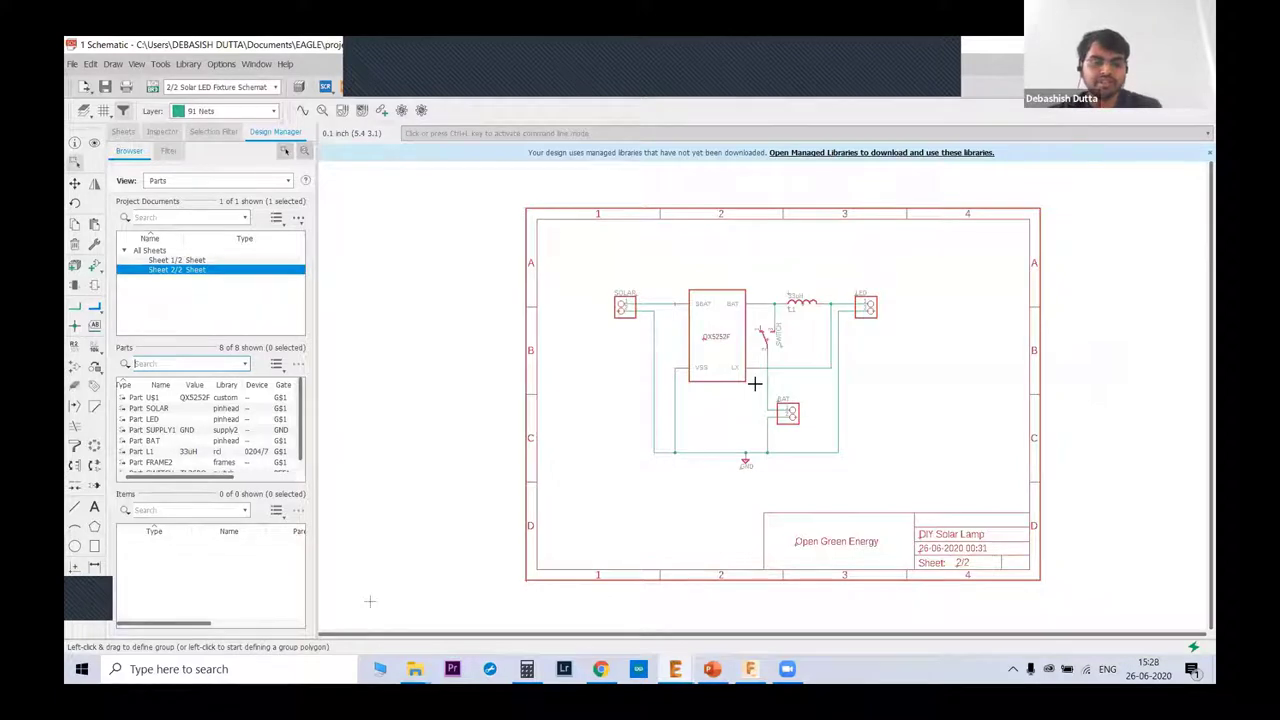
- Switch to the PowerPoint presentation and present the slides from Breadboard Testing through PCB Design, ending the slide show there
scroll(754, 383, up, 2)
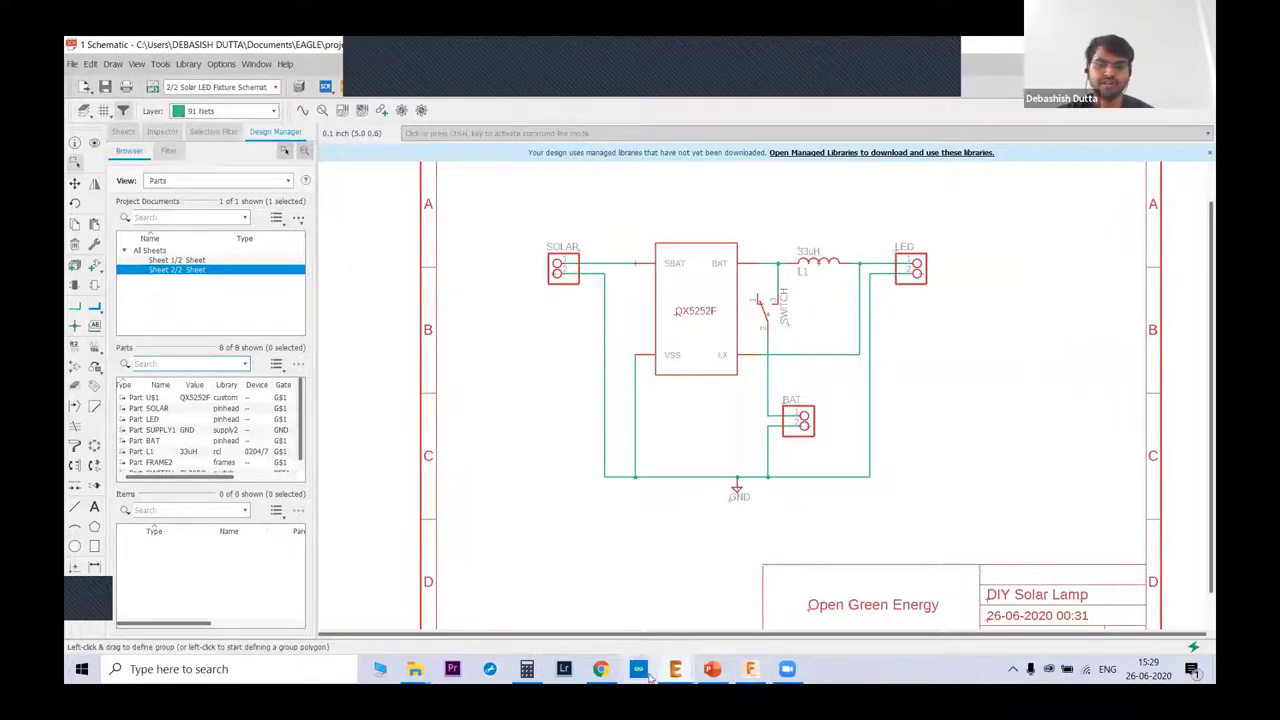
click(712, 670)
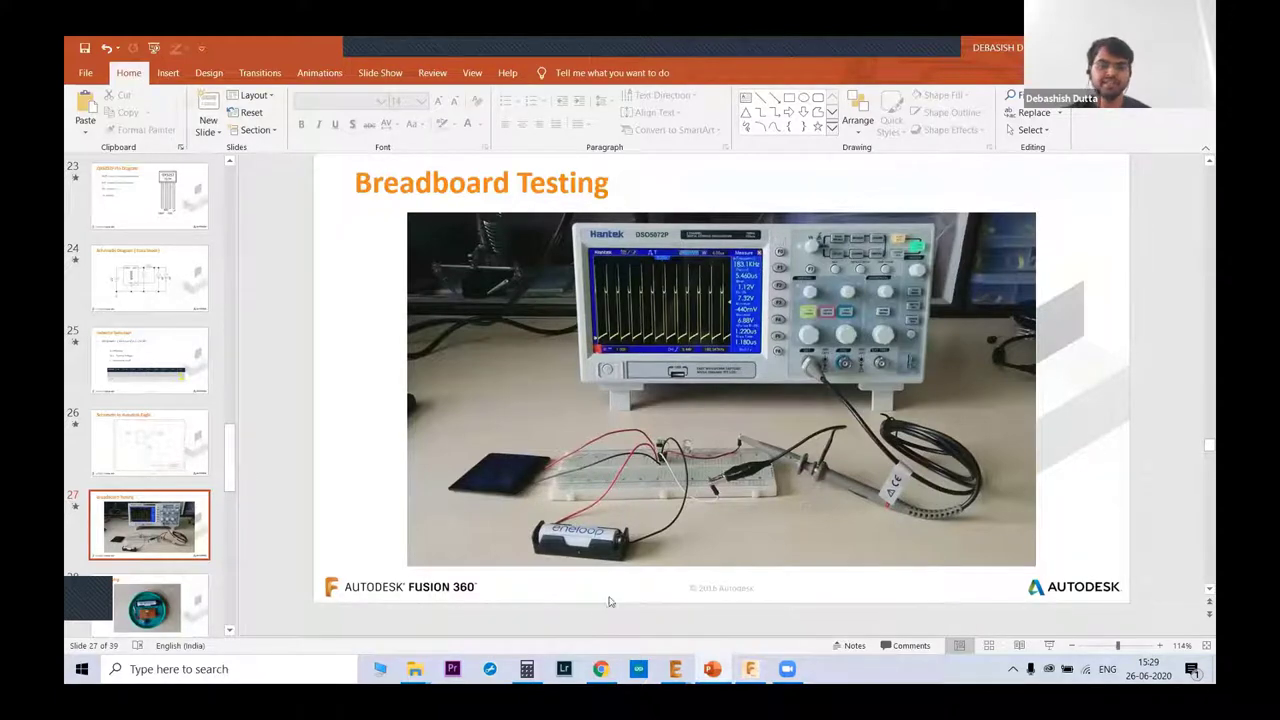
click(1048, 646)
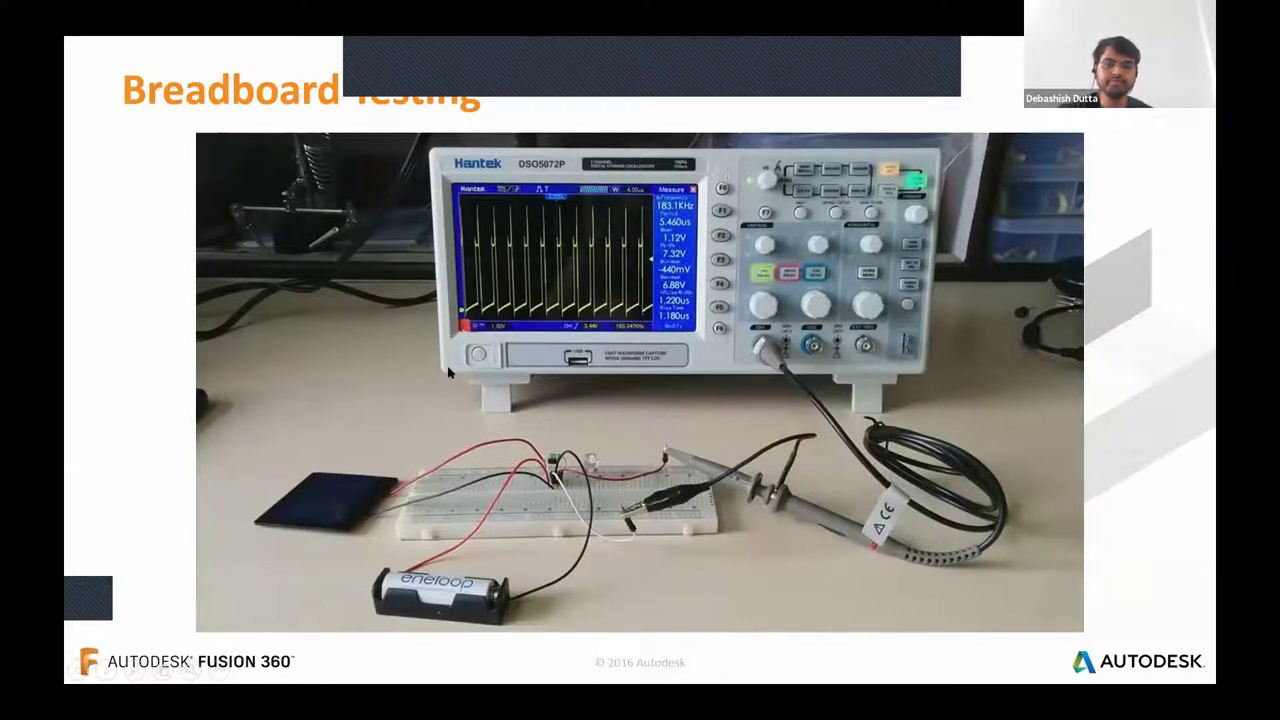
key(Right)
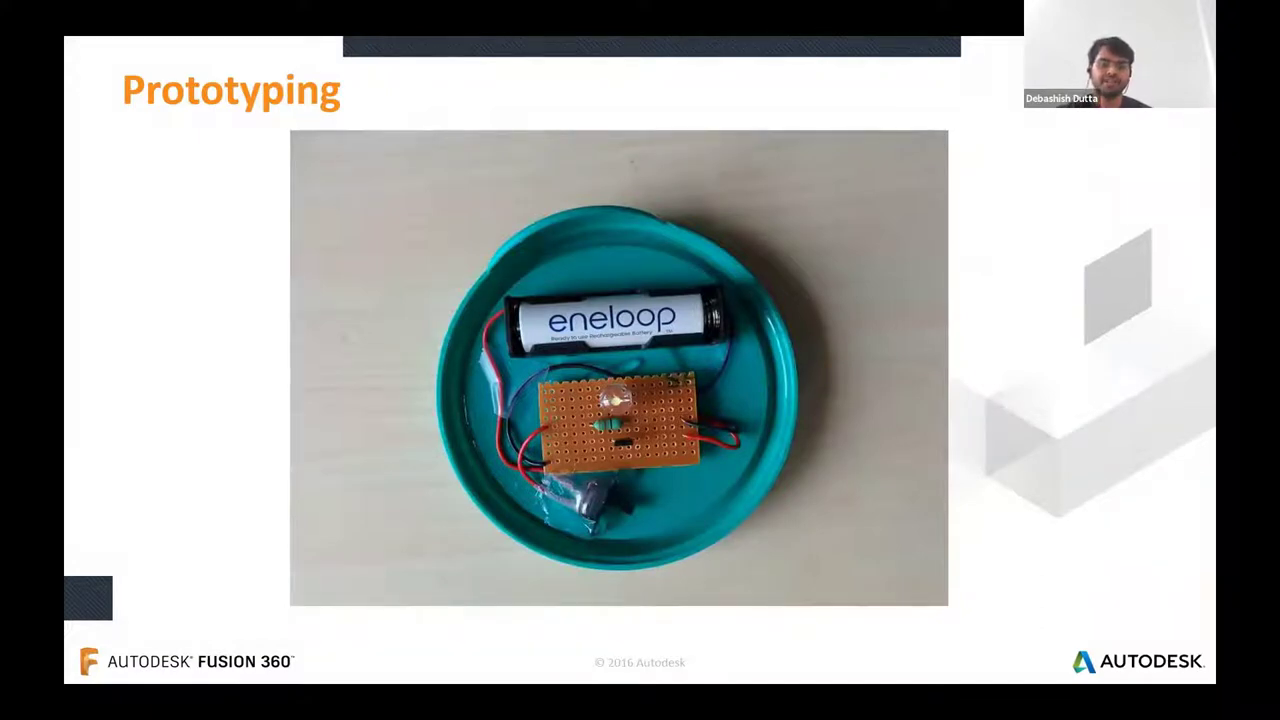
key(Right)
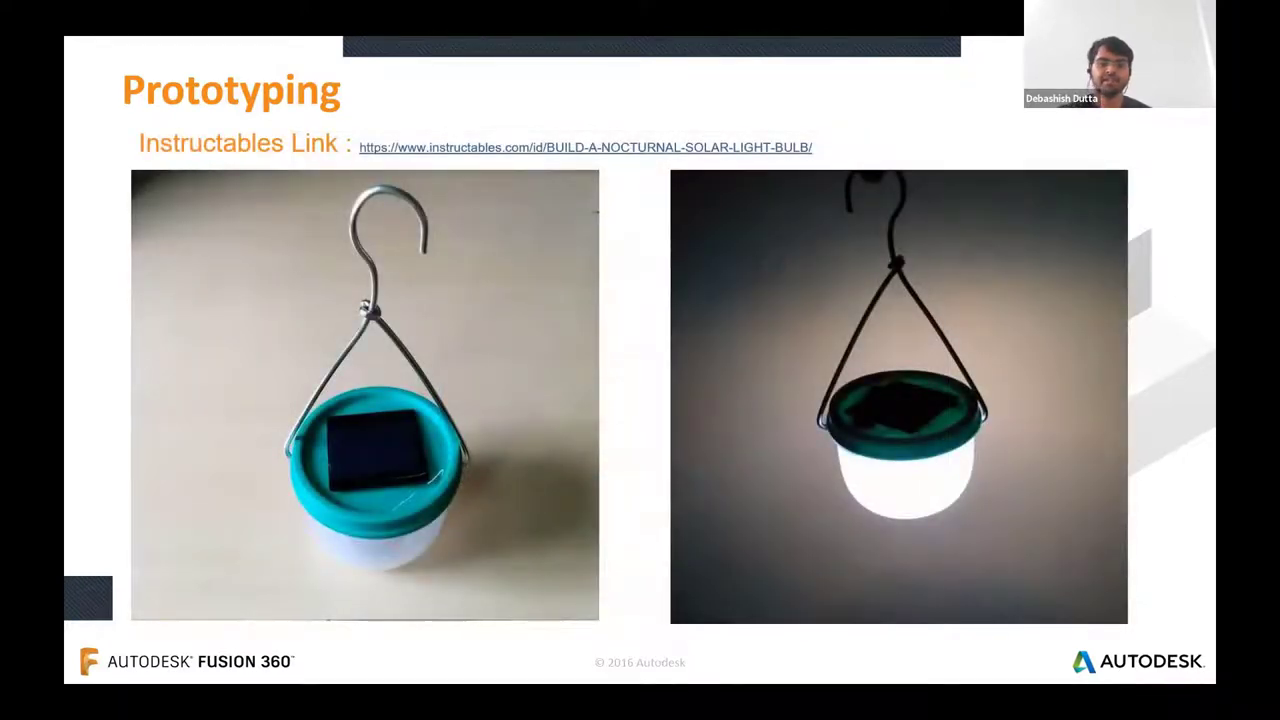
key(Right)
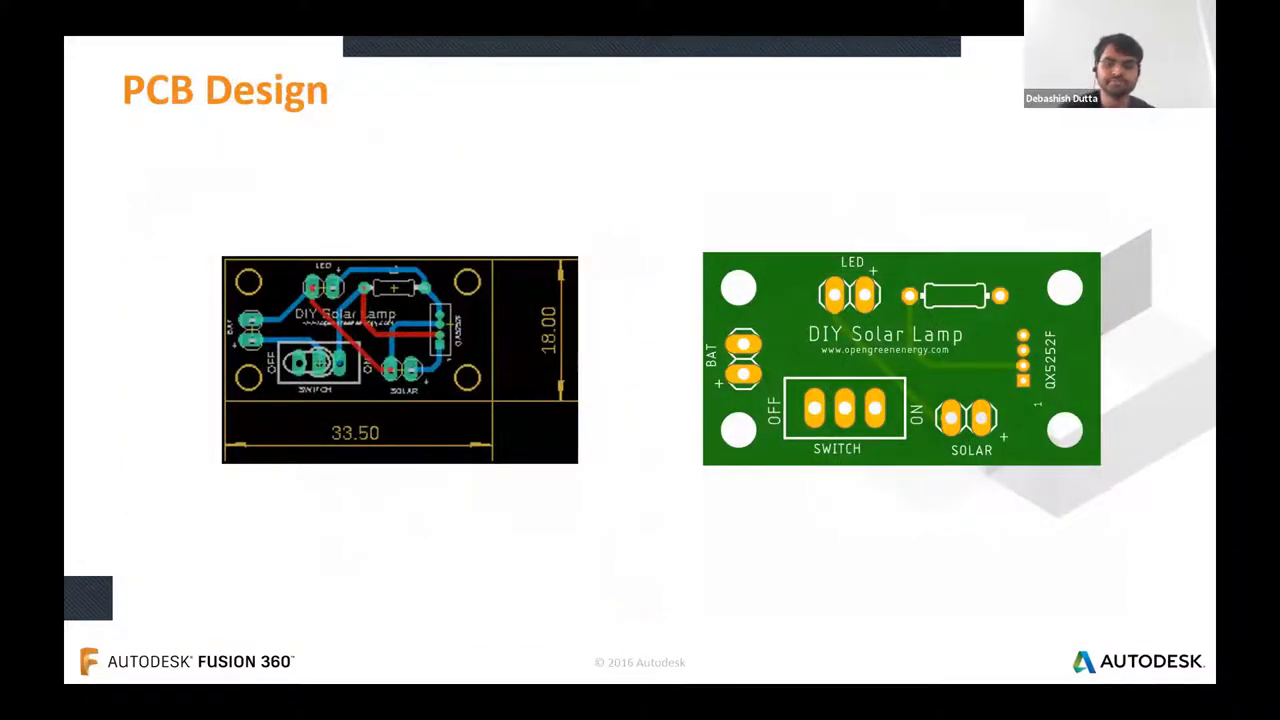
key(Escape)
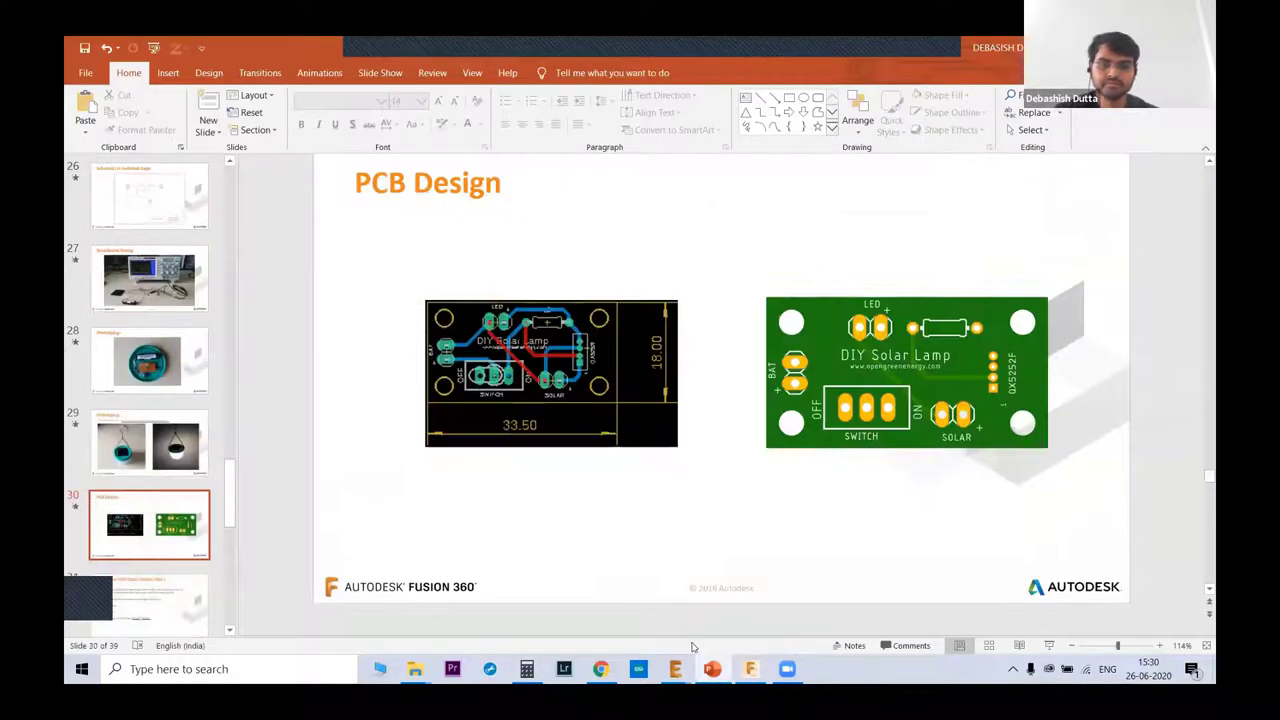
- Switch to EAGLE, go from the DIY Solar Lamp schematic to its board layout, and open the Sync to Fusion 360 dialog
mouse_move(675, 669)
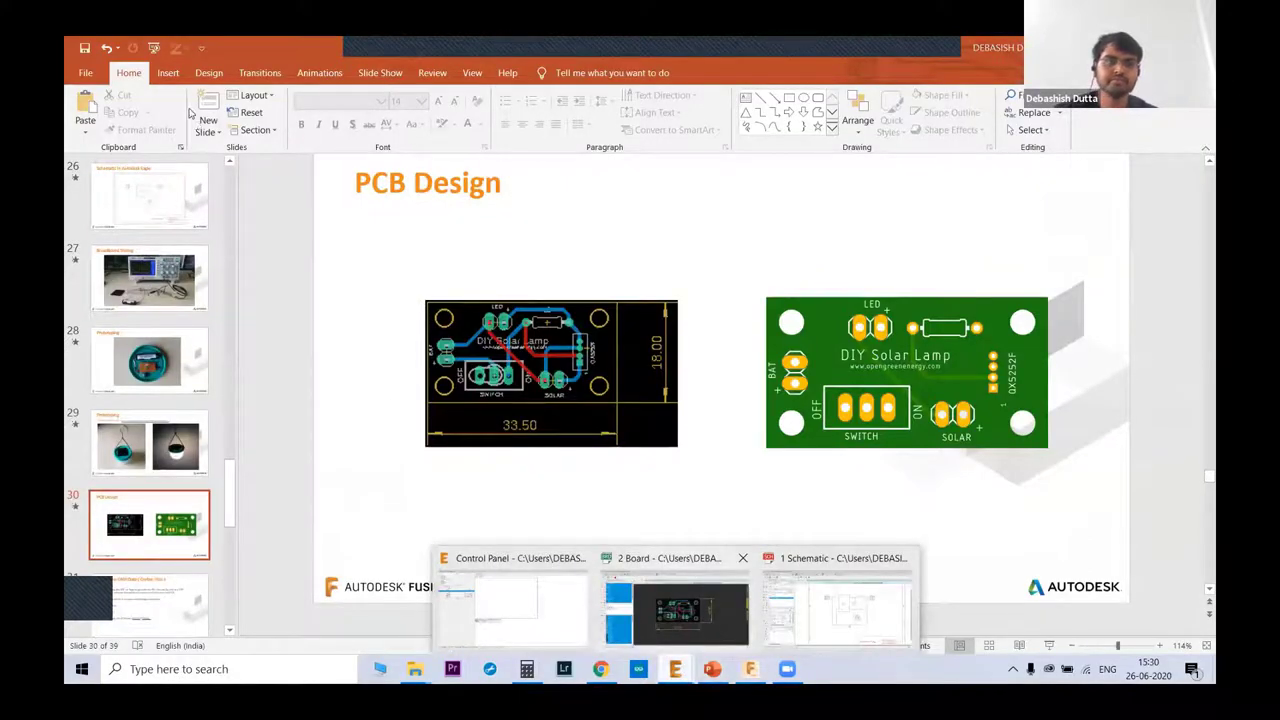
click(708, 628)
mouse_move(676, 669)
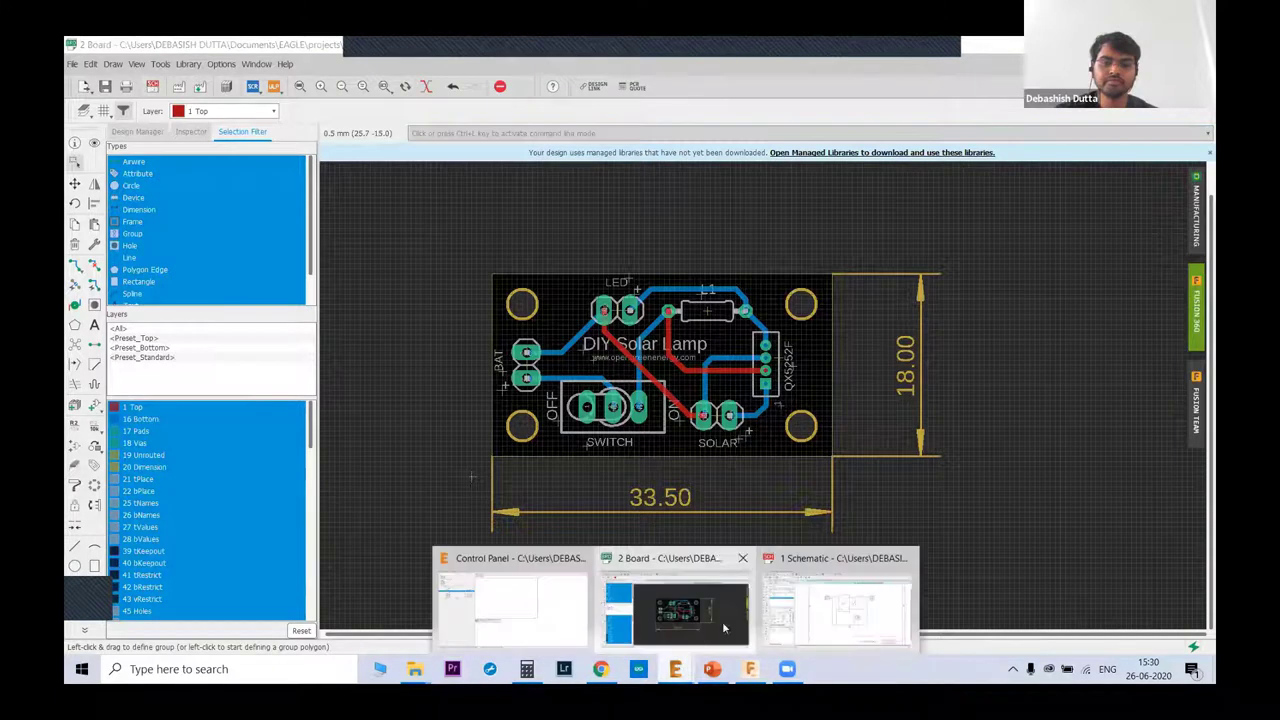
click(792, 598)
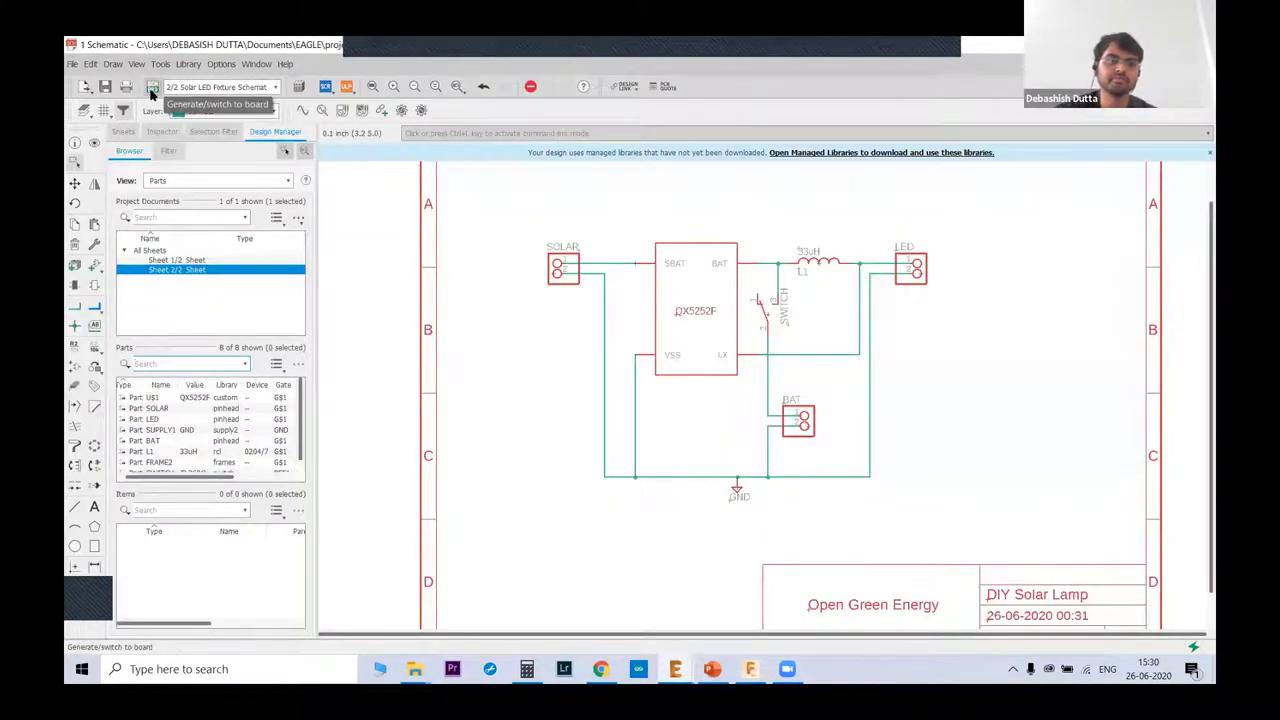
scroll(405, 322, up, 1)
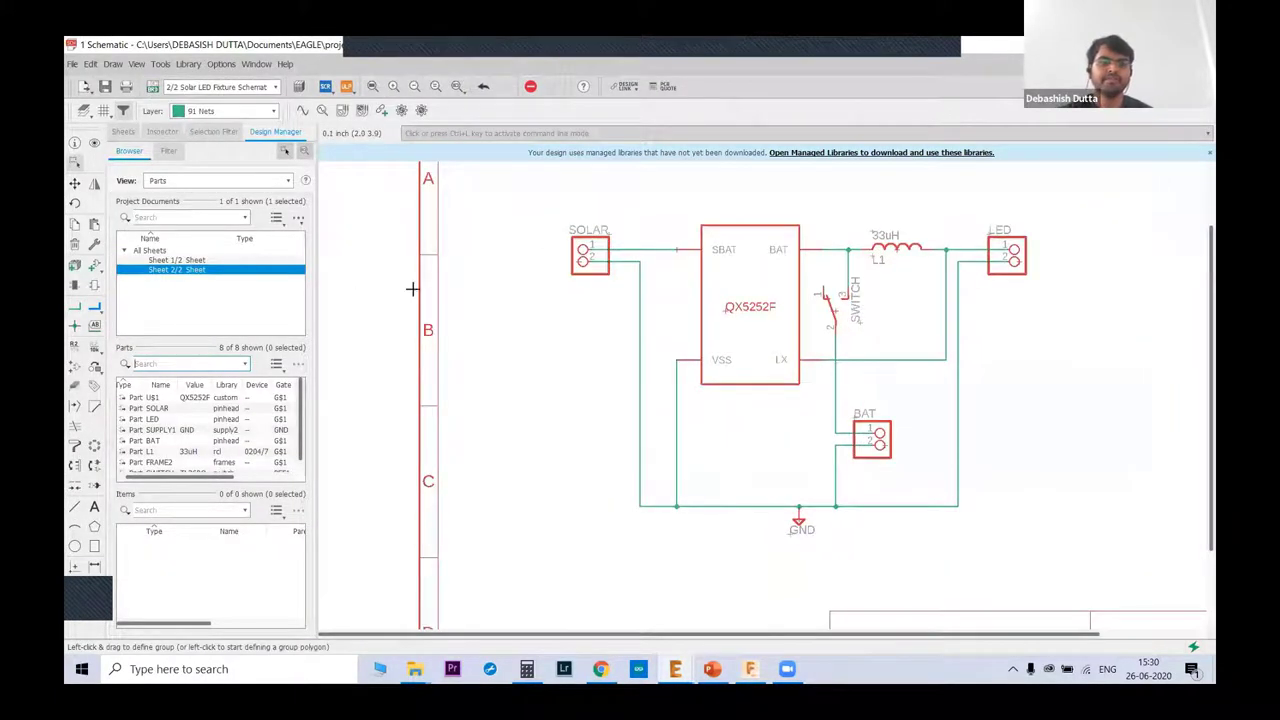
scroll(420, 290, down, 3)
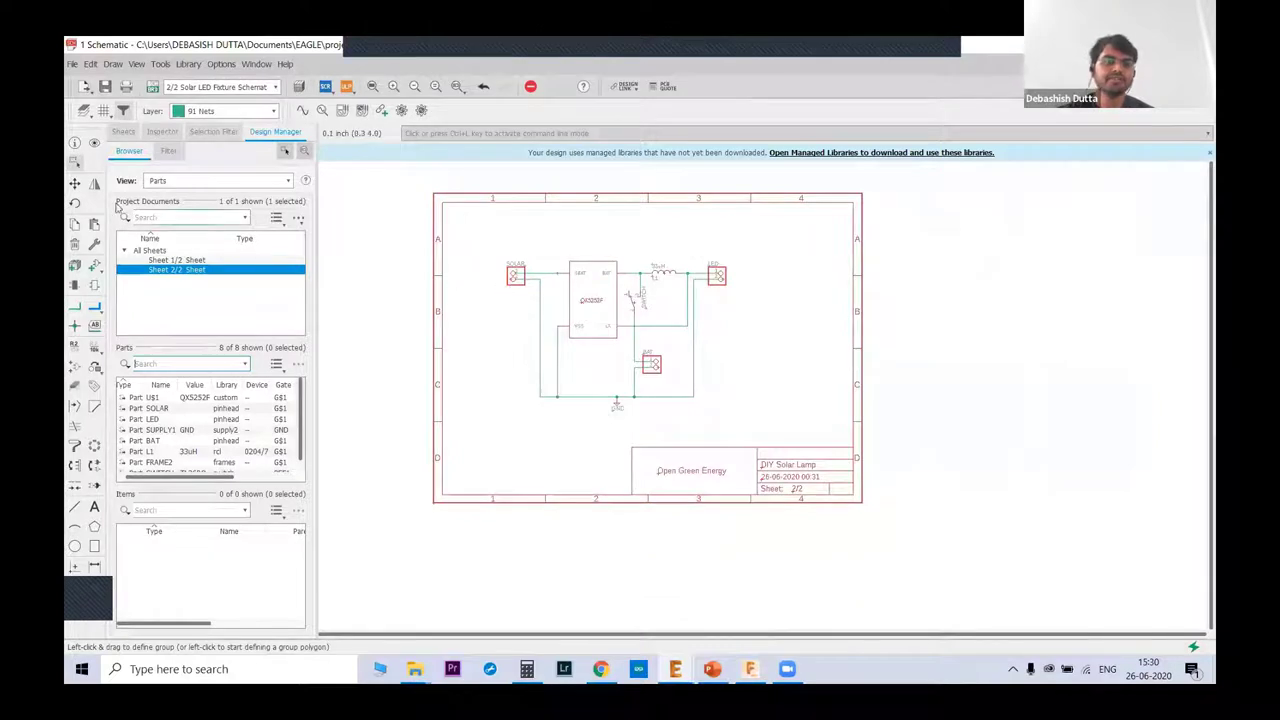
click(150, 88)
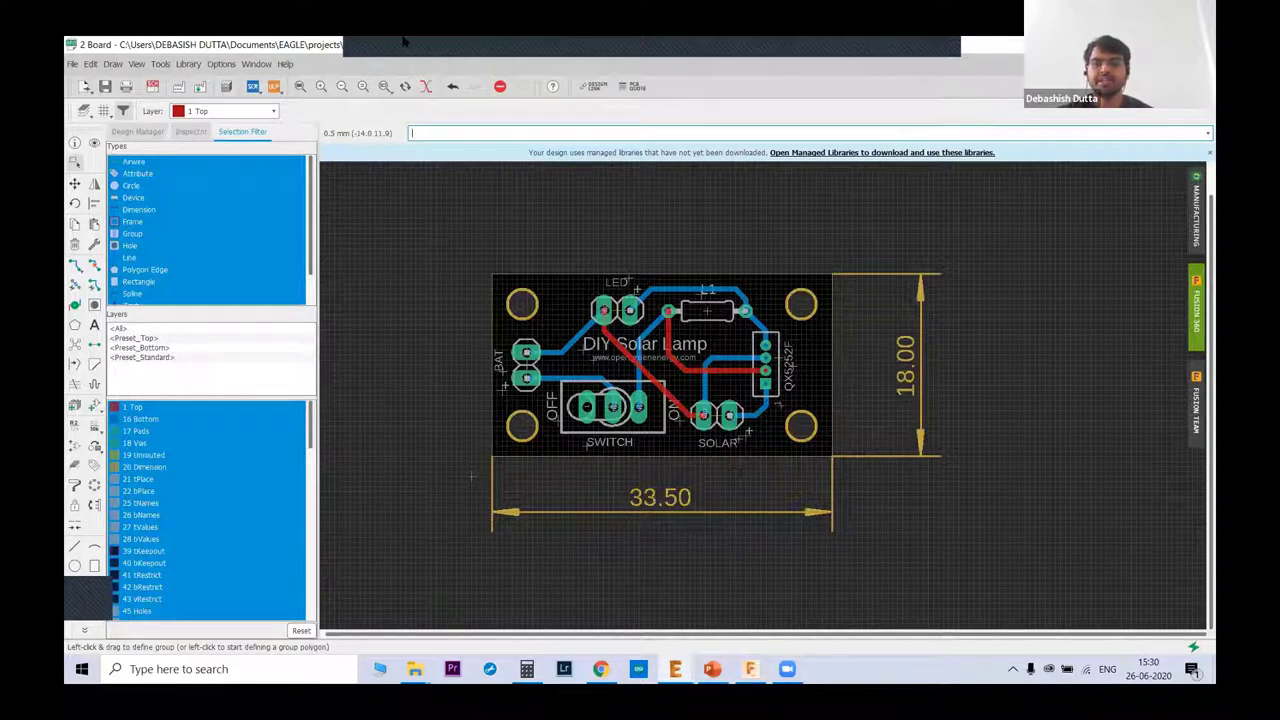
mouse_move(402, 45)
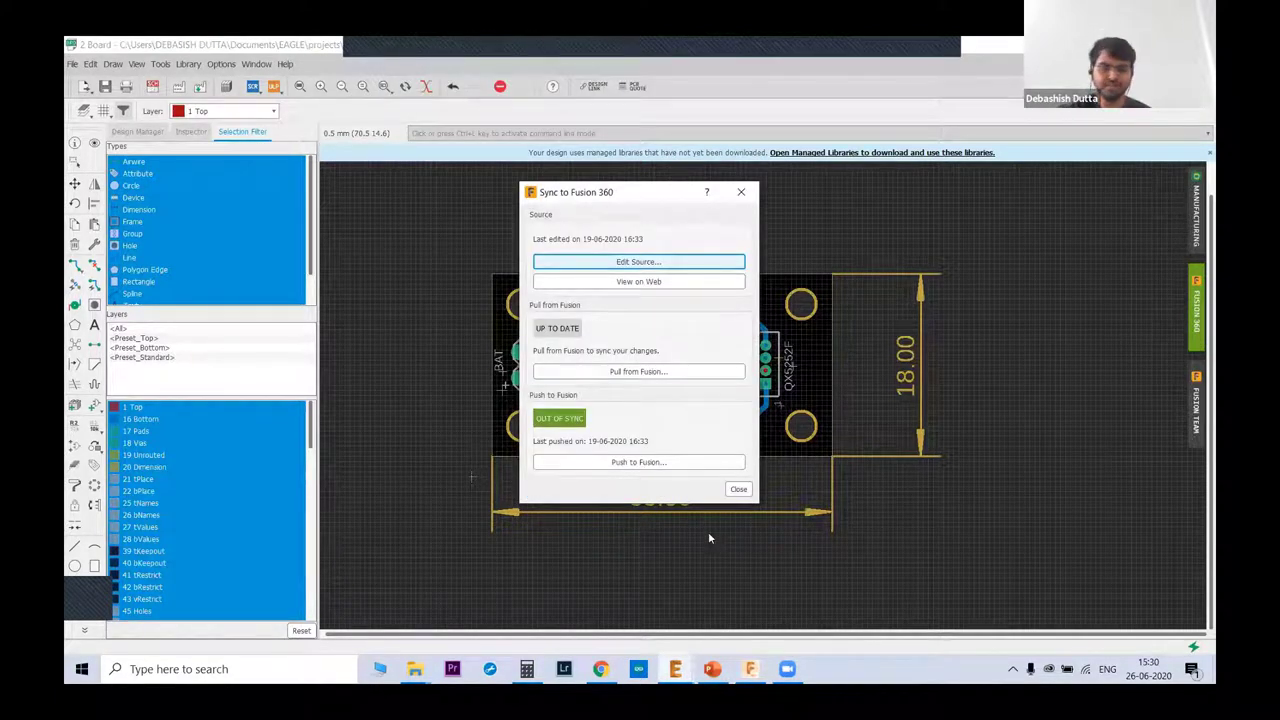
- Switch to PowerPoint and display the Export the CAM Data (Gerber Files) slide
click(711, 679)
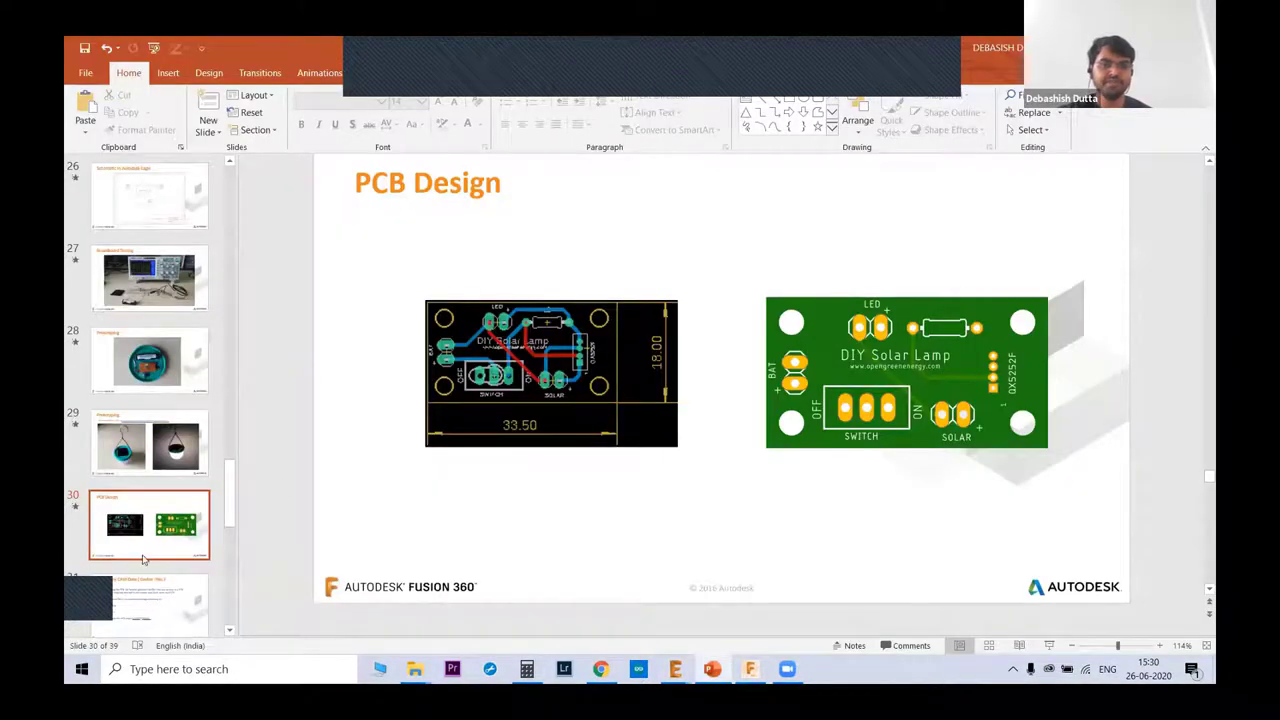
scroll(157, 542, down, 1)
click(157, 542)
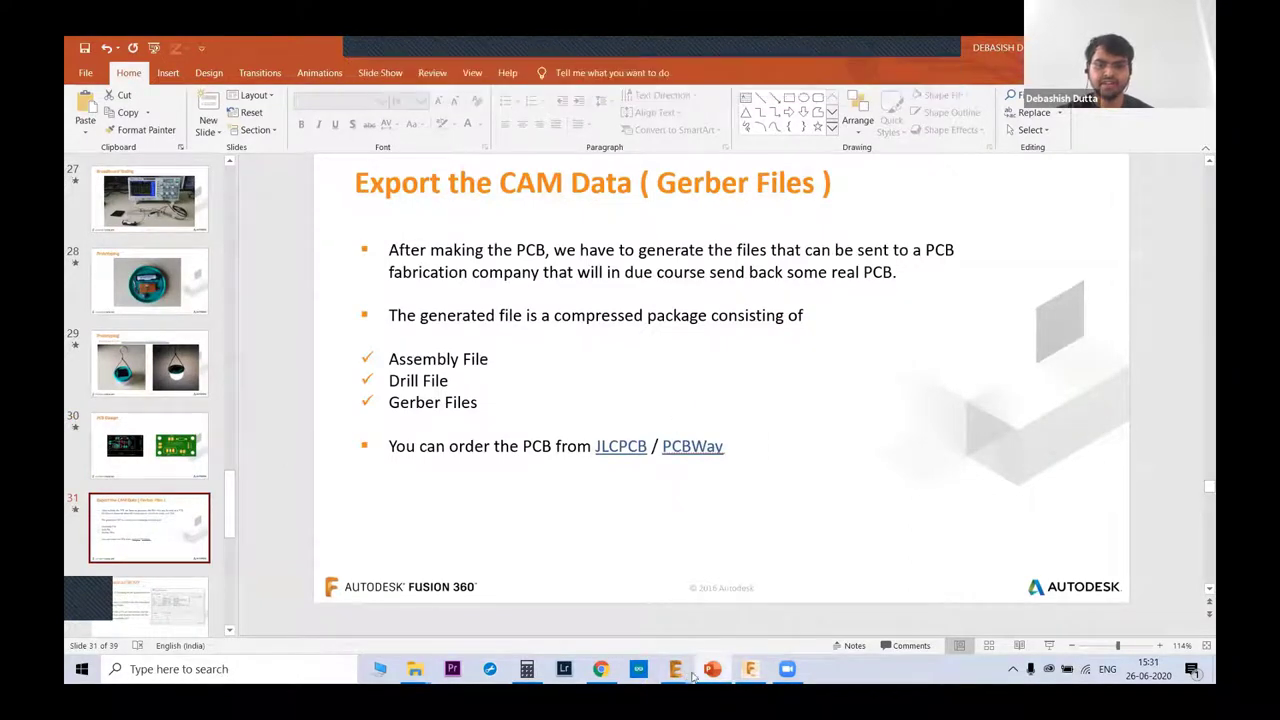
- Return to the EAGLE board, dismiss the sync dialog, and generate the CAM data as the ZIP archive DIY Solar Lamp_2020-06-26
mouse_move(676, 668)
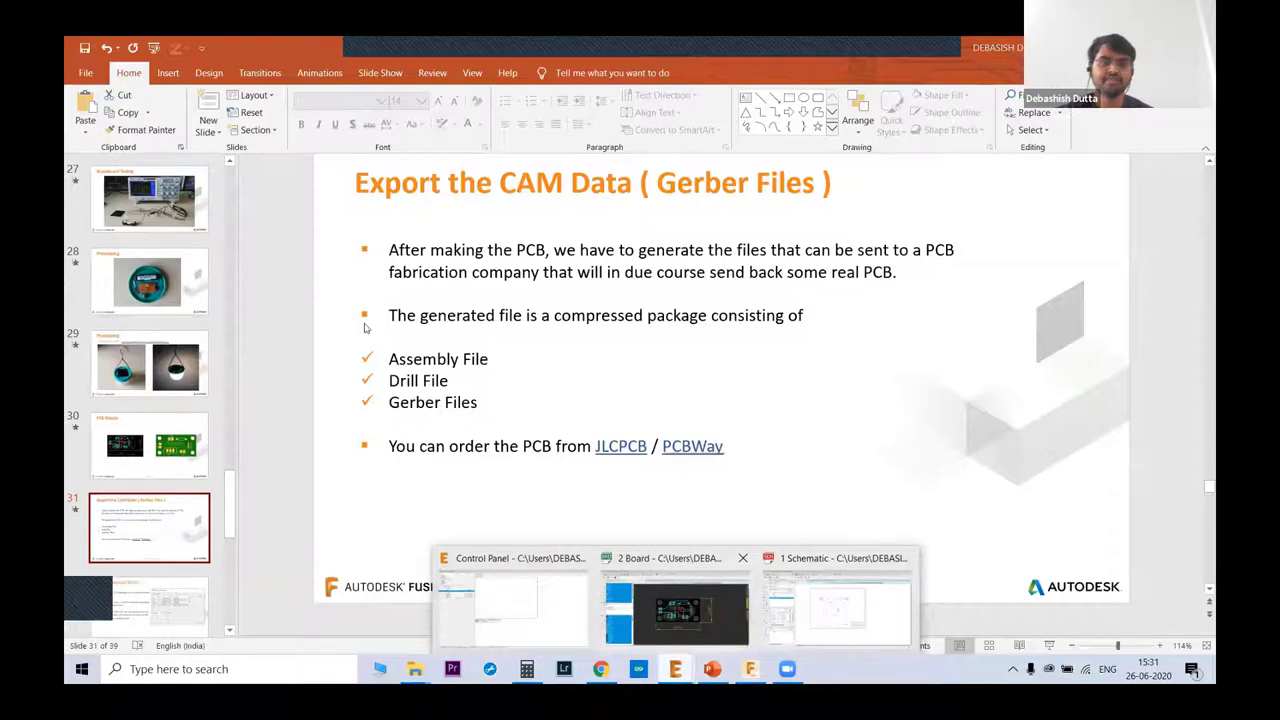
click(726, 628)
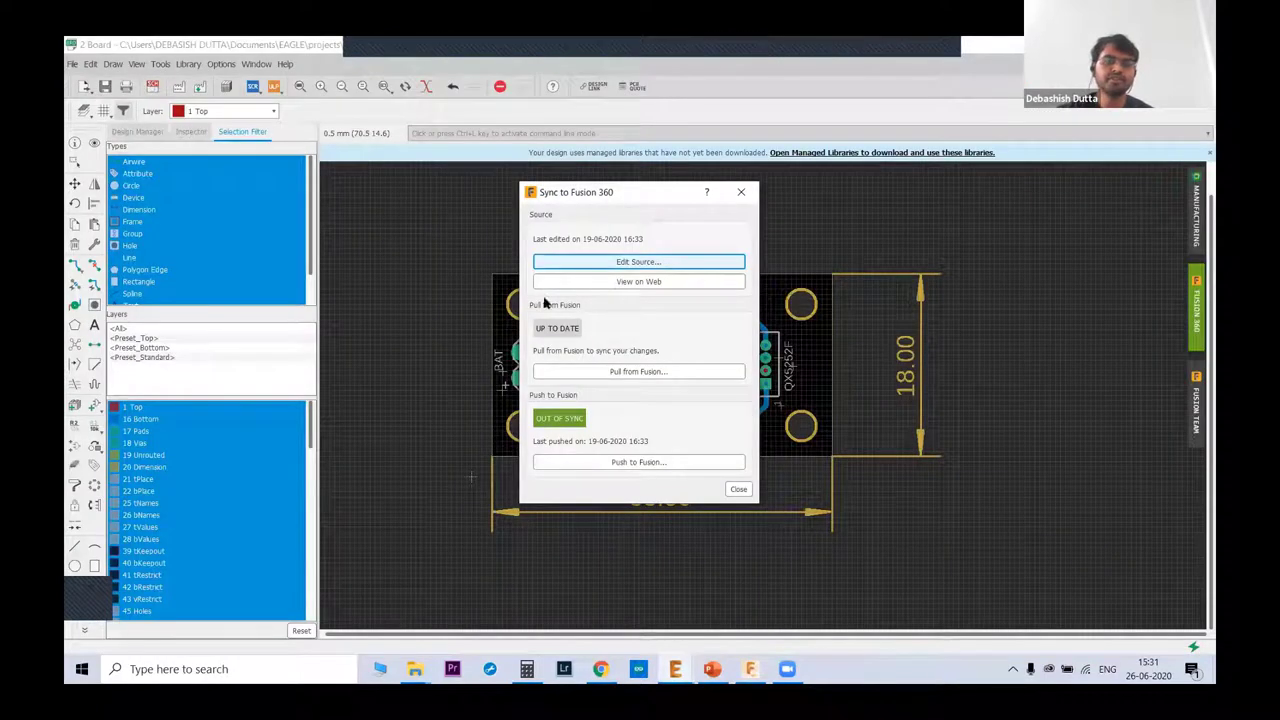
click(730, 489)
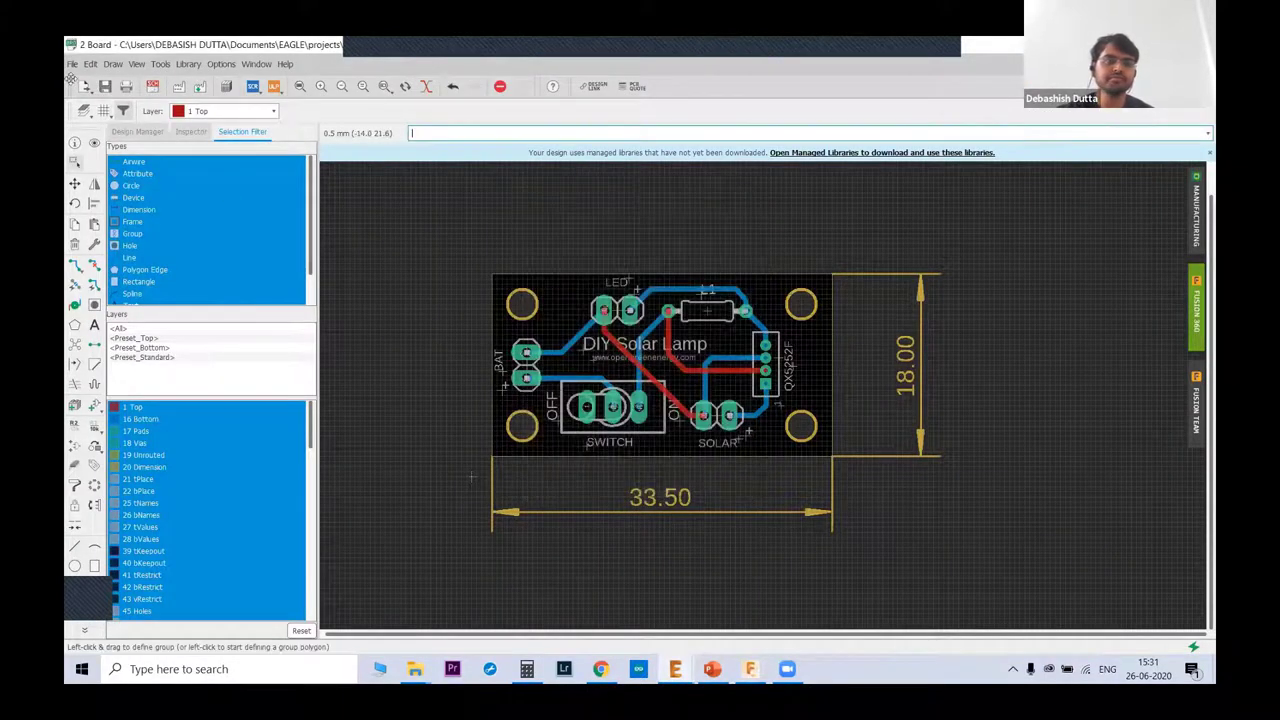
click(72, 63)
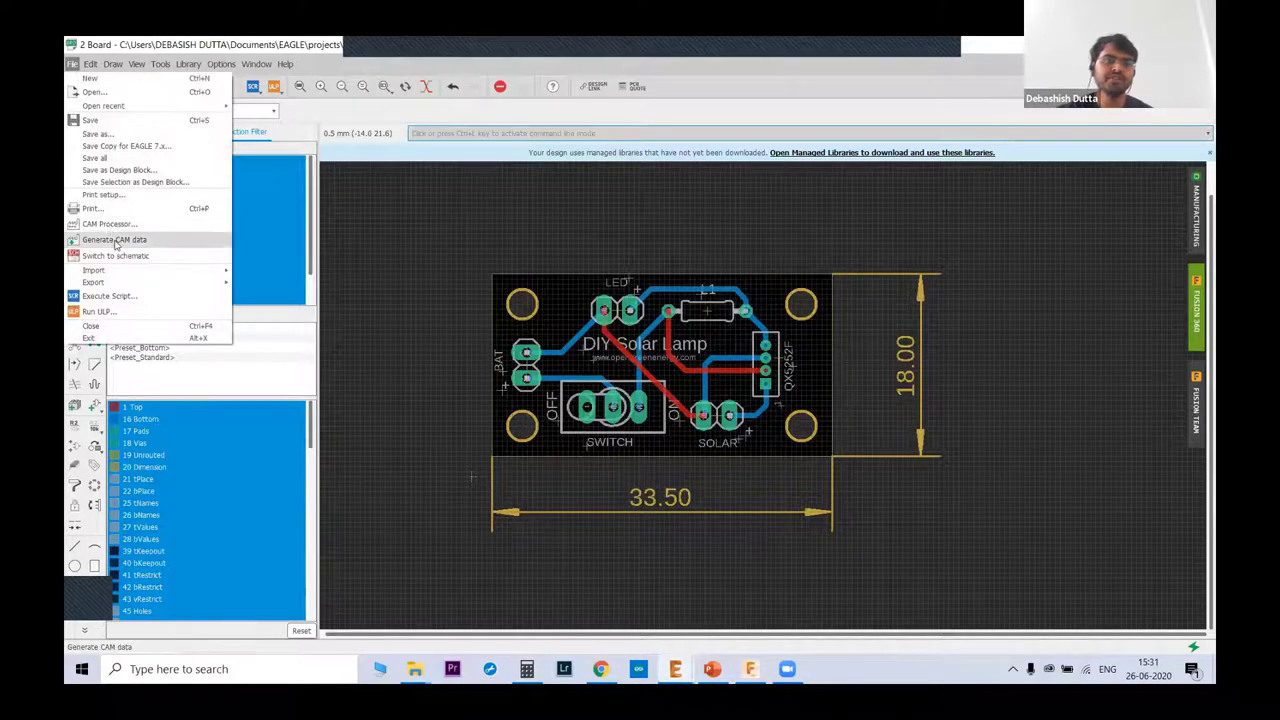
click(118, 240)
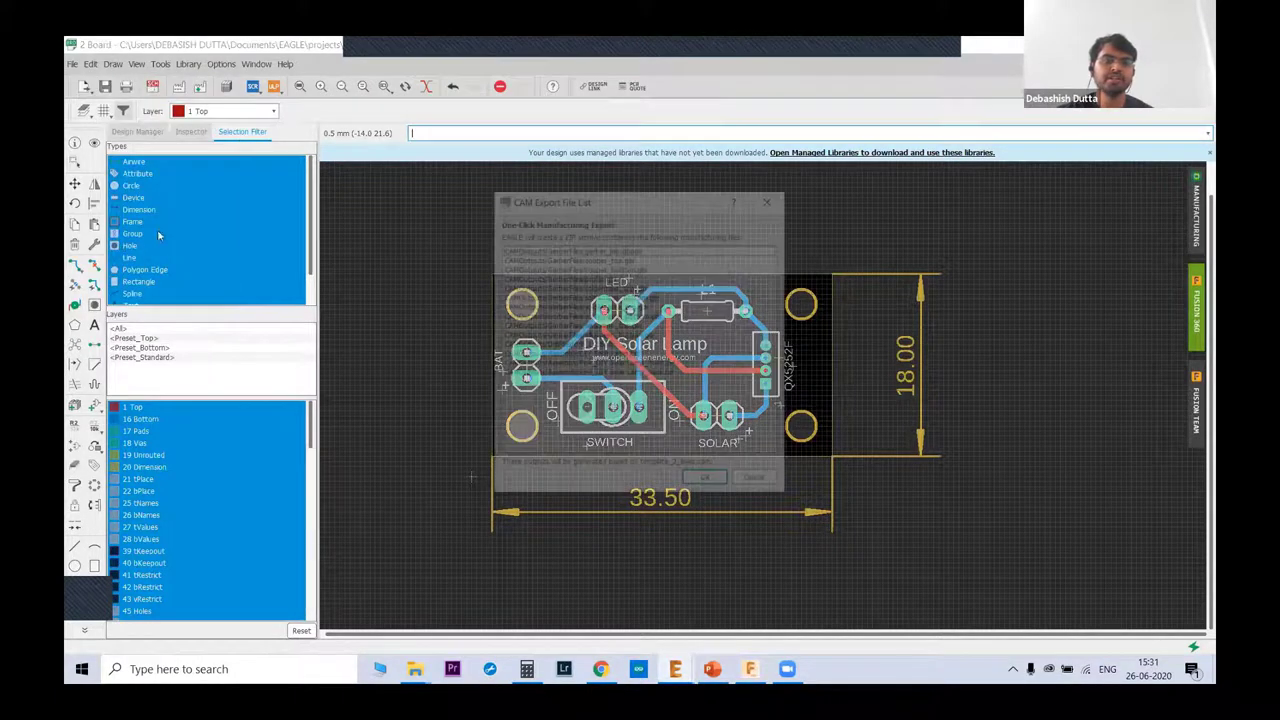
click(708, 483)
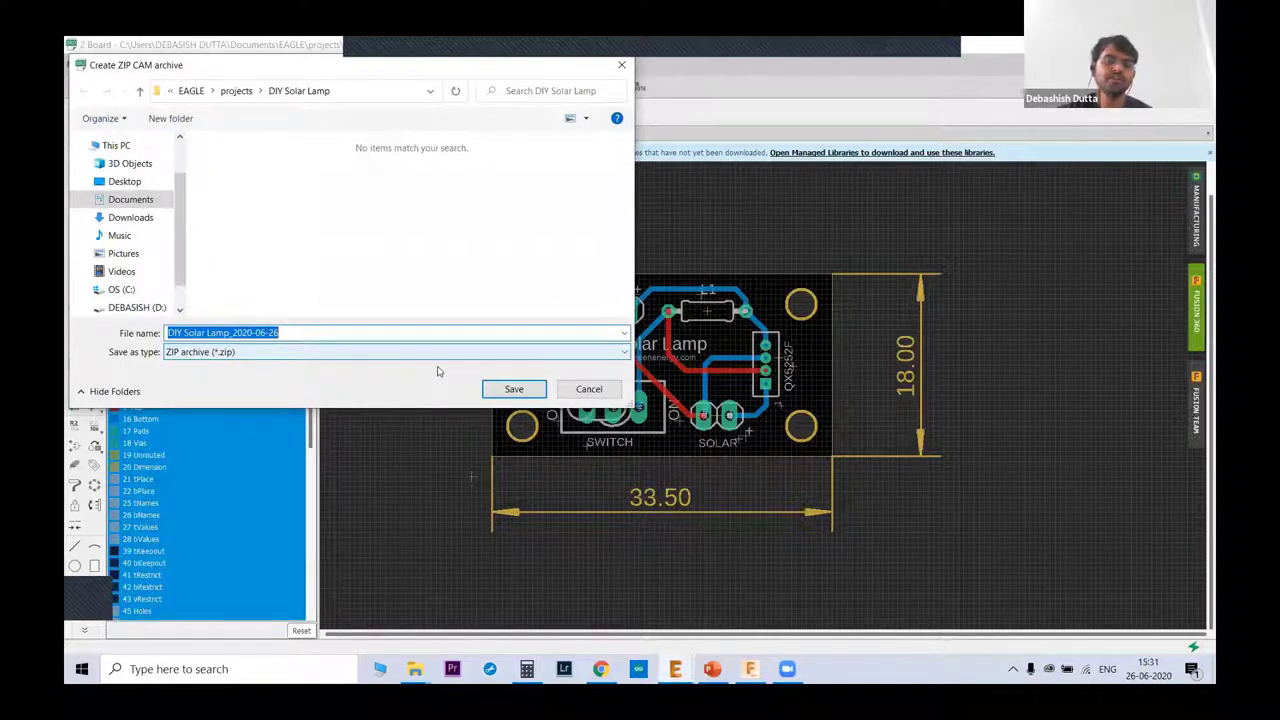
click(515, 391)
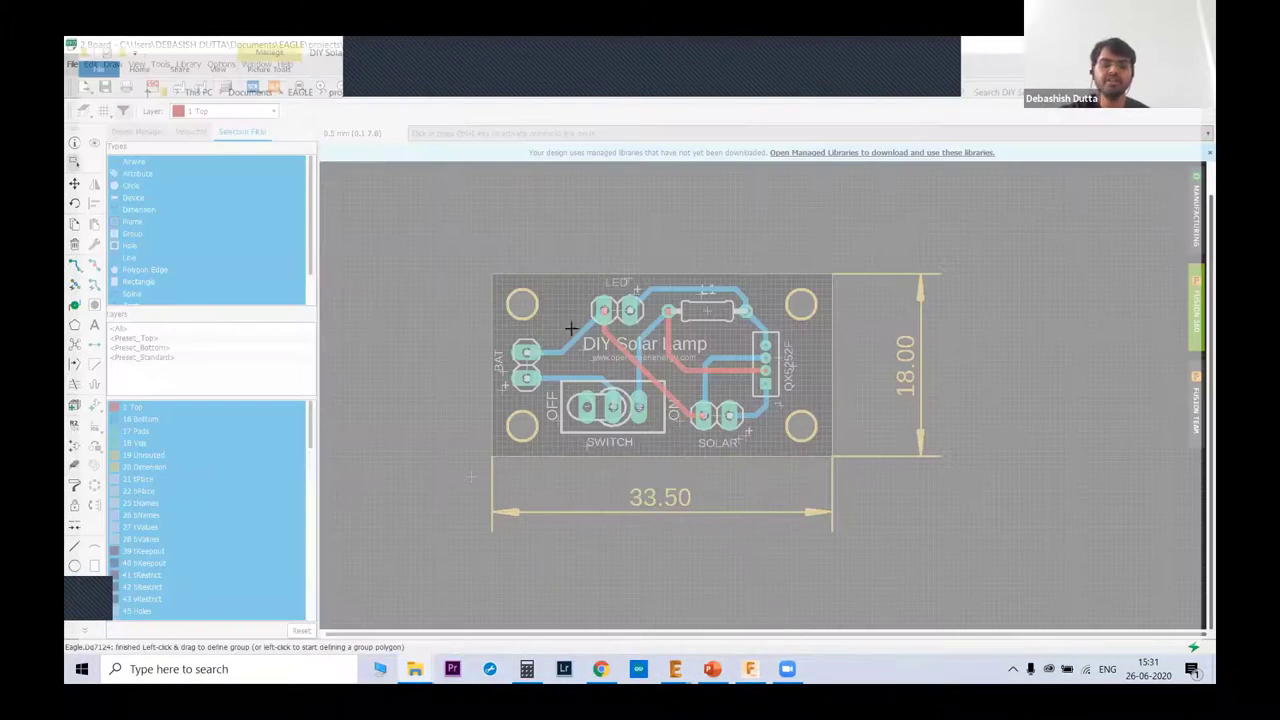
- Switch back to PowerPoint and display the Bill of Materials (BOM) slide
key(alt+Tab)
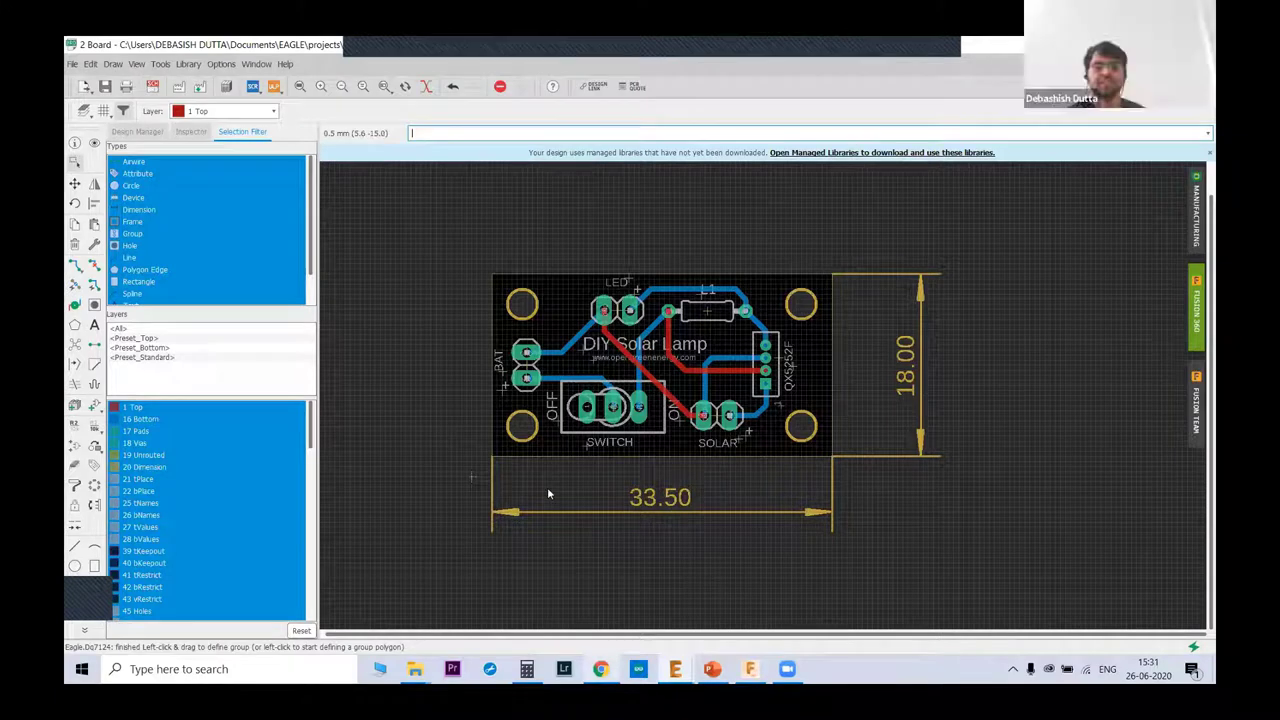
key(alt+Tab)
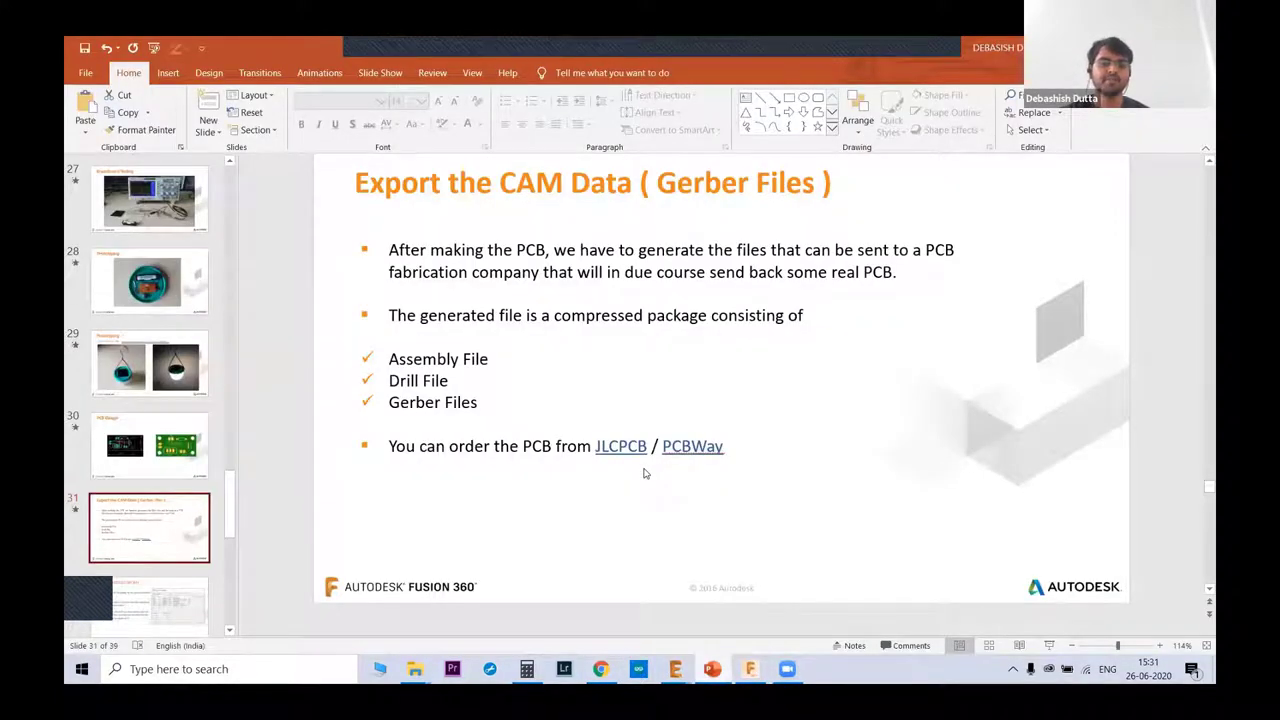
click(155, 585)
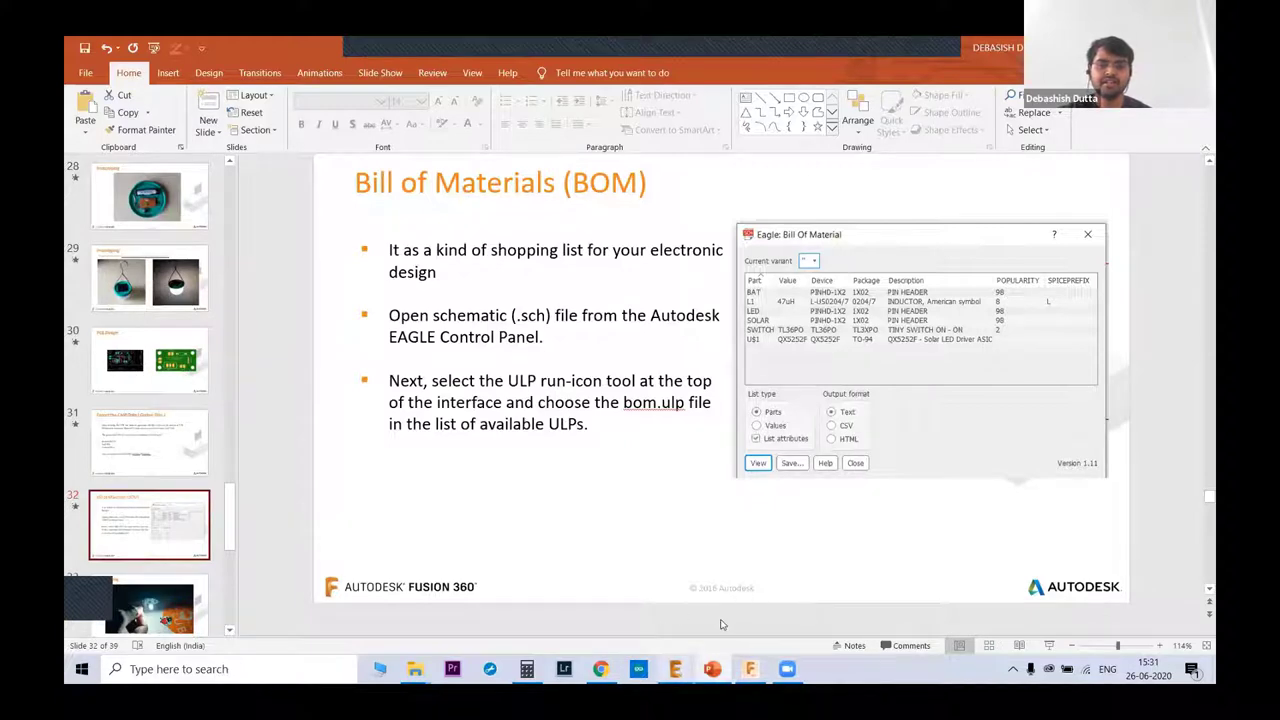
- Switch to EAGLE and run bom.ulp to view the solar lamp's bill of materials
click(676, 668)
click(836, 600)
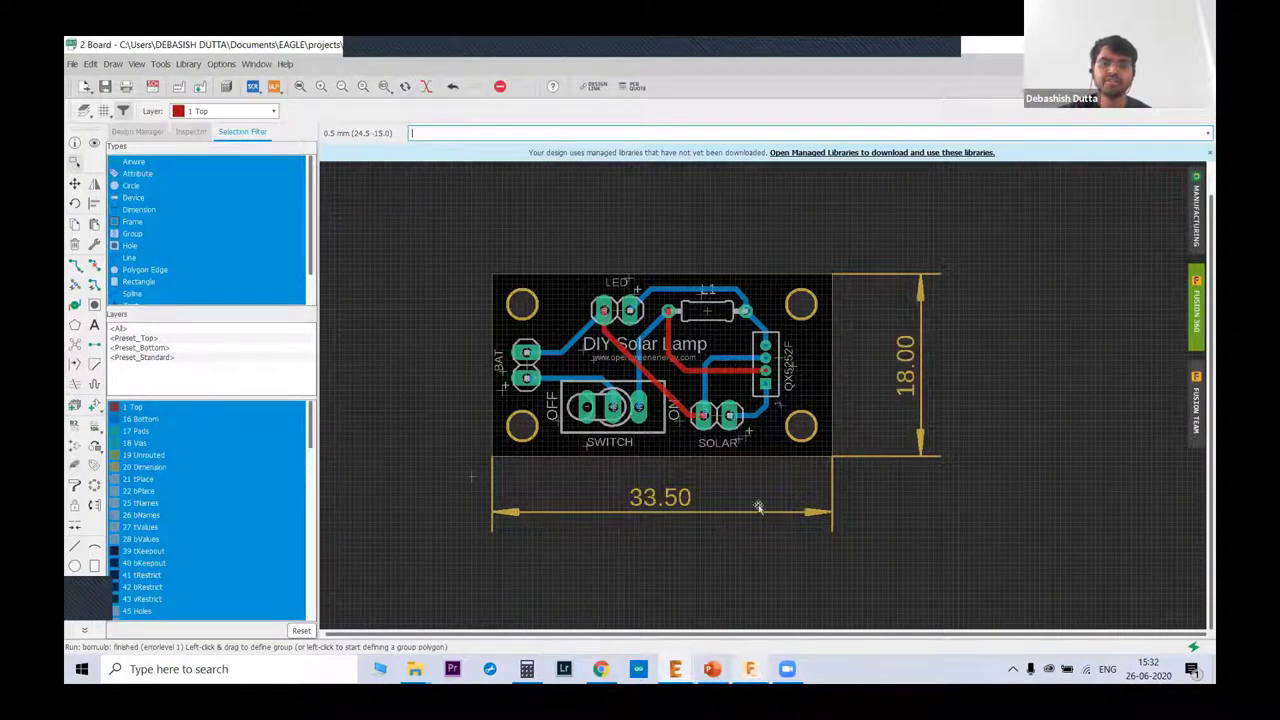
- Return to PowerPoint, present the Bill of Materials slide full screen, and advance to the PCB Testing slide
key(alt+Tab)
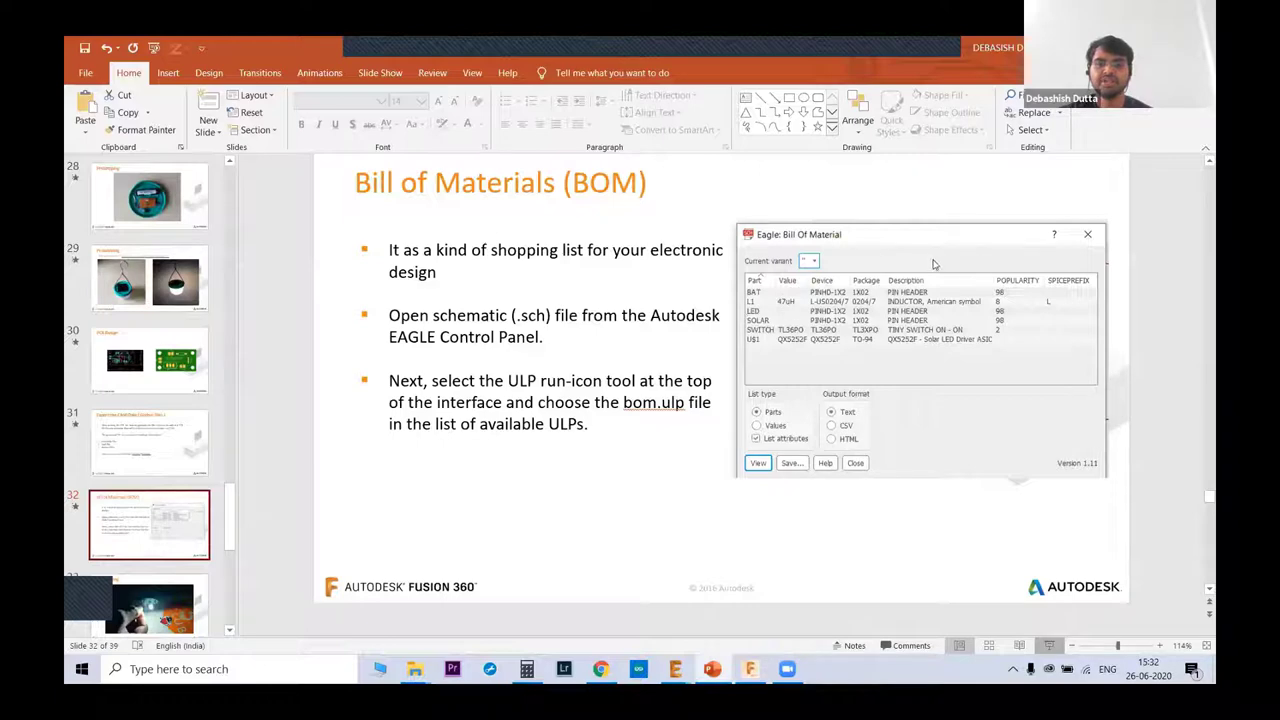
key(shift+F5)
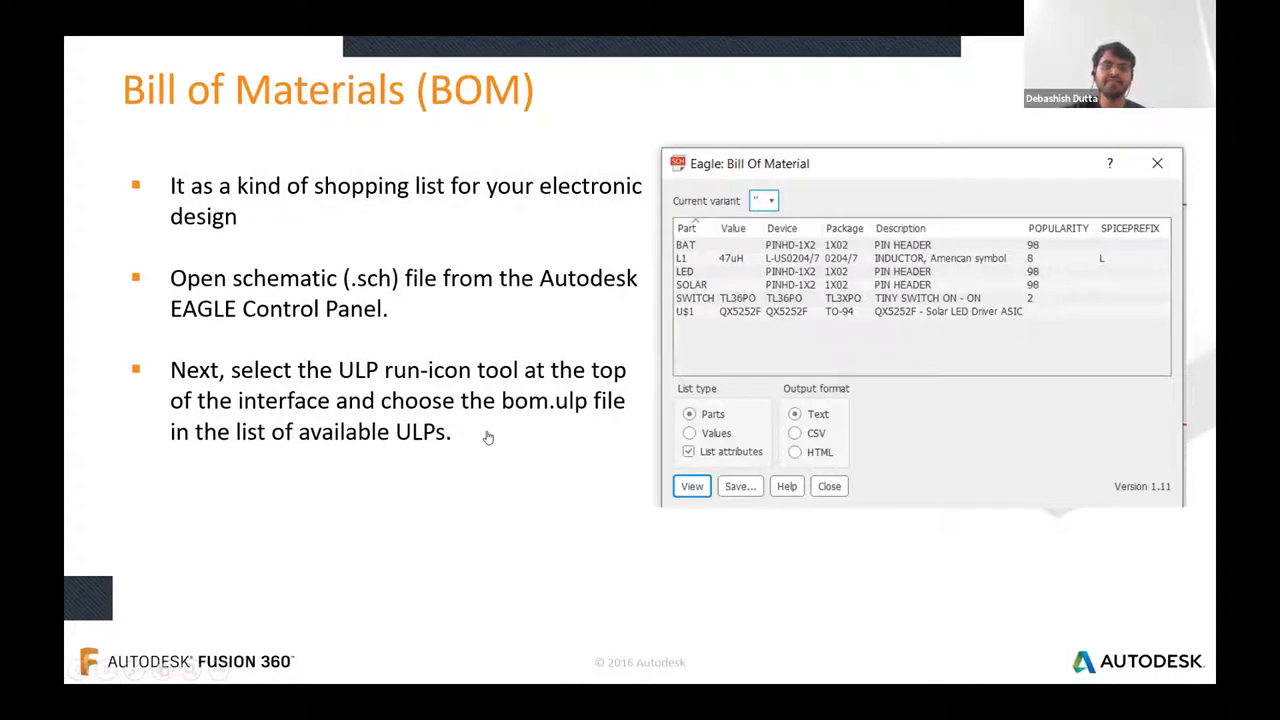
click(488, 437)
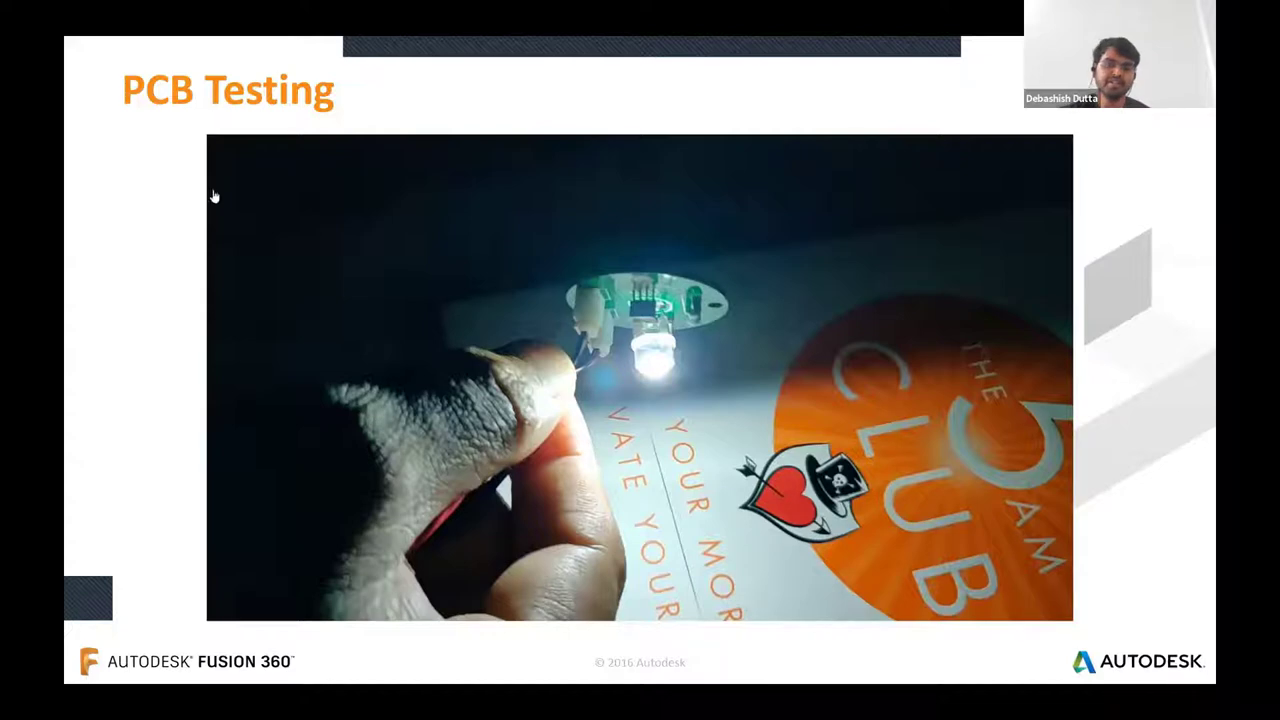
mouse_move(505, 365)
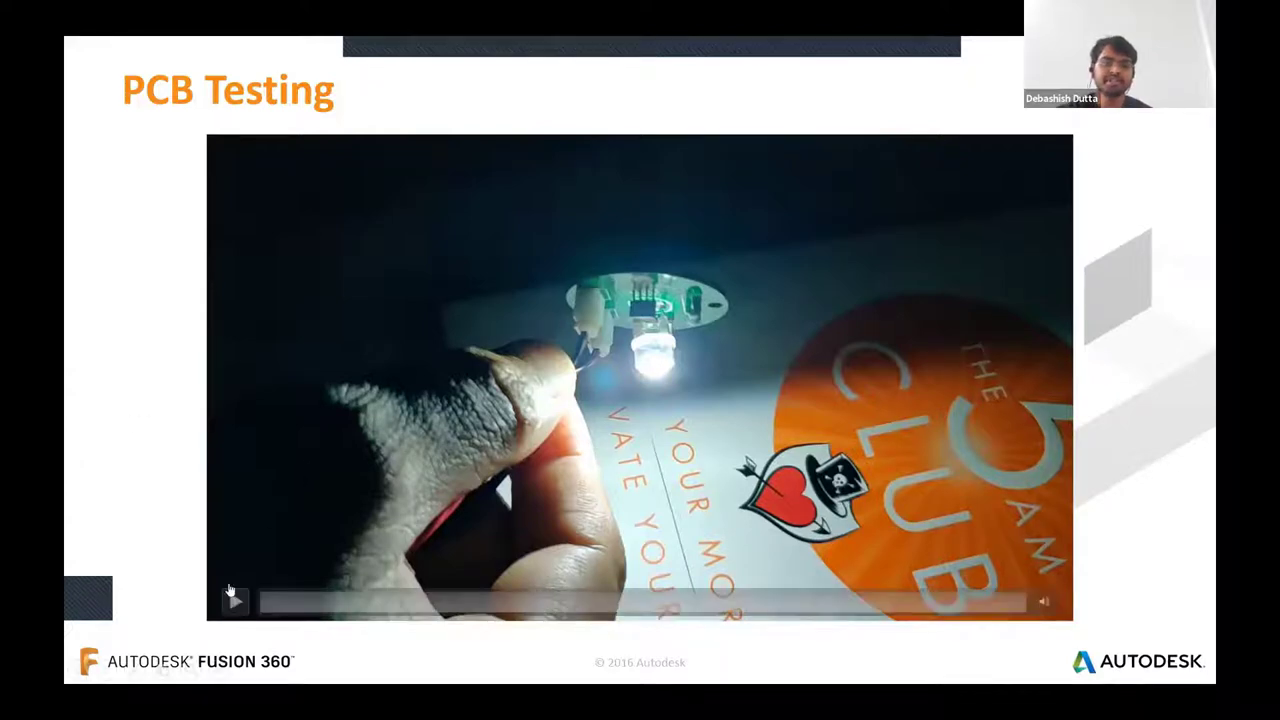
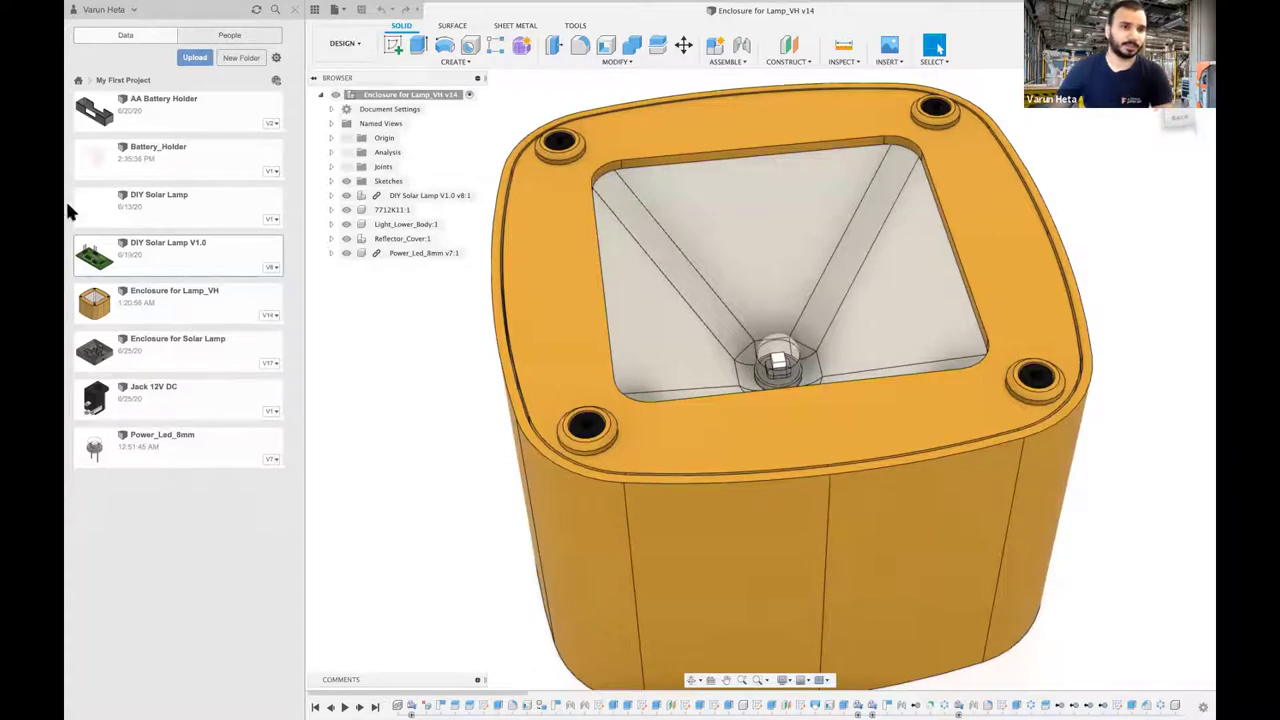
- Open the DIY Solar Lamp V1.0 design from My First Project and examine the 3D PCB's component side
right_click(192, 157)
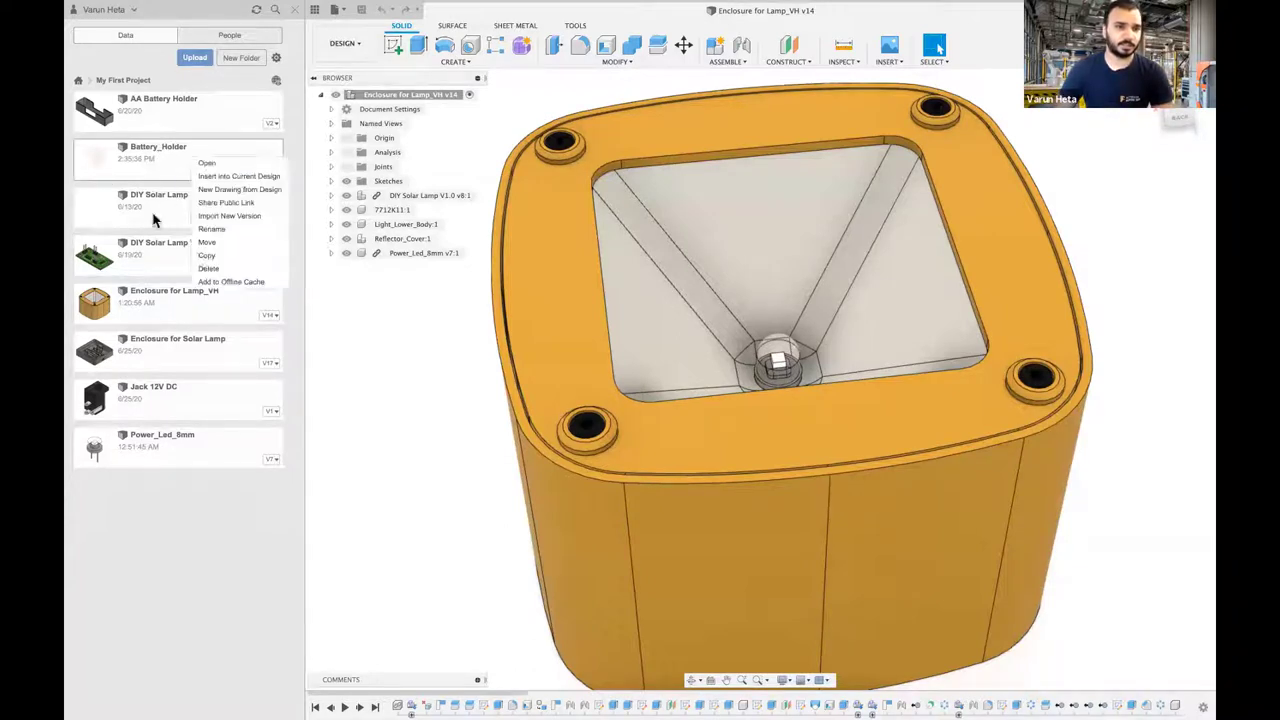
click(174, 442)
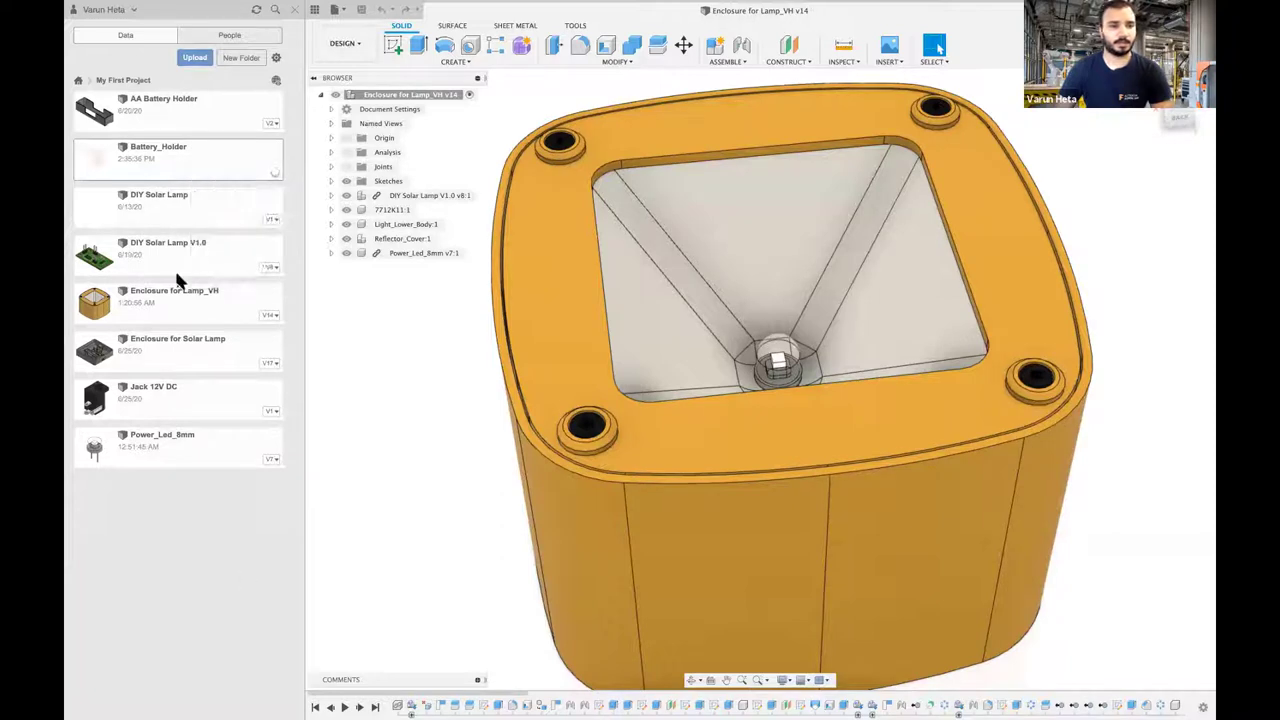
right_click(195, 245)
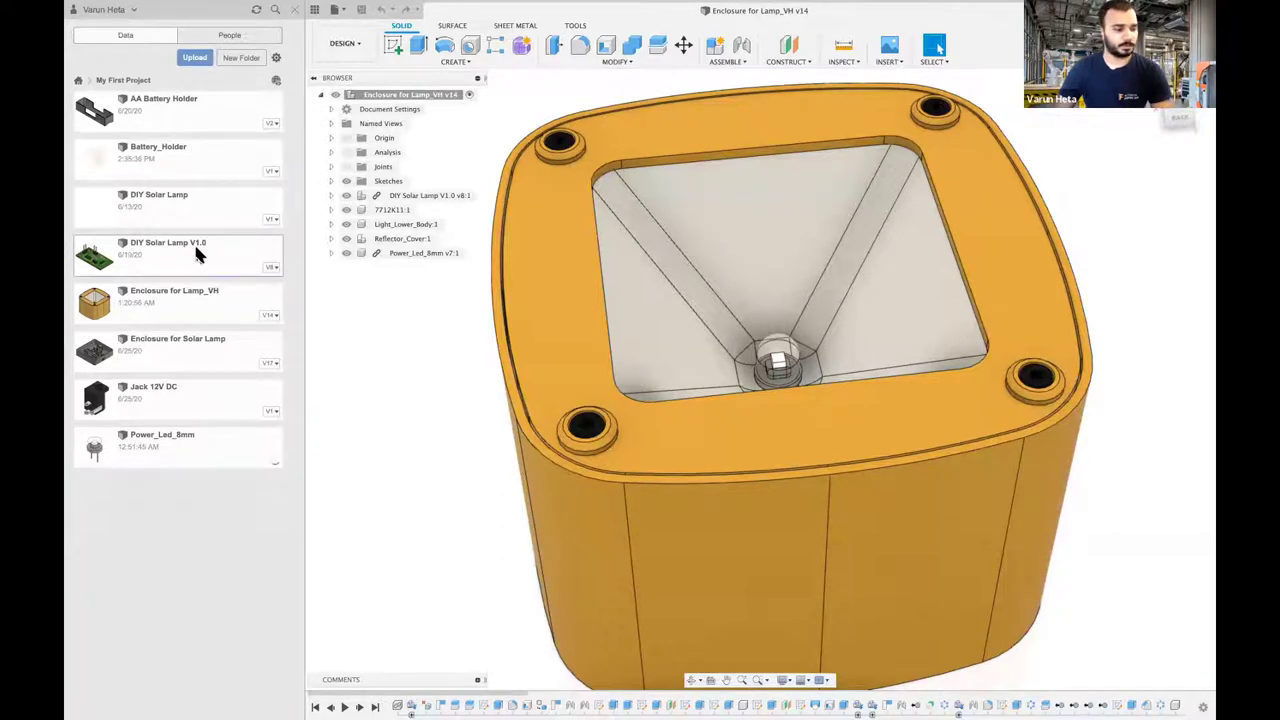
click(371, 352)
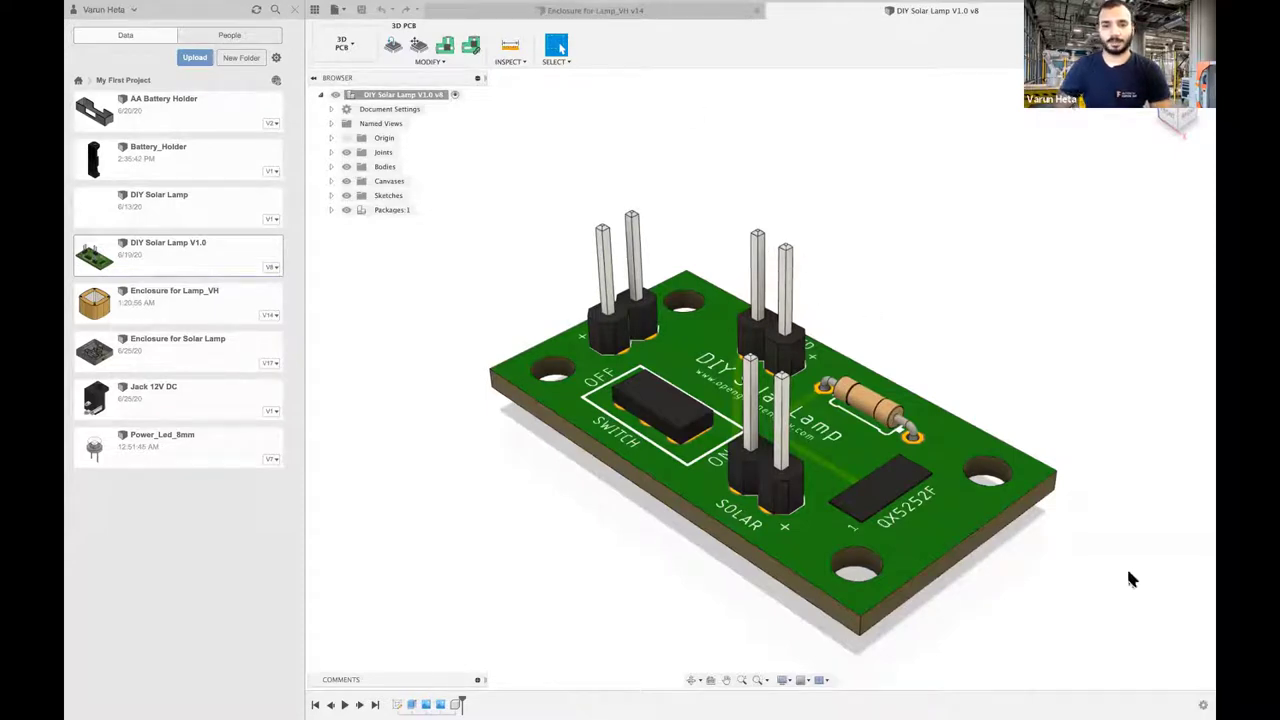
click(312, 10)
shift+scroll(318, 385, up, 4)
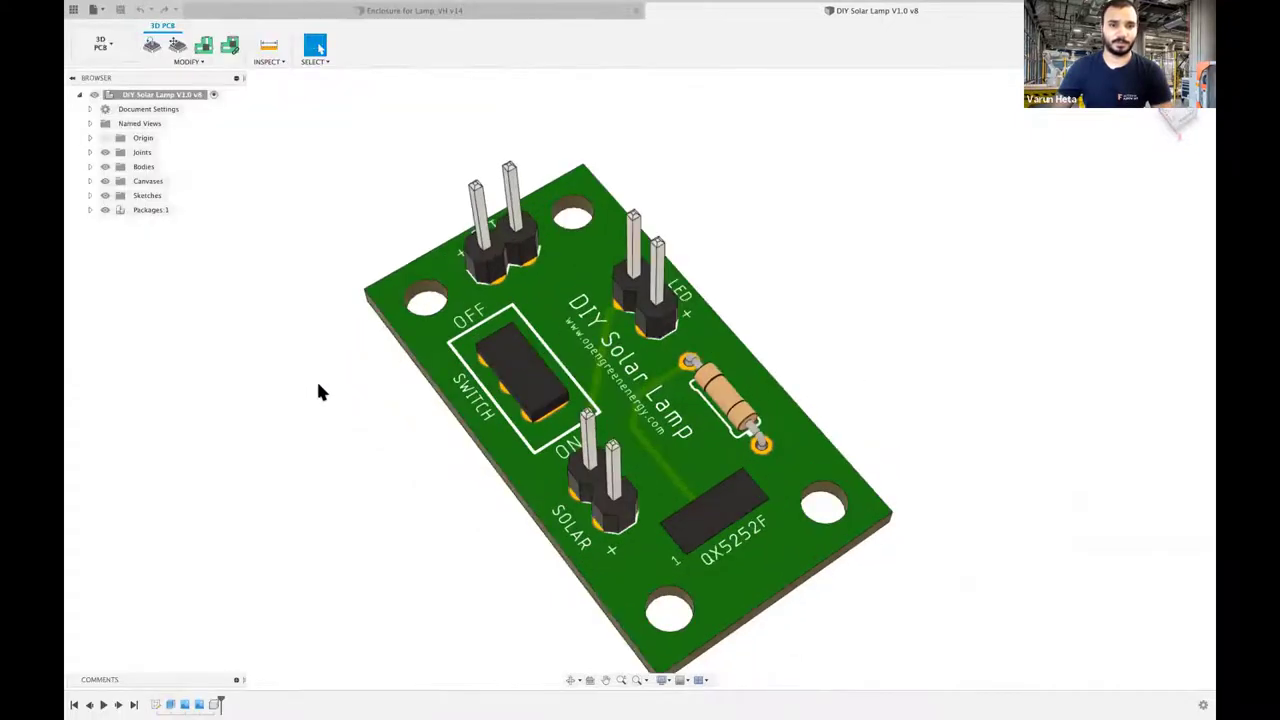
shift+scroll(318, 385, left, 5)
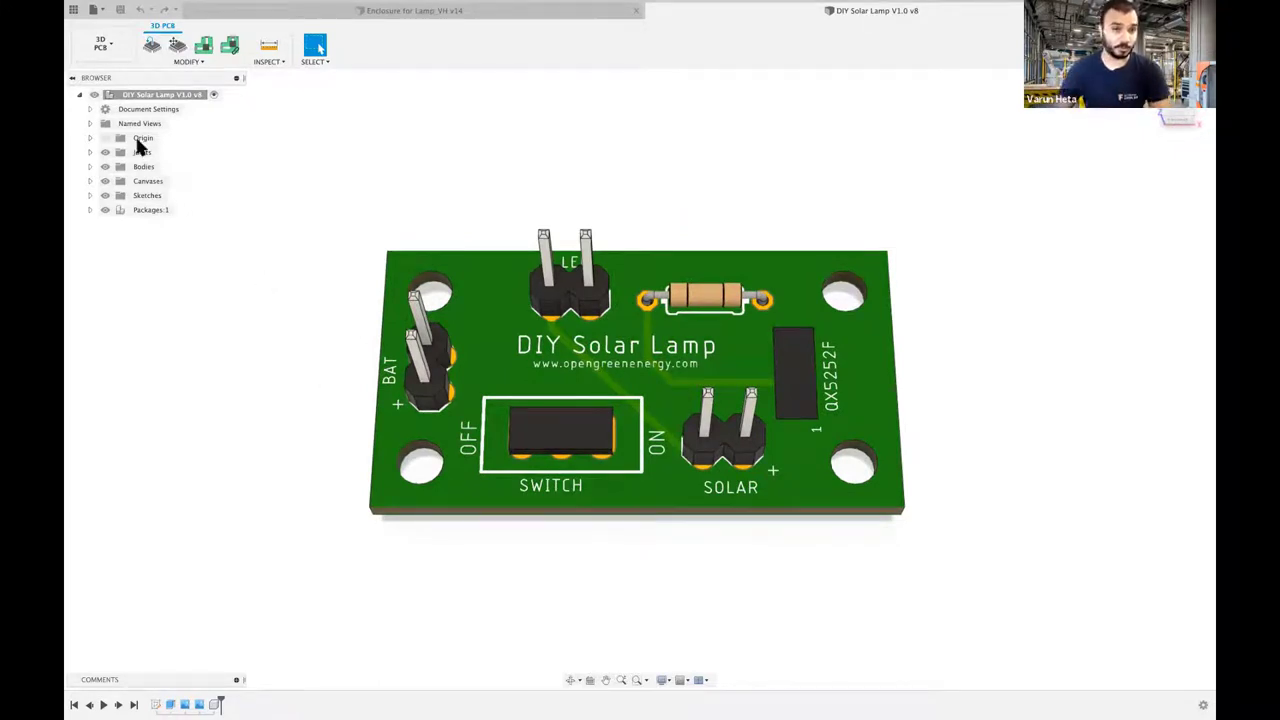
click(116, 42)
click(302, 219)
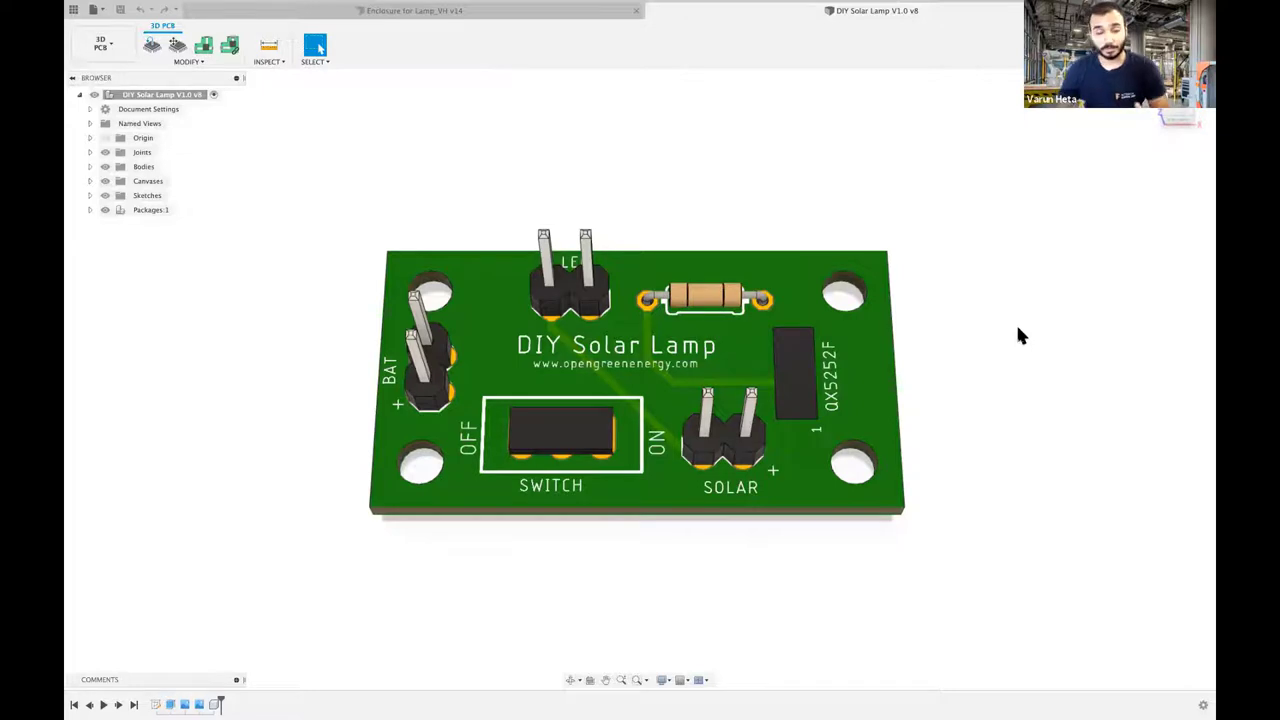
- Return to the Enclosure for Lamp_VH design and hide the reflector cover and LED to examine the lower body's interior
click(406, 12)
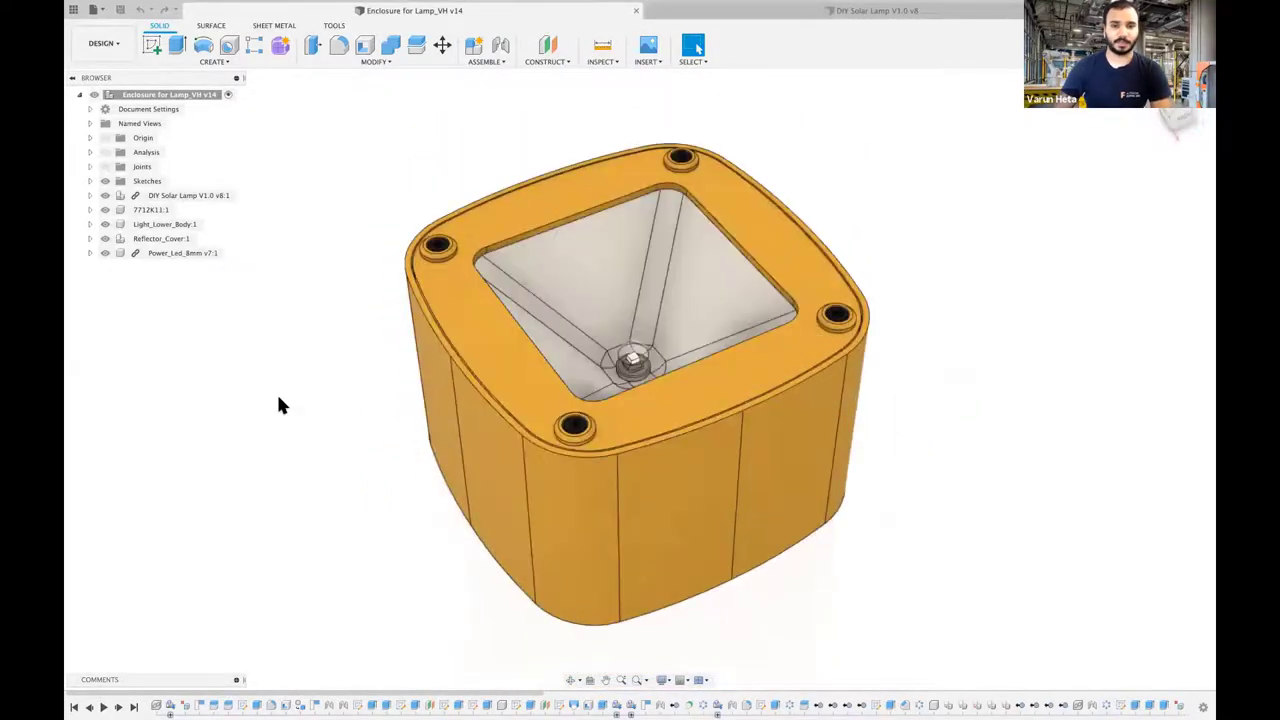
click(106, 224)
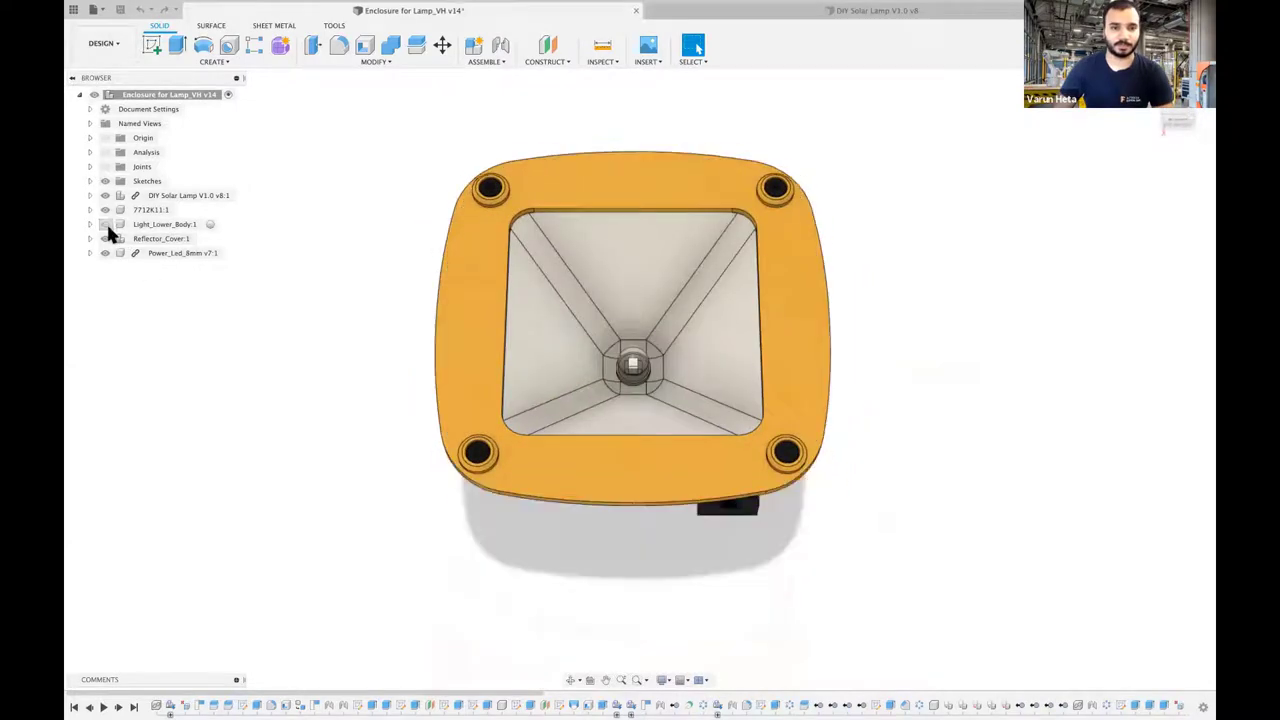
click(106, 224)
click(106, 238)
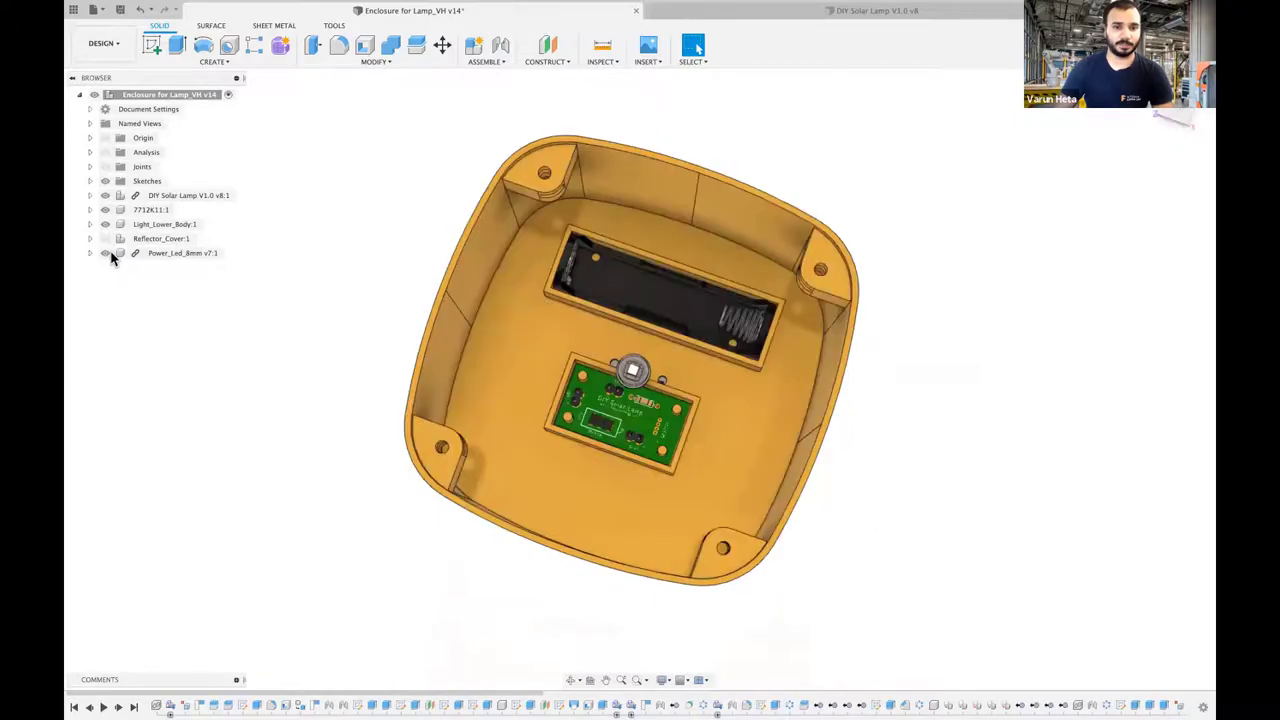
click(106, 253)
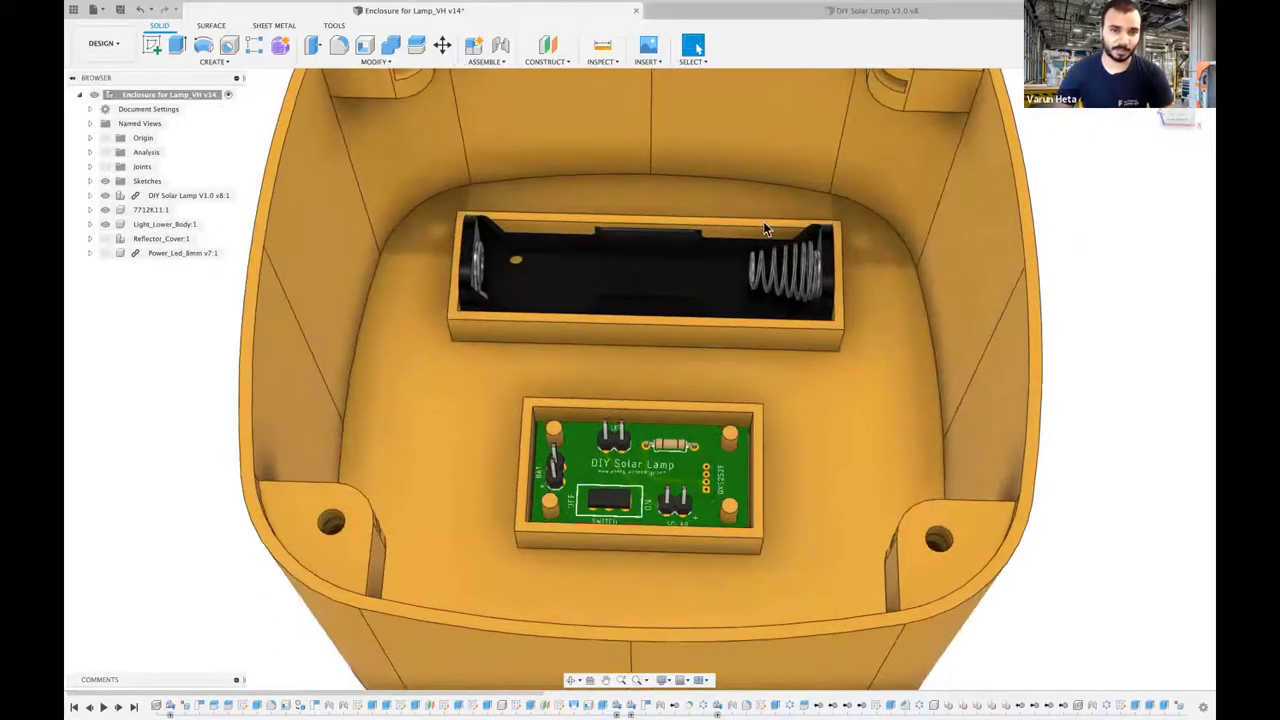
- Hide the lower body, show the reflector cover and the LED, and examine the reflector from the side and above
shift+scroll(763, 221, up, 3)
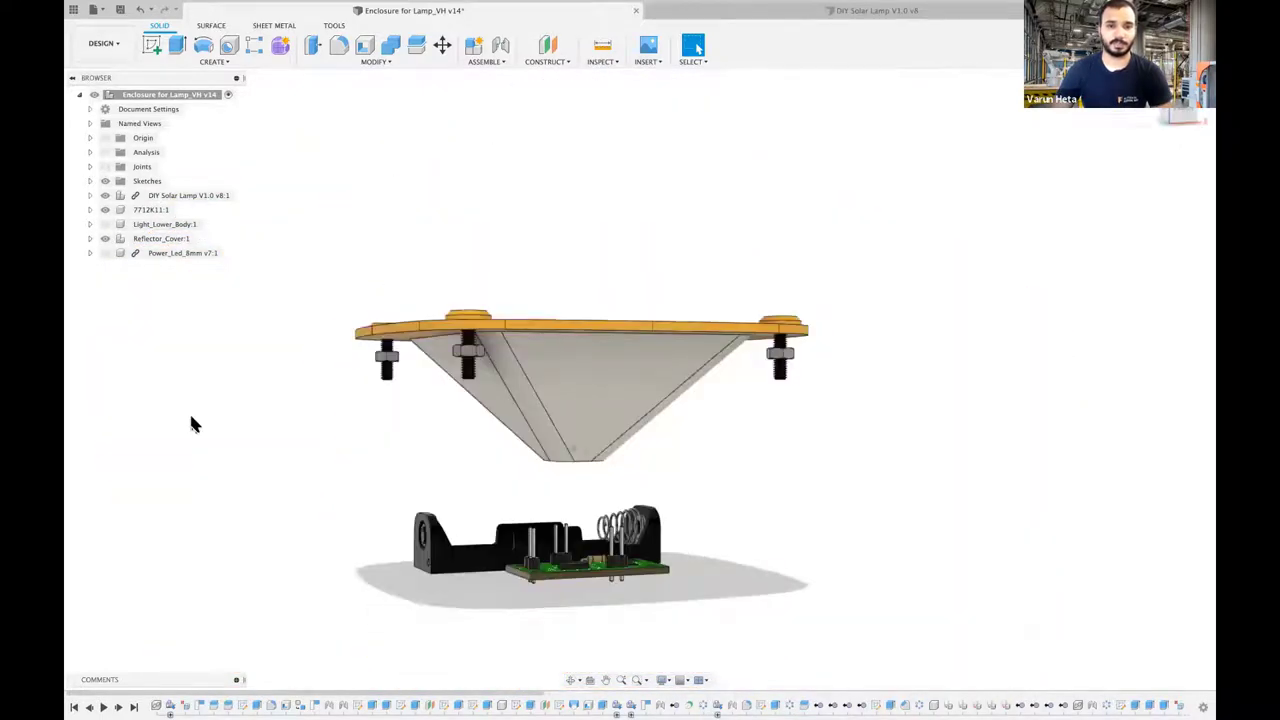
shift+middle_drag(556, 319, 557, 380)
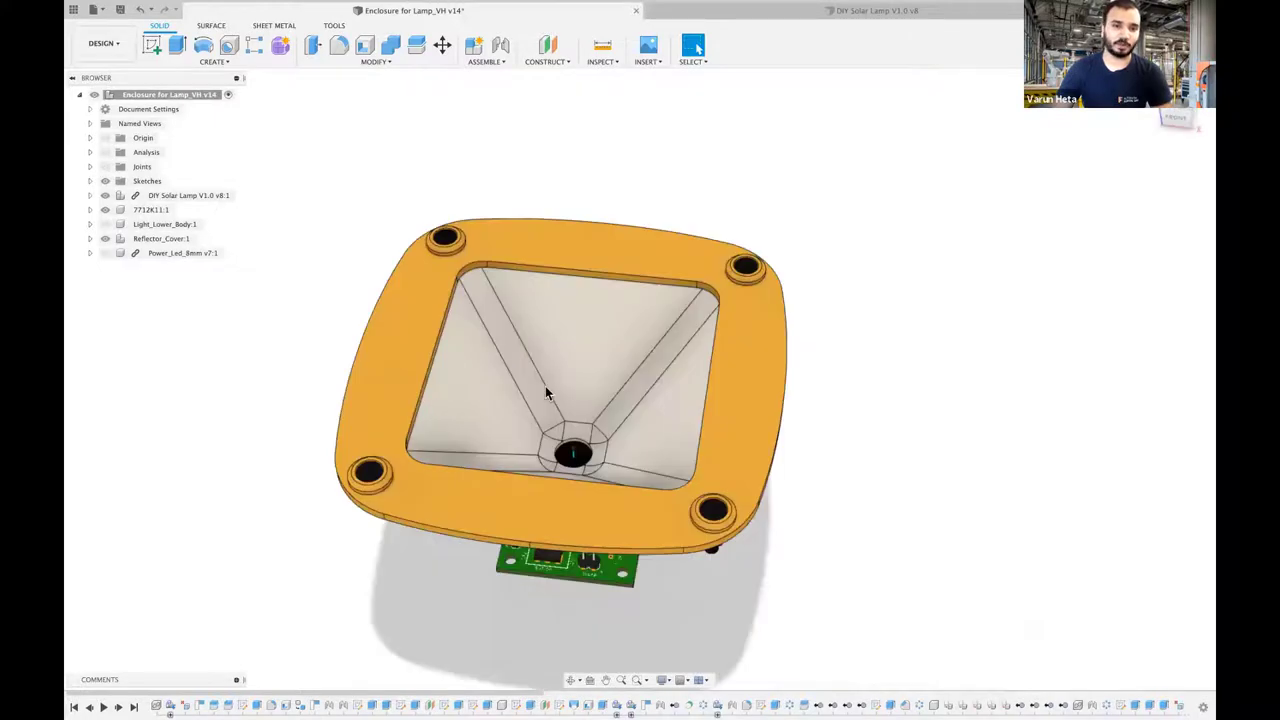
shift+scroll(545, 386, up, 3)
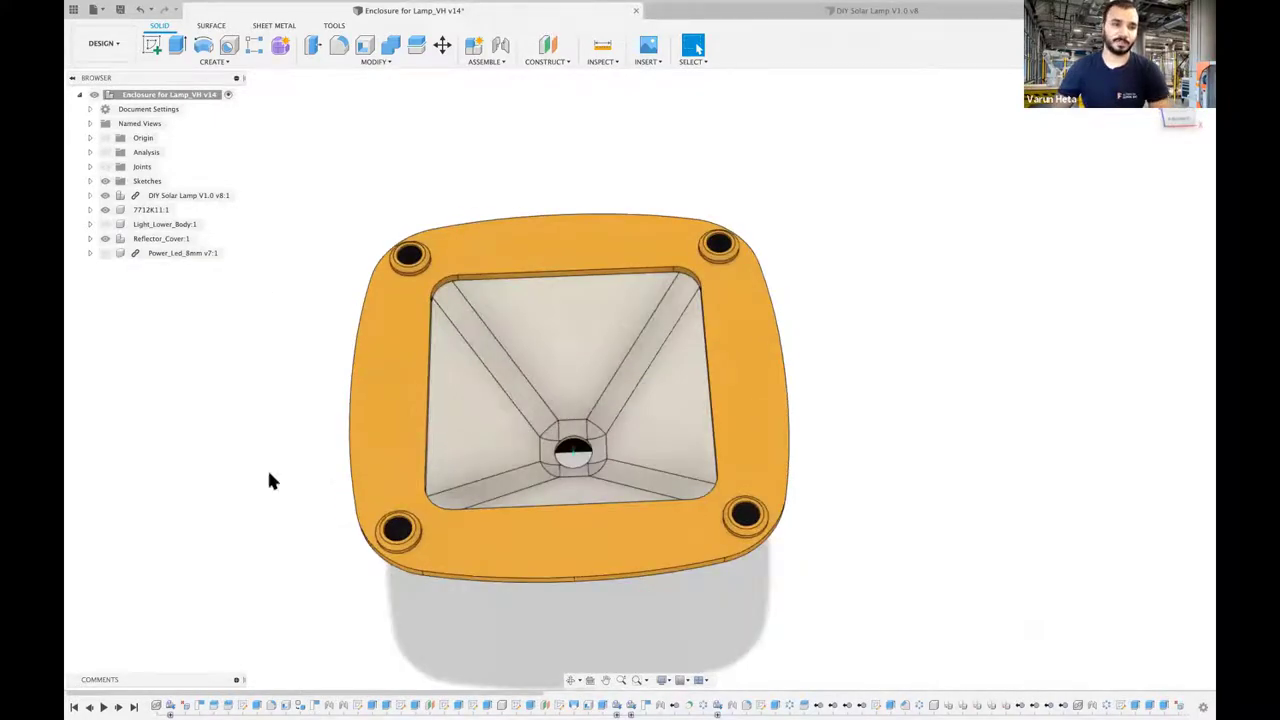
shift+scroll(269, 472, down, 2)
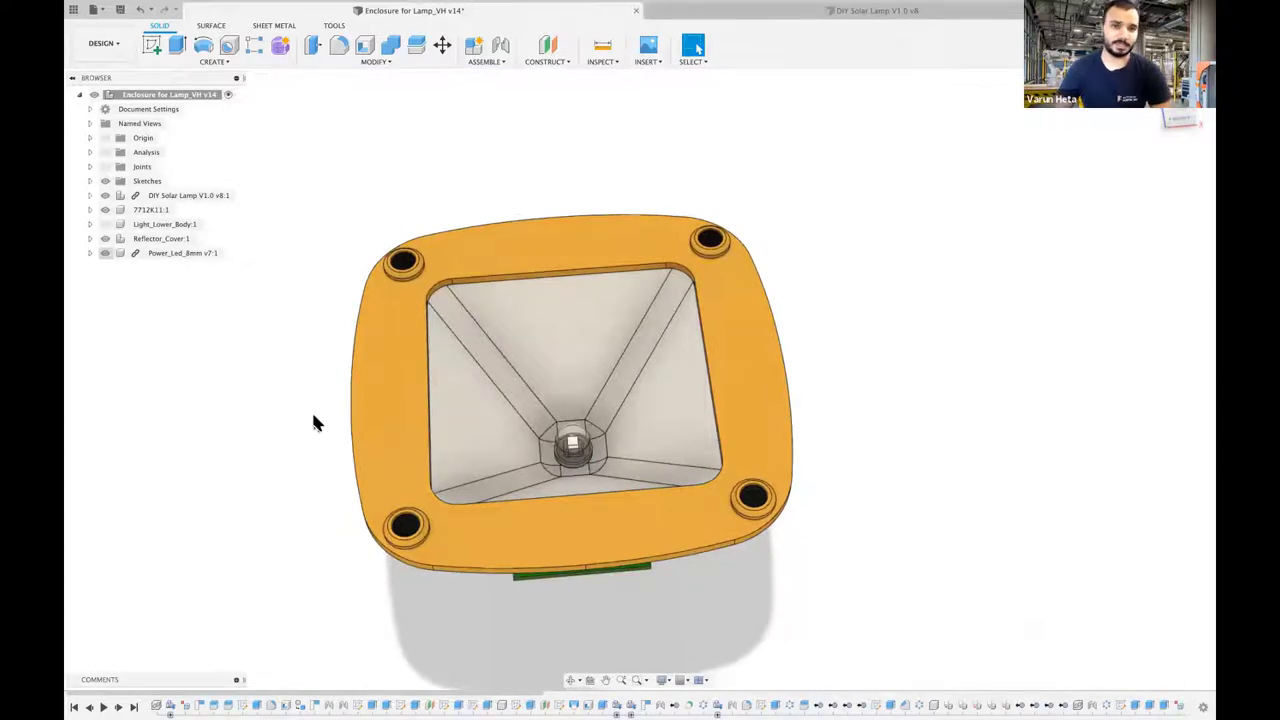
- Show the lower body again and examine the solar panel recessed in the enclosure's base
scroll(313, 416, left, 3)
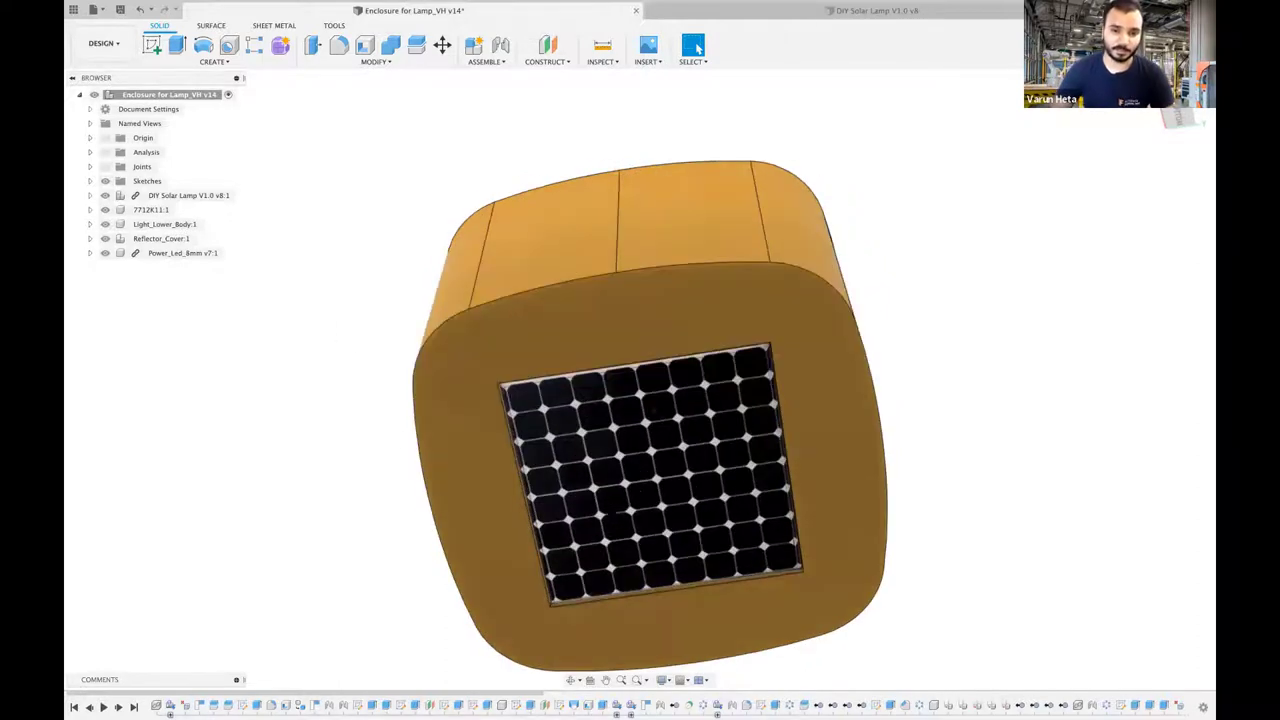
shift+scroll(606, 508, up, 10)
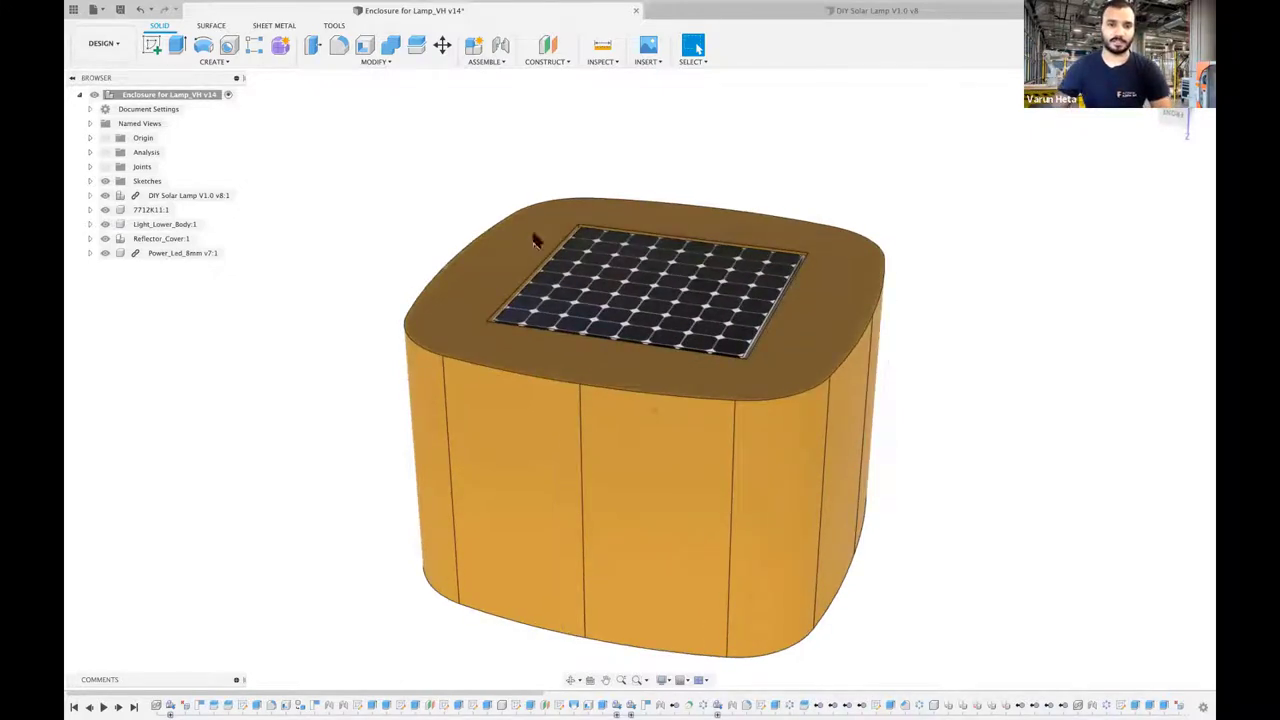
scroll(534, 238, up, 5)
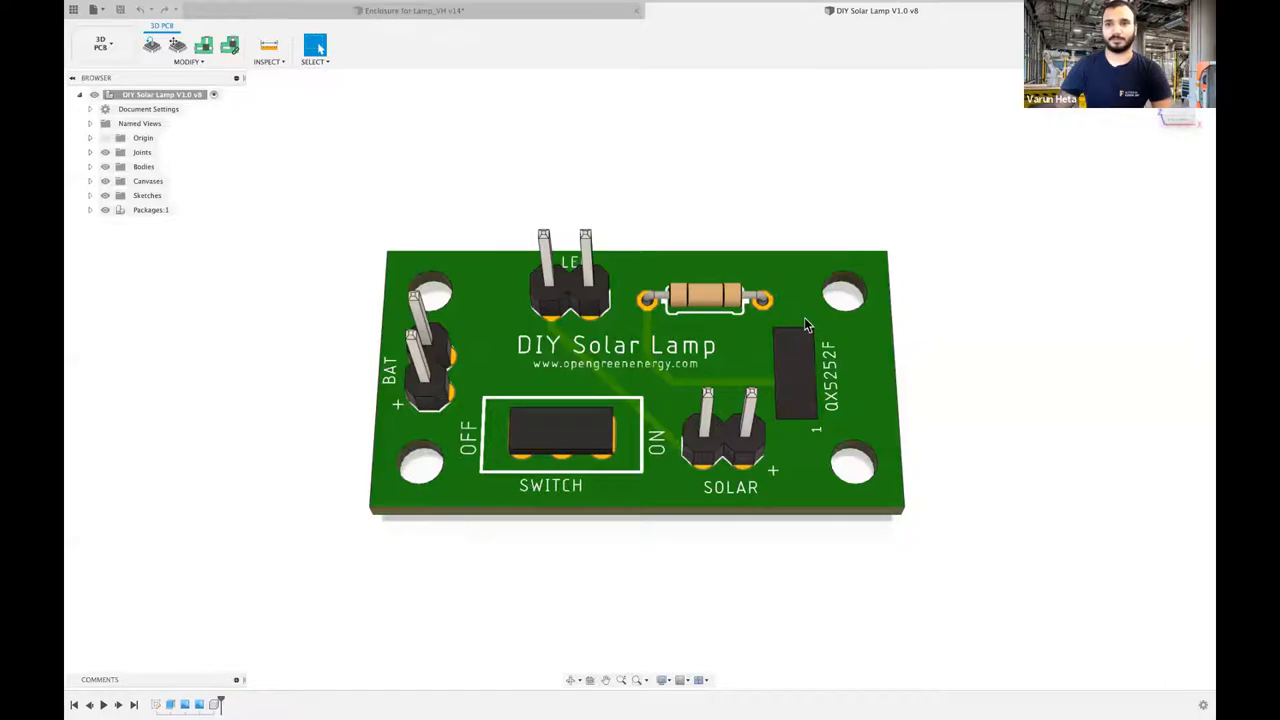
- Create a new design and save it as Test design for awesome participants in My First Project
key(super+n)
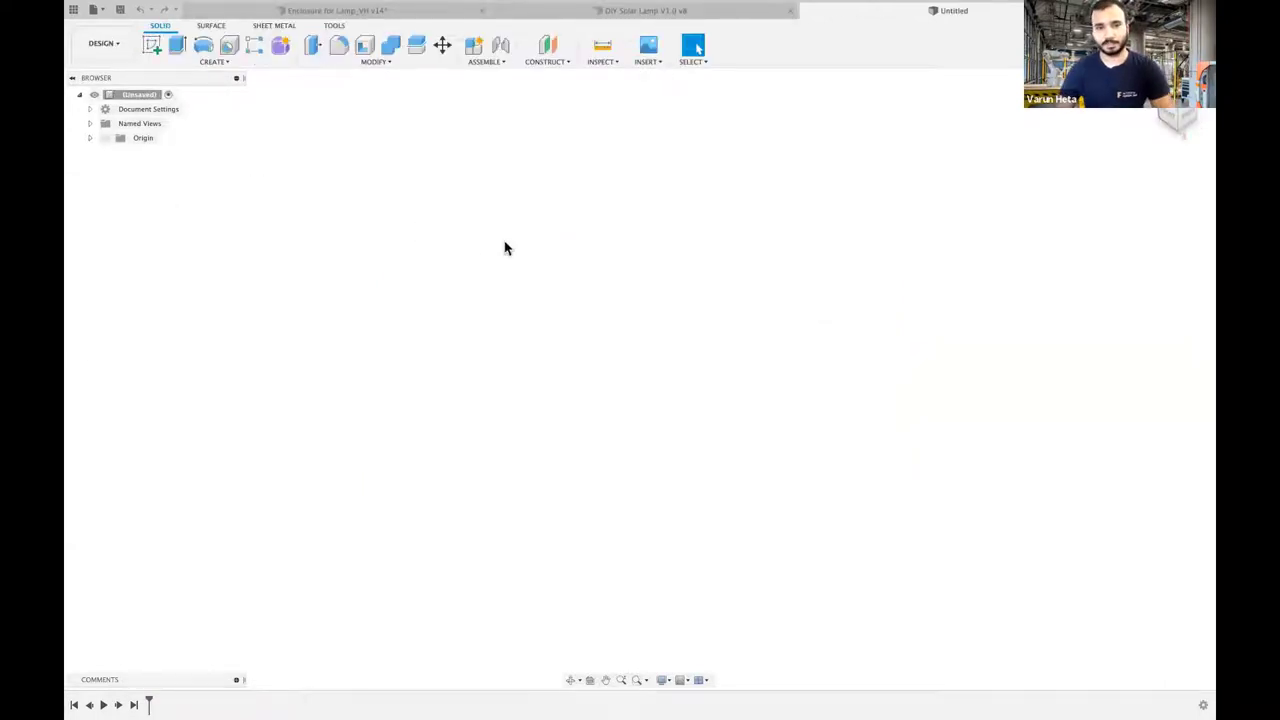
key(ctrl+s)
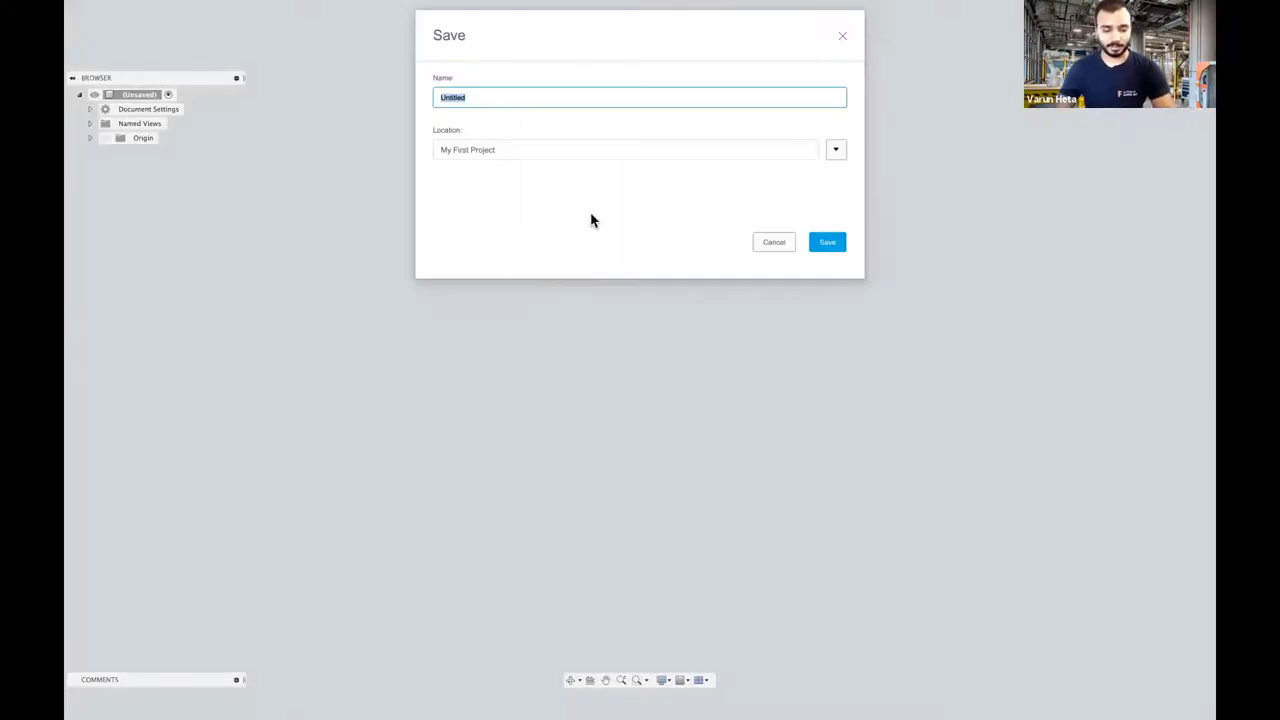
text(tes)
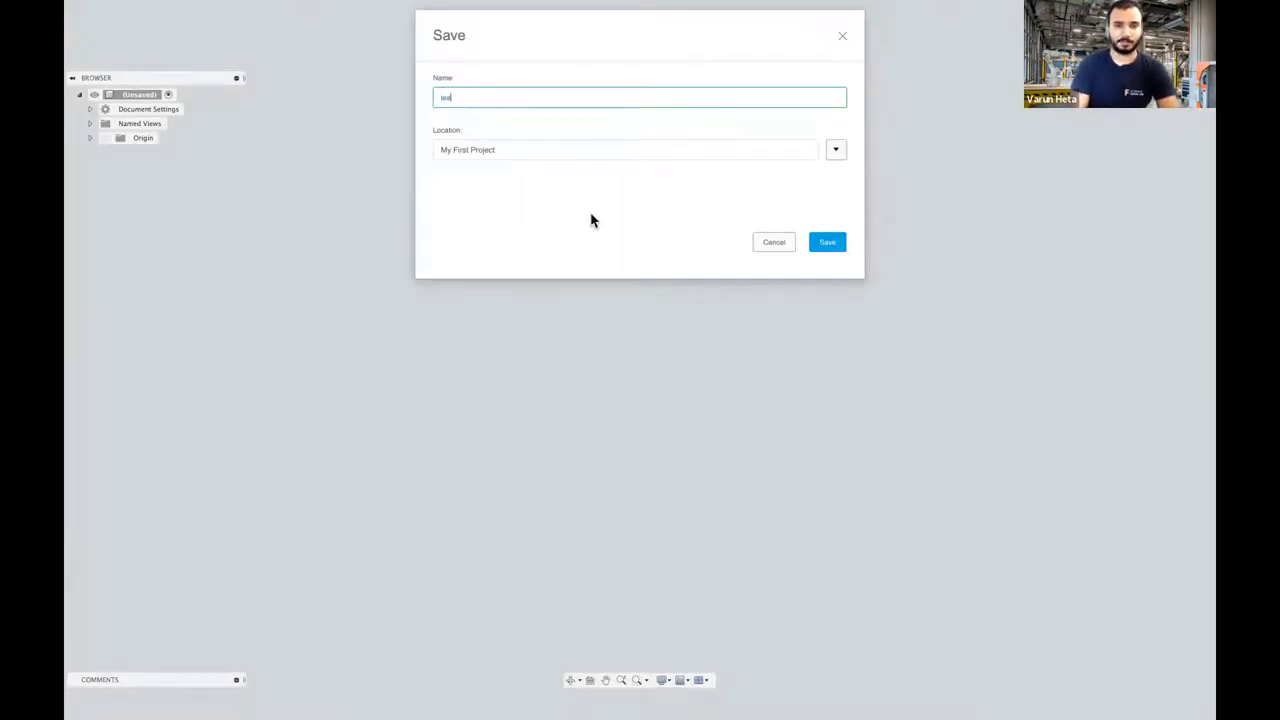
text(t)
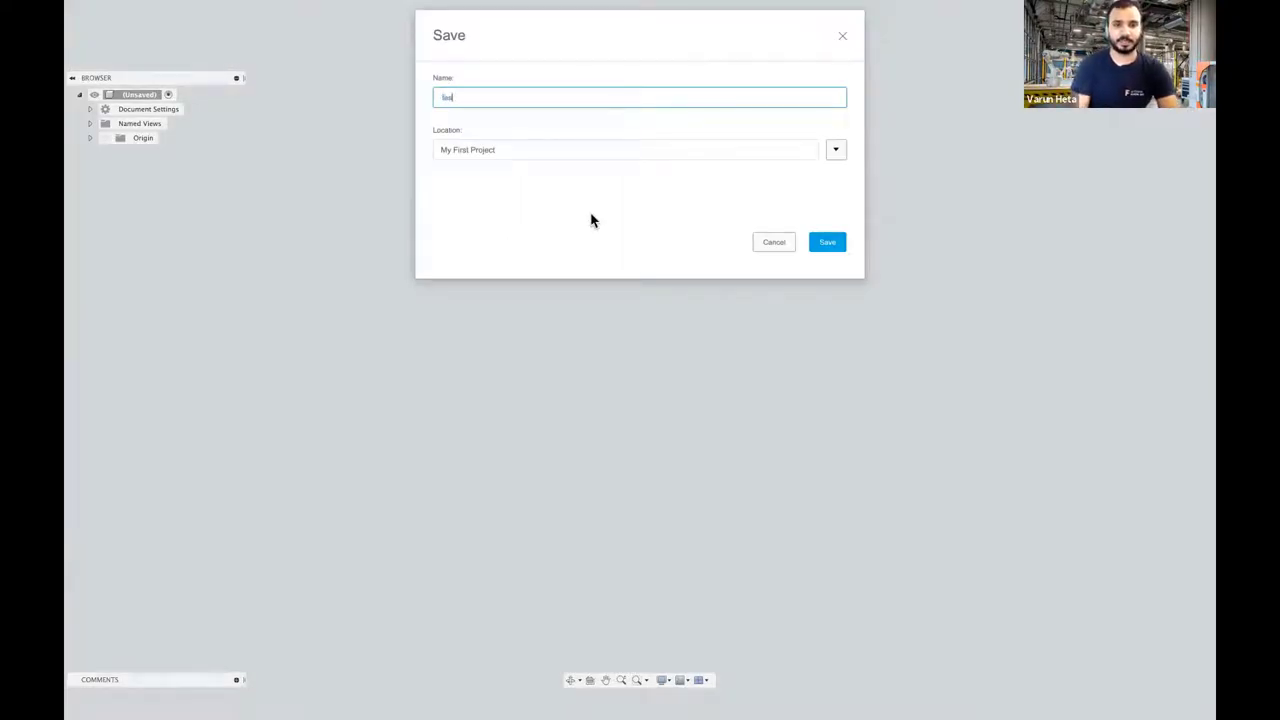
text( des)
text(ign ter )
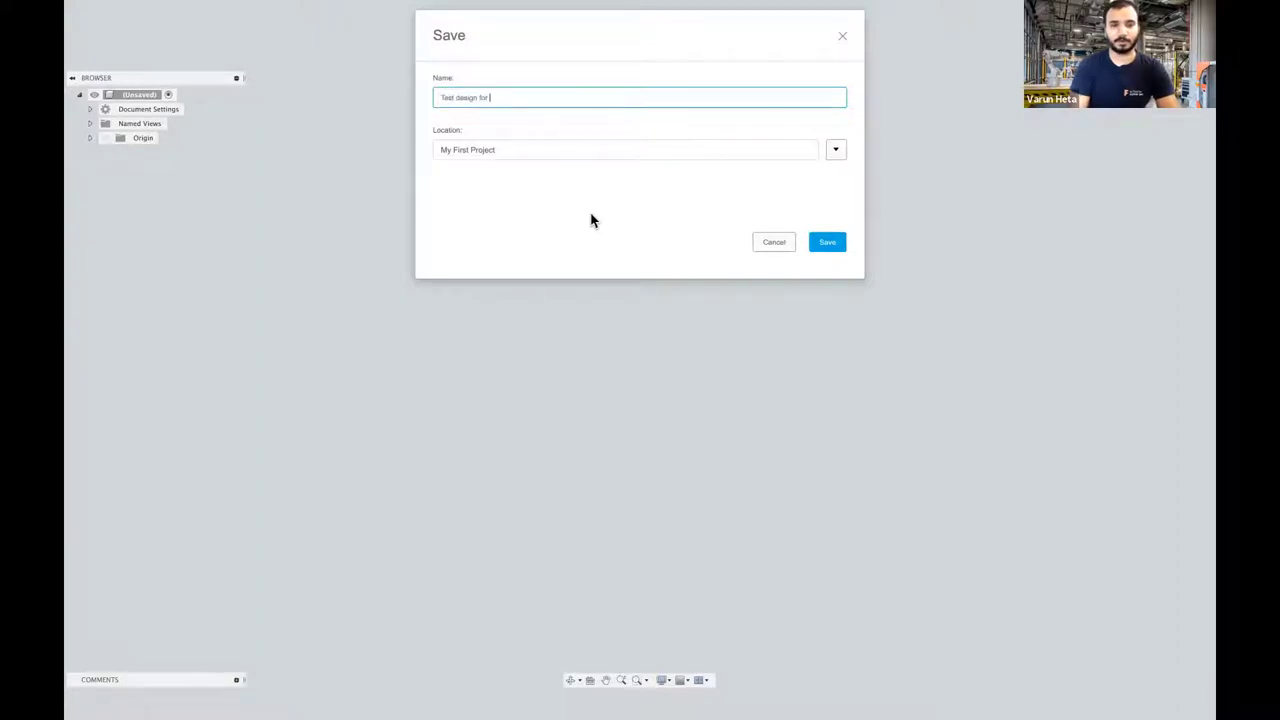
text(aw)
text(esome ye)
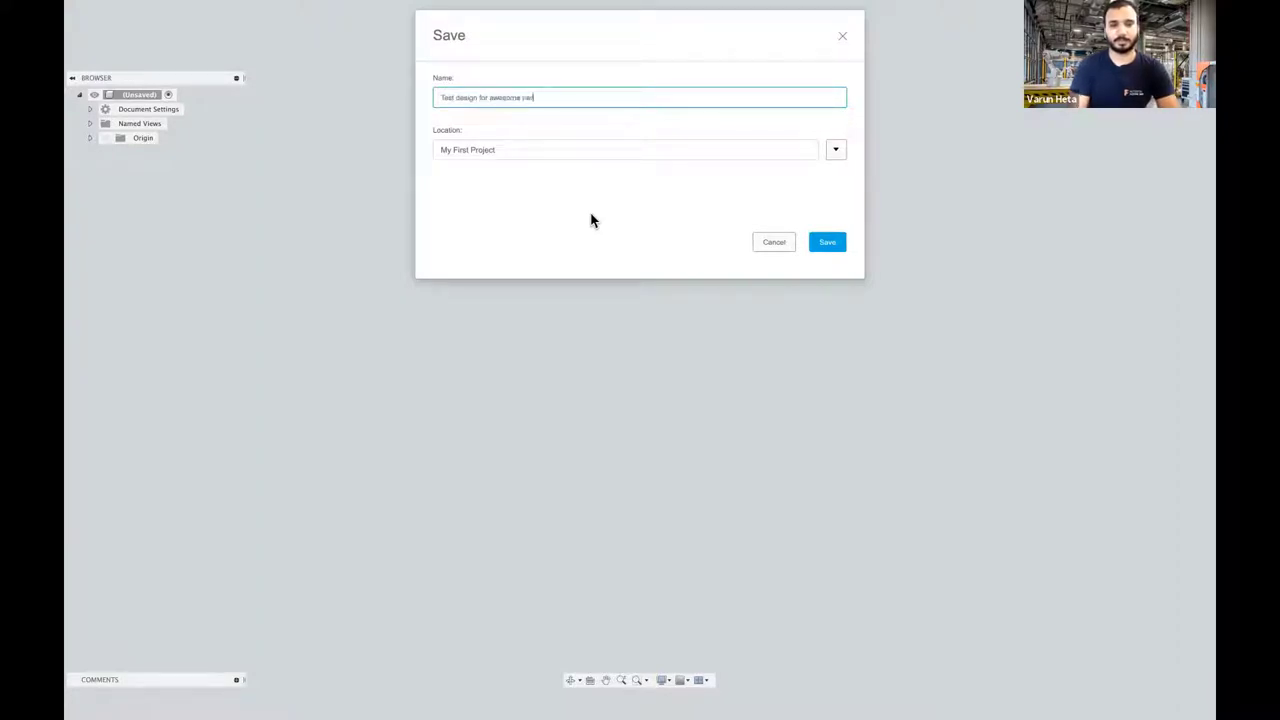
text(llow)
key(Return)
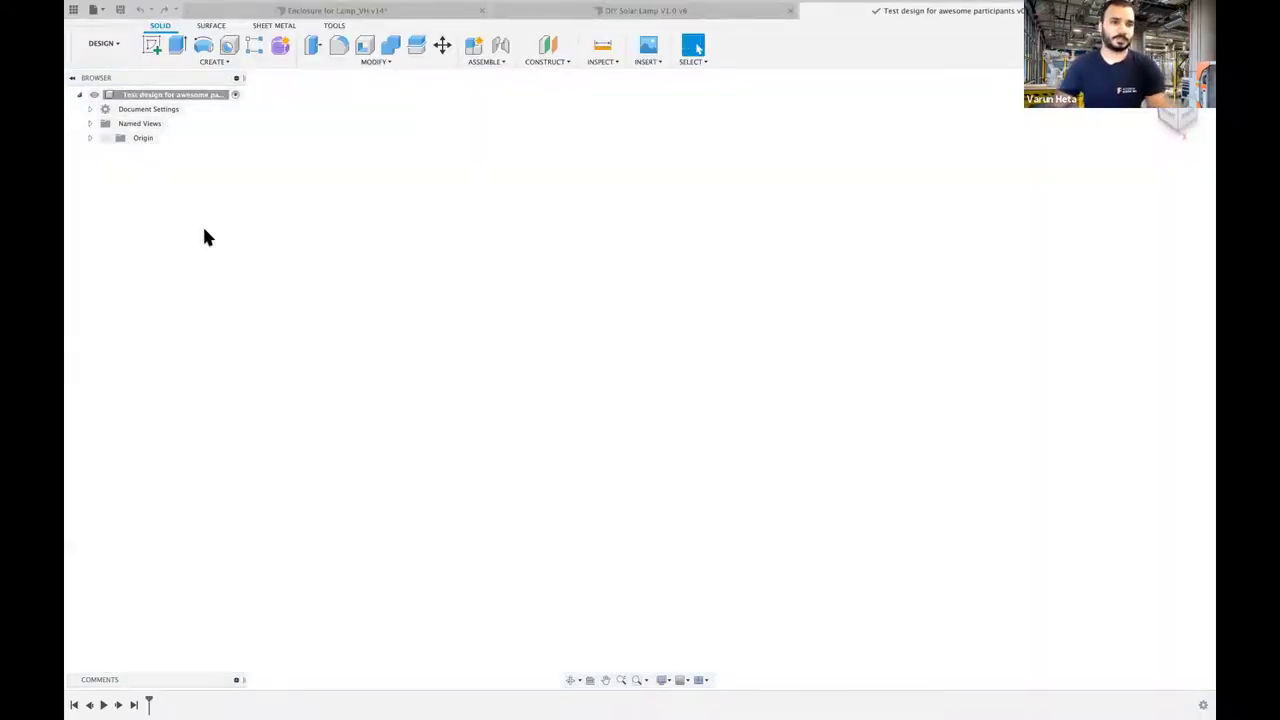
- Insert the DIY Solar Lamp V1.0 PCB from My First Project into the new design at its default position
key(alt+super+p)
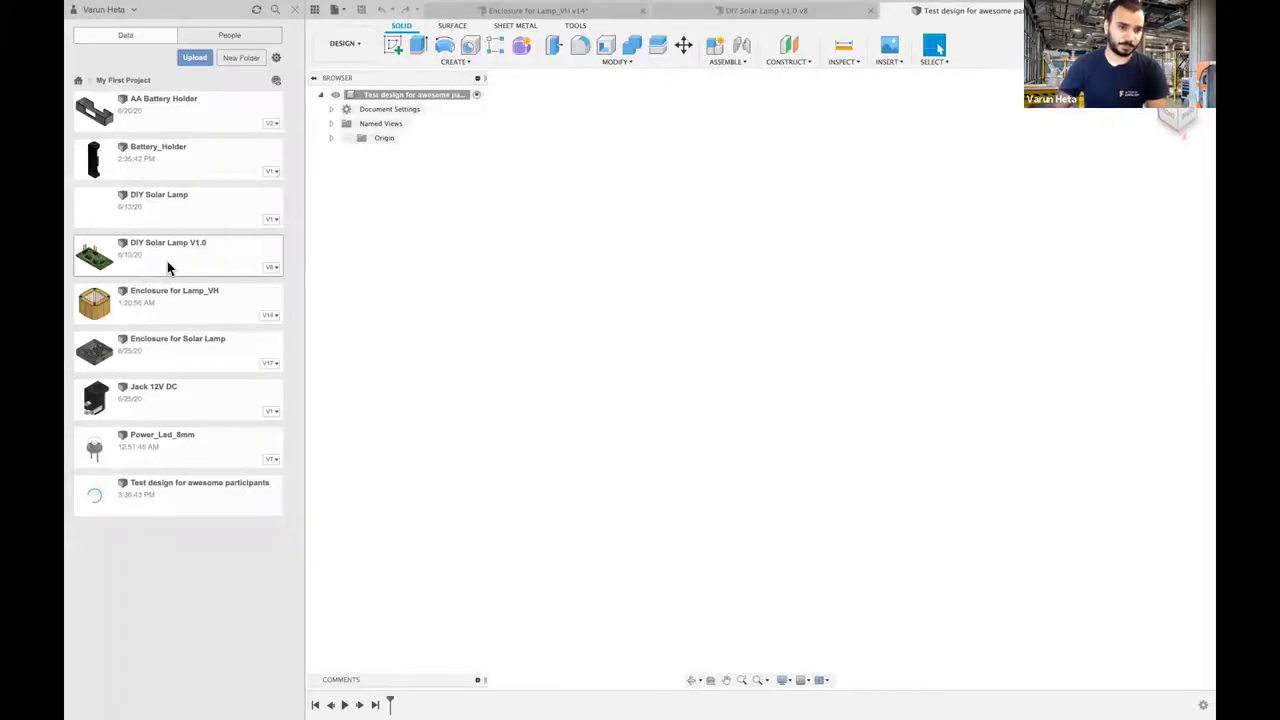
right_click(197, 284)
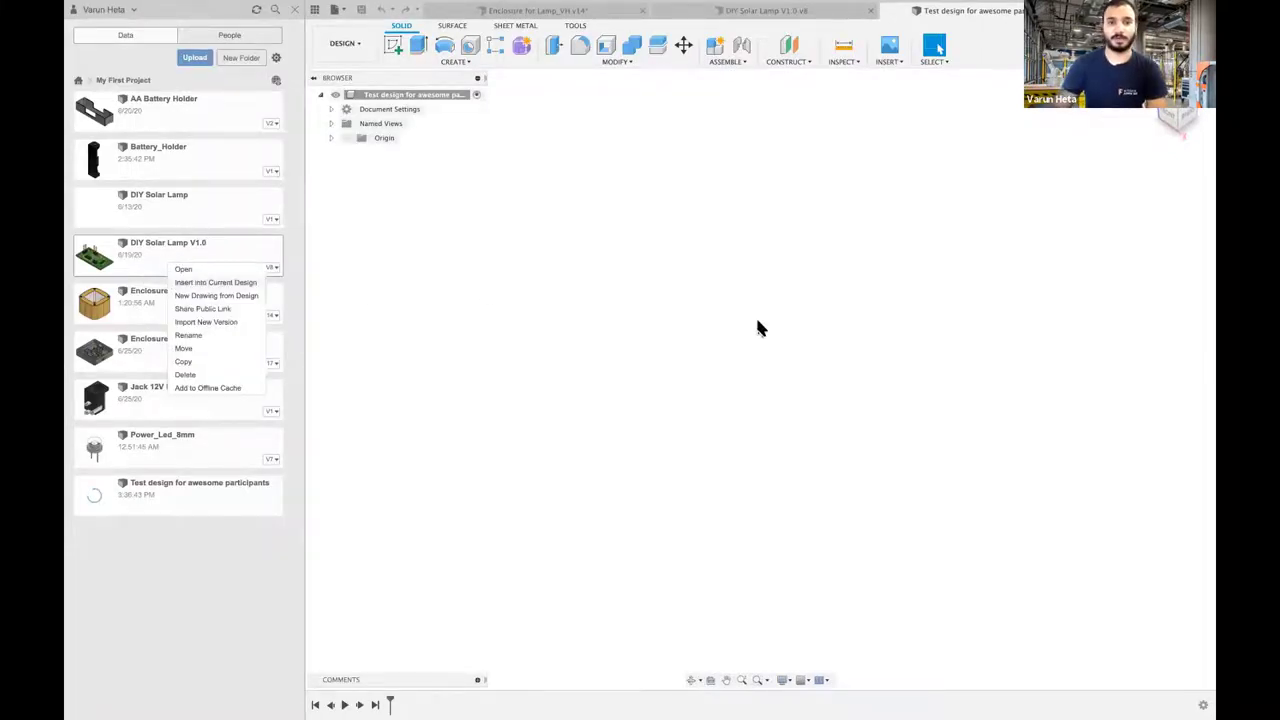
click(231, 266)
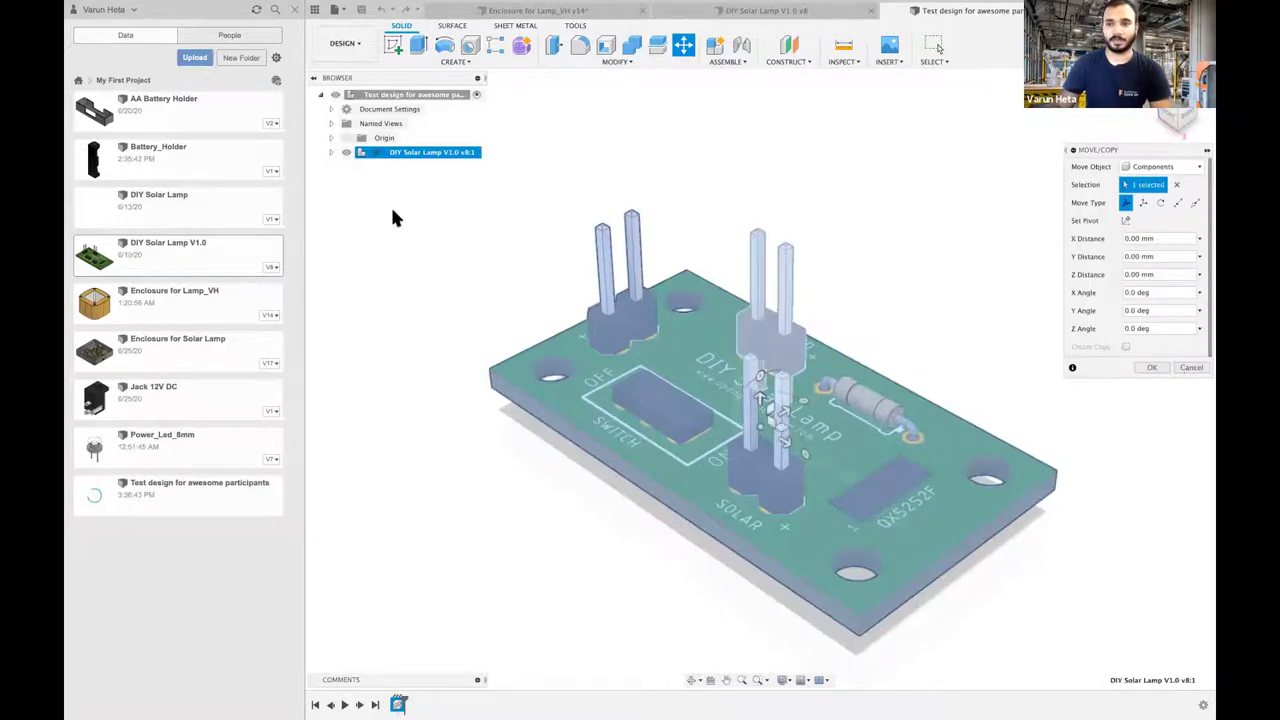
key(Return)
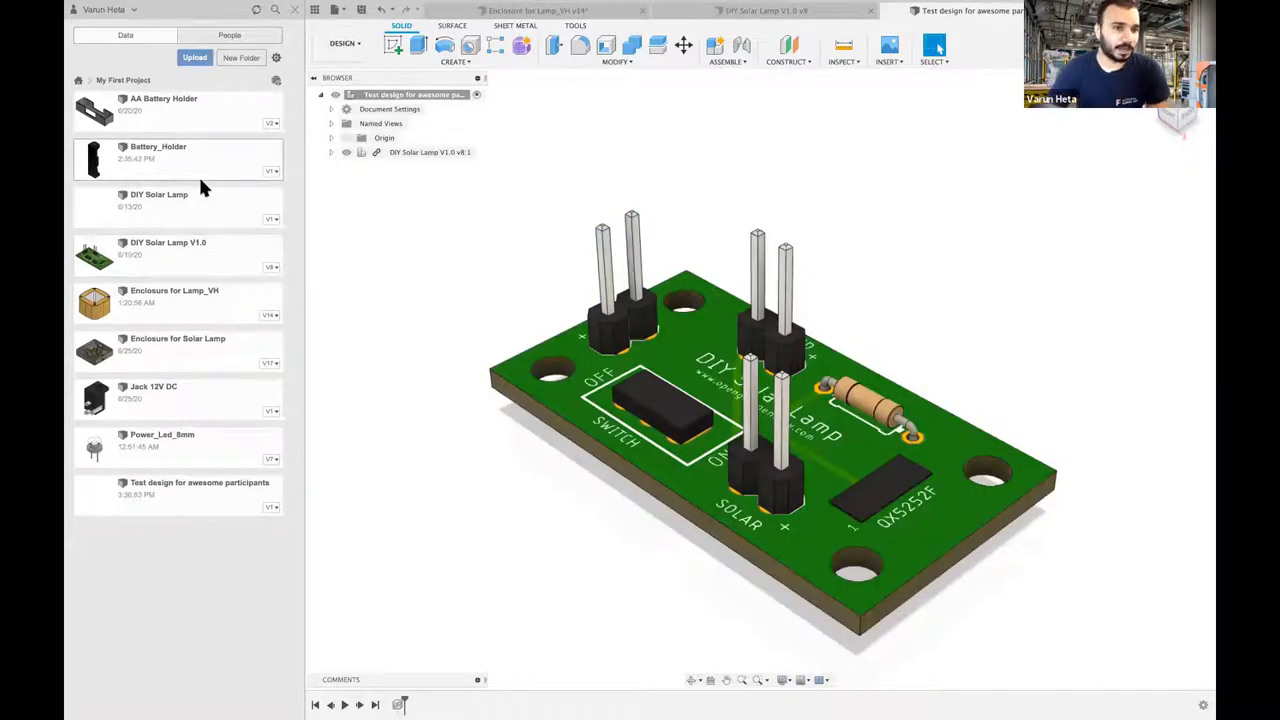
- Insert the Battery_Holder model into the current design at its default position
right_click(231, 172)
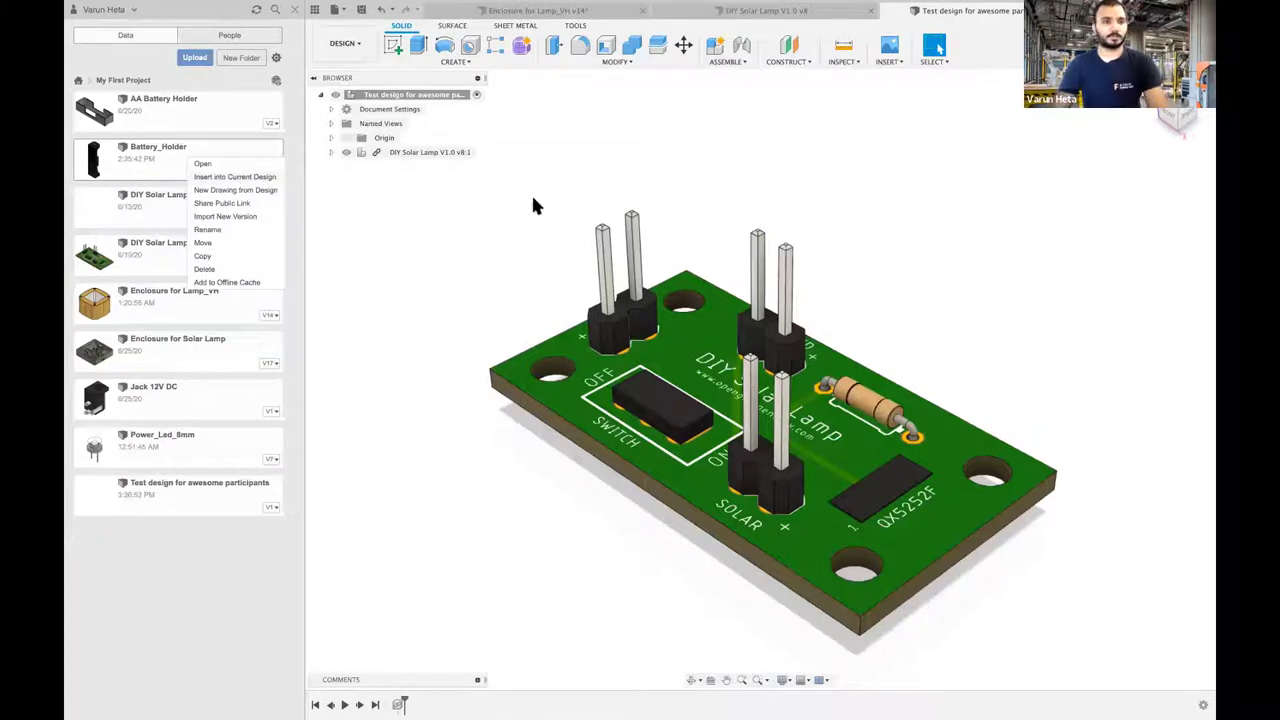
click(250, 177)
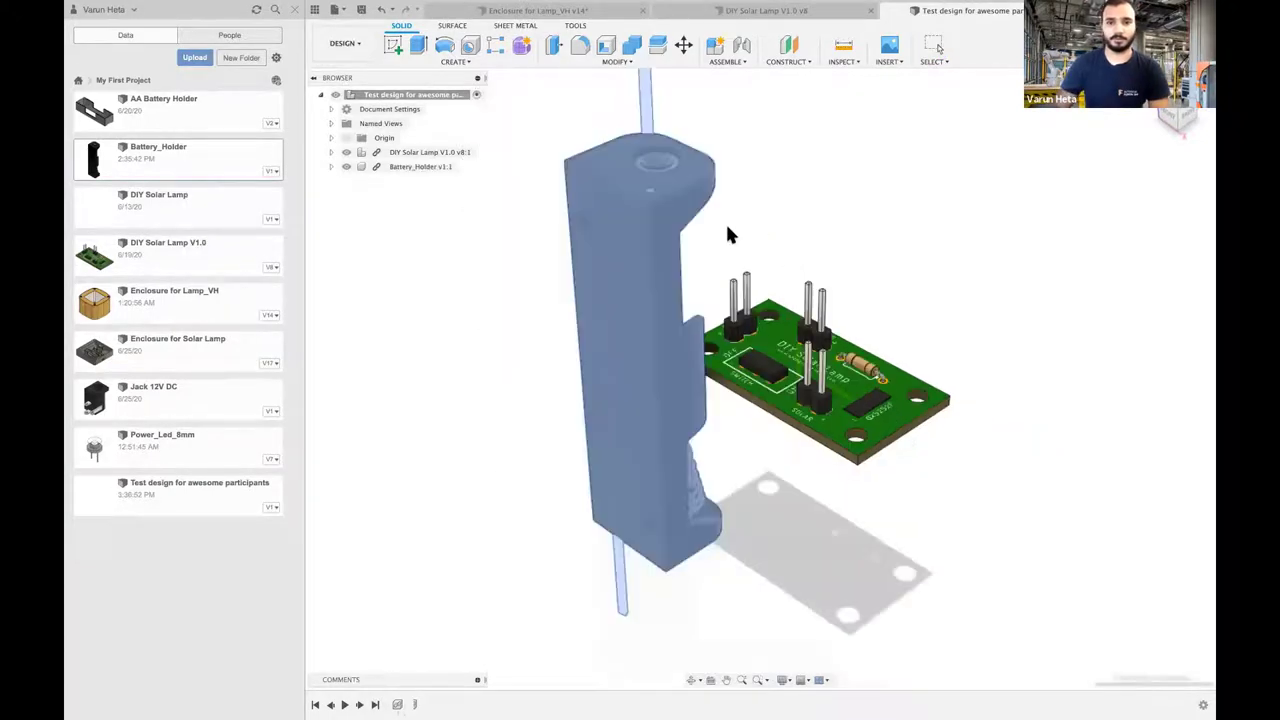
key(Return)
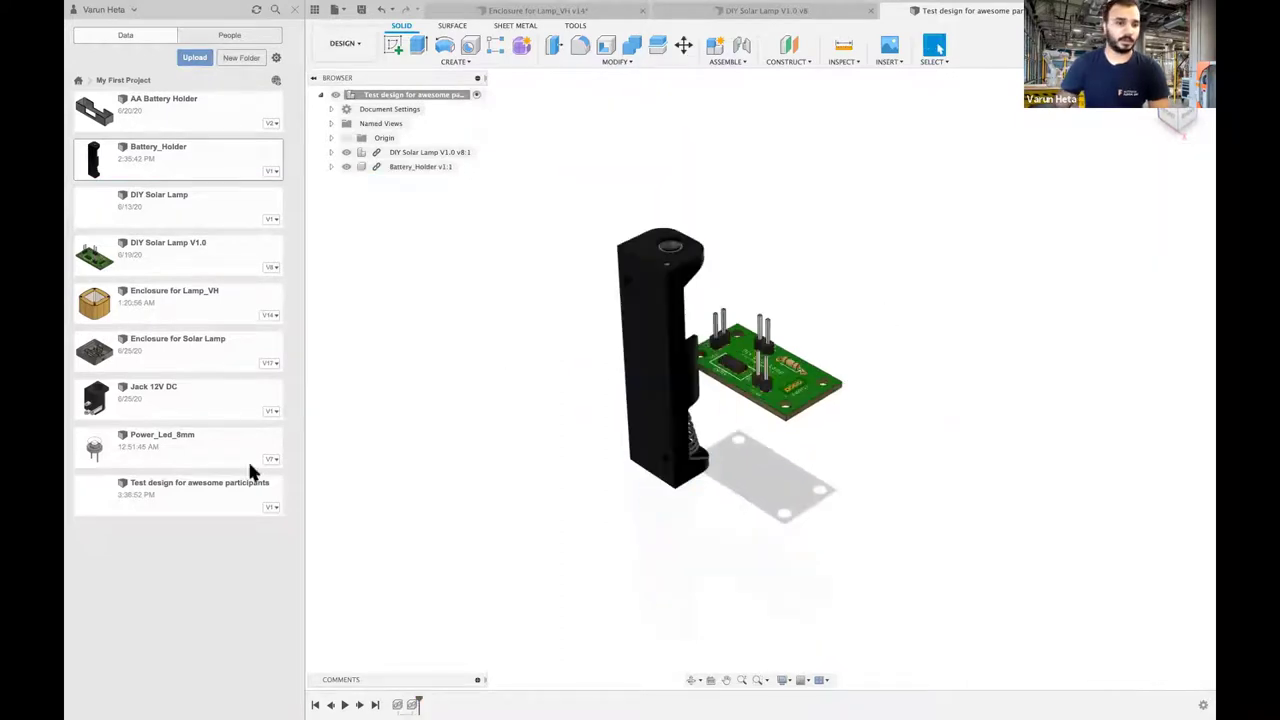
- Insert the Power_Led_8mm model into the current design without moving it from its default position
right_click(184, 446)
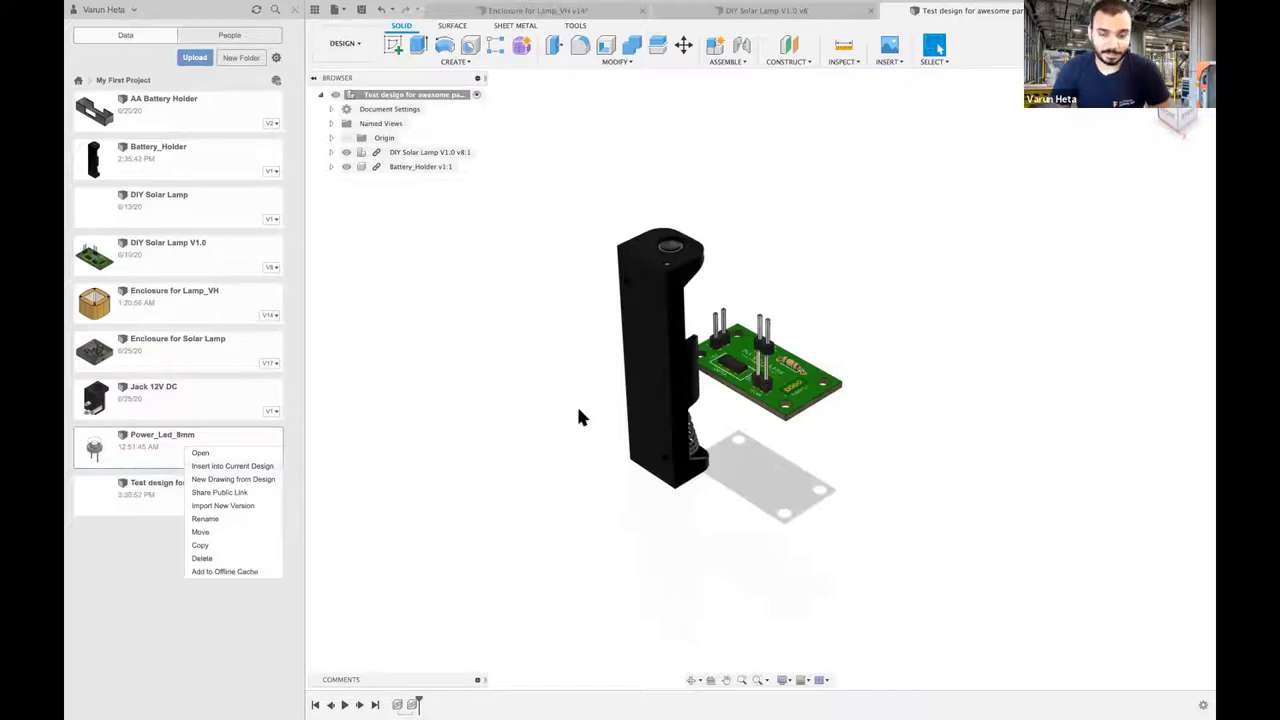
click(232, 466)
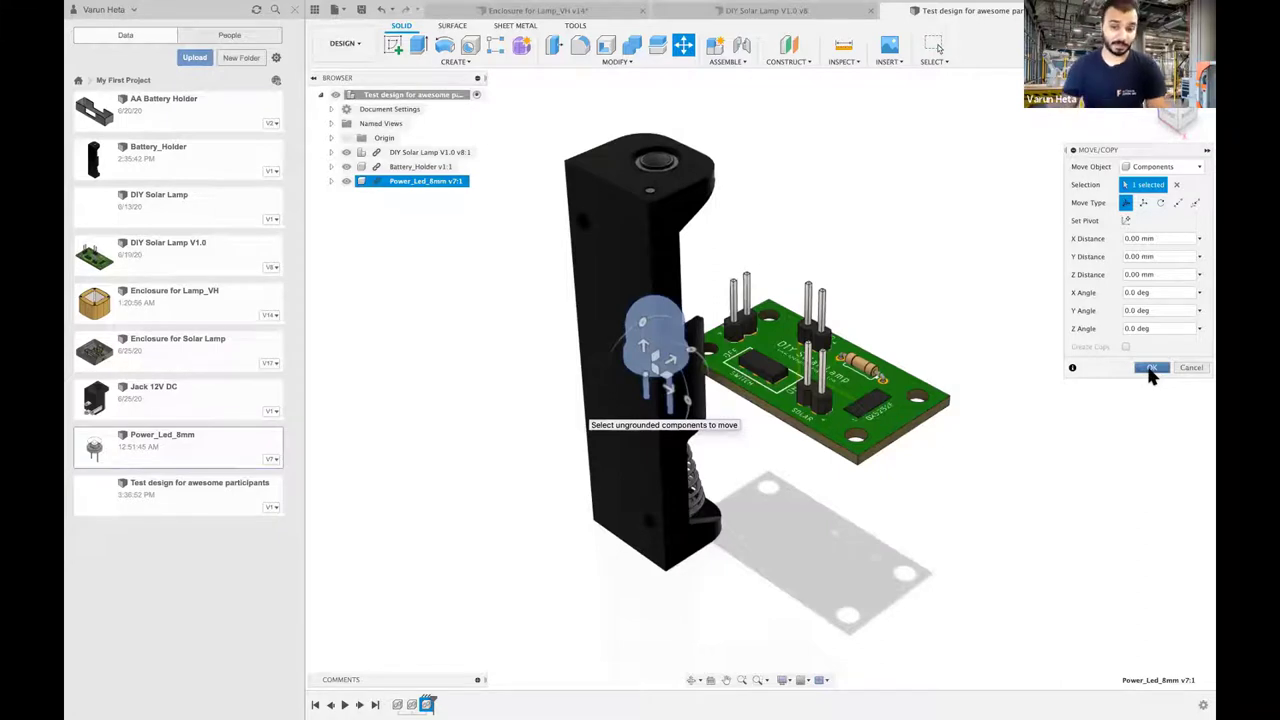
key(Escape)
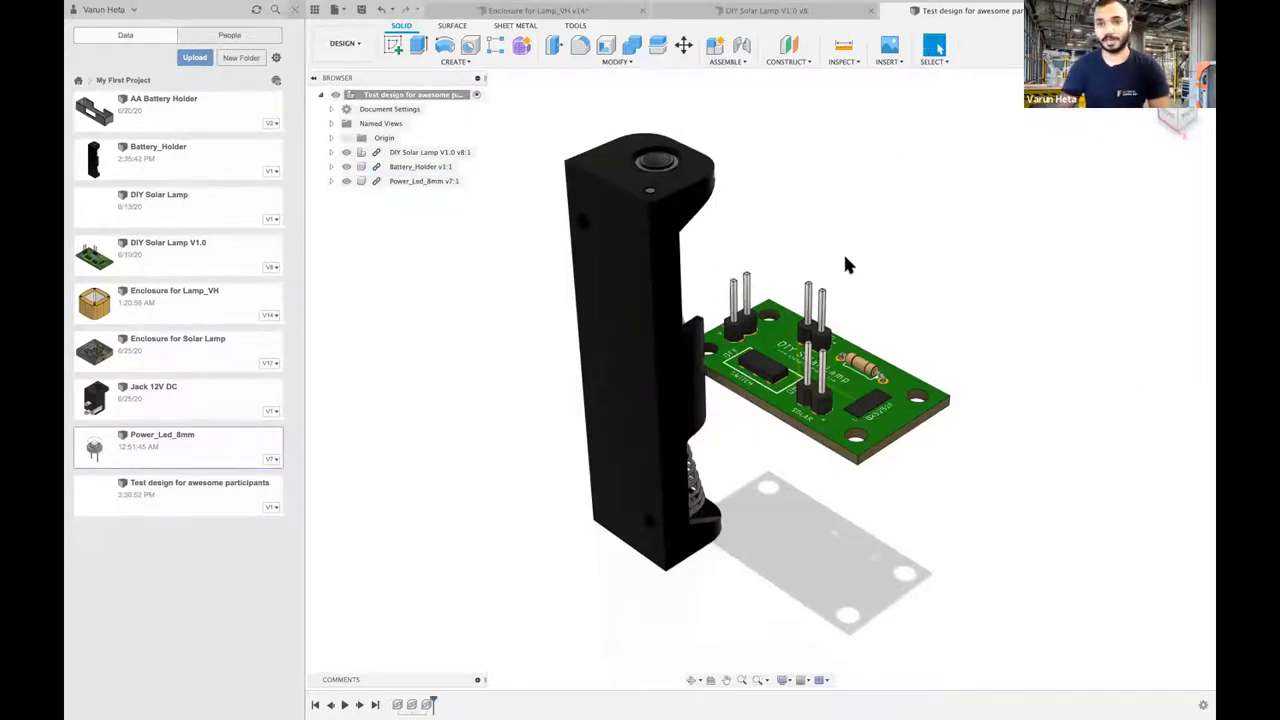
- Hide the project data list and move the battery holder about 43.88 mm in X and 34.97 mm in Y, clear of the PCB
key(alt+super+p)
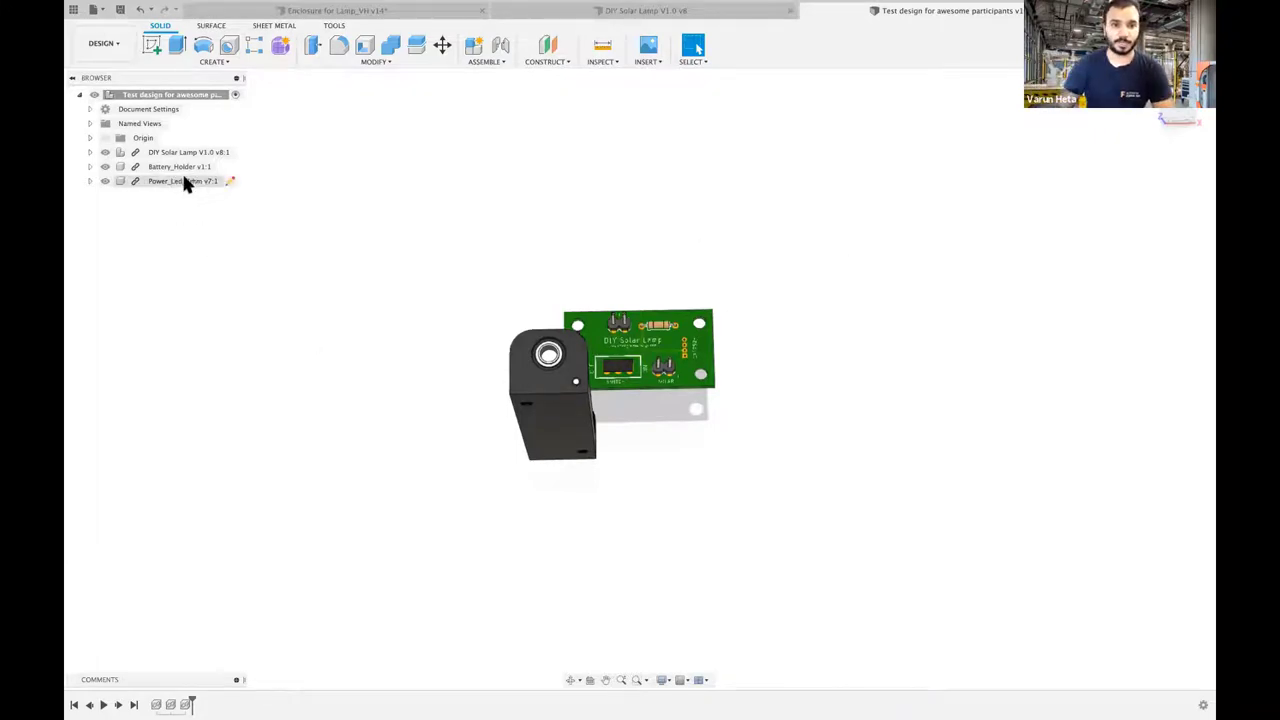
key(m)
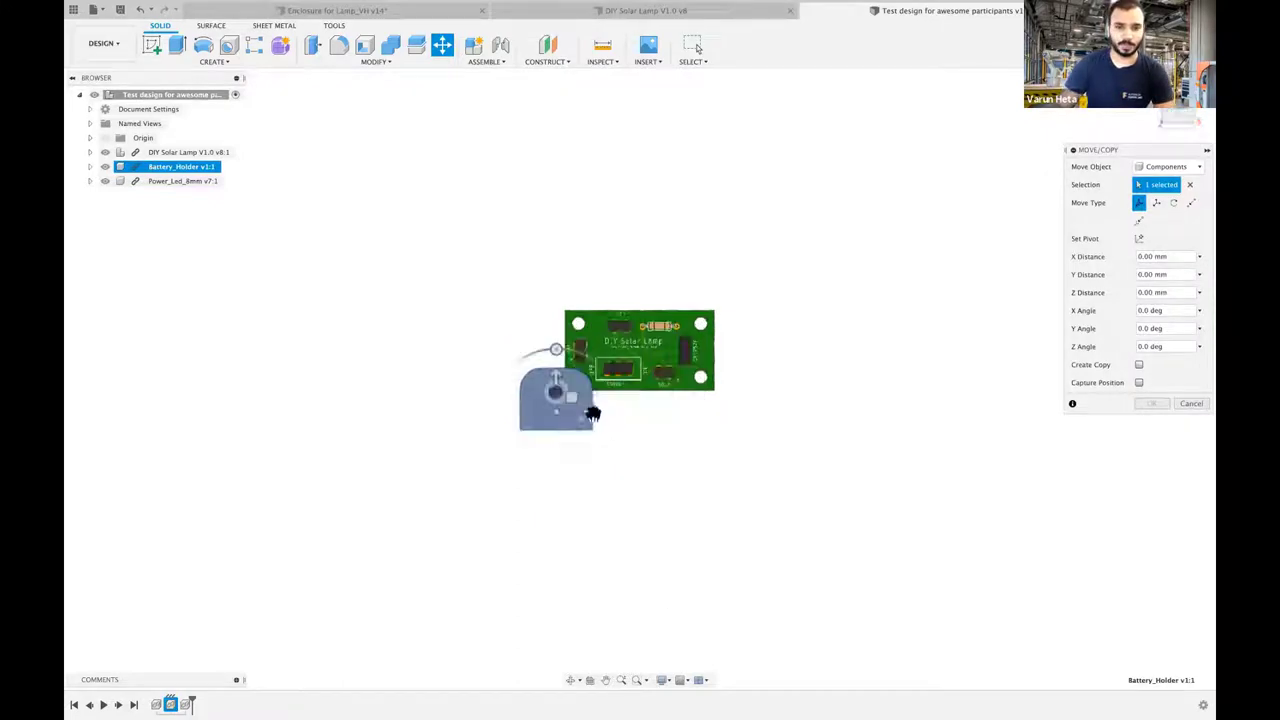
click(596, 418)
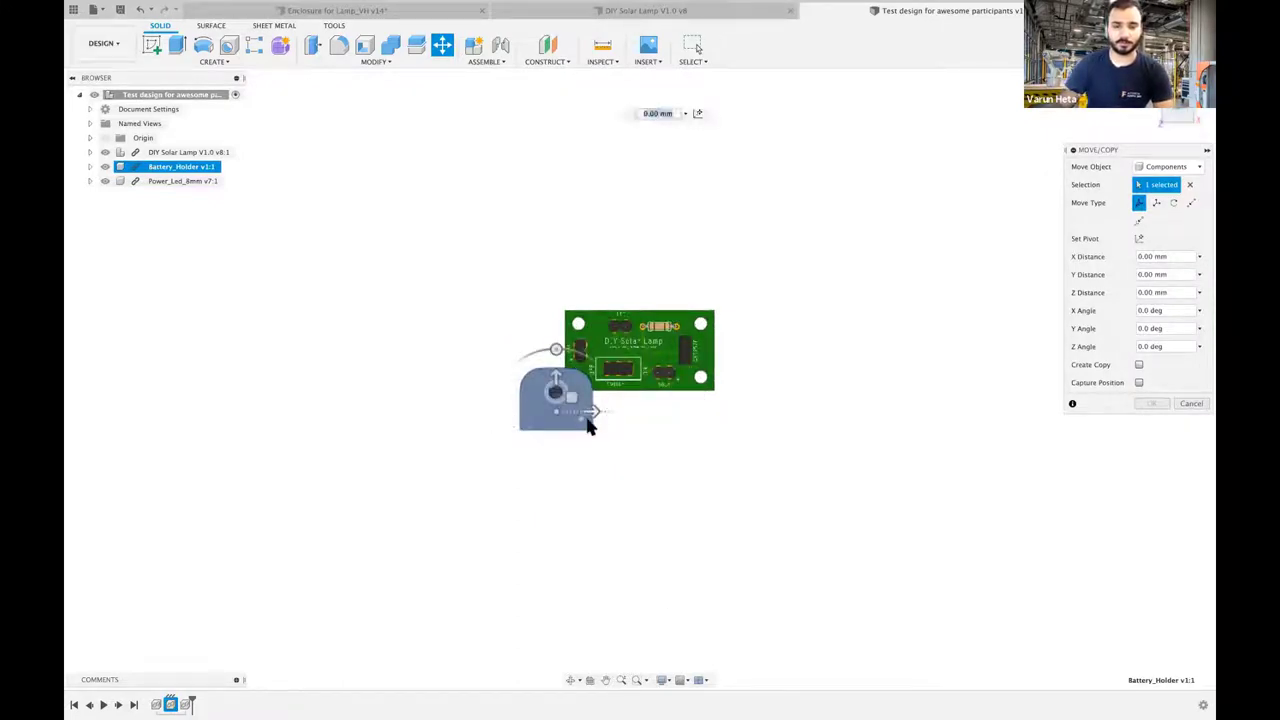
drag(594, 410, 667, 242)
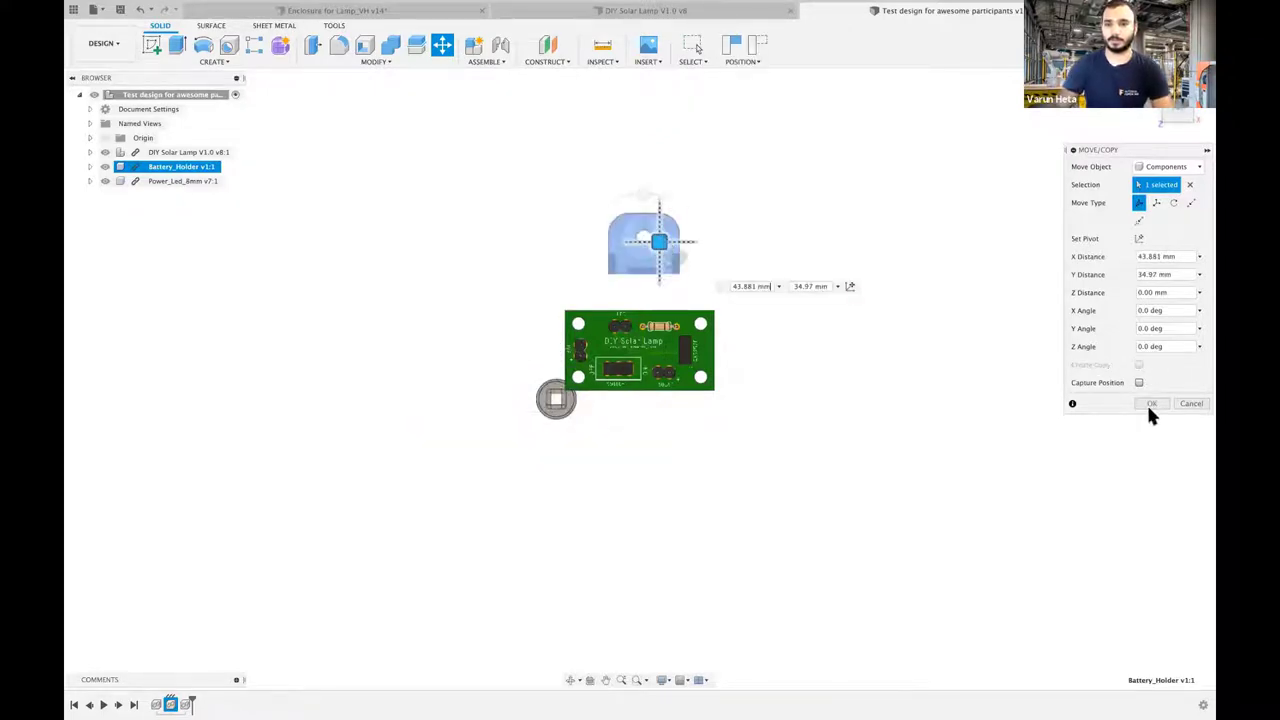
key(Return)
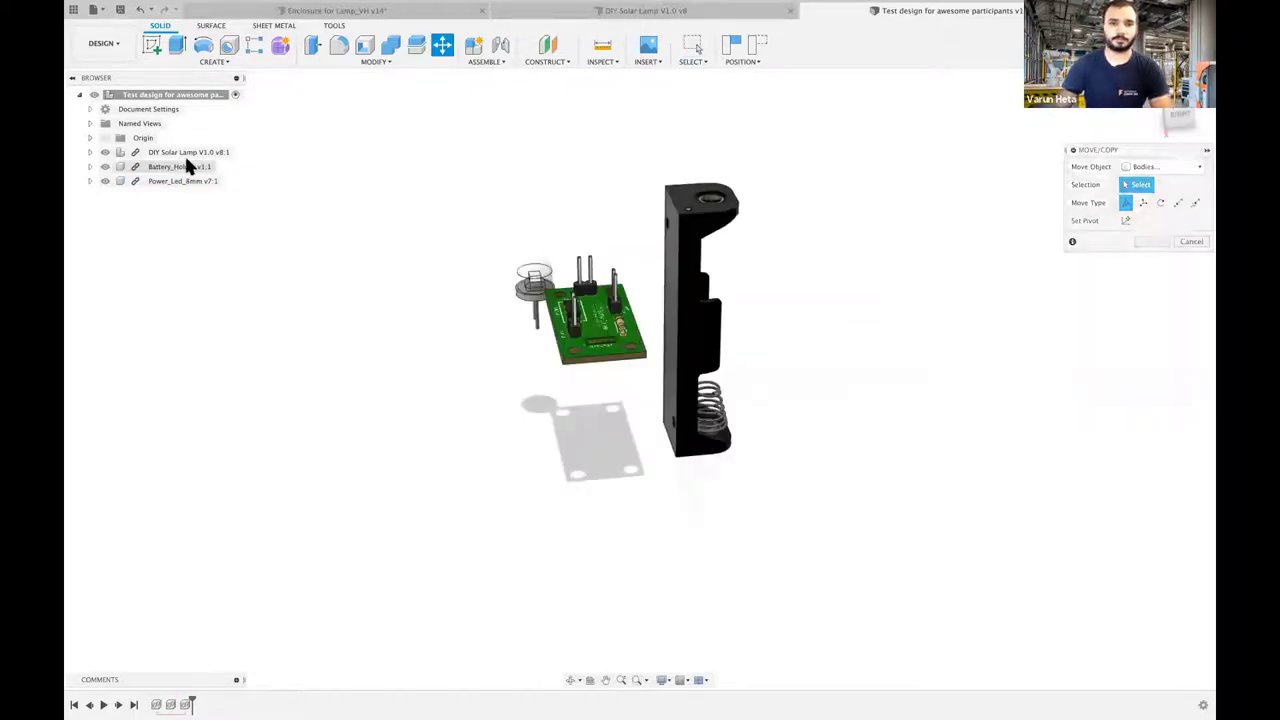
- Rotate the battery holder -90 degrees about Y and -90 degrees about Z so it lies flat beside the PCB
click(188, 166)
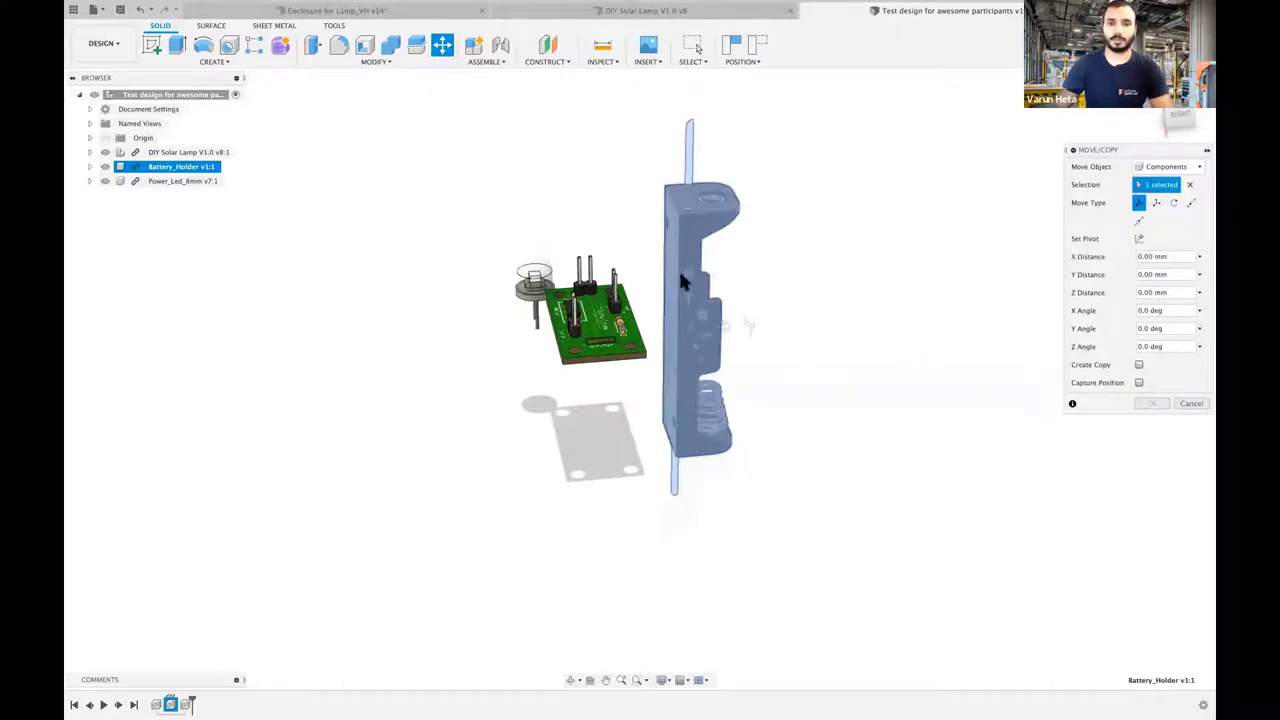
shift+middle_drag(678, 268, 684, 269)
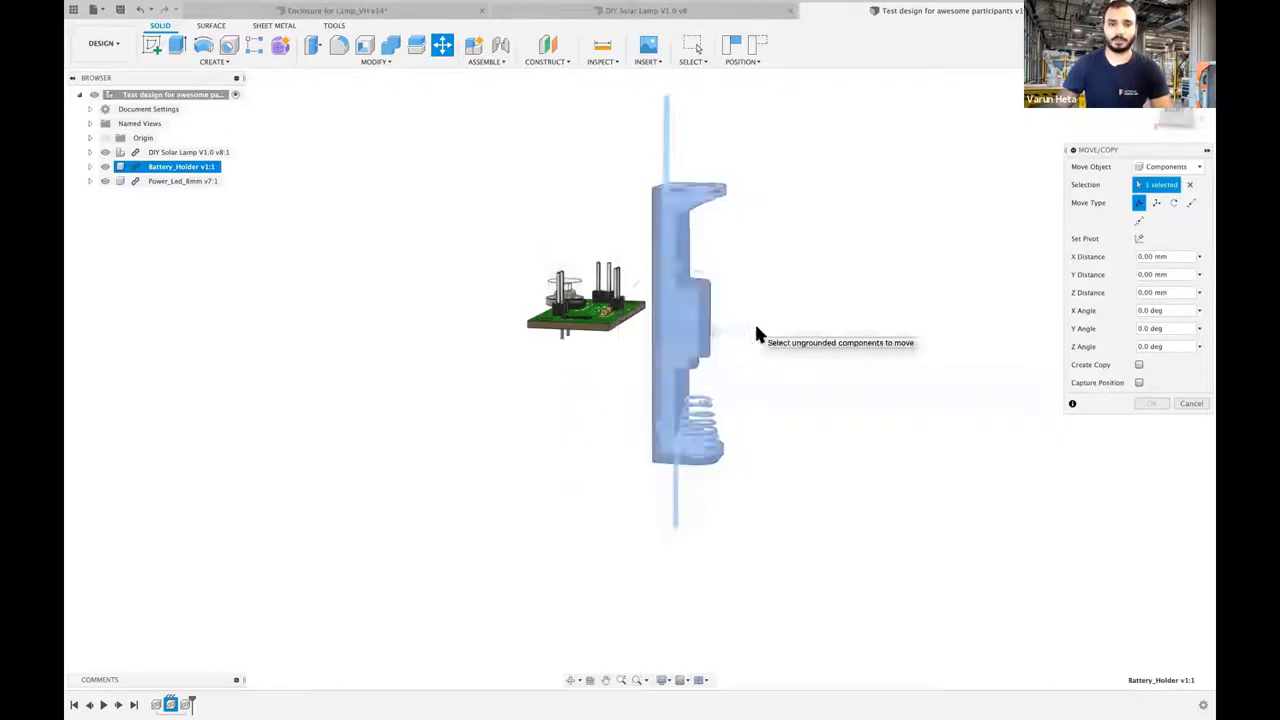
shift+middle_drag(757, 334, 556, 323)
drag(556, 325, 618, 290)
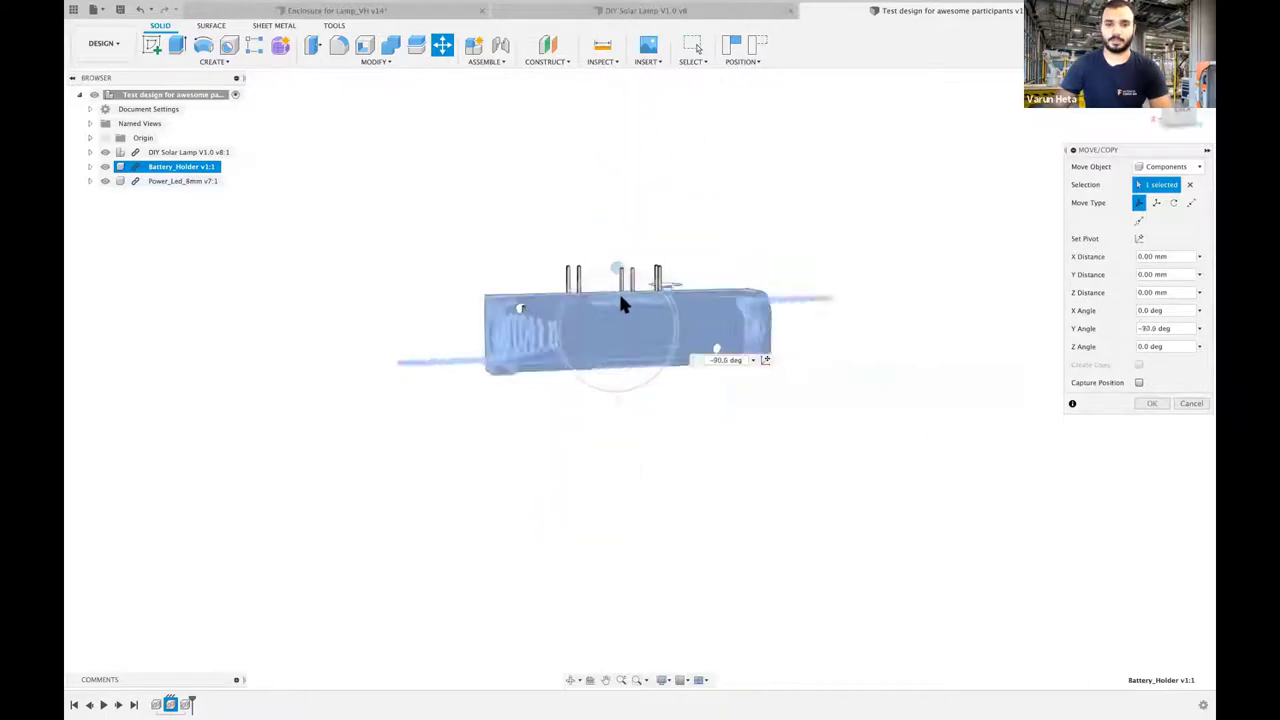
shift+middle_drag(614, 503, 777, 354)
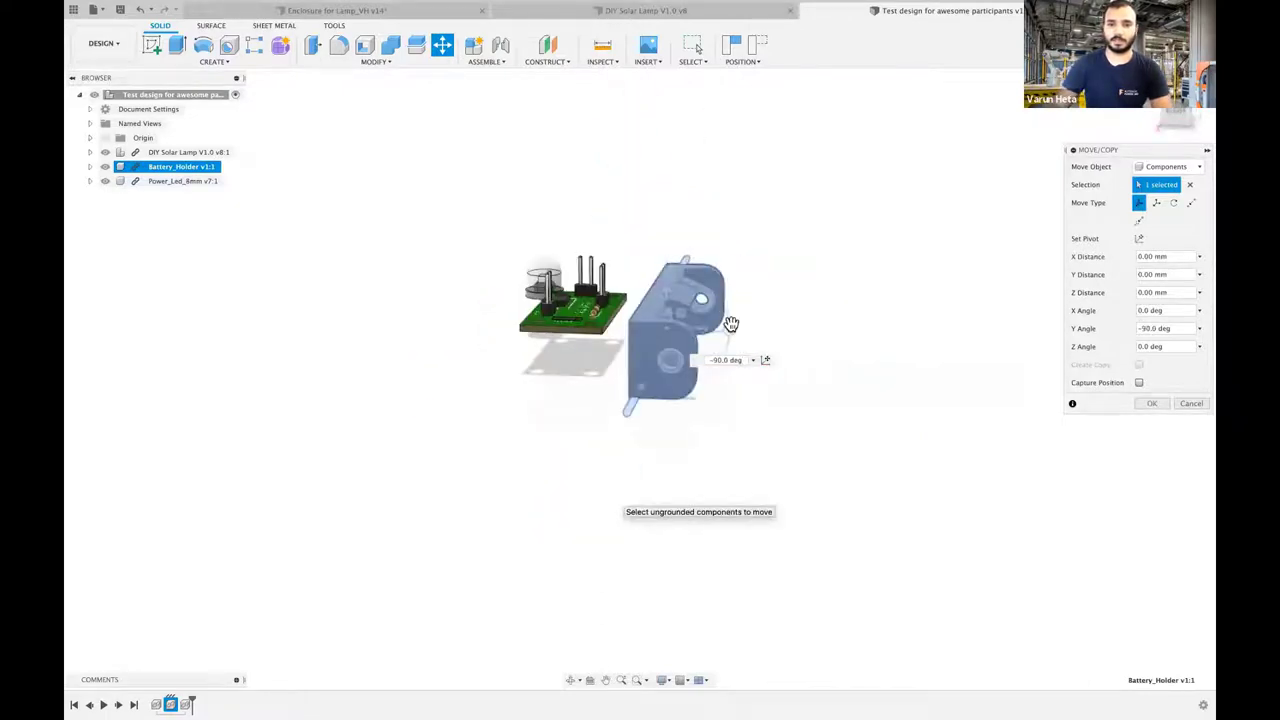
drag(736, 315, 760, 359)
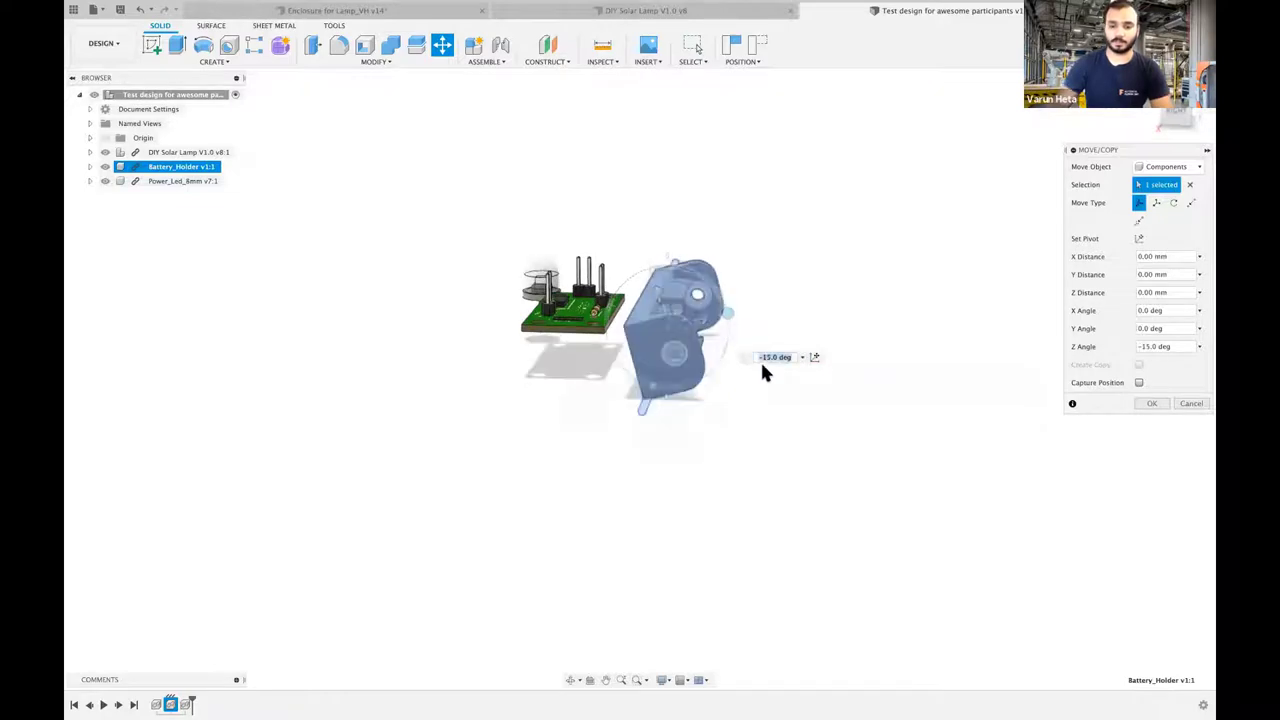
text(-90)
key(Return)
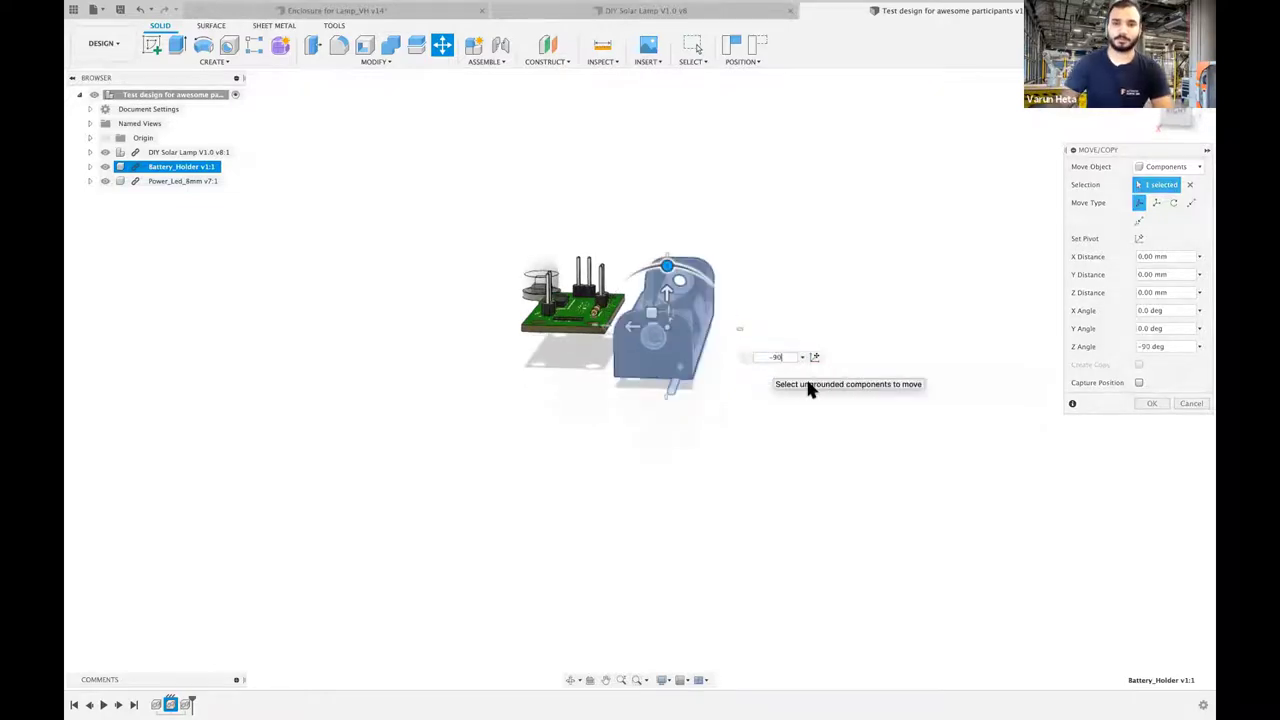
shift+scroll(720, 448, up, 5)
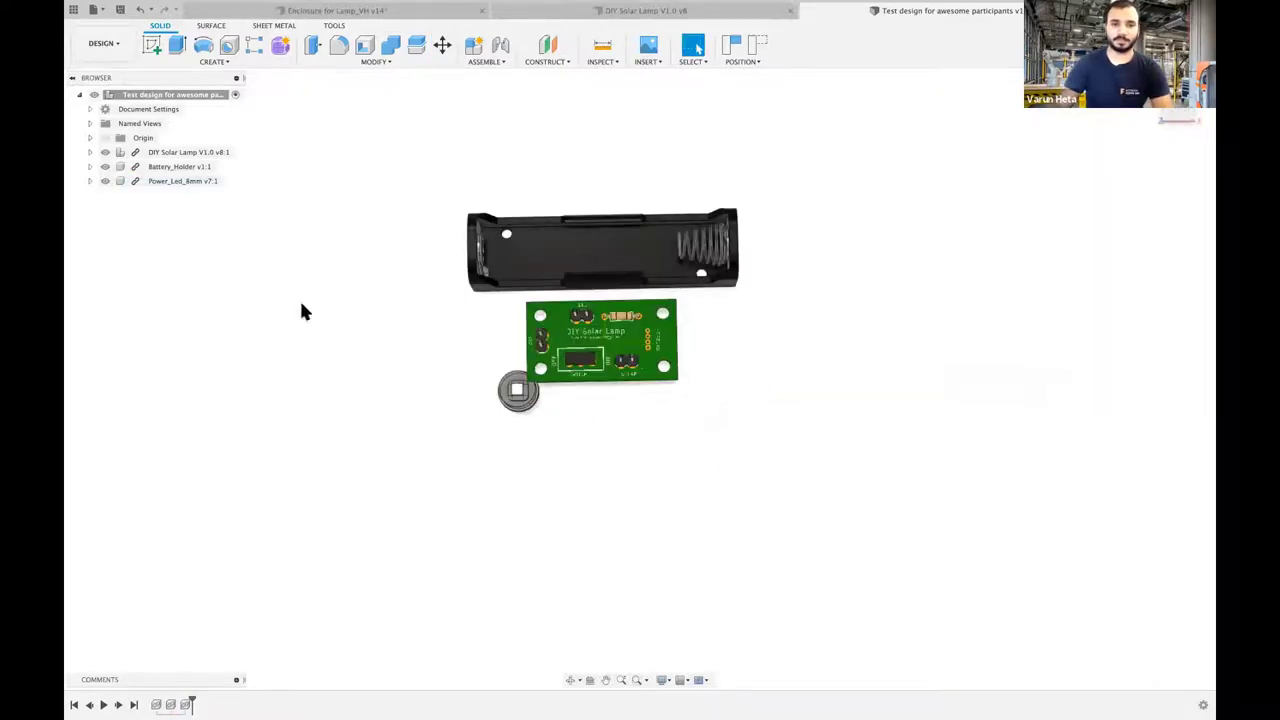
- Hide the Power_Led_8mm component
click(183, 183)
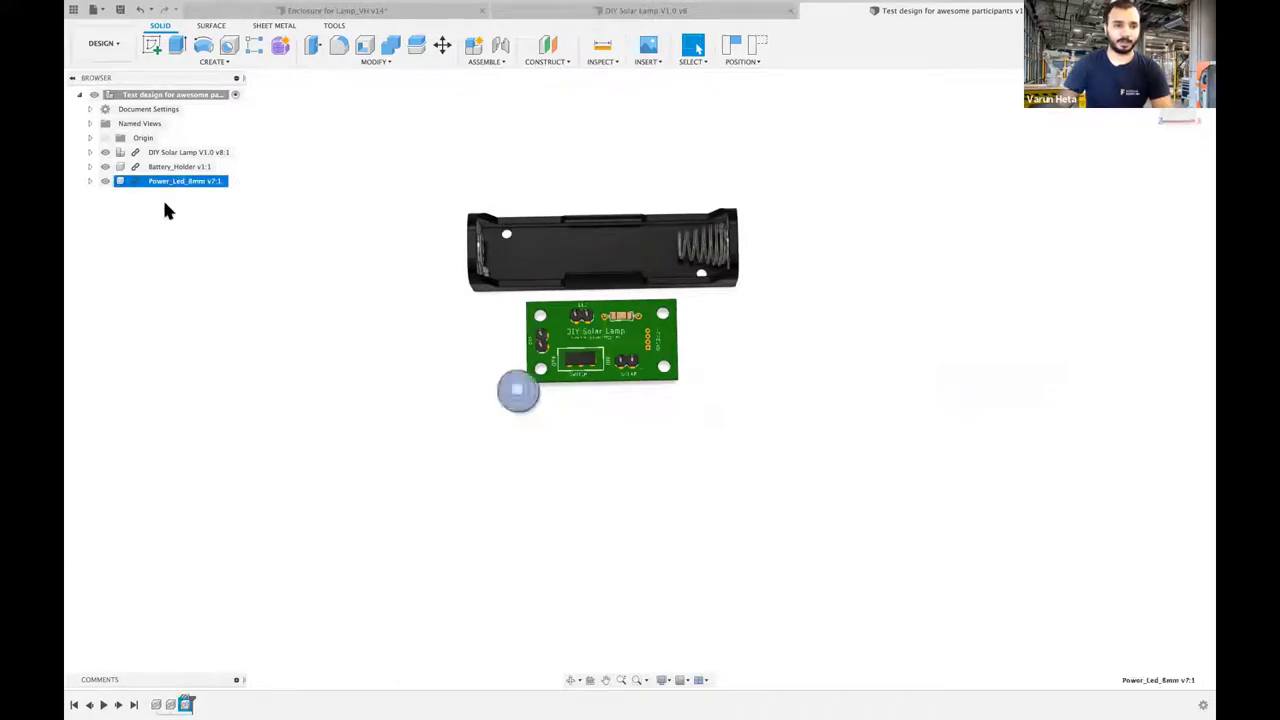
click(165, 206)
click(105, 181)
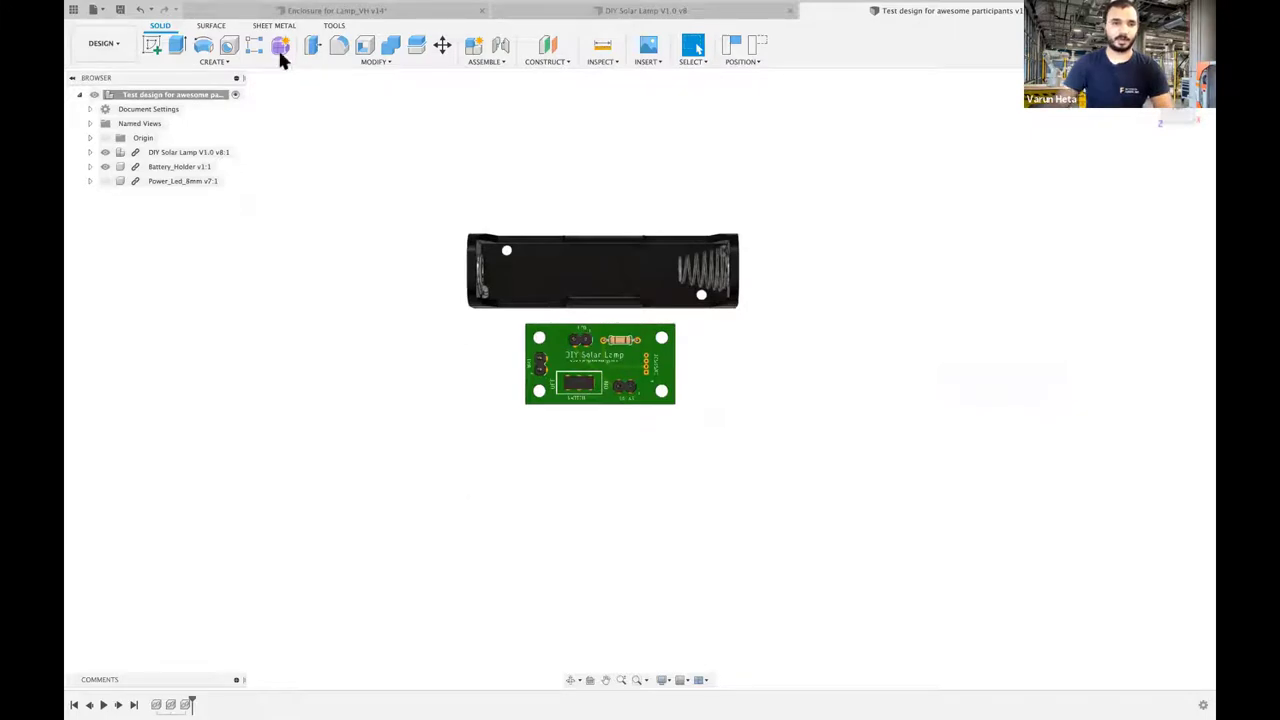
- Start a sketch on the horizontal origin plane under the PCB, capturing the moved components' current position
click(151, 44)
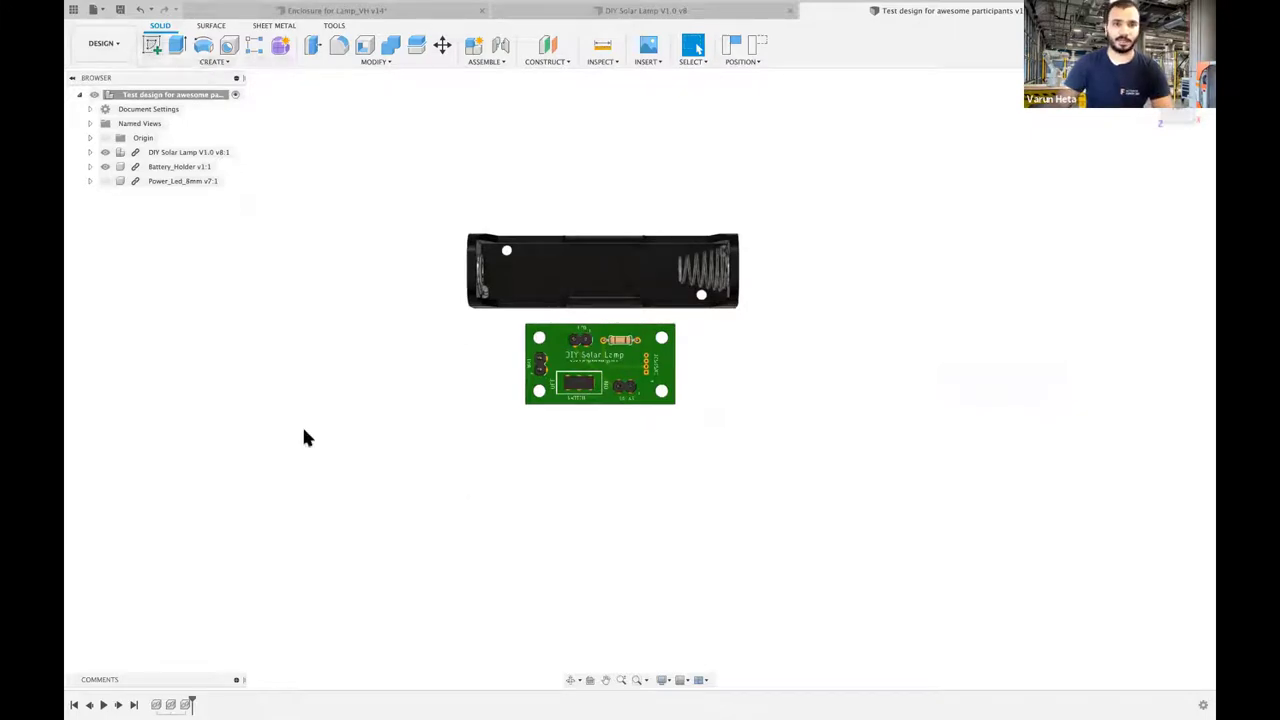
mouse_move(460, 335)
shift+middle_down()
mouse_move(540, 340)
mouse_move(600, 400)
shift+middle_up()
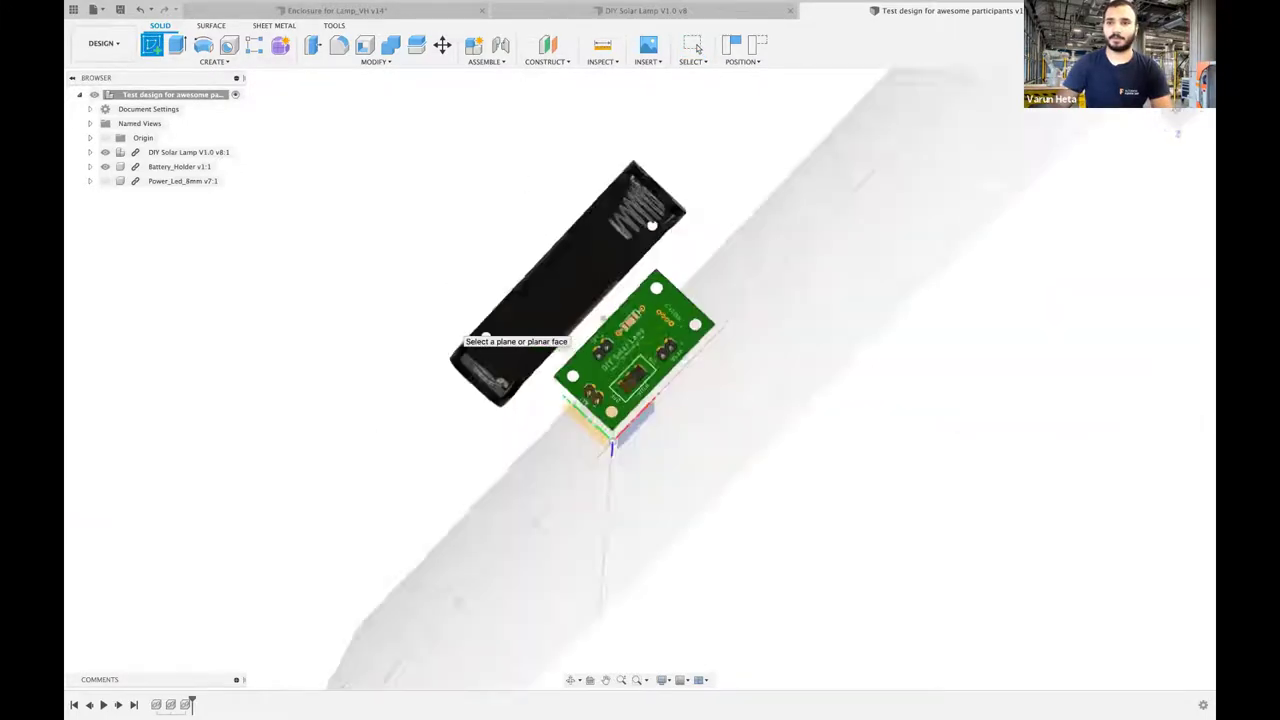
click(610, 410)
click(1120, 85)
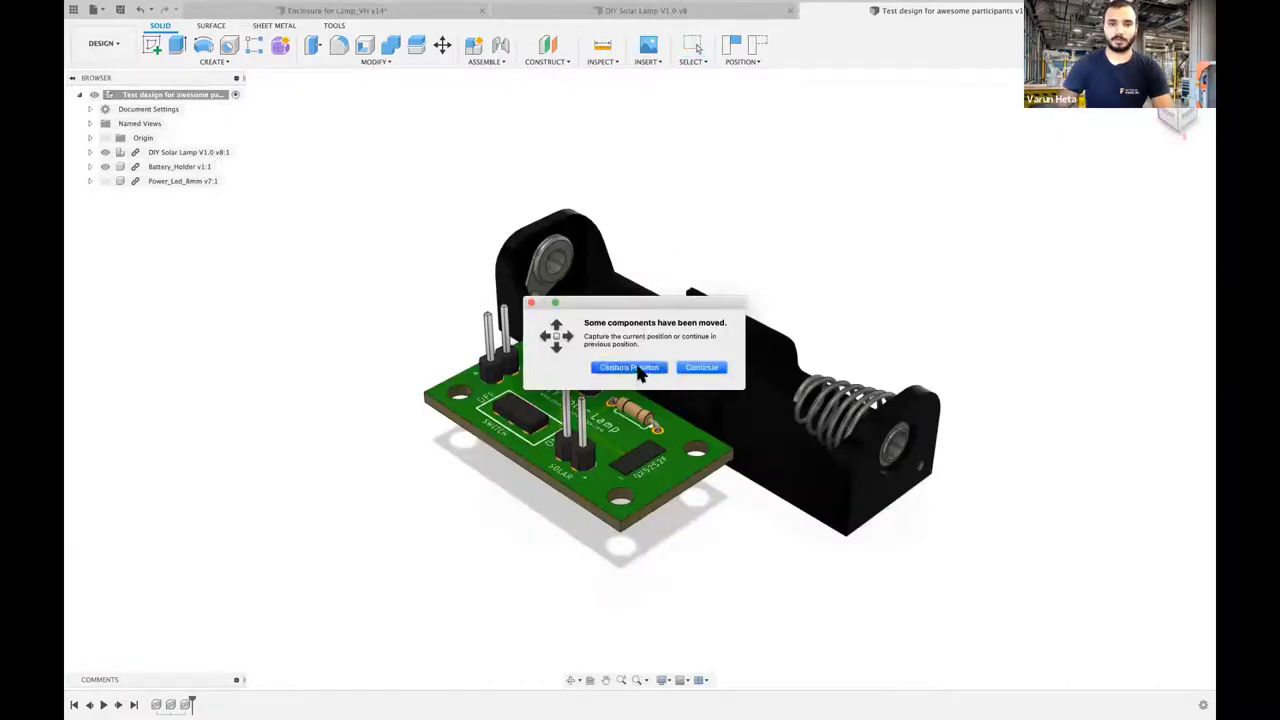
click(645, 368)
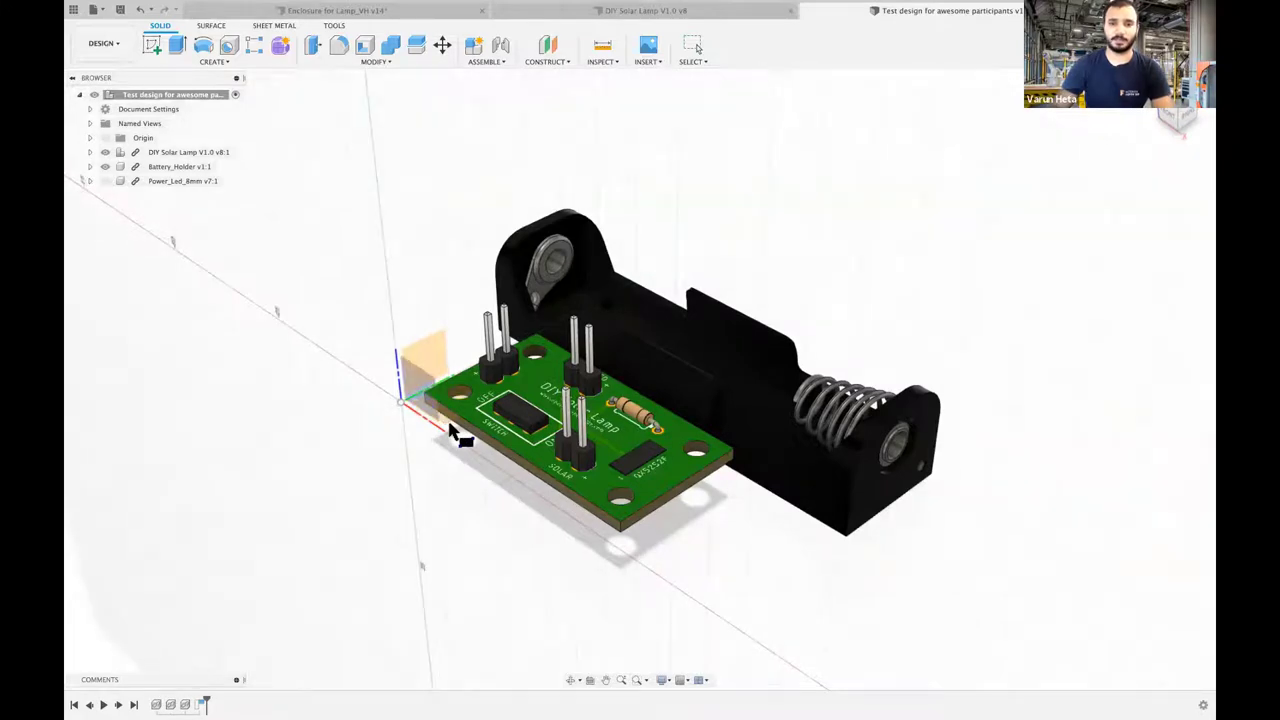
click(450, 423)
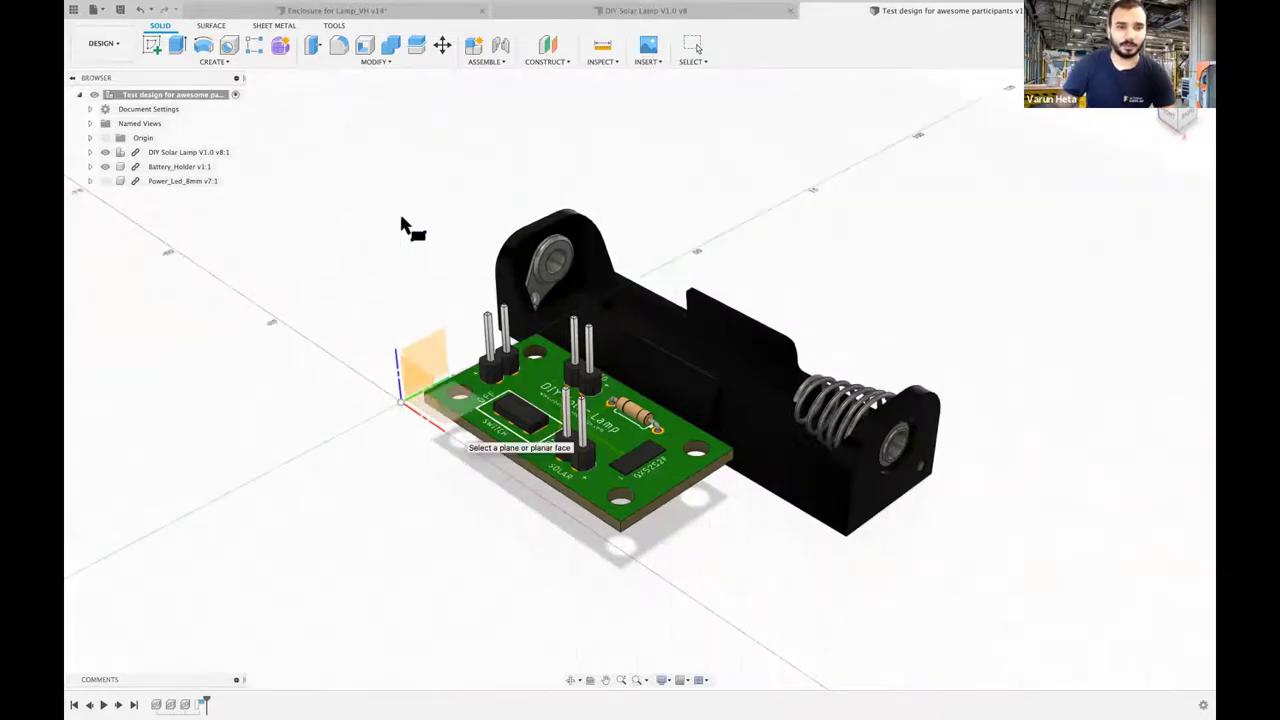
- Draw a 100 x 100 mm rectangle enclosing the battery holder and the PCB
click(357, 194)
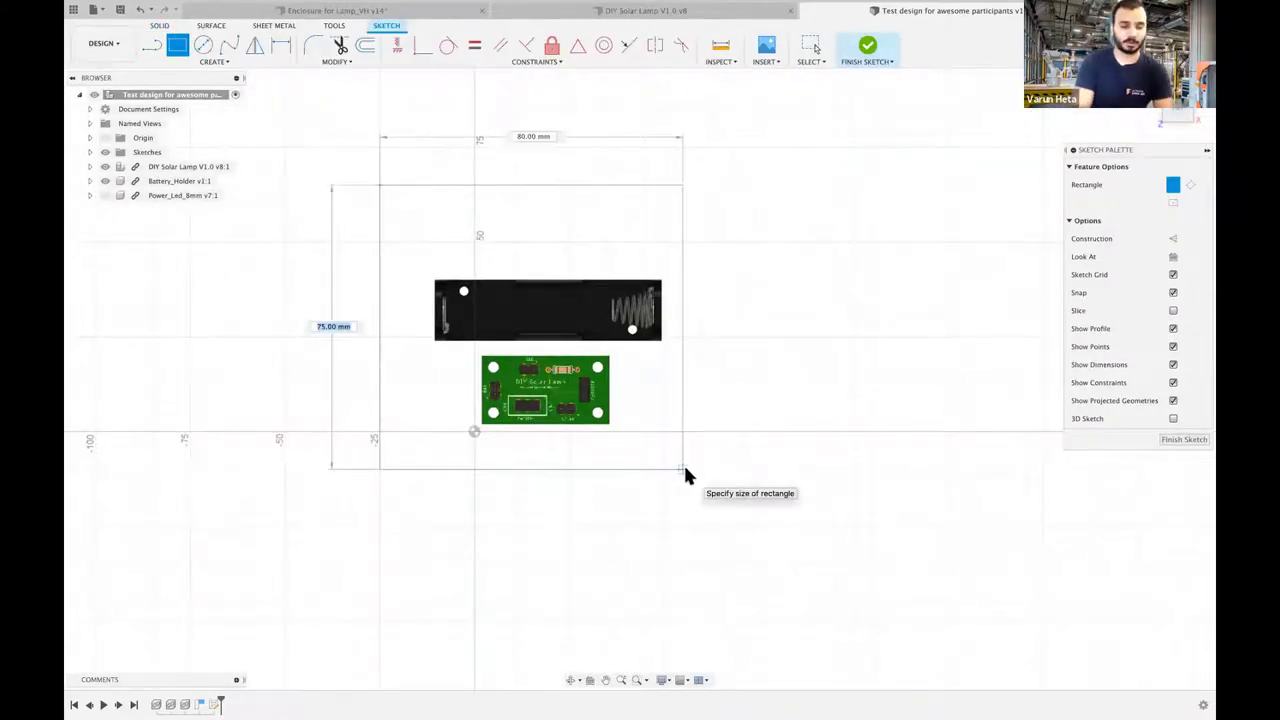
text(80)
key(Tab)
text(8080)
key(Tab)
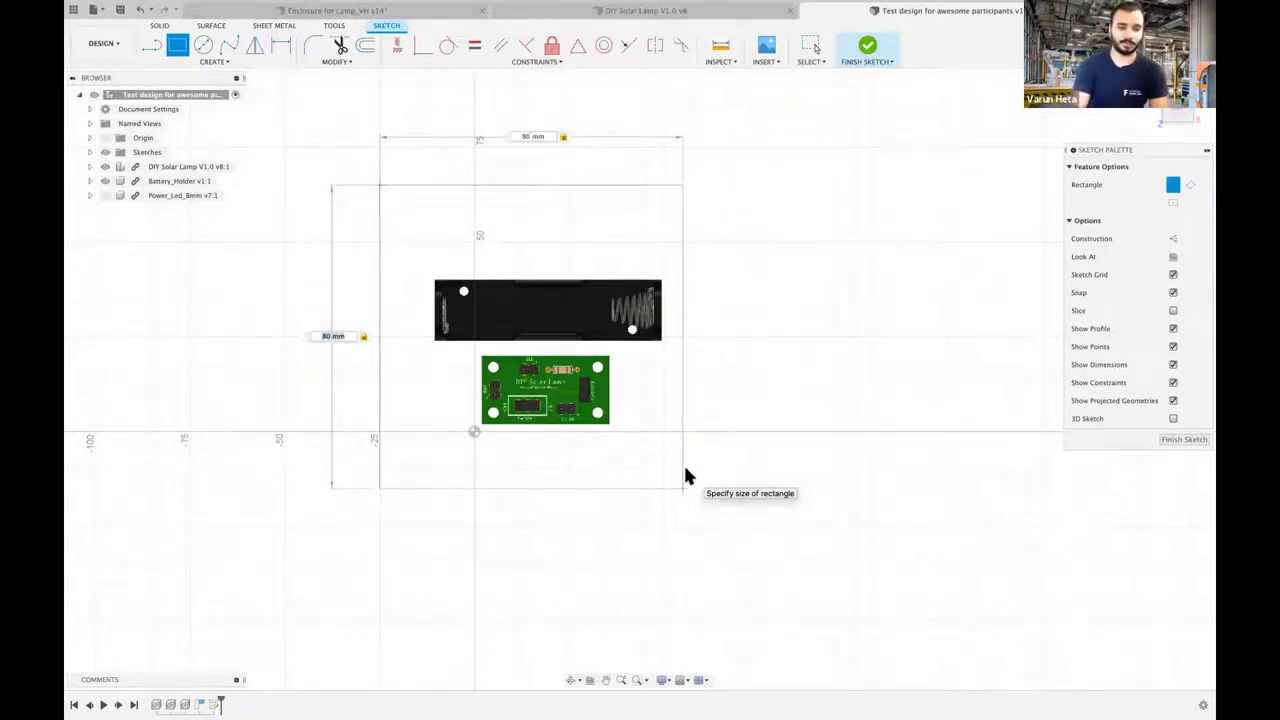
text(100)
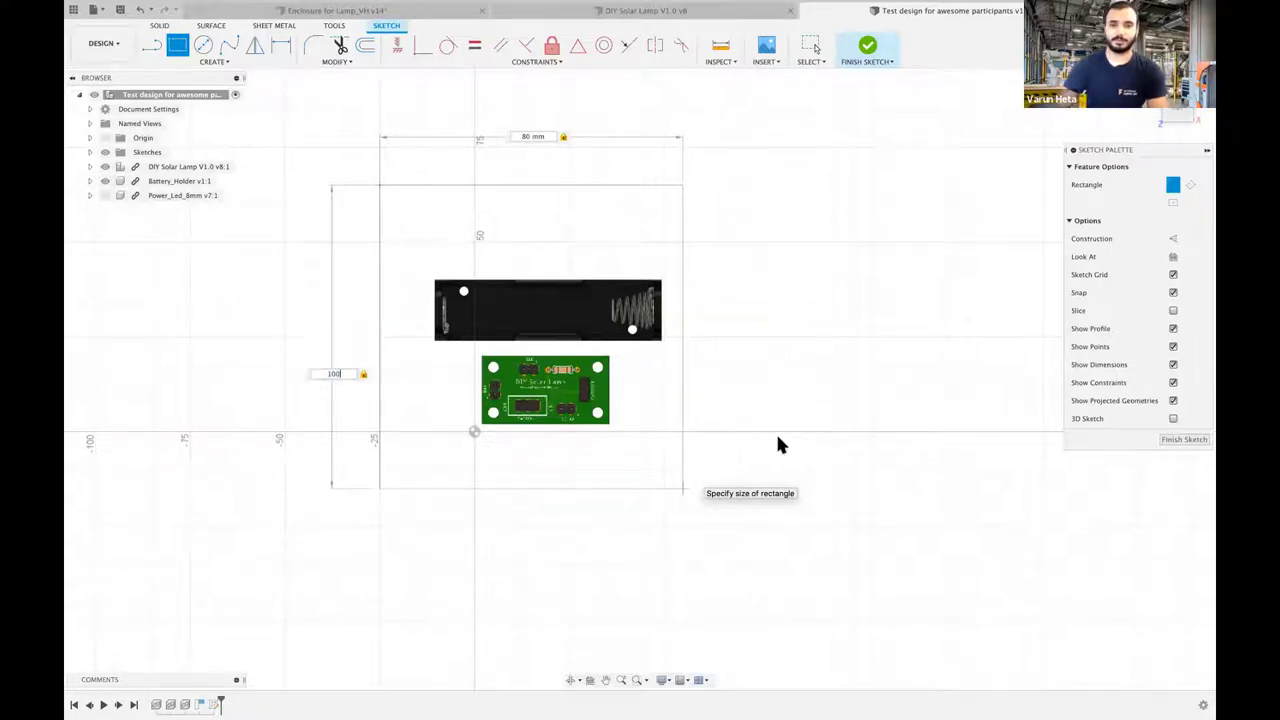
key(Tab)
text(100)
key(Return)
scroll(810, 416, left, 2)
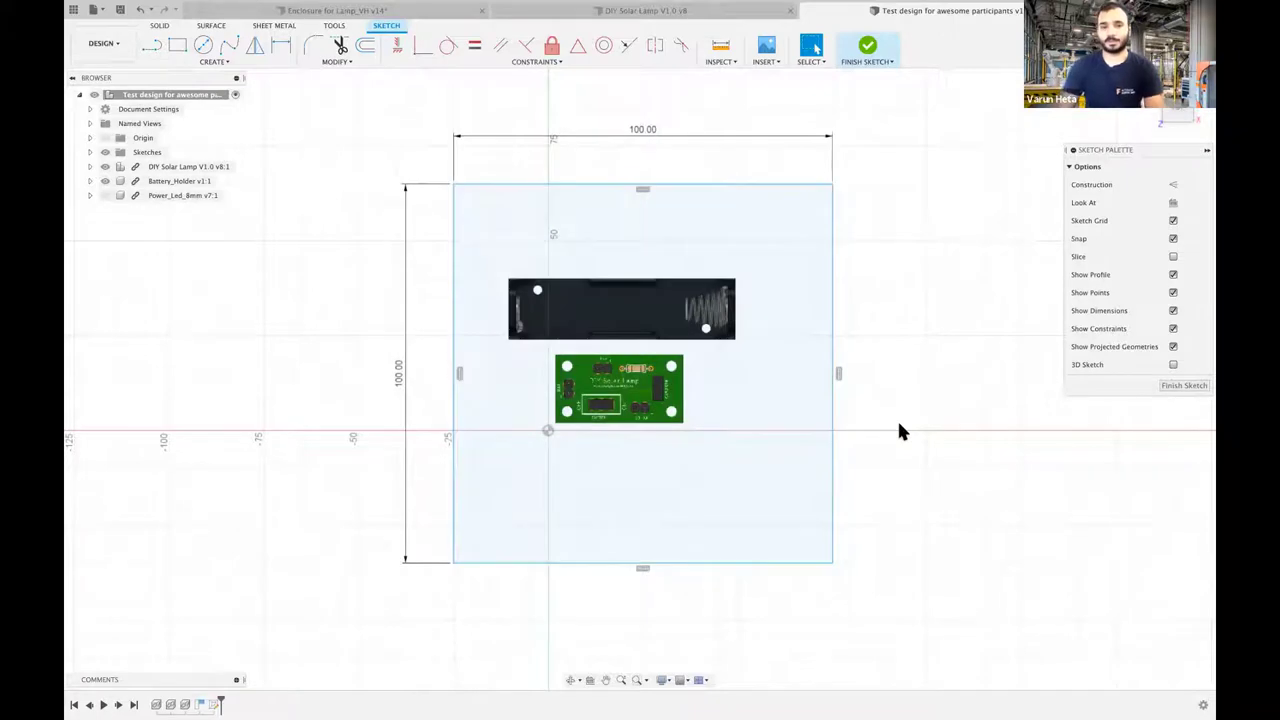
scroll(899, 425, right, 1)
scroll(899, 425, up, 1)
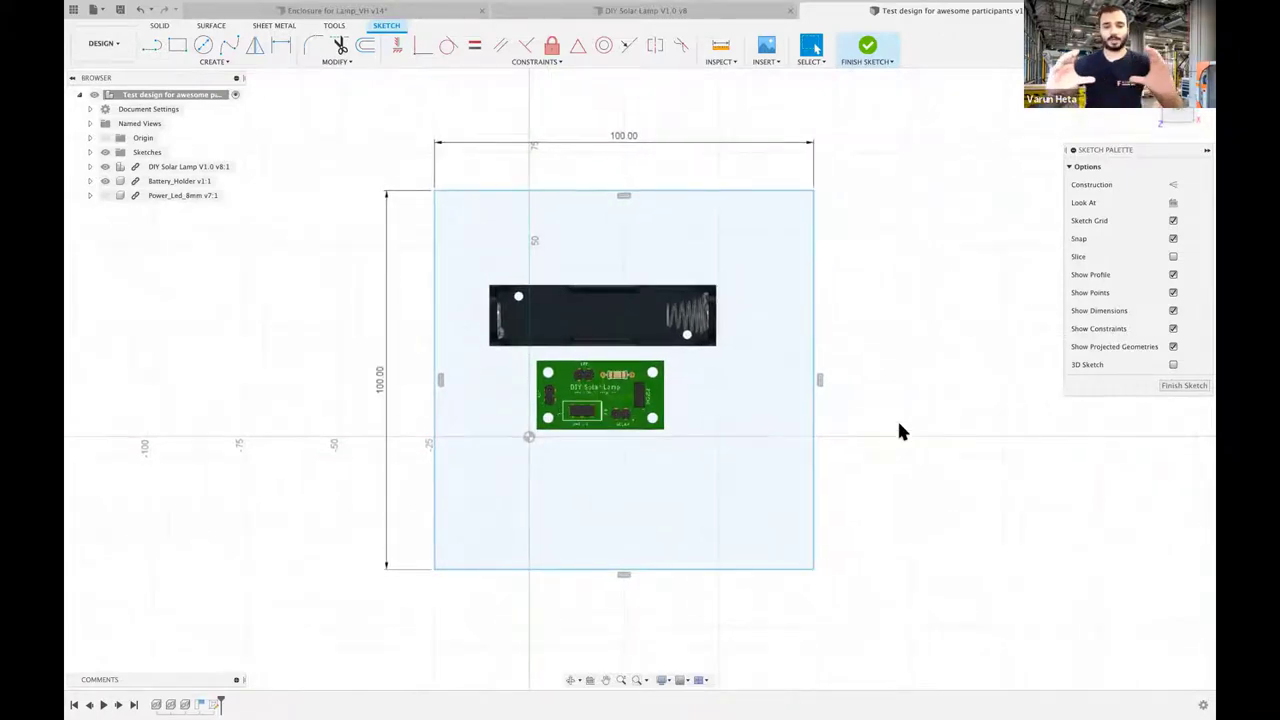
scroll(899, 423, up, 1)
scroll(899, 423, right, 1)
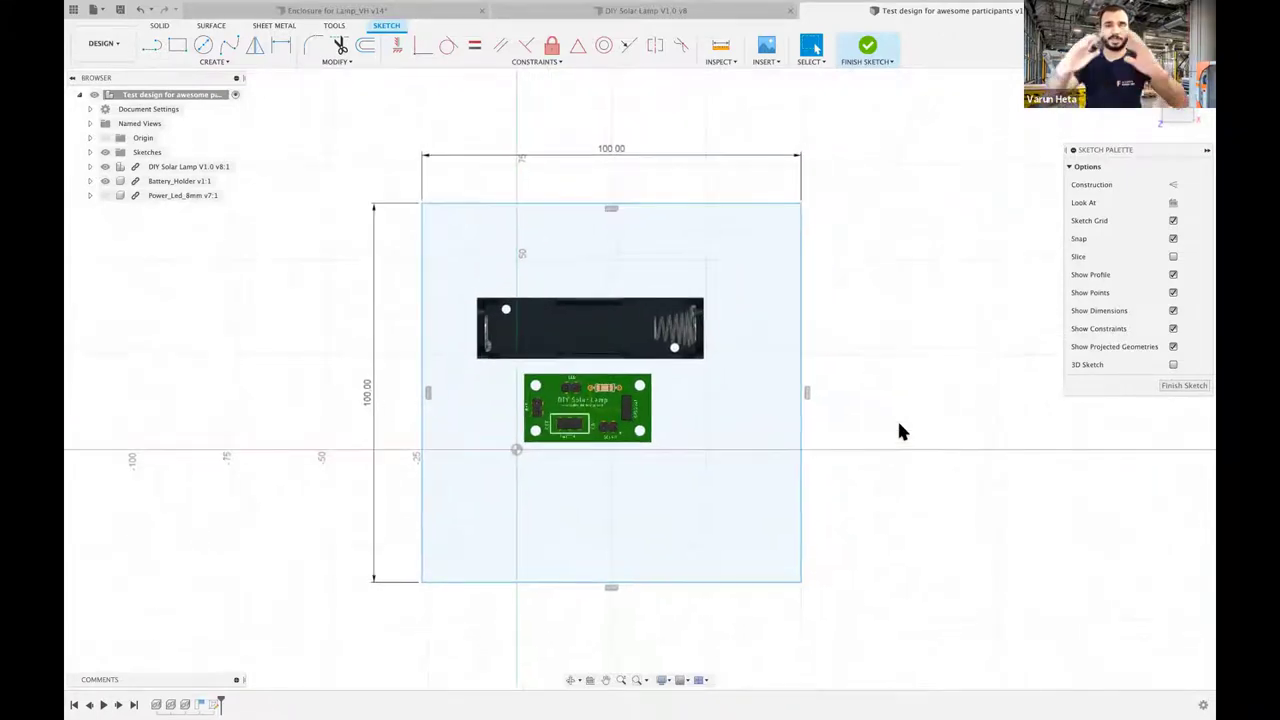
- Consult the Enclosure for Lamp_VH design, return to the test design and extrude the square profile 80 mm as a new component
click(355, 12)
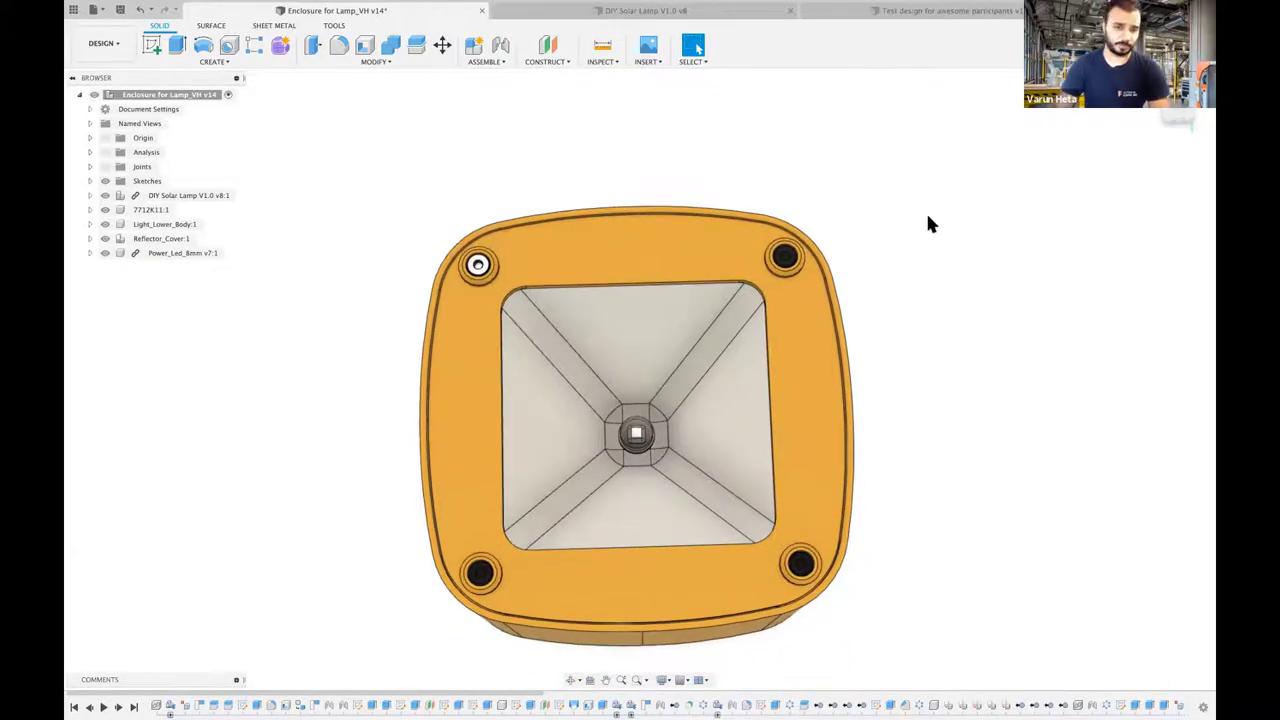
key(ctrl+Tab)
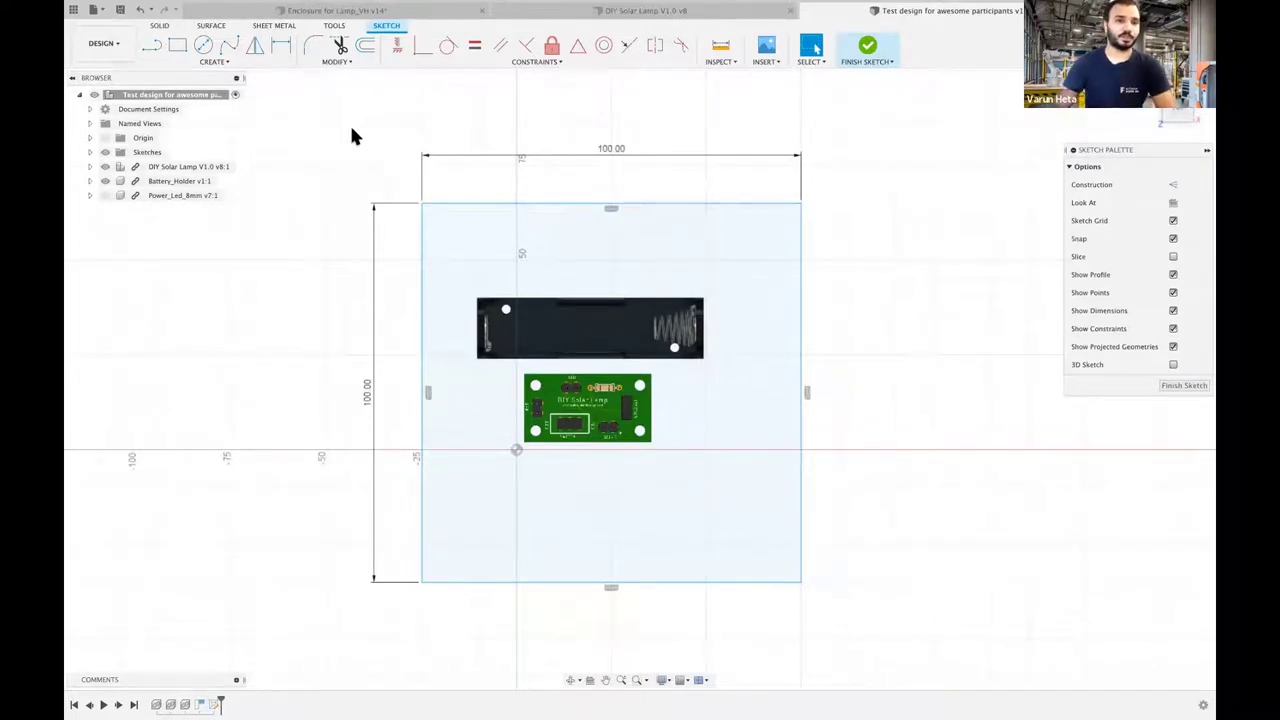
key(e)
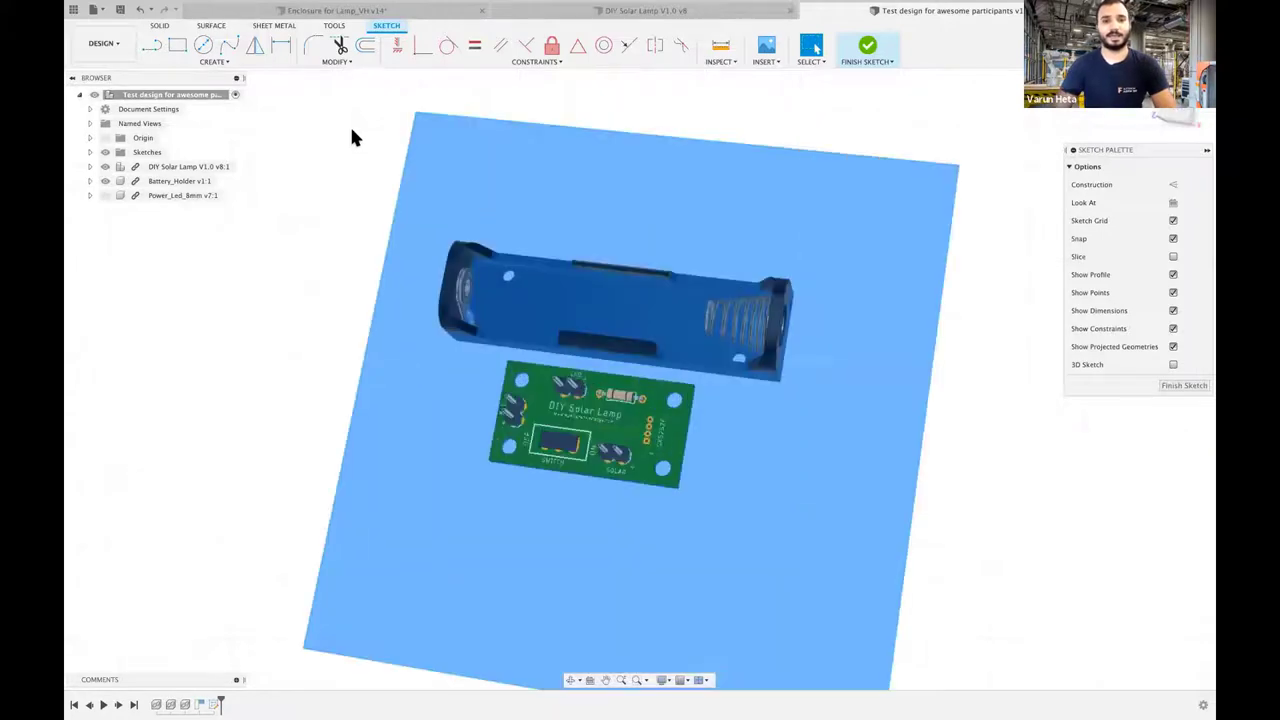
key(e)
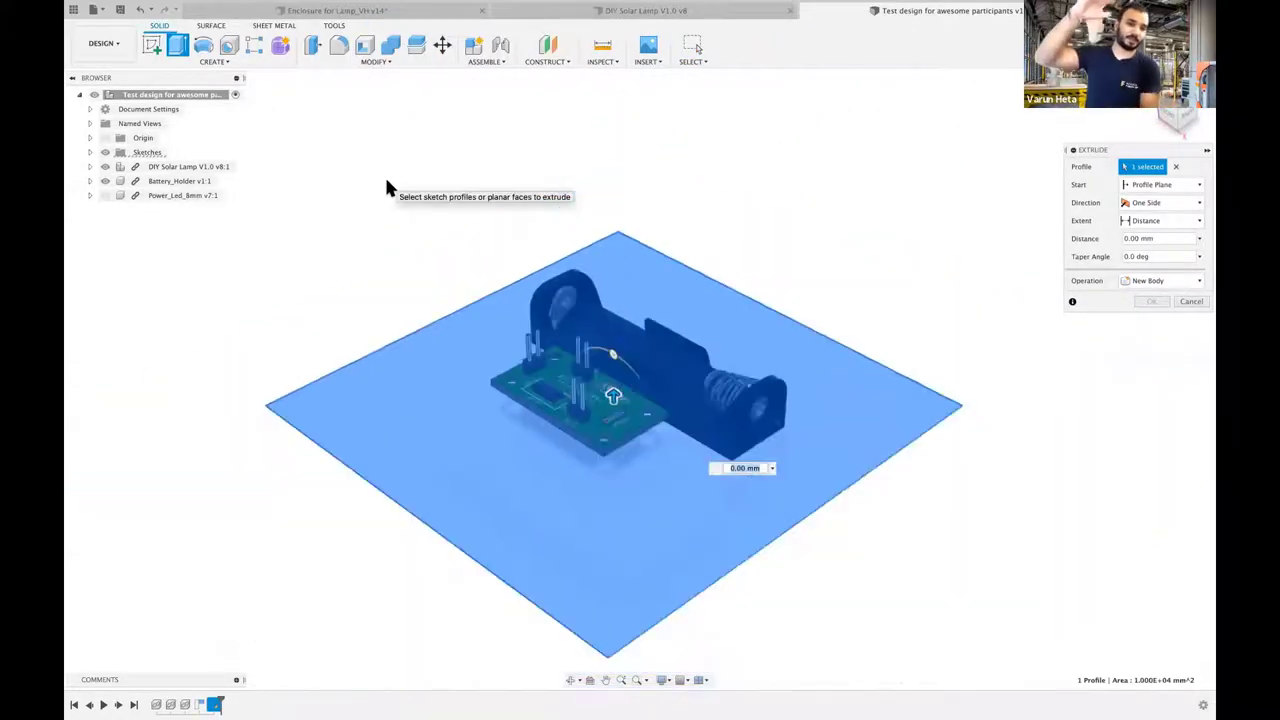
text(8)
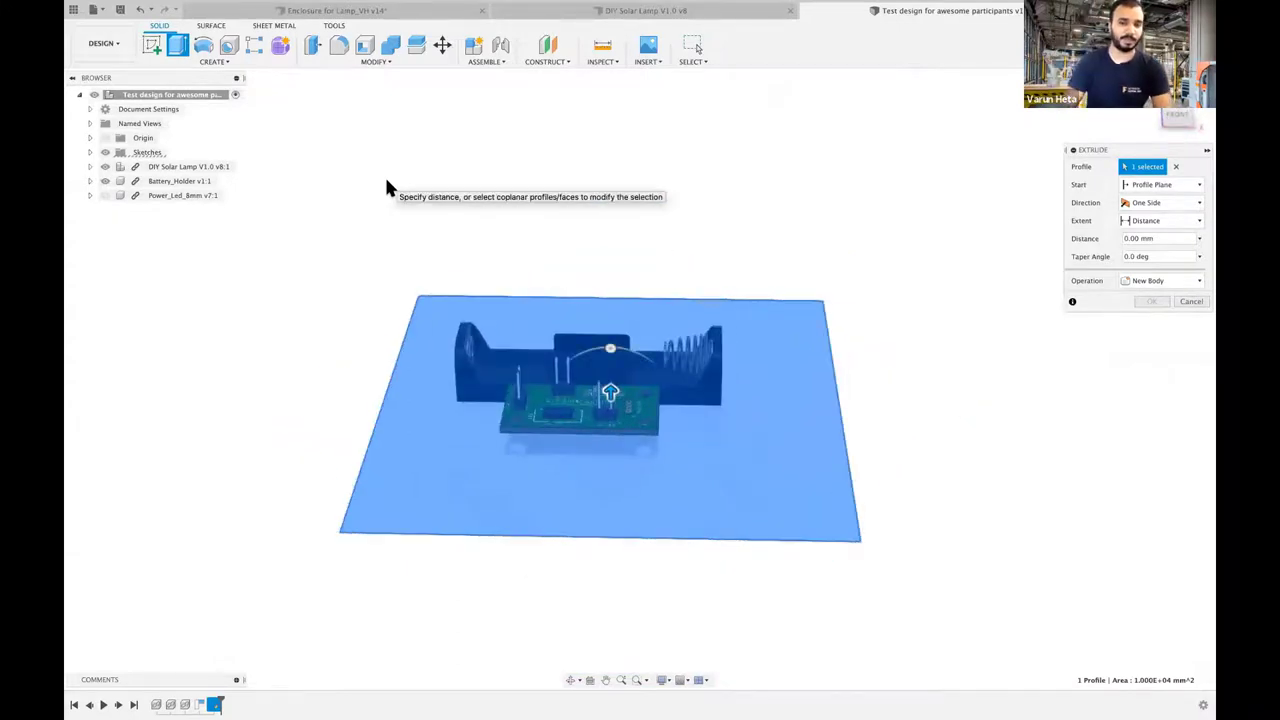
text(0)
shift+scroll(376, 452, right, 5)
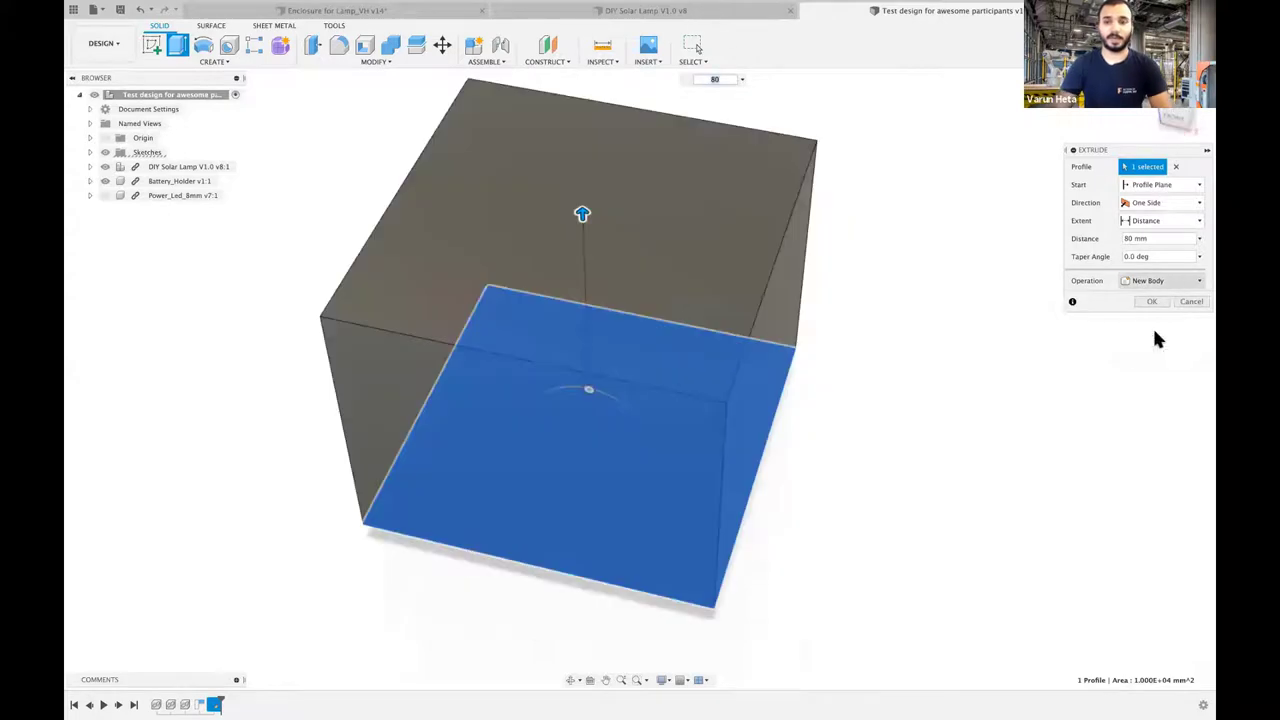
click(1160, 281)
click(1156, 347)
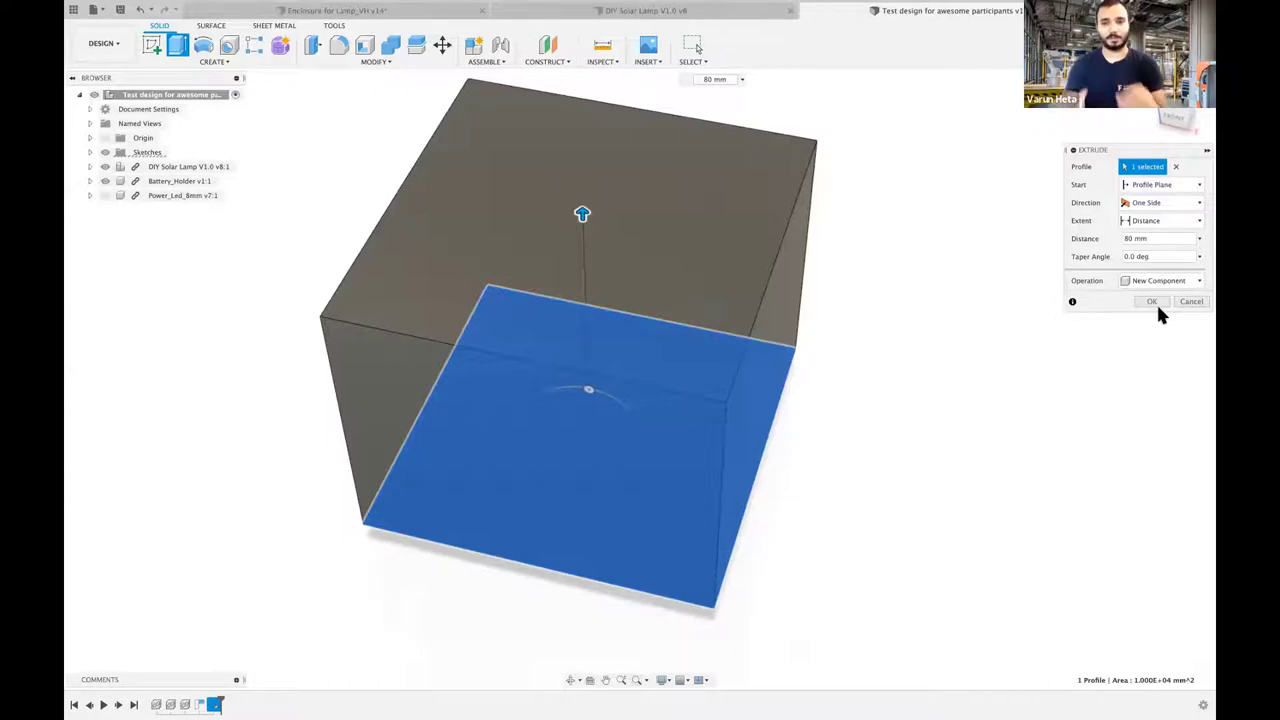
click(1151, 301)
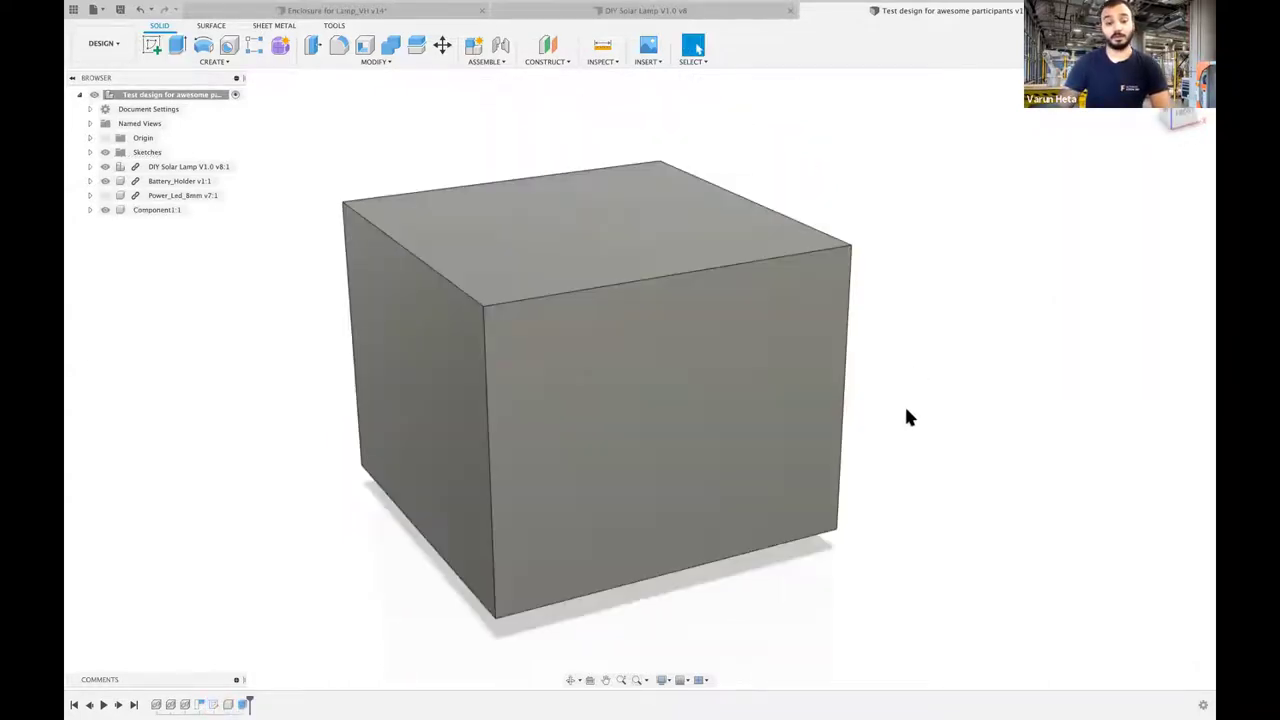
- Fillet the four vertical edges of the box with a 10 mm radius
click(338, 44)
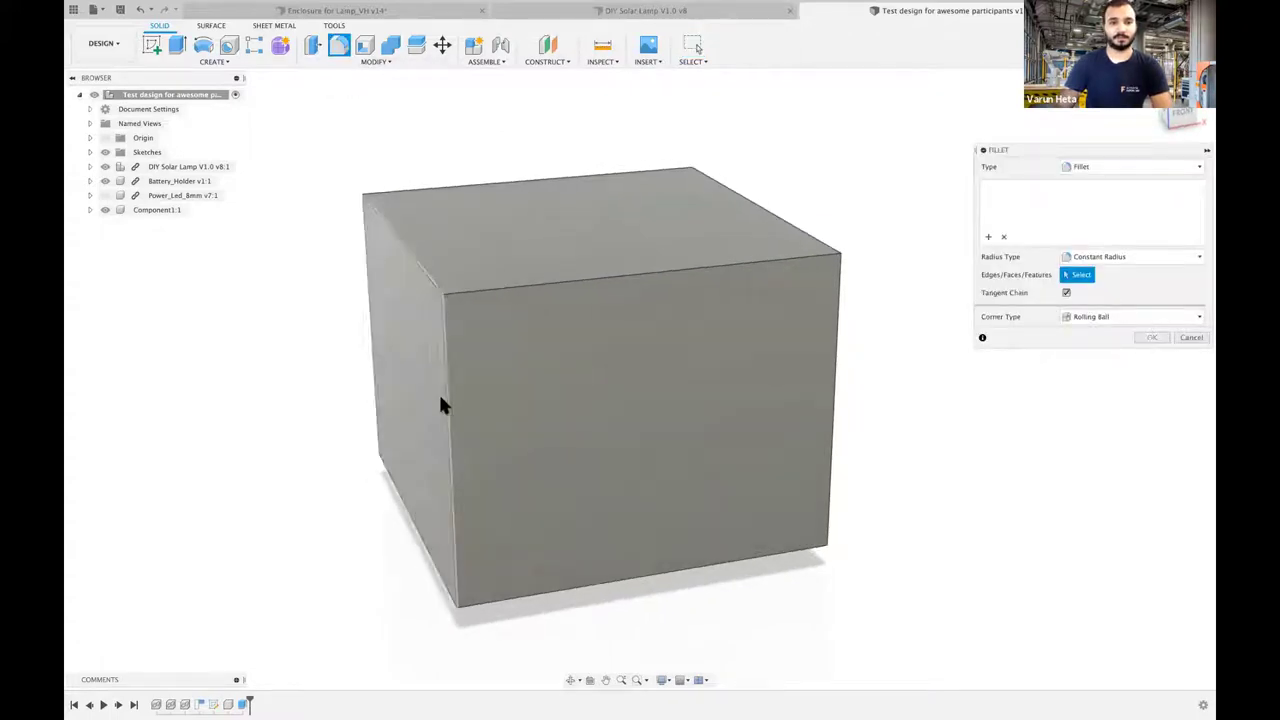
click(413, 381)
click(413, 381)
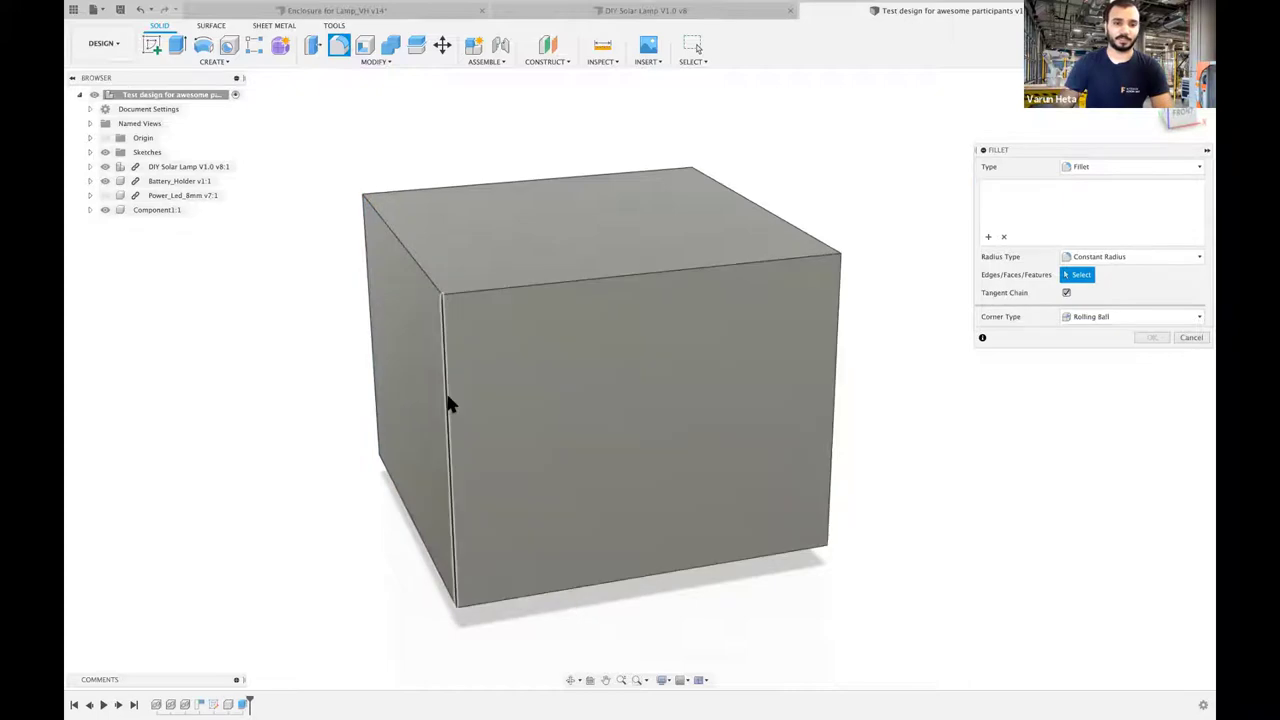
click(444, 390)
click(370, 334)
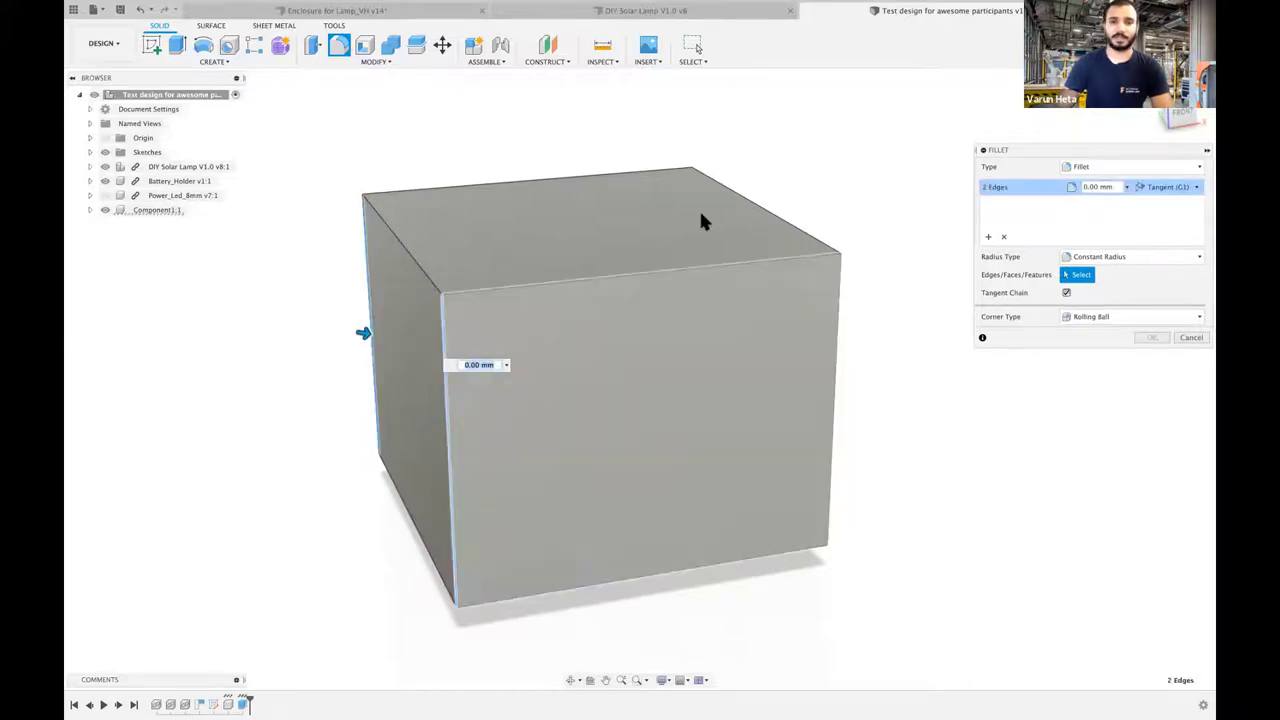
click(691, 213)
click(838, 311)
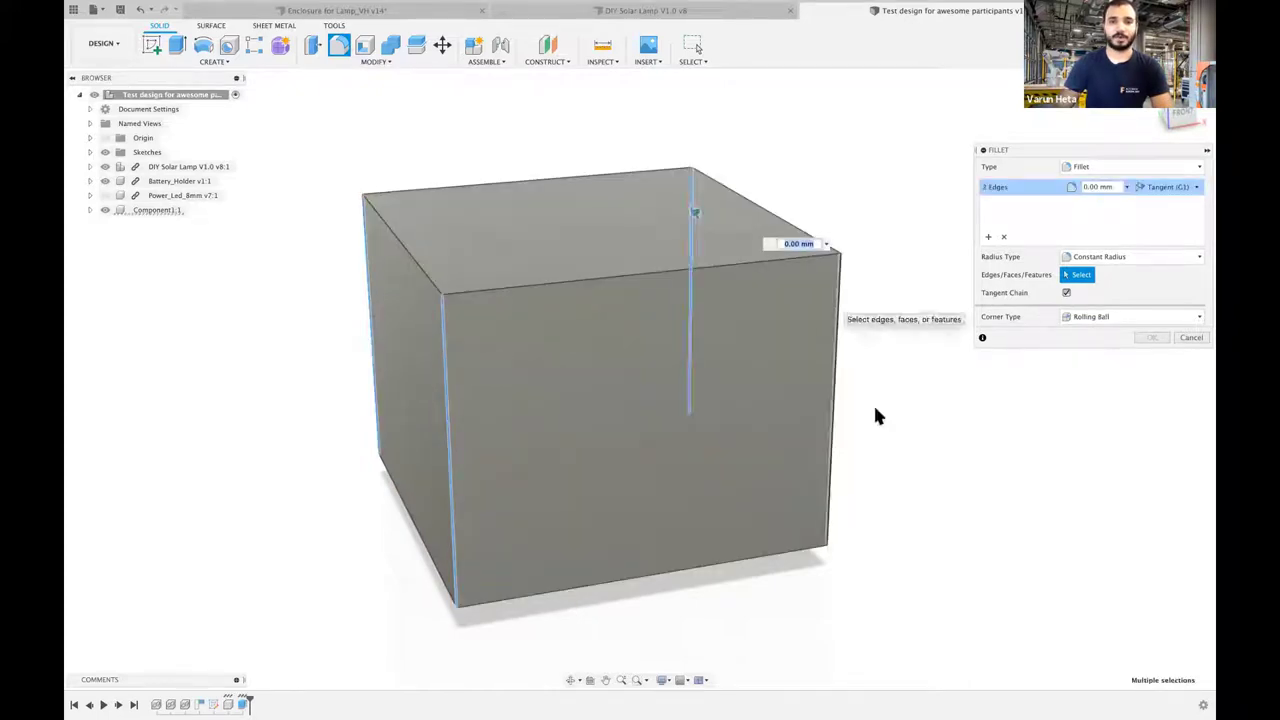
shift+scroll(891, 474, up, 3)
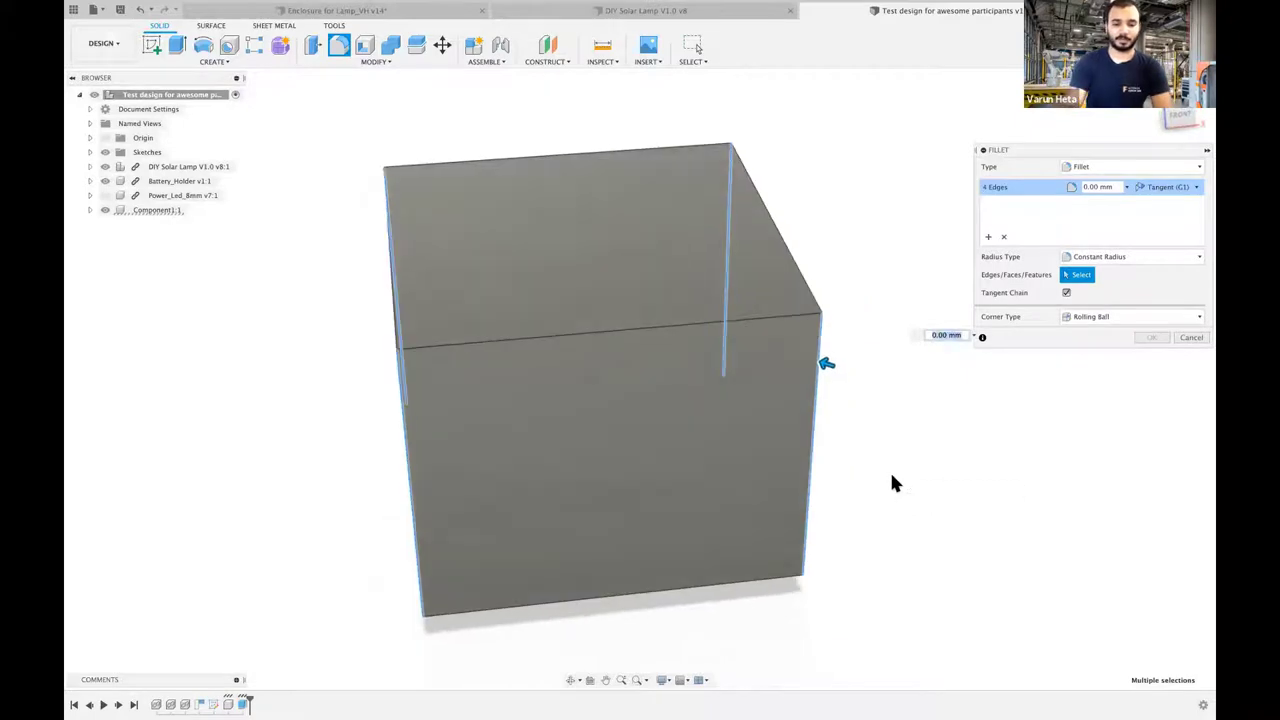
text(10)
shift+scroll(874, 491, up, 3)
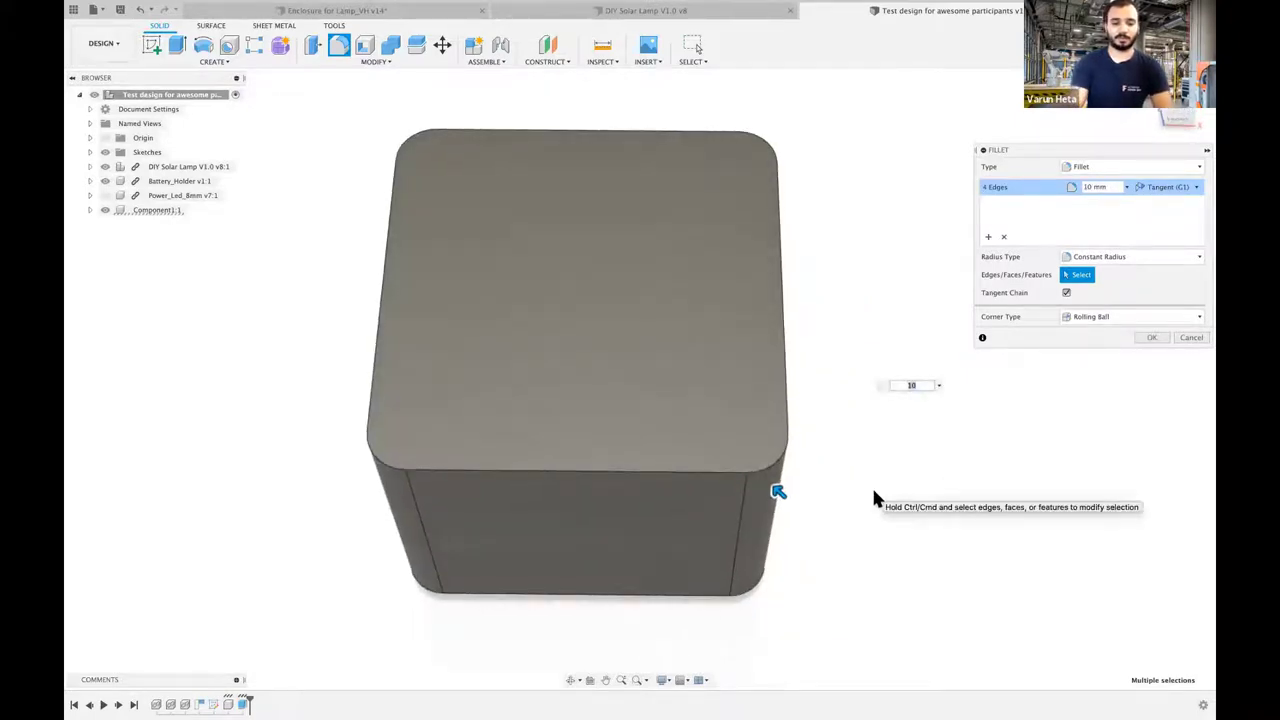
- Try a 15 mm radius for the corner fillets and settle on 20 mm
key(BackSpace)
text(5)
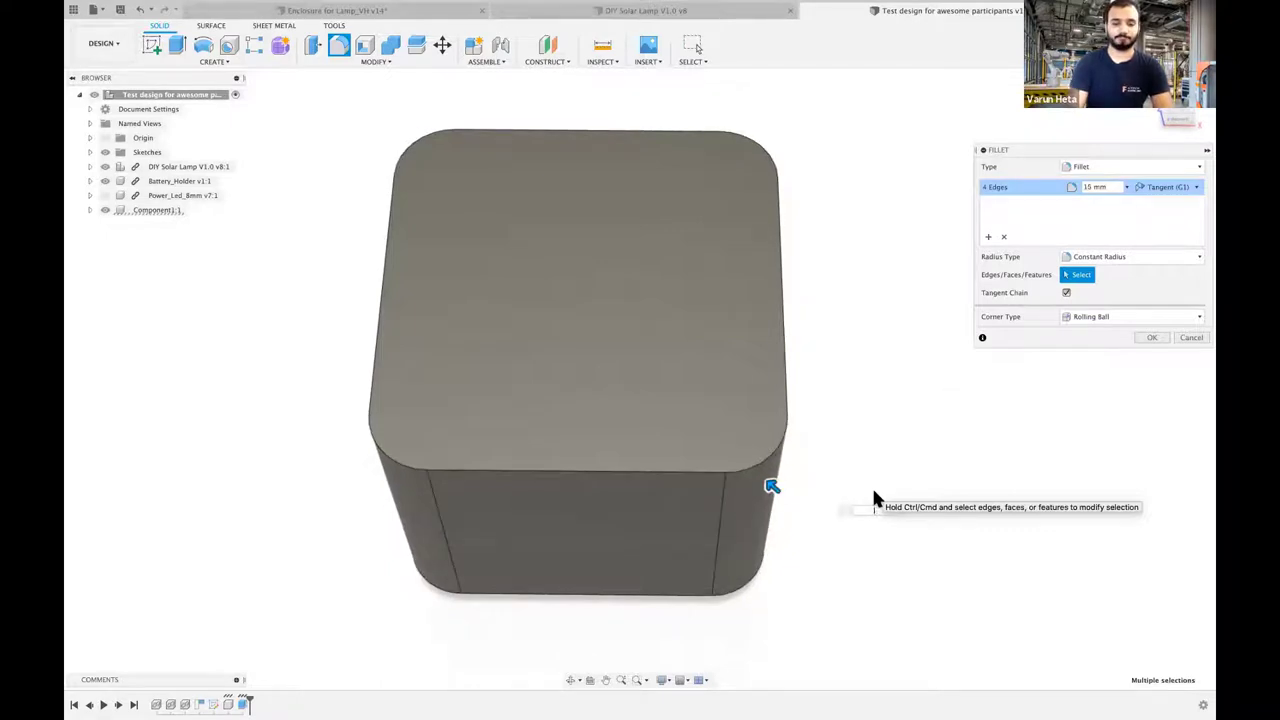
key(BackSpace)
key(BackSpace)
text(20)
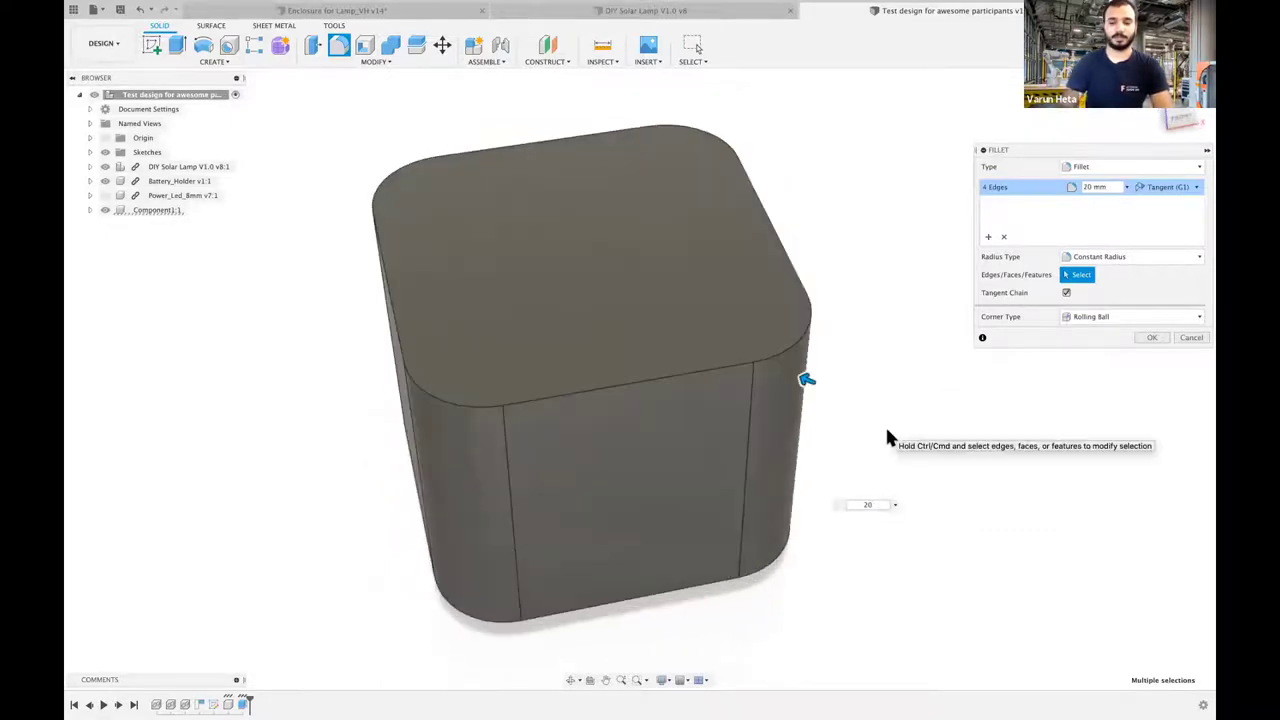
key(Return)
- Shell the box to an inside wall thickness of 1.6 mm, removing its top face
shift+scroll(889, 421, up, 3)
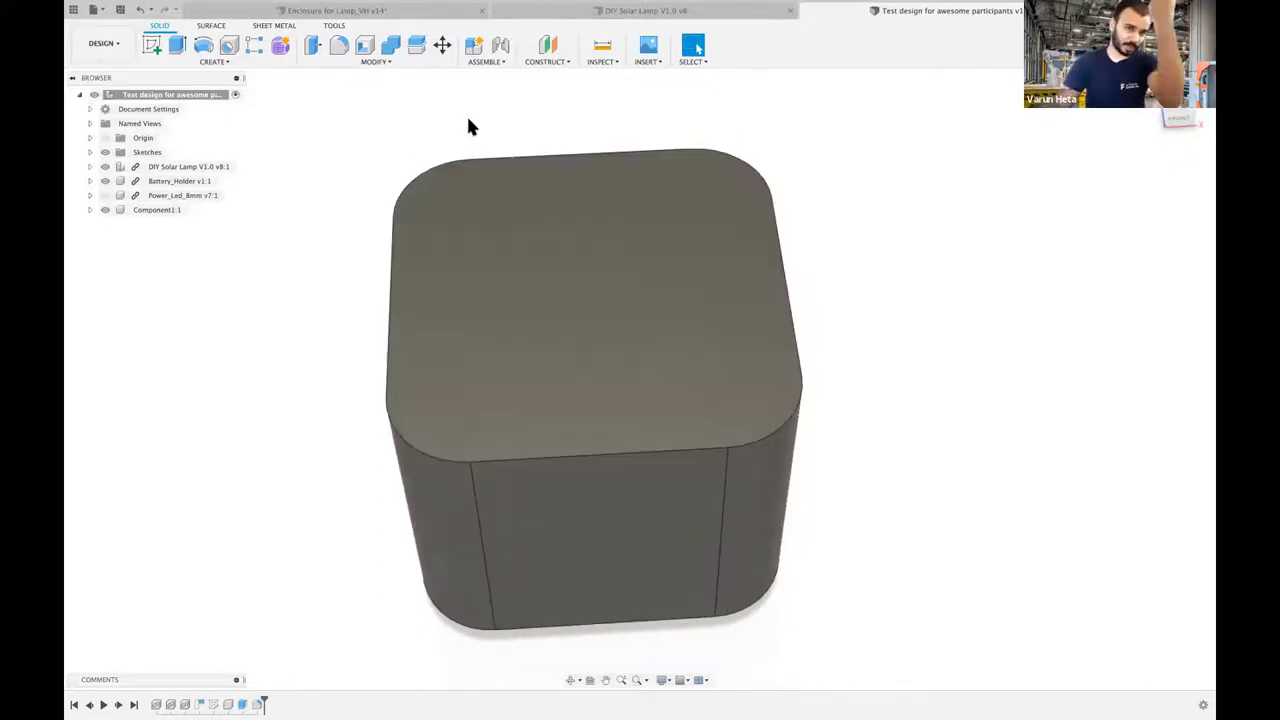
click(365, 46)
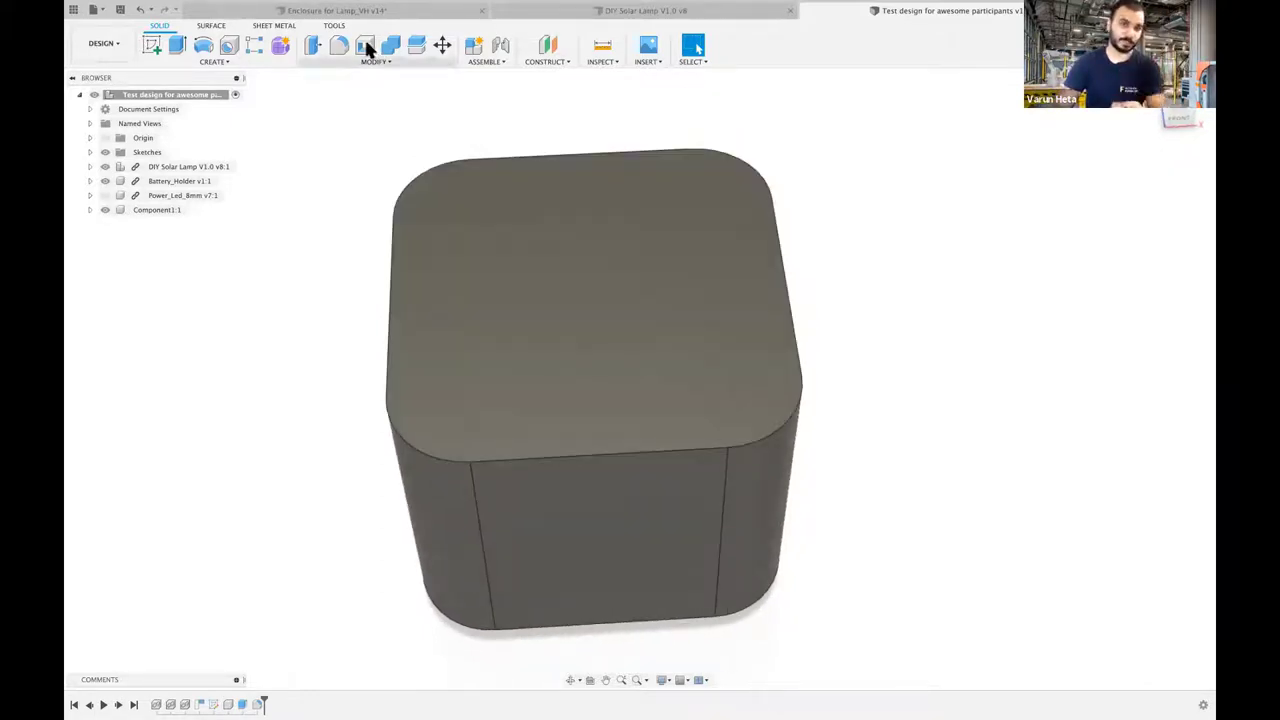
click(643, 292)
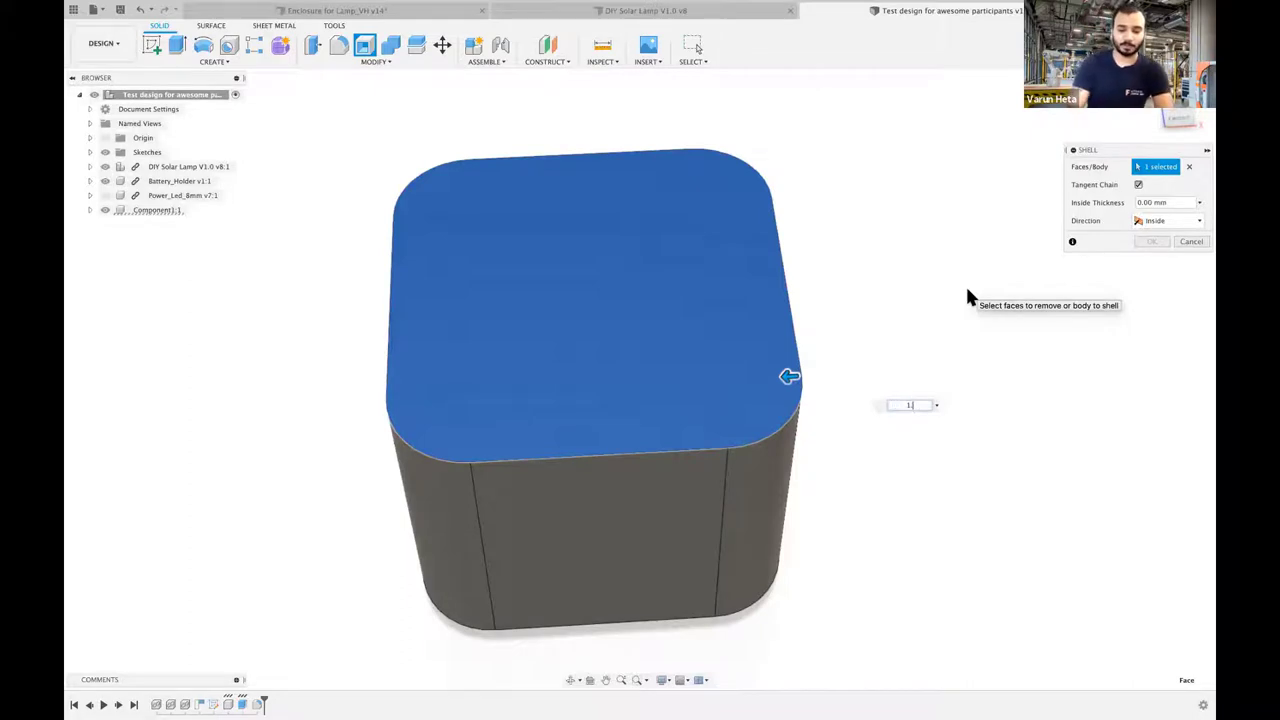
text(1.6)
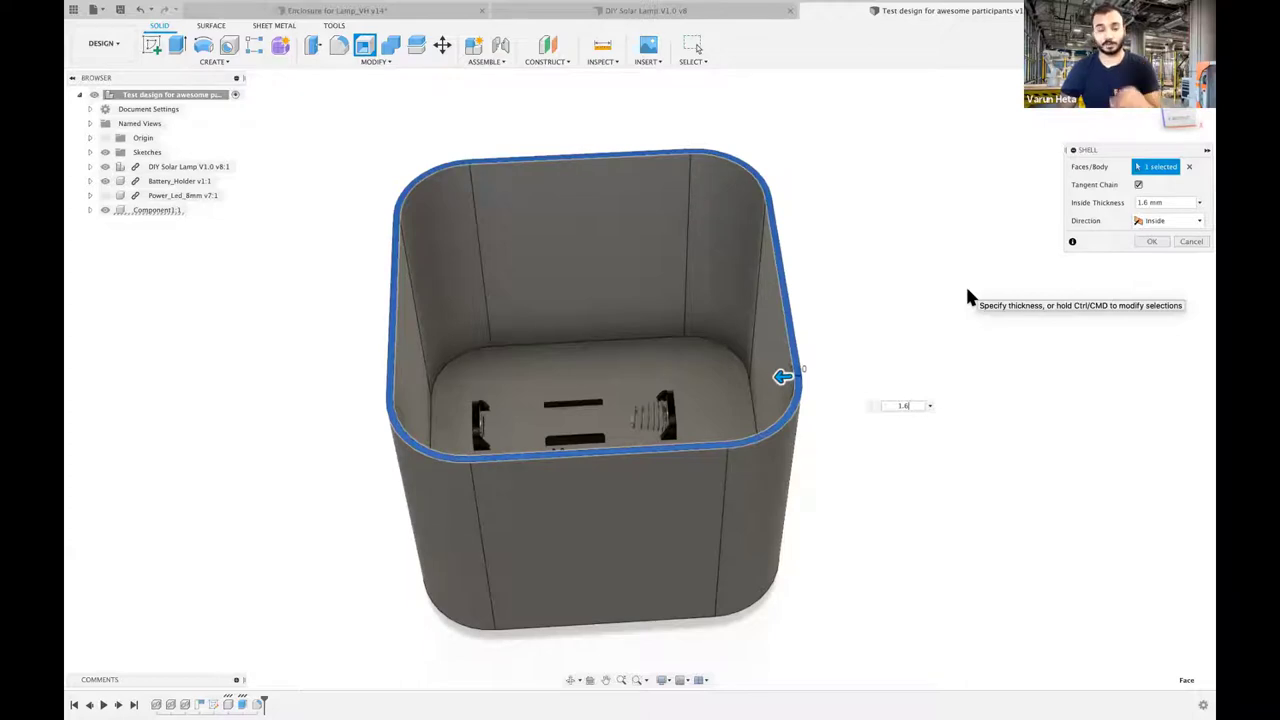
click(1152, 242)
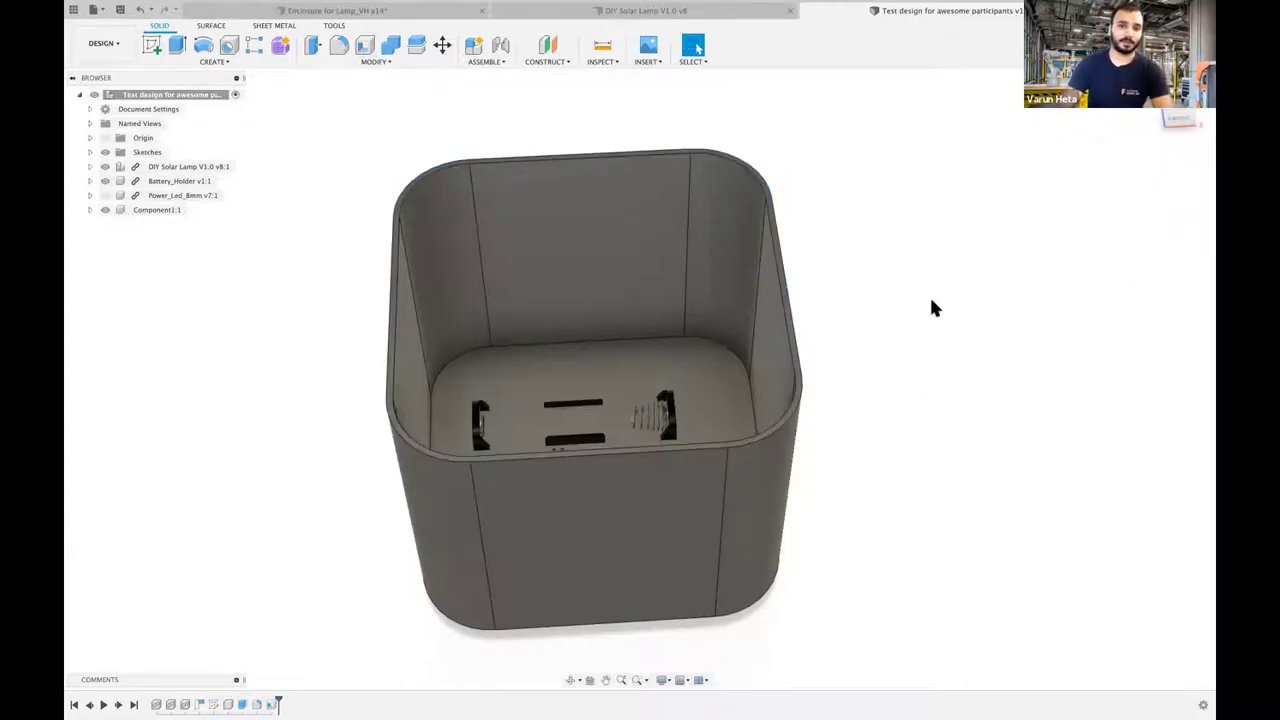
- Rename the box component as Lower_Enclosure
shift+scroll(931, 300, up, 5)
shift+scroll(931, 300, down, 8)
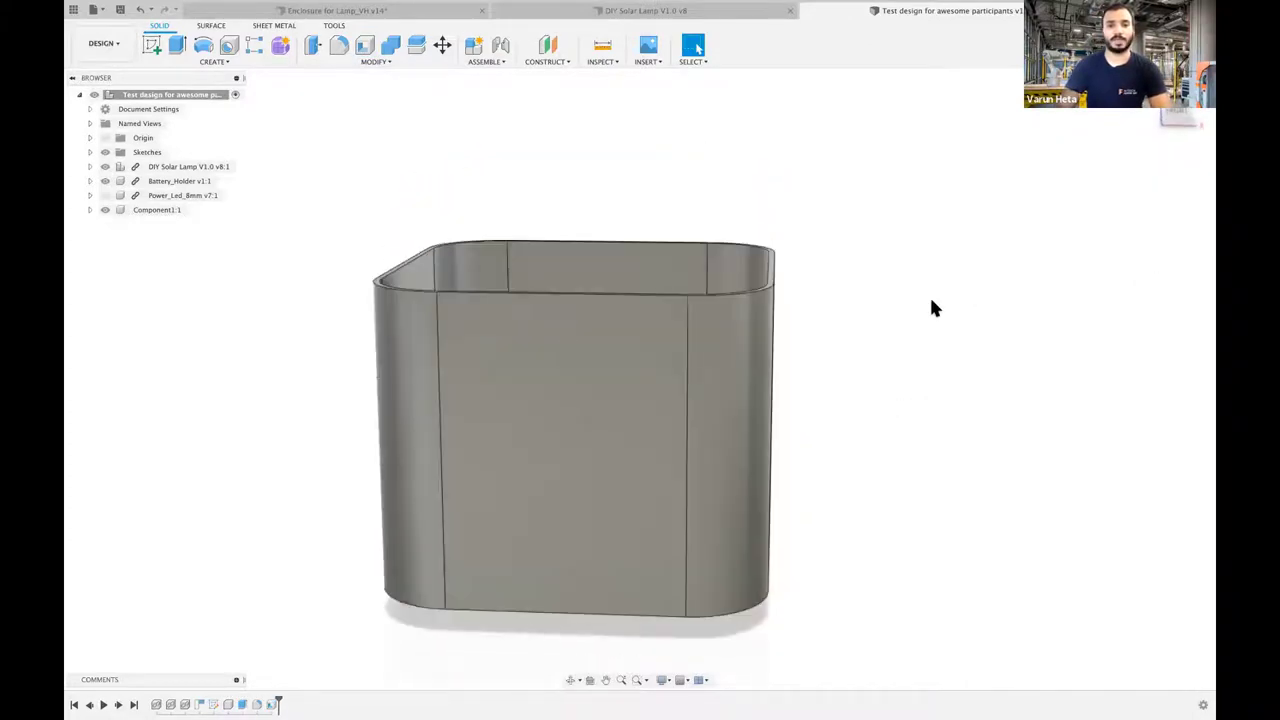
shift+scroll(931, 300, down, 8)
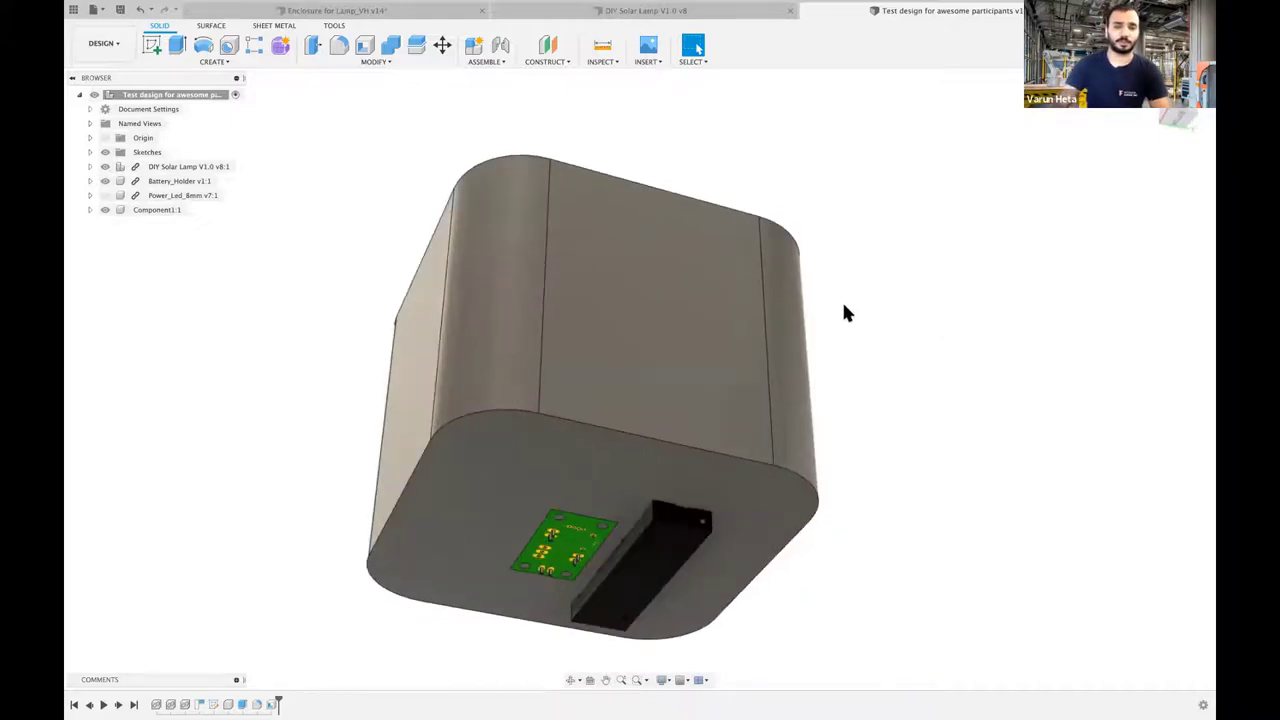
shift+scroll(844, 306, up, 10)
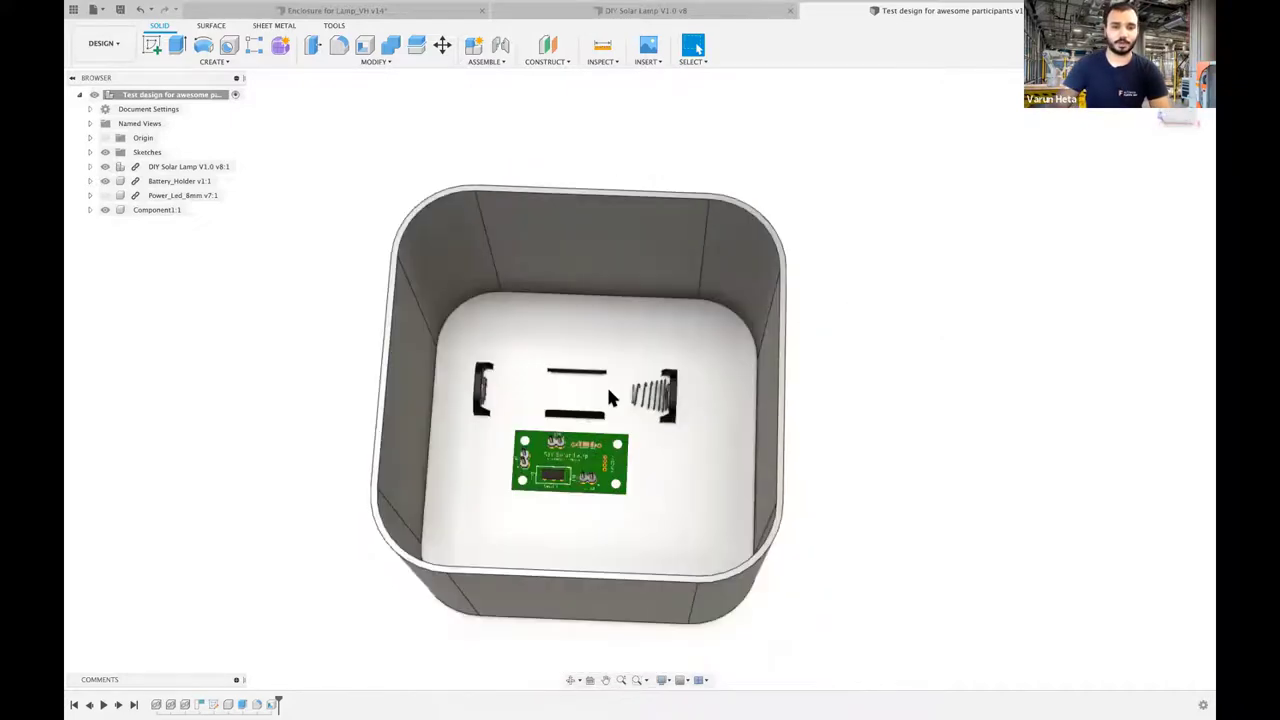
shift+scroll(890, 361, up, 3)
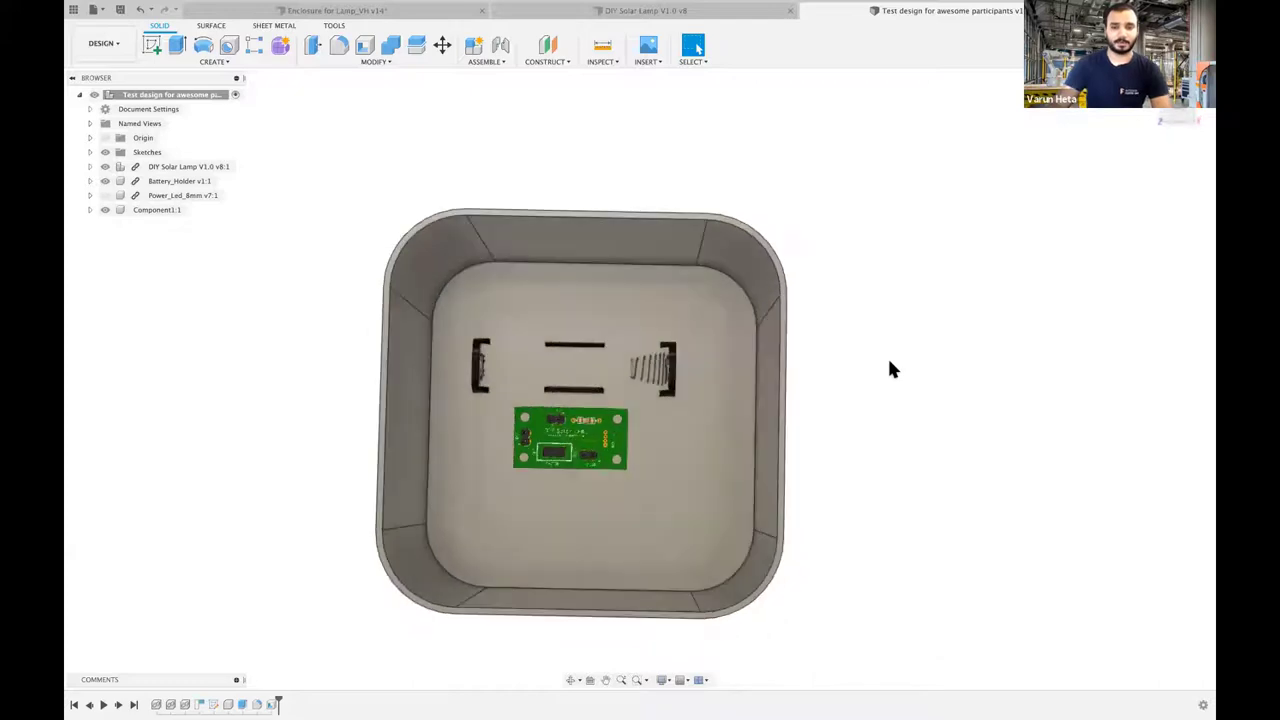
shift+scroll(889, 361, down, 1)
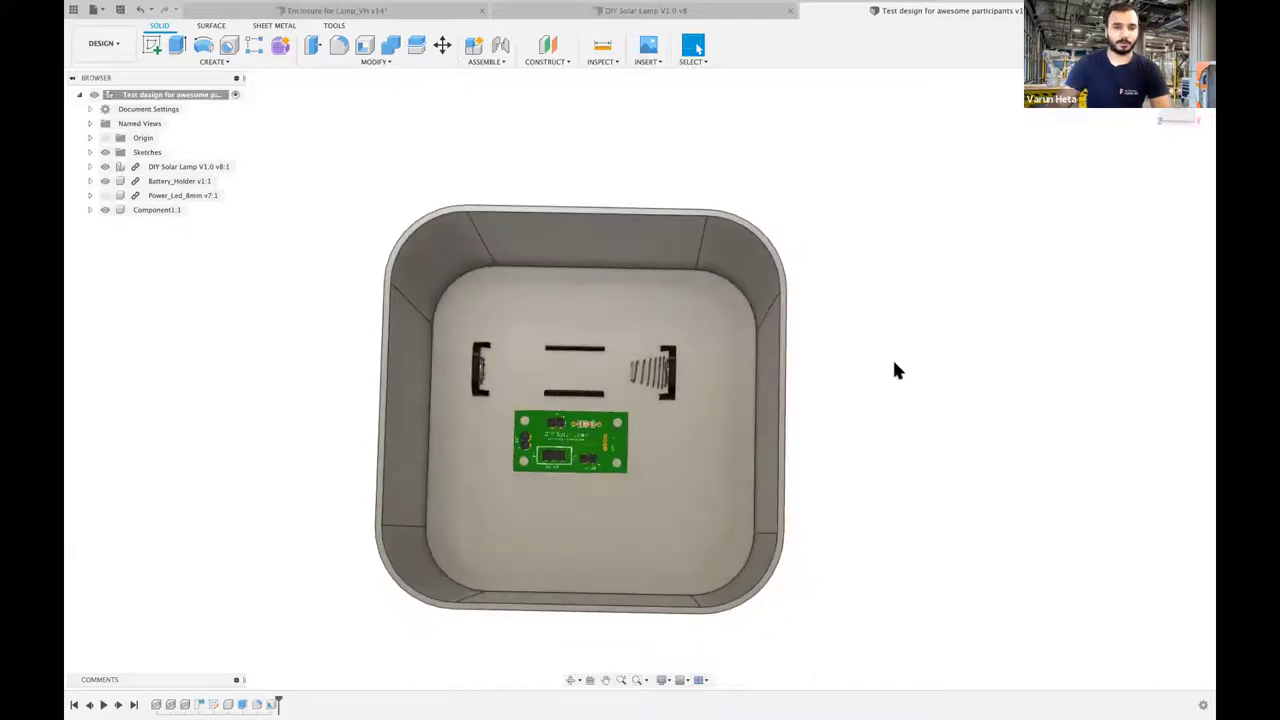
double_click(152, 209)
text(Lower_Enclosure)
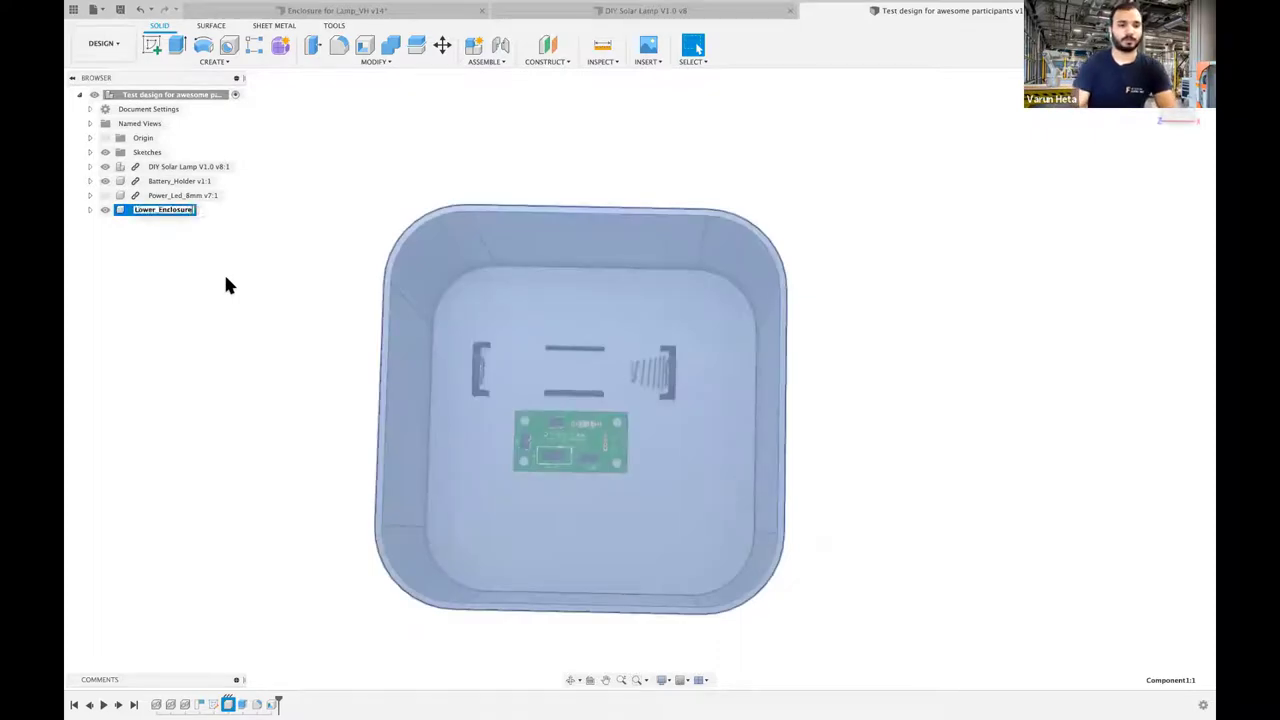
click(456, 105)
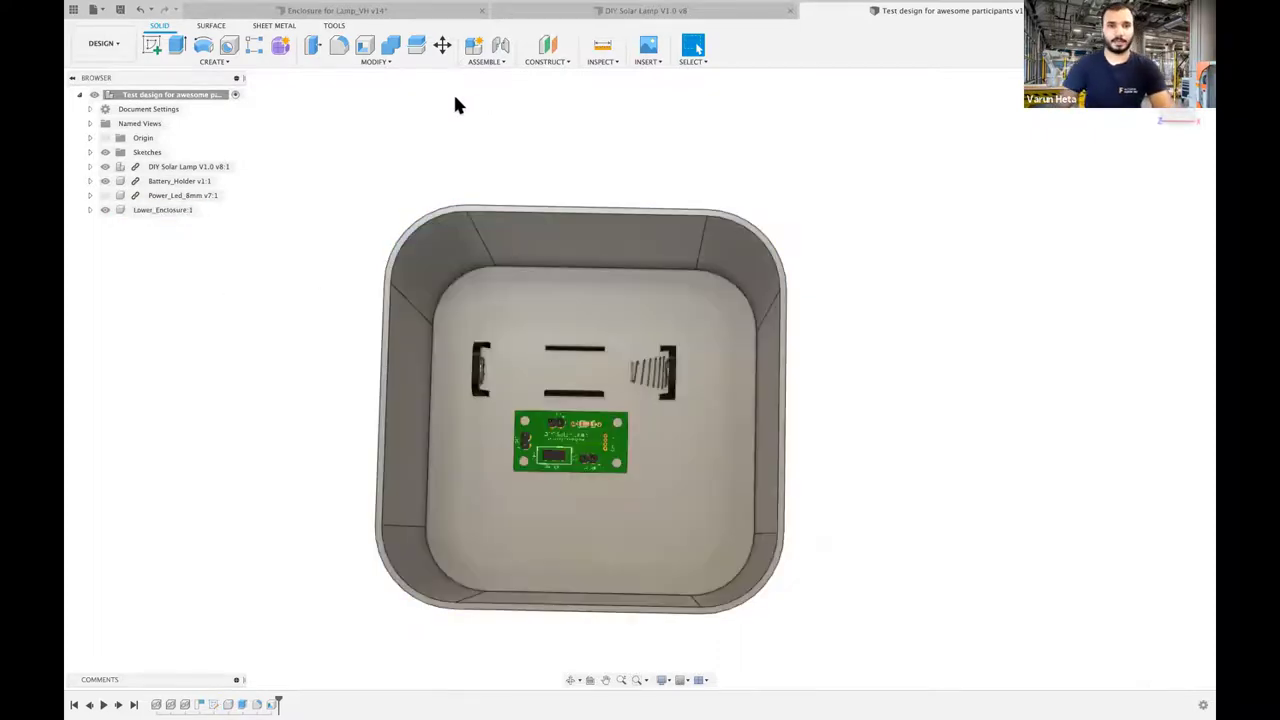
click(499, 47)
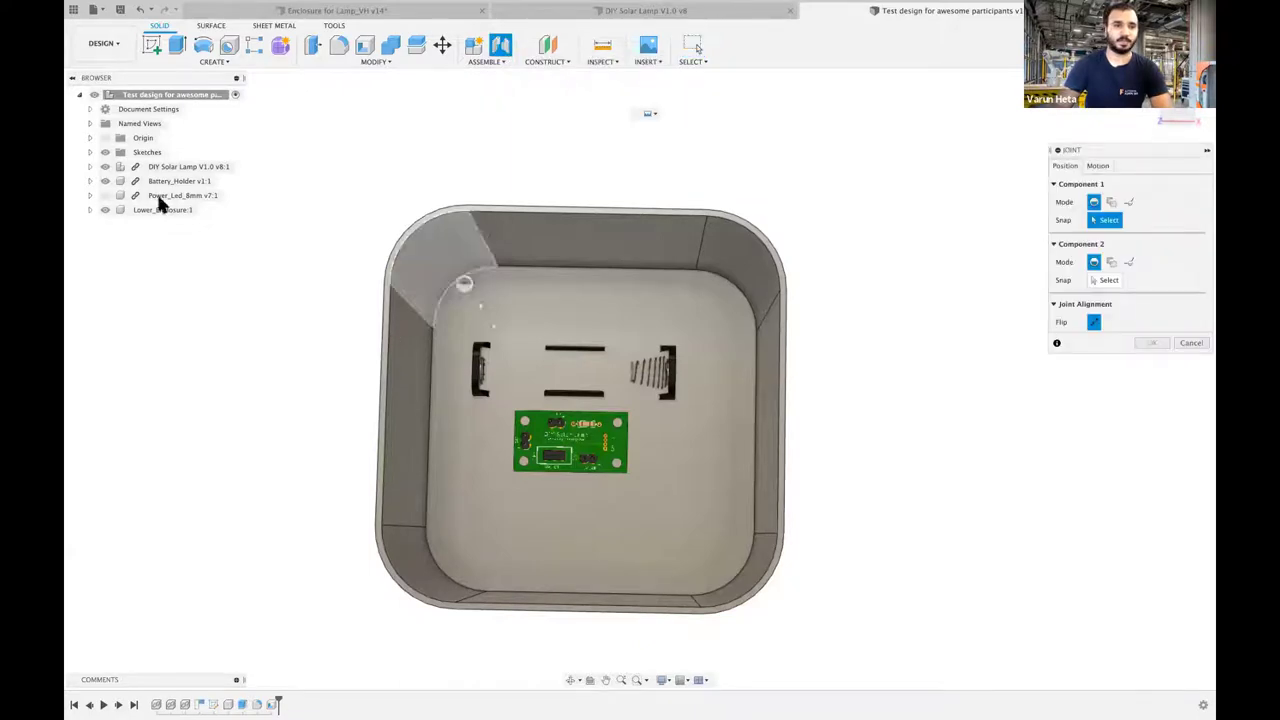
click(105, 210)
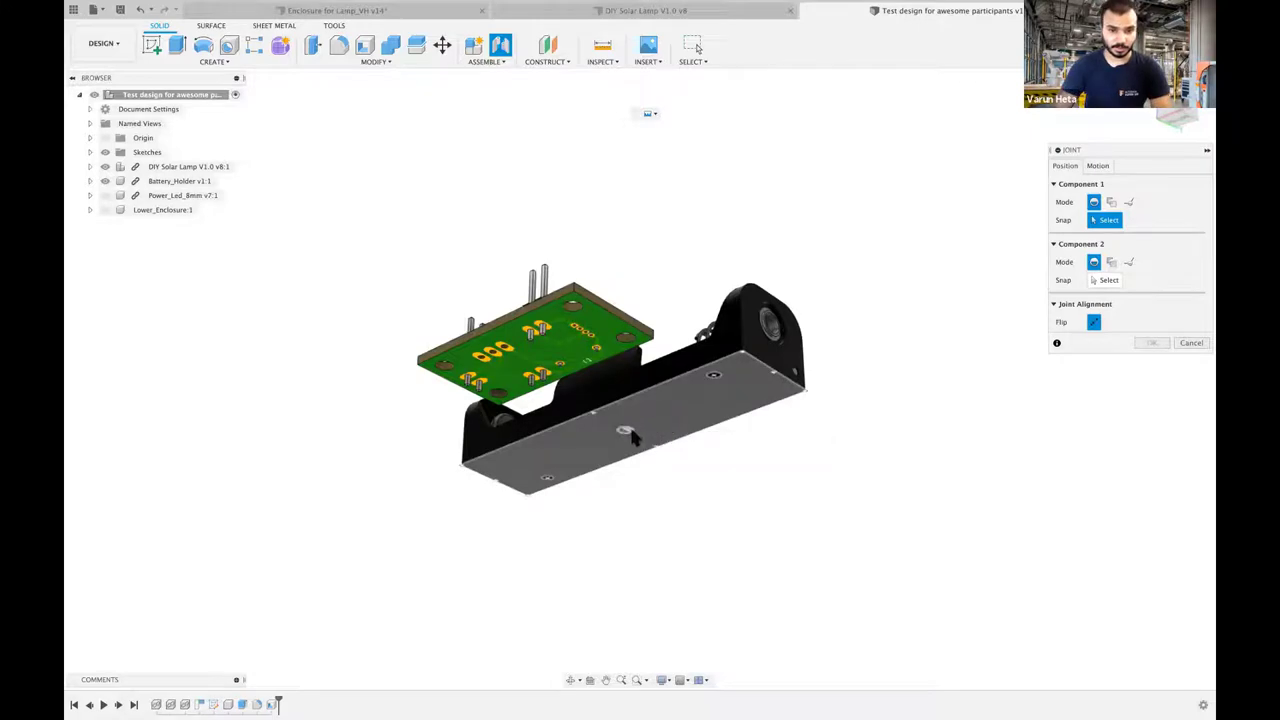
click(715, 389)
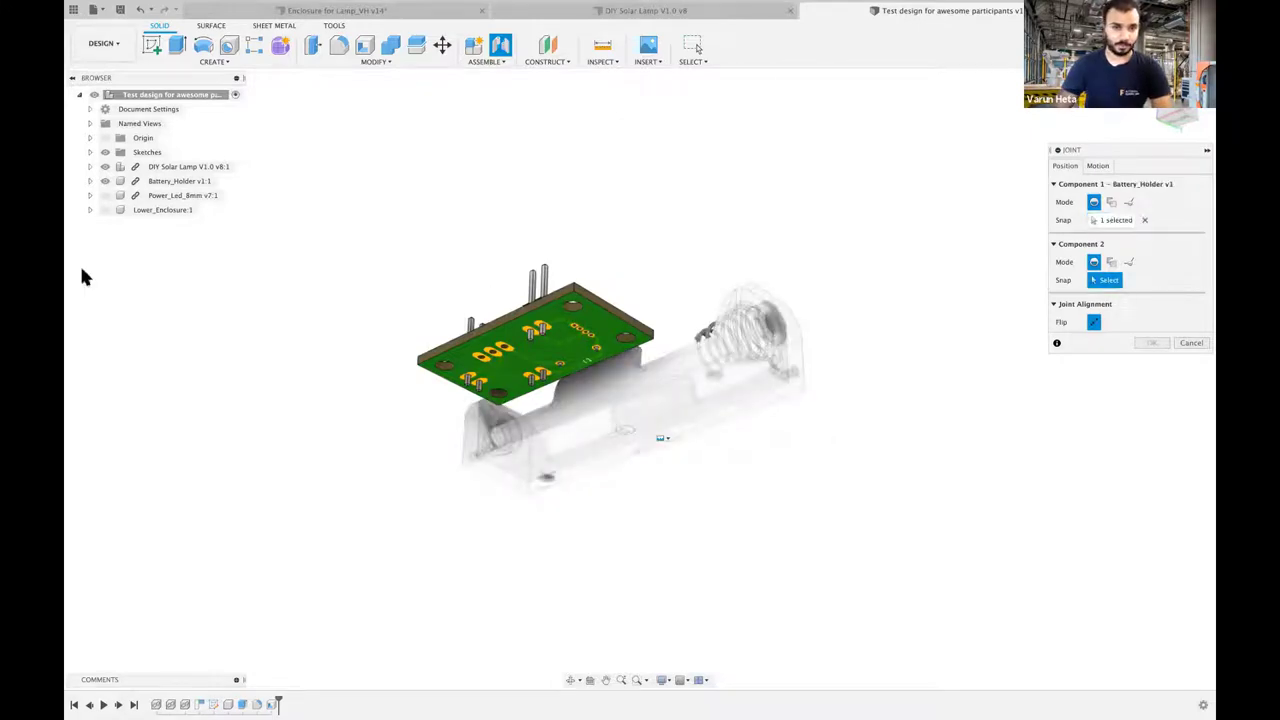
click(105, 209)
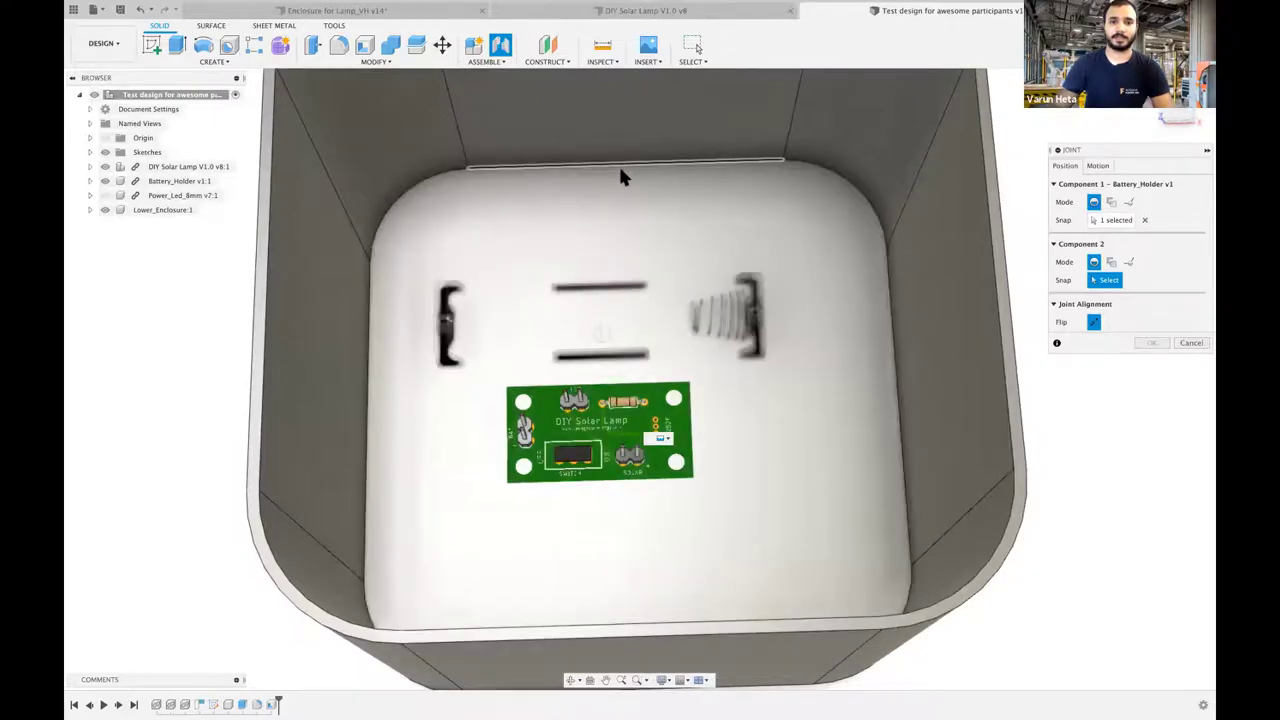
click(625, 162)
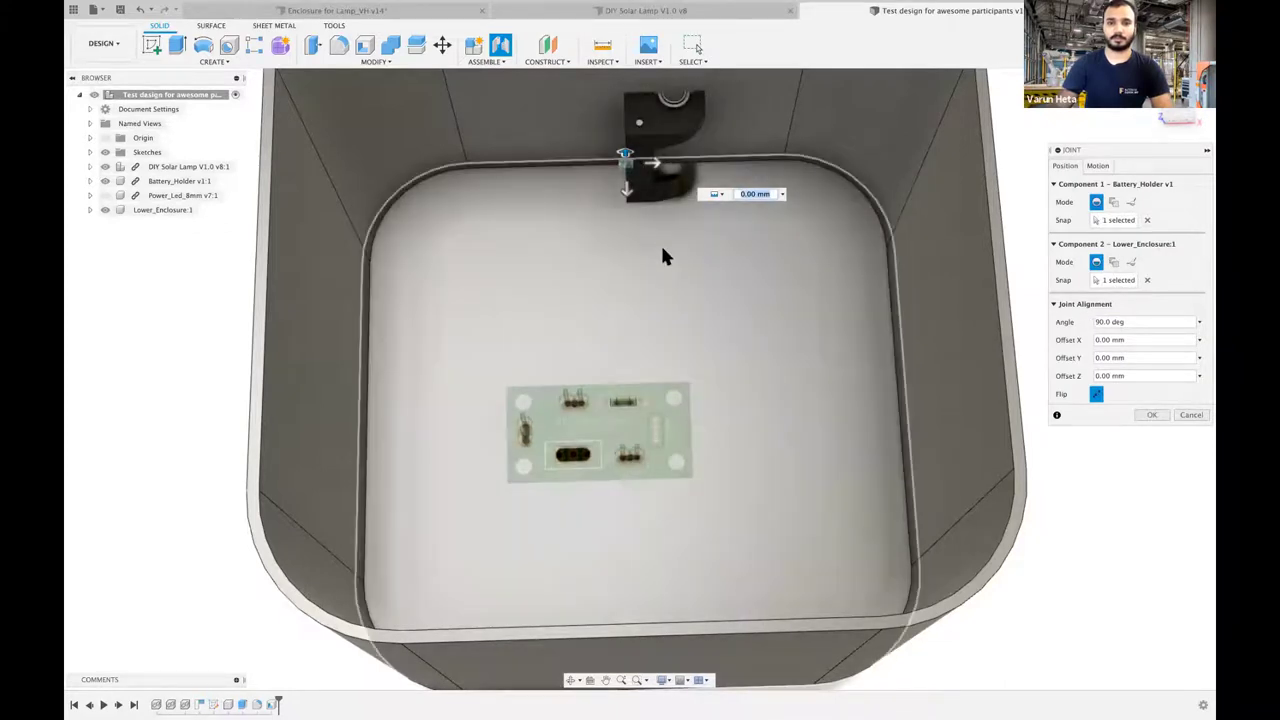
shift+scroll(662, 249, down, 5)
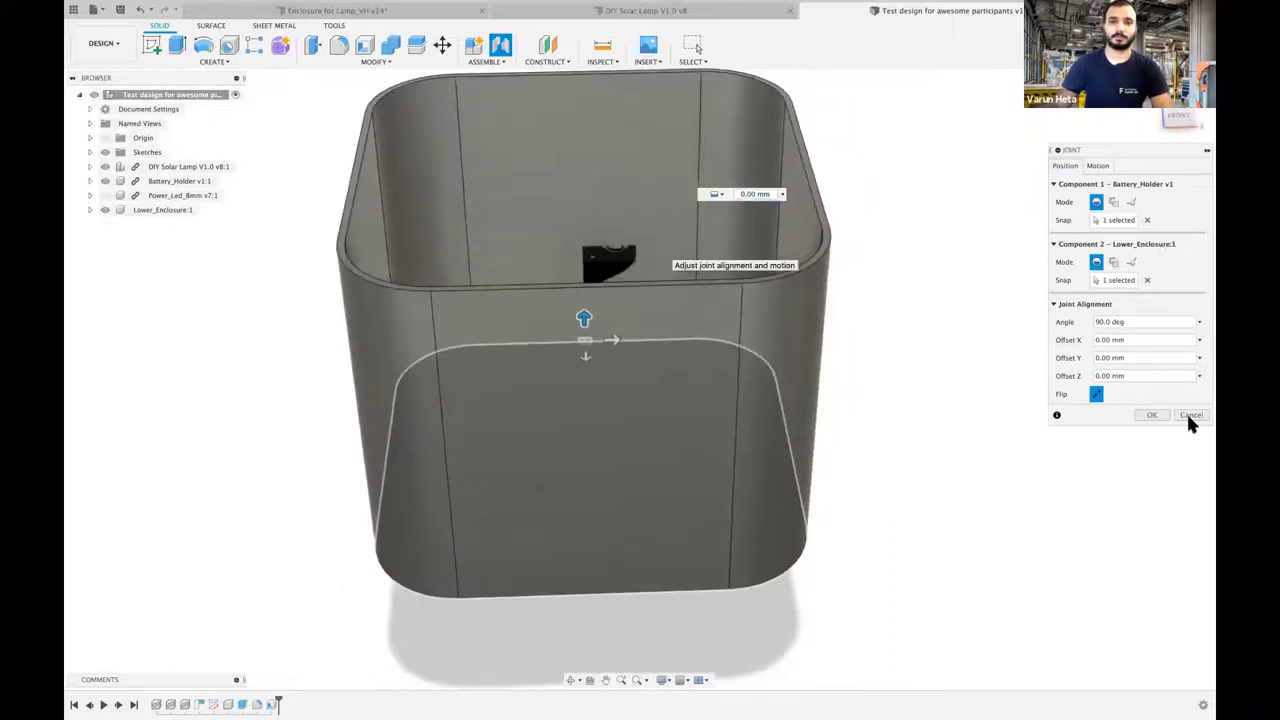
click(1190, 415)
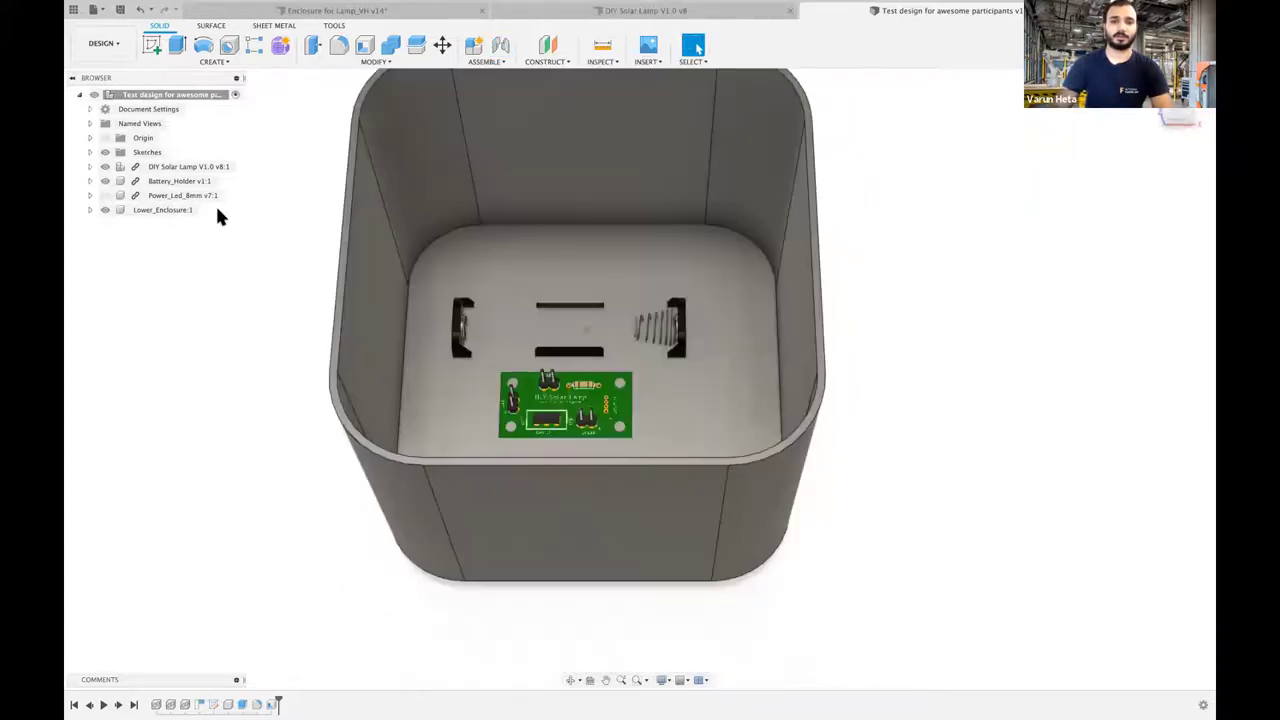
- Joint the centre of the battery holder's underside to the midpoint of the back edge of Lower_Enclosure's inner floor, hiding the circuit board
click(105, 210)
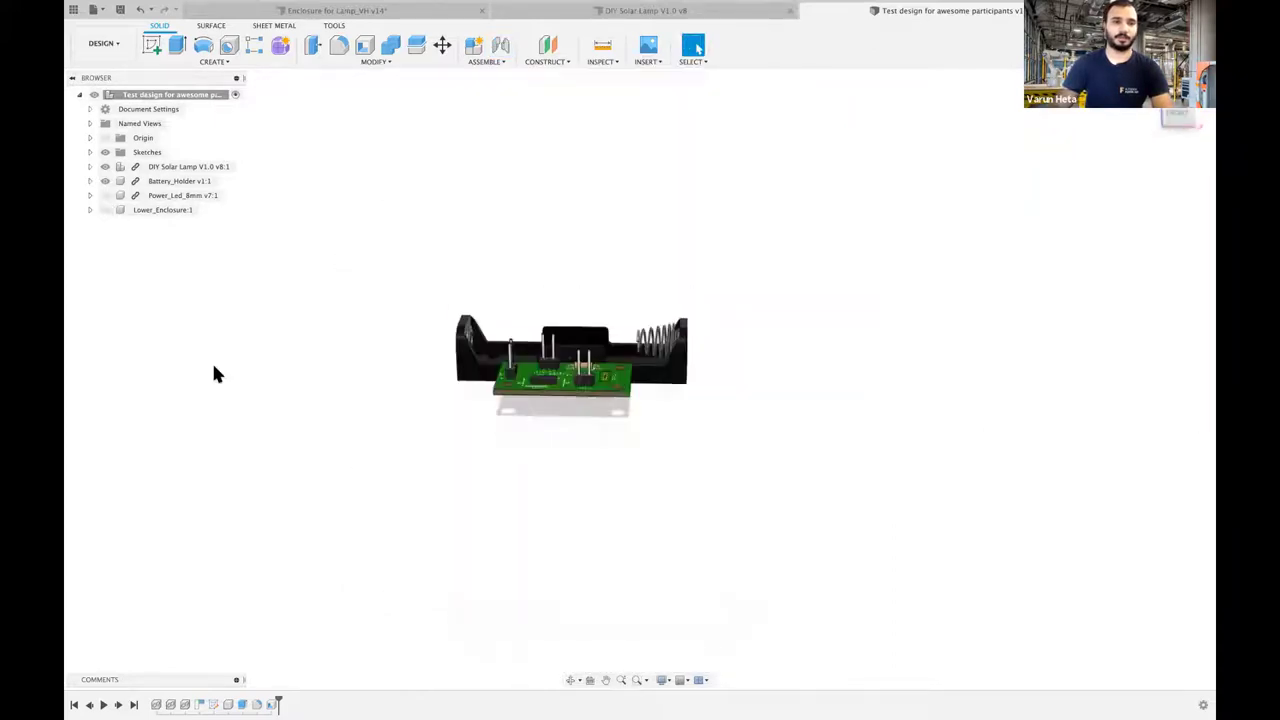
key(j)
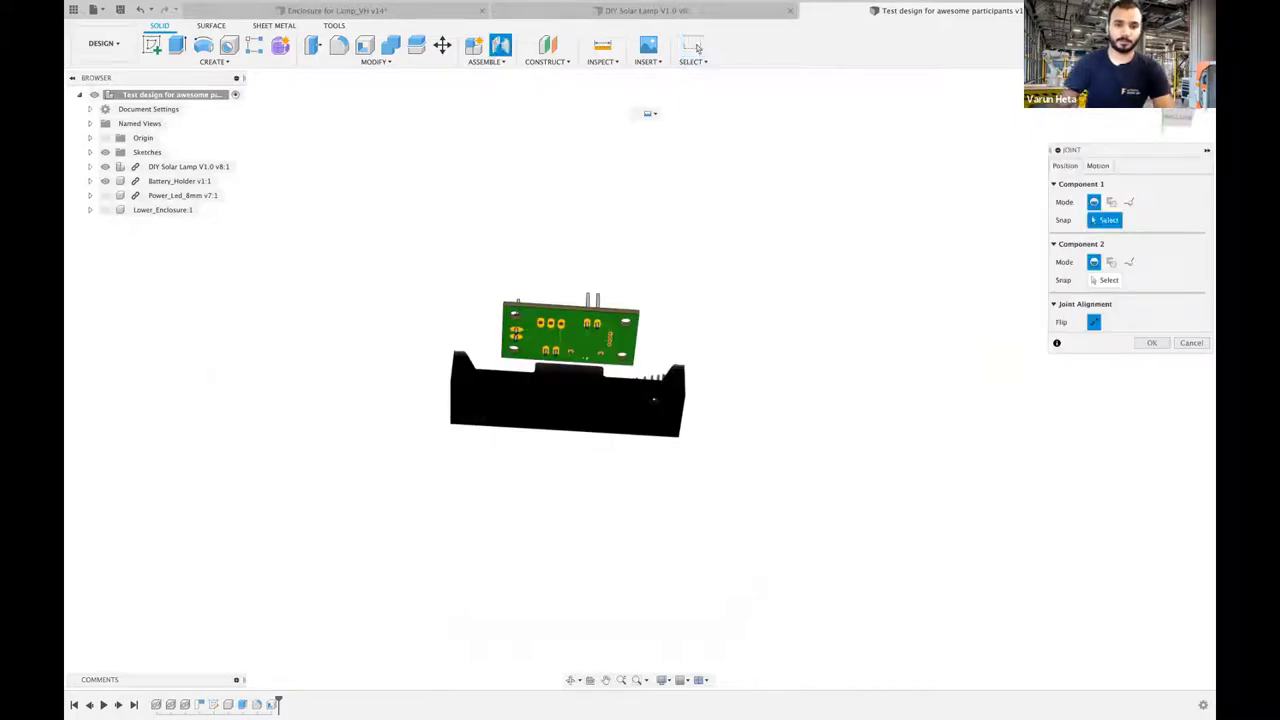
click(565, 411)
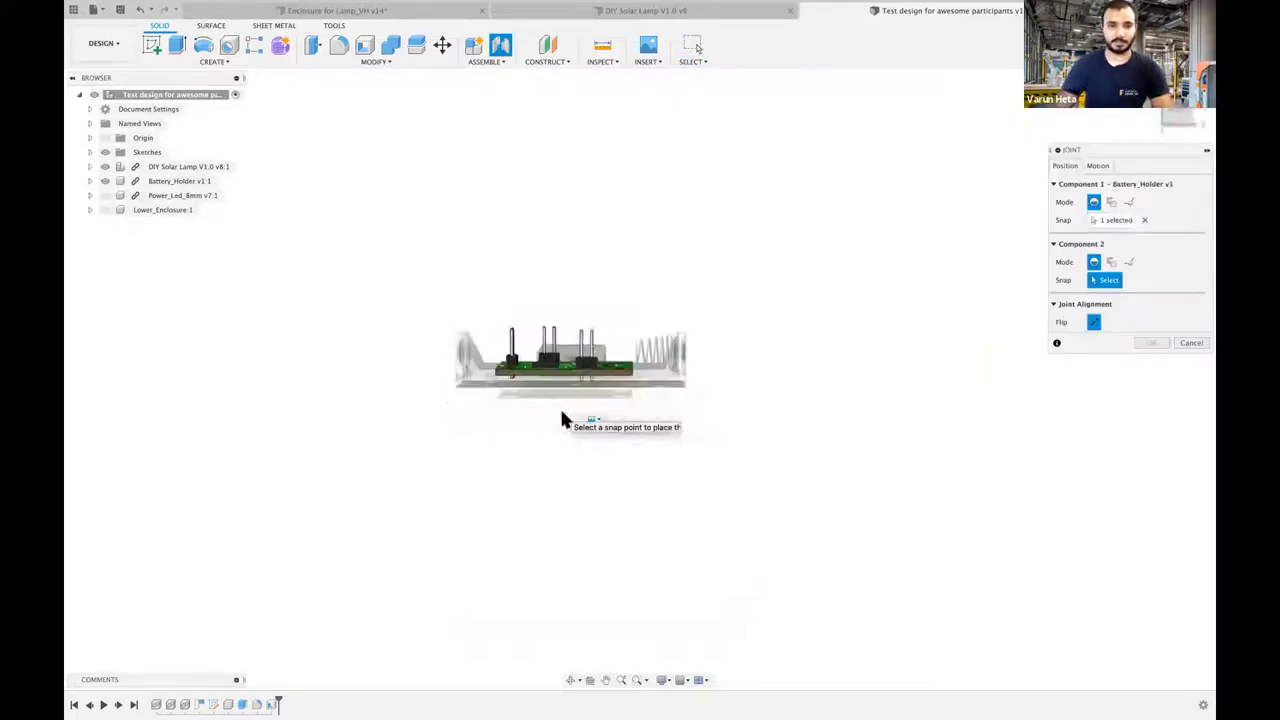
click(105, 210)
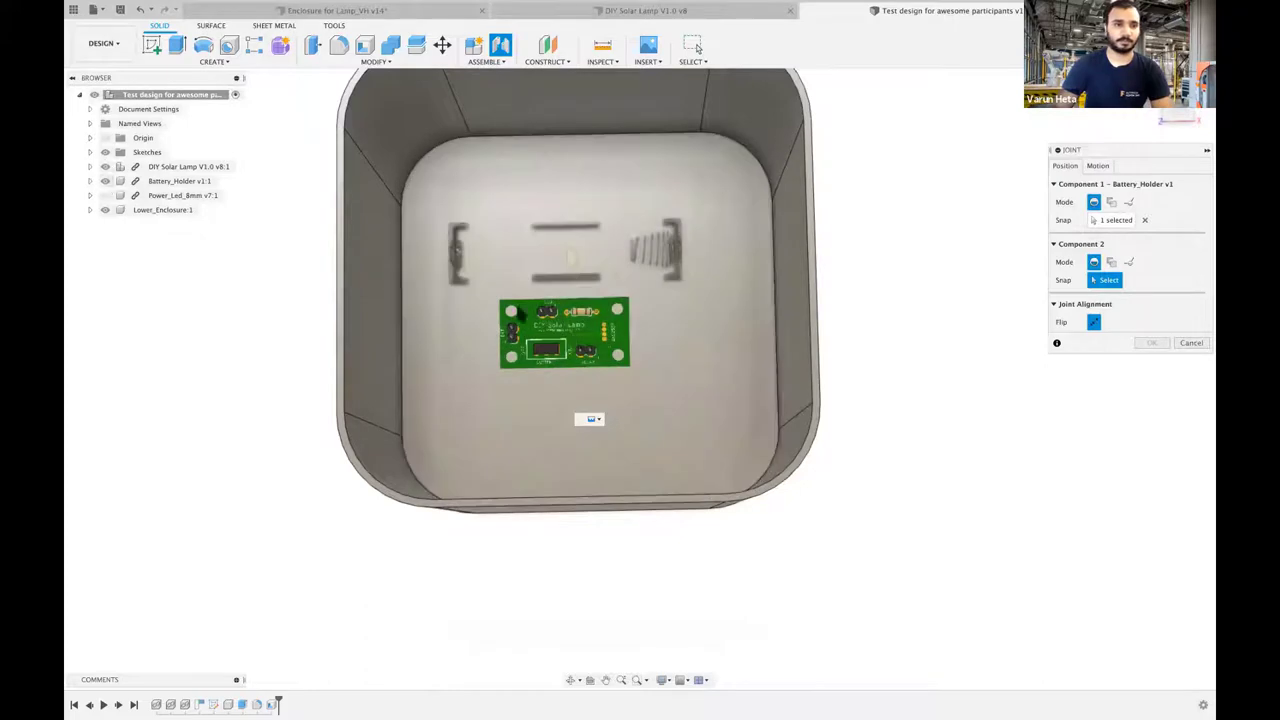
key(v)
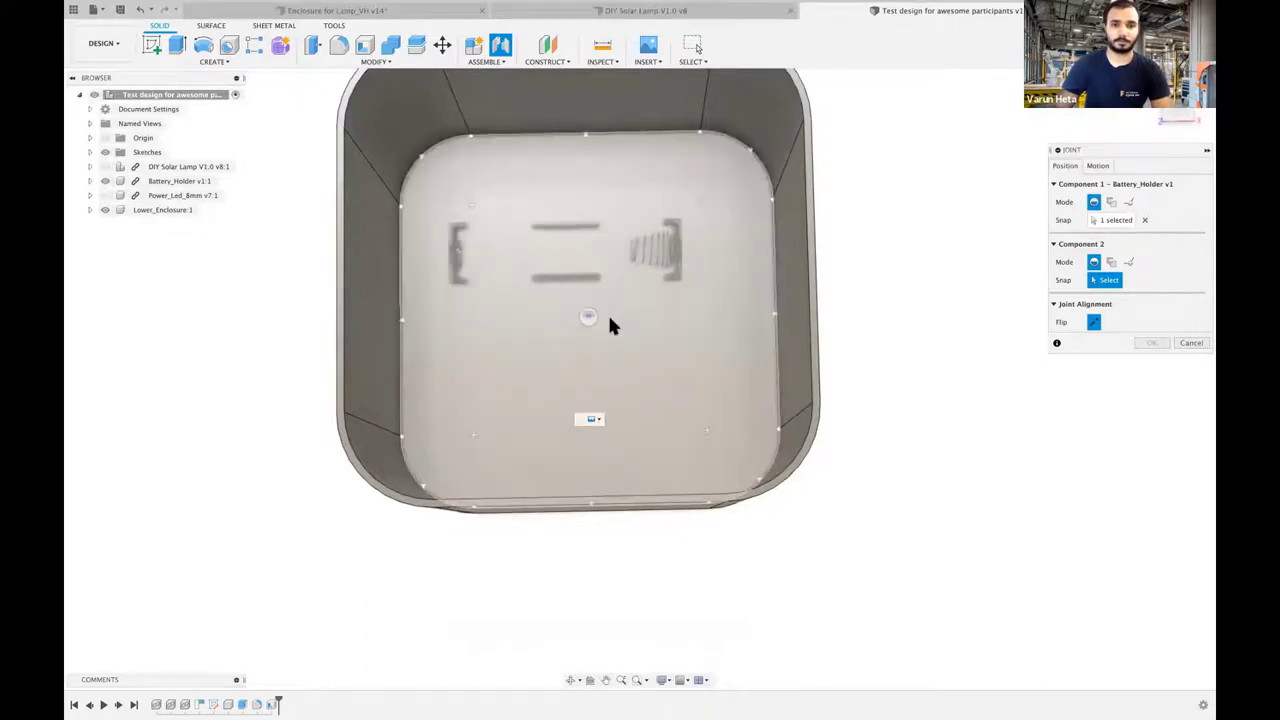
click(616, 179)
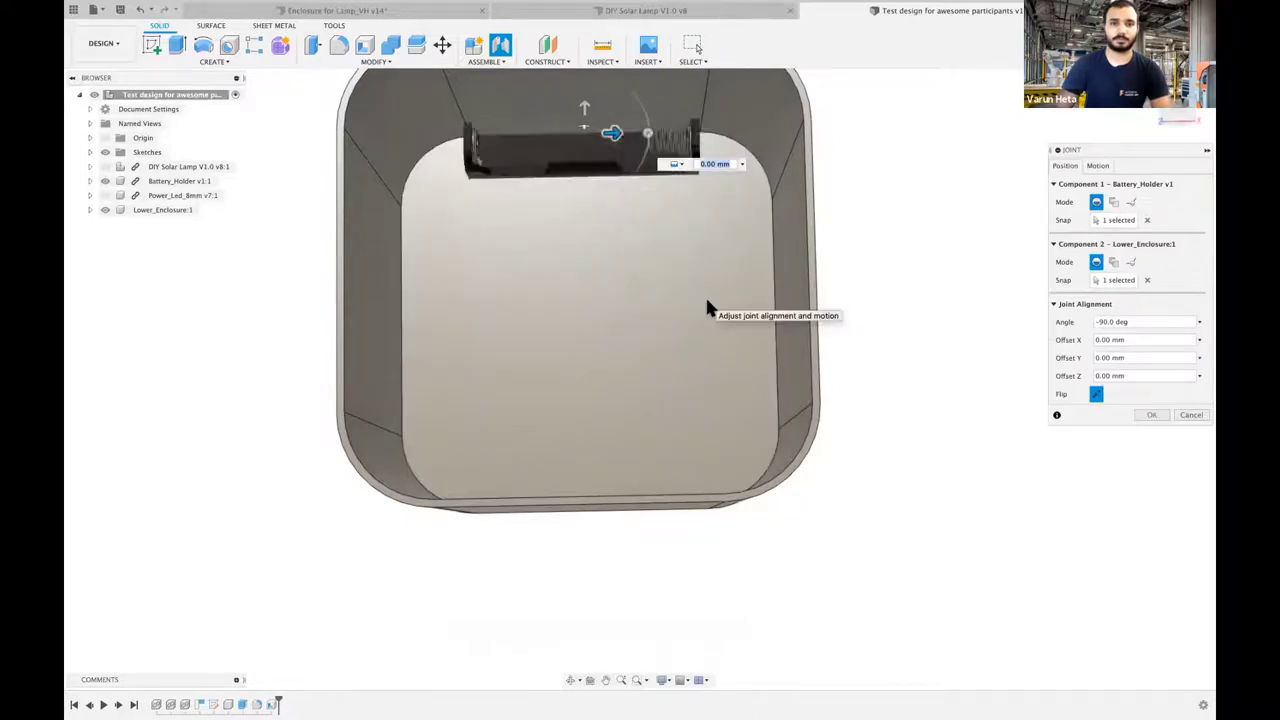
- Move the battery holder inward from the back wall with a joint Y offset of -25 mm
click(1180, 115)
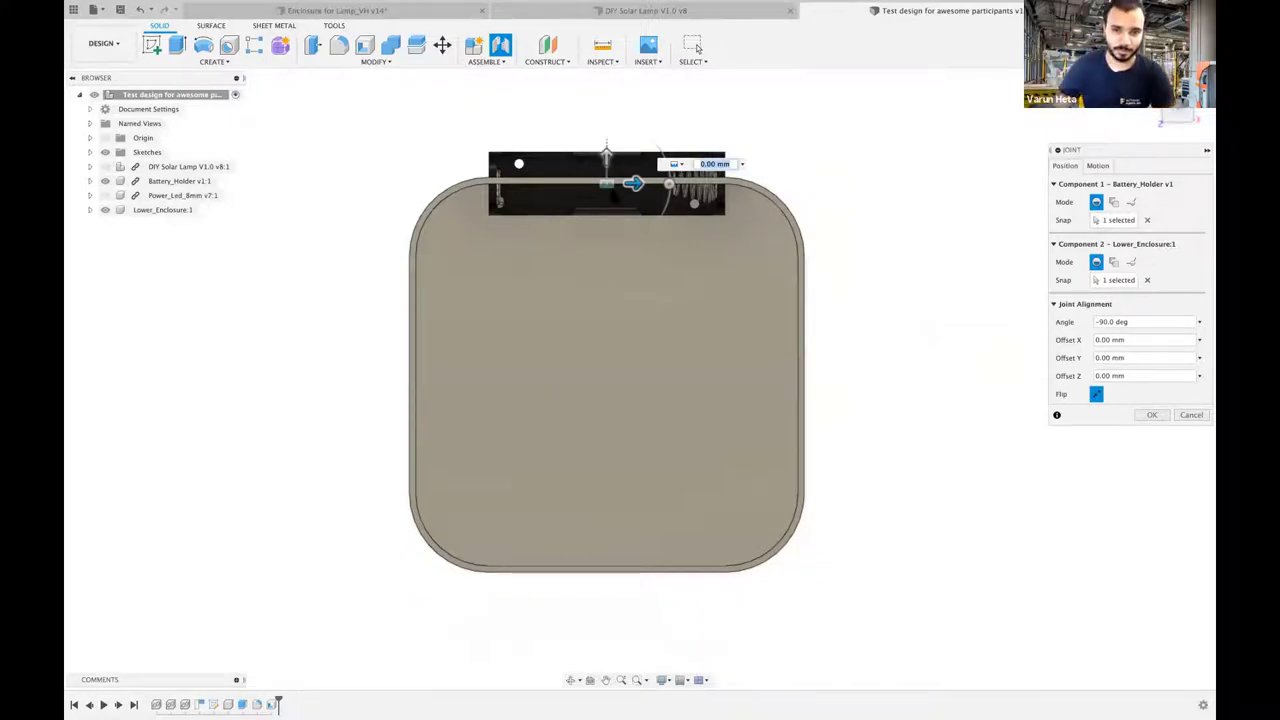
drag(606, 152, 606, 241)
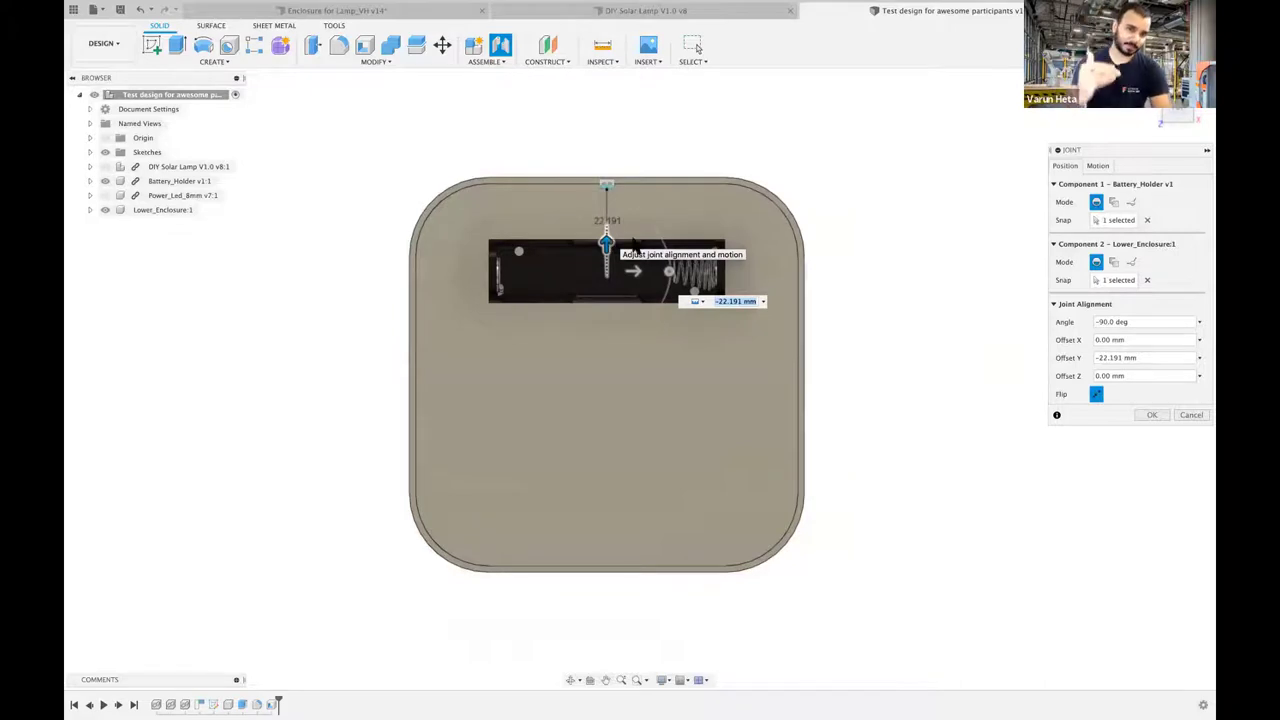
text(-23)
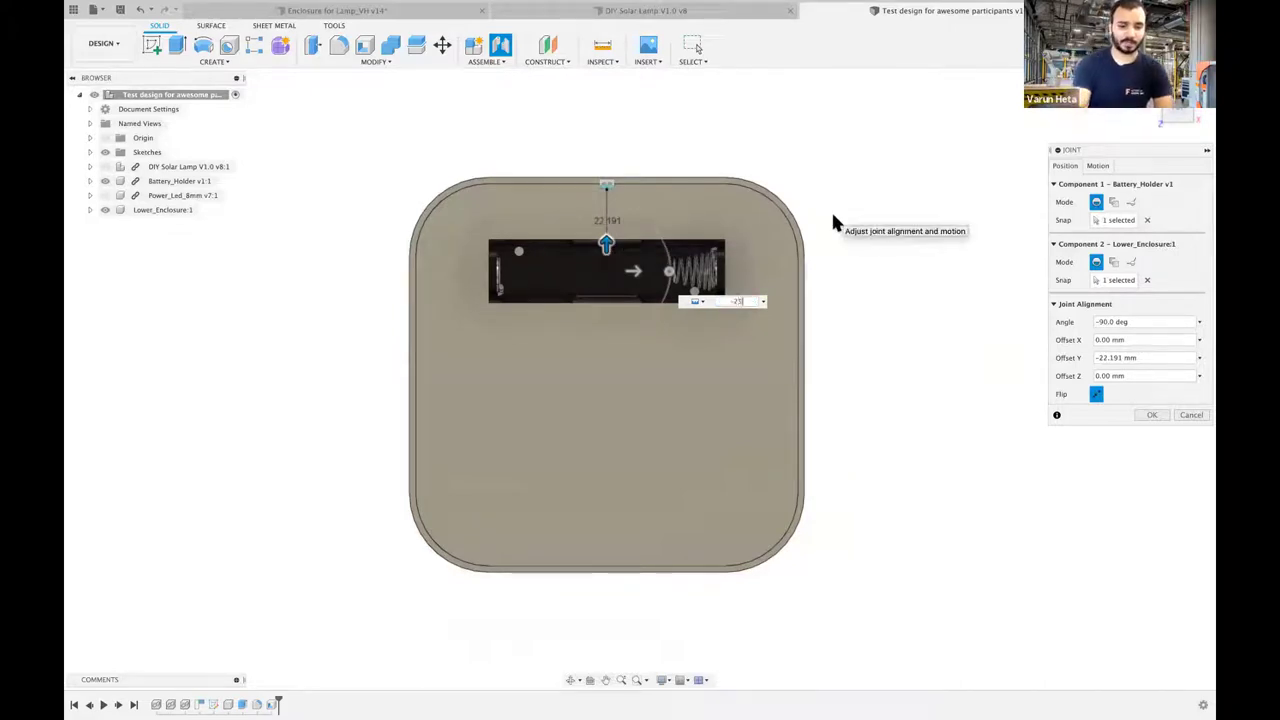
key(Return)
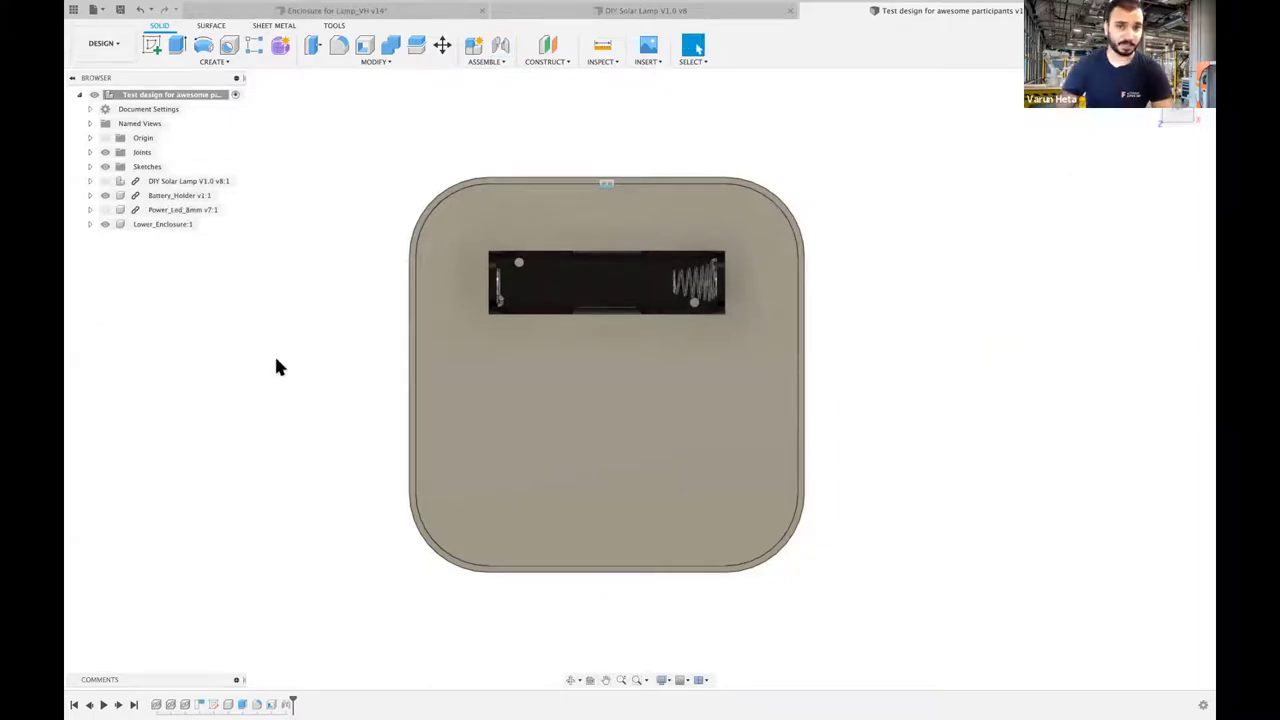
- Show the circuit board, hide the battery holder, and joint the centre of the board's underside to the centre of the enclosure's inner floor
shift+scroll(268, 360, down, 5)
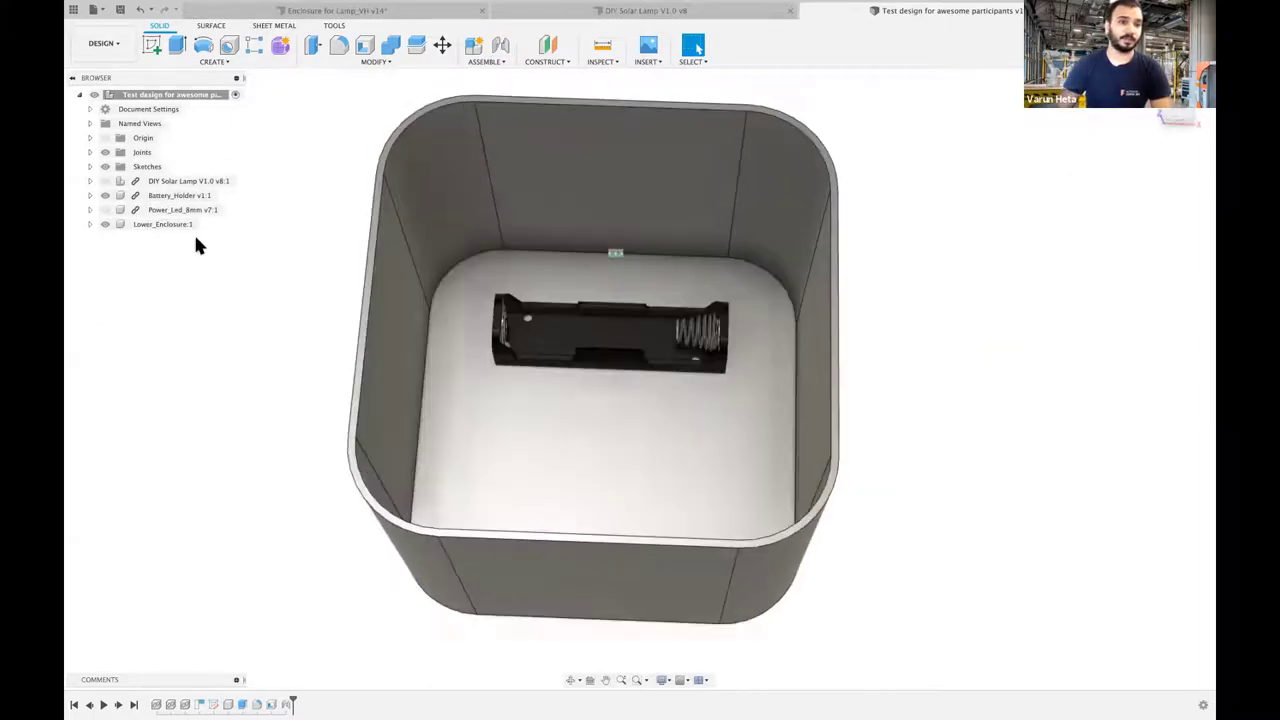
click(103, 225)
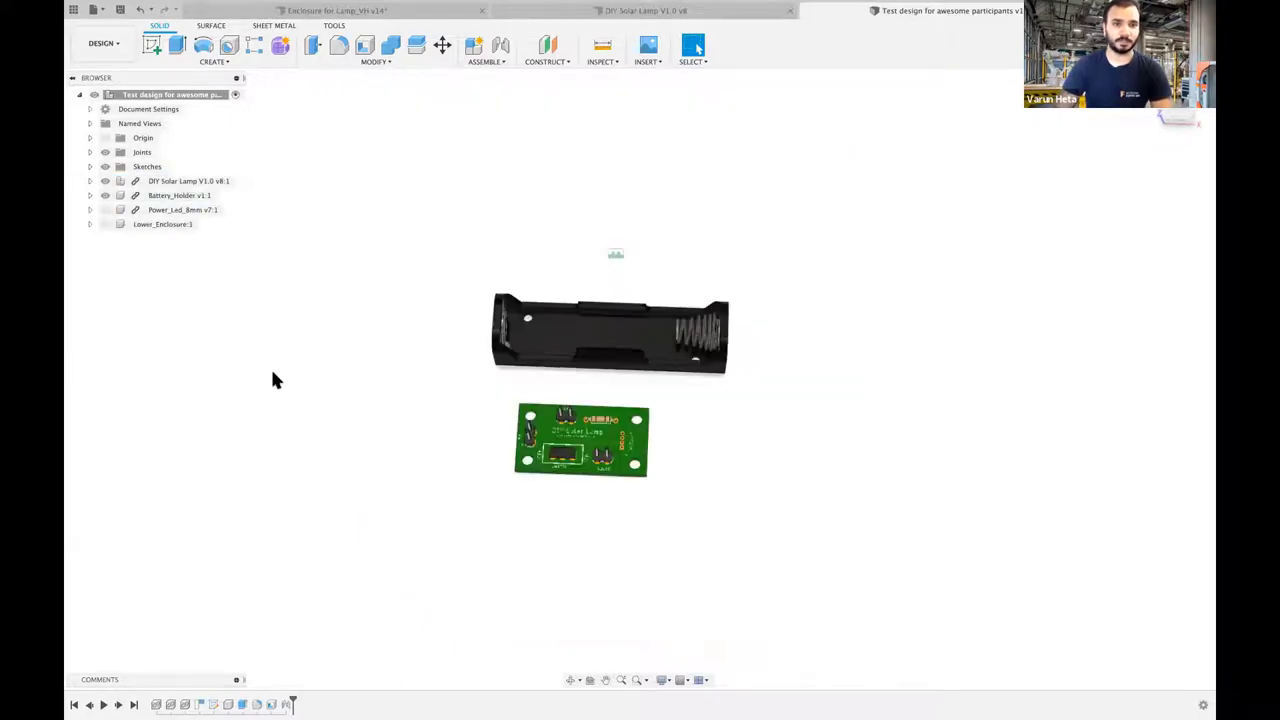
shift+scroll(168, 239, down, 4)
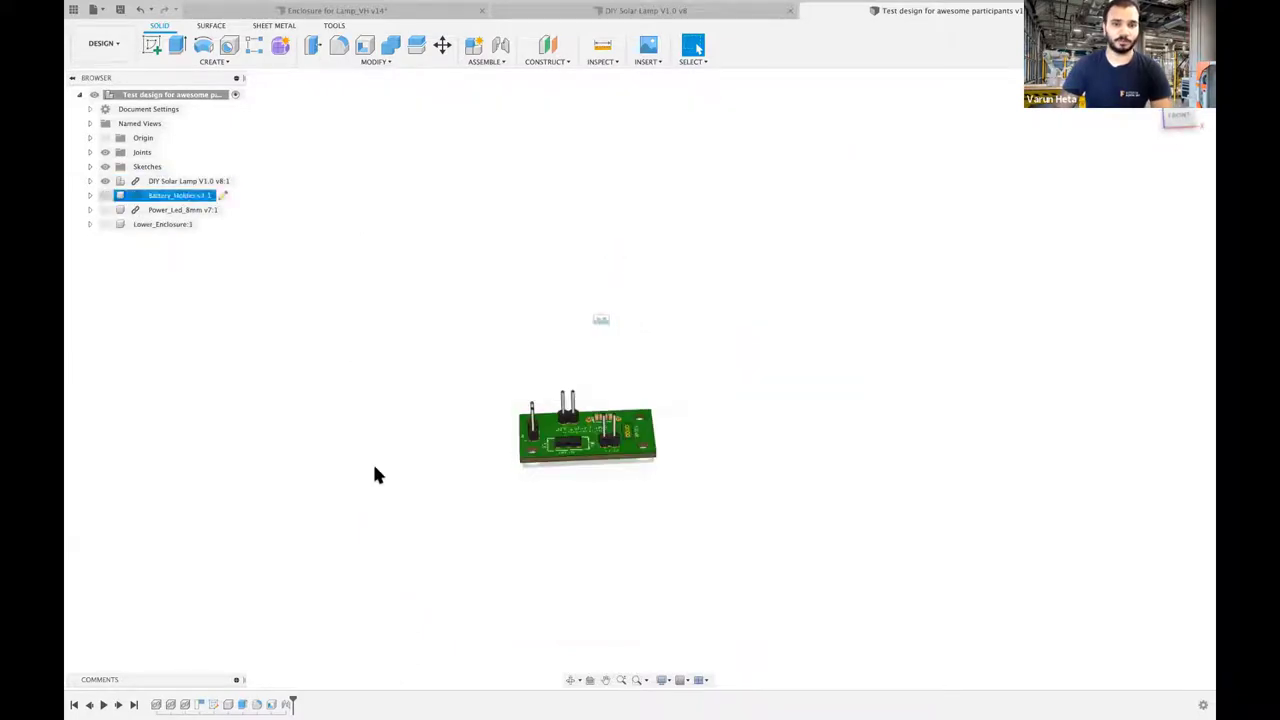
shift+scroll(375, 466, down, 5)
key(j)
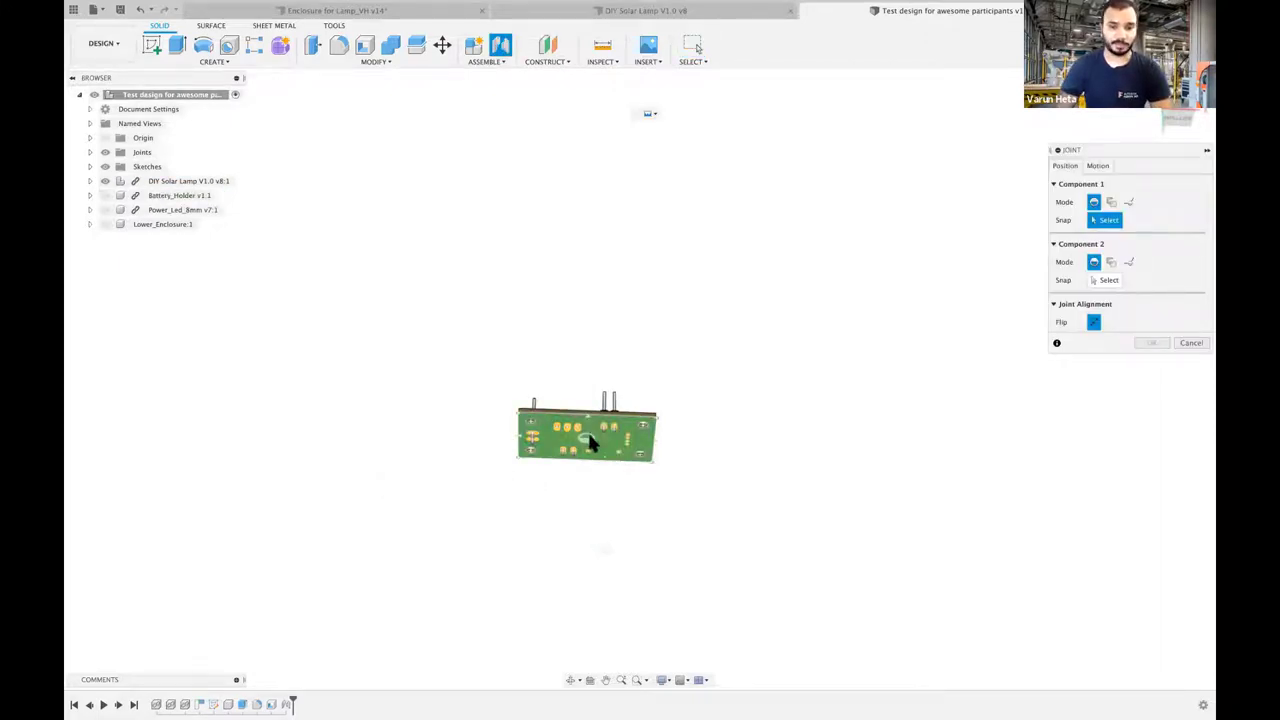
click(105, 224)
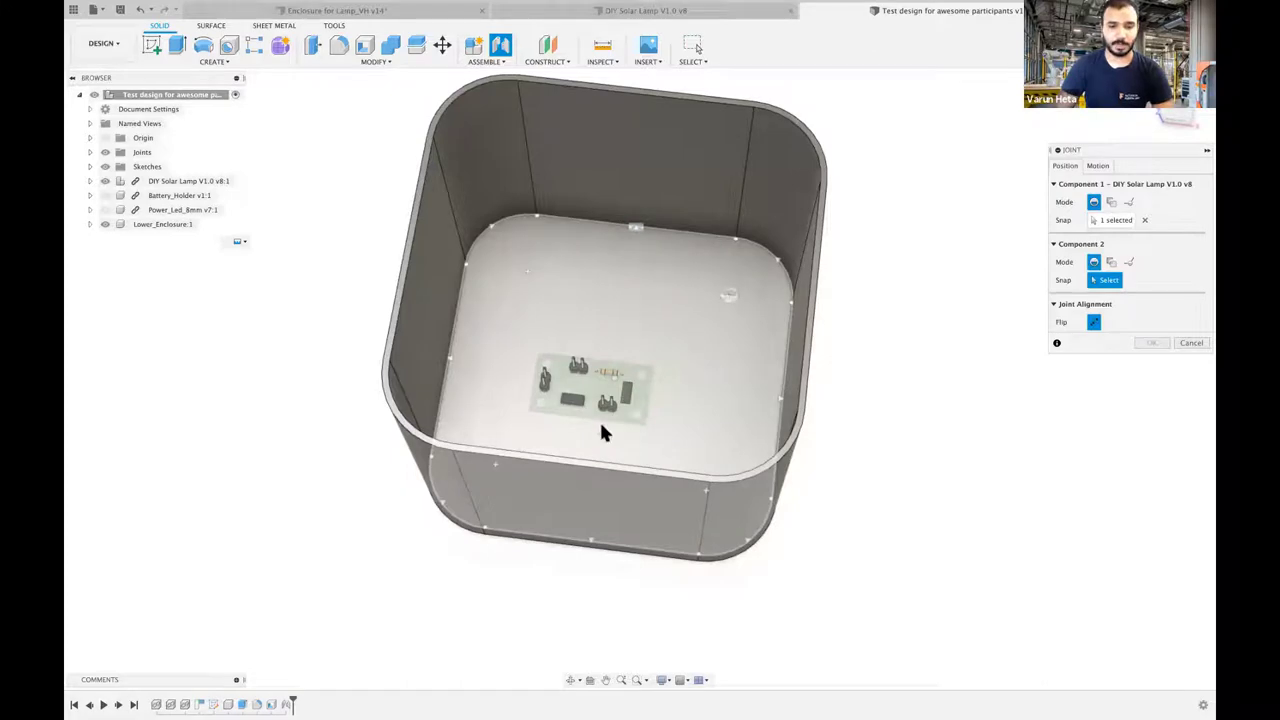
click(737, 395)
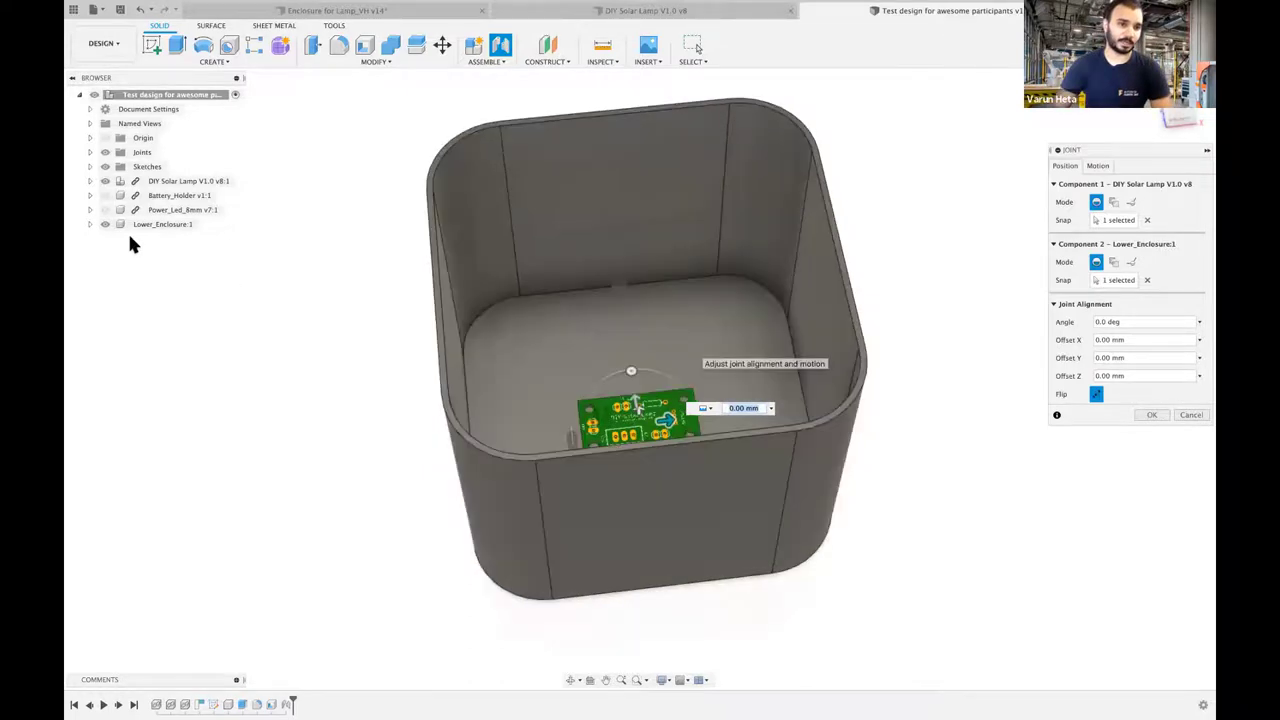
- Raise the circuit board 3 mm above the enclosure floor with the joint's Z offset
click(105, 224)
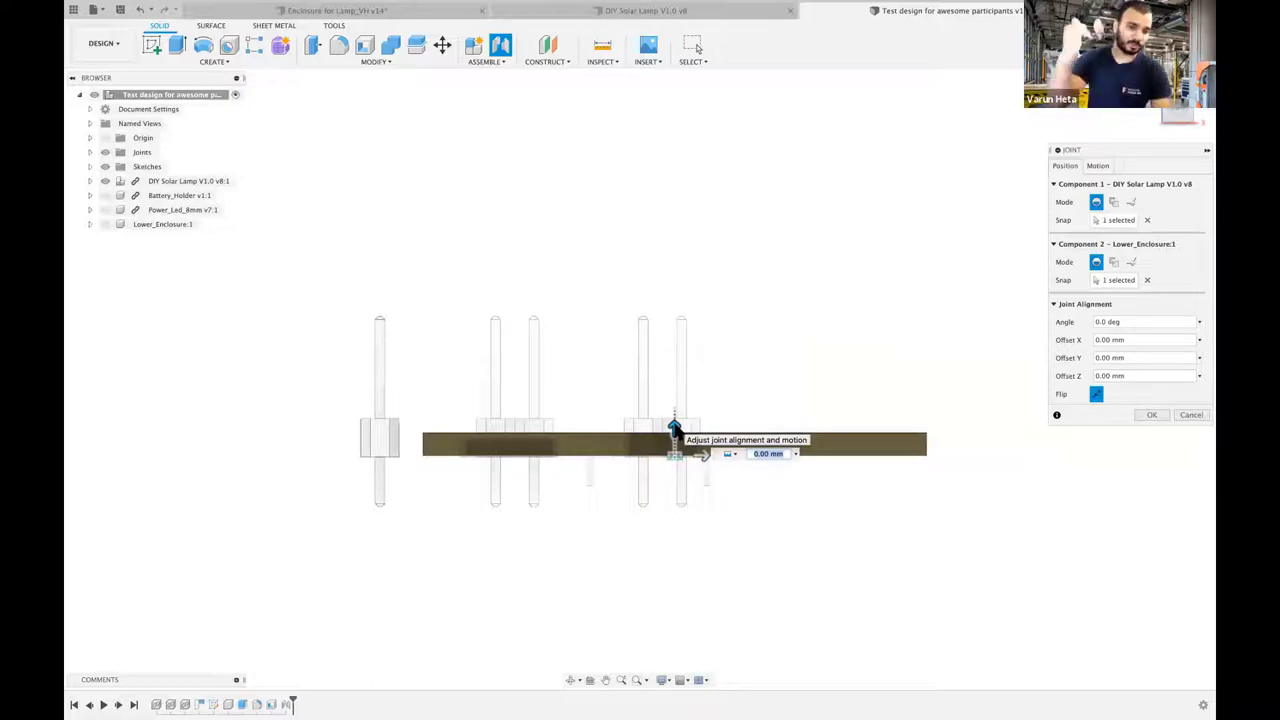
text(300)
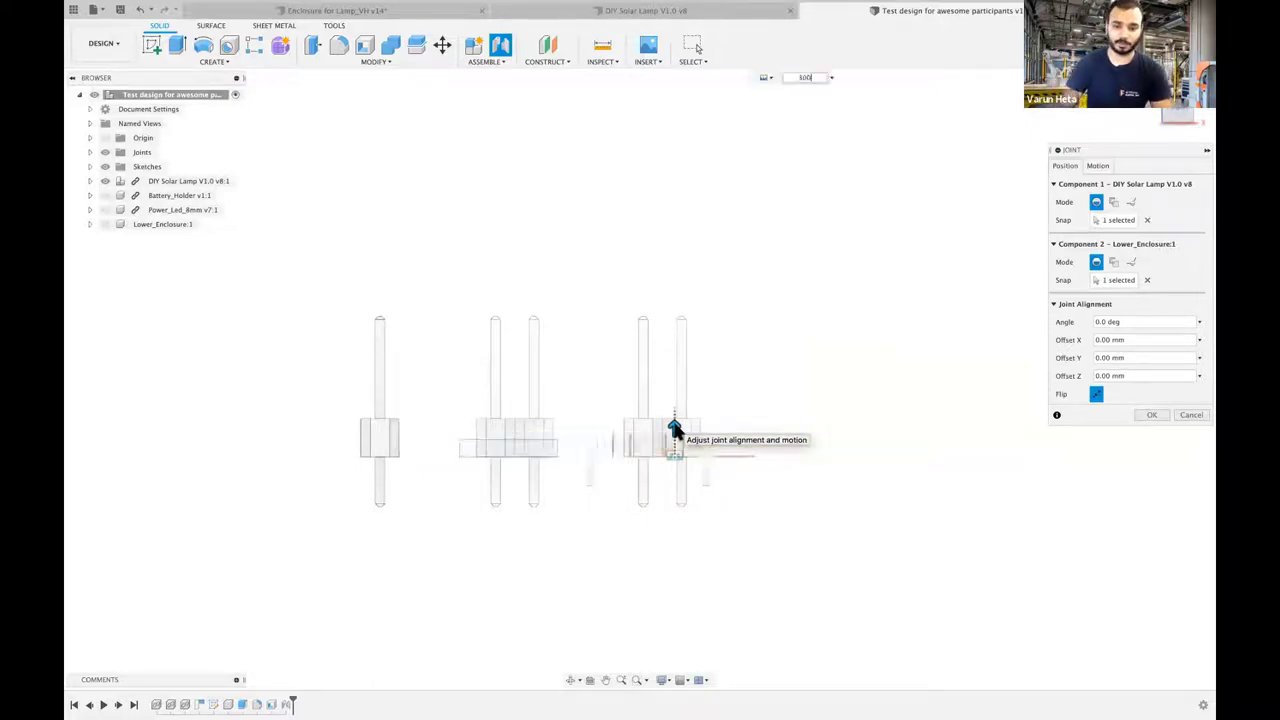
key(BackSpace)
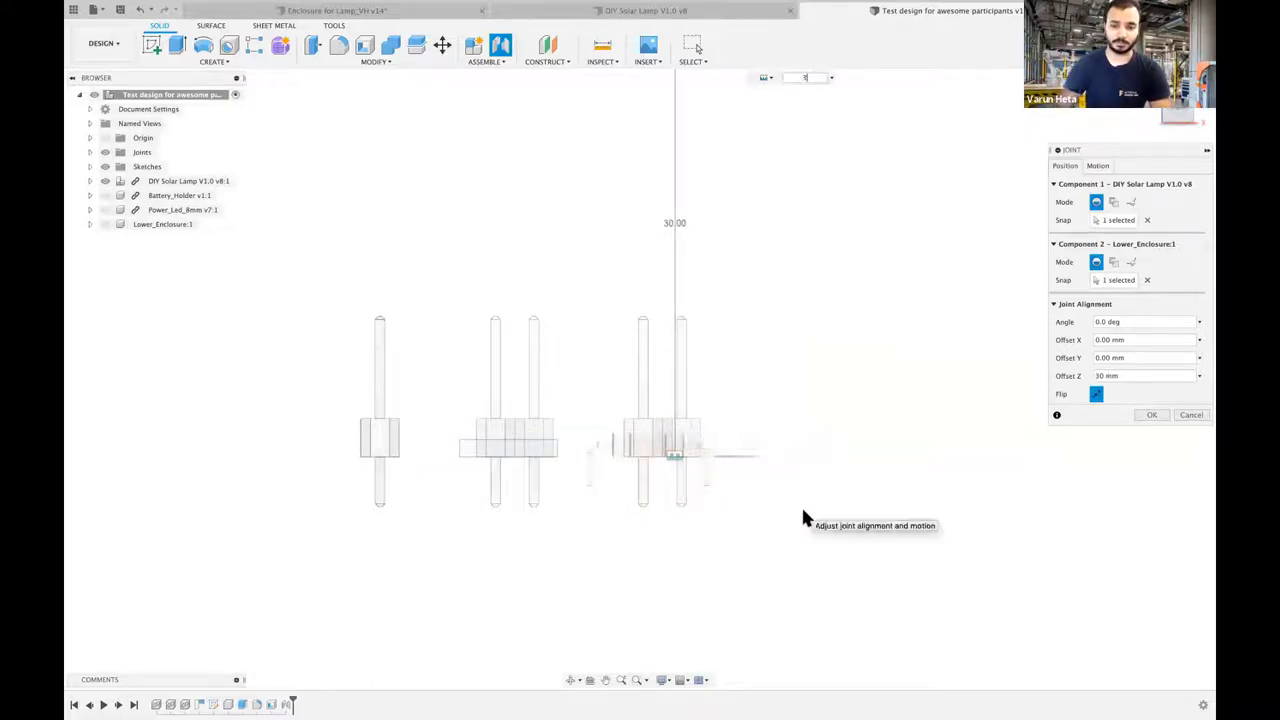
key(BackSpace)
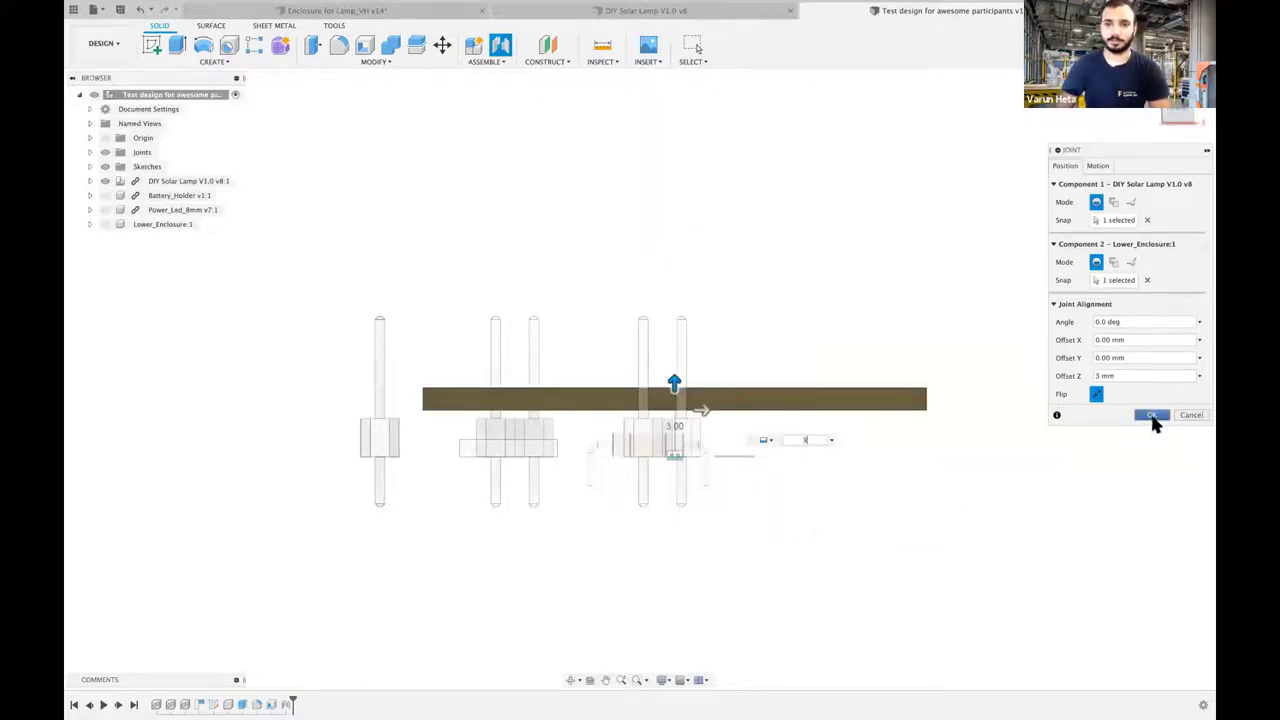
click(1152, 416)
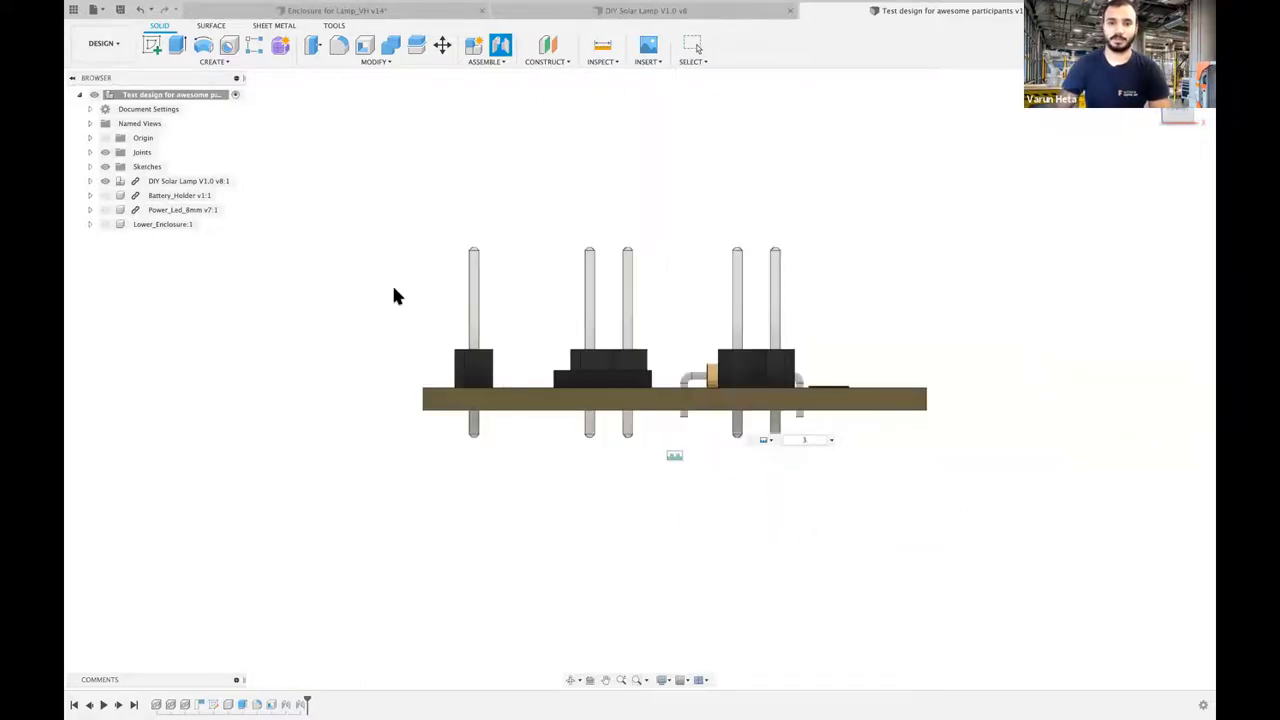
- Show Lower_Enclosure and the battery holder again and check how the components are laid out inside the enclosure
click(106, 224)
scroll(443, 266, down, 5)
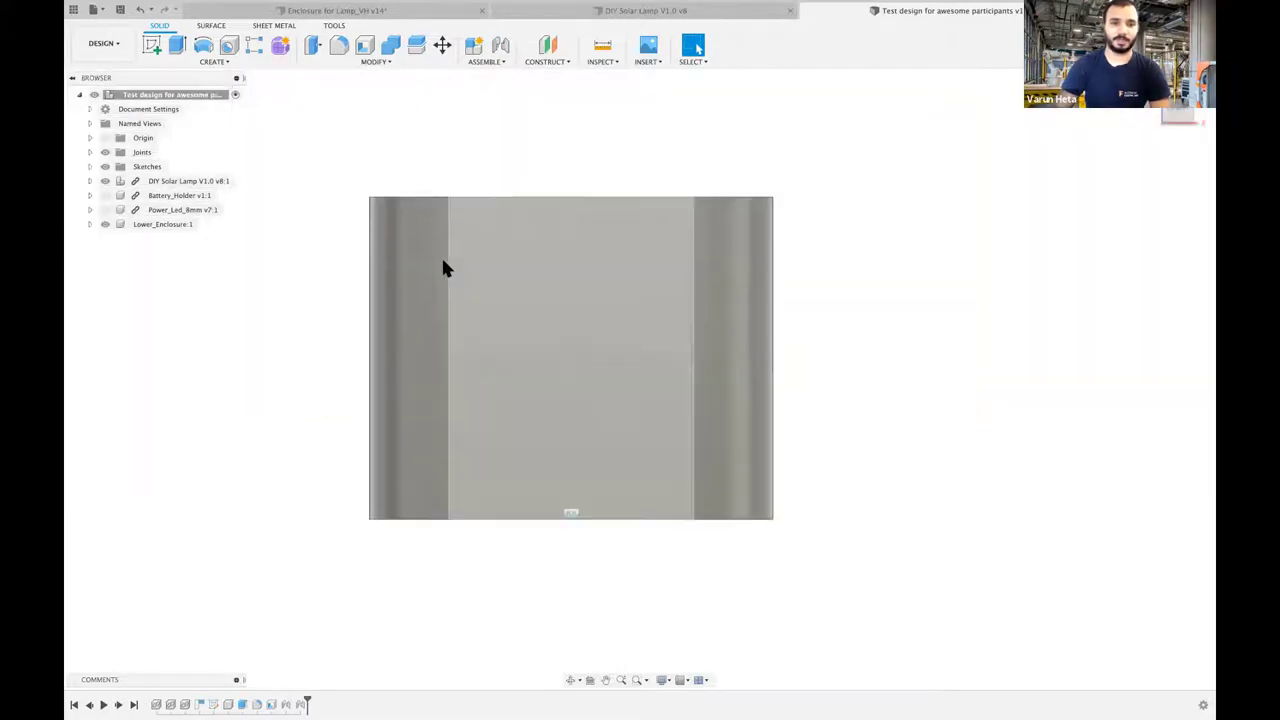
scroll(443, 260, up, 3)
shift+scroll(443, 260, up, 5)
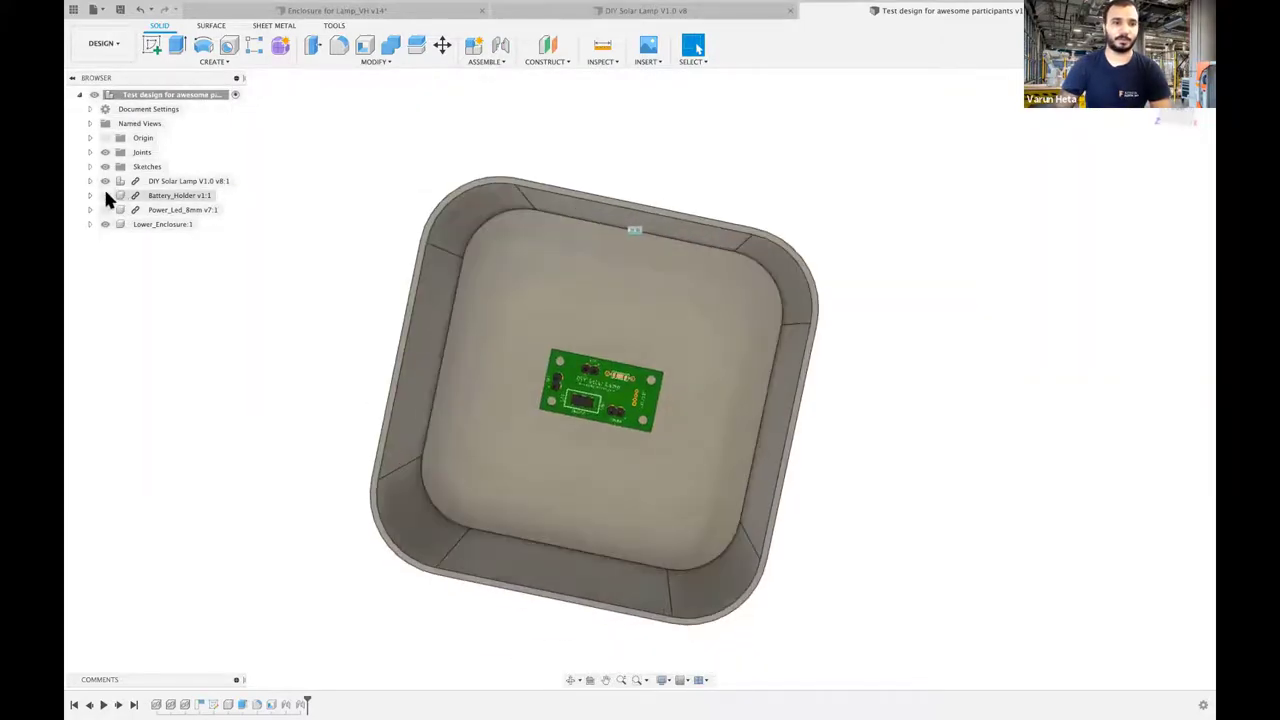
click(105, 194)
shift+scroll(334, 414, up, 5)
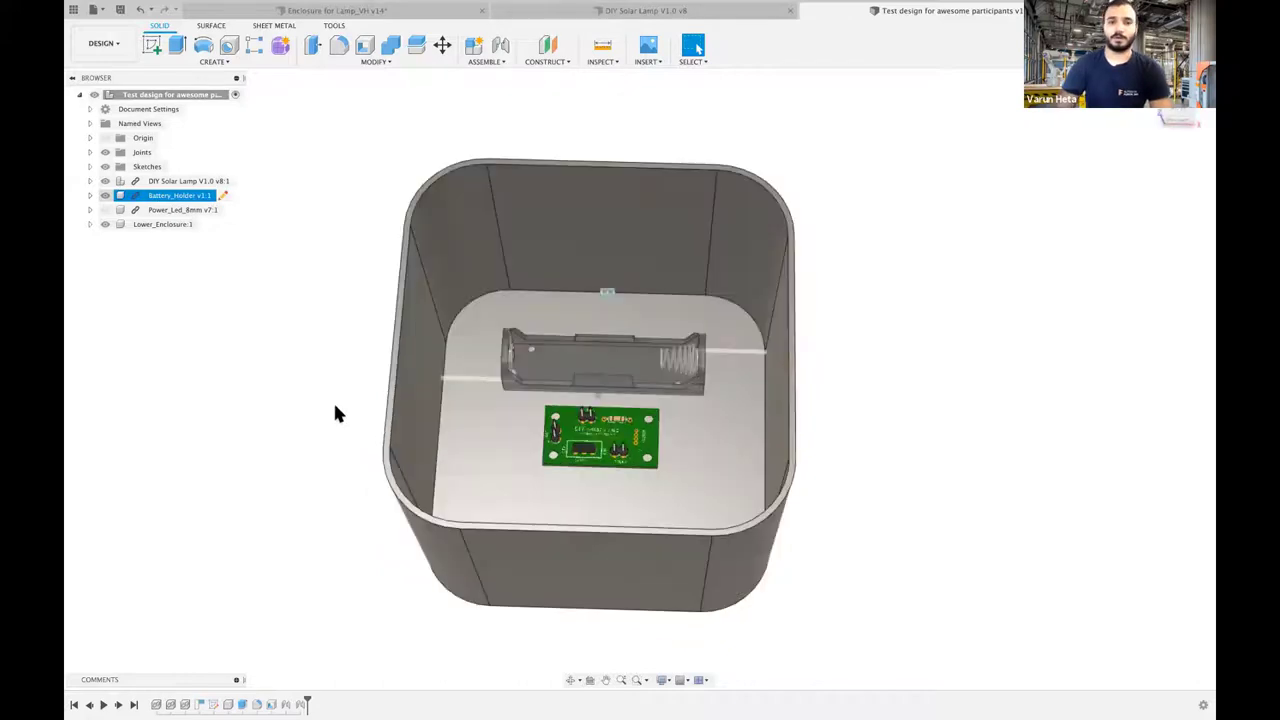
shift+scroll(335, 413, down, 5)
click(928, 366)
shift+scroll(928, 366, up, 5)
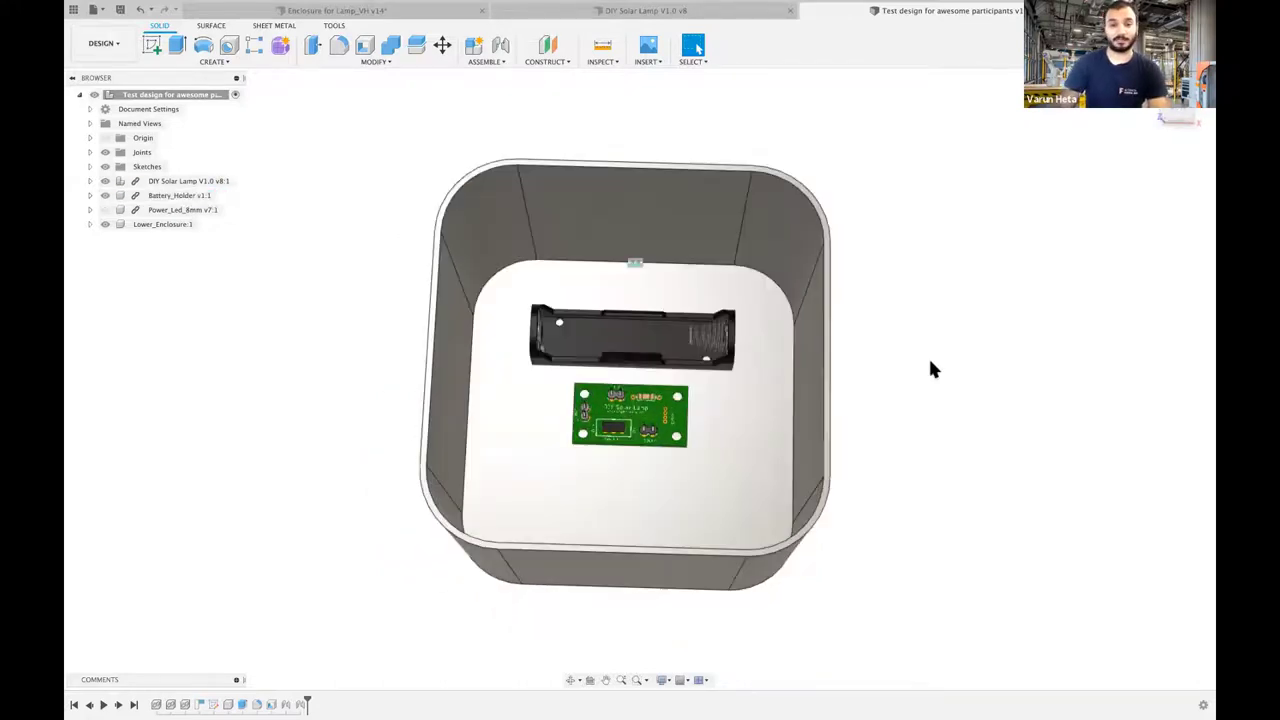
shift+scroll(930, 366, down, 5)
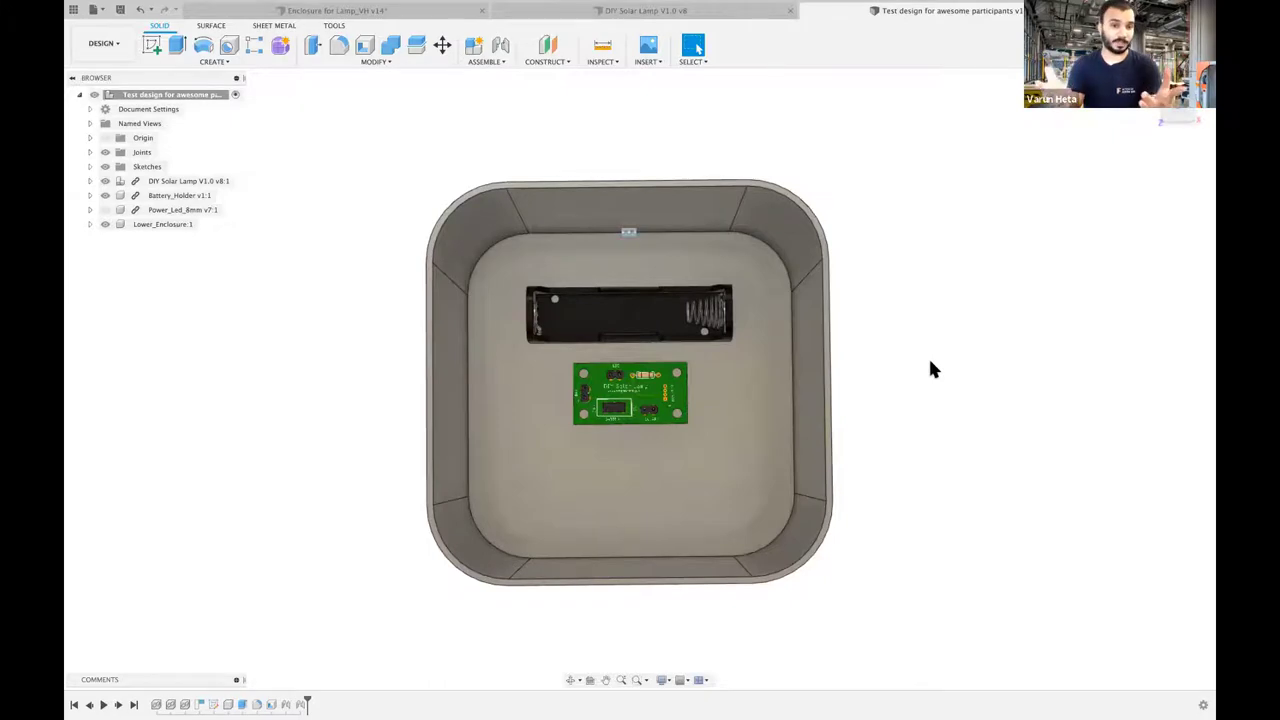
- Start a sketch on the enclosure's inner floor and project the battery holder and circuit board bodies into it
click(722, 456)
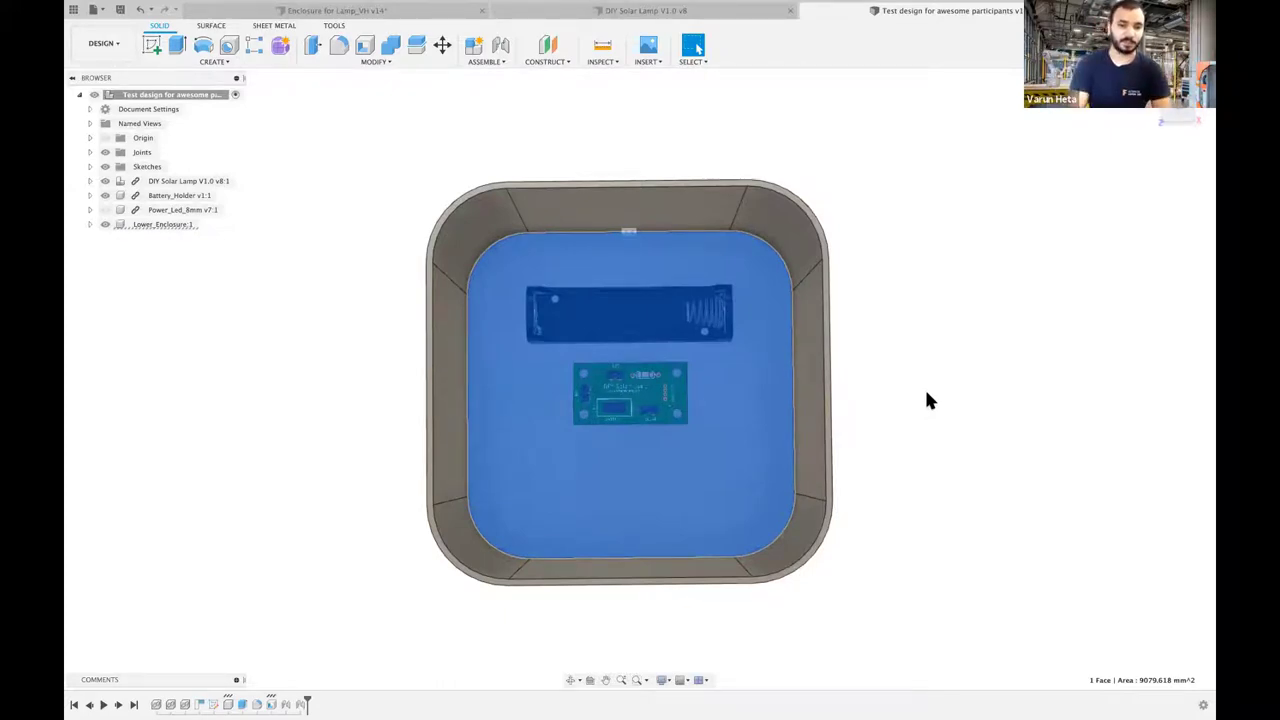
click(928, 400)
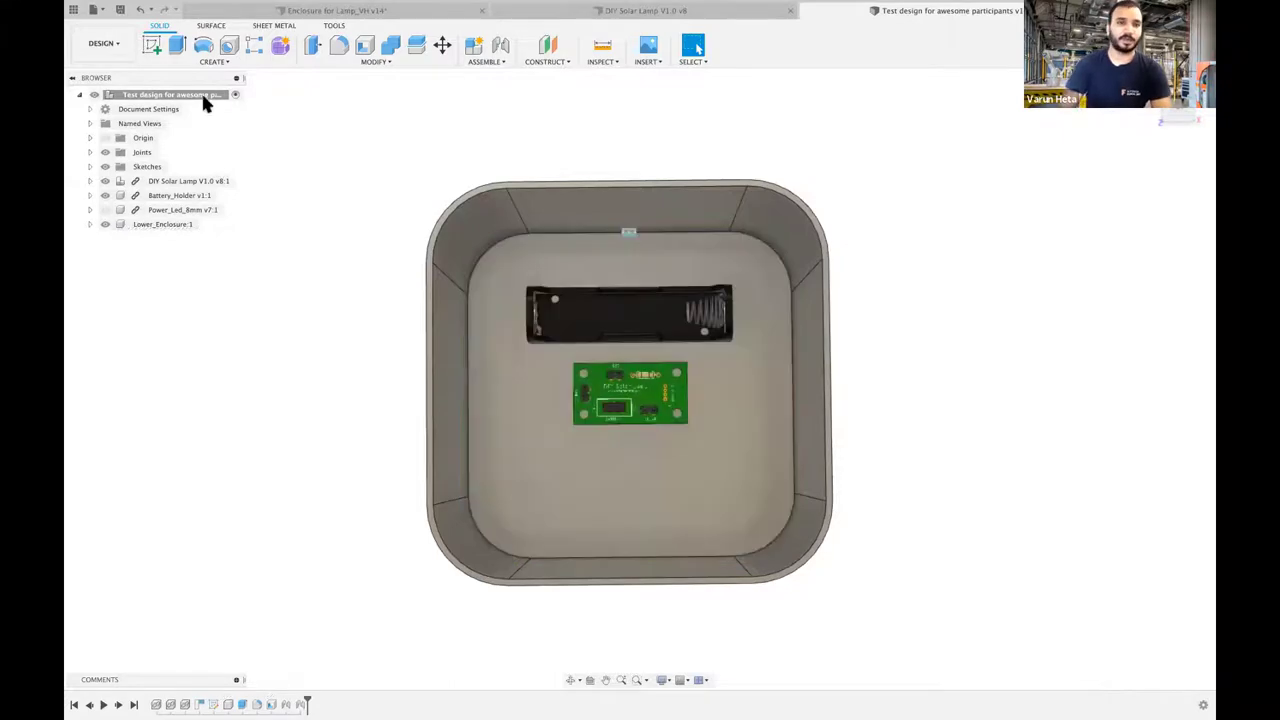
click(153, 50)
click(563, 446)
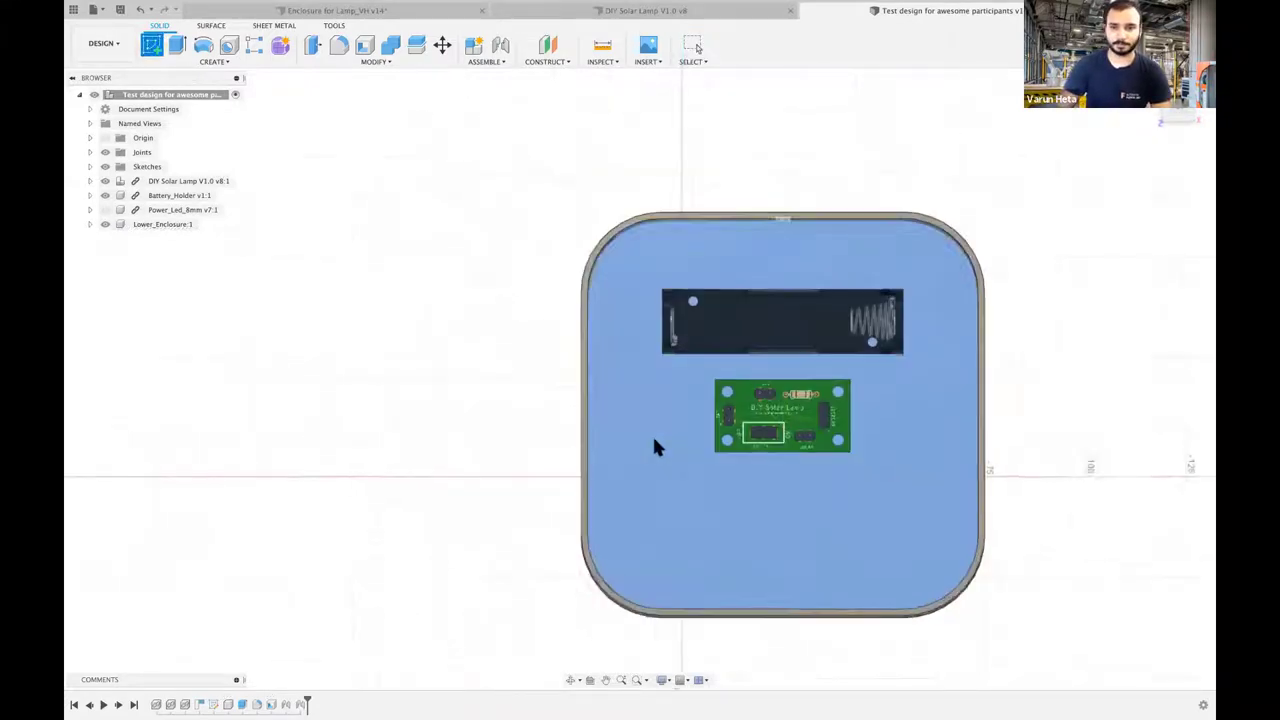
click(655, 447)
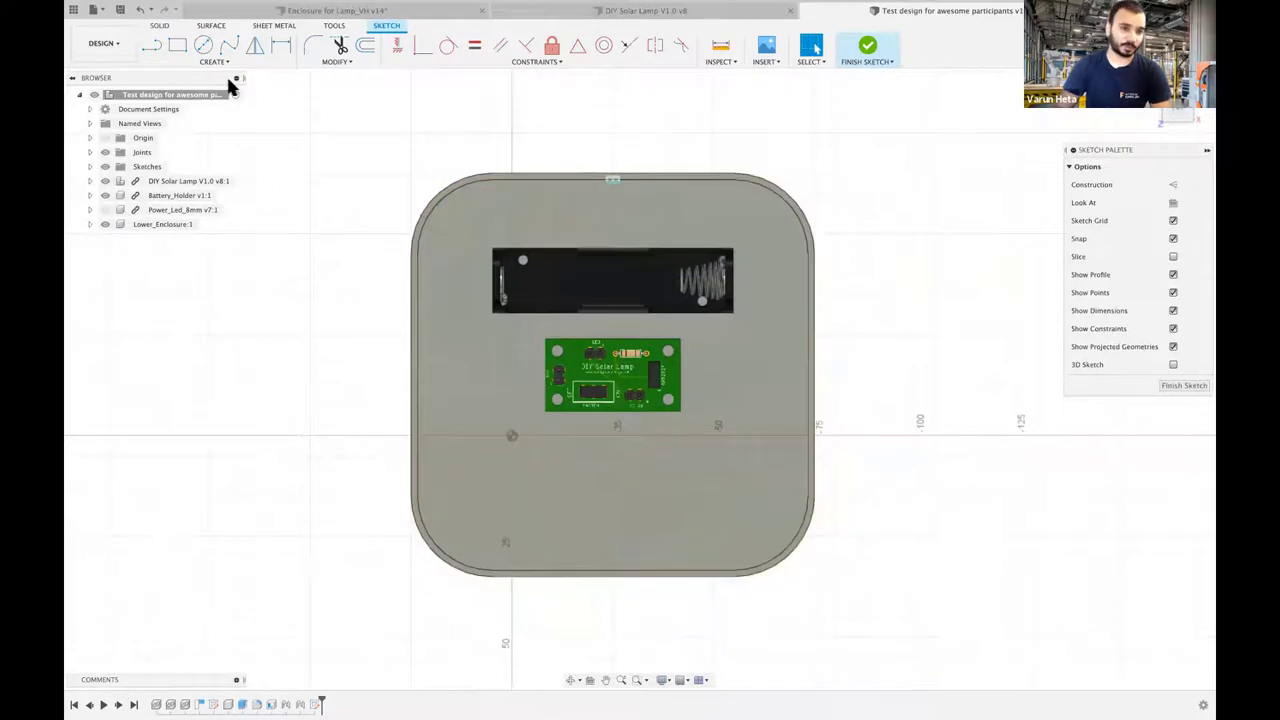
click(218, 61)
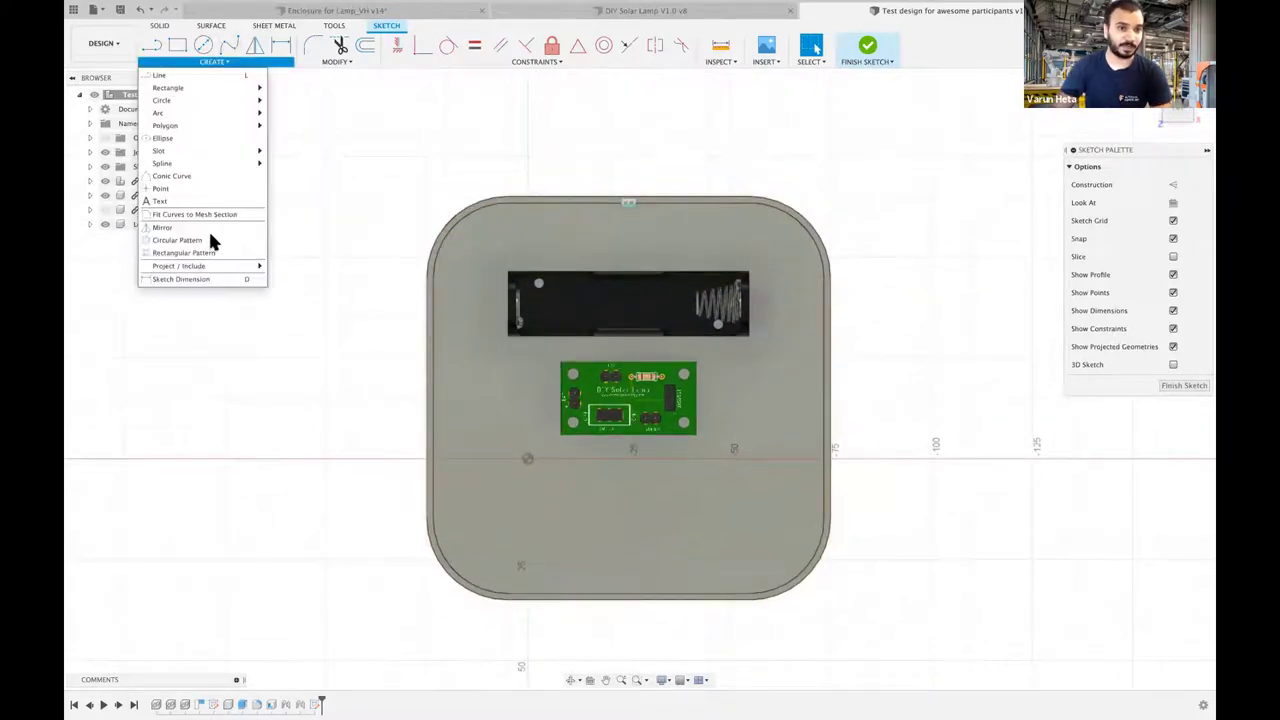
mouse_move(200, 265)
click(293, 265)
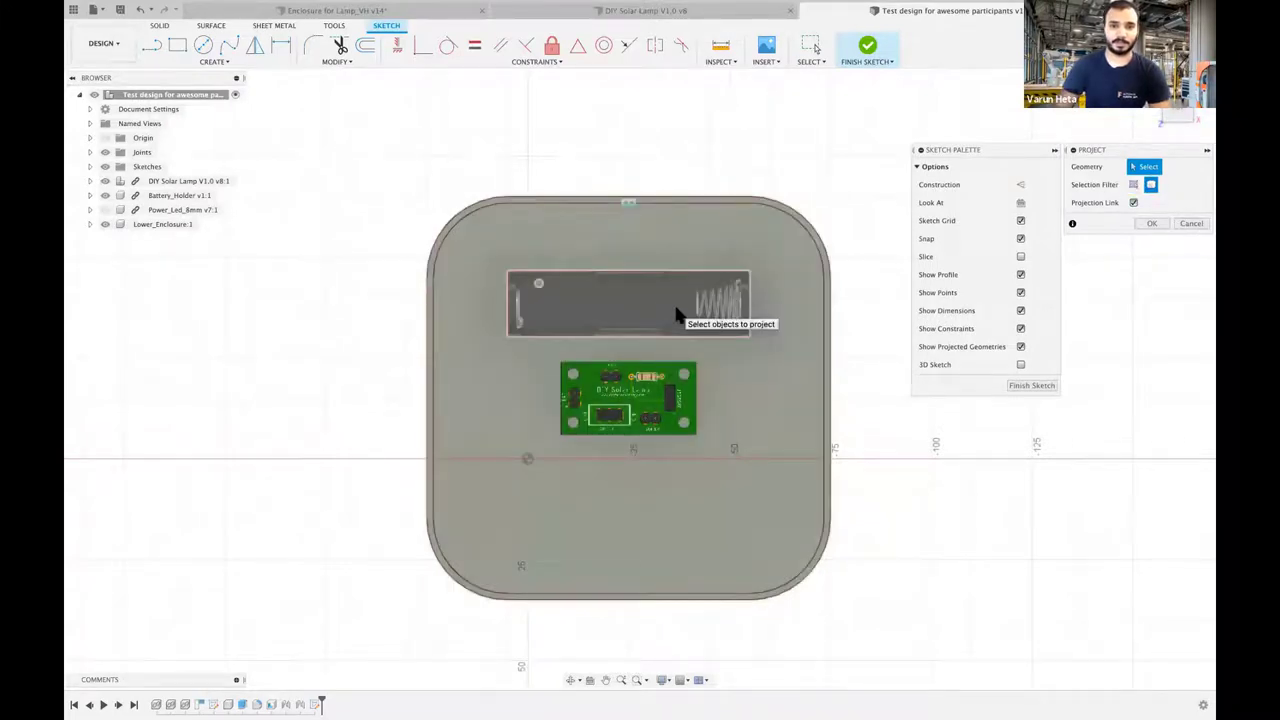
click(677, 316)
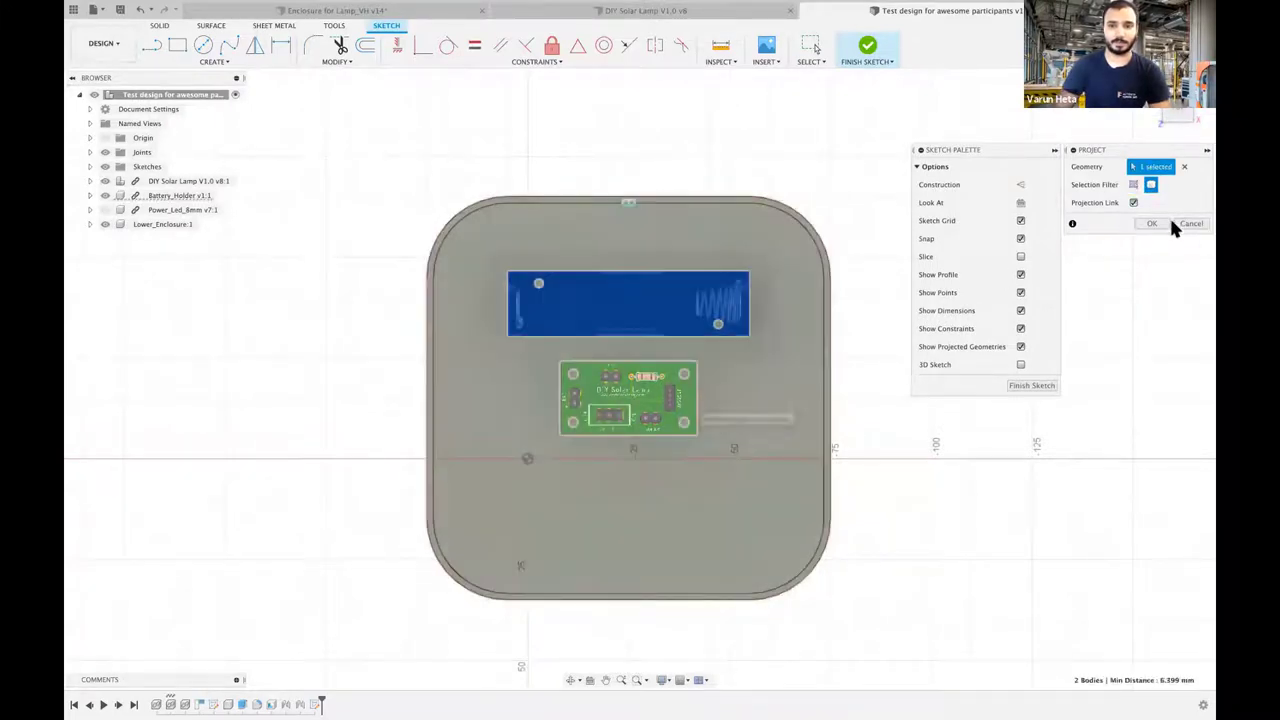
click(1160, 224)
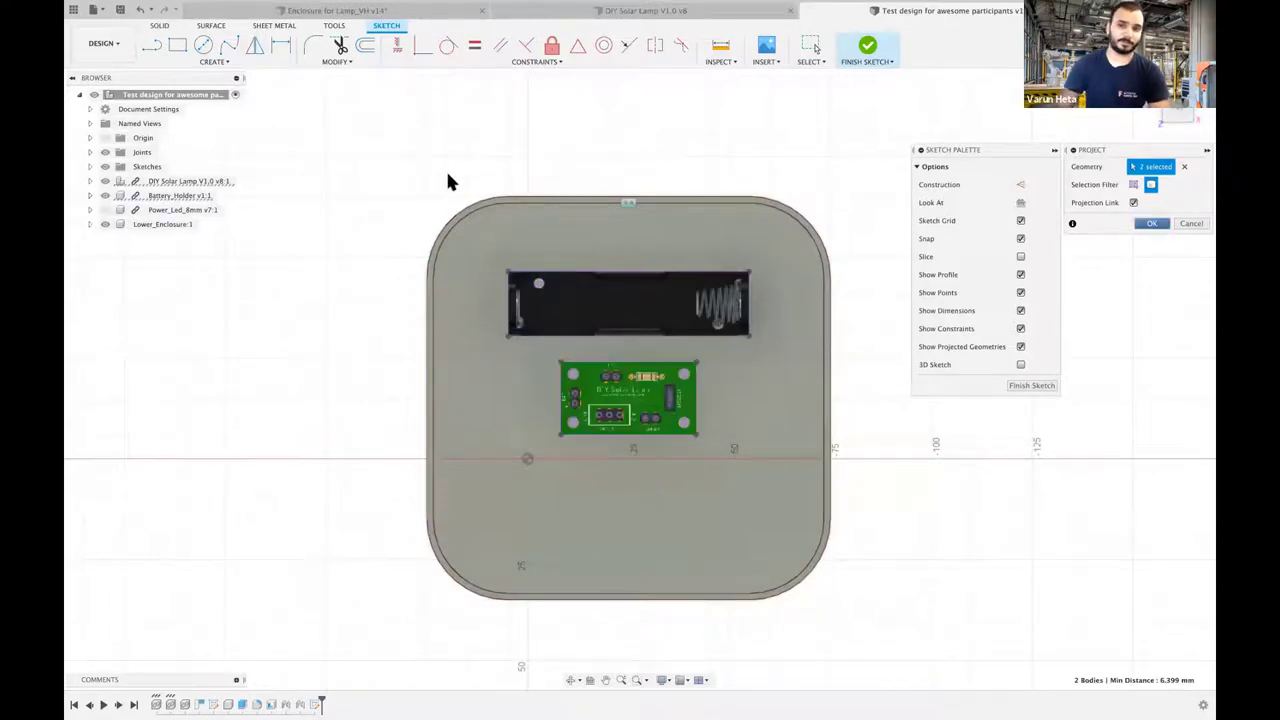
key(Return)
- Accept the projection, then hide the battery holder and the DIY Solar Lamp circuit board, leaving only Lower_Enclosure shown
click(115, 194)
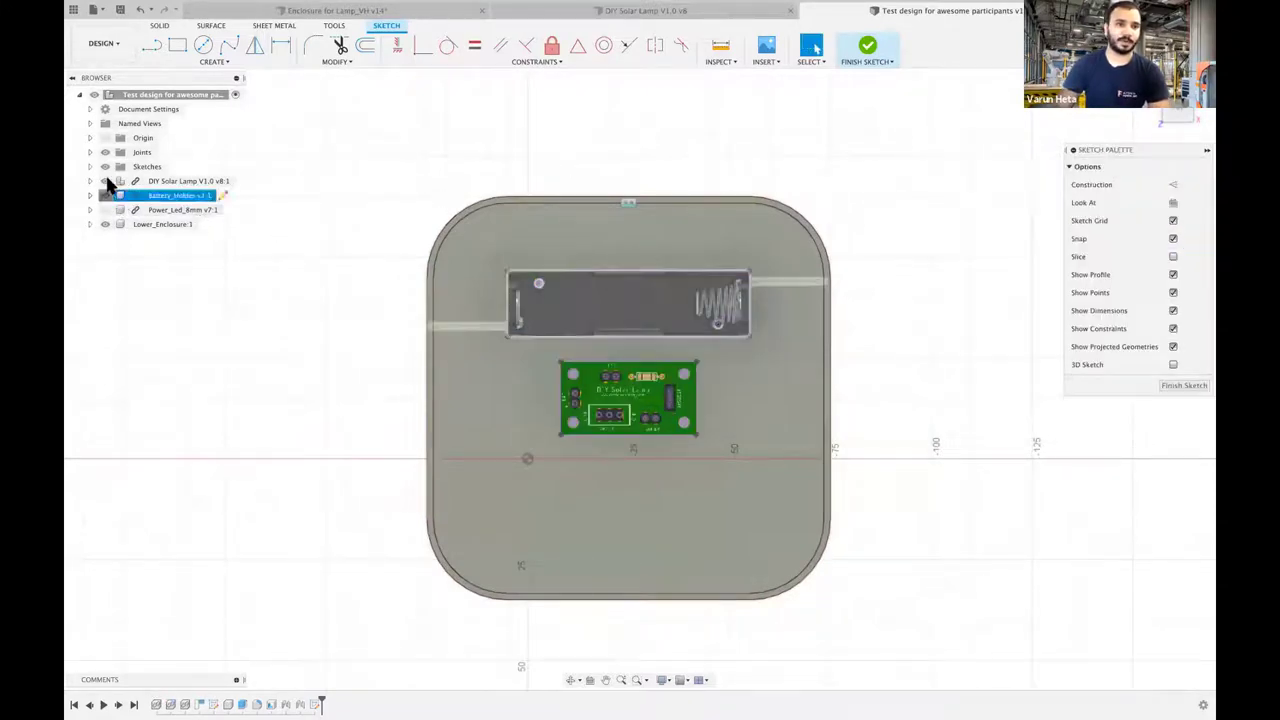
click(105, 195)
click(105, 181)
click(185, 224)
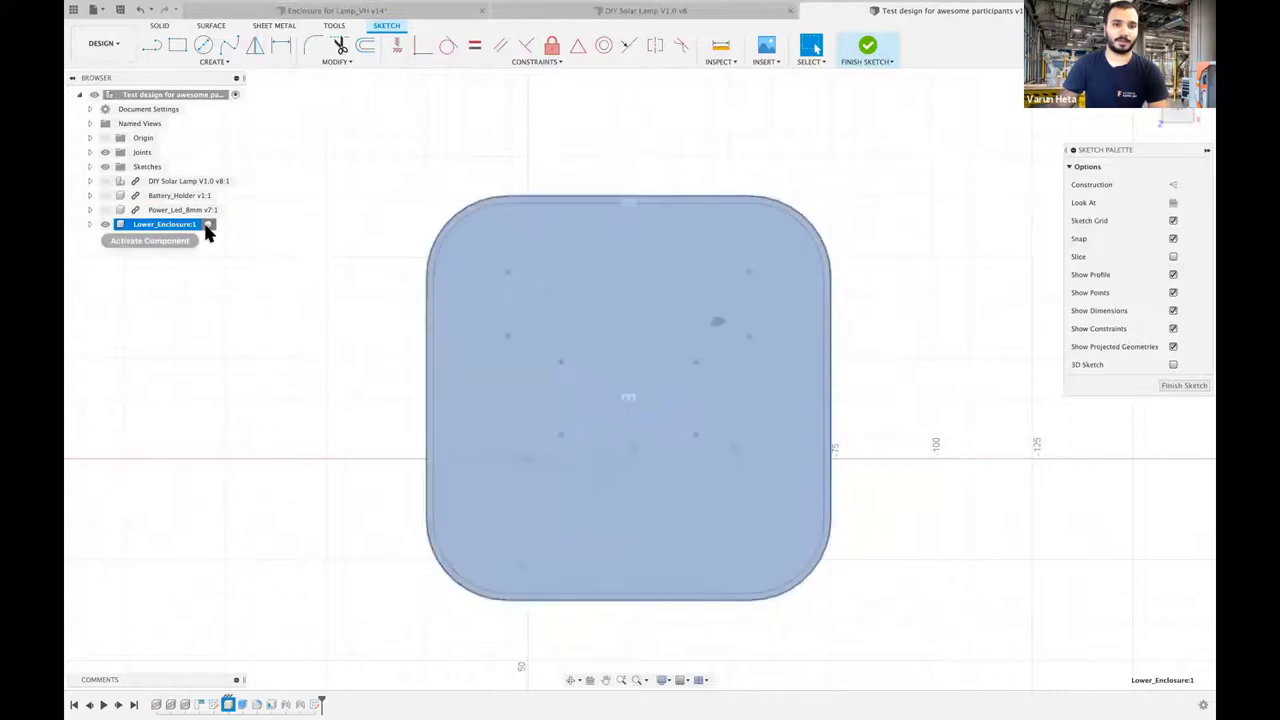
click(207, 225)
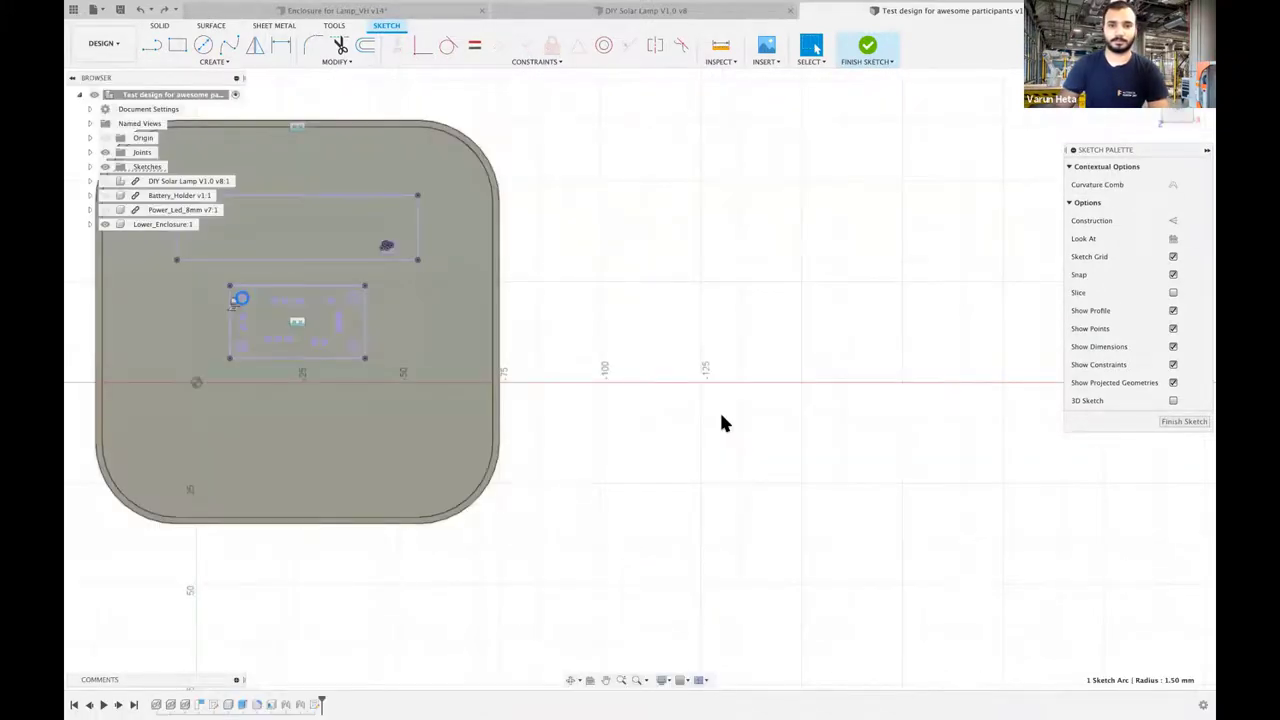
- Offset the battery holder's projected rectangular outline outward by 0.5 mm
scroll(722, 416, left, 5)
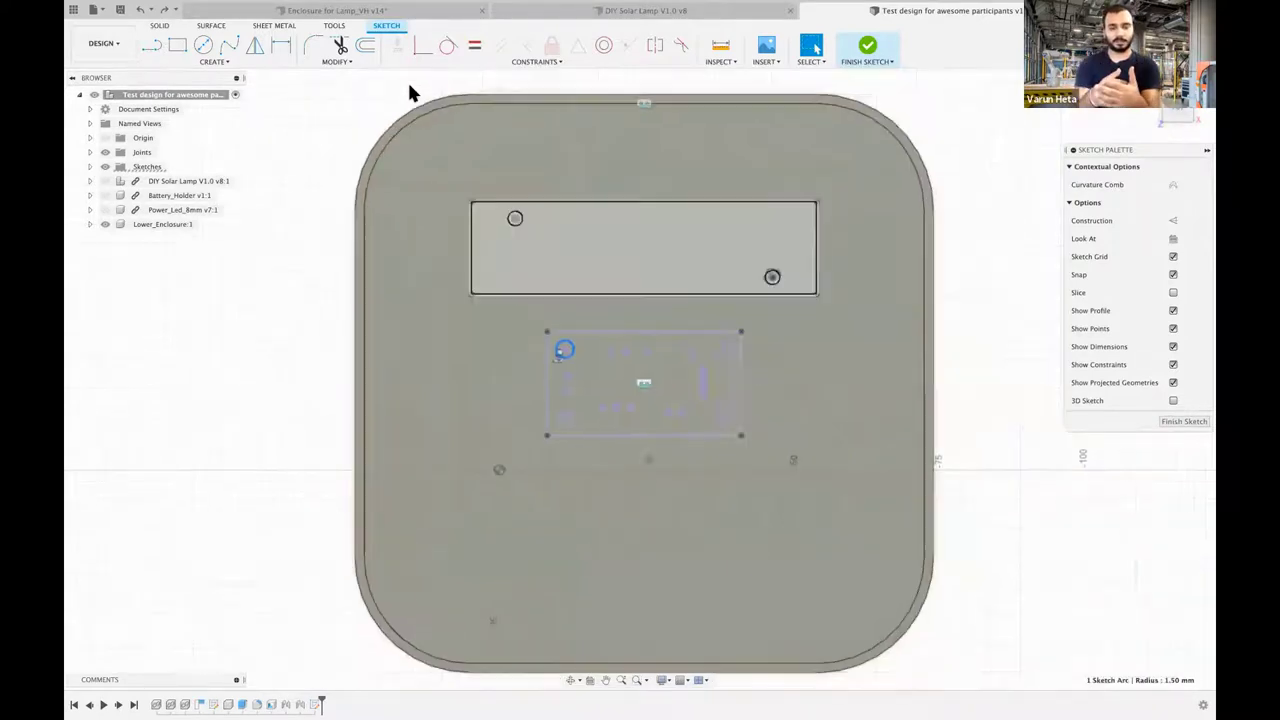
key(Escape)
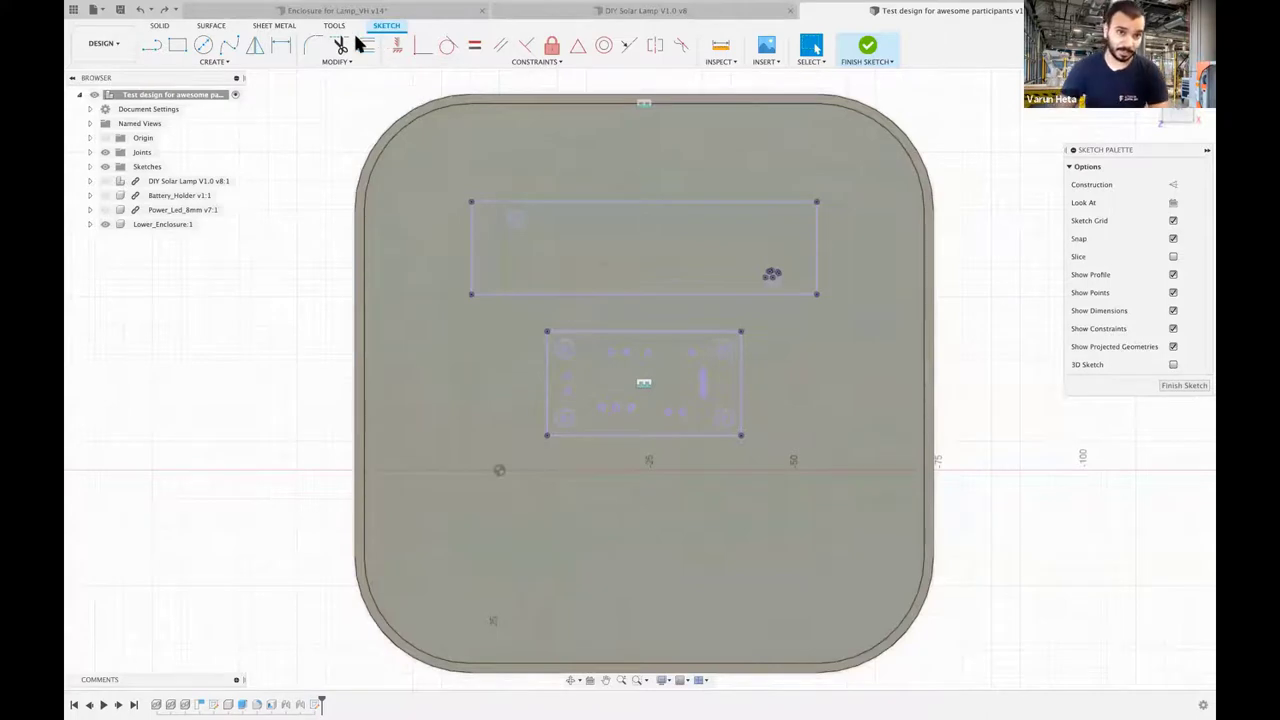
key(o)
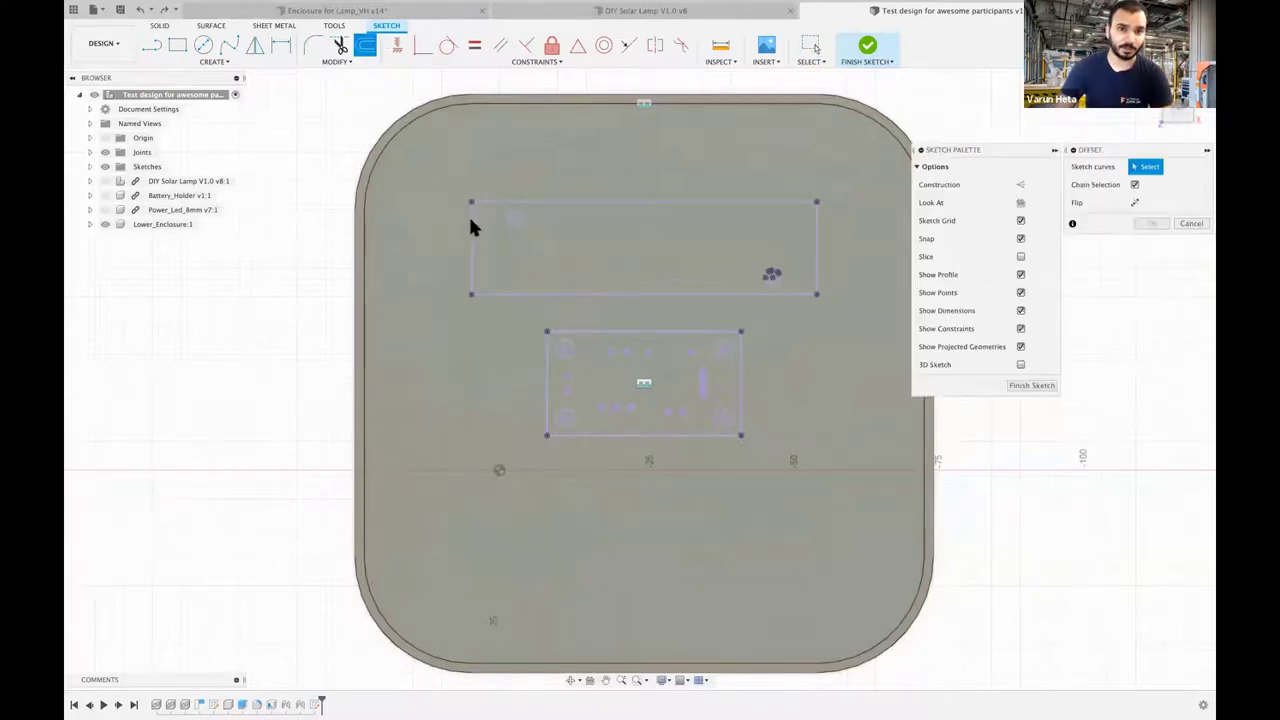
click(470, 219)
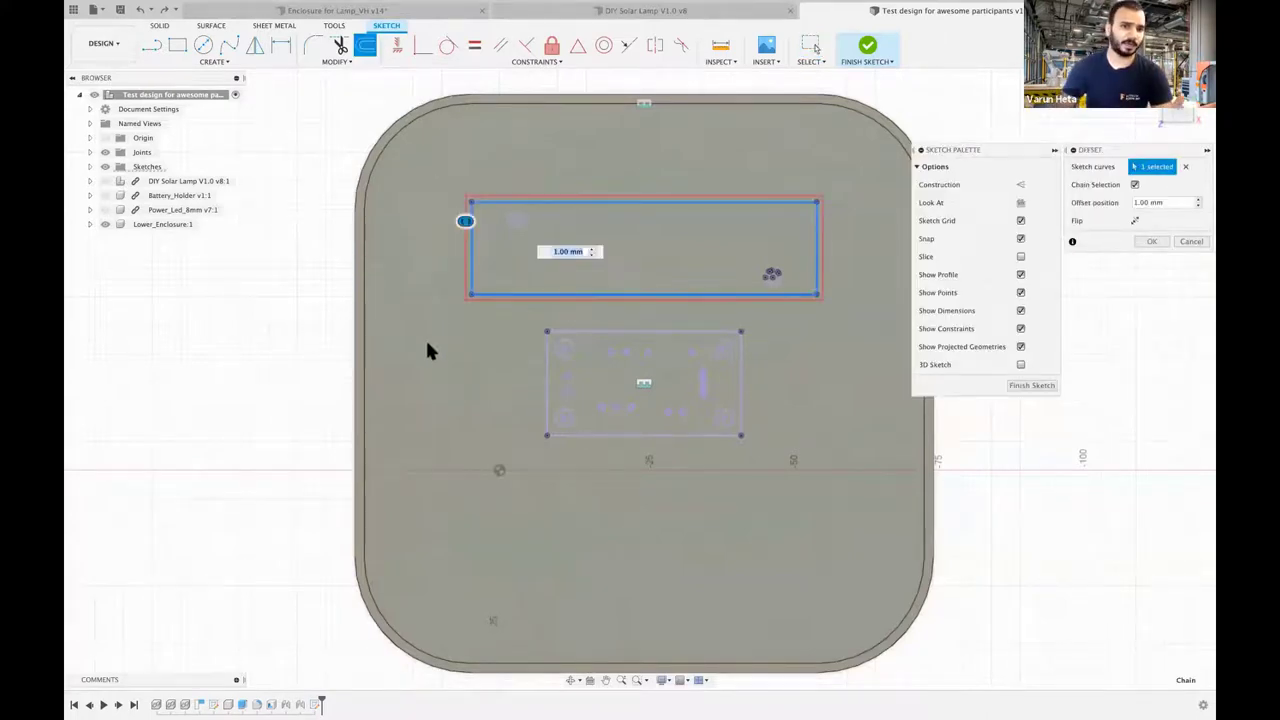
text(.5)
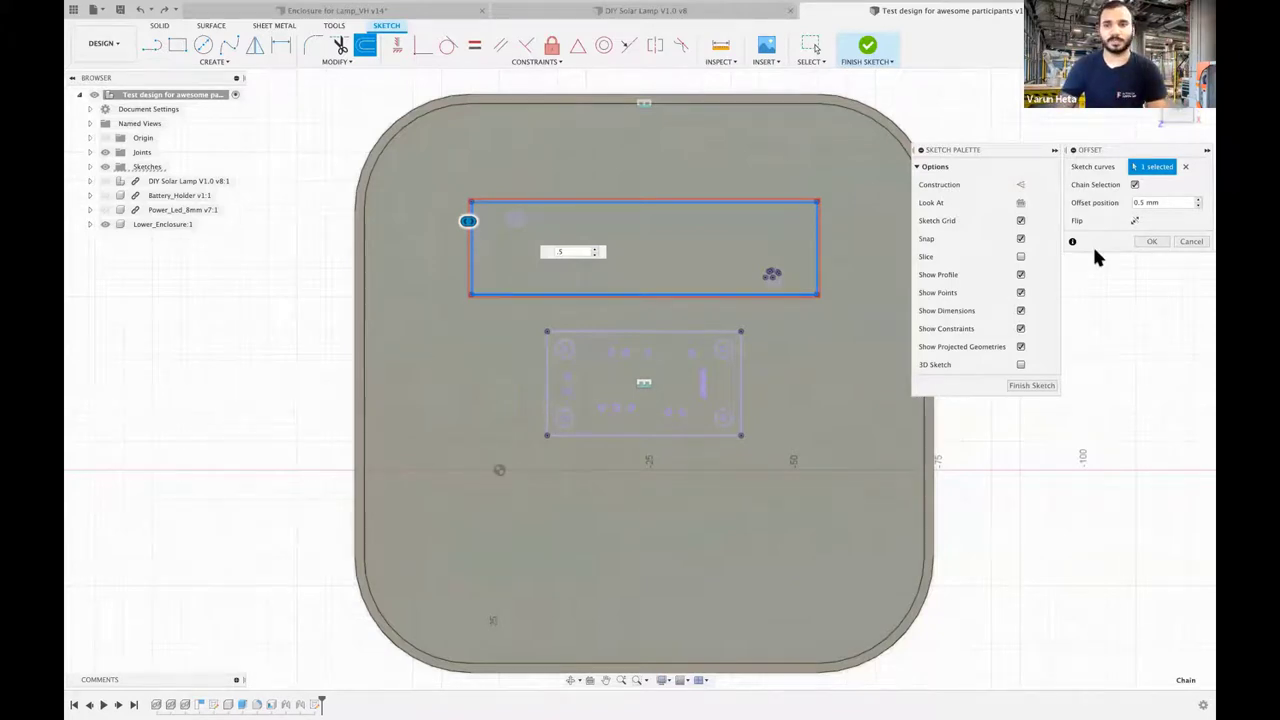
key(Escape)
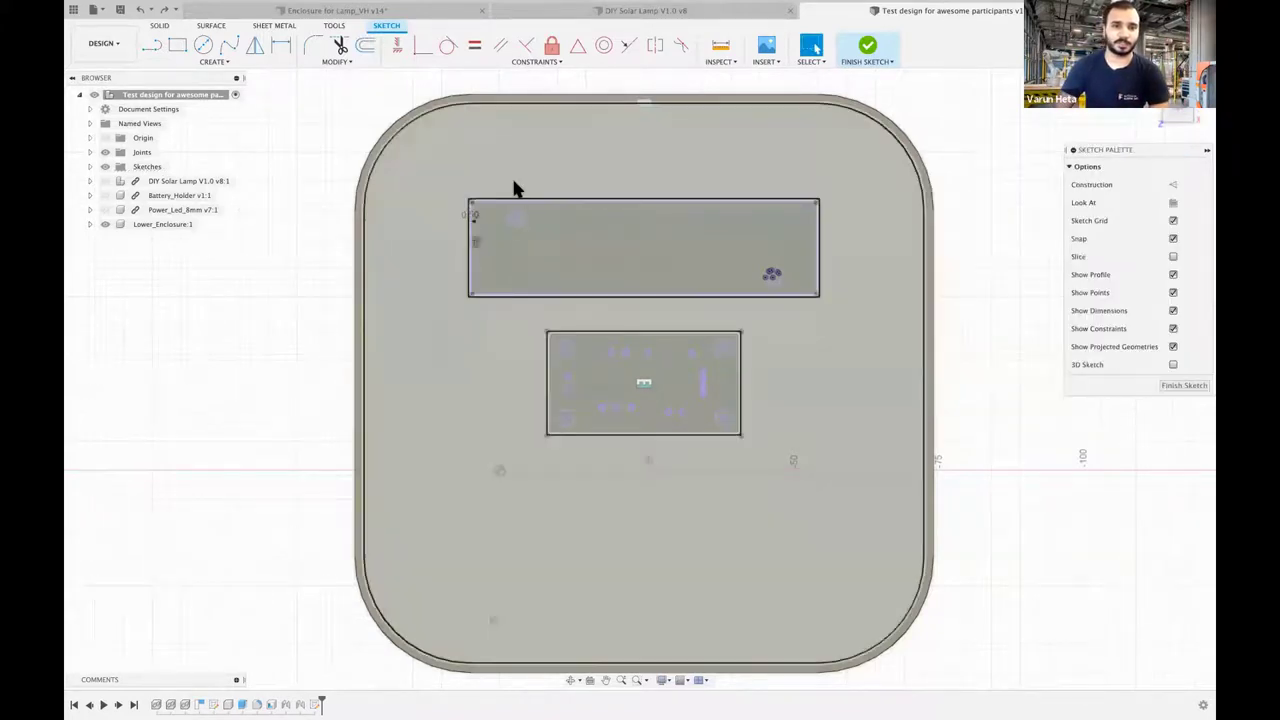
- Offset the circuit board's projected rectangular outline outward by 0.5 mm
scroll(544, 293, up, 3)
key(o)
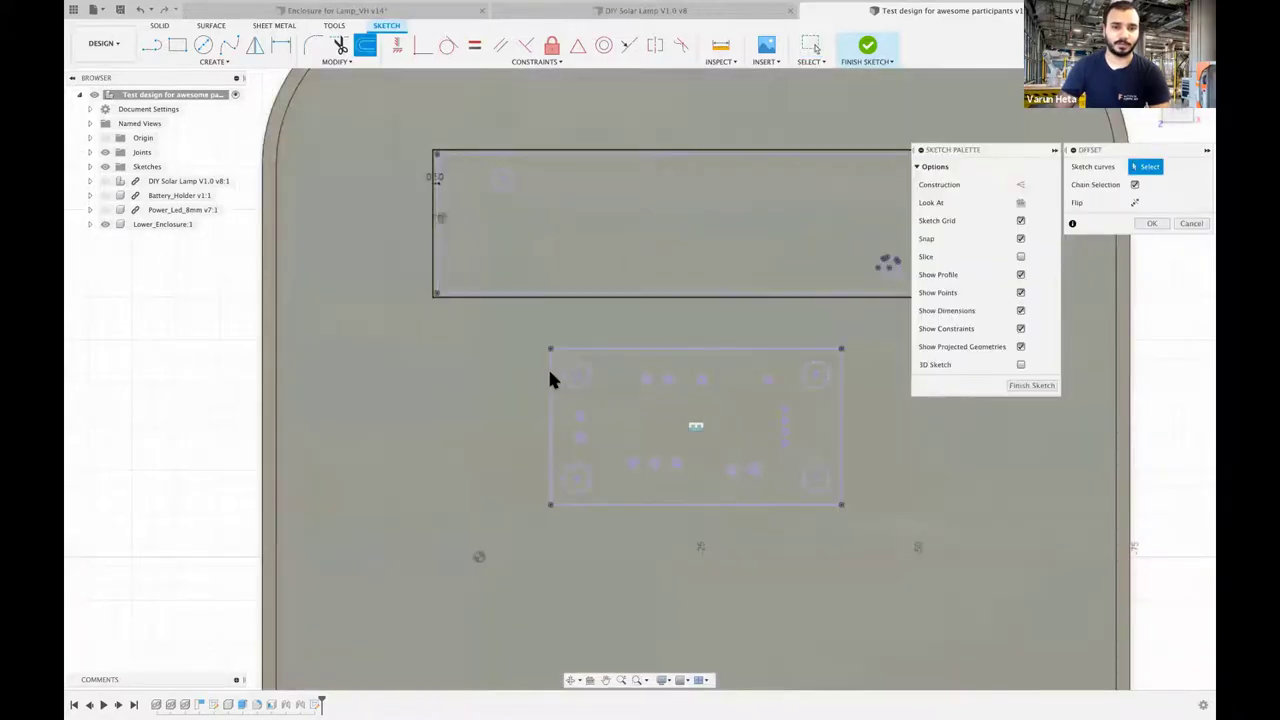
click(550, 379)
text(.5)
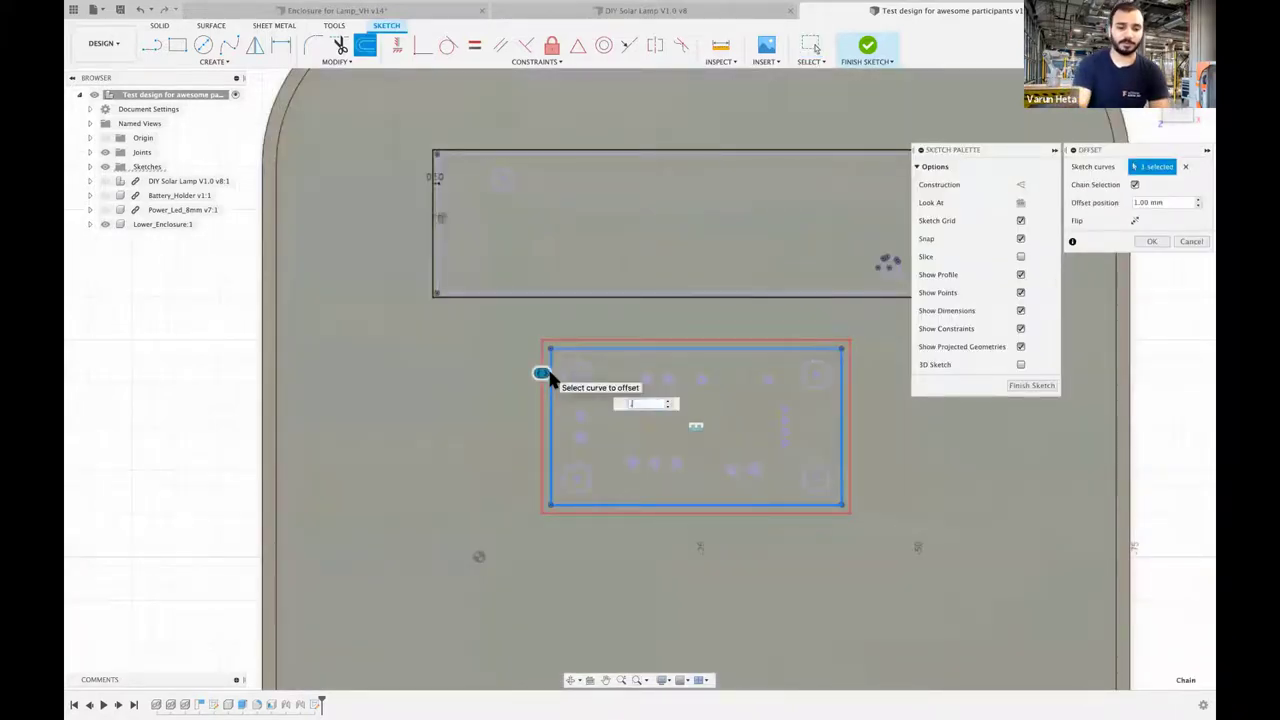
key(Return)
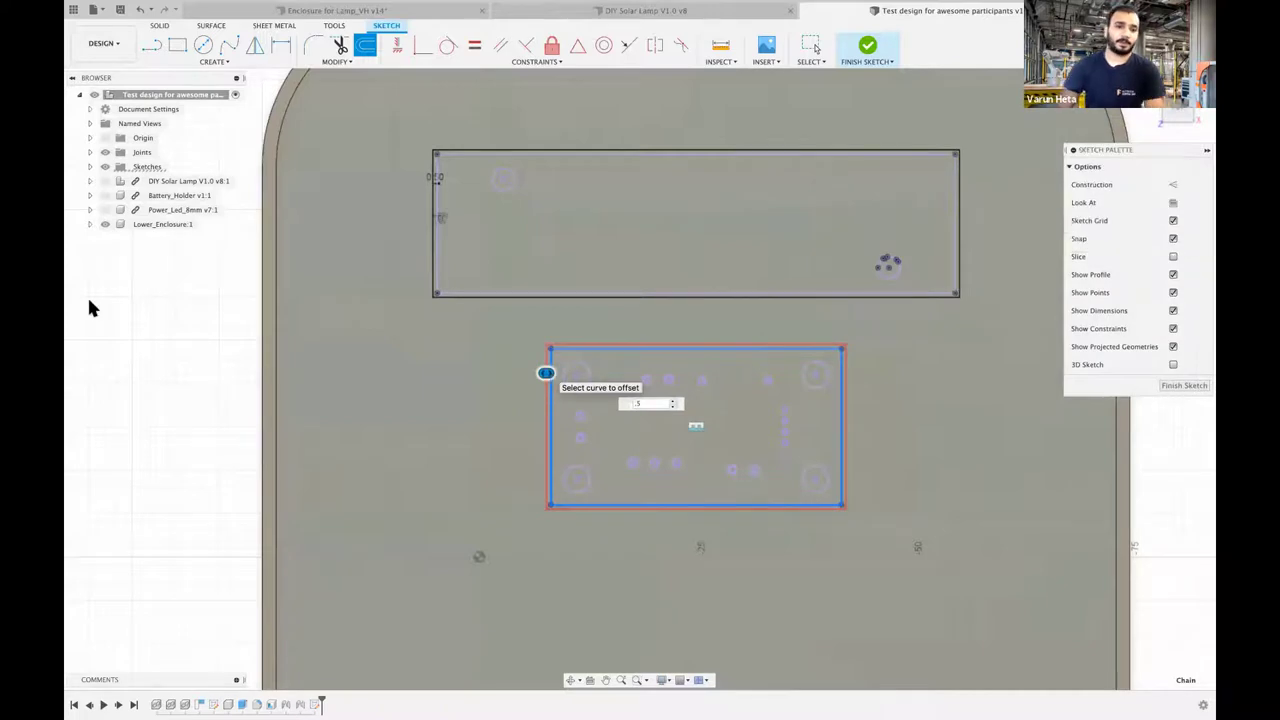
key(Escape)
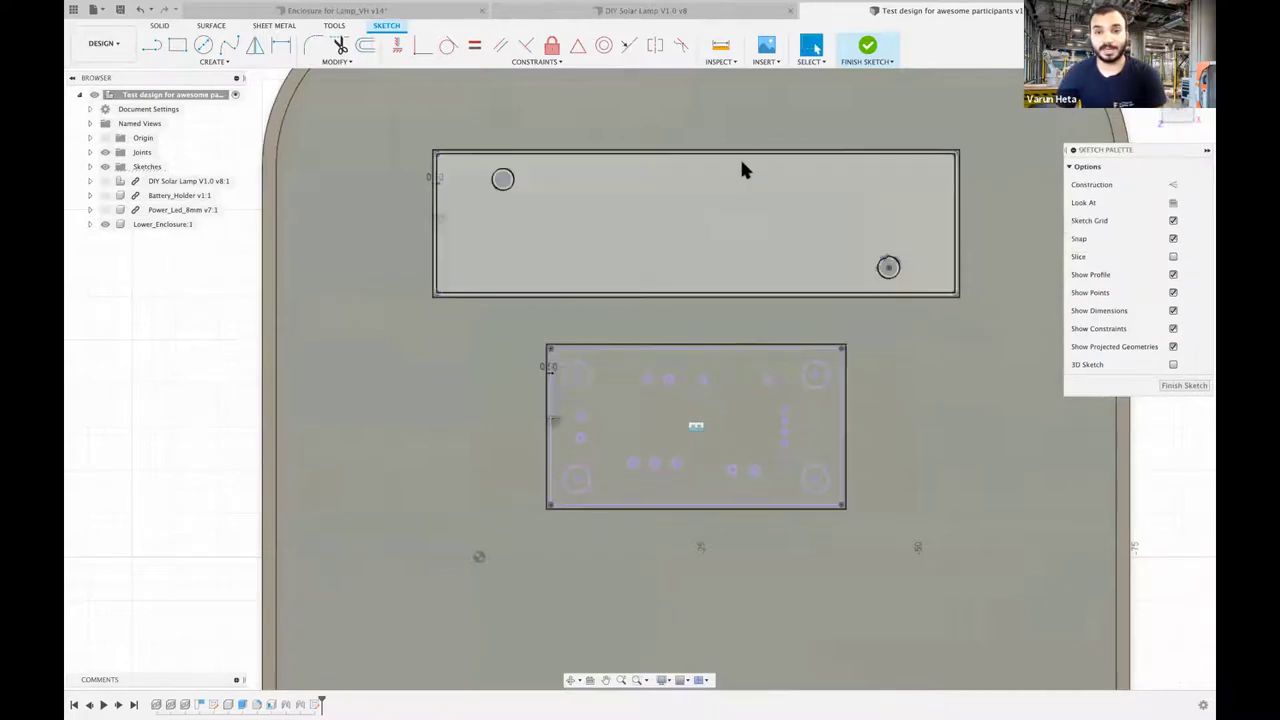
- Convert the projected inner rectangles of the battery holder and the circuit board to construction lines
click(617, 150)
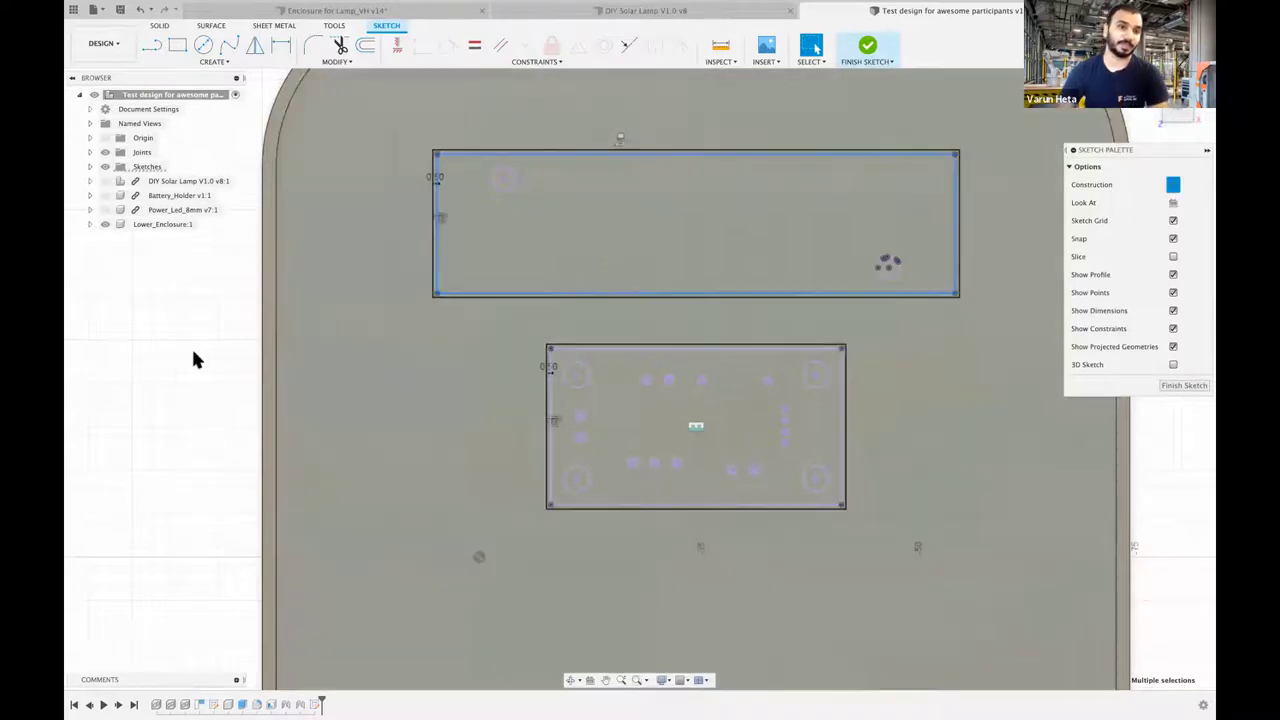
key(Escape)
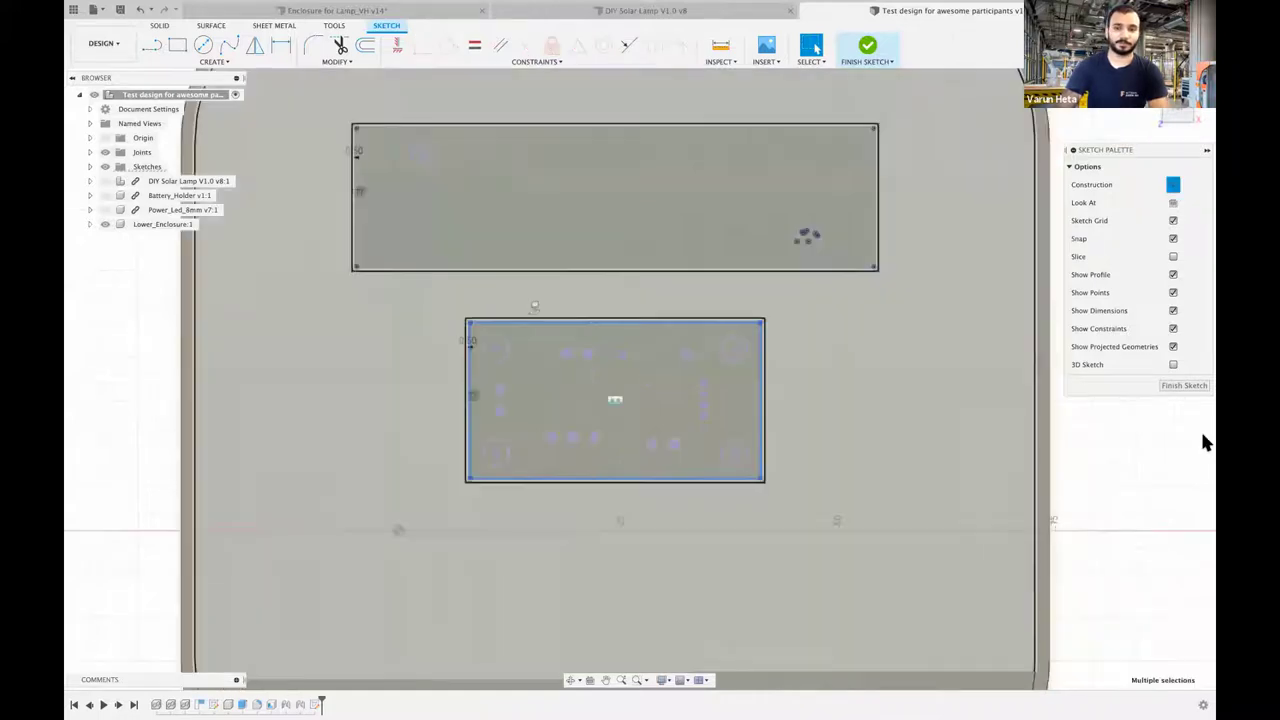
click(568, 412)
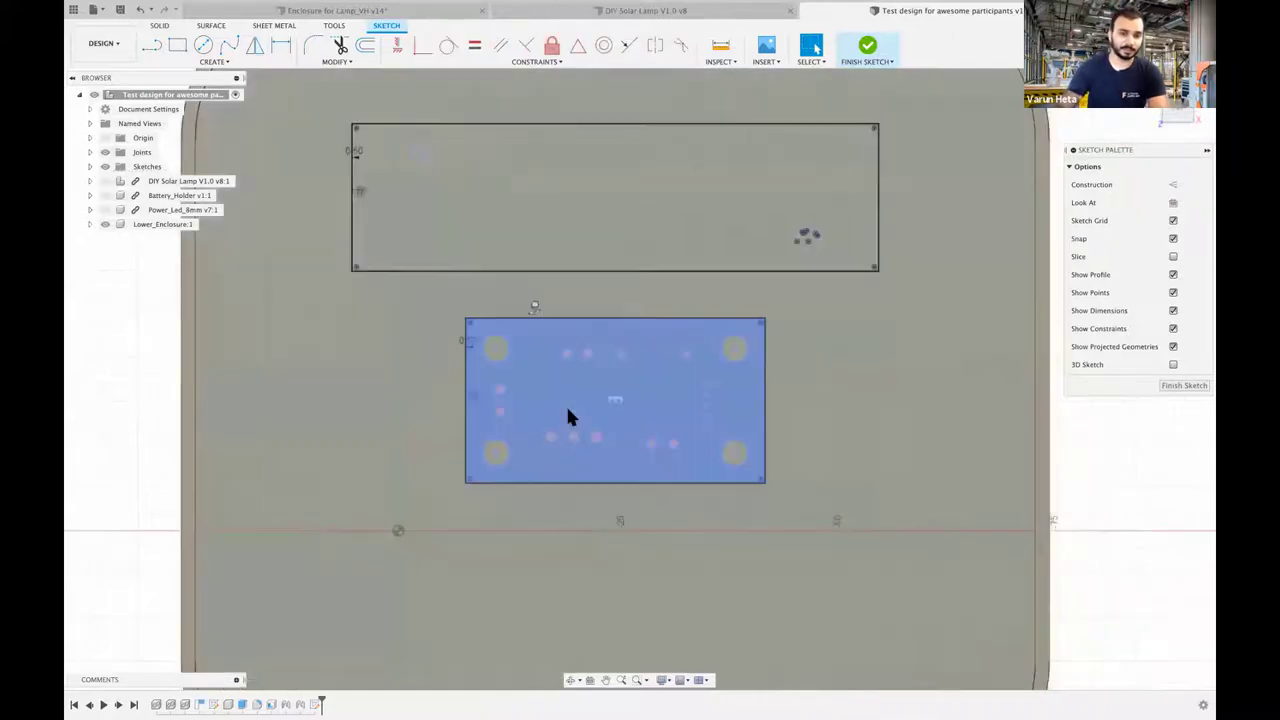
- Delete the small projected pin-hole circles inside the circuit board outline, keeping the four large corner mounting holes
scroll(568, 412, up, 4)
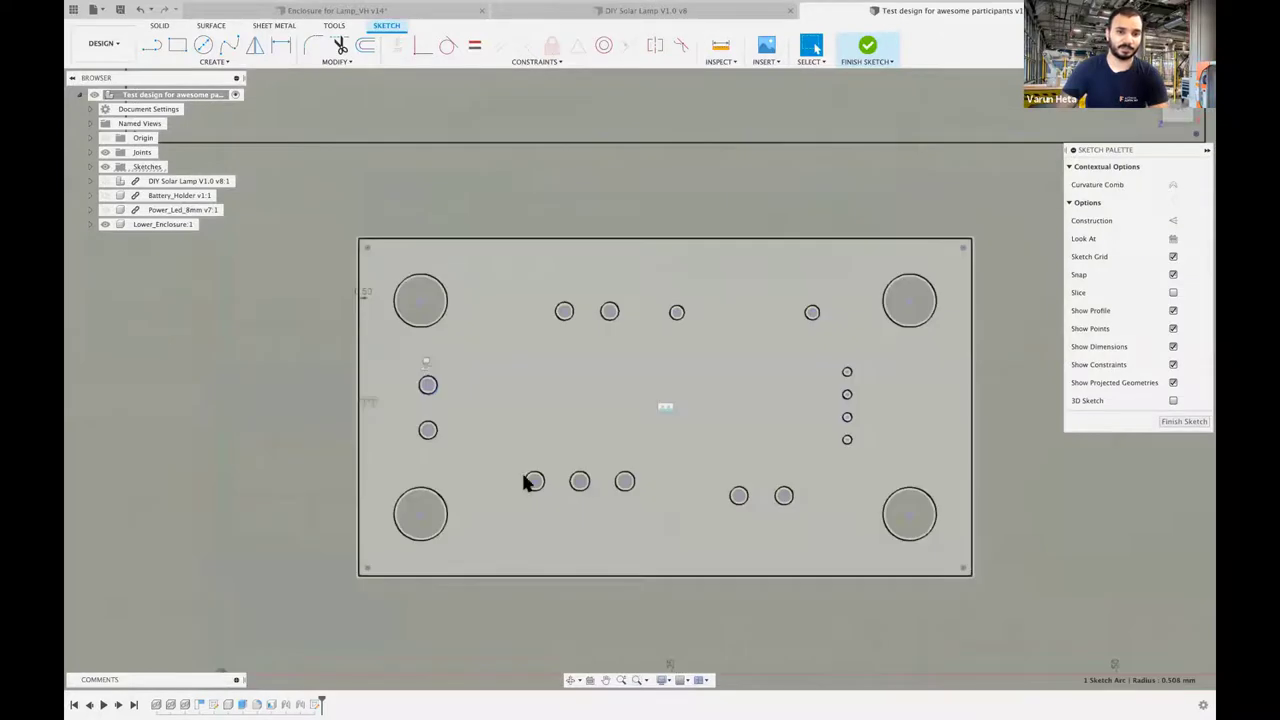
shift+click(530, 477)
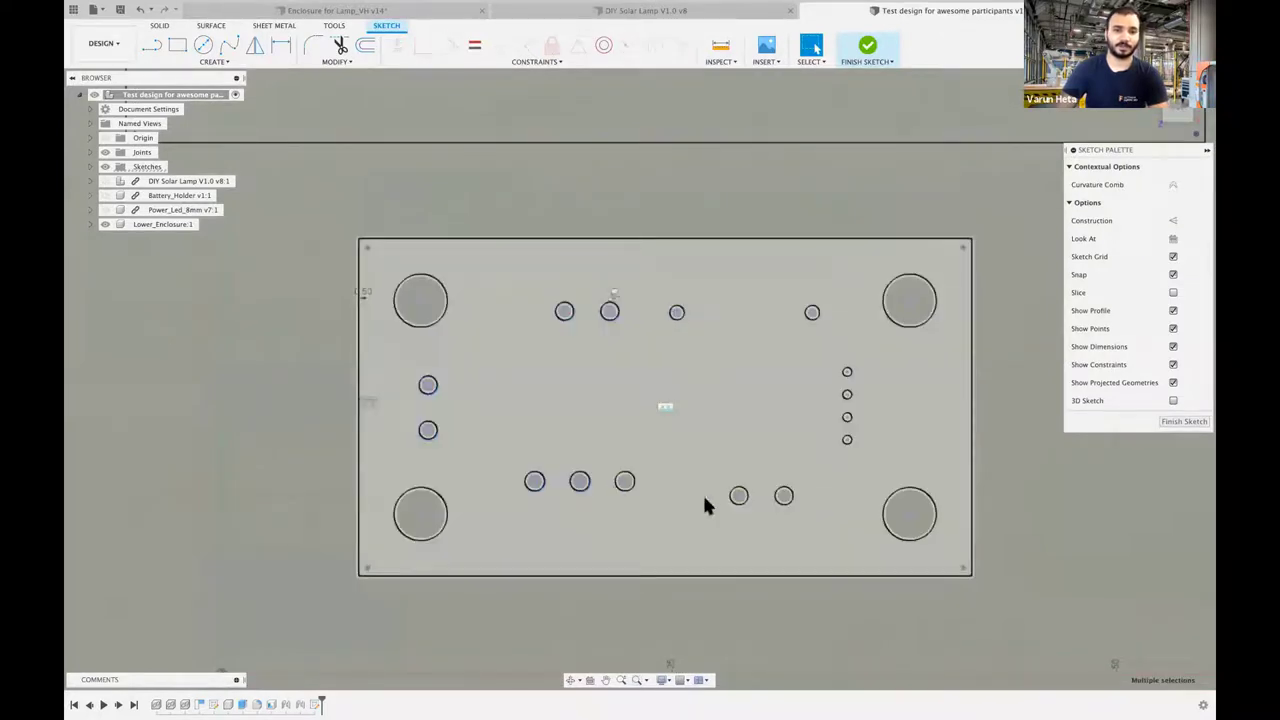
shift+click(732, 496)
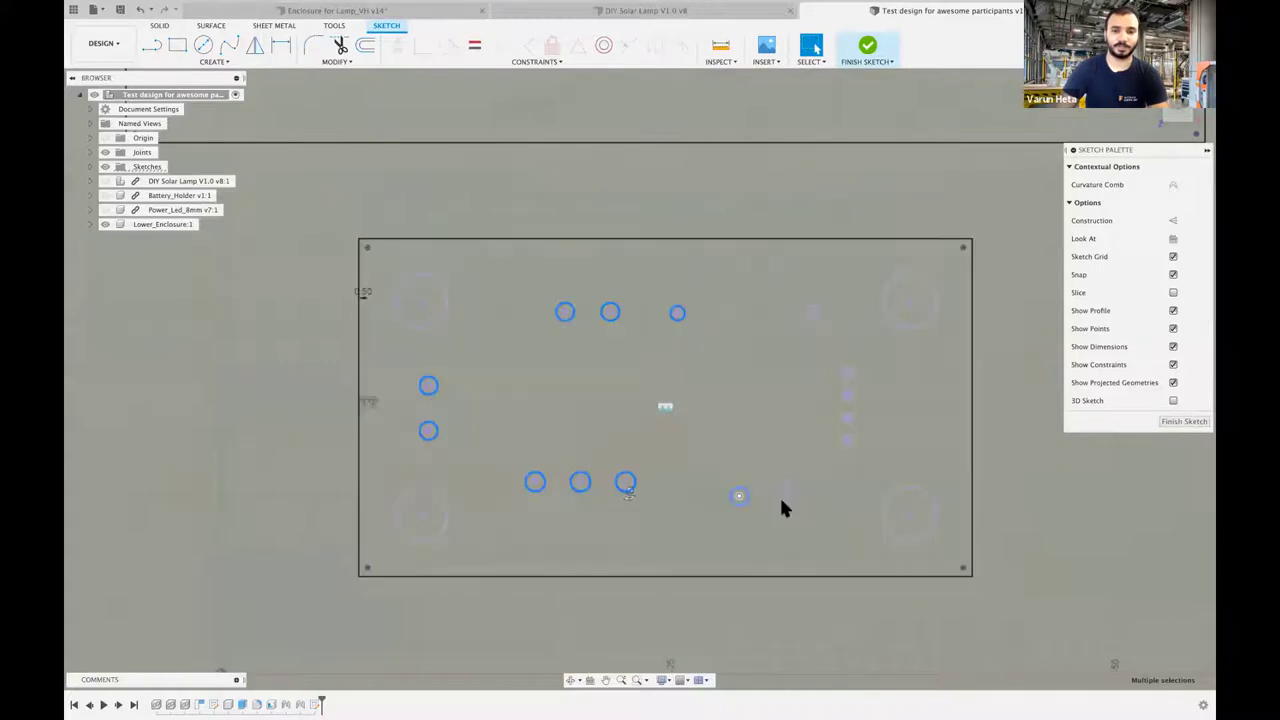
shift+click(845, 440)
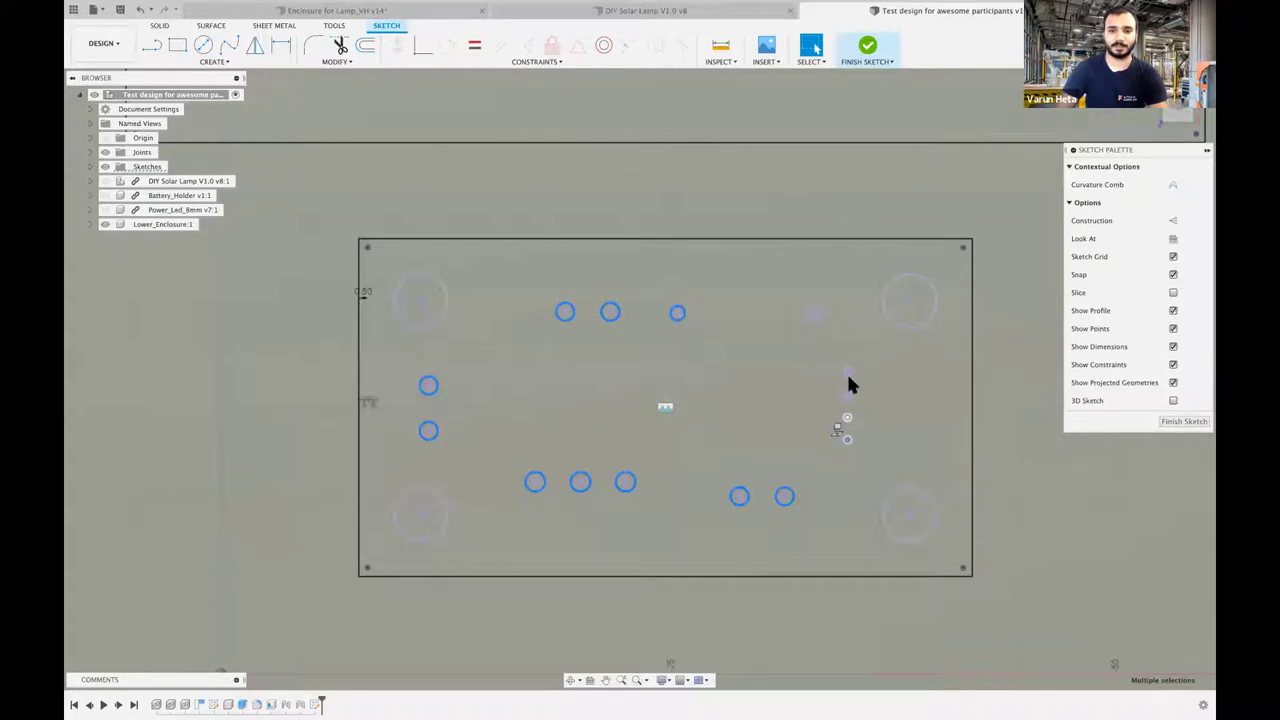
shift+click(847, 375)
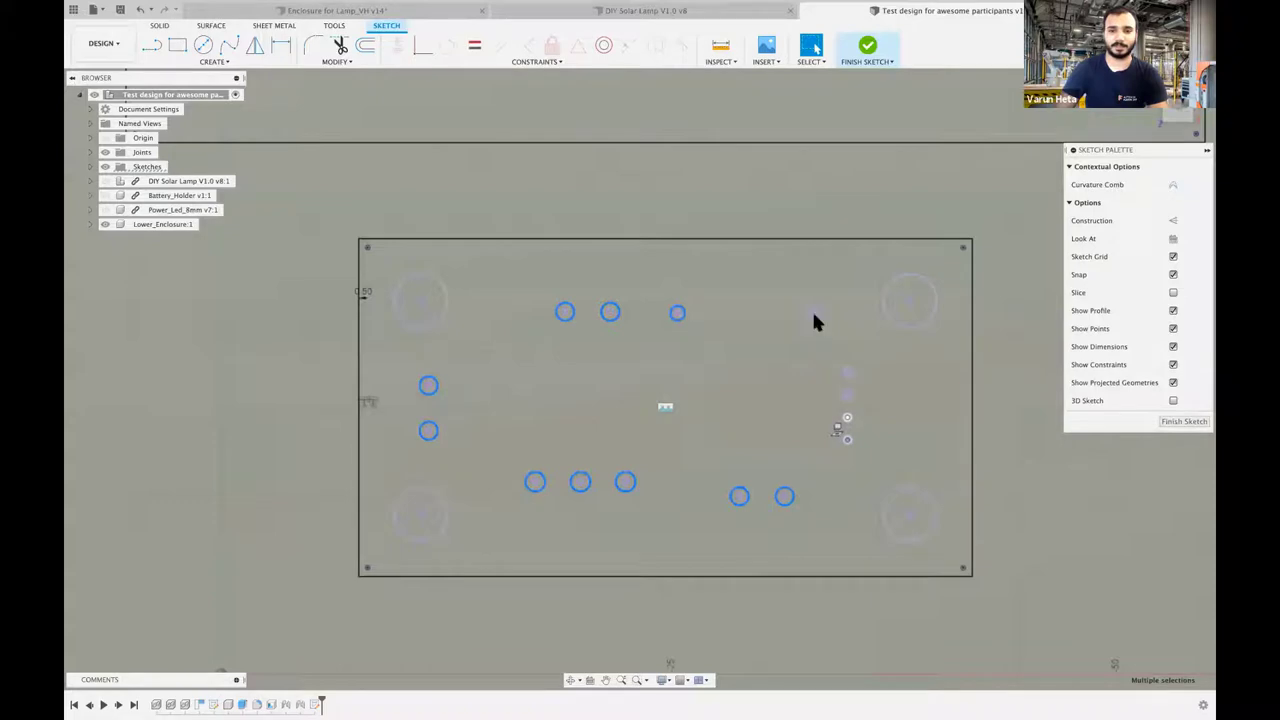
shift+click(849, 438)
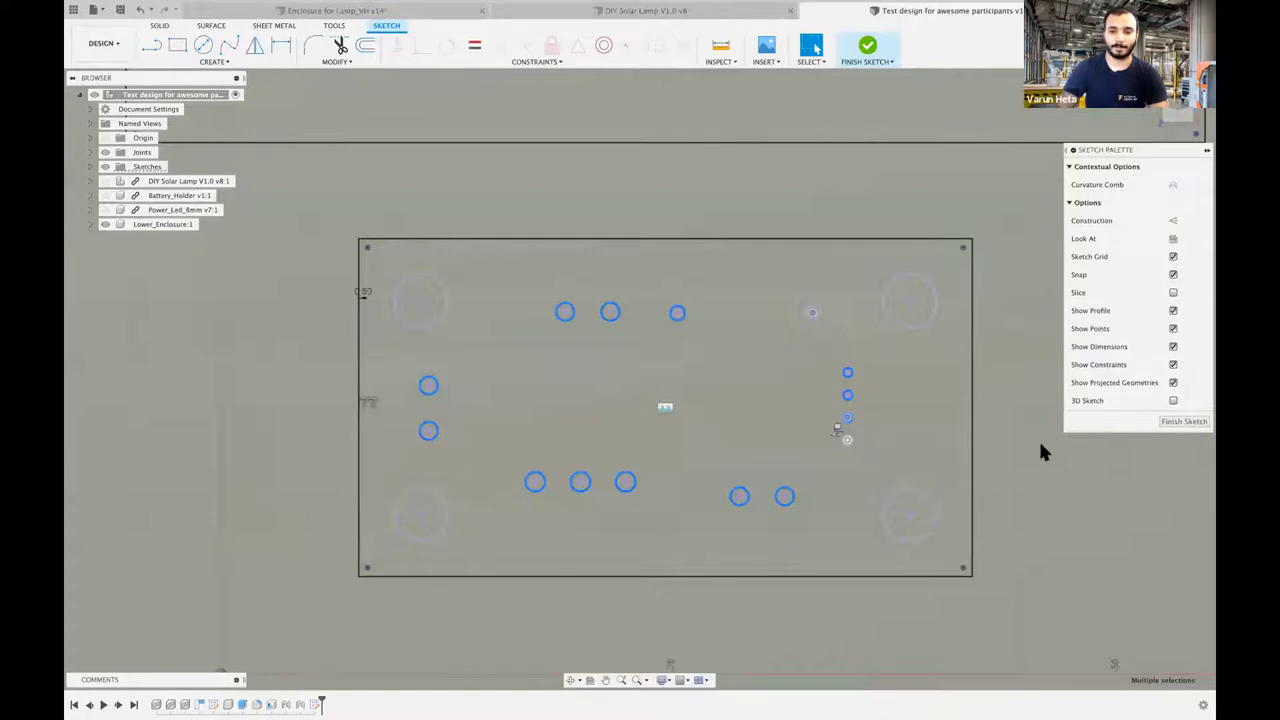
key(Delete)
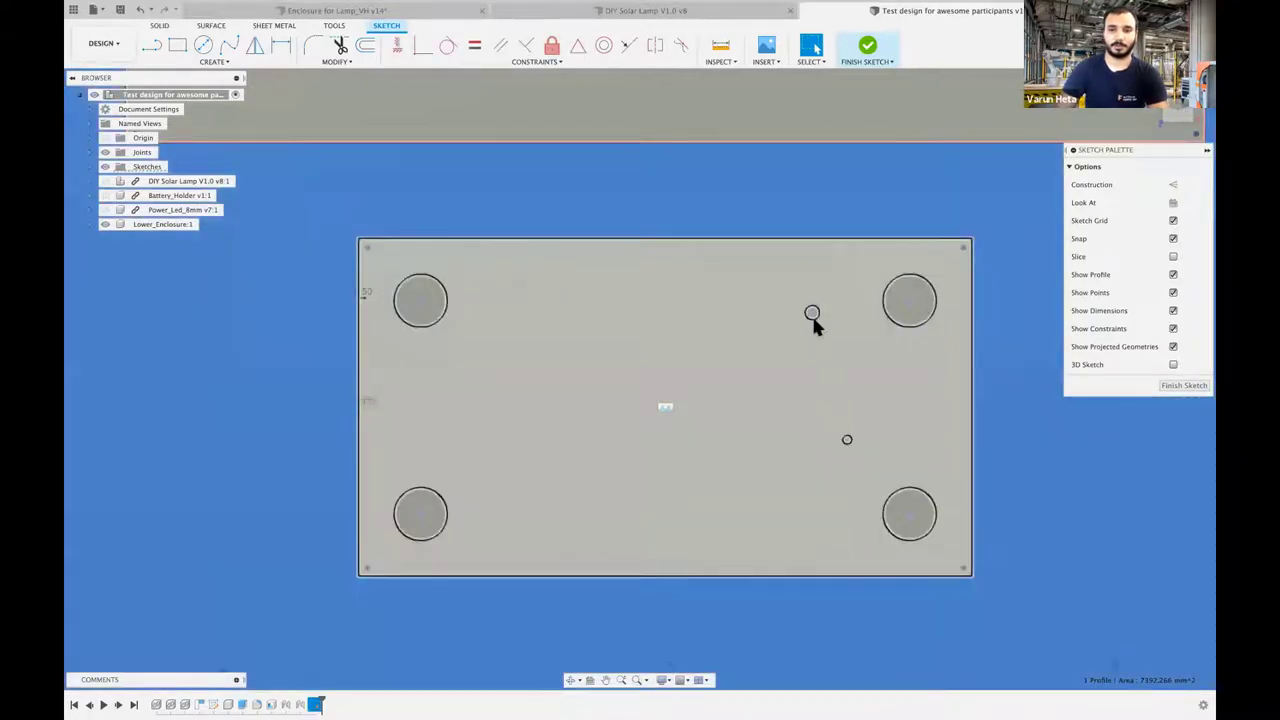
- Remove the last two small leftover circles inside the circuit board outline
click(811, 313)
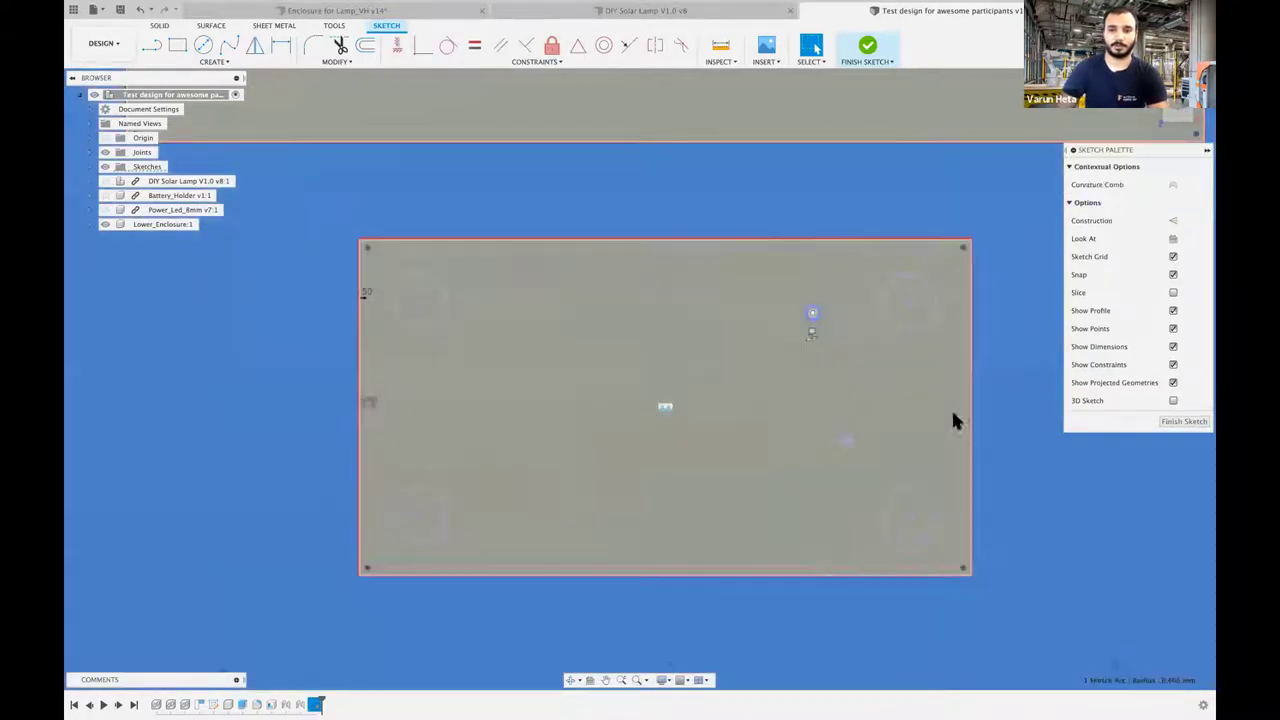
shift+click(847, 440)
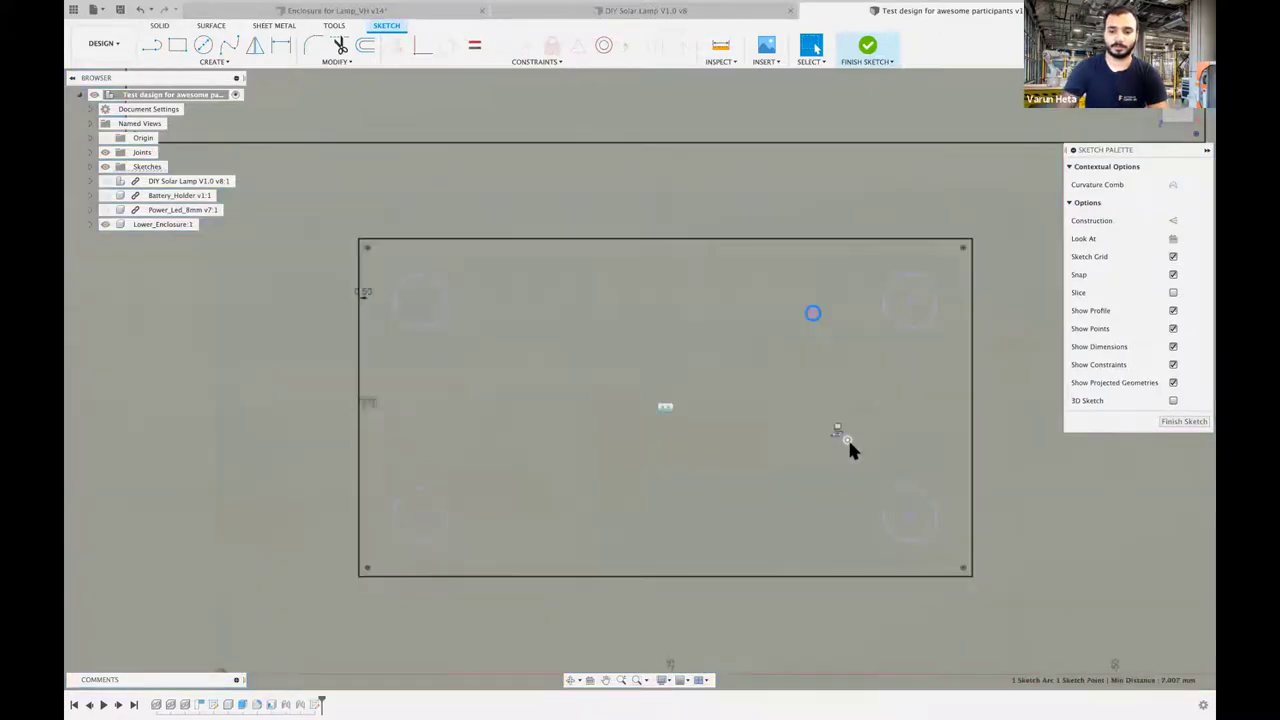
key(Escape)
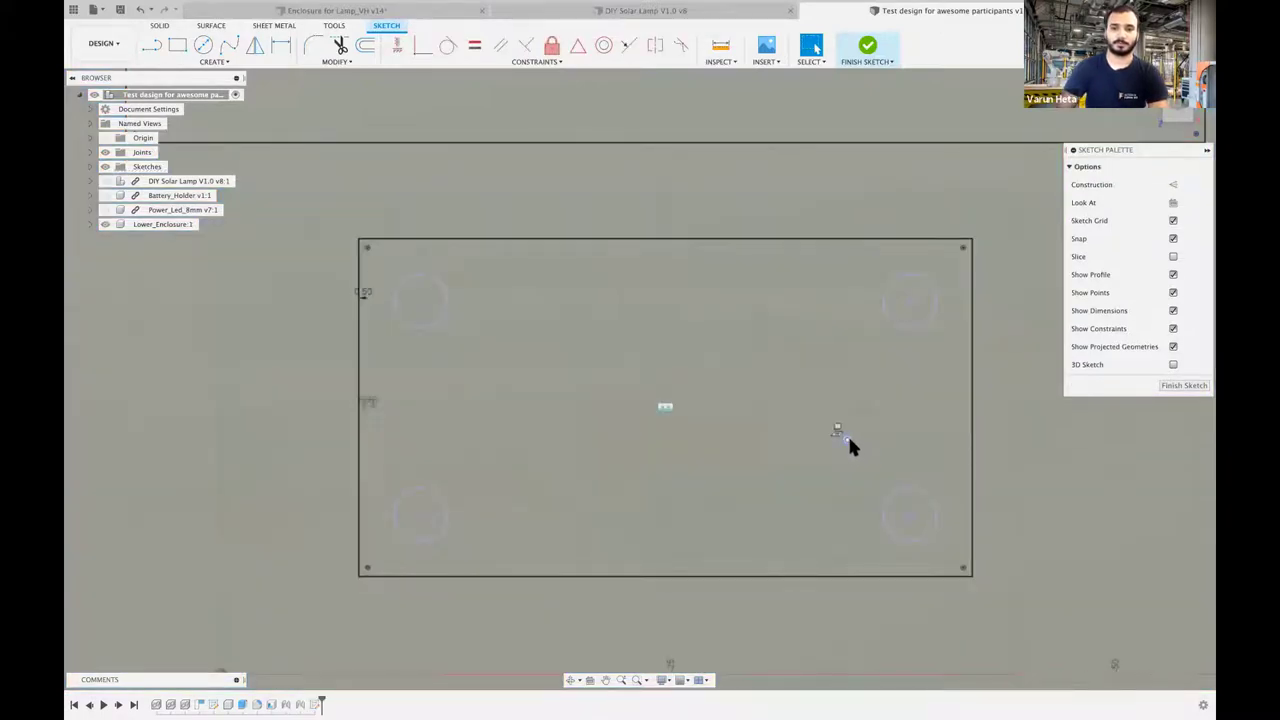
click(849, 440)
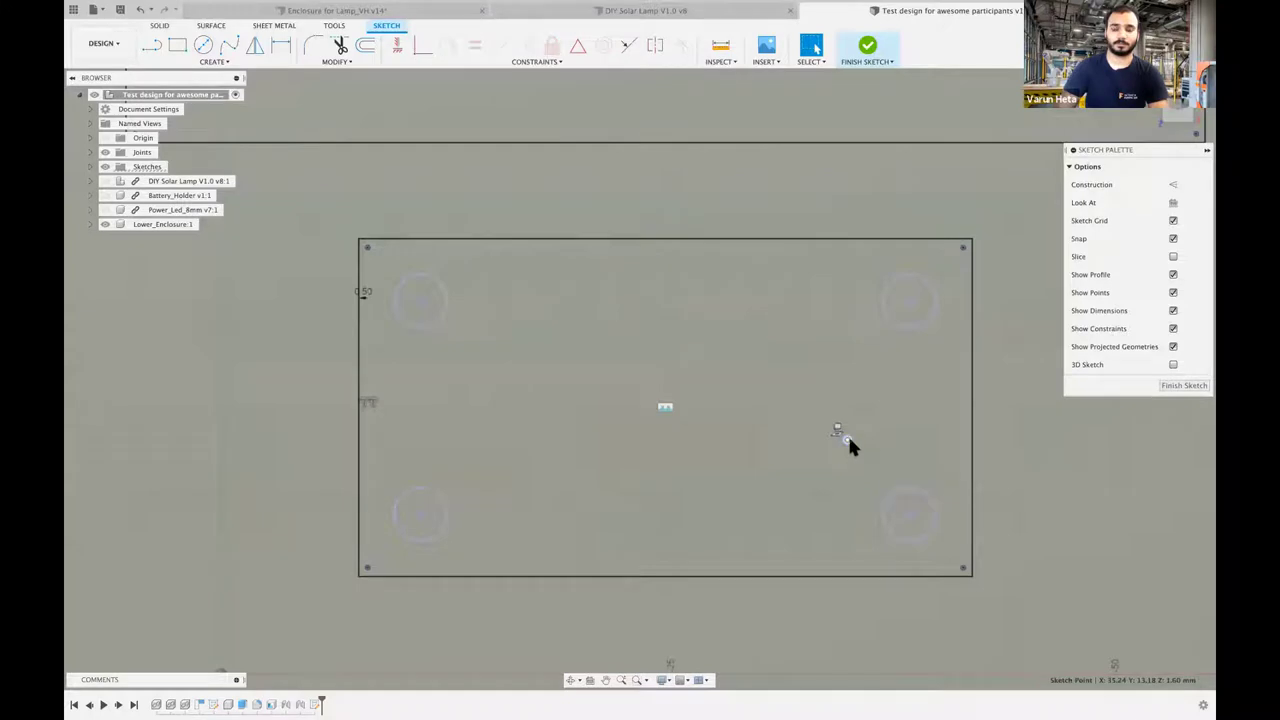
scroll(847, 443, up, 5)
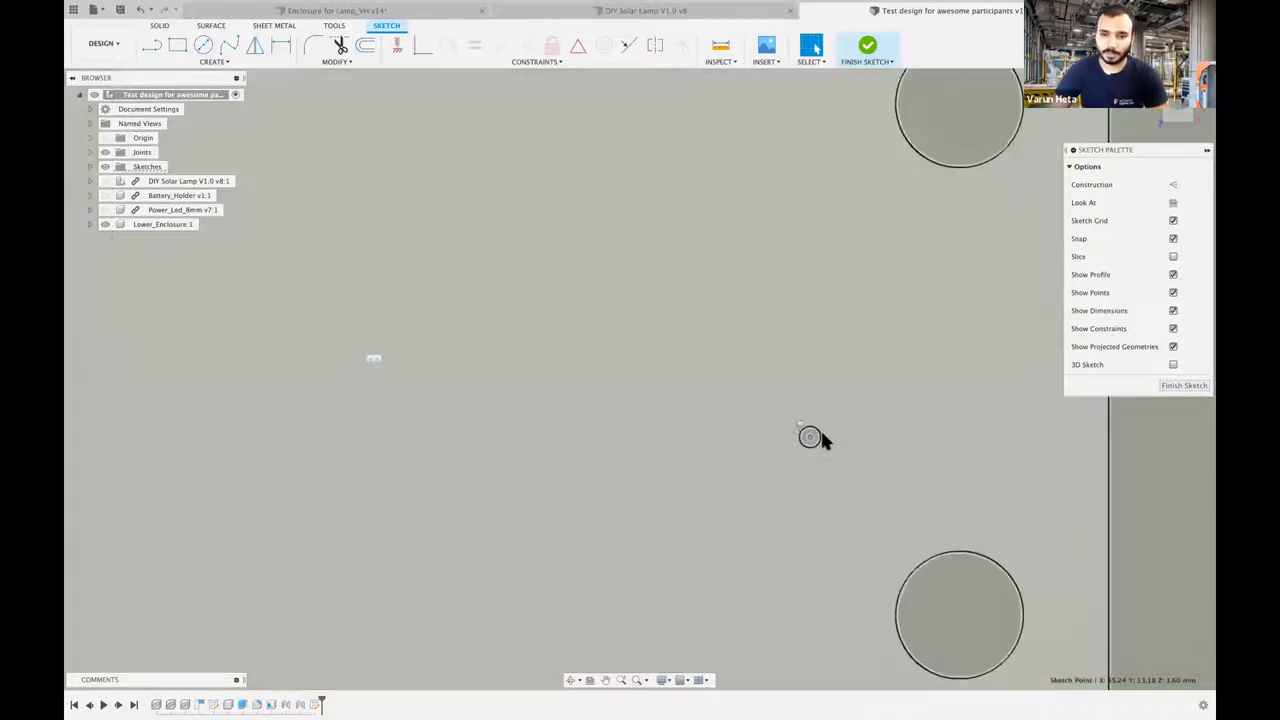
click(819, 432)
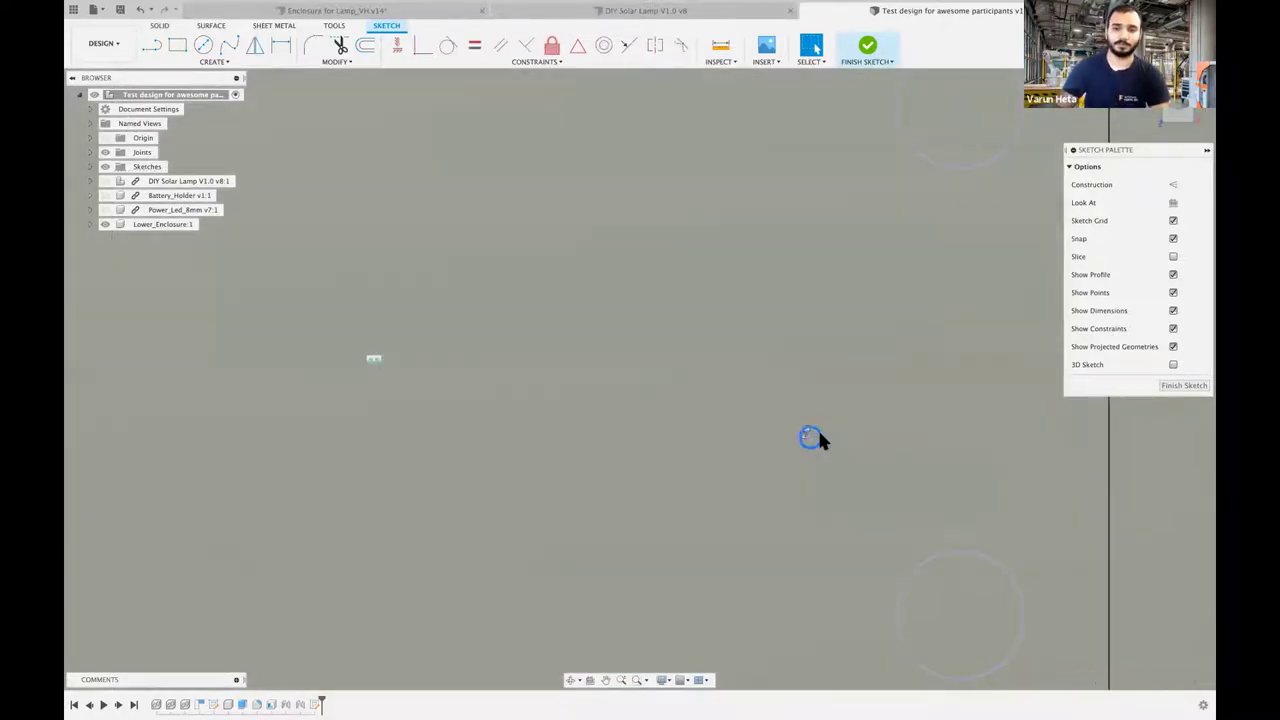
scroll(1120, 448, down, 5)
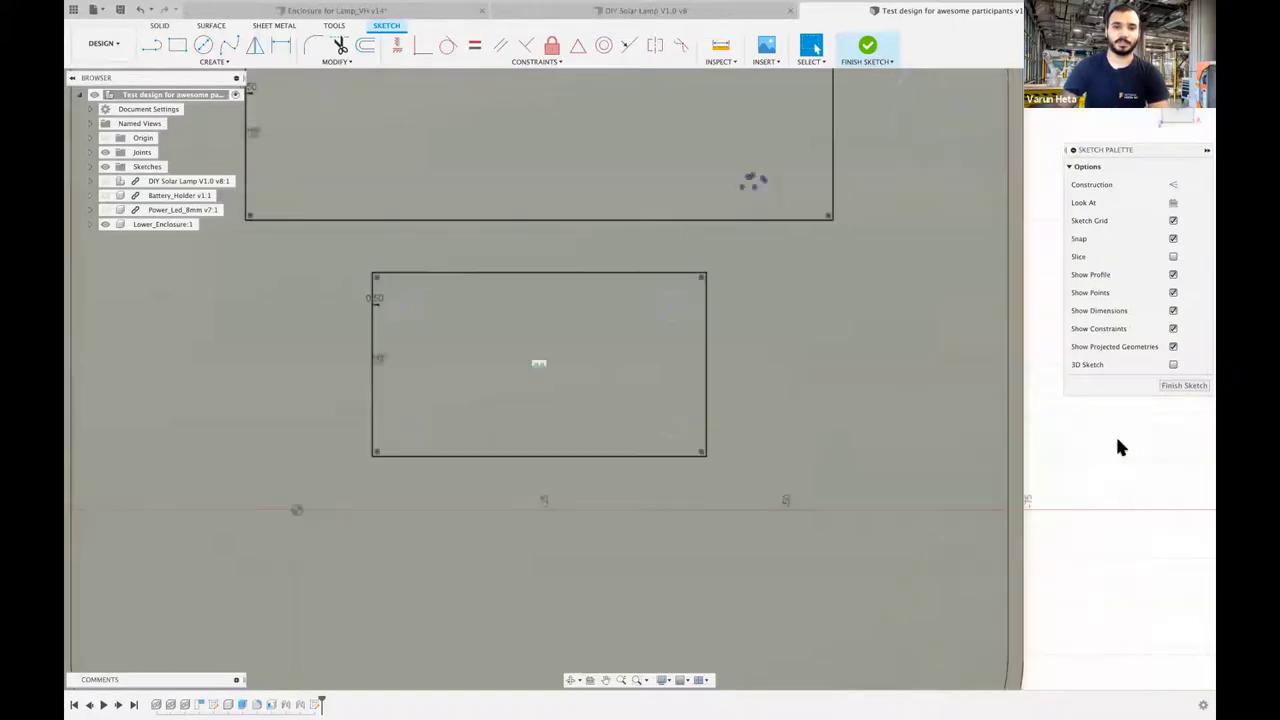
- Offset the battery holder's projected rectangular outline outward by 2.1 mm to form the outer wall outline
middle_drag(597, 135, 705, 205)
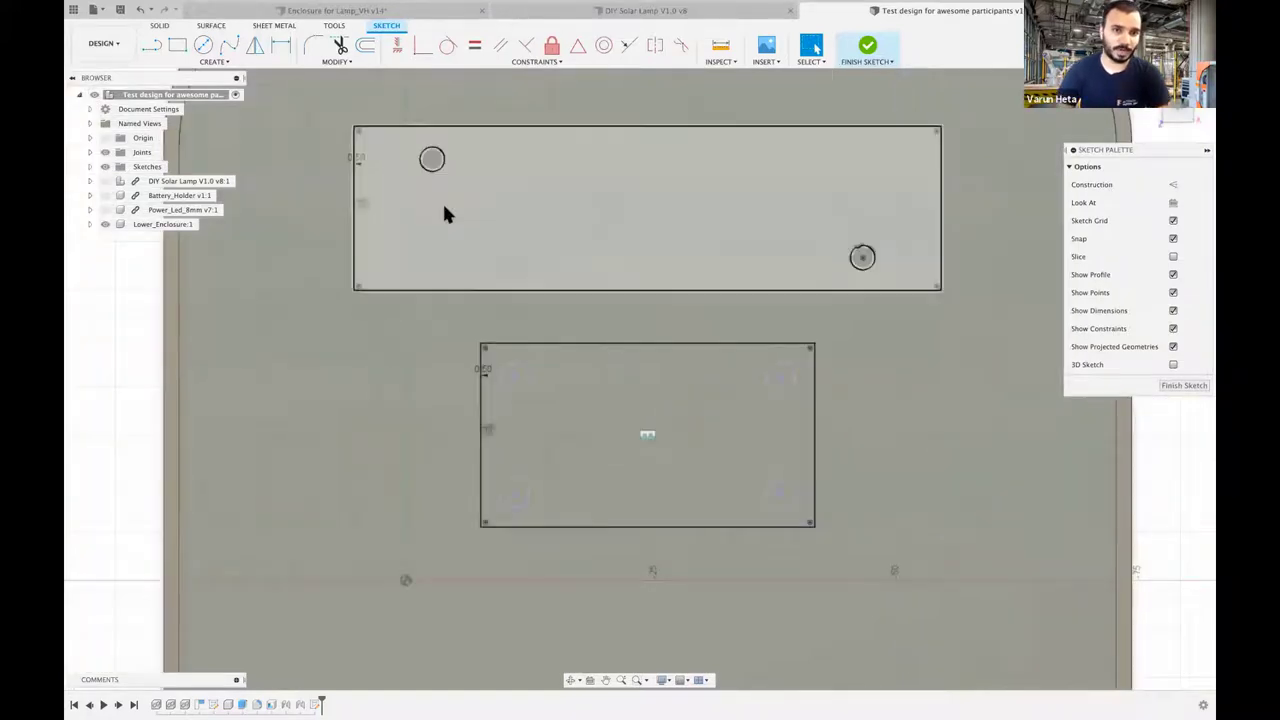
click(351, 260)
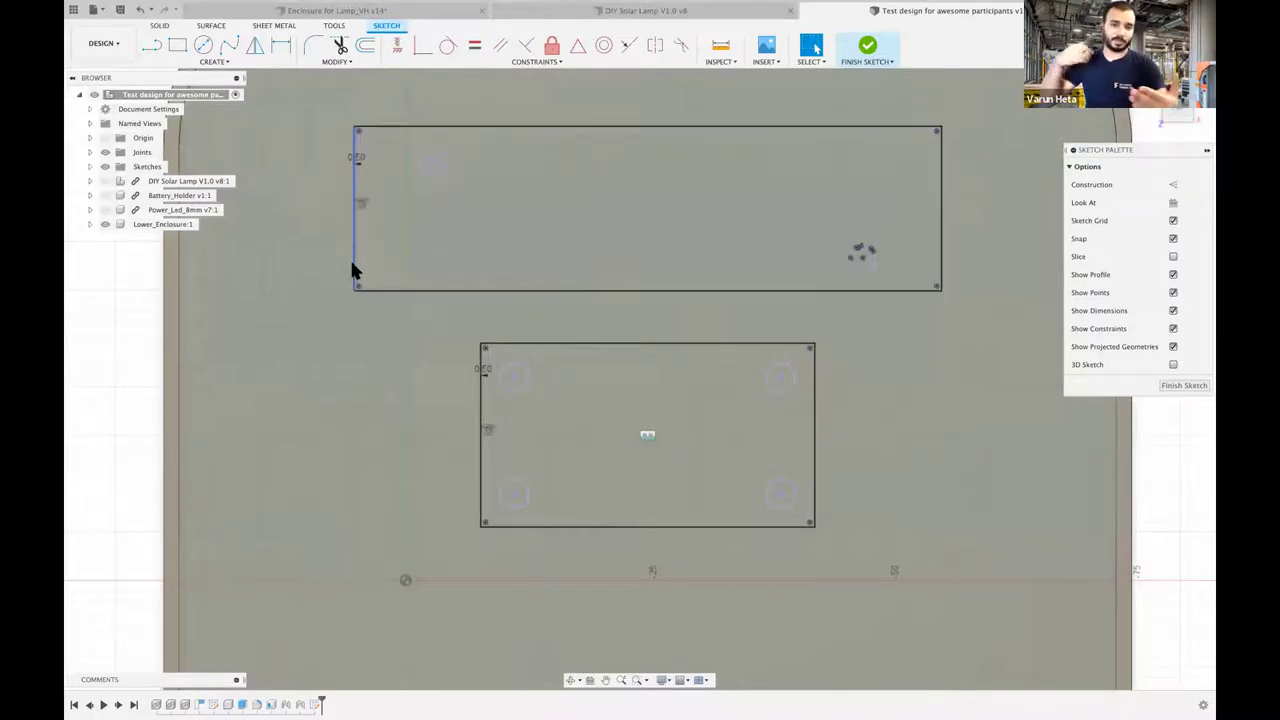
key(Escape)
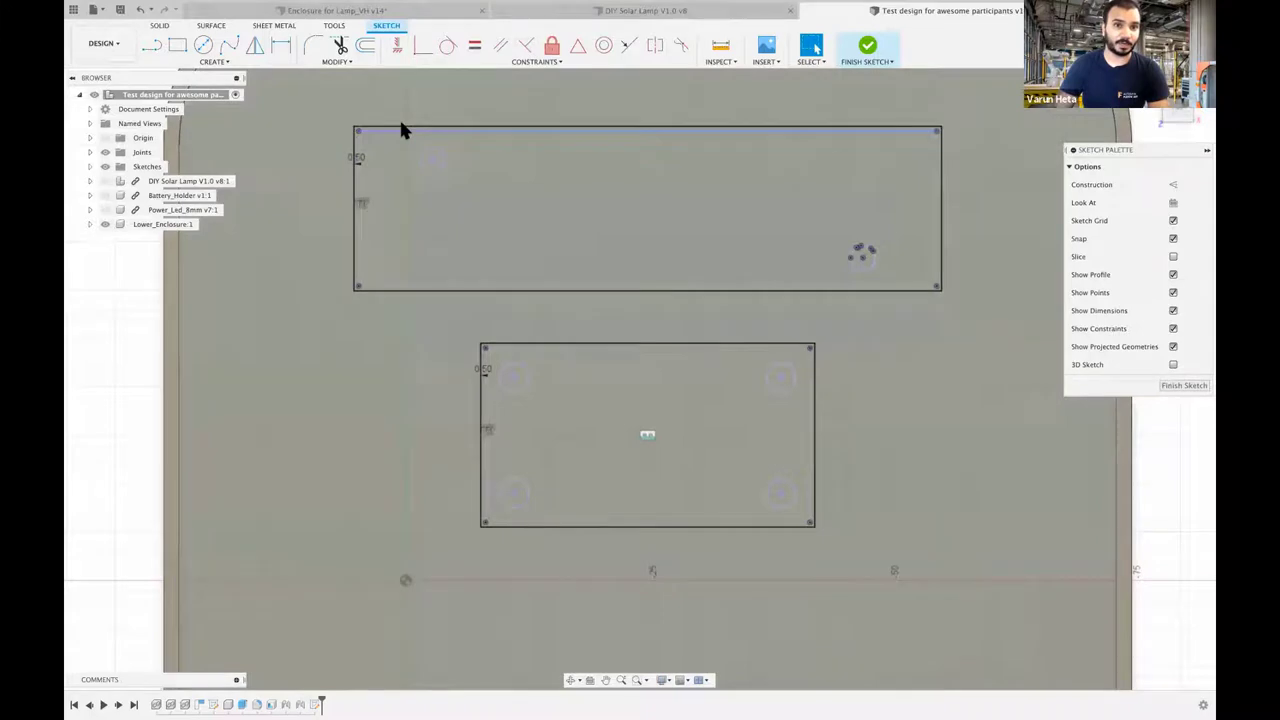
key(o)
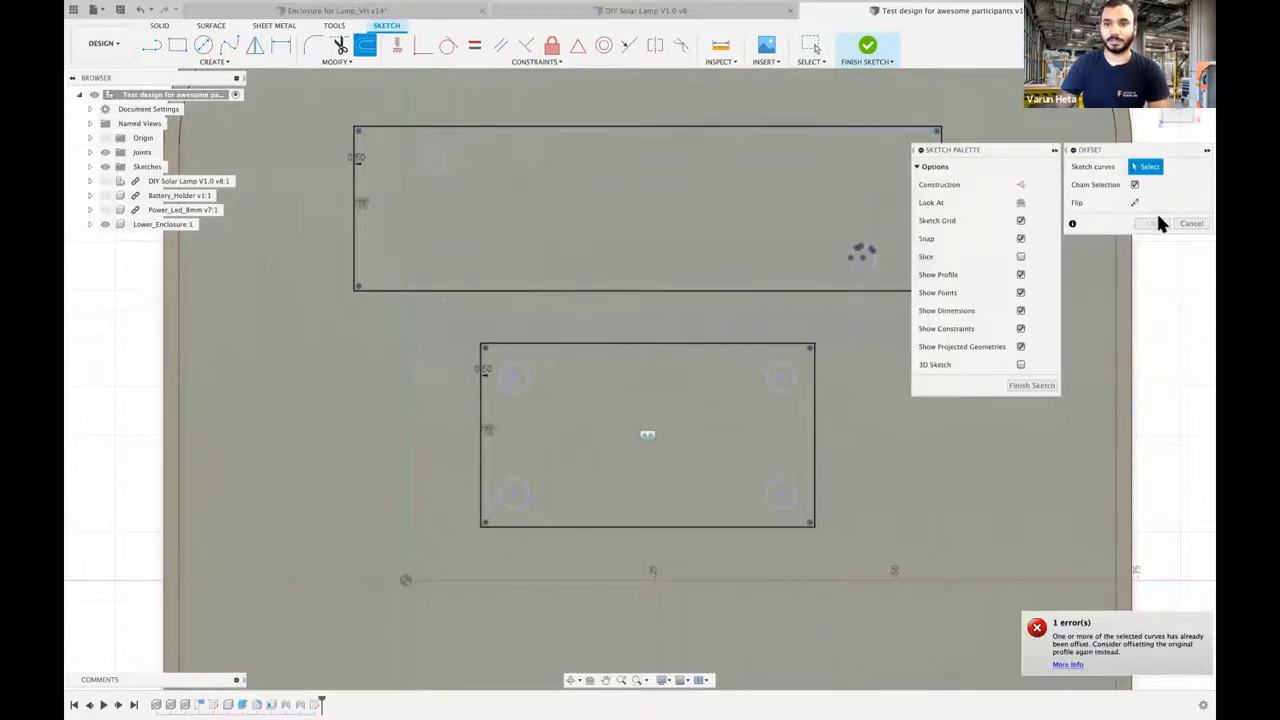
click(712, 291)
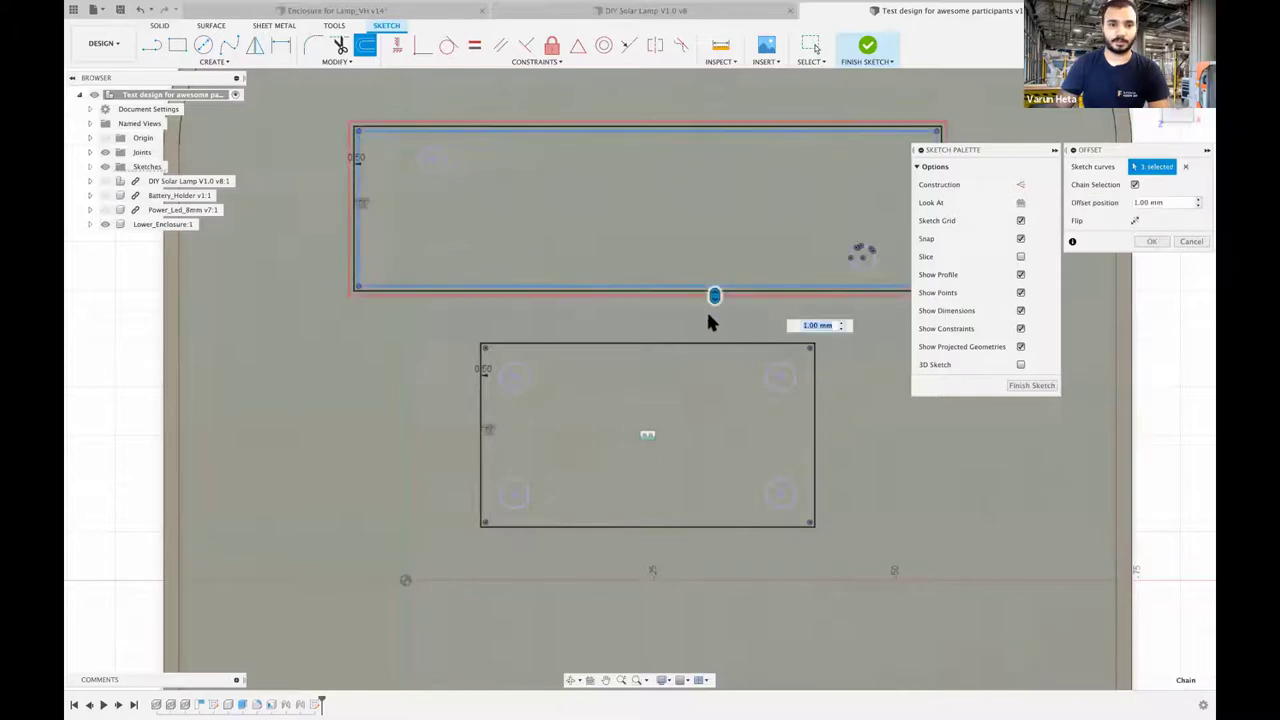
scroll(708, 315, right, 1)
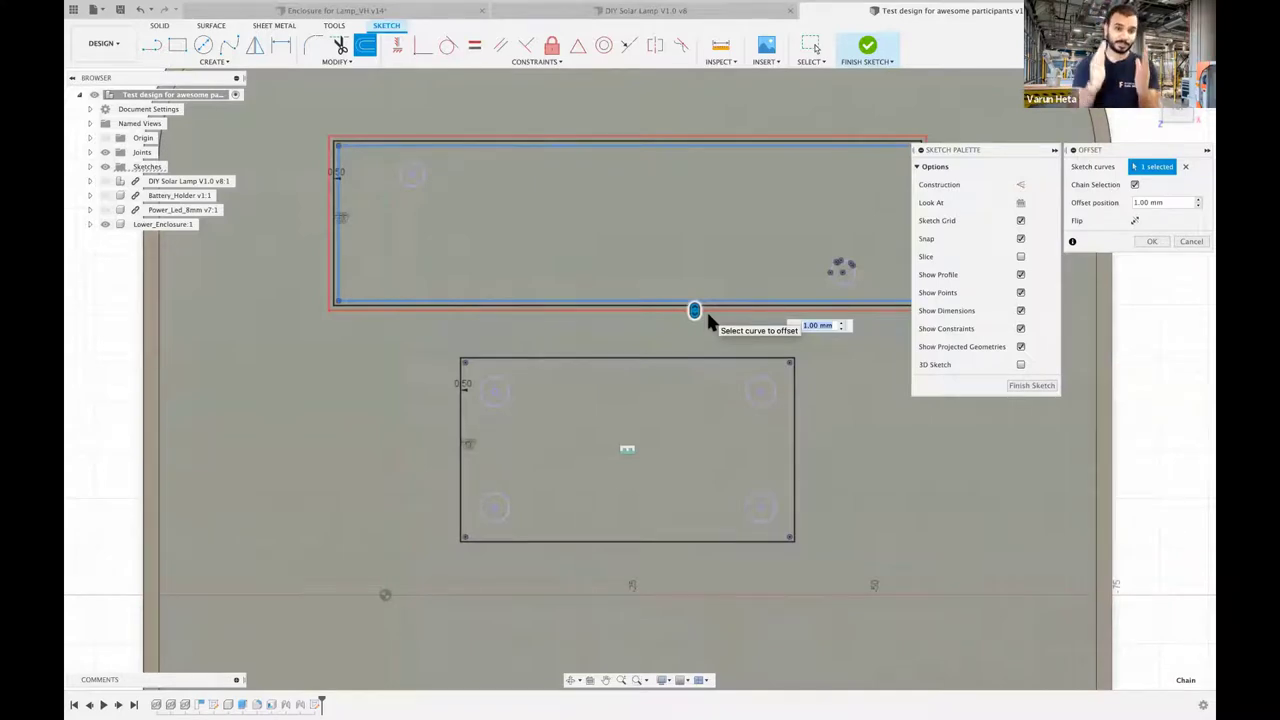
text(2.1)
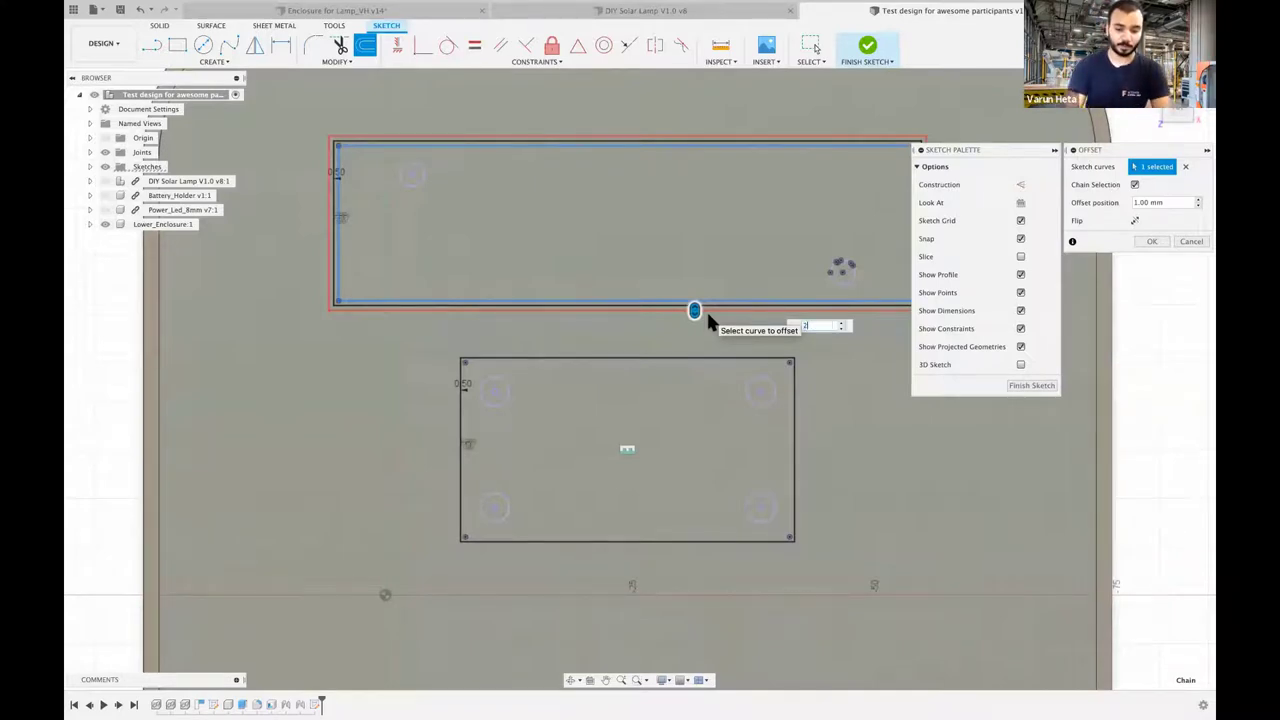
click(1153, 242)
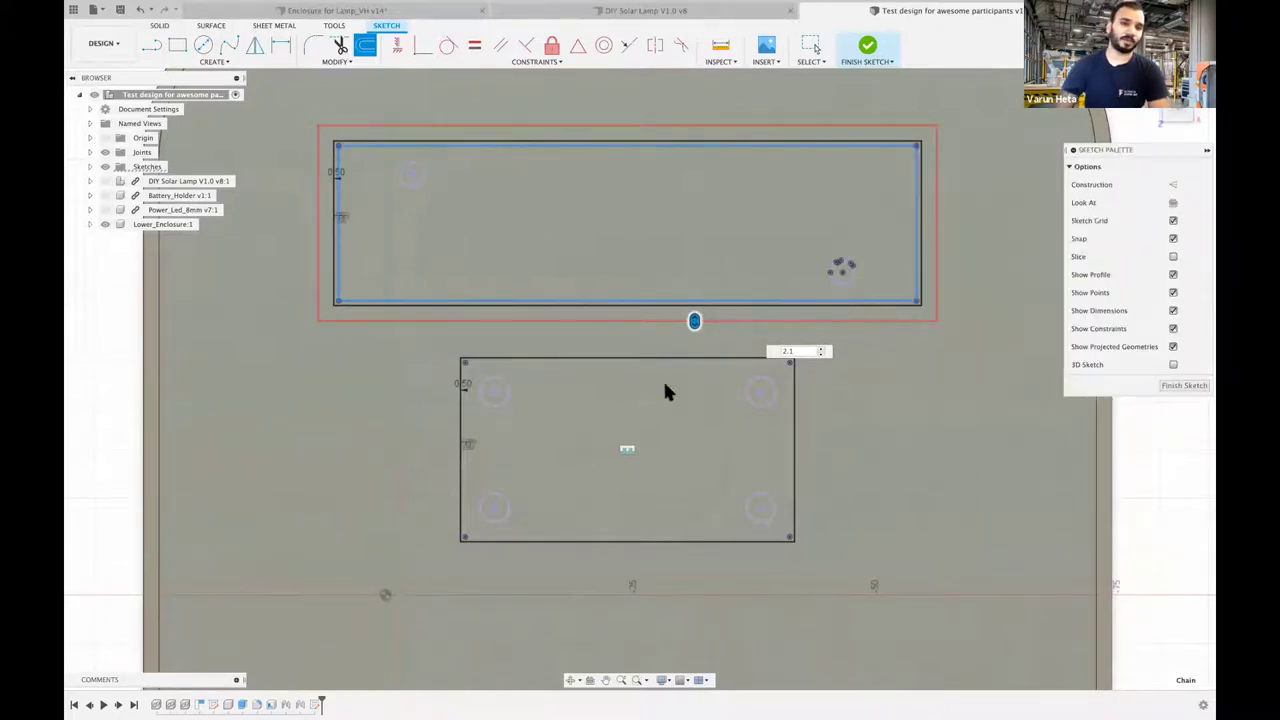
click(596, 356)
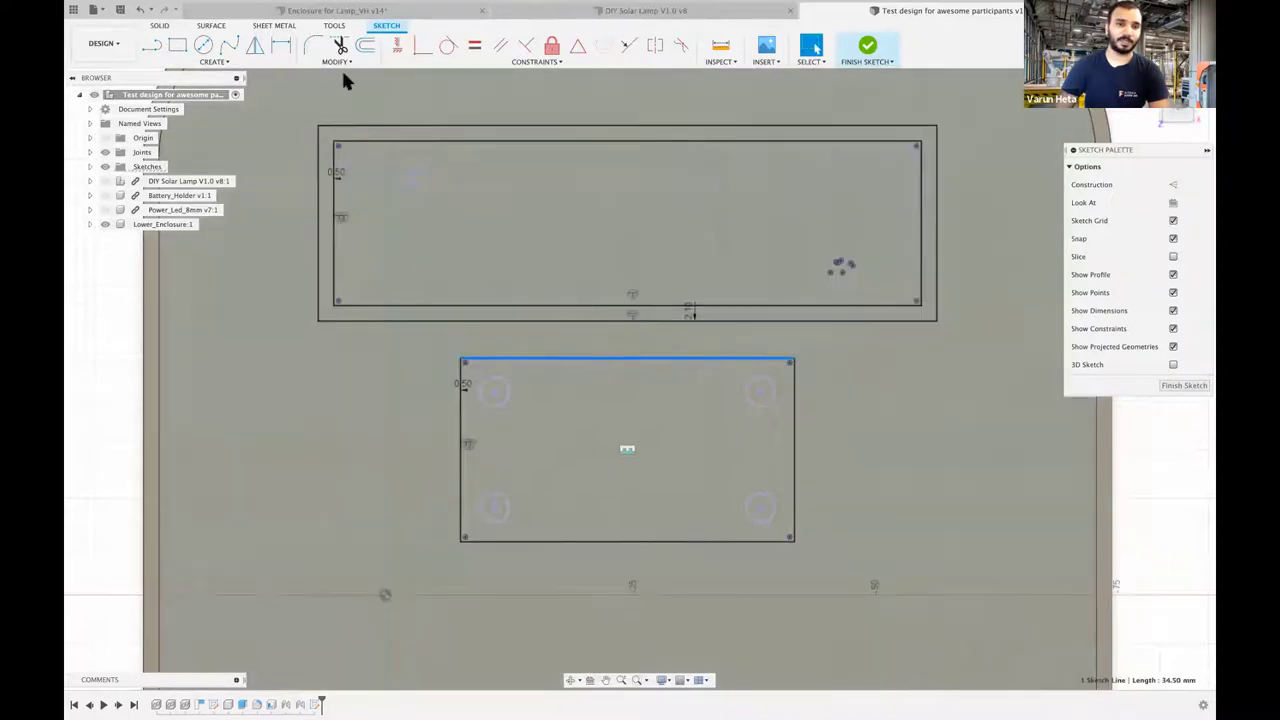
click(367, 46)
key(o)
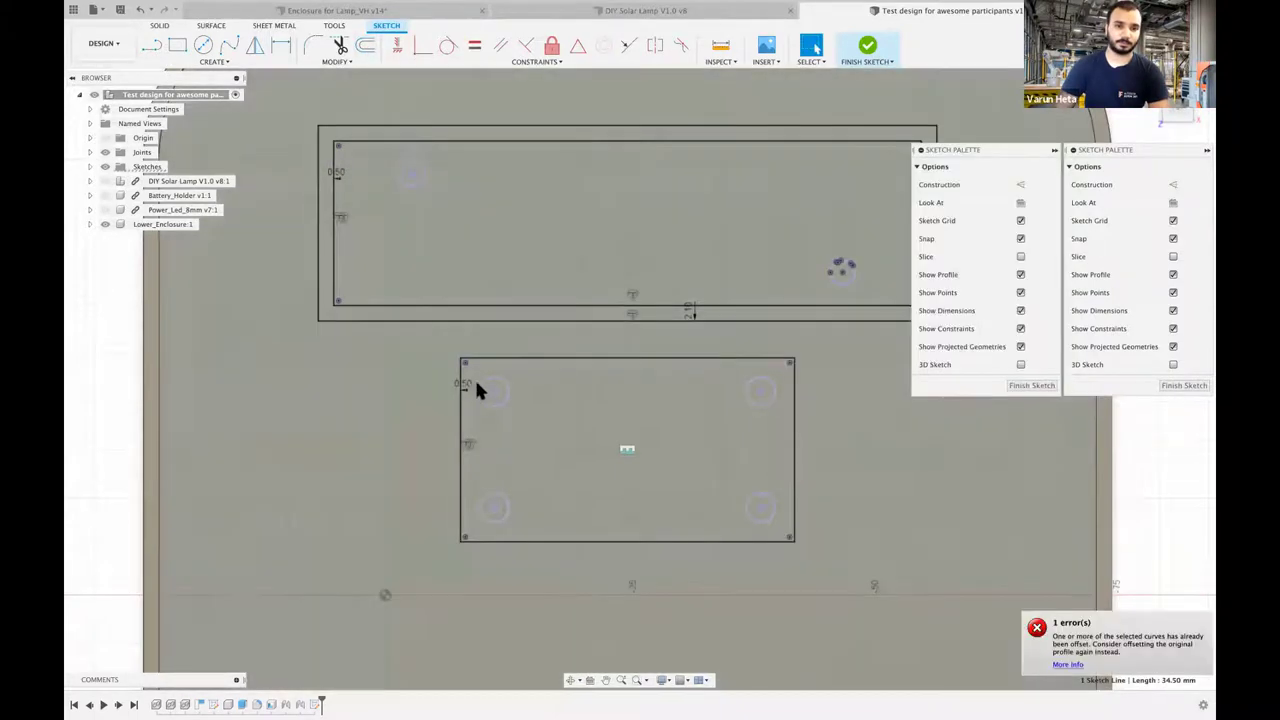
- Offset all four projected edges of the circuit board's rectangle outward by 2.1 mm to form its outer wall outline
key(o)
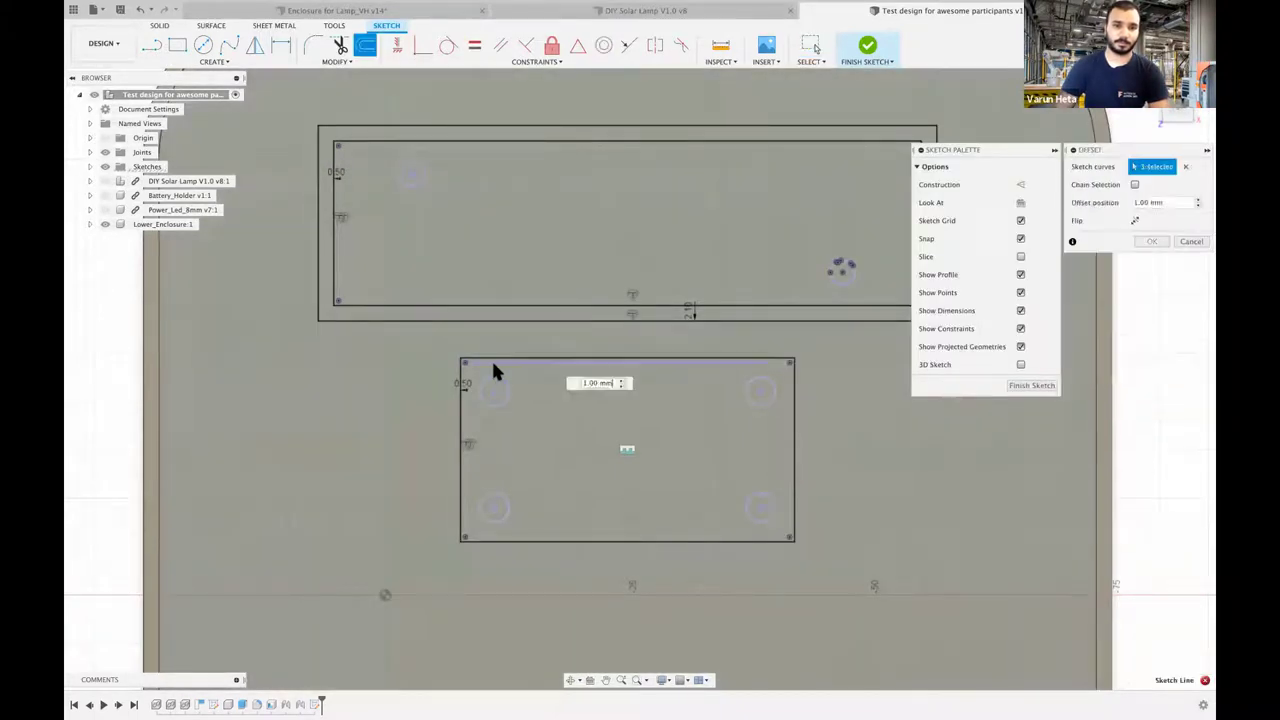
click(504, 362)
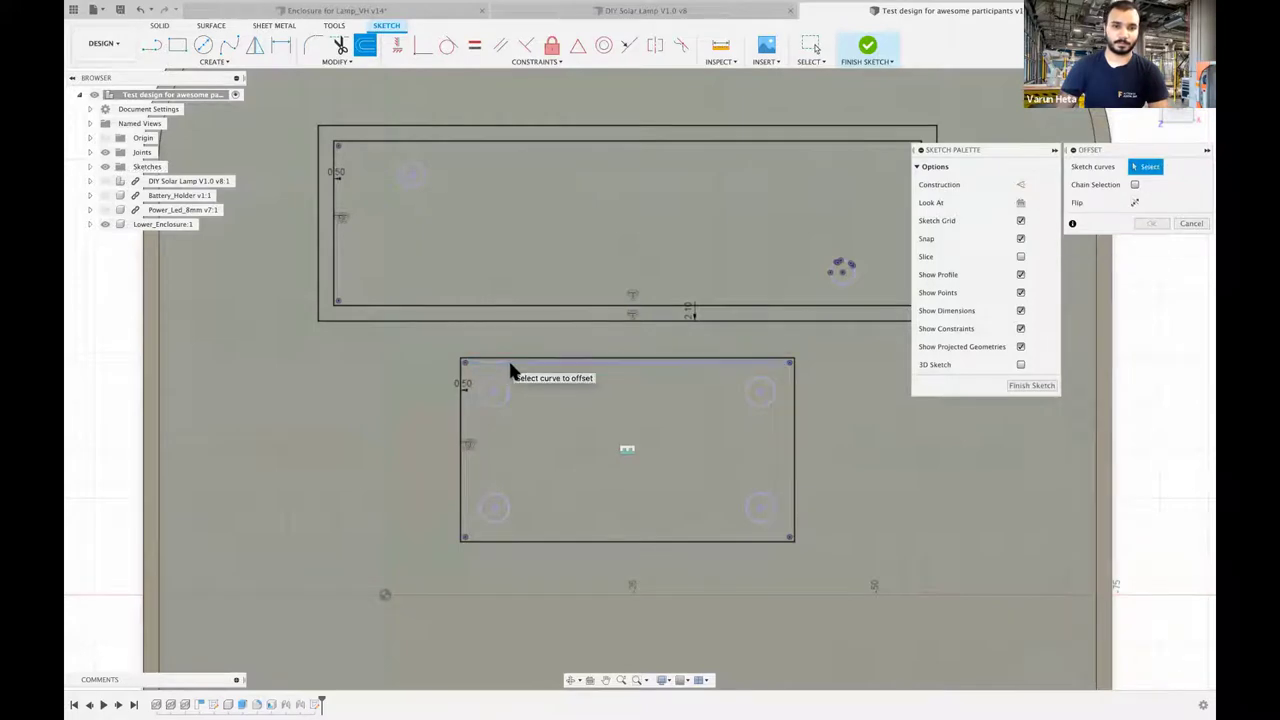
click(509, 363)
click(515, 362)
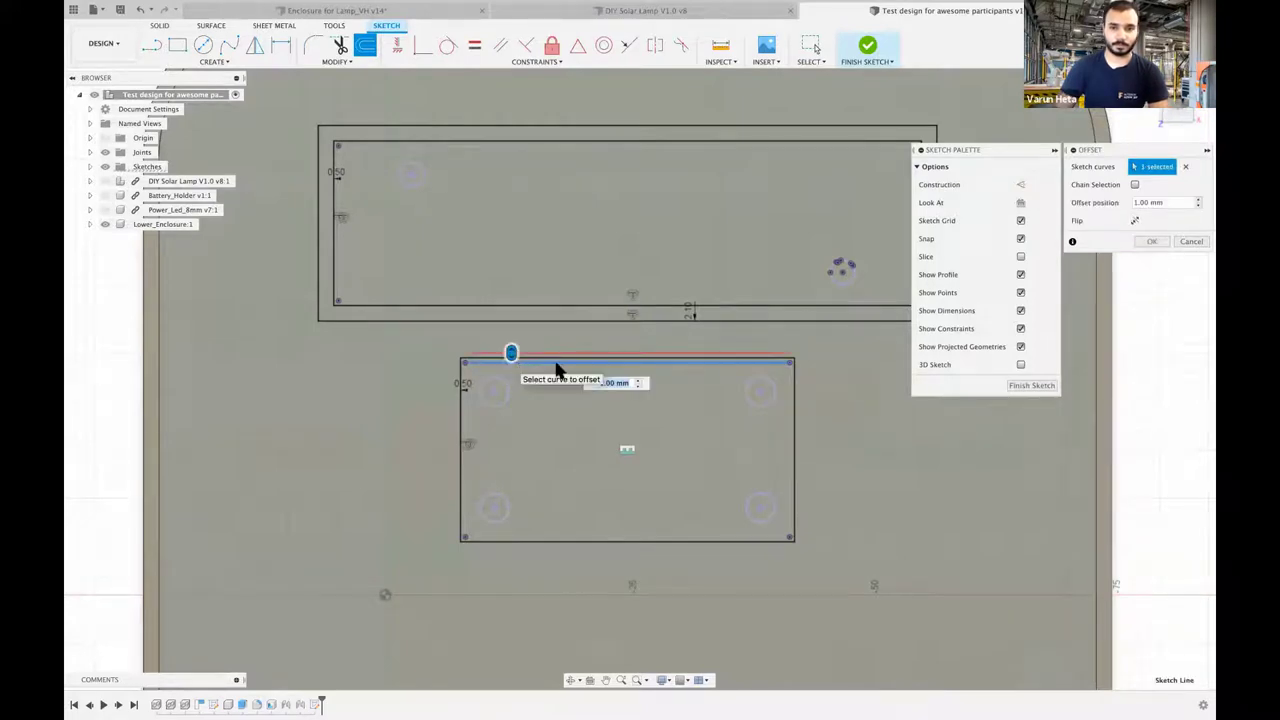
click(352, 359)
scroll(352, 359, up, 4)
middle_drag(600, 343, 521, 259)
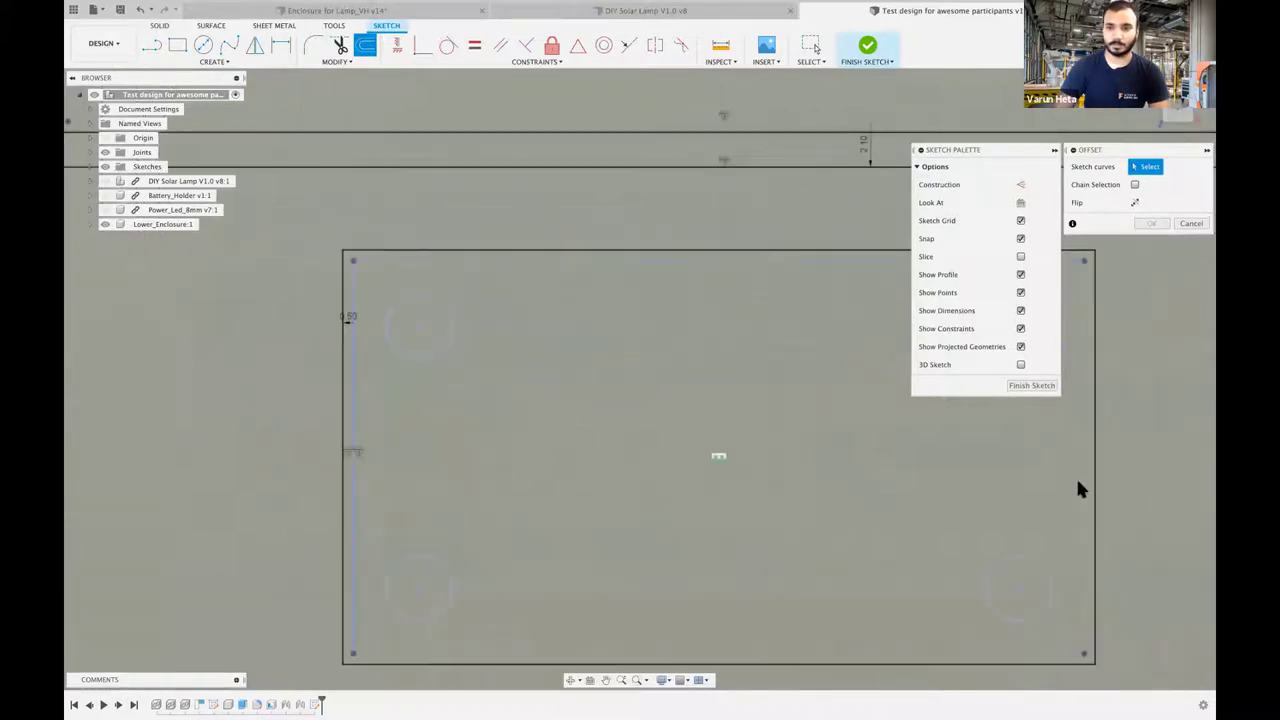
click(1082, 487)
click(478, 261)
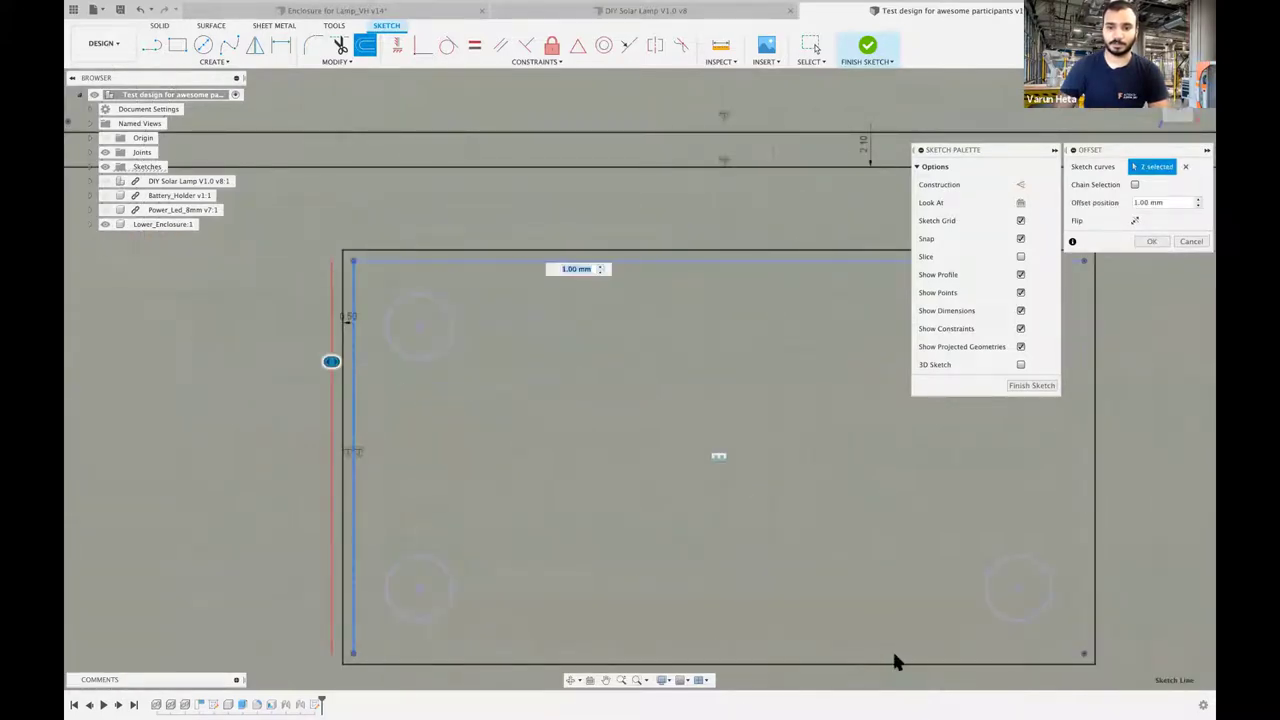
click(1085, 480)
click(895, 655)
scroll(894, 655, down, 3)
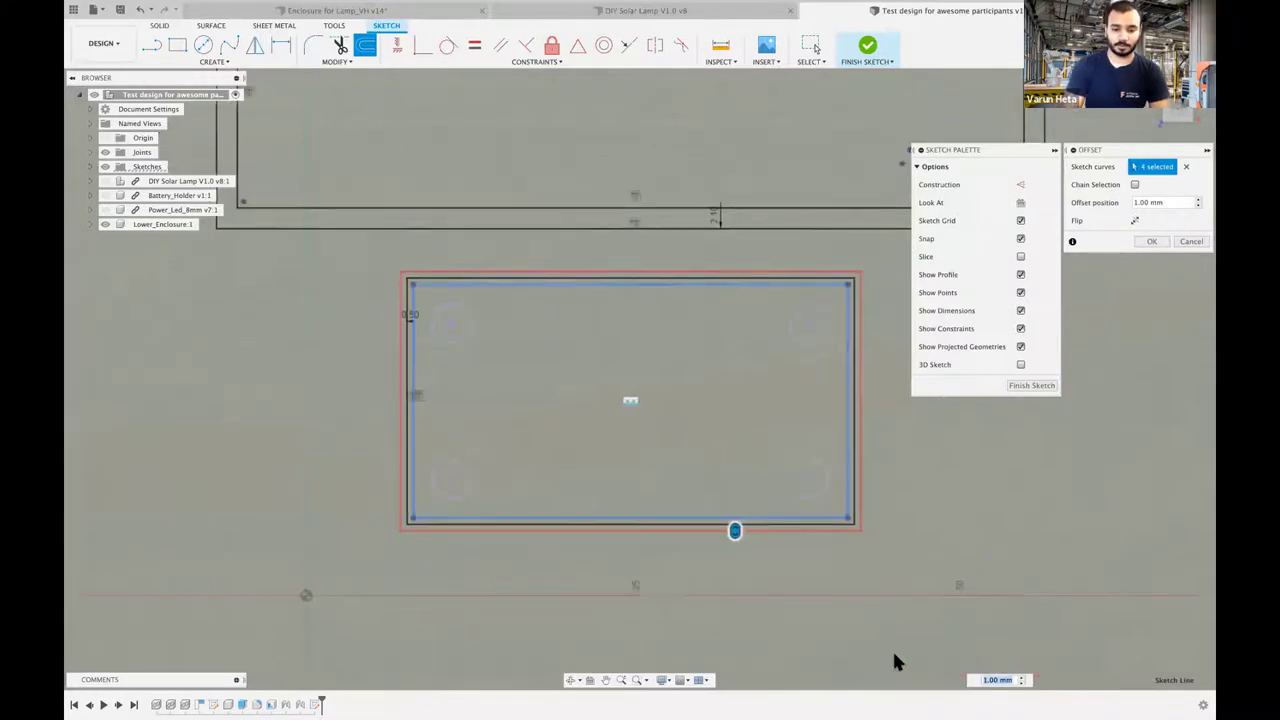
text(2.1)
key(Return)
key(Return)
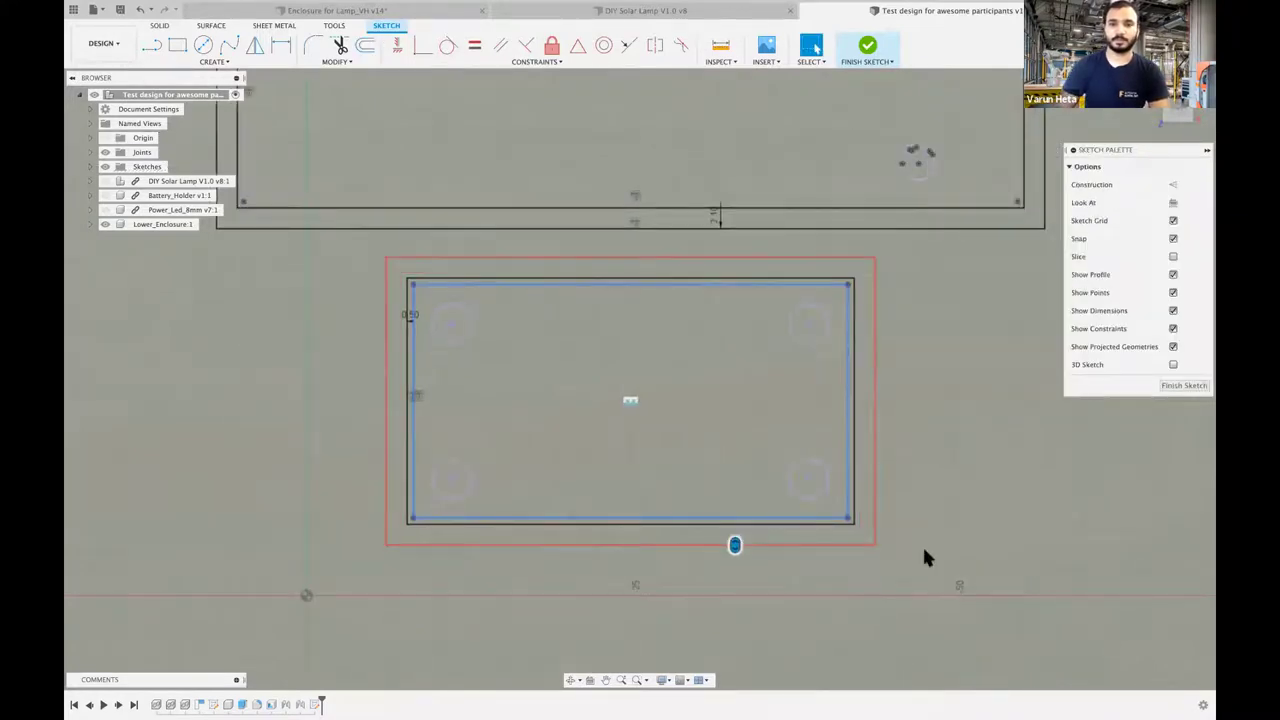
scroll(961, 458, down, 3)
scroll(961, 452, left, 2)
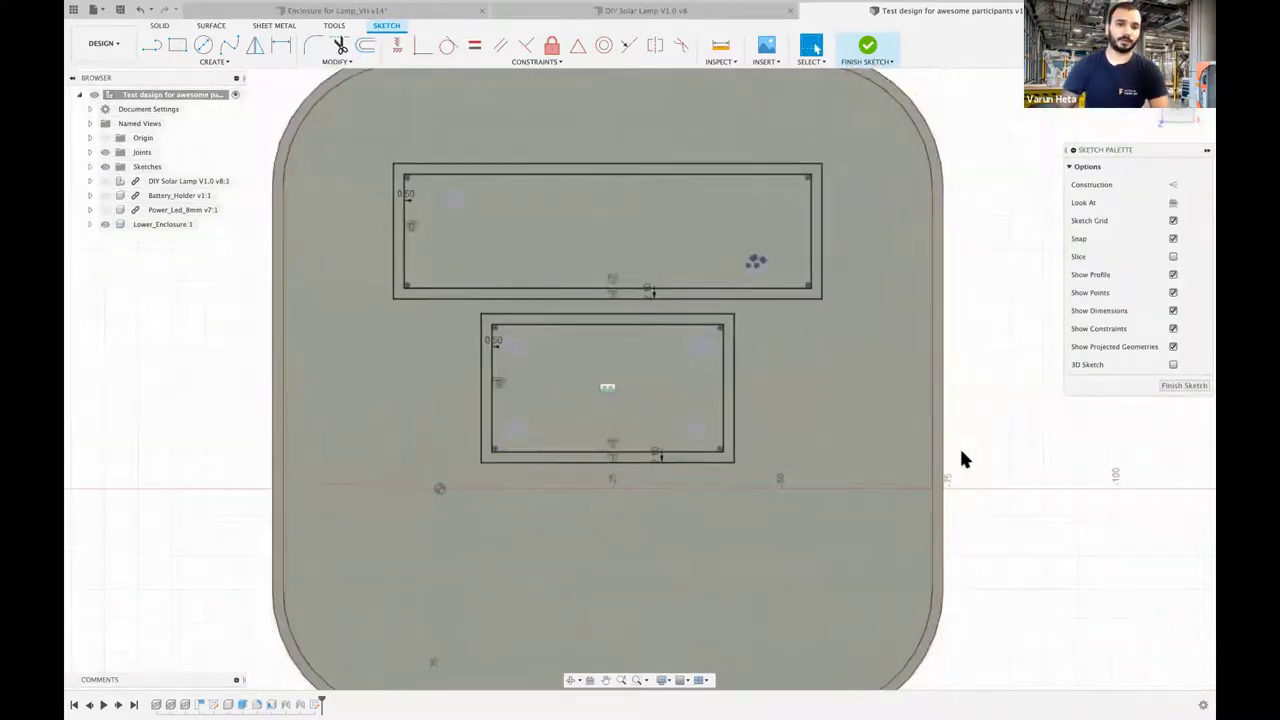
scroll(1007, 300, down, 2)
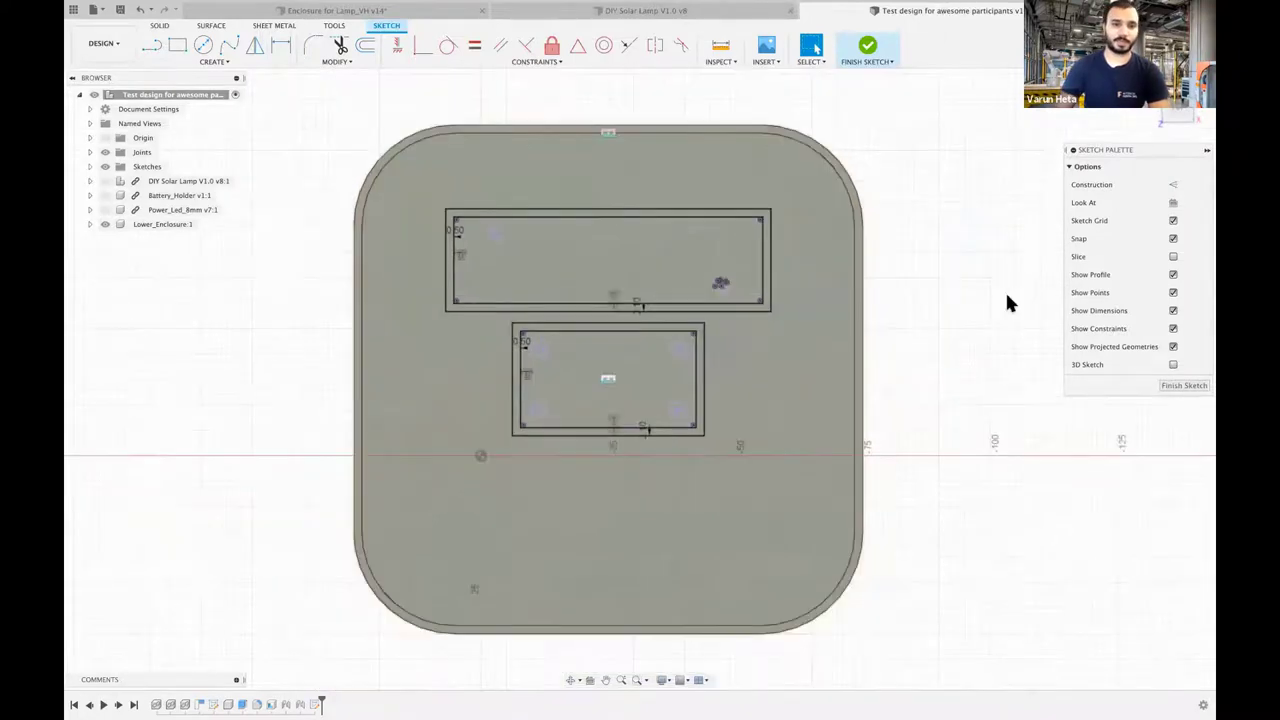
click(447, 522)
scroll(447, 522, up, 5)
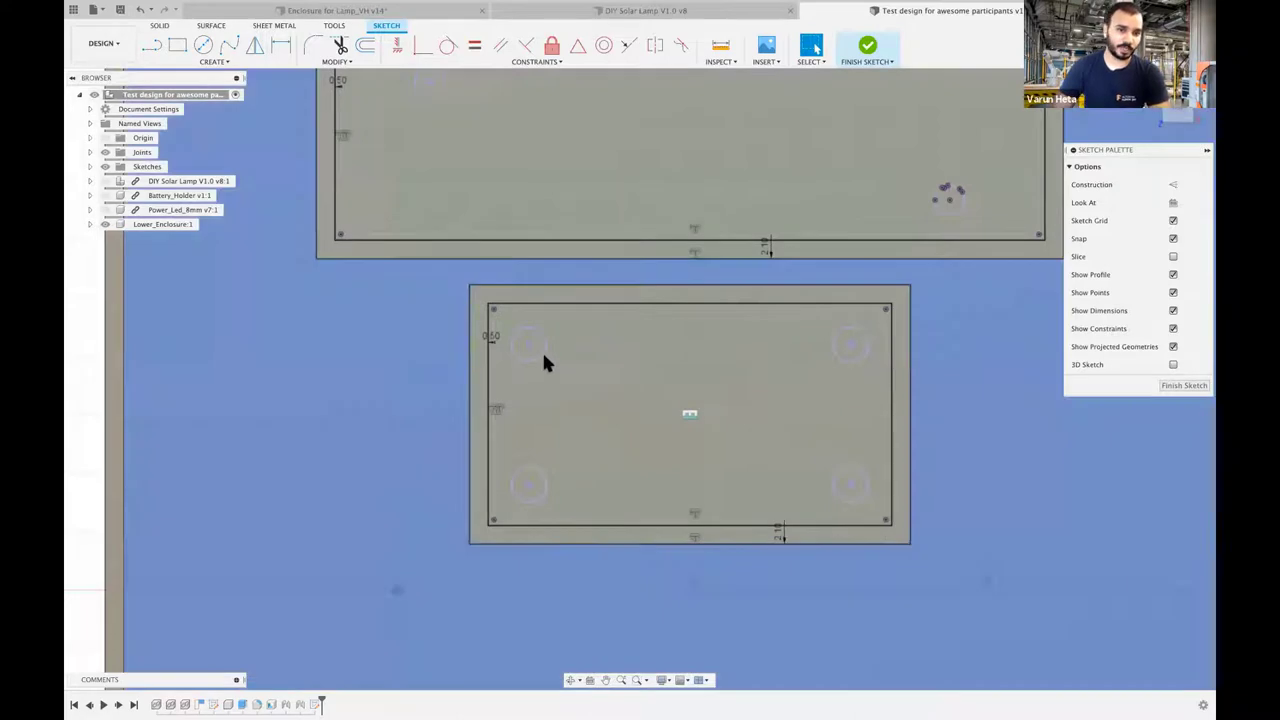
scroll(545, 363, up, 2)
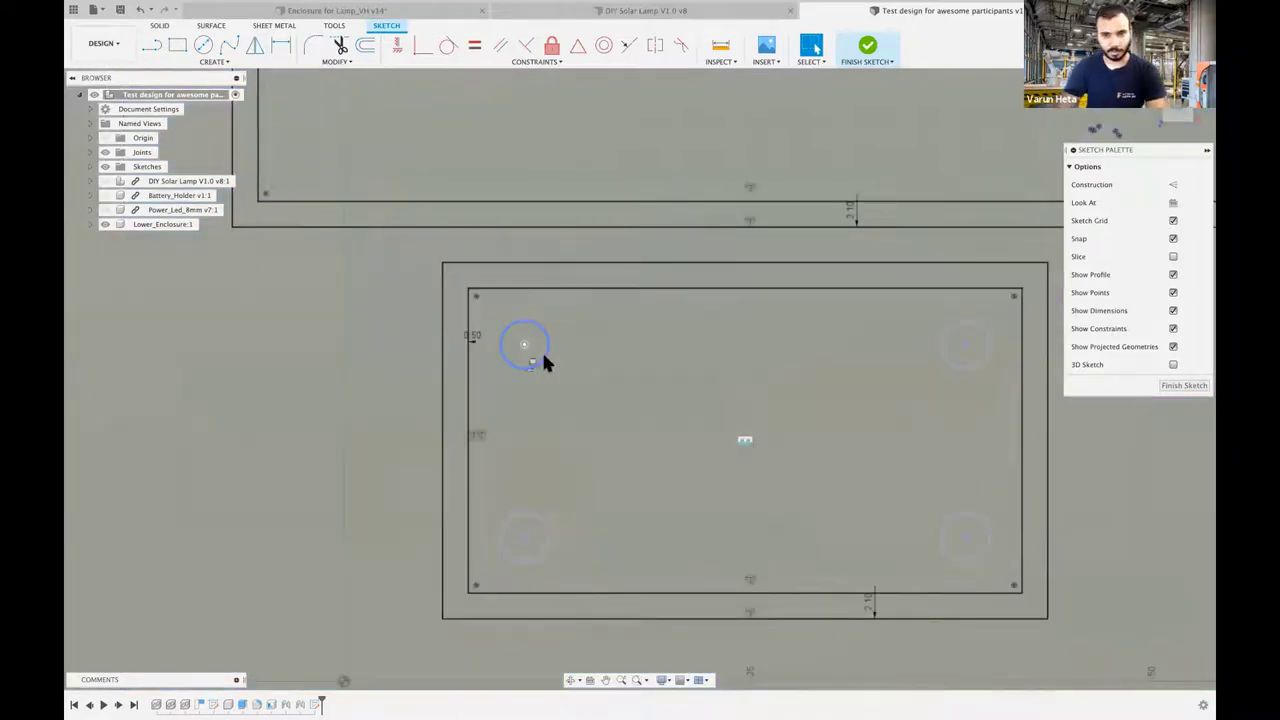
- Offset the projected circles of the circuit board's two left mounting holes inward by 0.2 mm
click(545, 362)
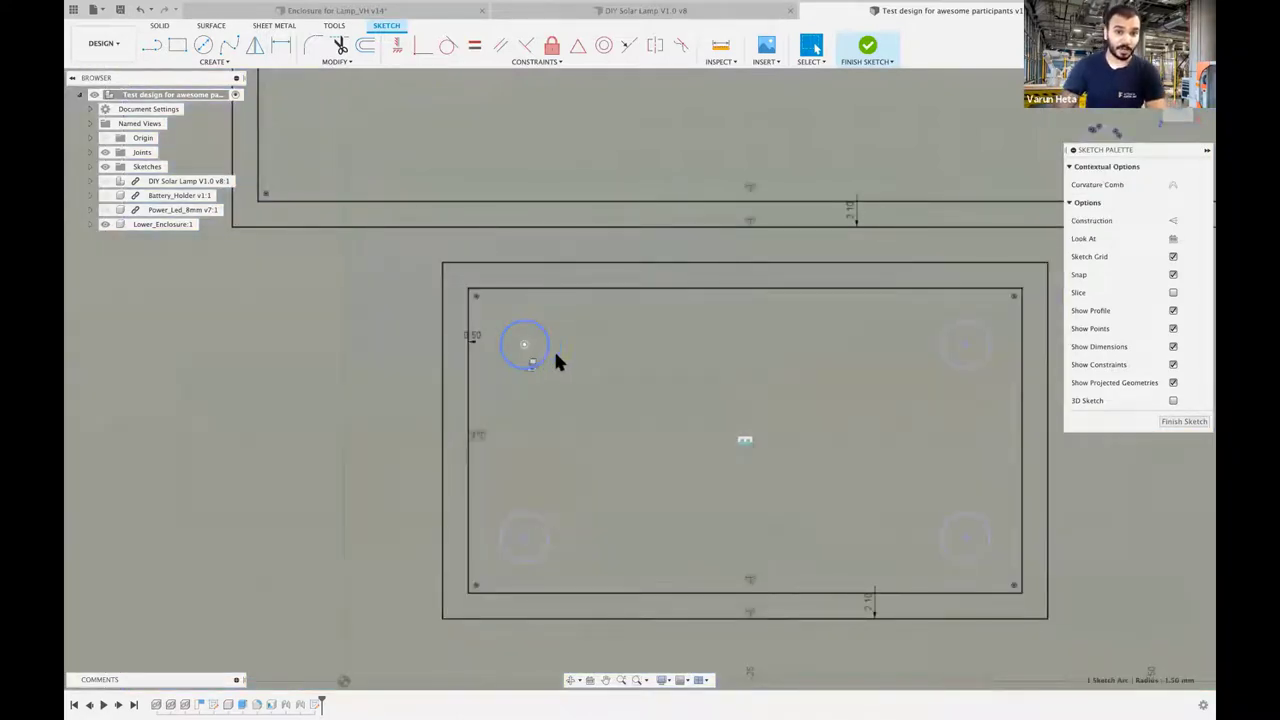
key(o)
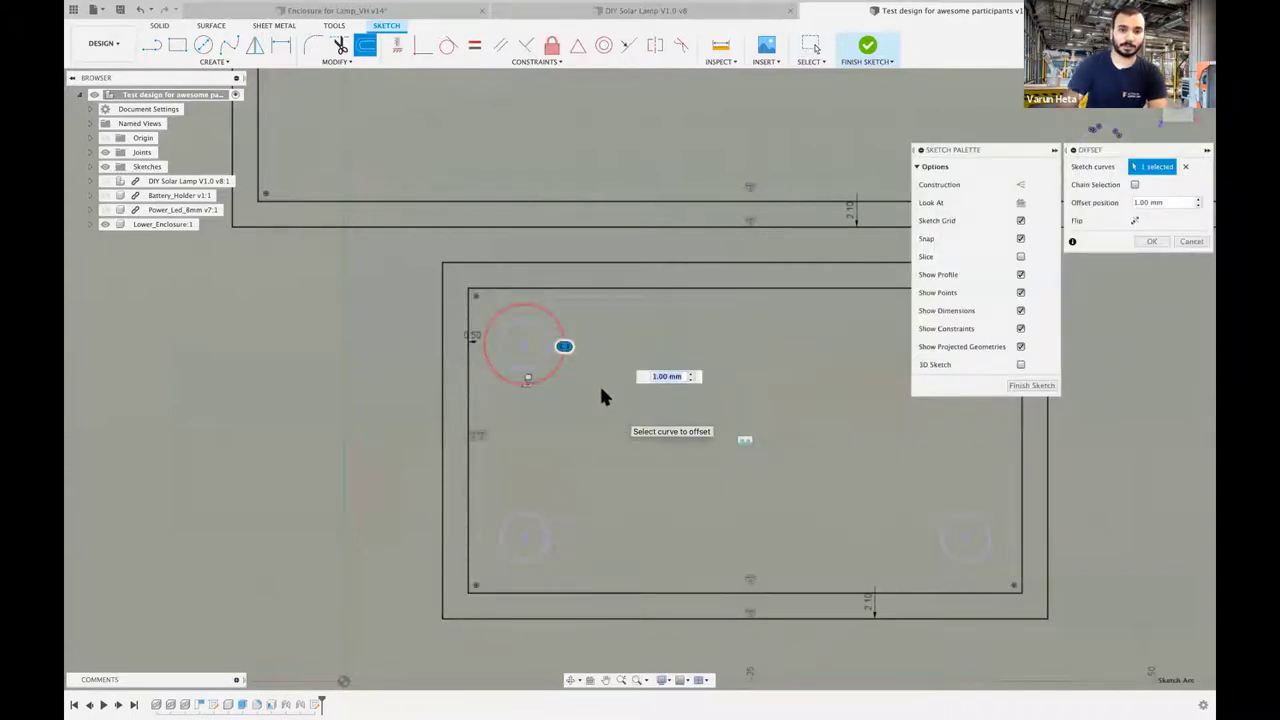
drag(564, 346, 546, 346)
text(-.2)
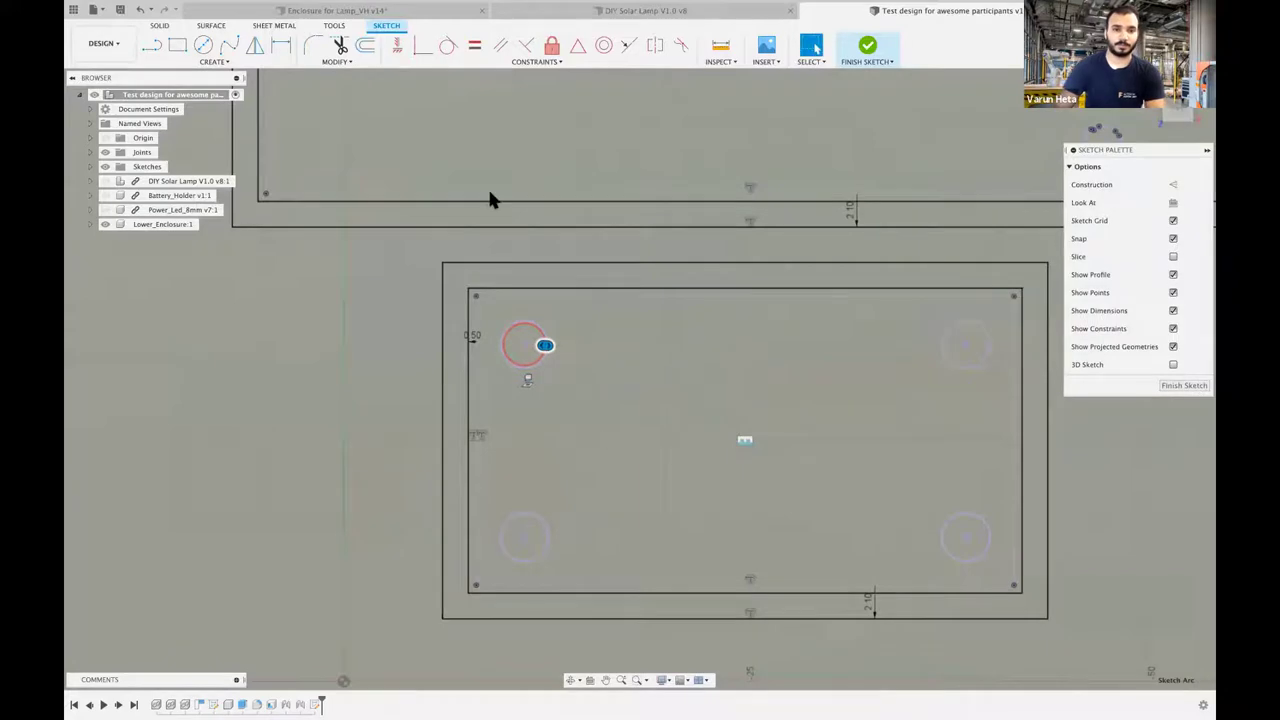
key(Escape)
key(o)
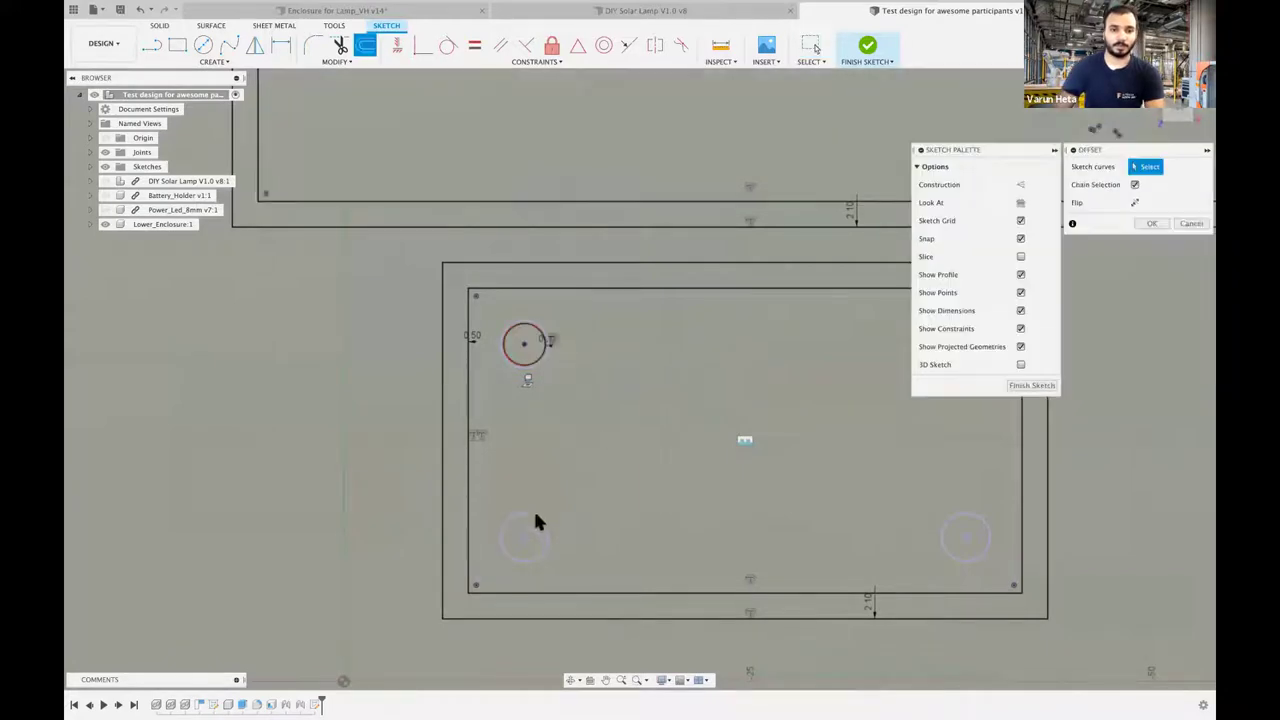
click(535, 521)
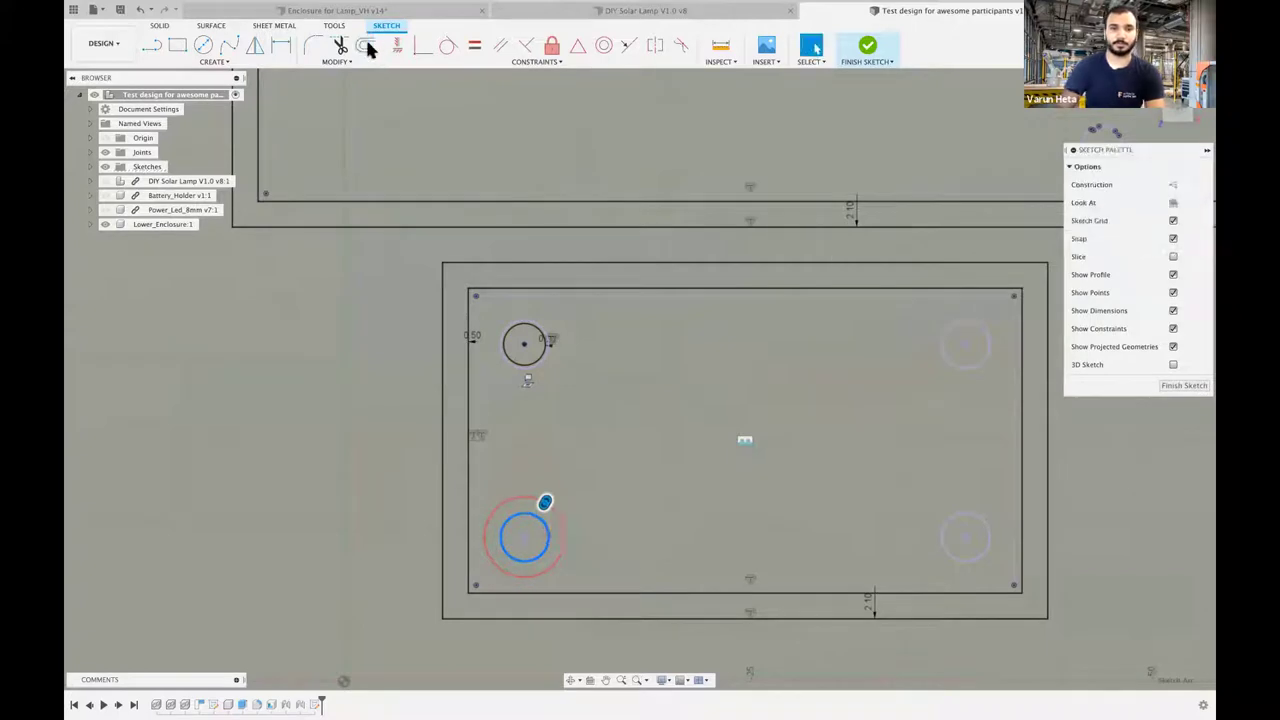
key(Escape)
- Offset the projected circles of the circuit board's two right mounting holes inward by 0.2 mm
key(o)
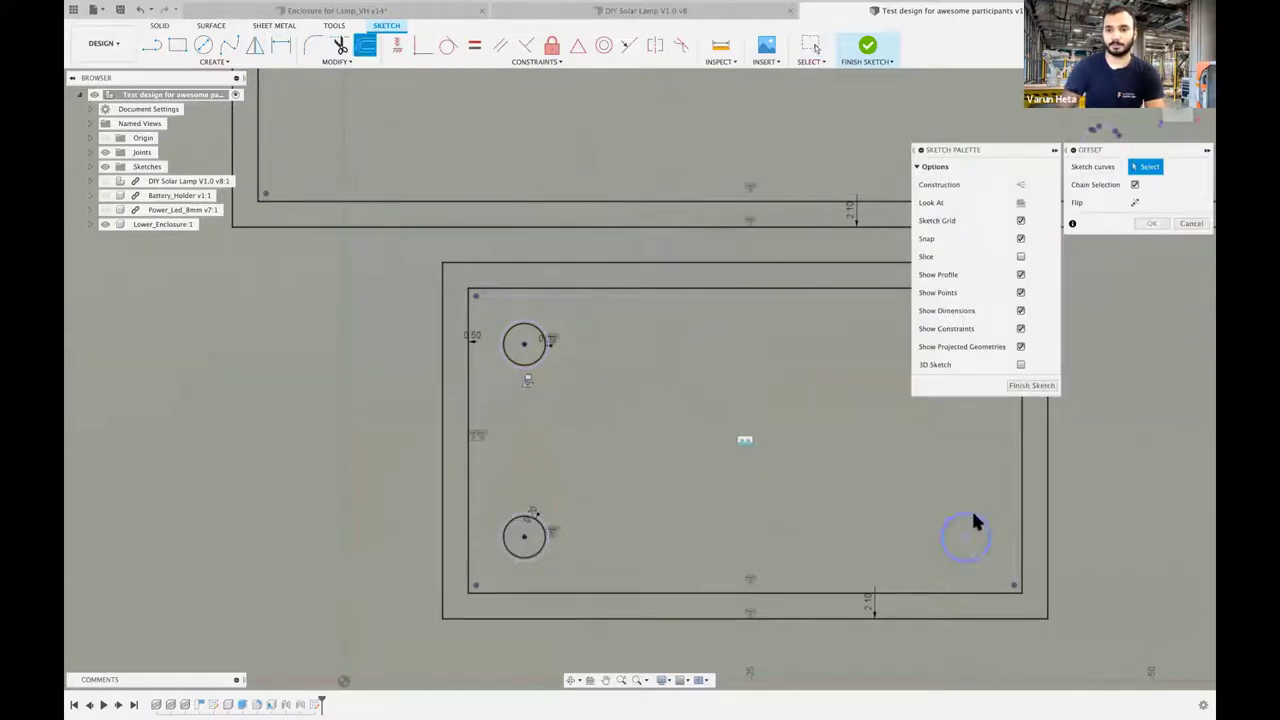
click(972, 518)
text(-.2)
key(Return)
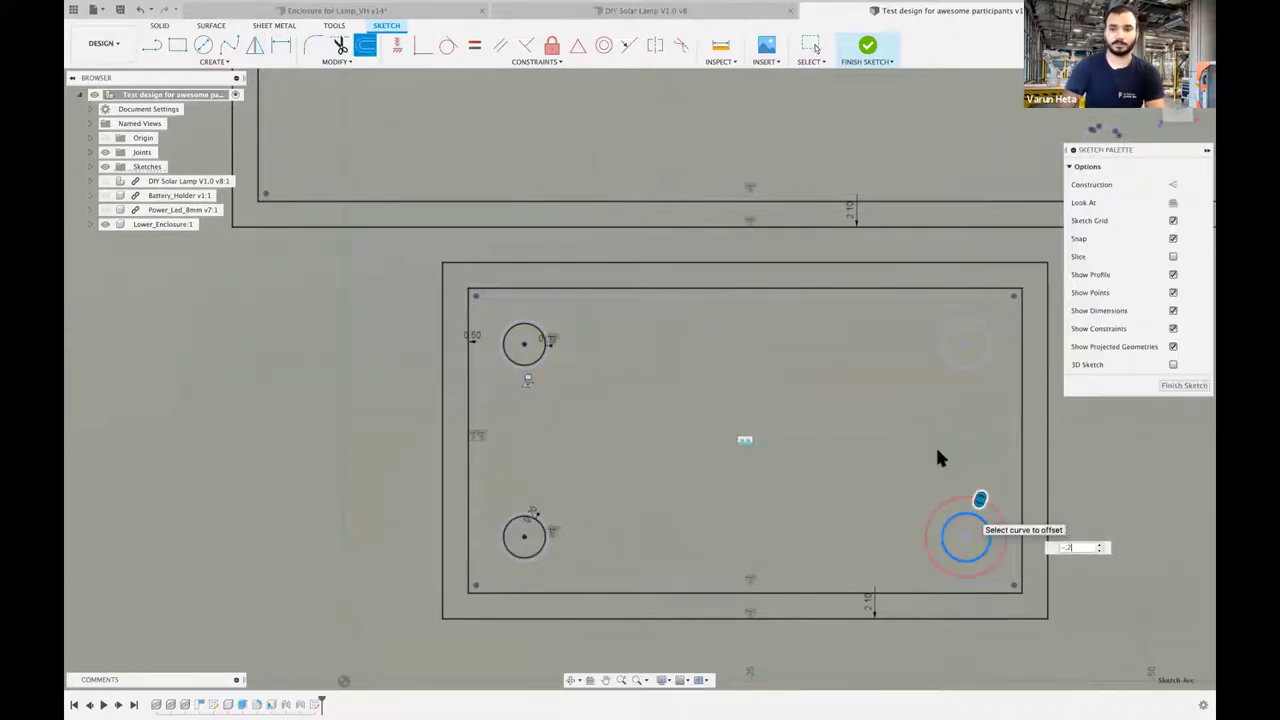
scroll(937, 450, right, 2)
scroll(937, 450, right, 2)
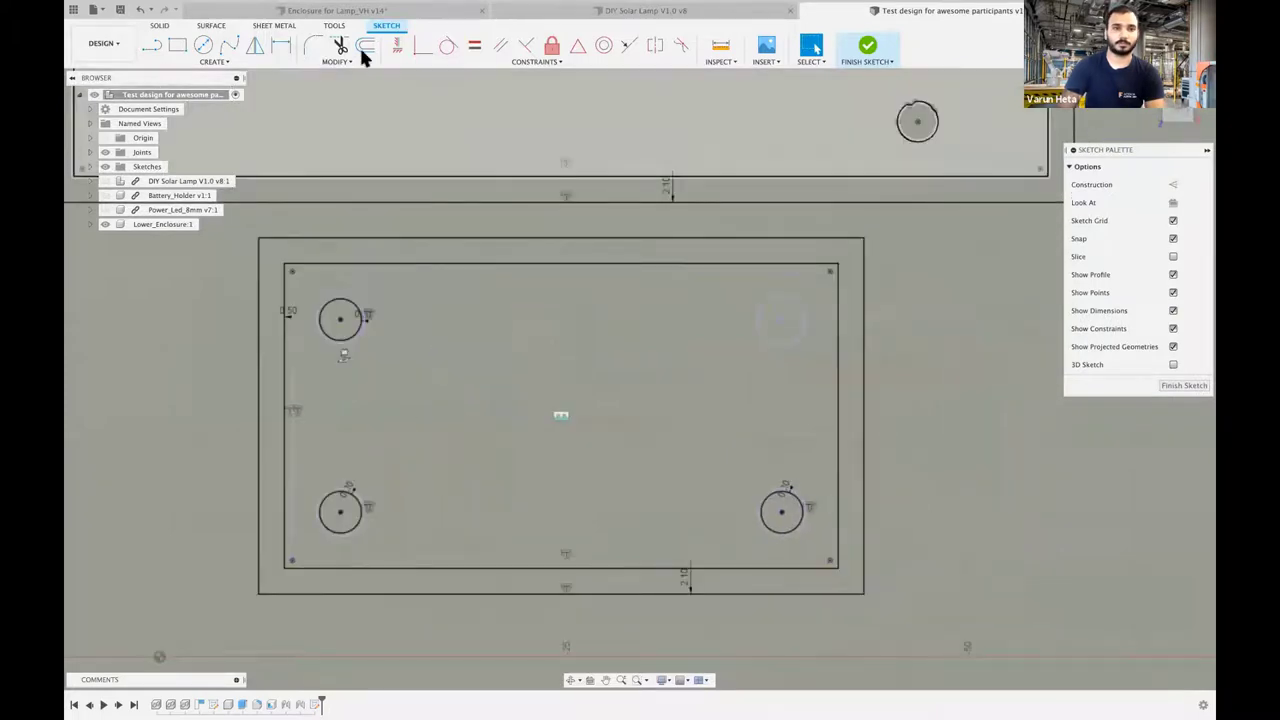
key(o)
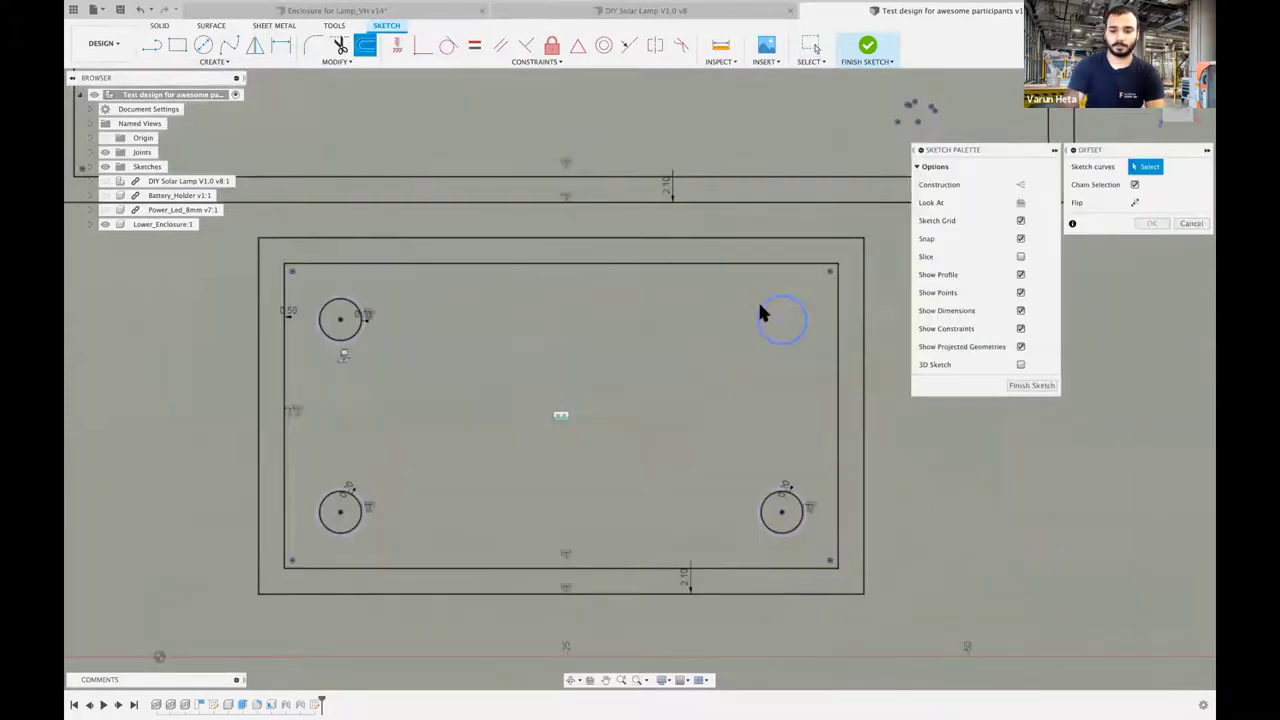
click(758, 308)
key(Return)
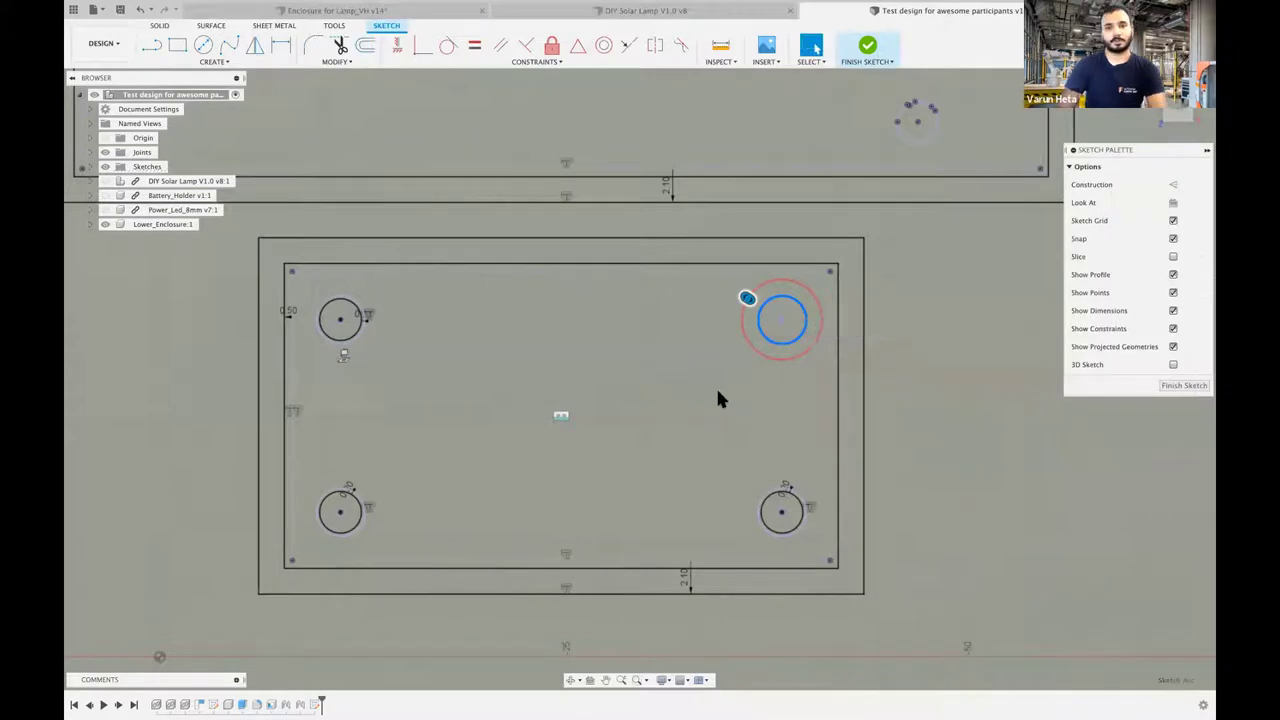
- Extrude both rectangular wall outlines and the four pin circles 8 mm up from the enclosure floor, joined to the lower enclosure
scroll(716, 386, down, 5)
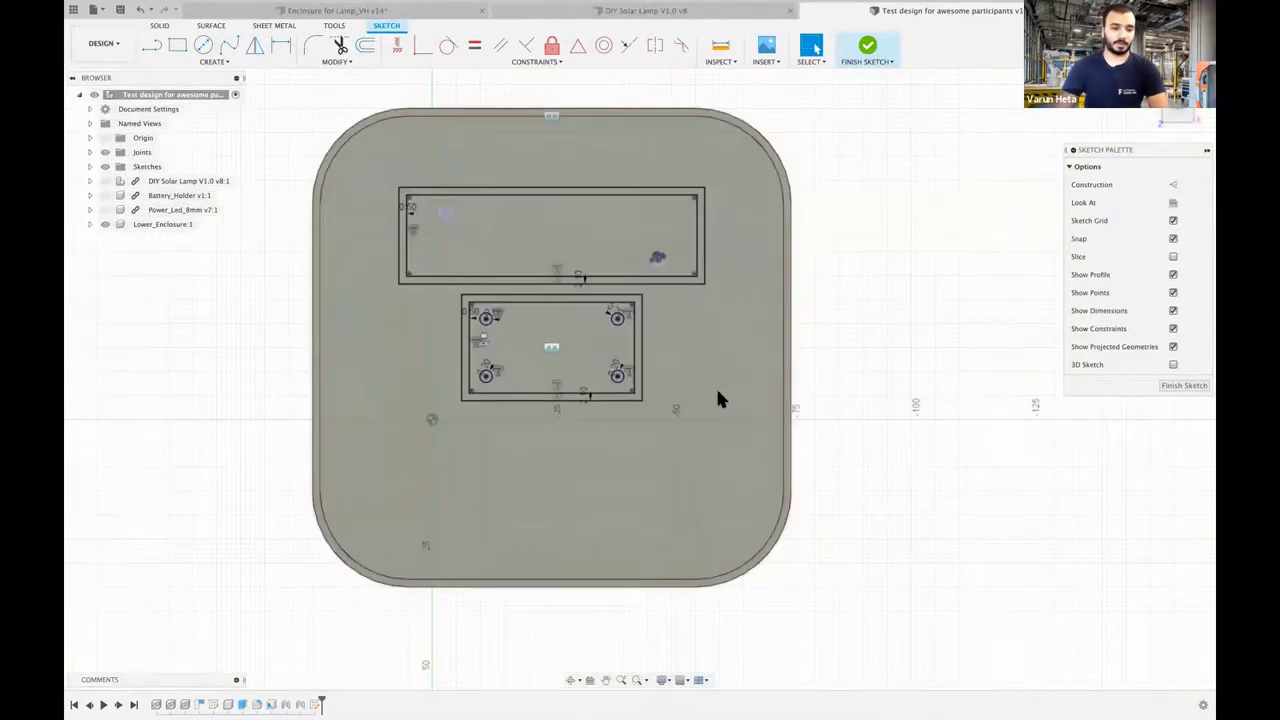
key(e)
scroll(564, 404, up, 3)
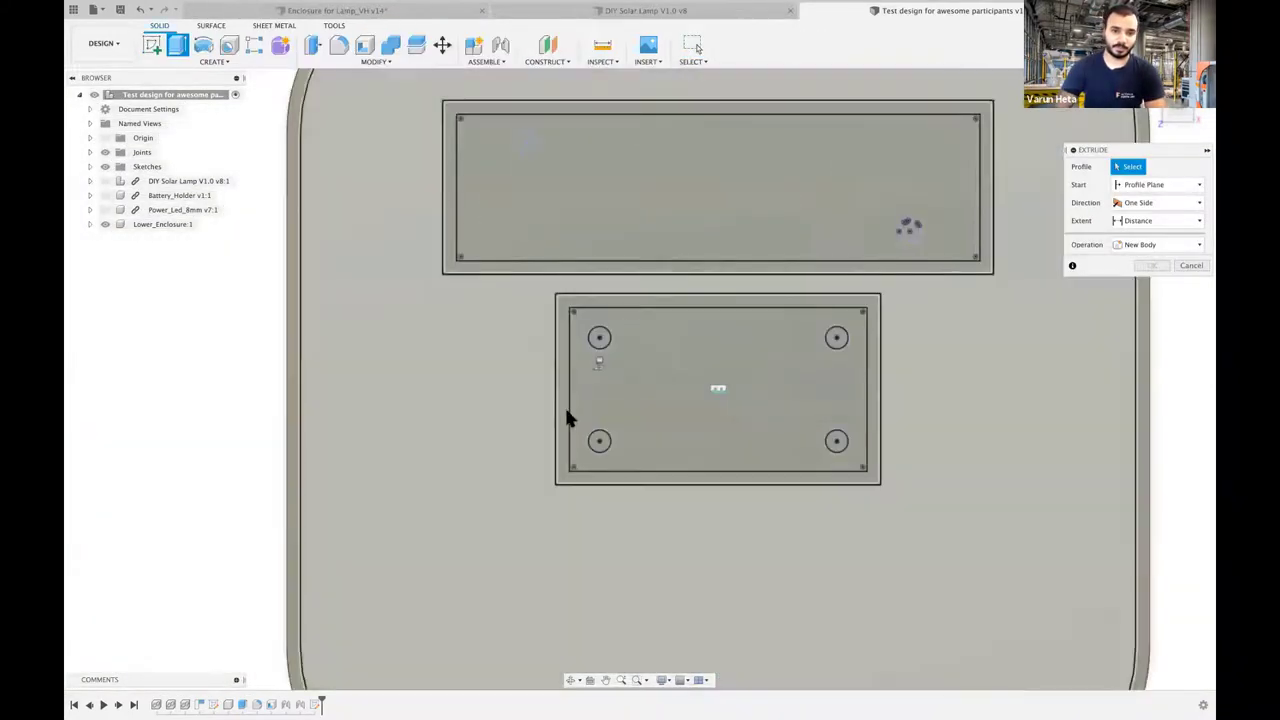
click(570, 300)
click(563, 270)
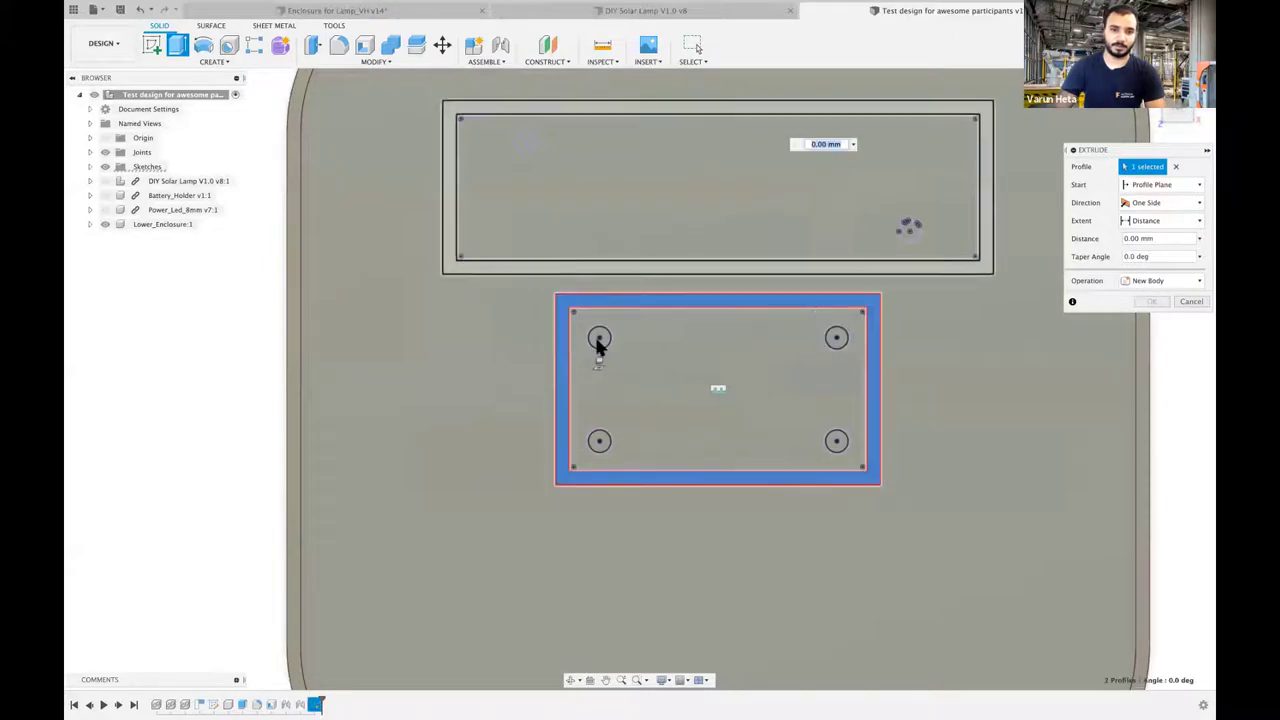
click(599, 340)
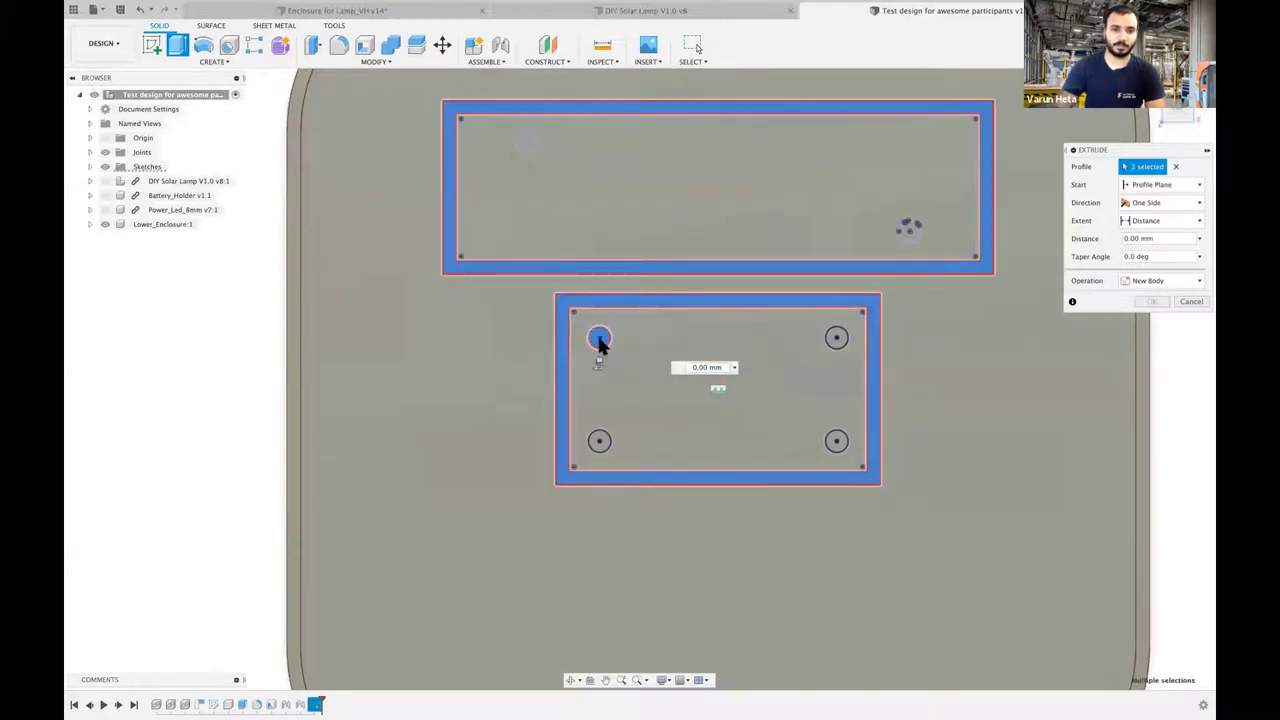
scroll(563, 500, up, 3)
click(556, 508)
click(996, 508)
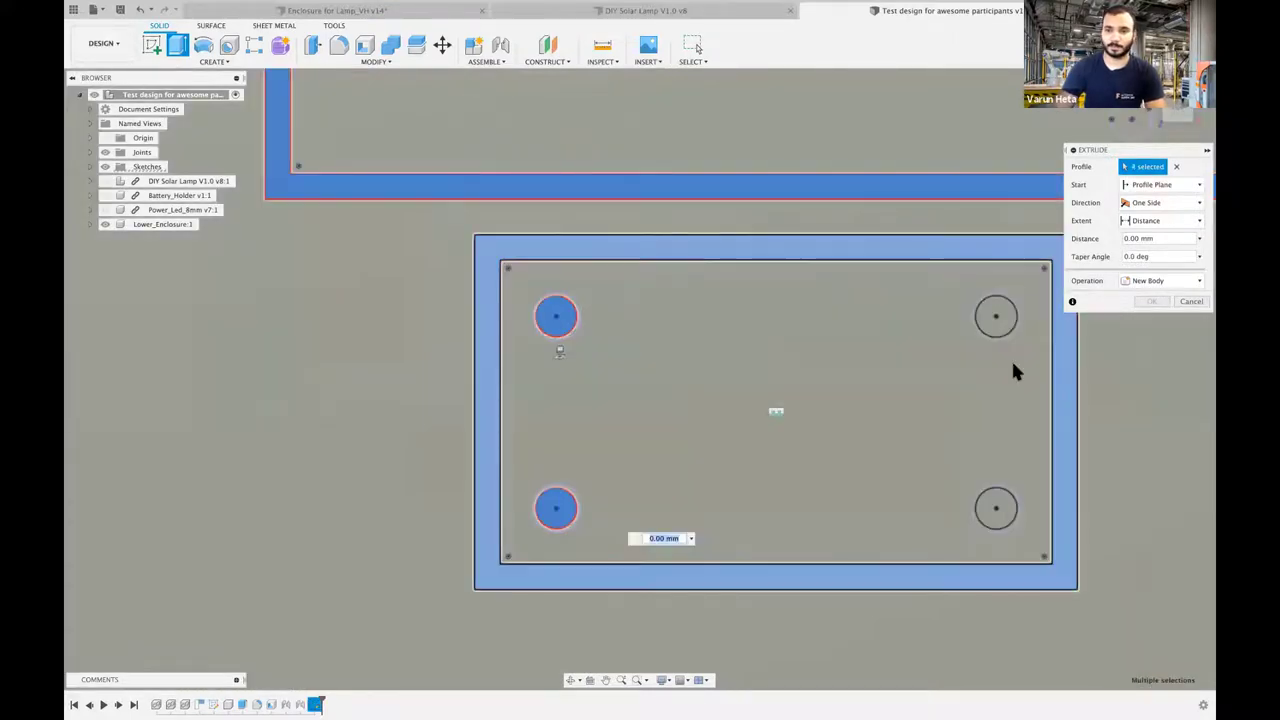
click(998, 320)
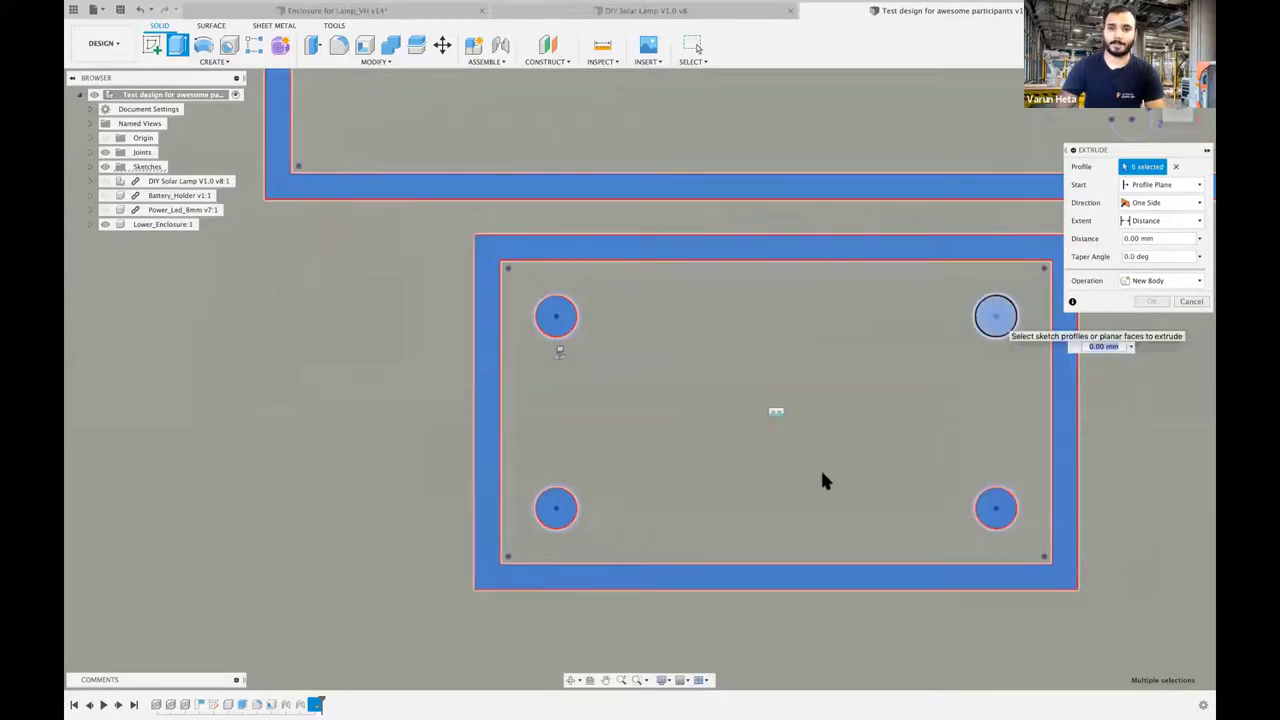
scroll(822, 478, down, 4)
shift+scroll(823, 476, up, 3)
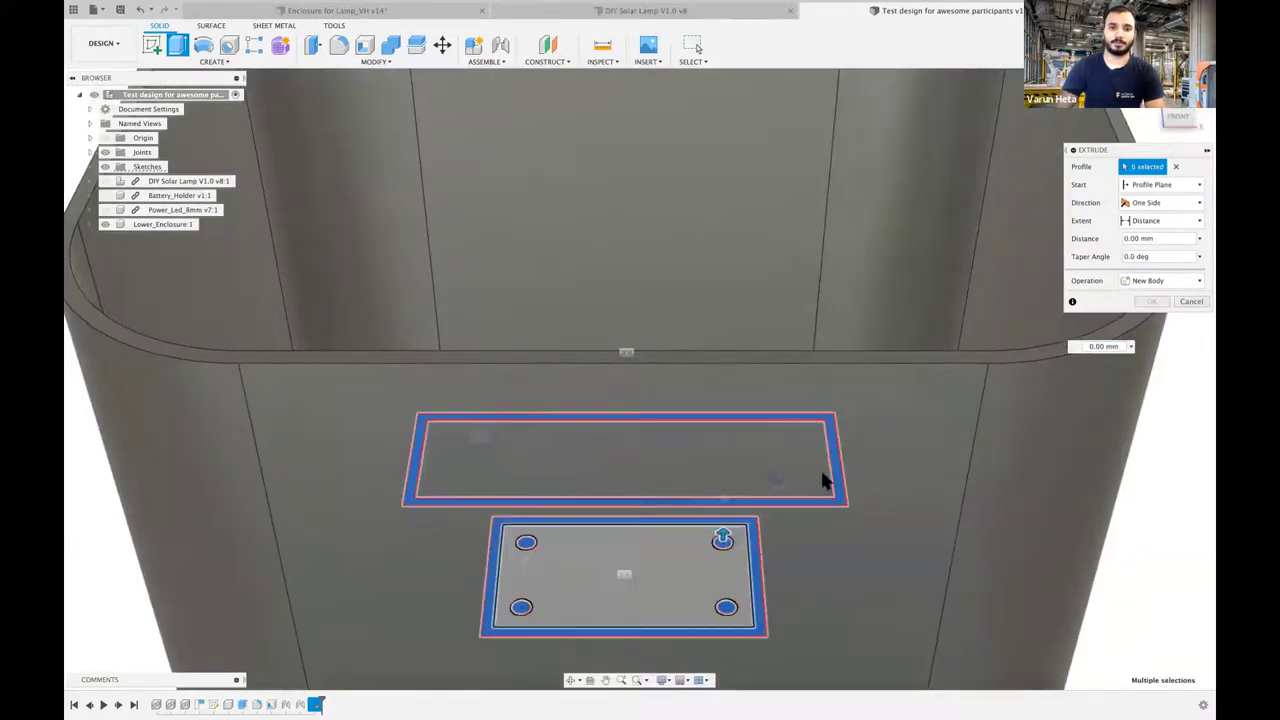
shift+scroll(822, 480, right, 3)
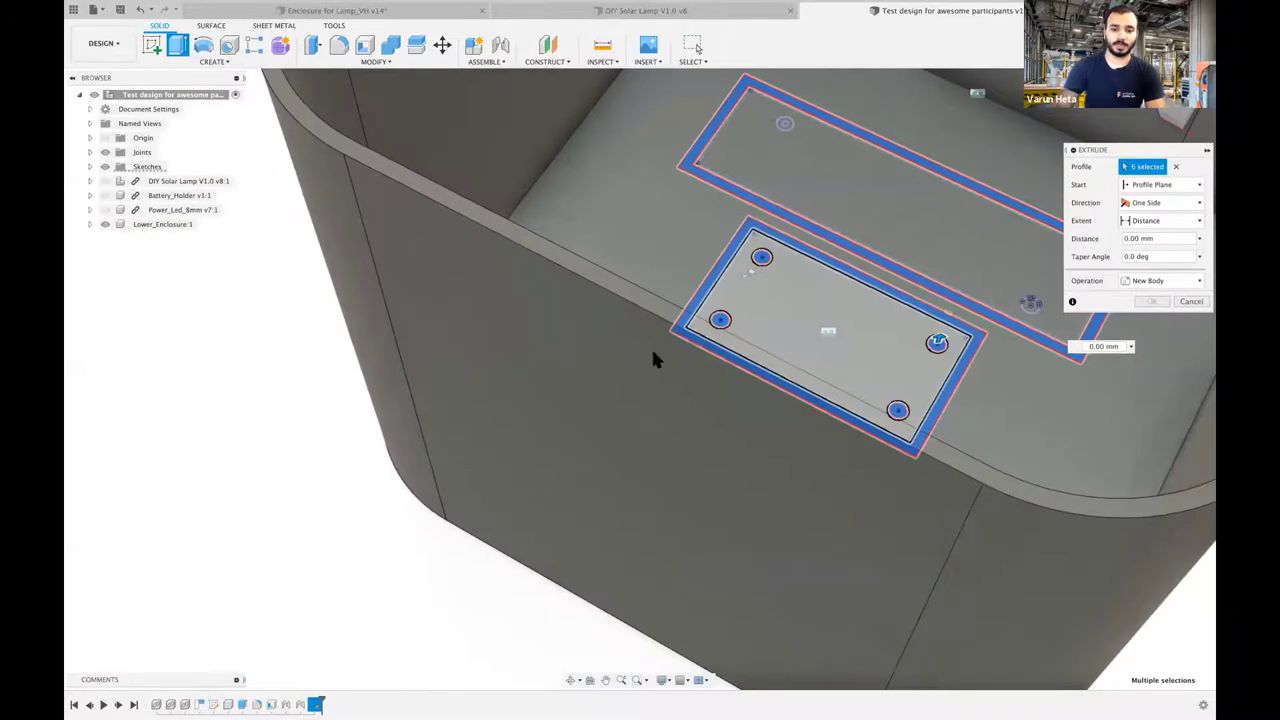
shift+middle_drag(651, 346, 657, 309)
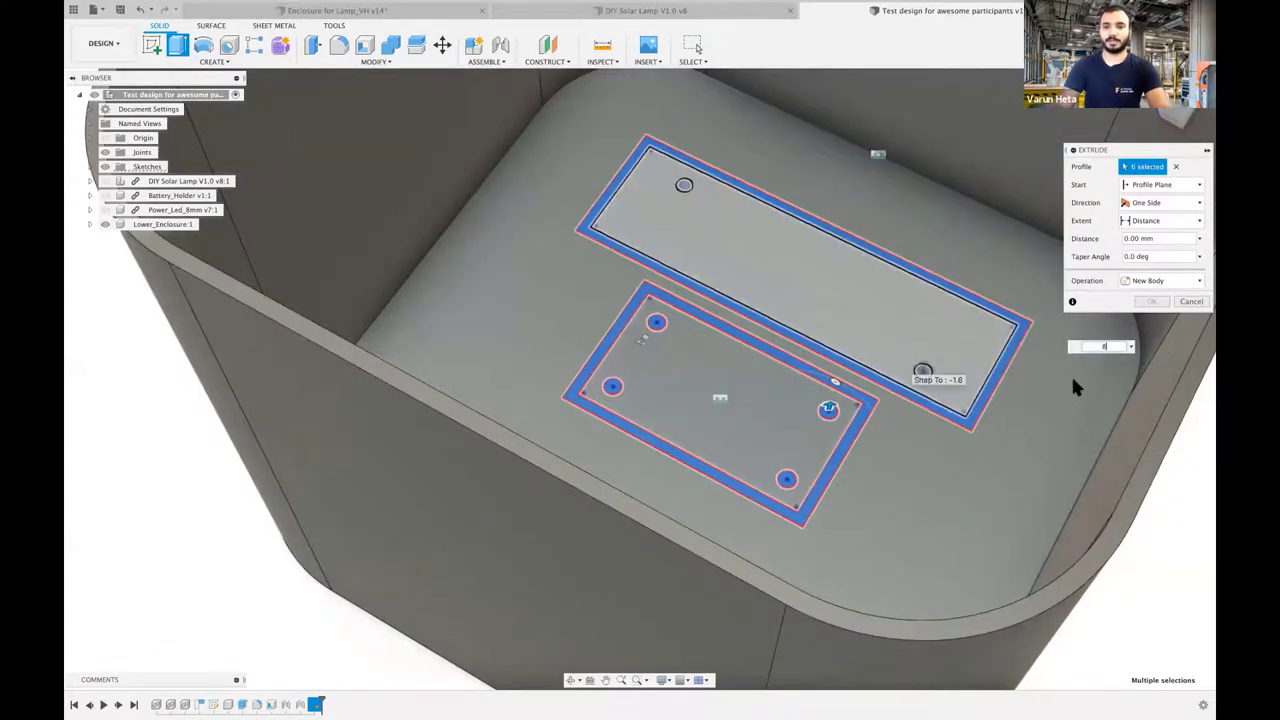
key(Return)
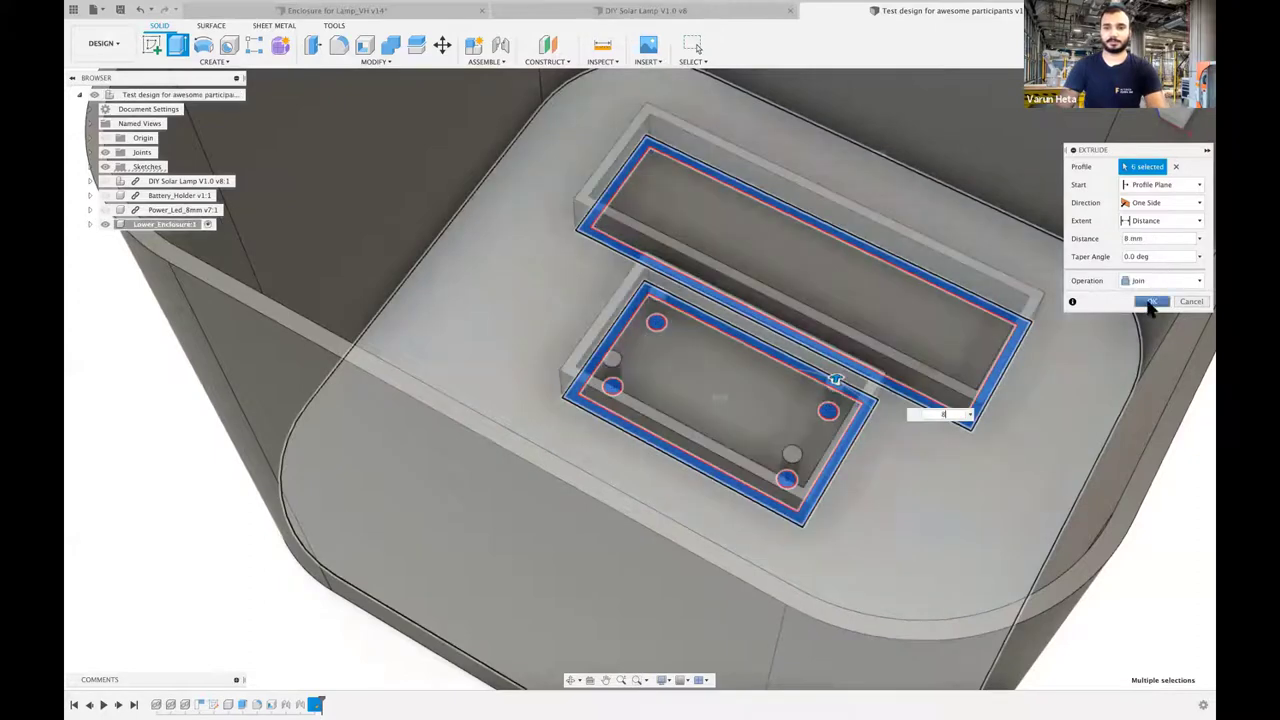
key(Return)
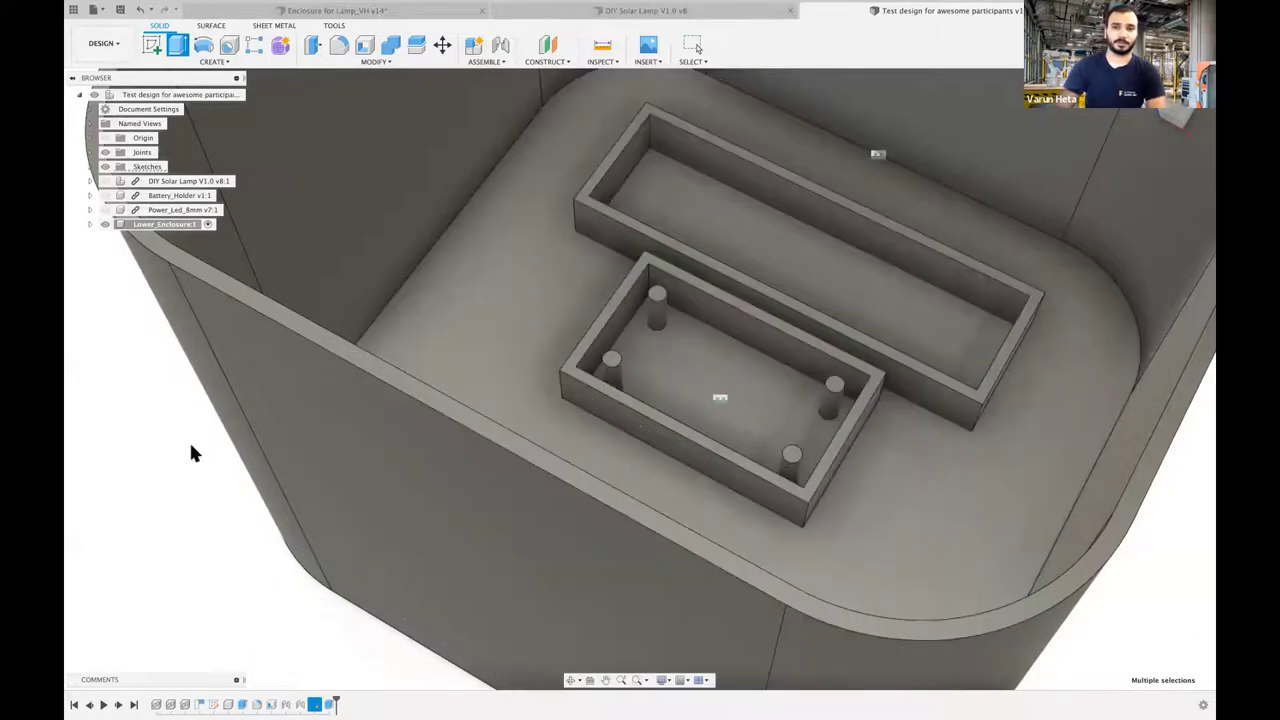
- Show the battery holder and the DIY Solar Lamp circuit board inside the enclosure
click(106, 195)
click(106, 179)
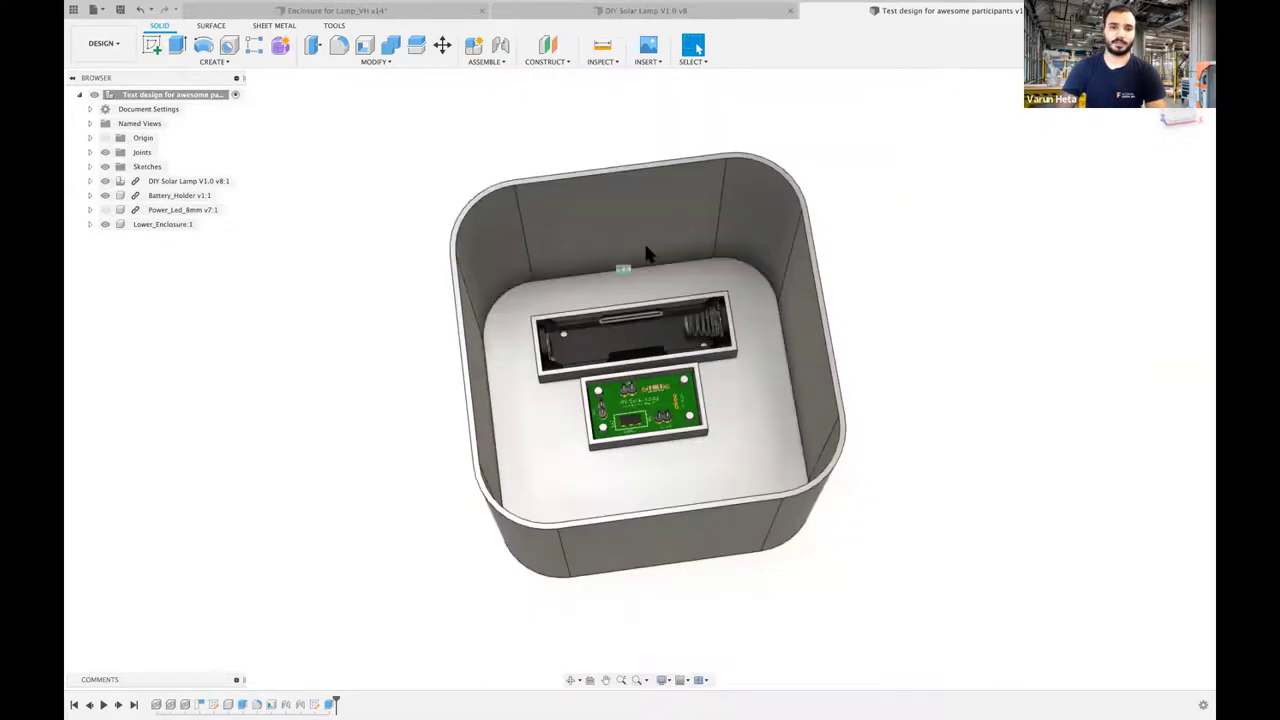
- Switch to the Enclosure for Lamp_VH design and hide its reflector cover to expose the interior
click(418, 10)
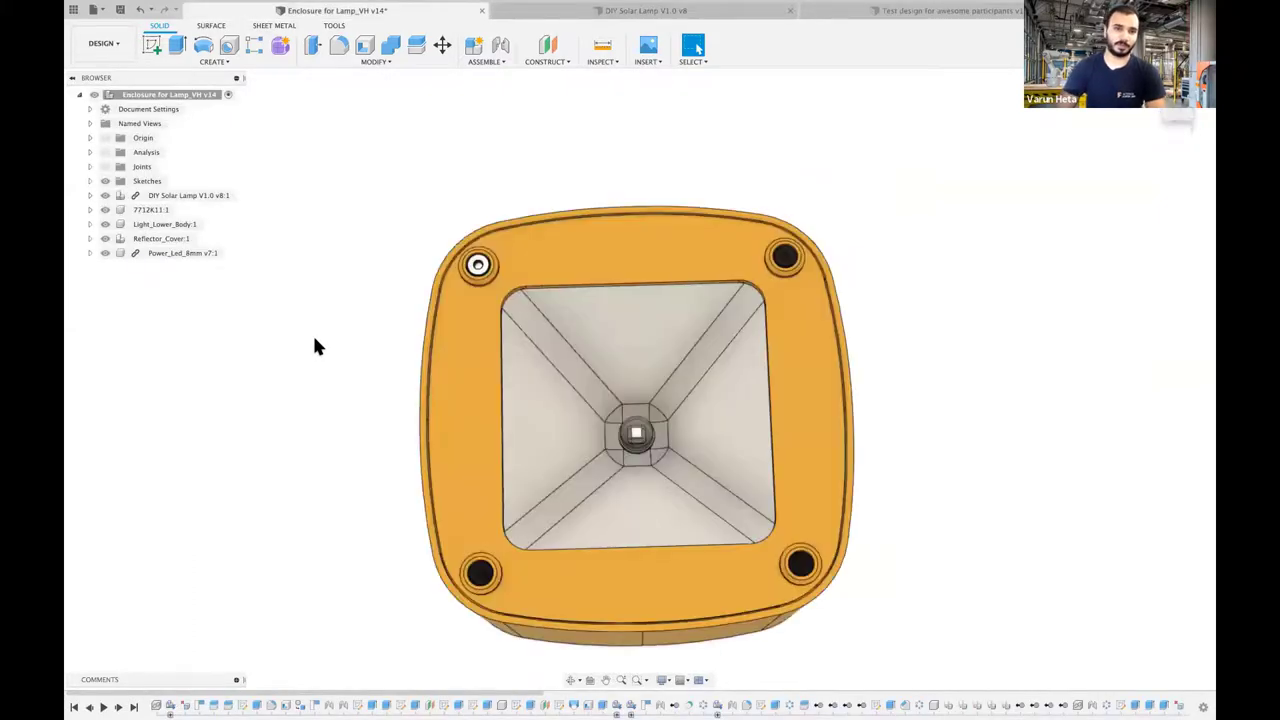
click(103, 236)
key(v)
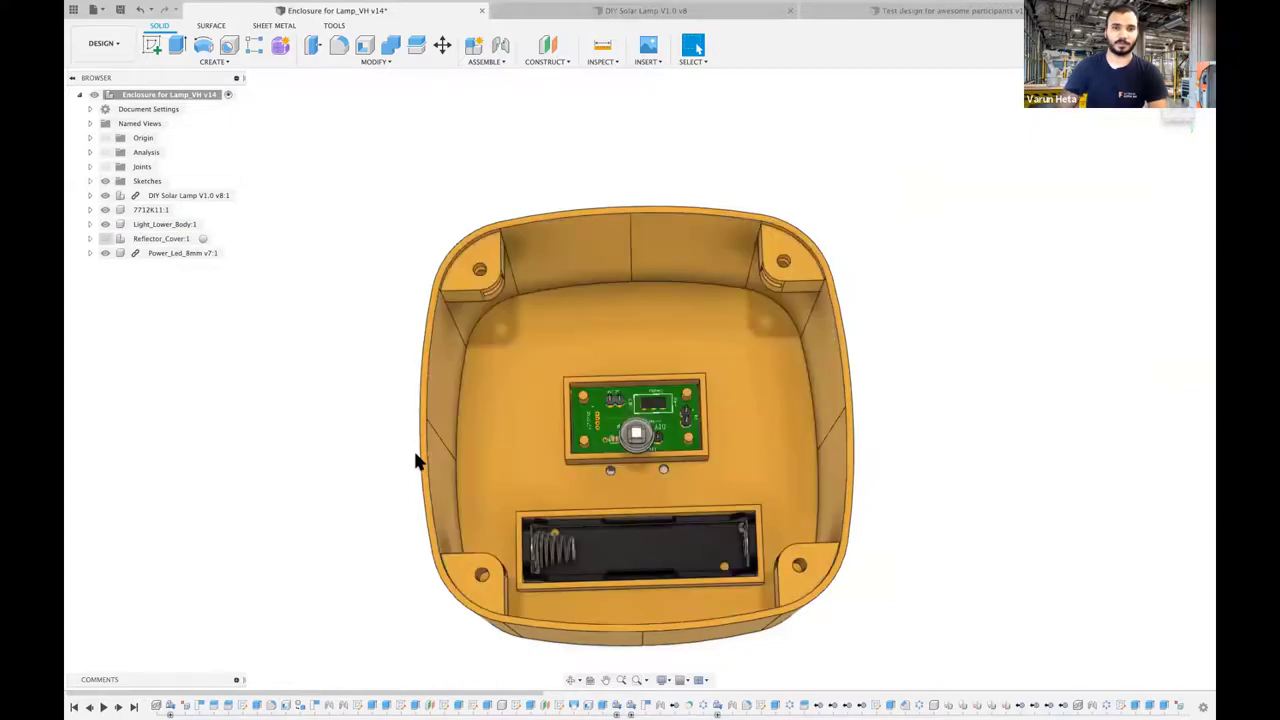
- Examine the corner screw bosses and the component holders inside the finished lamp body from several angles
shift+scroll(415, 453, down, 5)
shift+scroll(415, 453, up, 3)
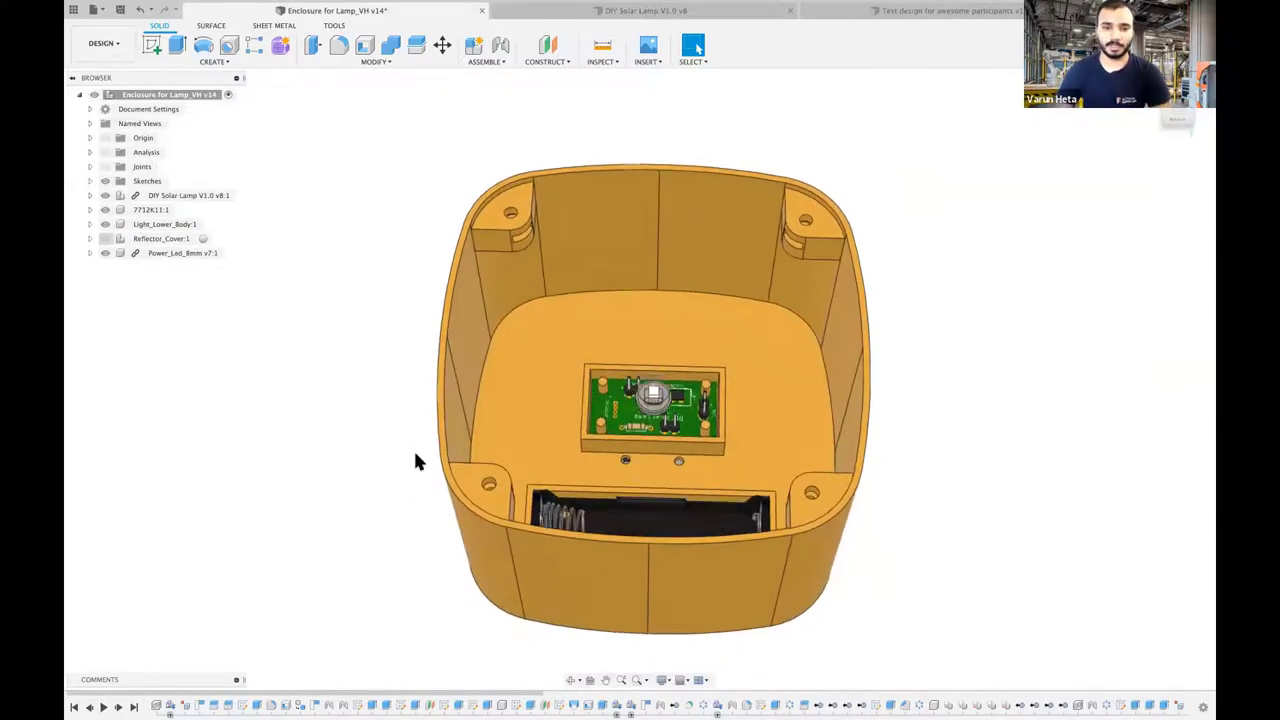
shift+scroll(415, 453, right, 6)
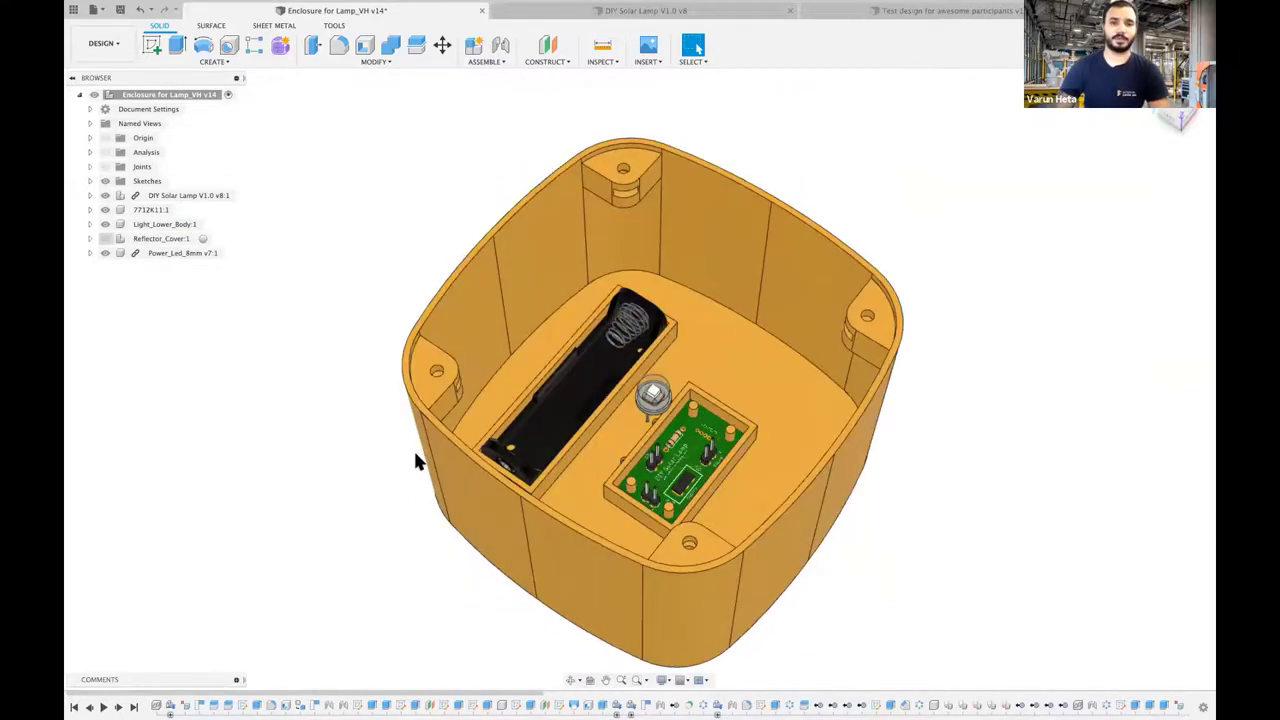
shift+scroll(415, 453, down, 4)
shift+scroll(415, 453, right, 6)
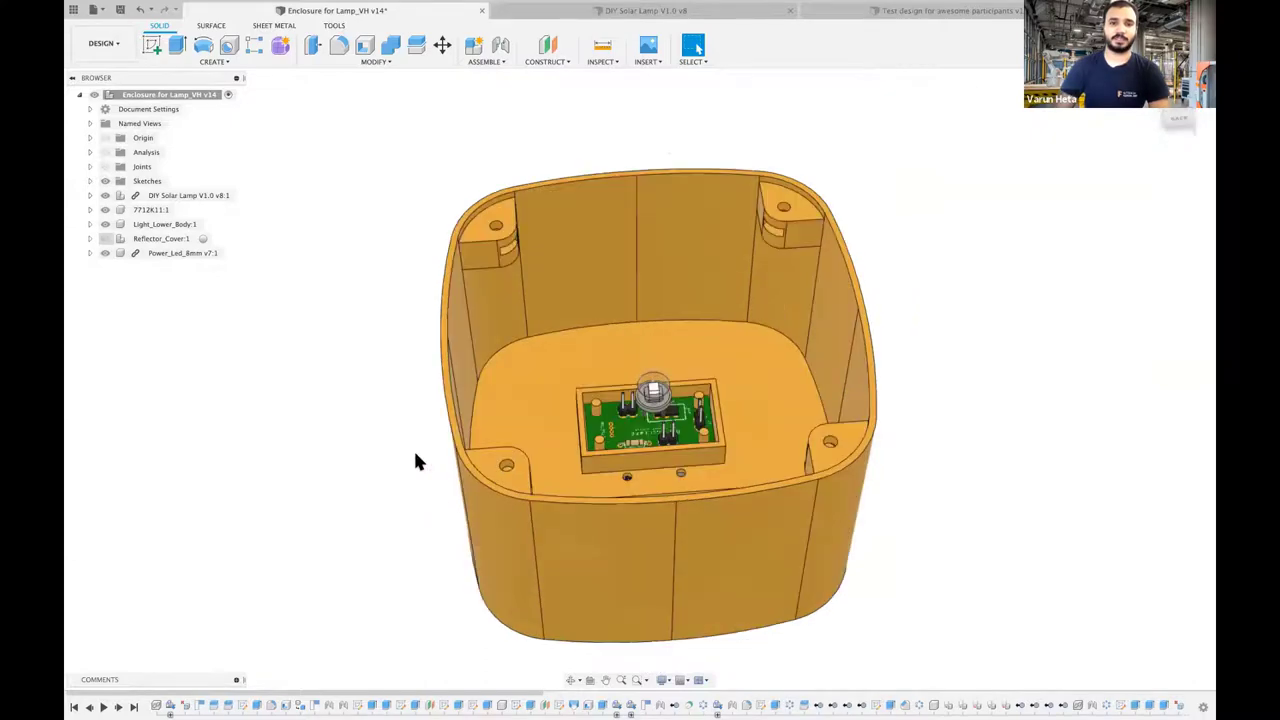
scroll(592, 264, up, 4)
shift+scroll(592, 264, down, 3)
shift+scroll(438, 202, left, 3)
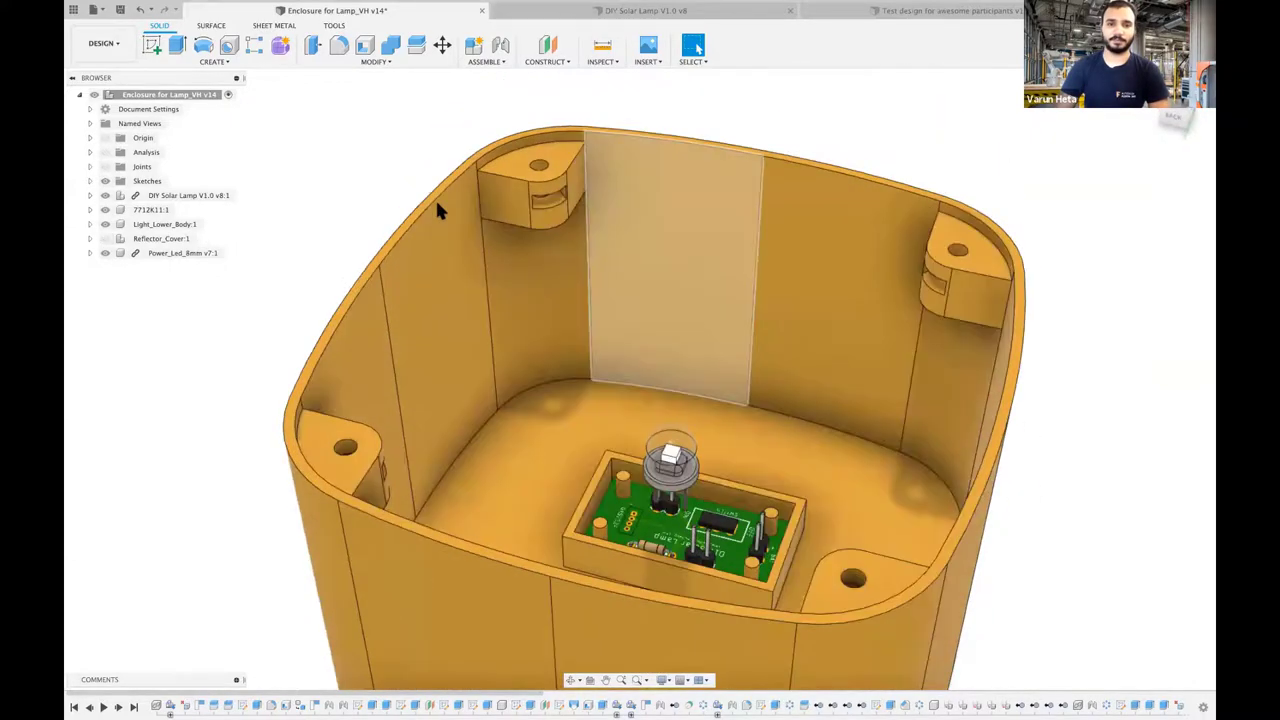
shift+scroll(306, 182, up, 2)
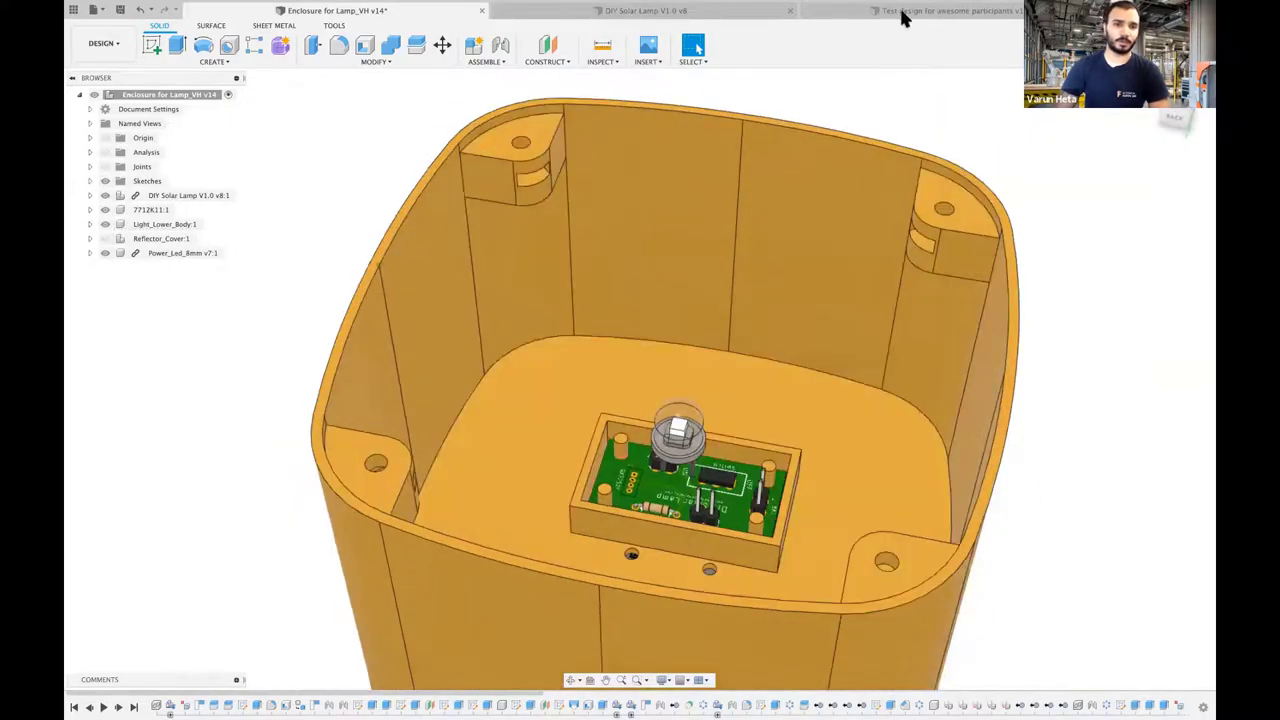
- Return to the test design and create a construction plane offset -1.6 mm from the enclosure's top rim face
click(903, 18)
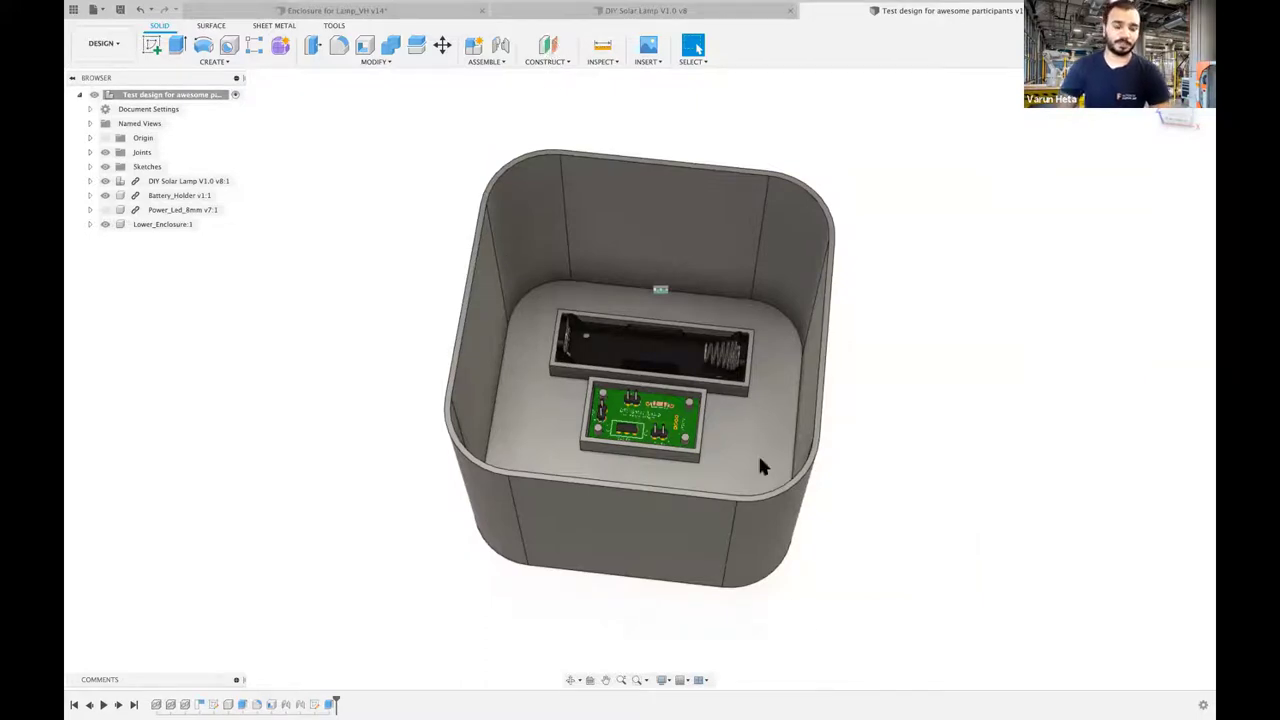
middle_drag(757, 452, 762, 448)
click(549, 50)
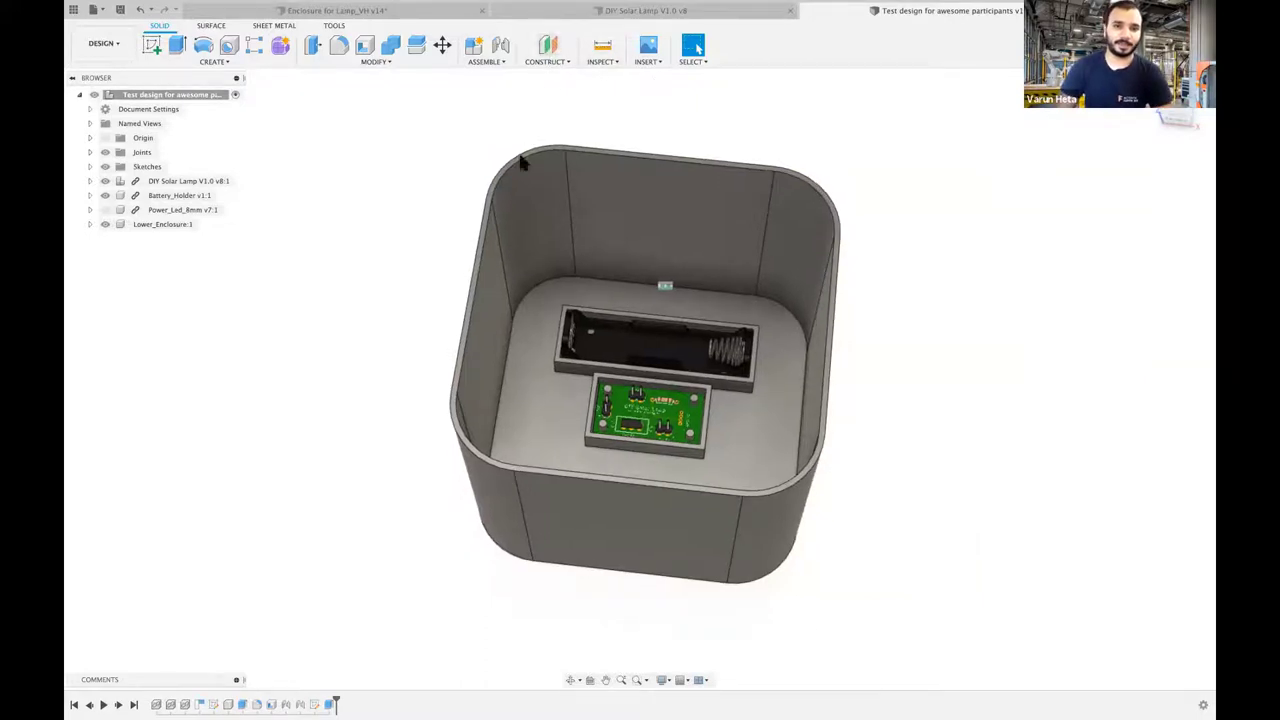
click(828, 326)
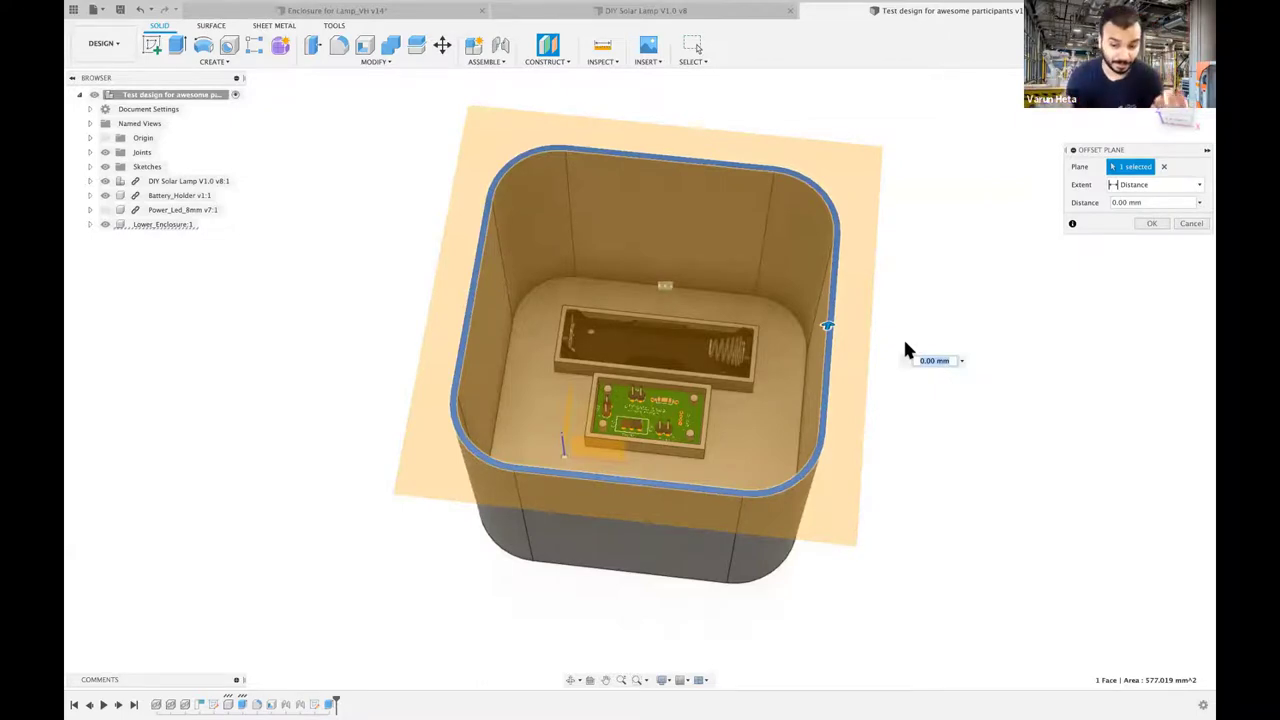
text(-1.6)
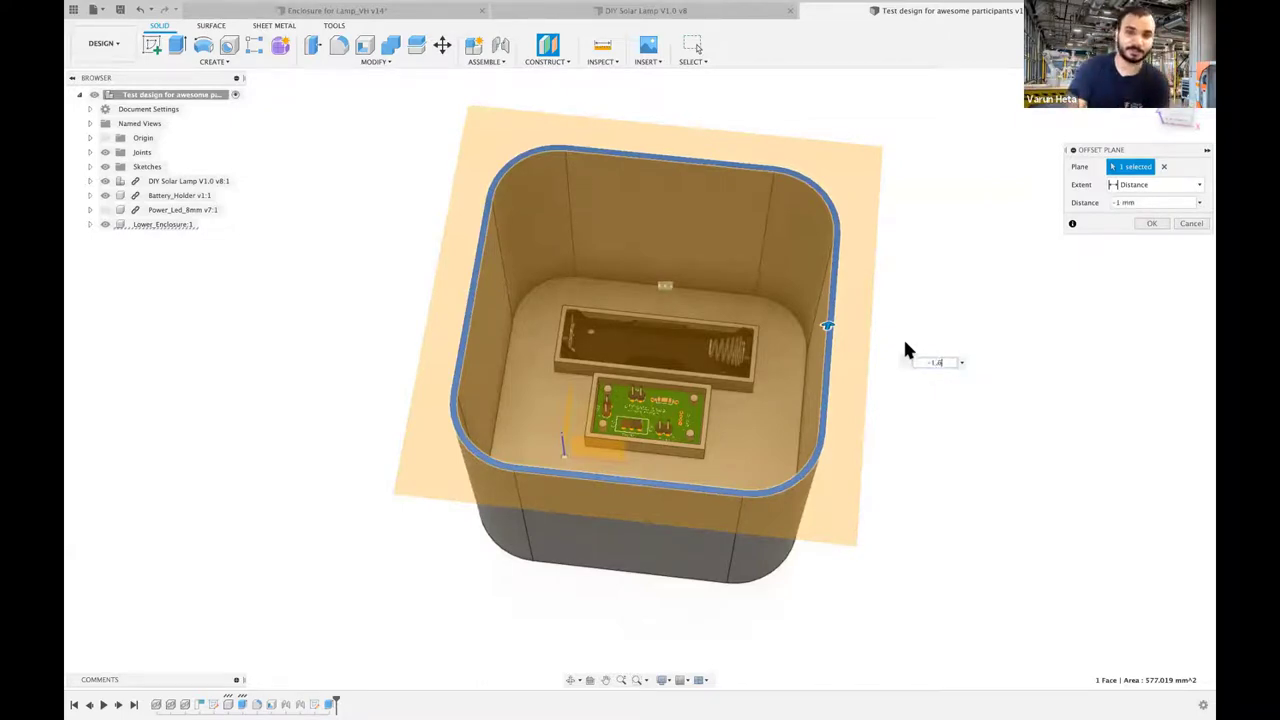
shift+scroll(973, 288, down, 5)
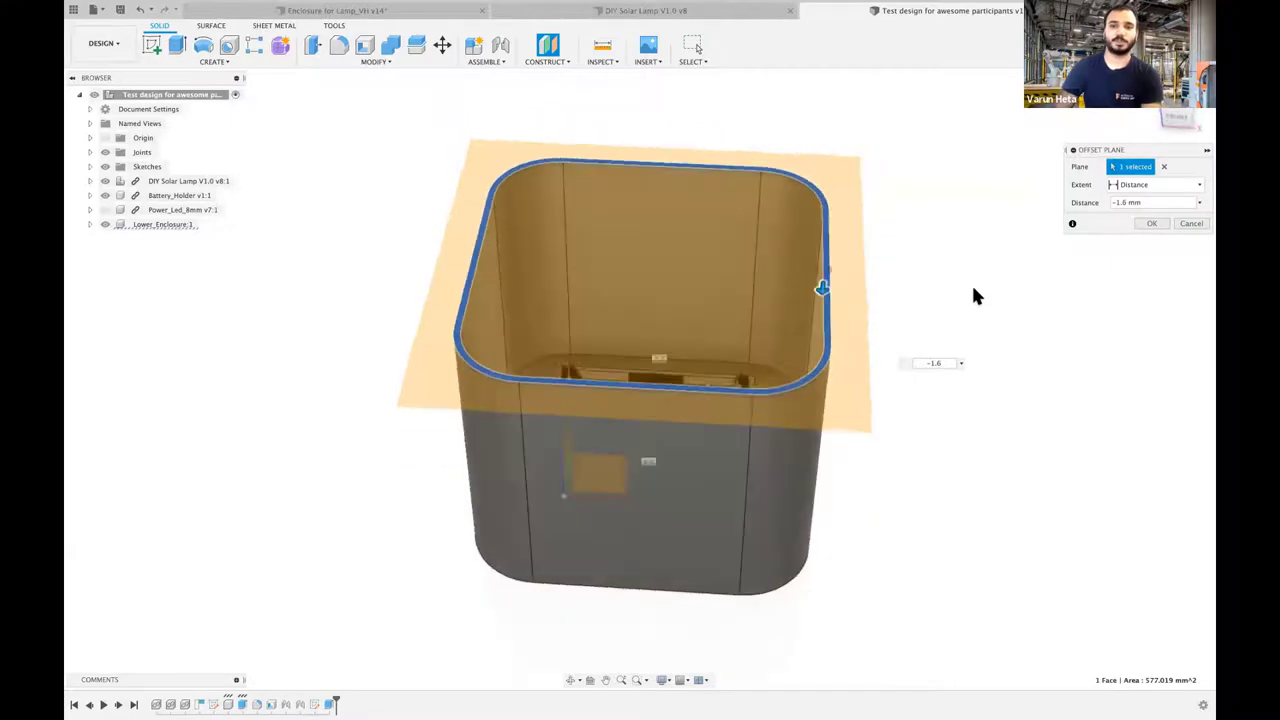
click(1152, 224)
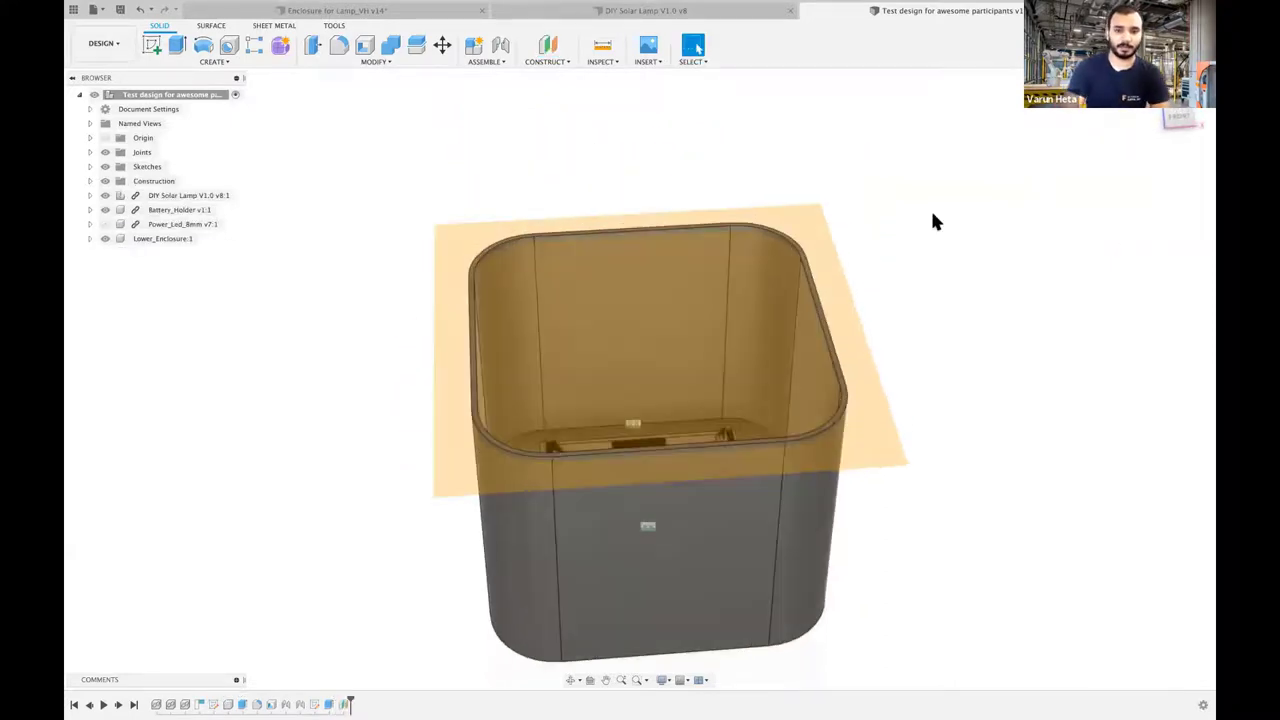
- Start a sketch on the offset plane and project the enclosure's top rim face into it
key(l)
click(831, 267)
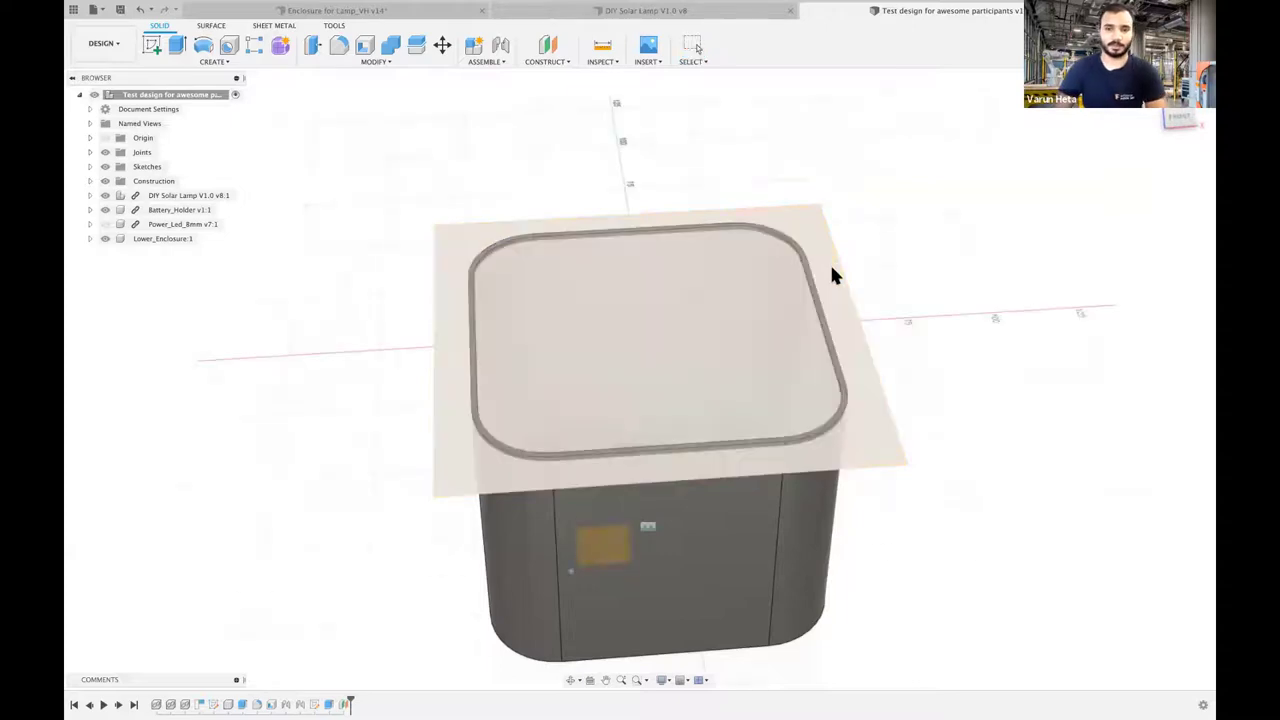
key(p)
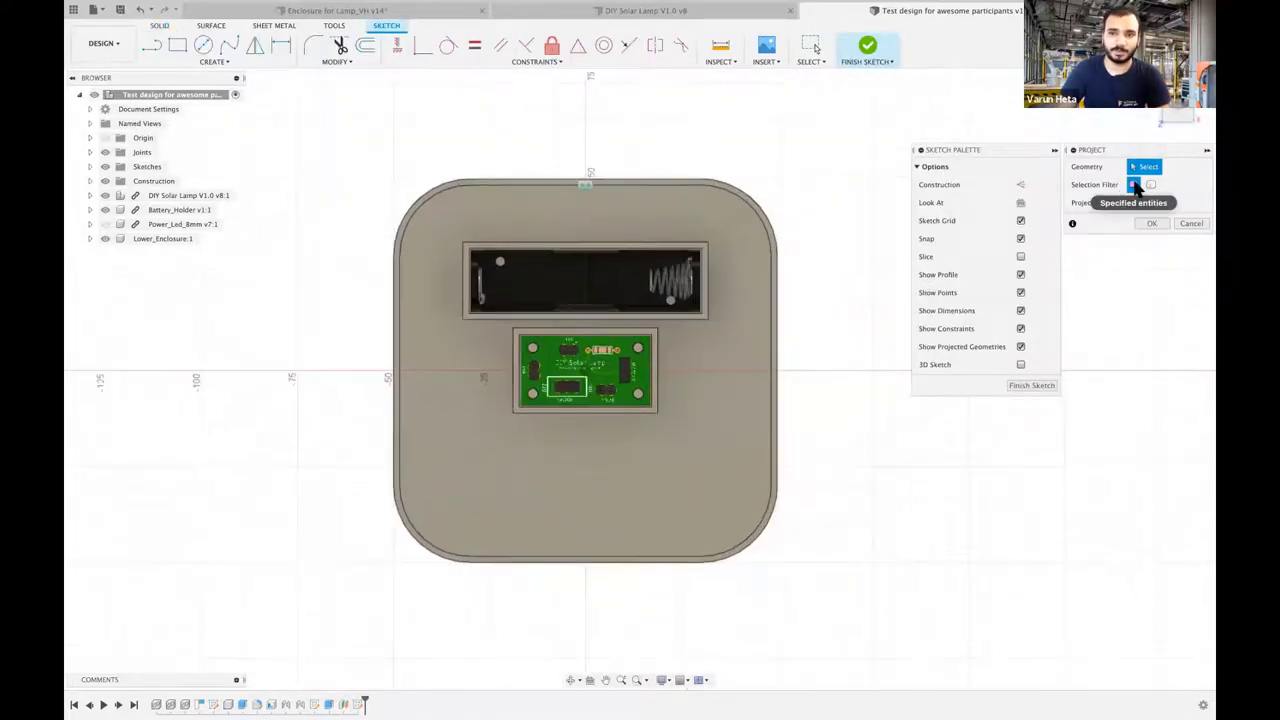
click(752, 206)
click(1150, 225)
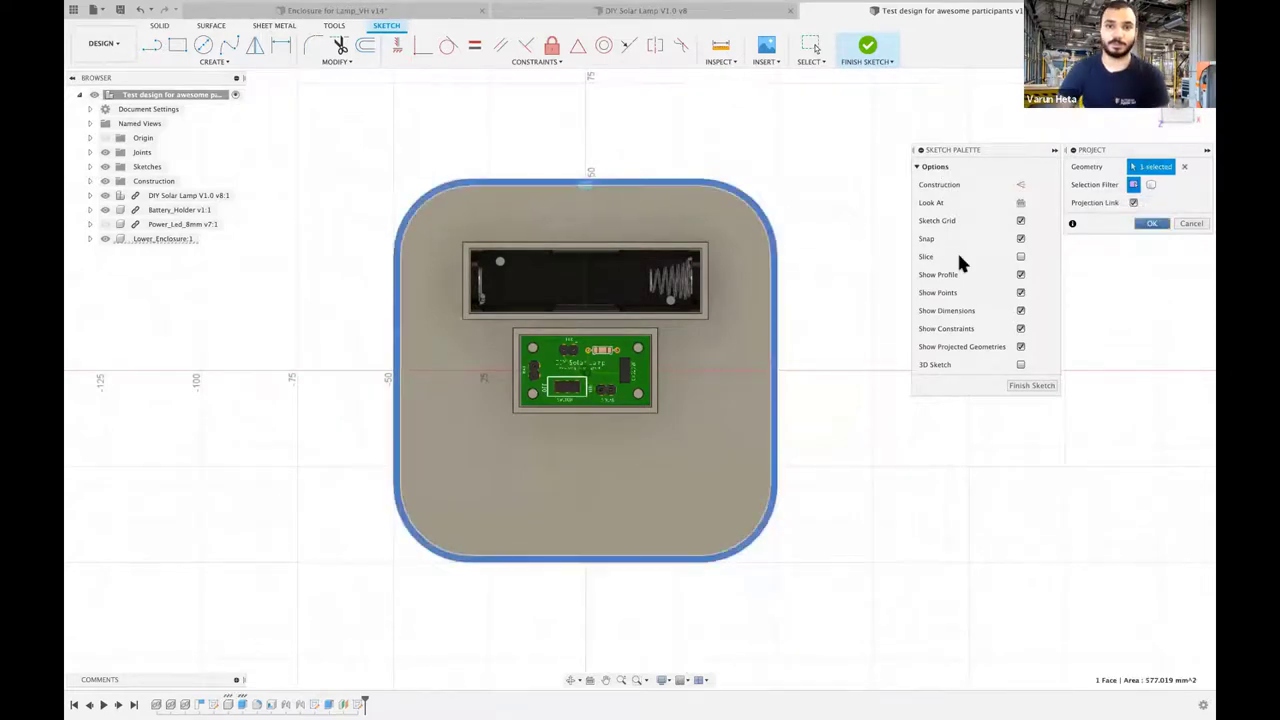
- Draw an 18.40 by 18.40 mm rectangle across the upper-left corner, between the ends of the inner rim arc
scroll(852, 260, up, 3)
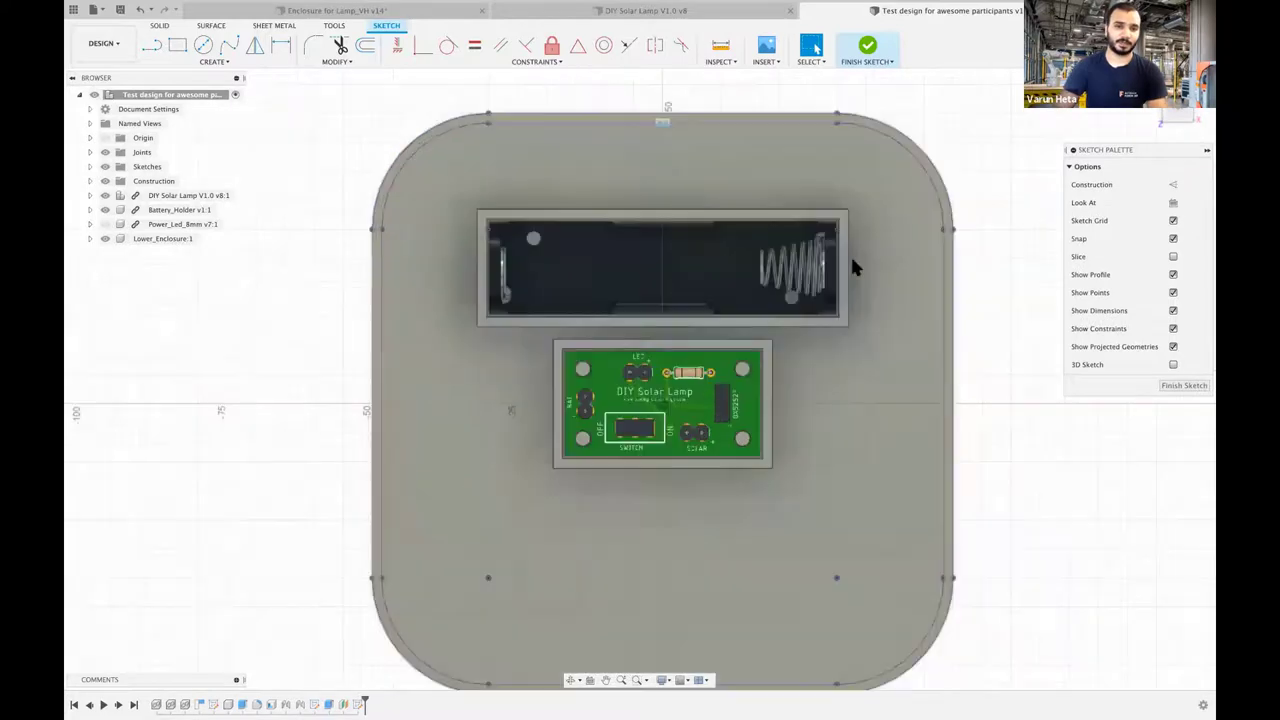
scroll(852, 260, right, 2)
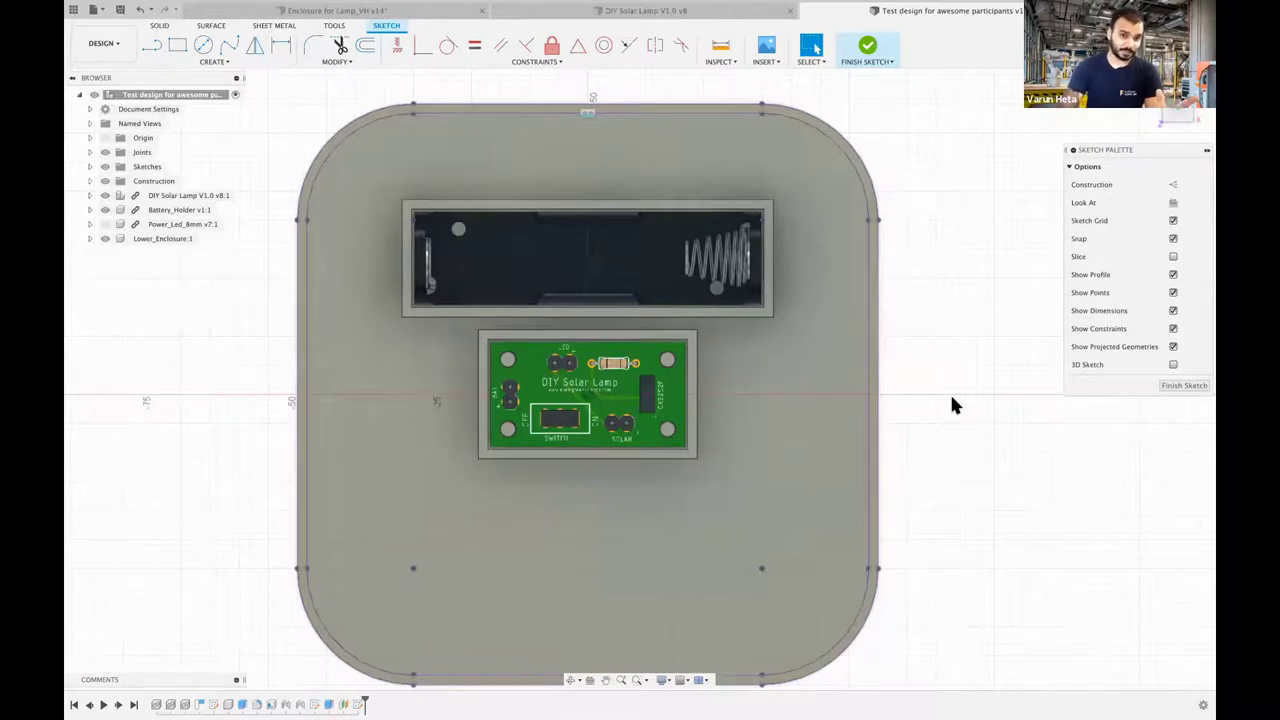
scroll(952, 398, left, 2)
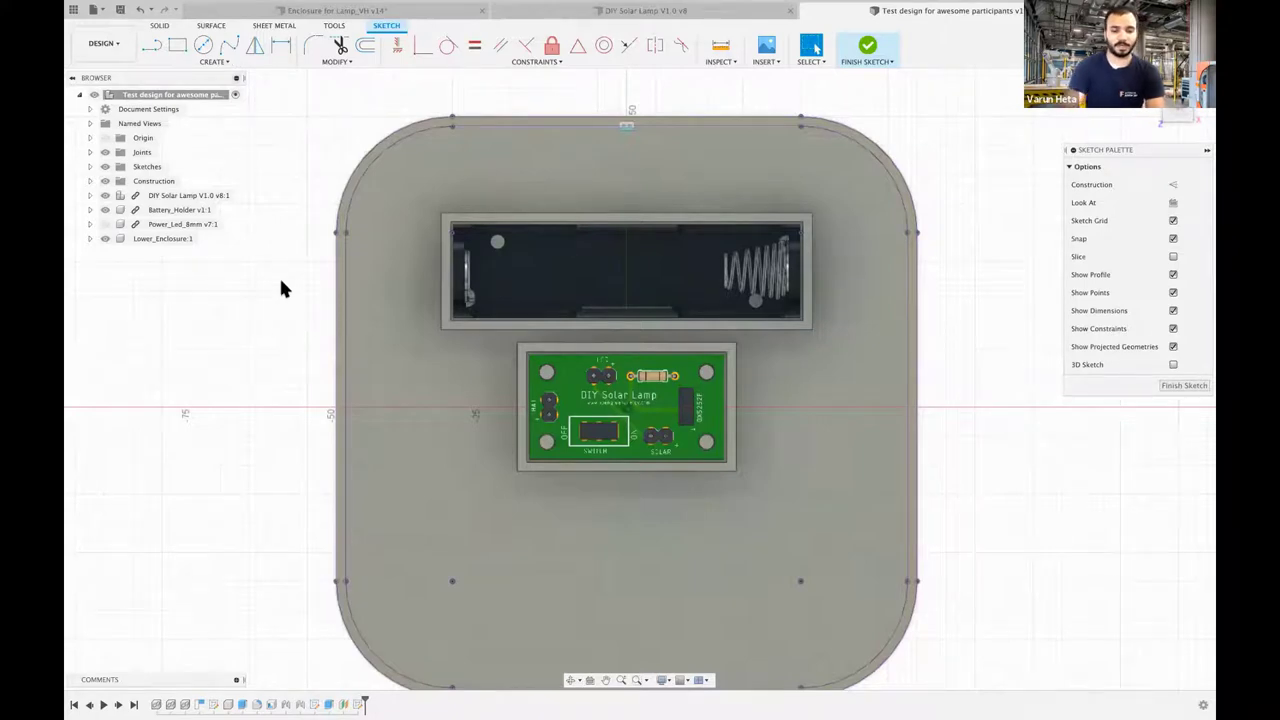
key(r)
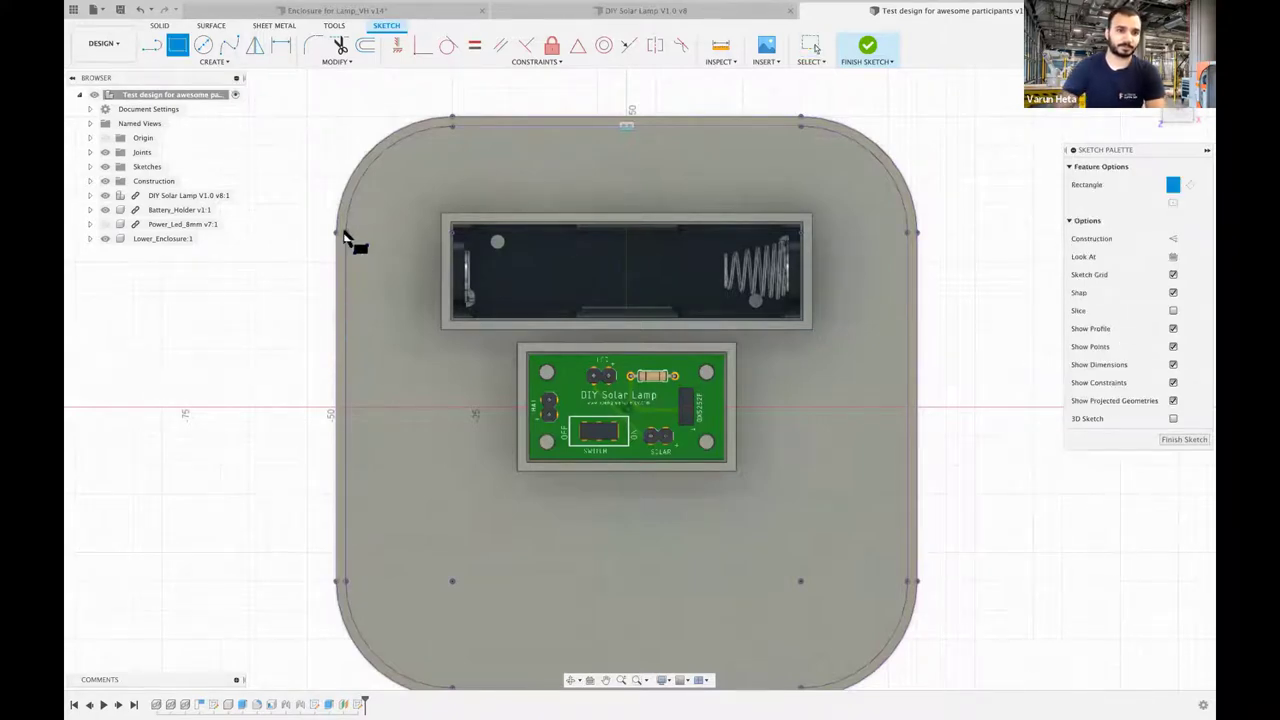
click(344, 233)
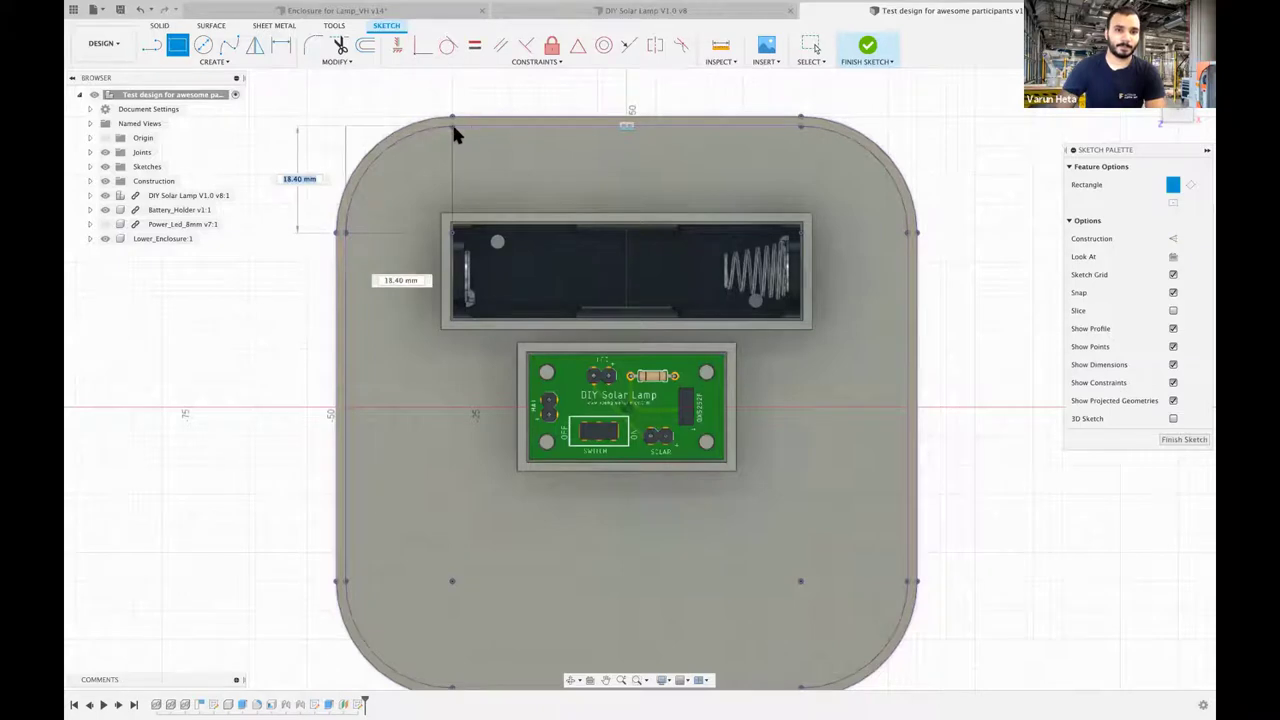
key(Return)
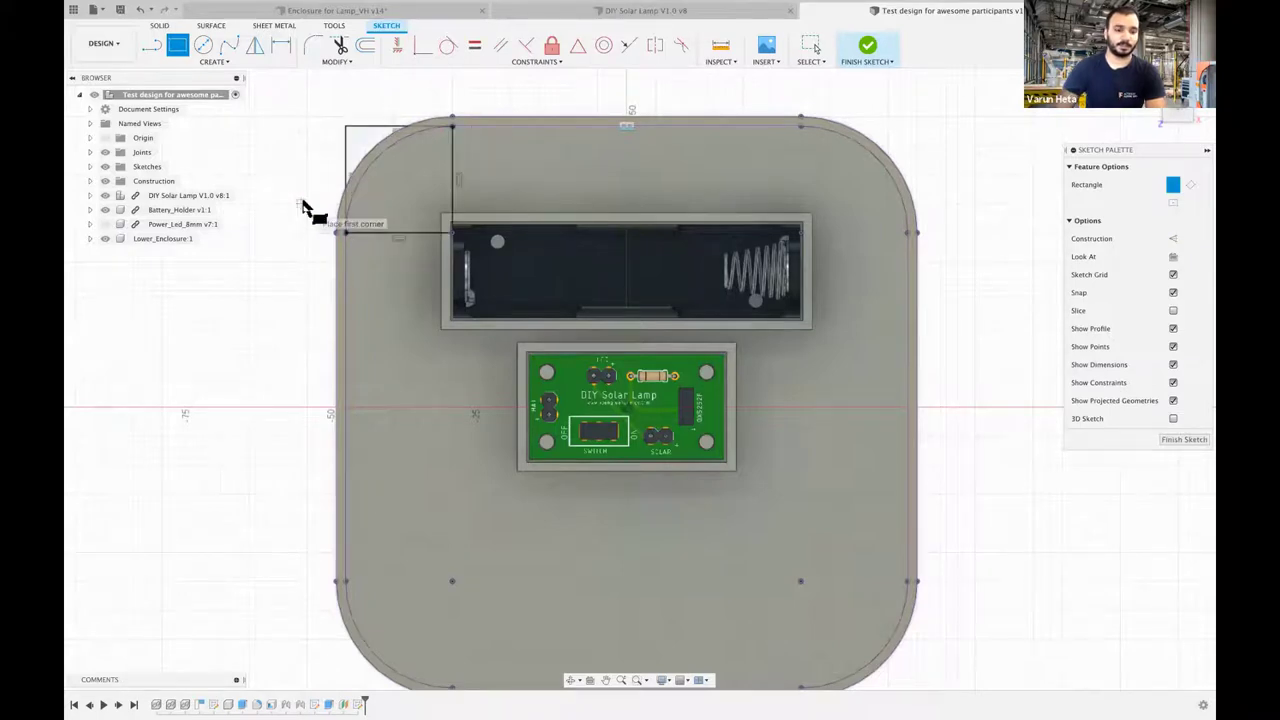
- Trim the two outer edges of the corner rectangle that extend past the rounded rim
key(t)
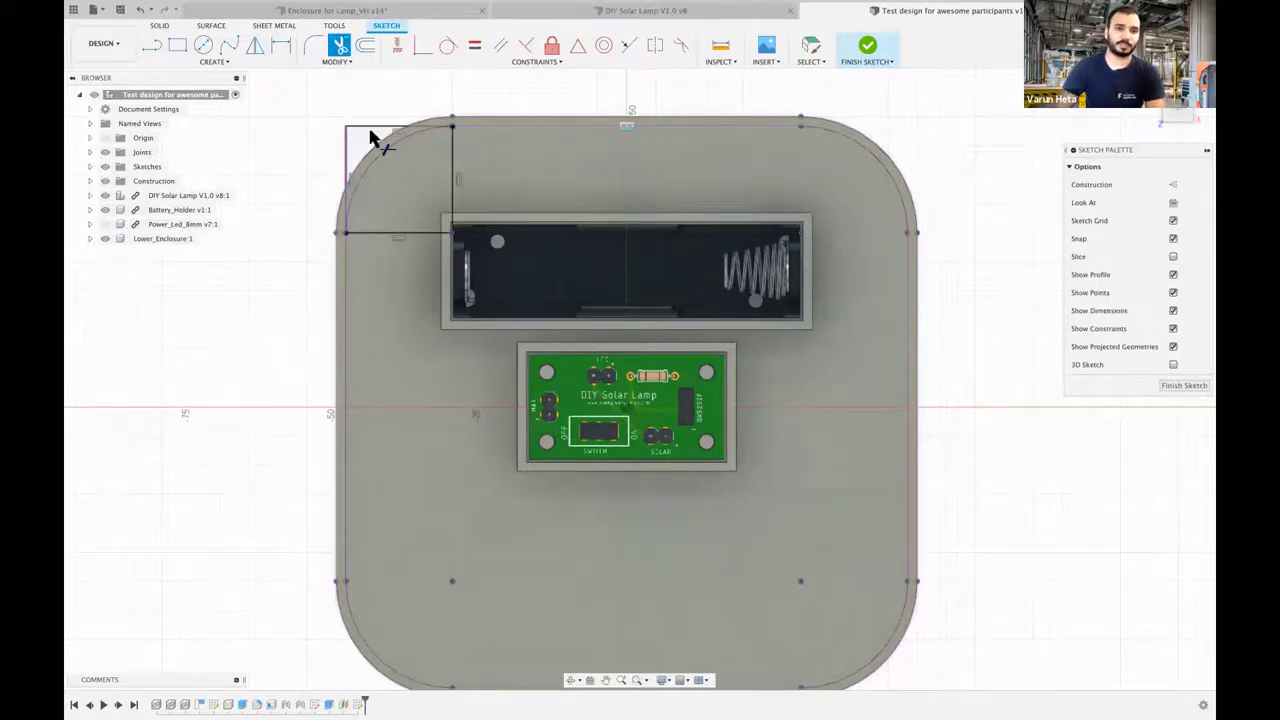
click(345, 195)
click(344, 190)
scroll(343, 194, up, 5)
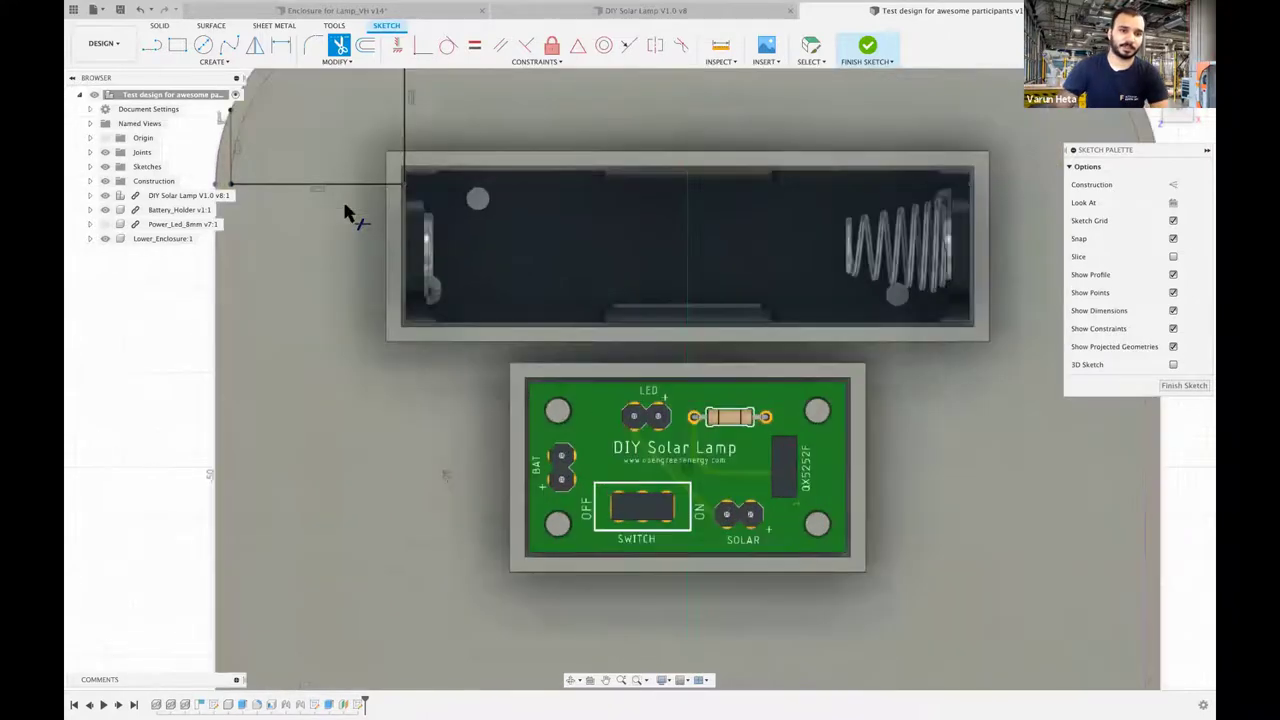
click(457, 94)
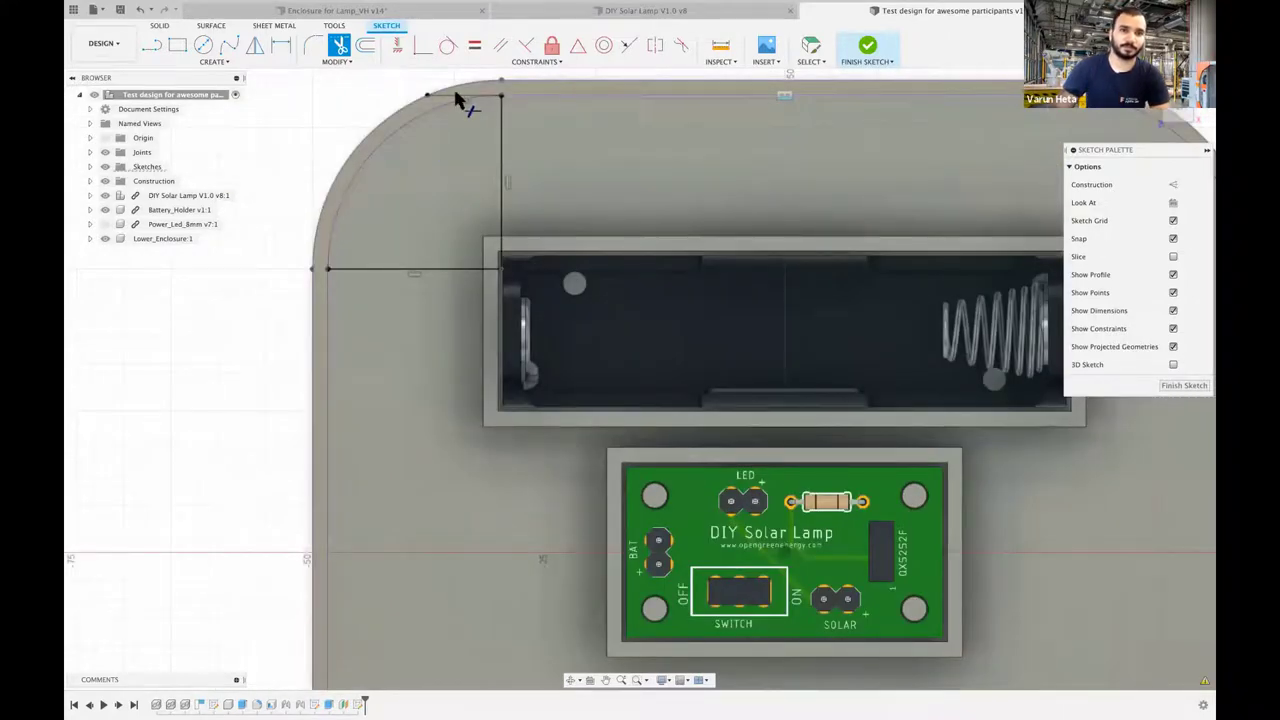
scroll(280, 129, down, 2)
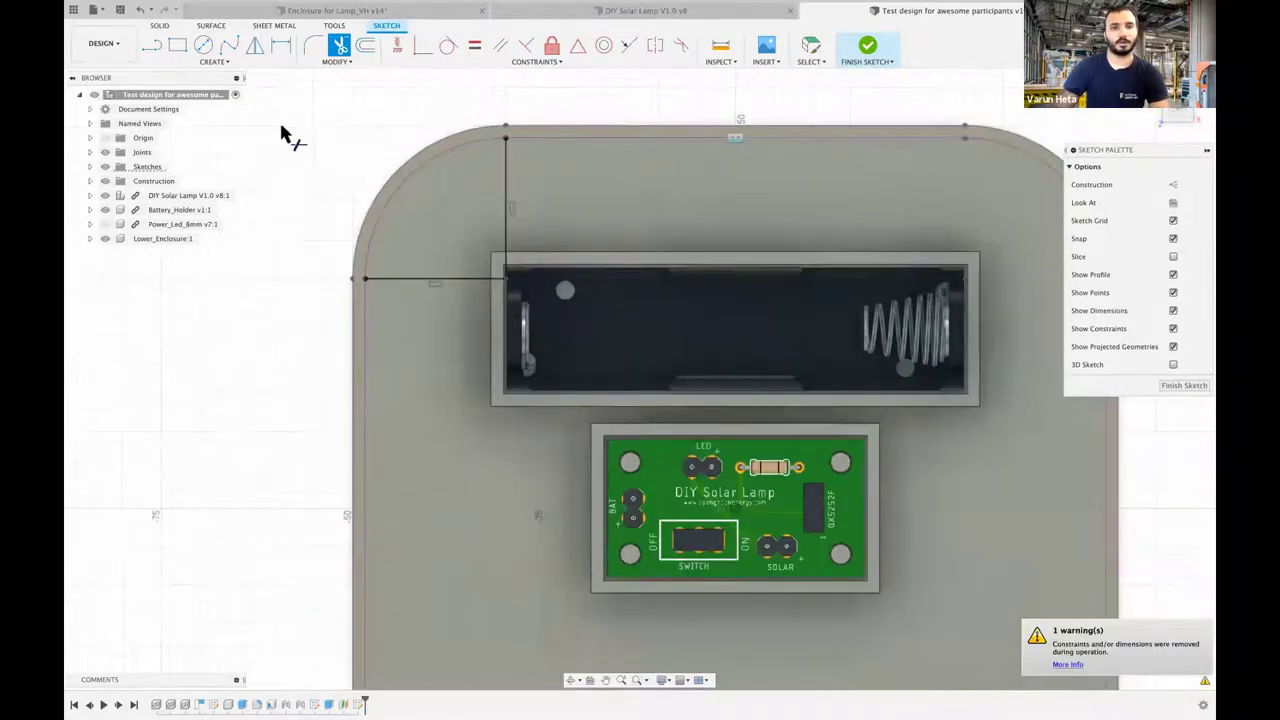
- Fillet the inner corner where the two remaining rectangle lines meet with a 5 mm radius
click(236, 59)
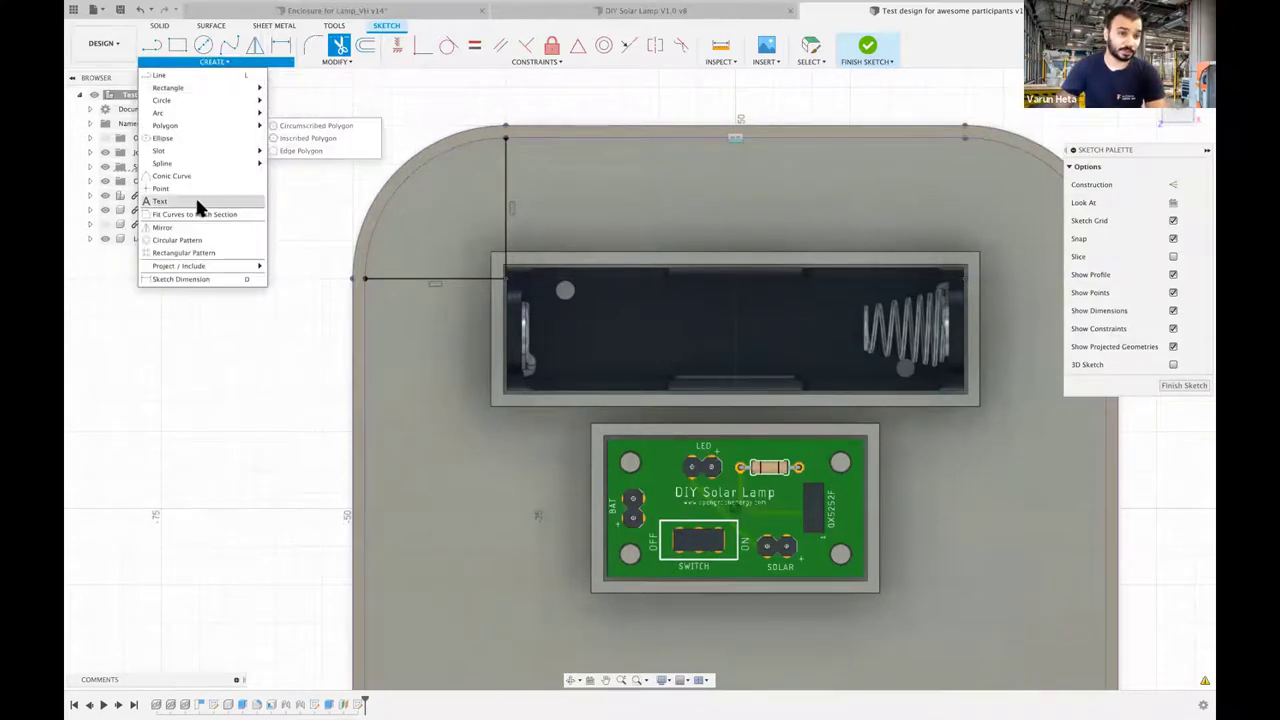
click(302, 64)
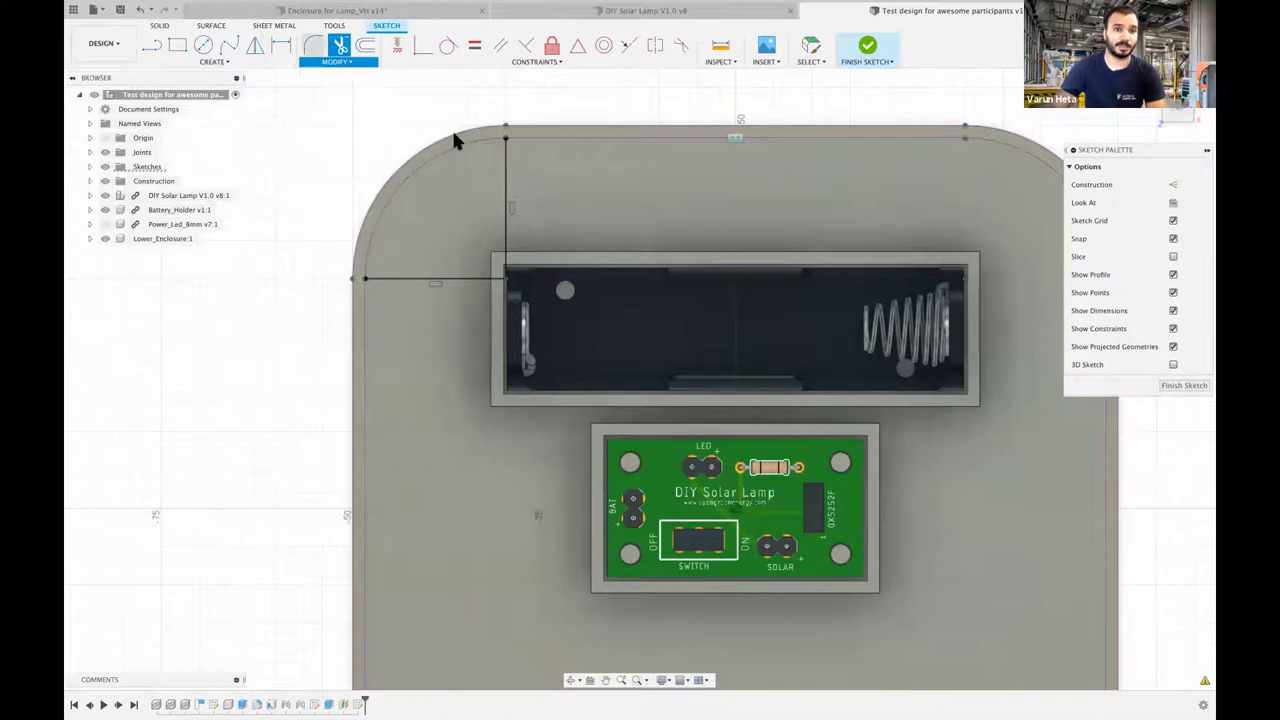
key(Escape)
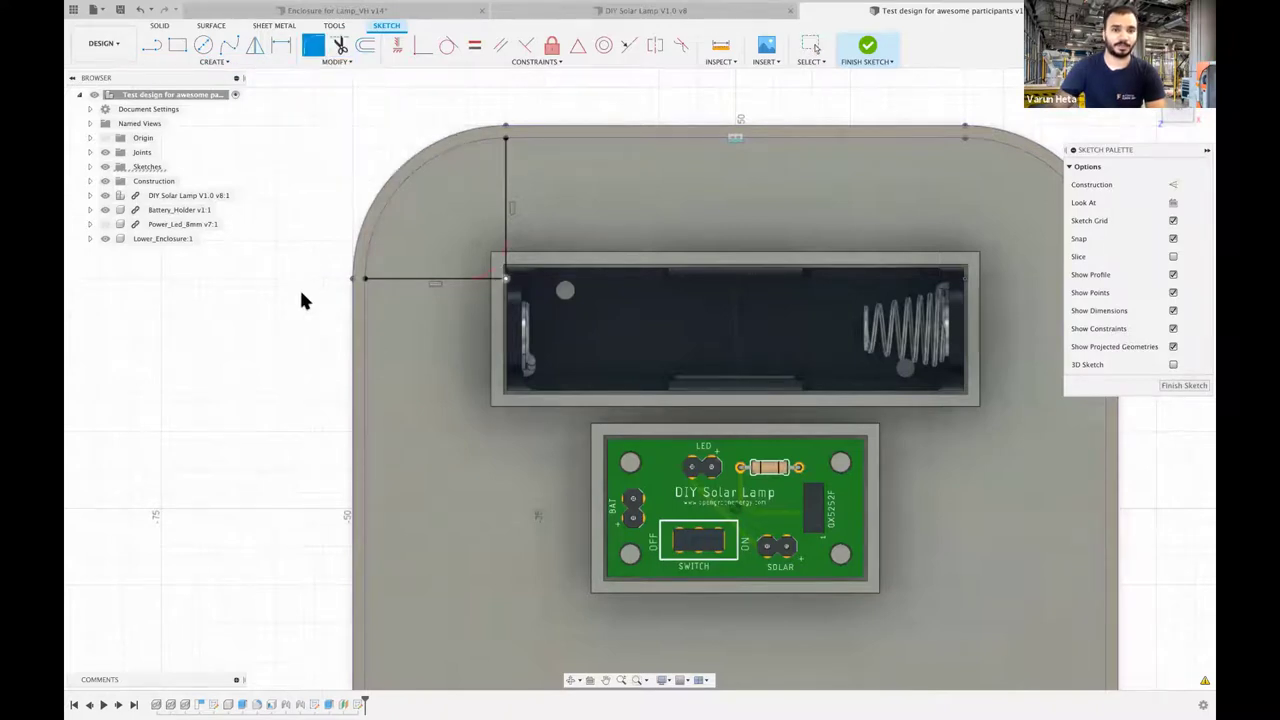
key(f)
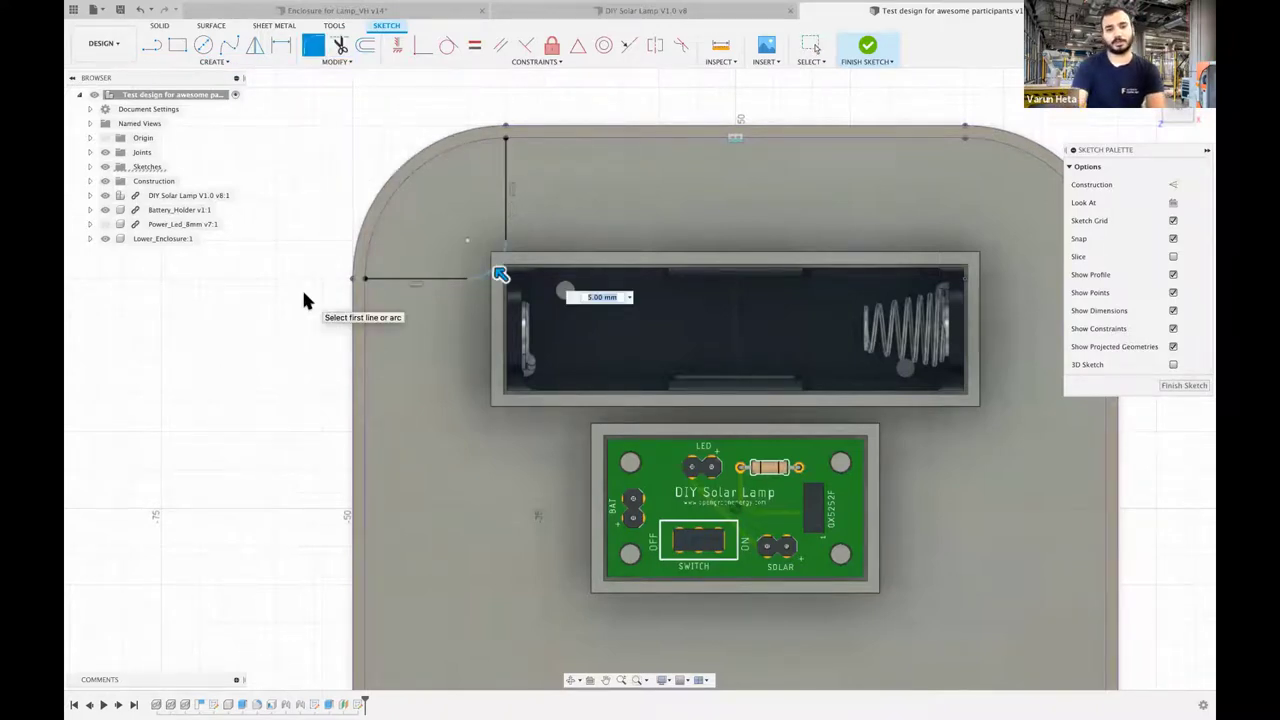
text(10)
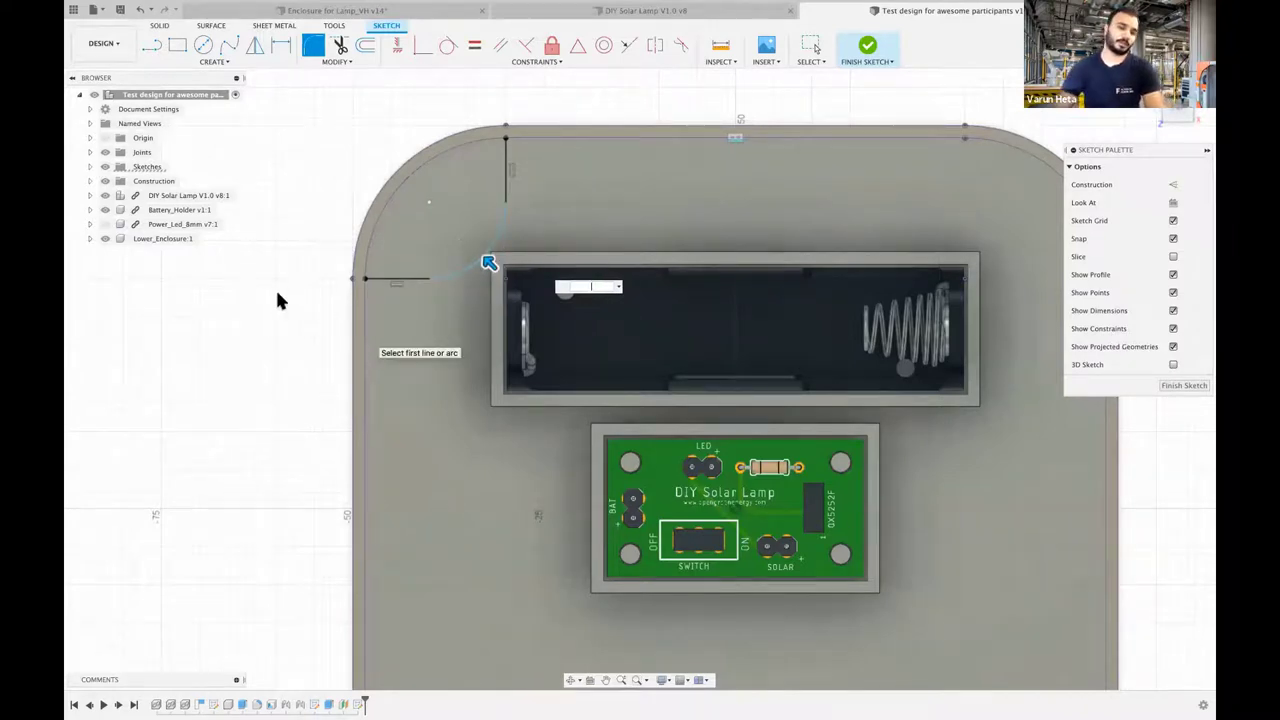
key(Return)
scroll(697, 410, down, 3)
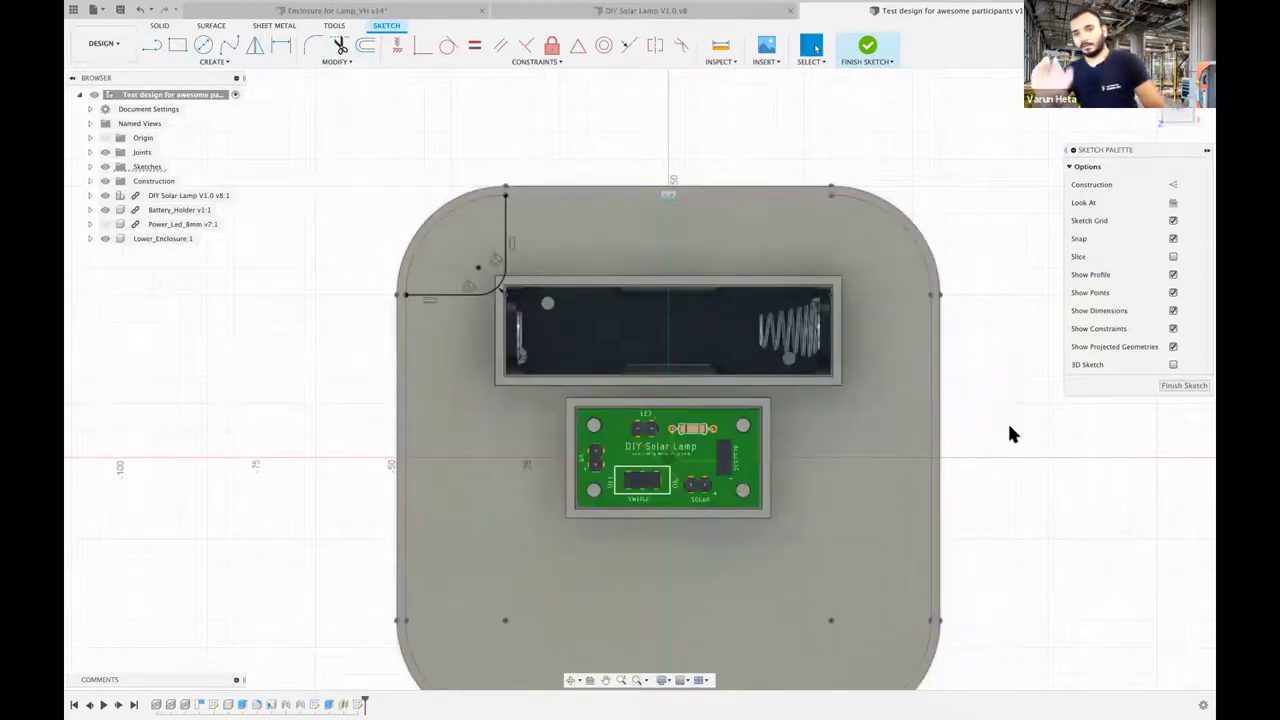
- Draw a diagonal line from the fillet's centre to the opposite corner's arc centre and convert it to construction geometry
scroll(1010, 434, down, 2)
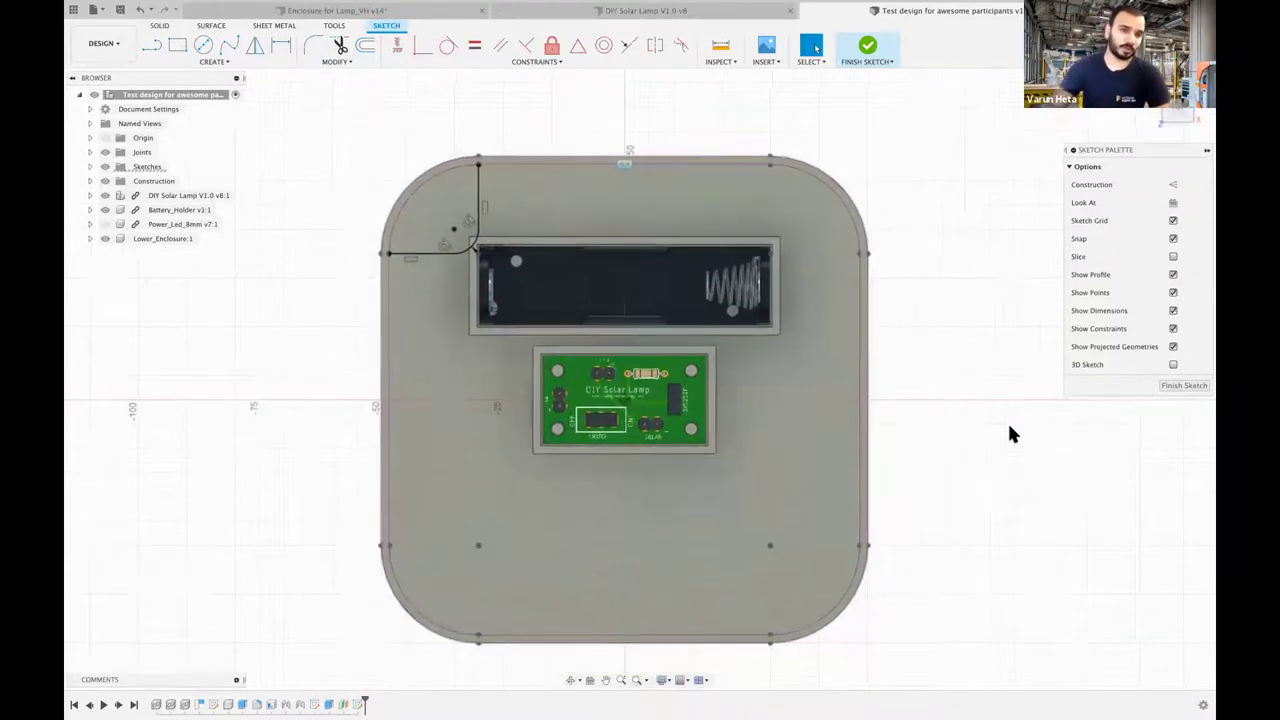
scroll(556, 355, up, 2)
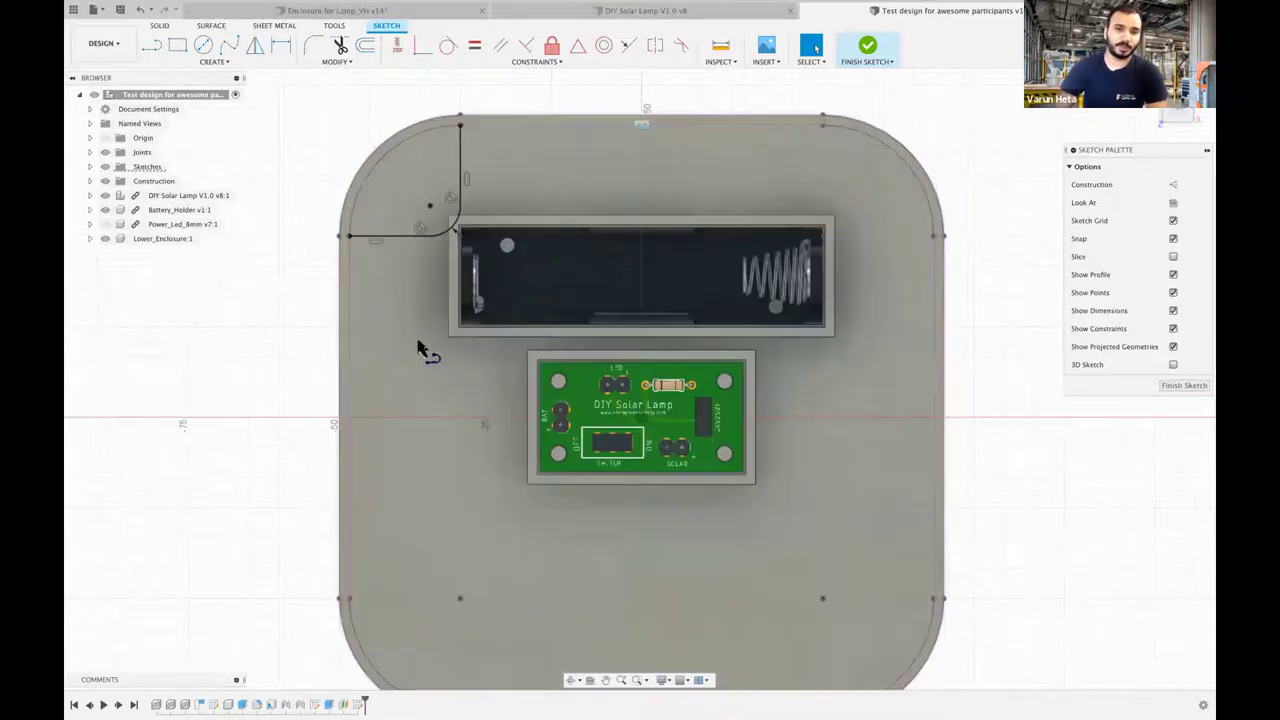
scroll(428, 200, down, 1)
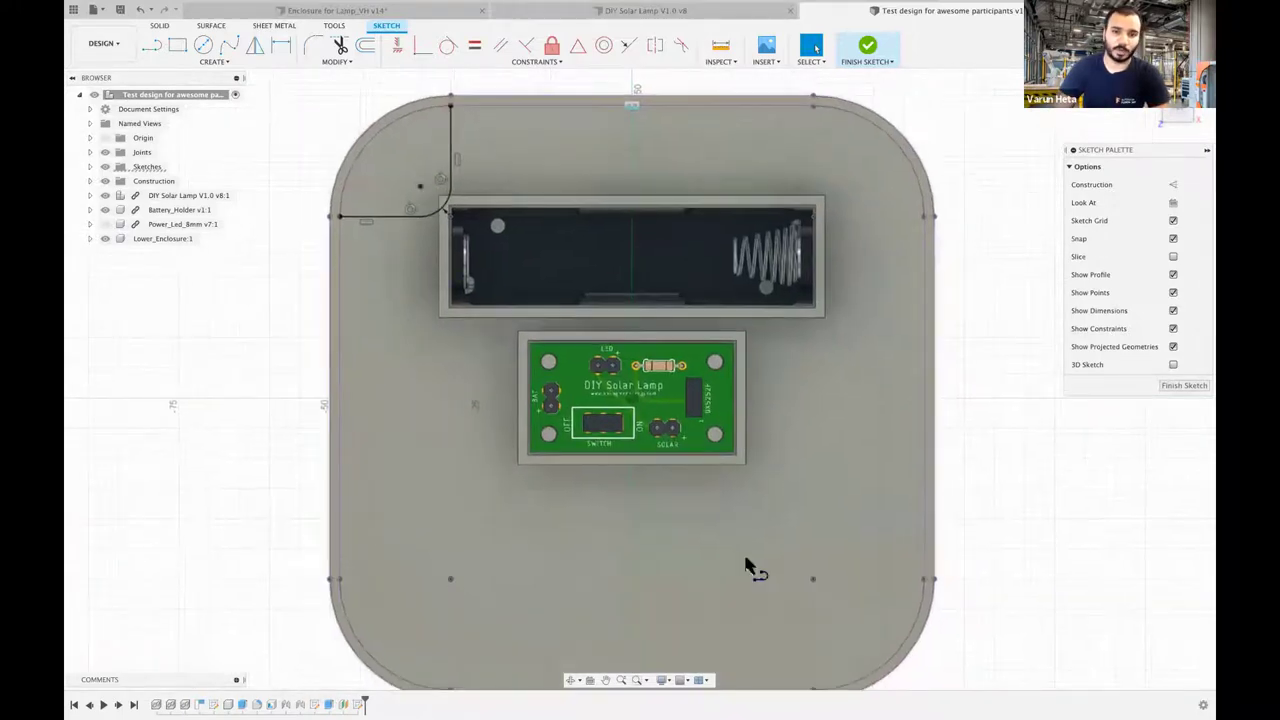
key(l)
click(813, 578)
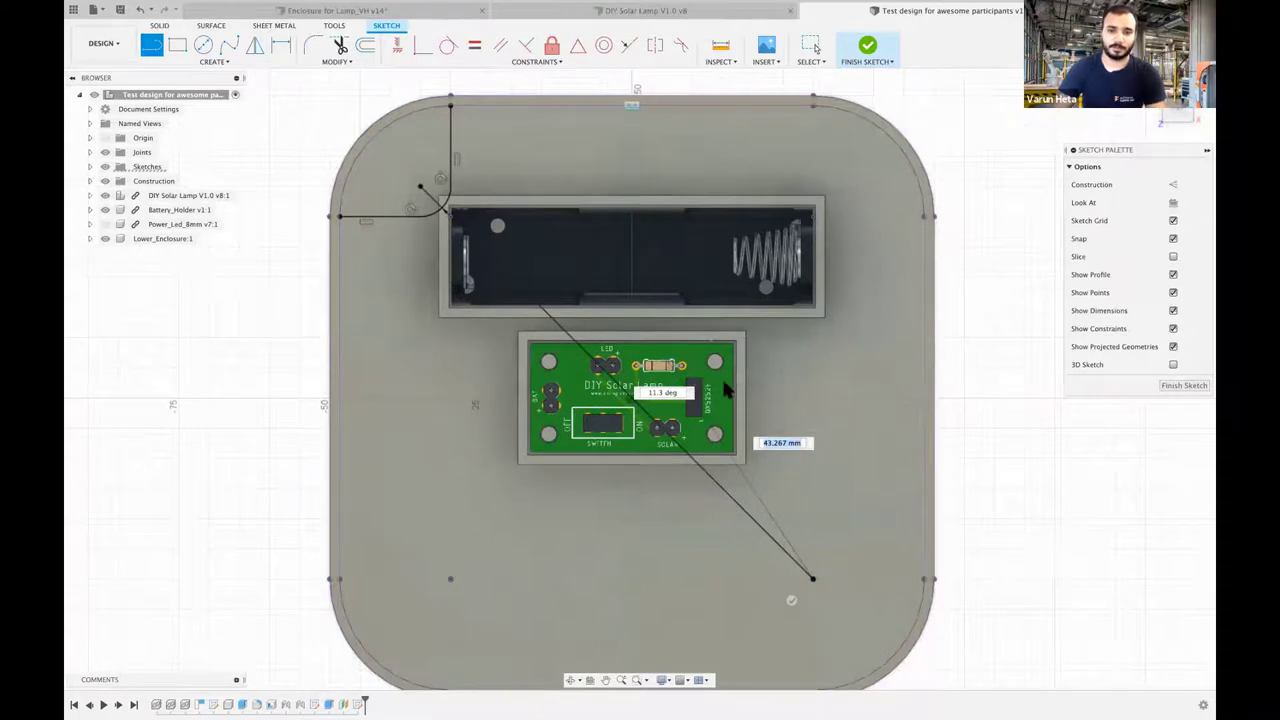
key(Tab)
text(90)
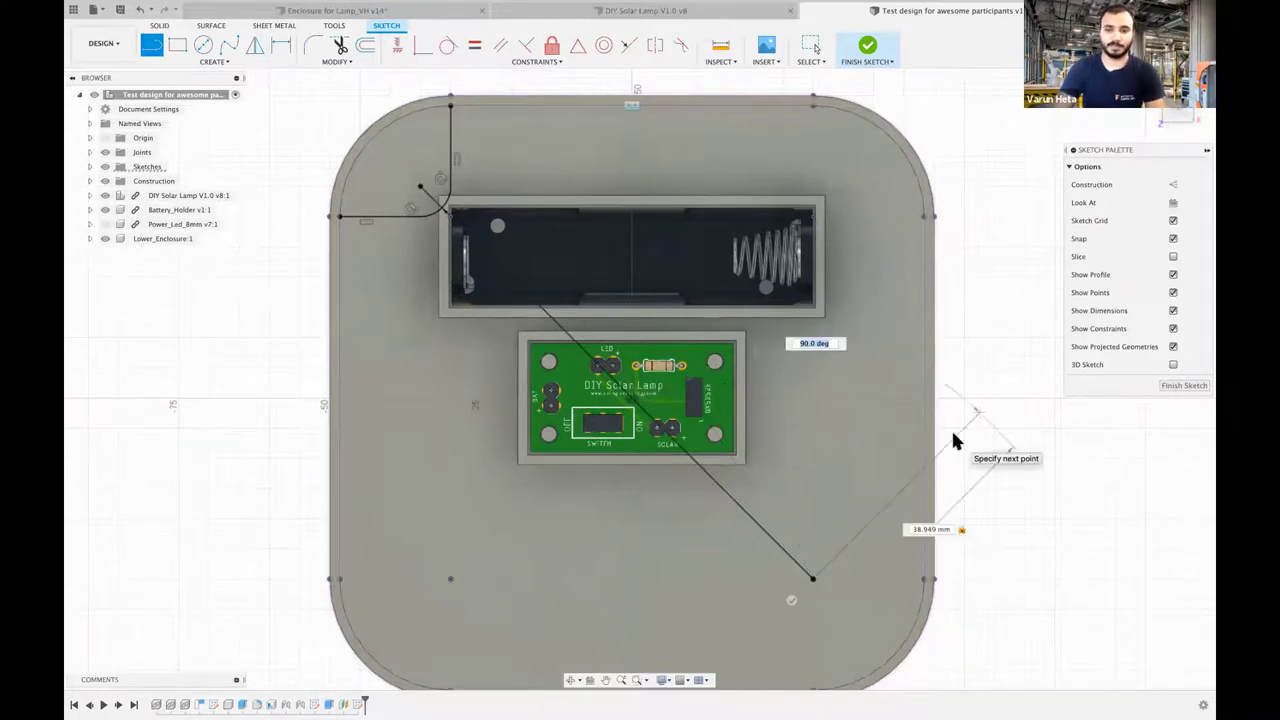
key(Tab)
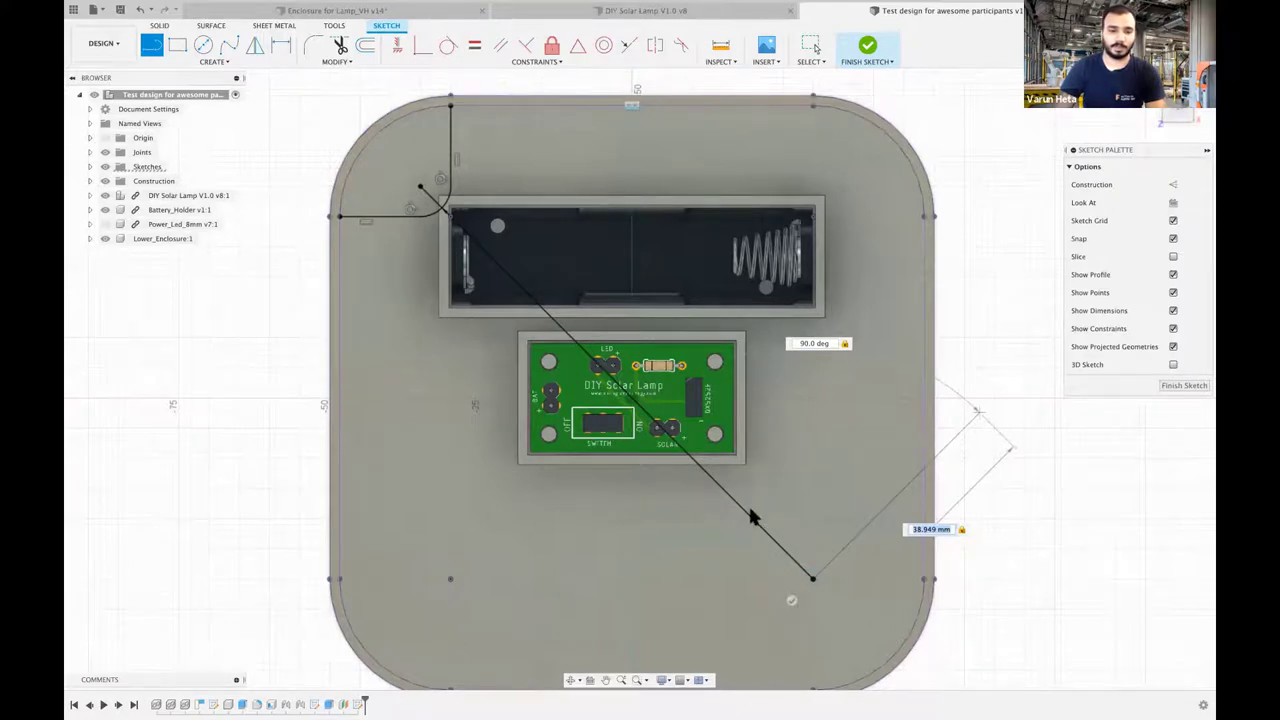
key(Escape)
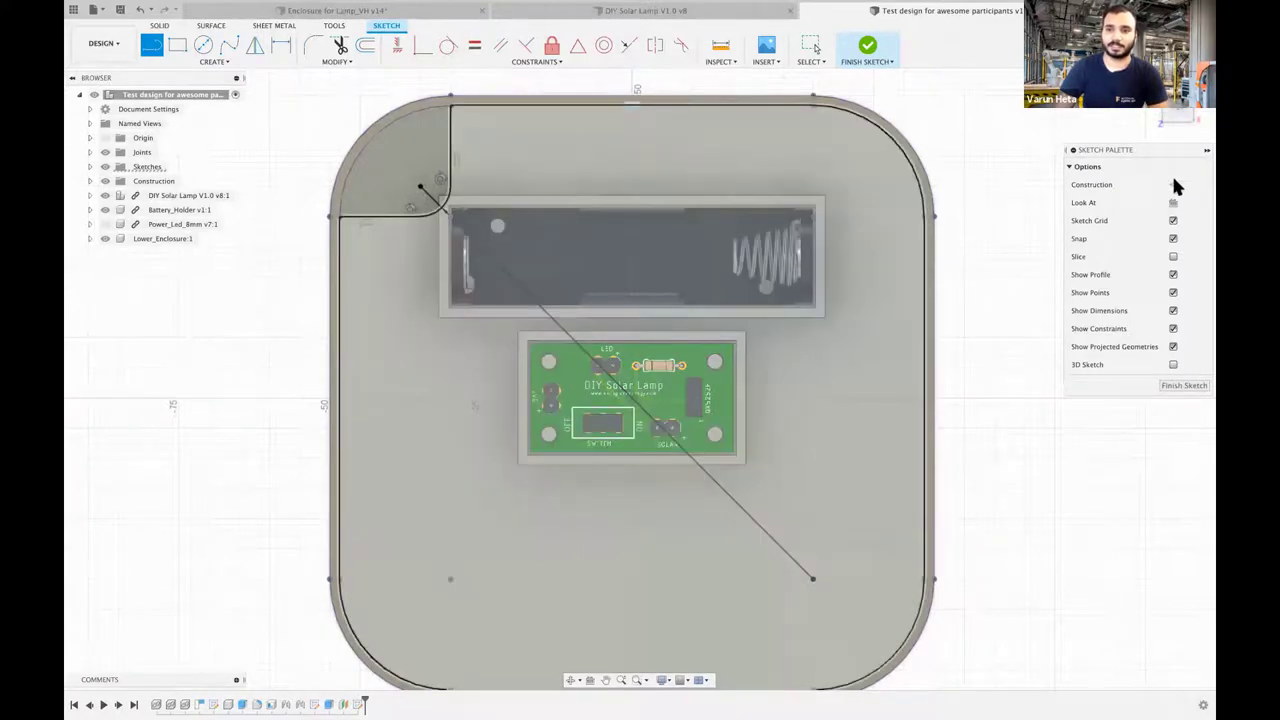
click(1174, 184)
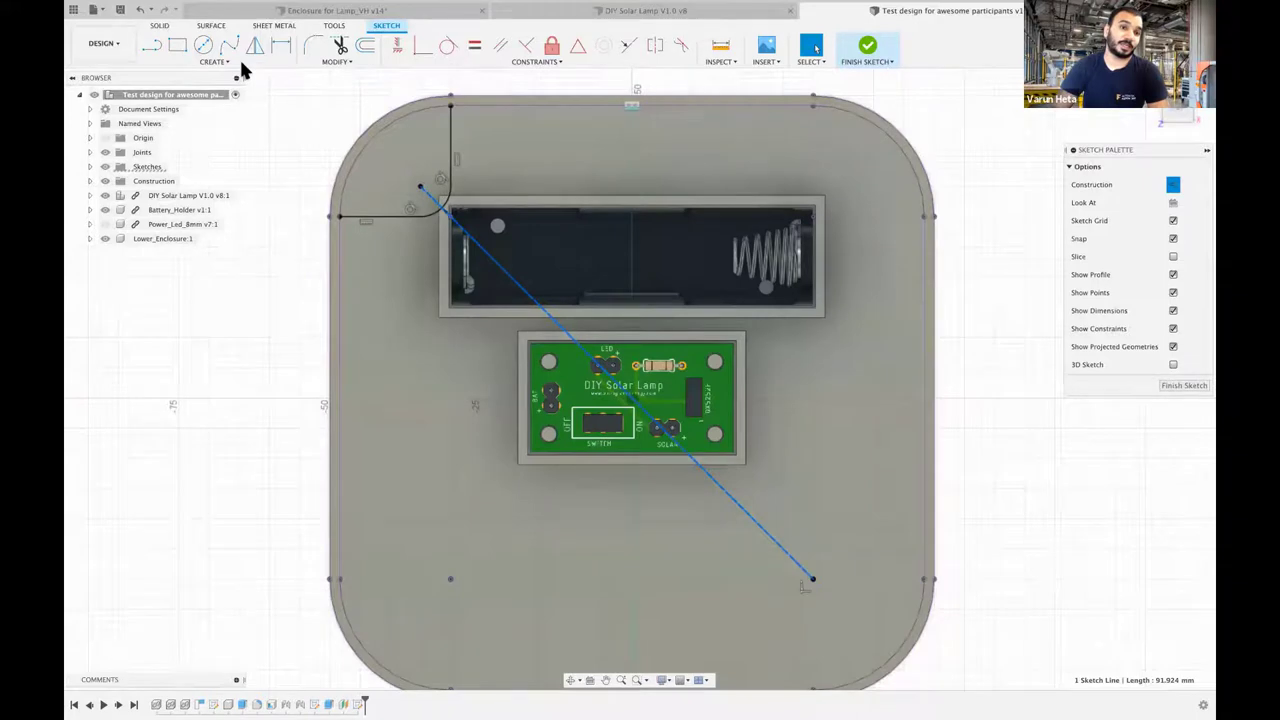
key(Escape)
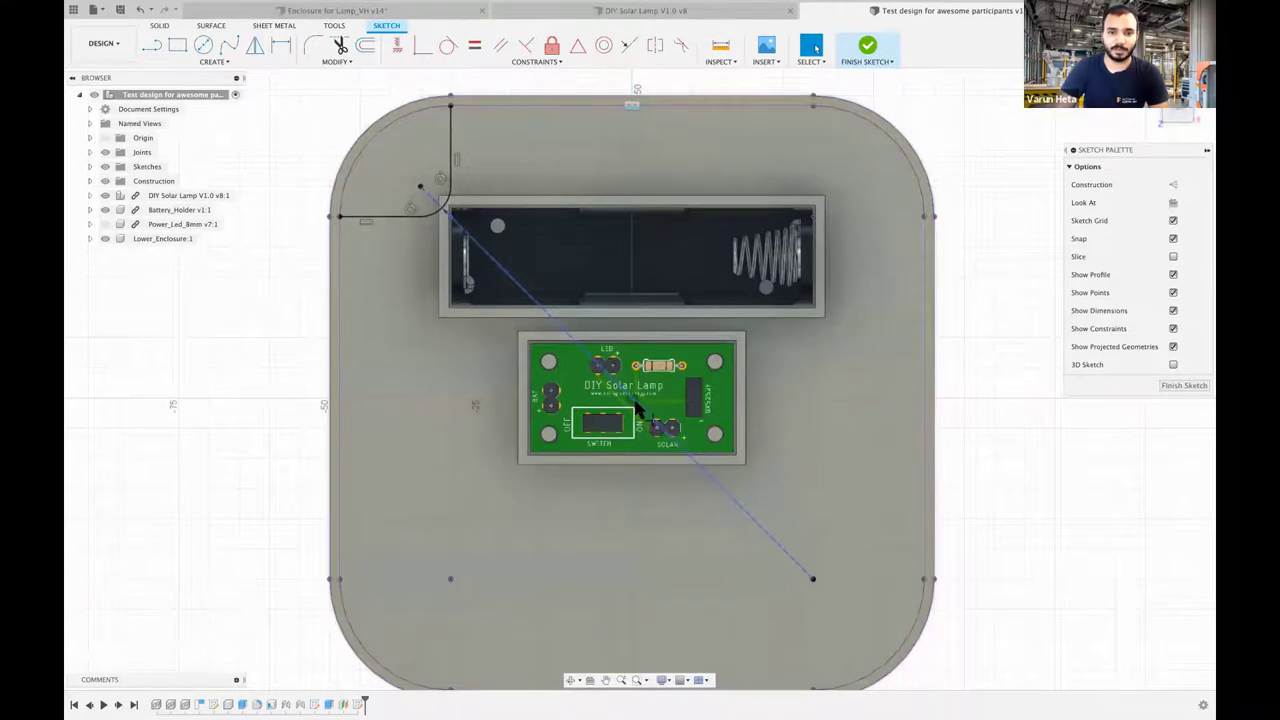
- Hide the circuit board, battery holder and lower enclosure, and place a sketch point on the diagonal at the origin
click(105, 195)
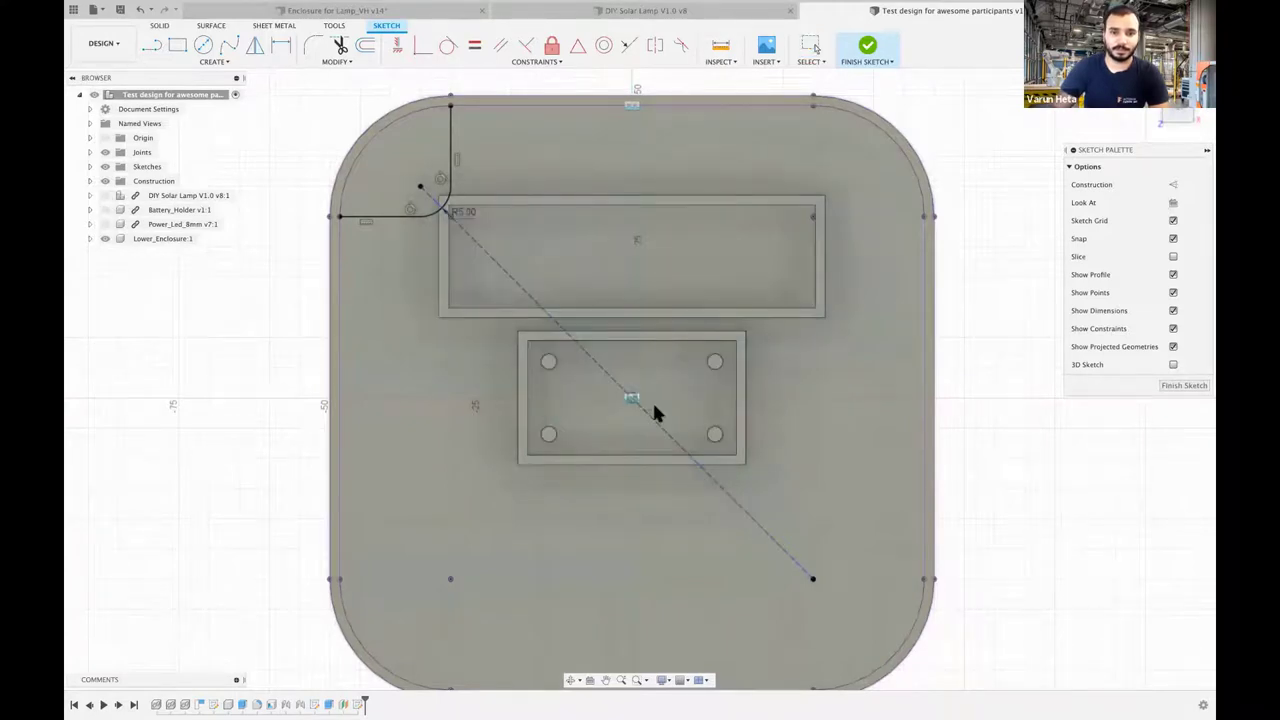
scroll(655, 410, up, 4)
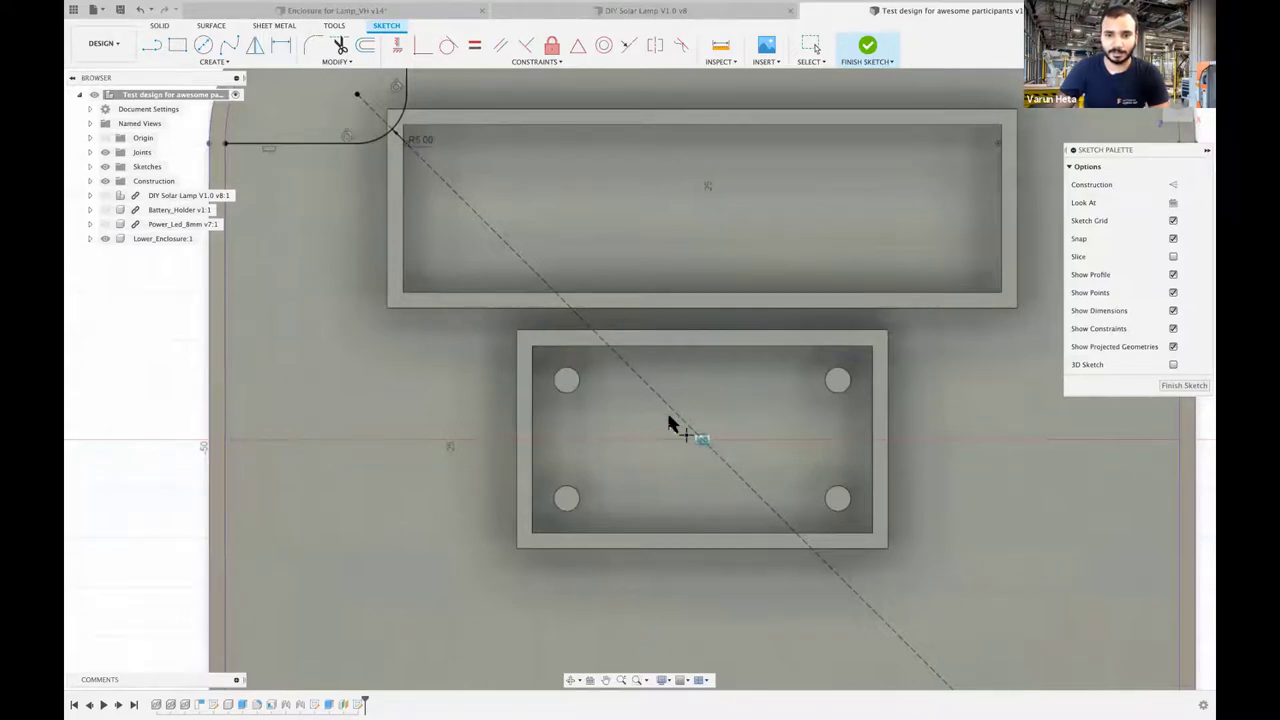
scroll(666, 409, up, 3)
scroll(678, 408, down, 3)
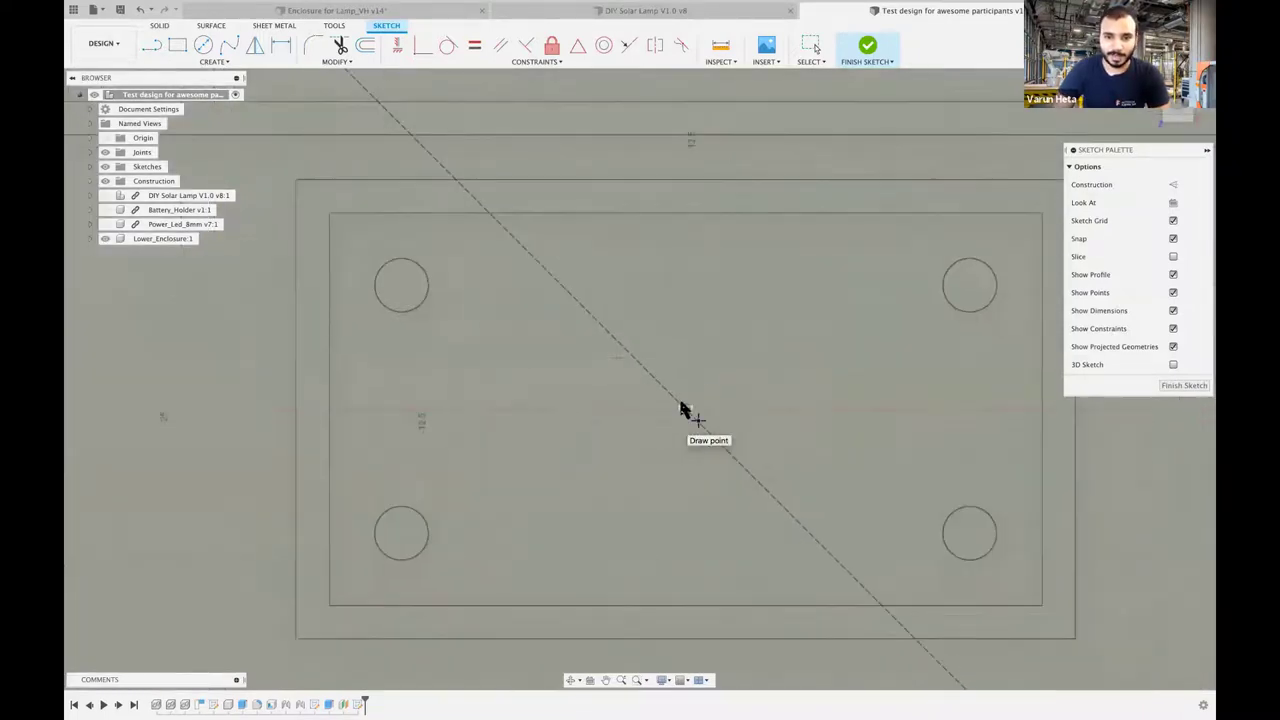
click(685, 408)
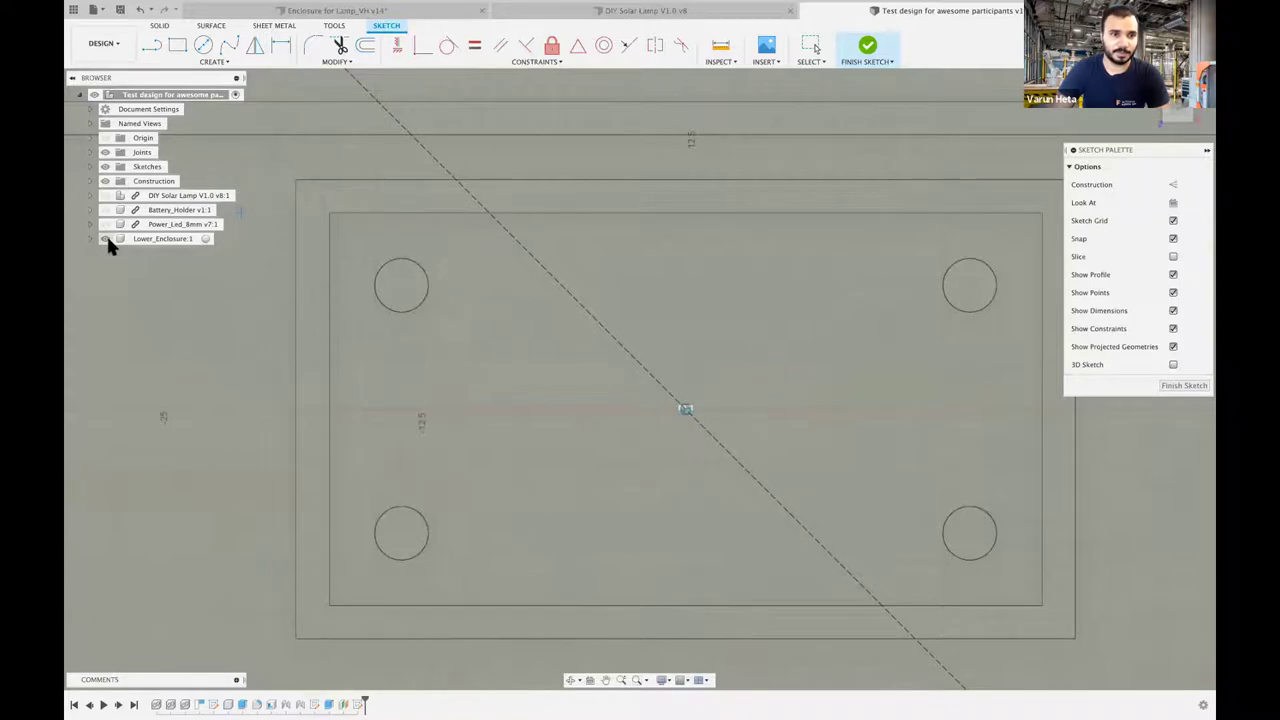
key(v)
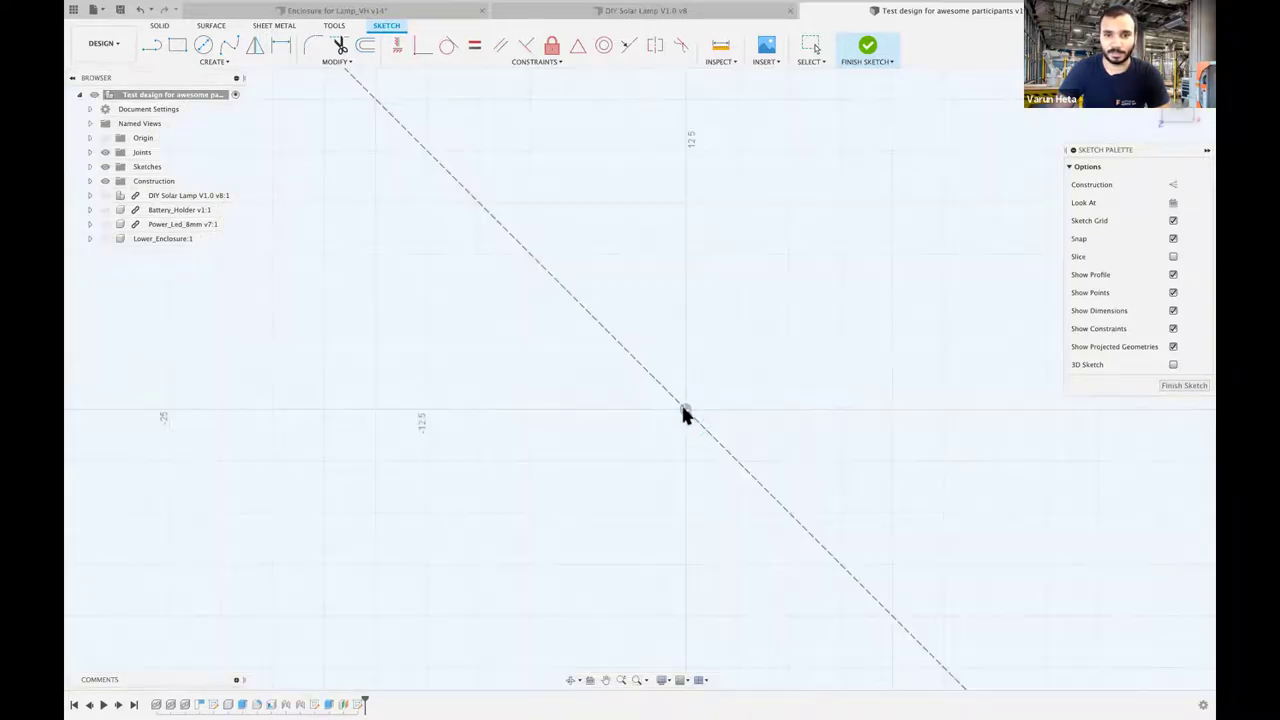
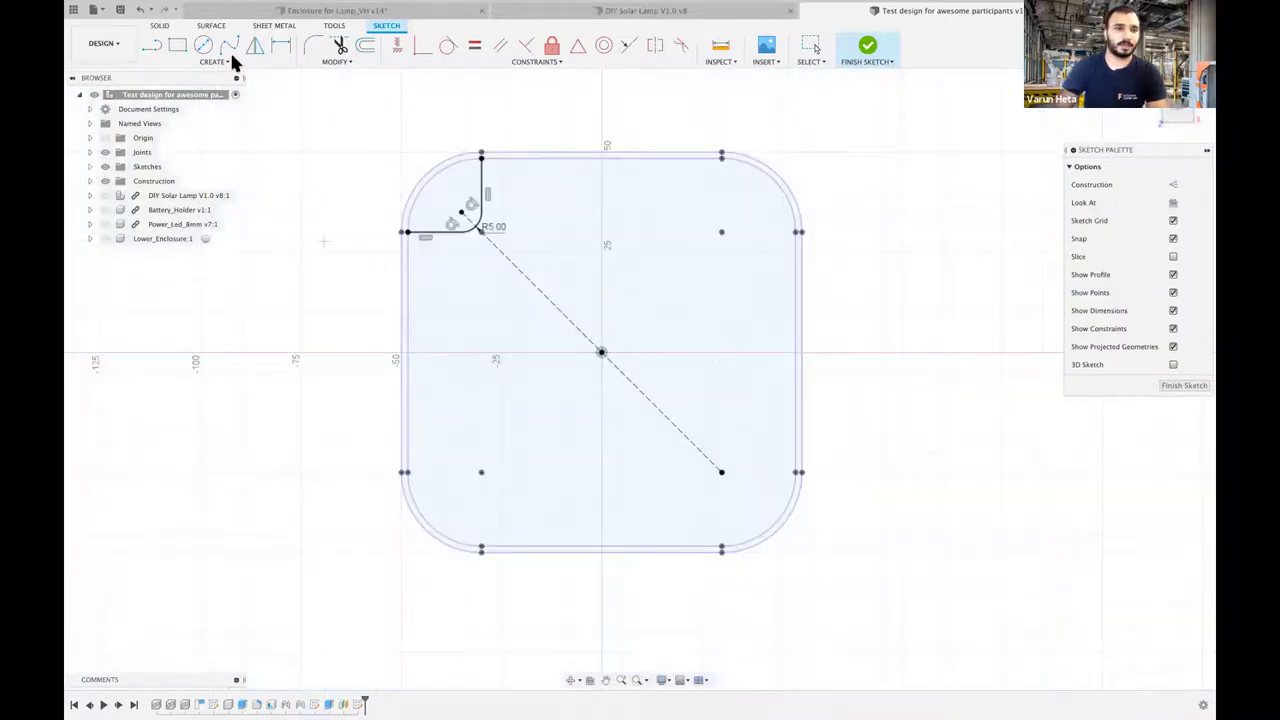
- Circular-pattern the filleted corner outline around the sketch point at the origin with a quantity of 4
click(230, 58)
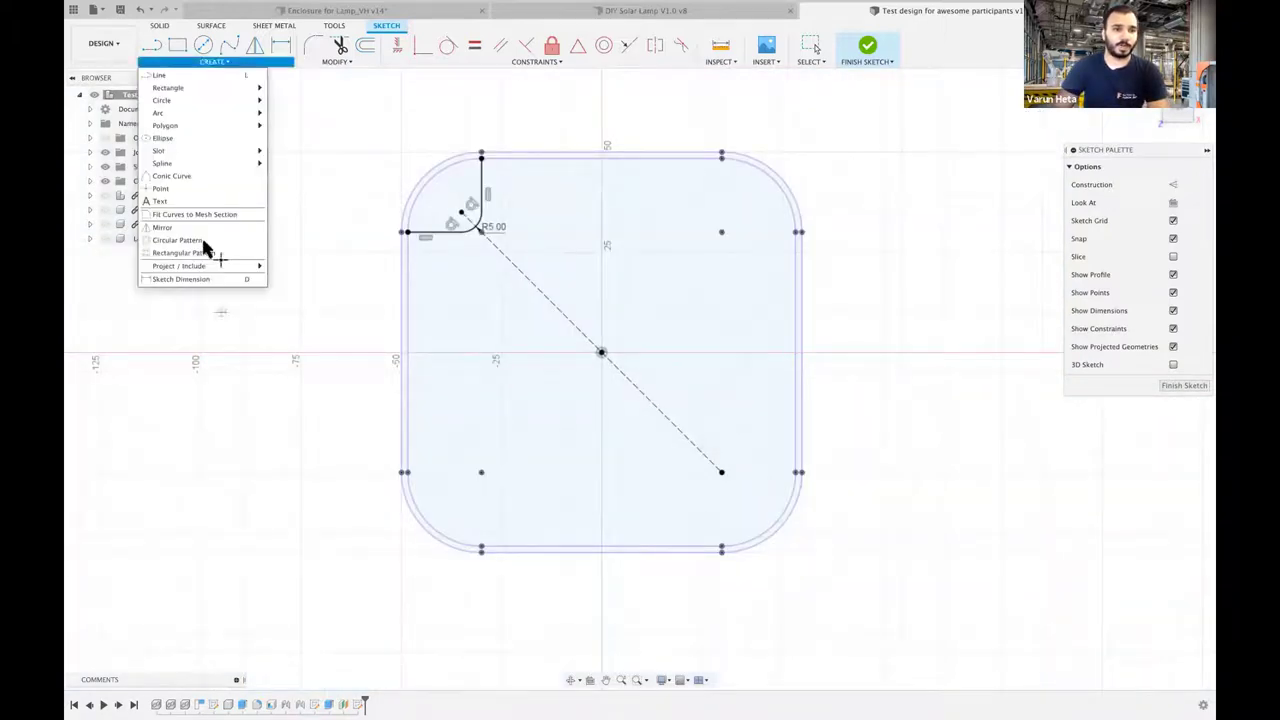
click(451, 237)
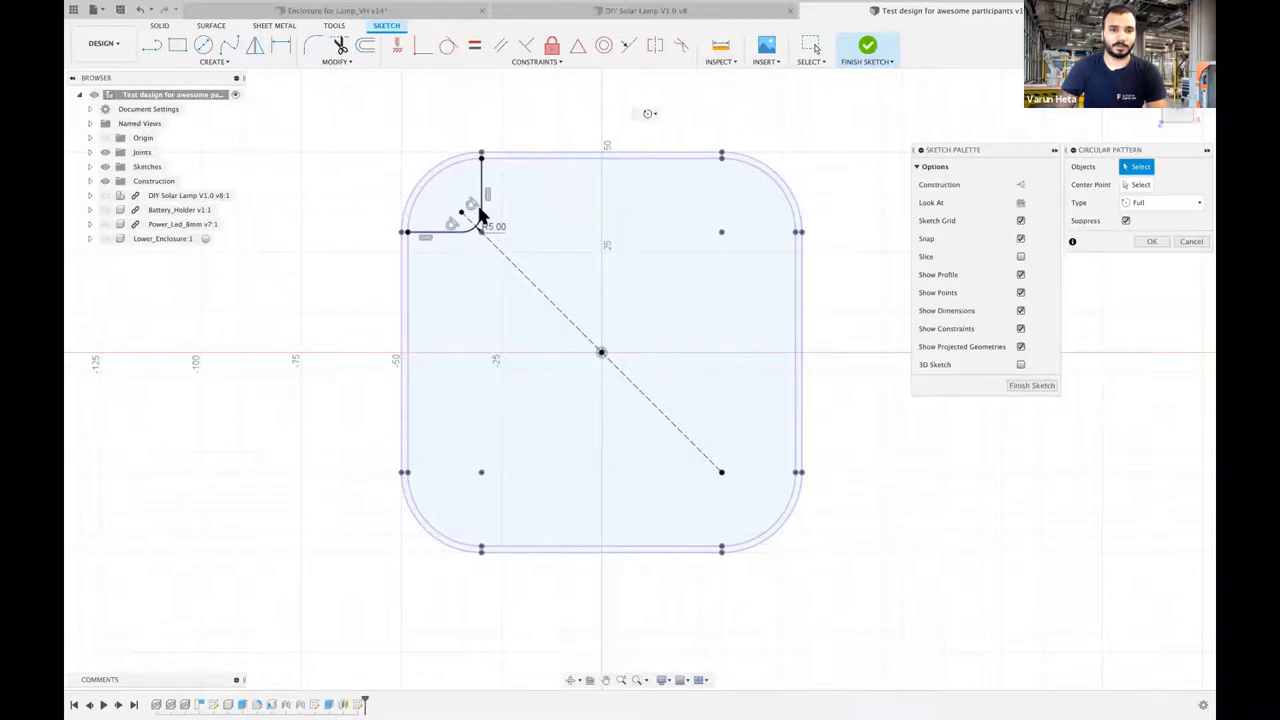
click(601, 352)
text(4)
key(Return)
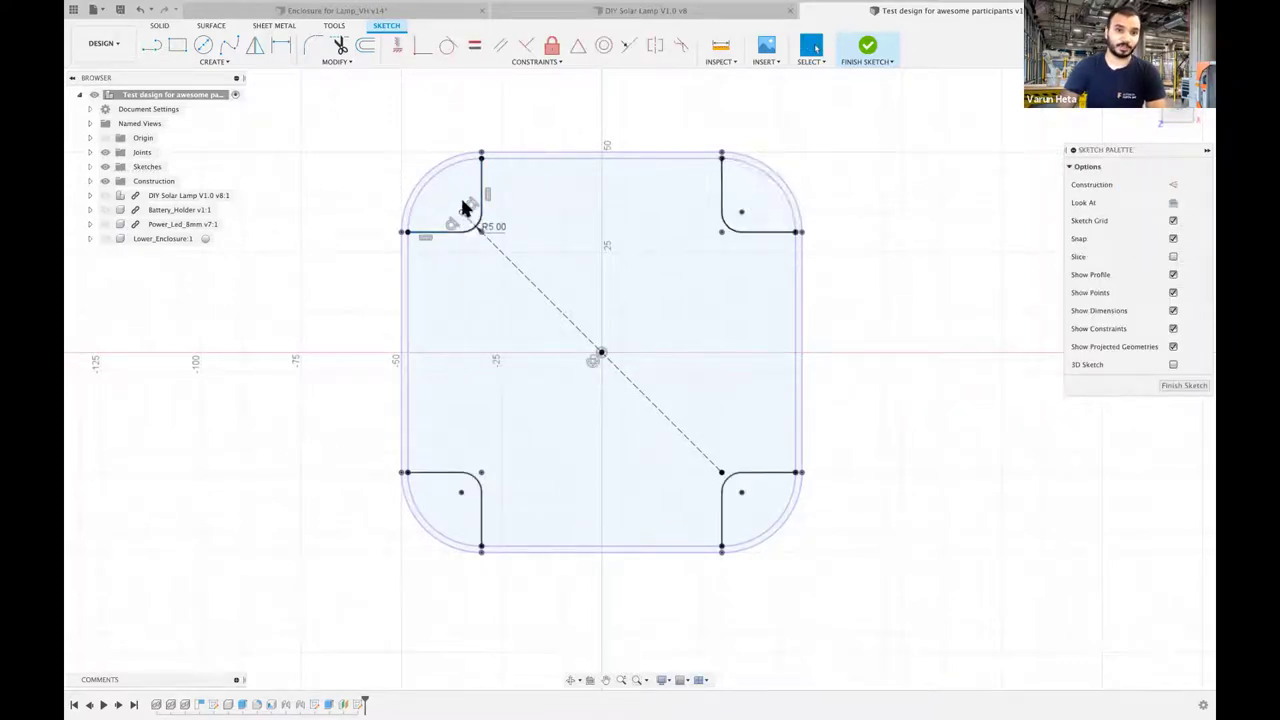
- Draw a 3.2 mm diameter screw-hole circle centred on the original corner's fillet centre
key(c)
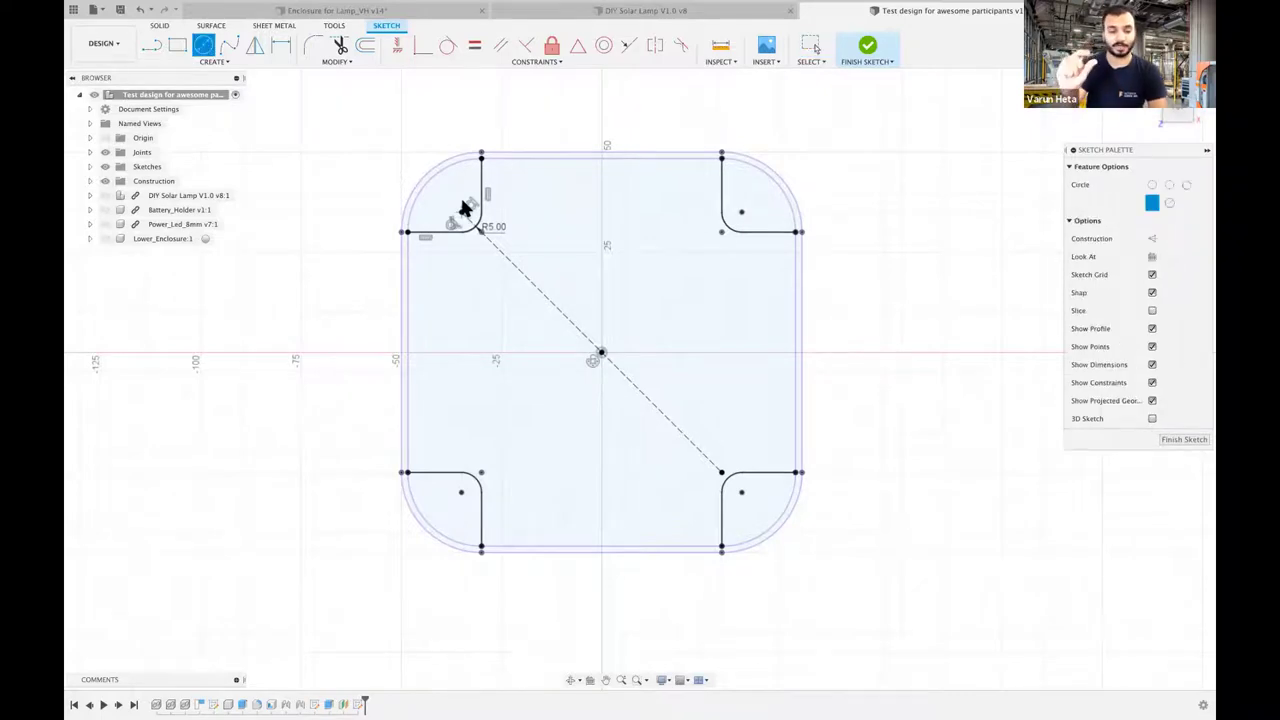
text(3..2)
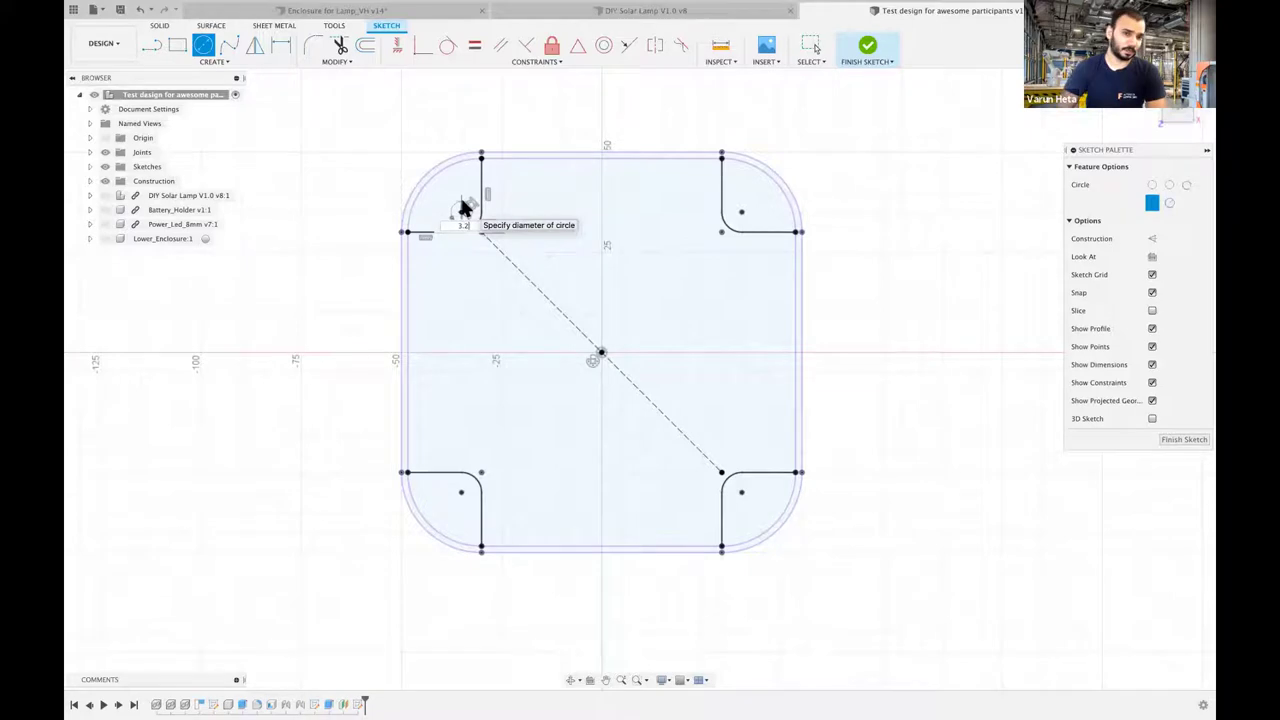
key(Return)
key(Escape)
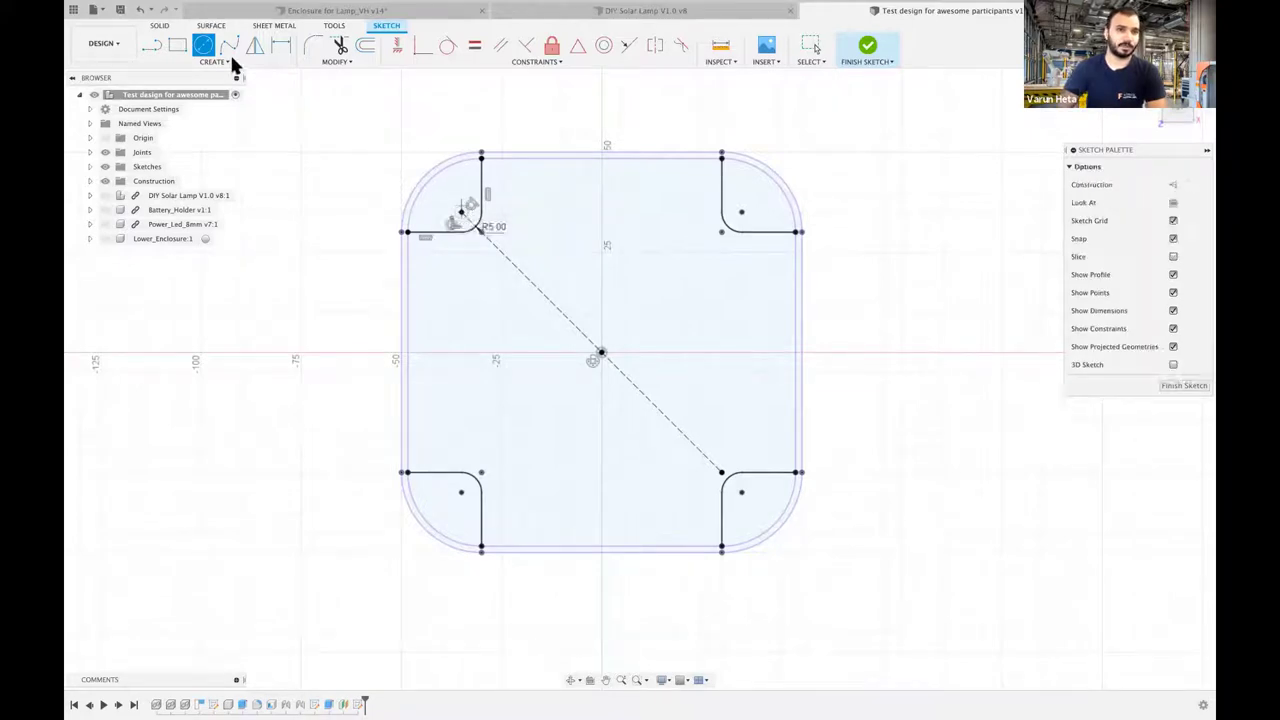
- Circular-pattern the screw-hole circle around the centre point with a quantity of 4, one in each corner
scroll(186, 238, up, 1)
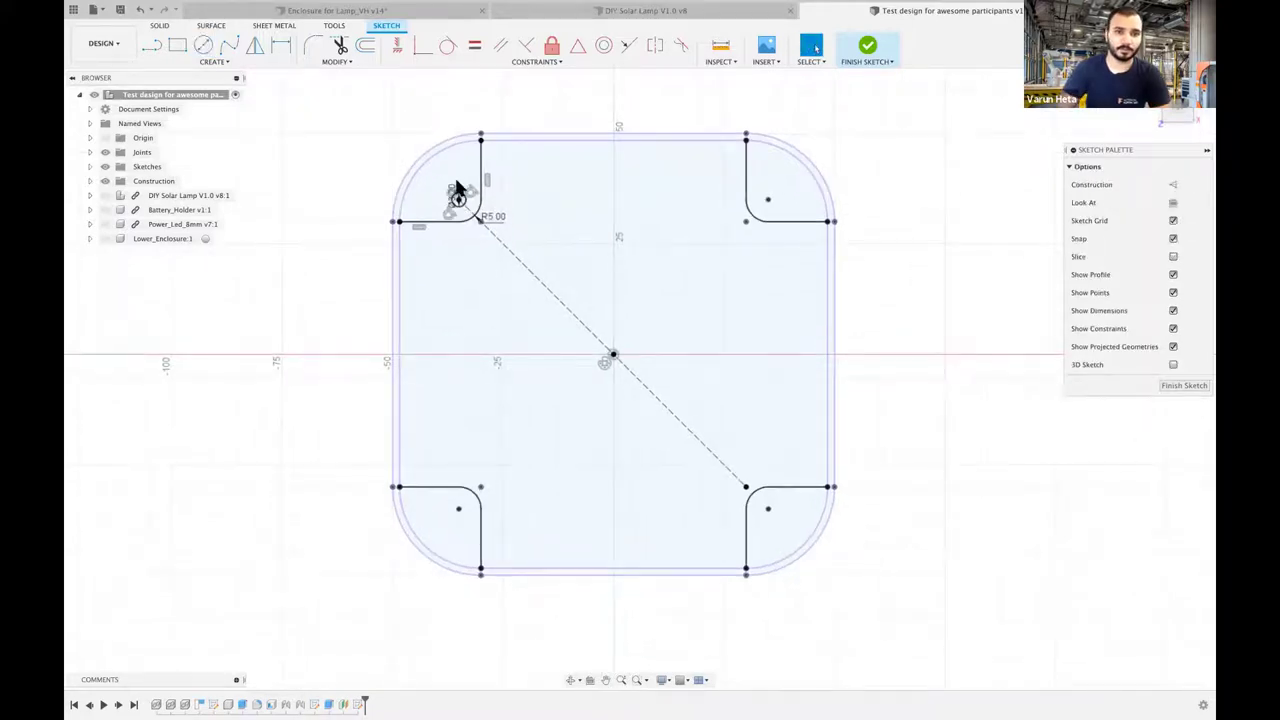
scroll(456, 190, up, 1)
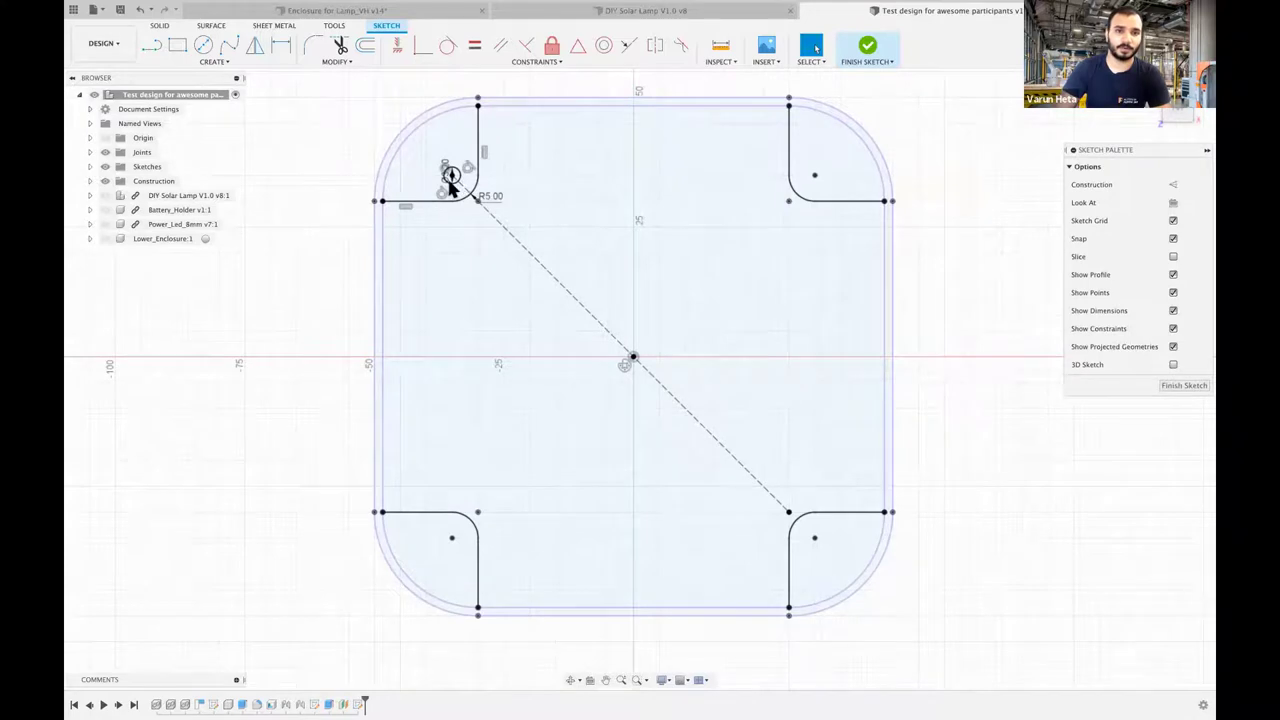
click(604, 45)
click(622, 360)
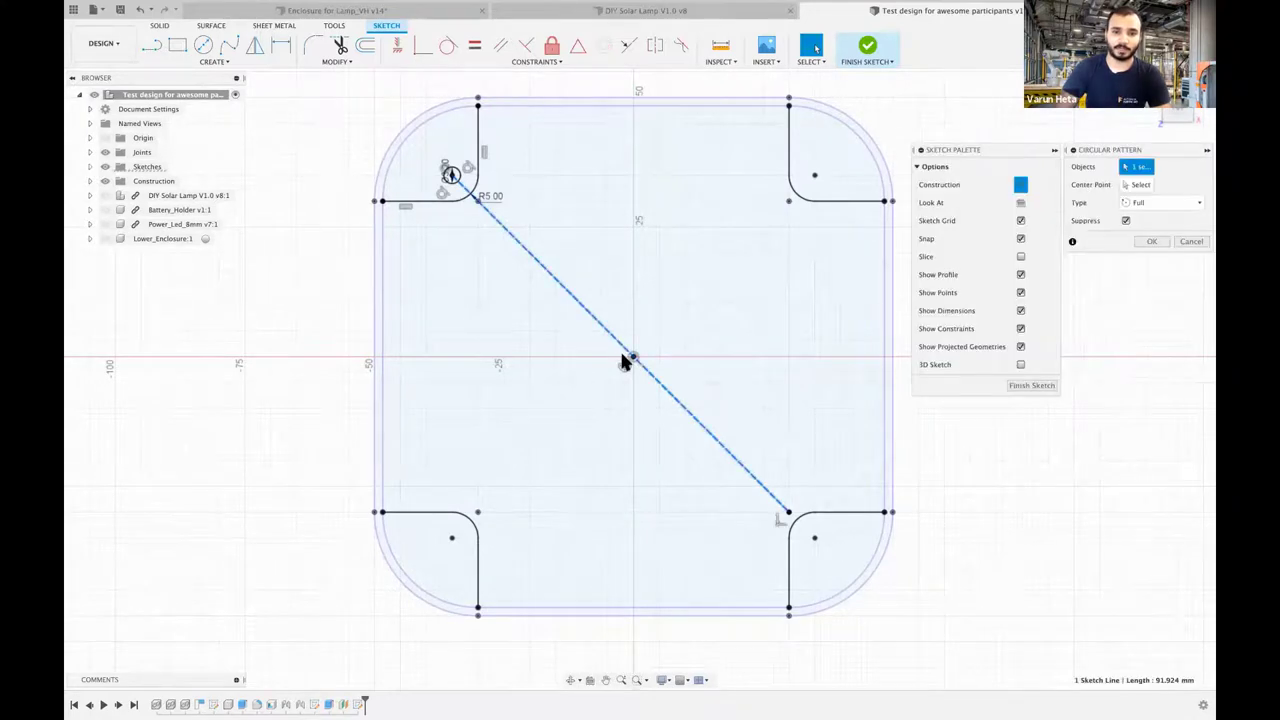
click(630, 356)
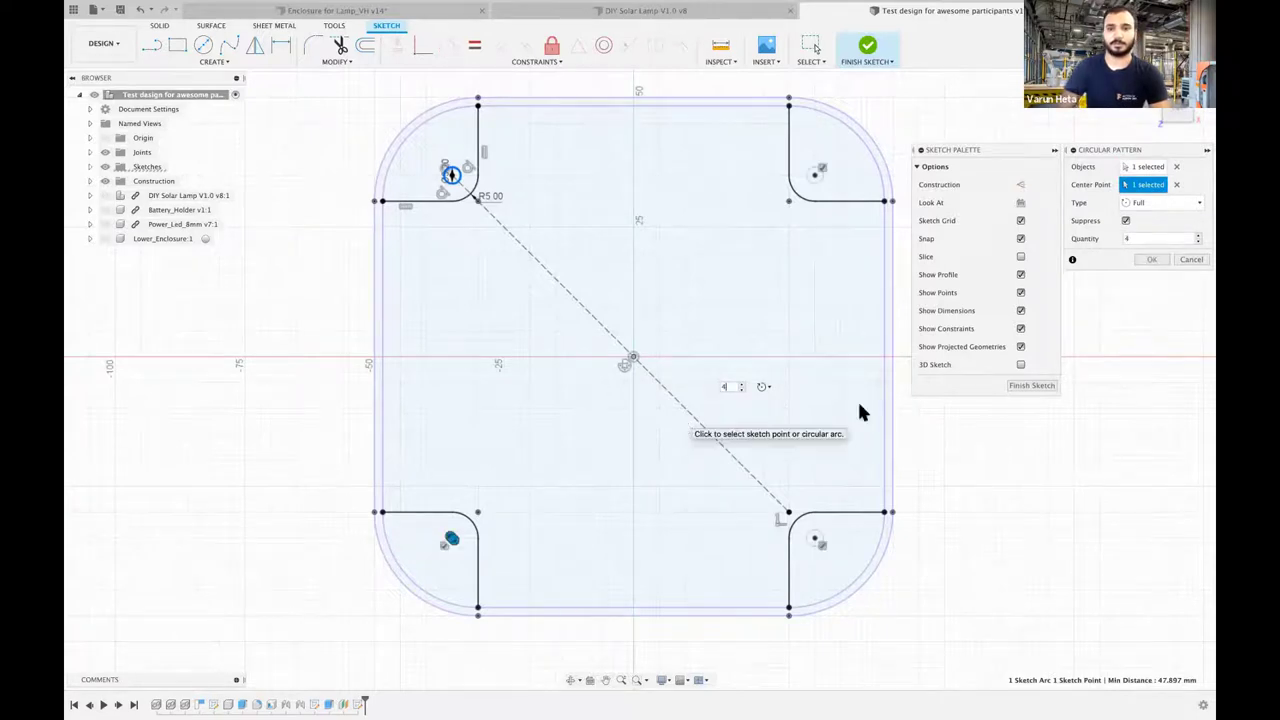
key(Return)
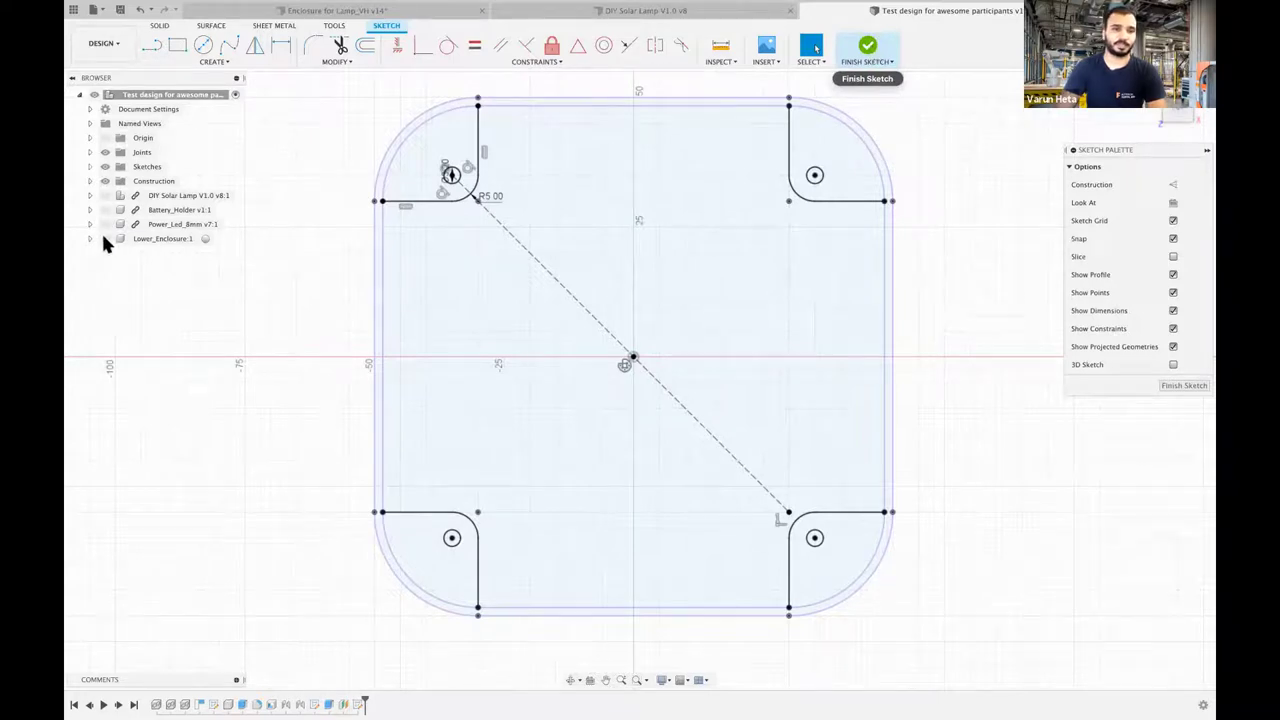
- Finish the sketch, activate the Lower_Enclosure component and extrude the four corner profiles without their holes by -10 mm with Join
click(205, 239)
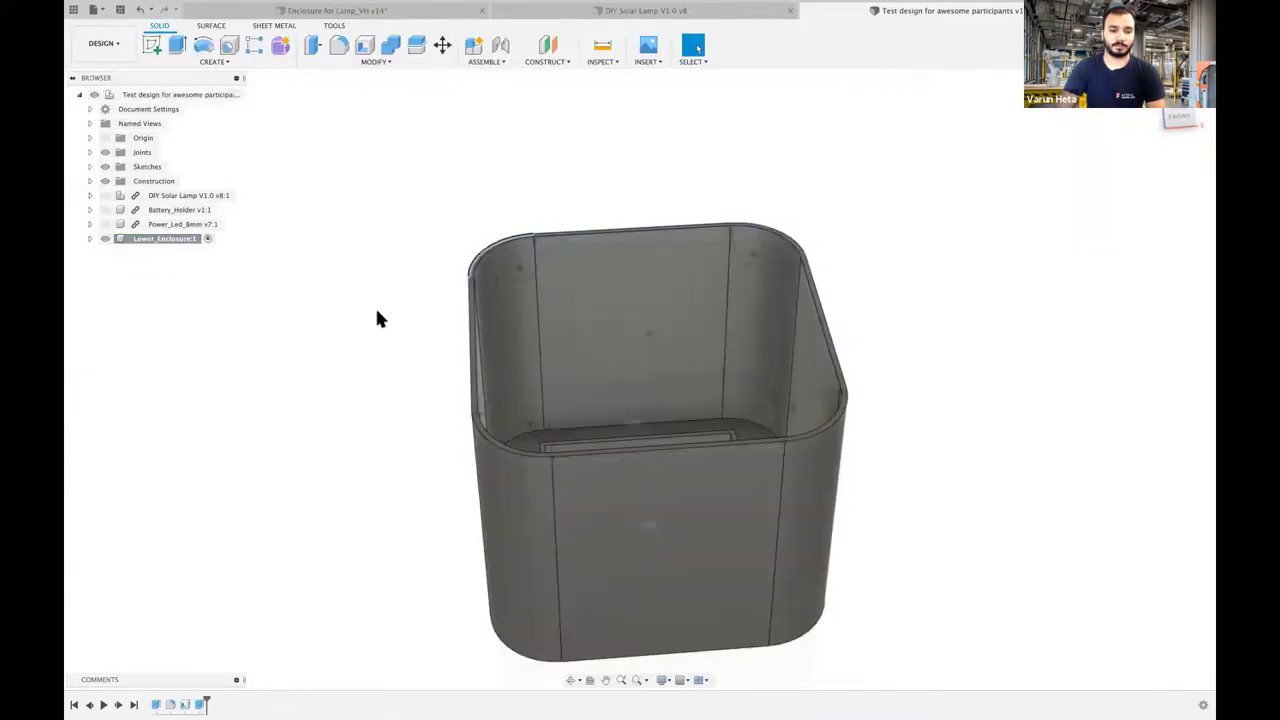
key(e)
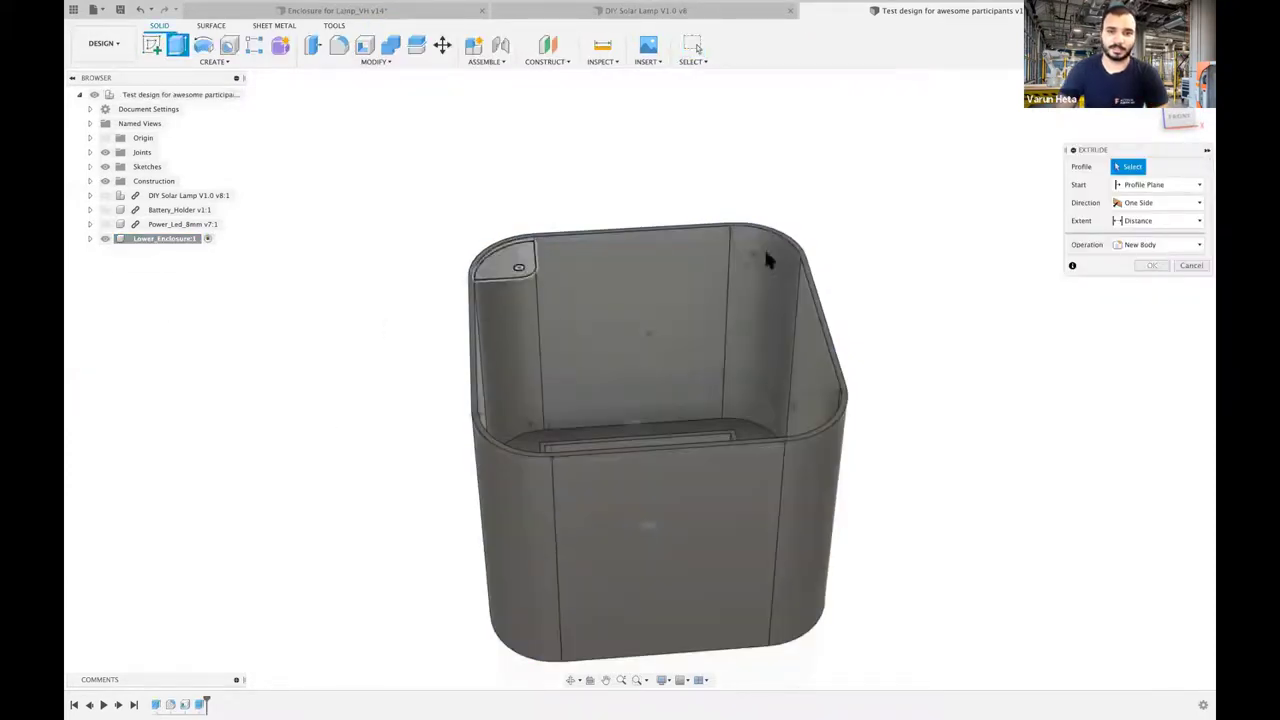
click(764, 250)
click(811, 412)
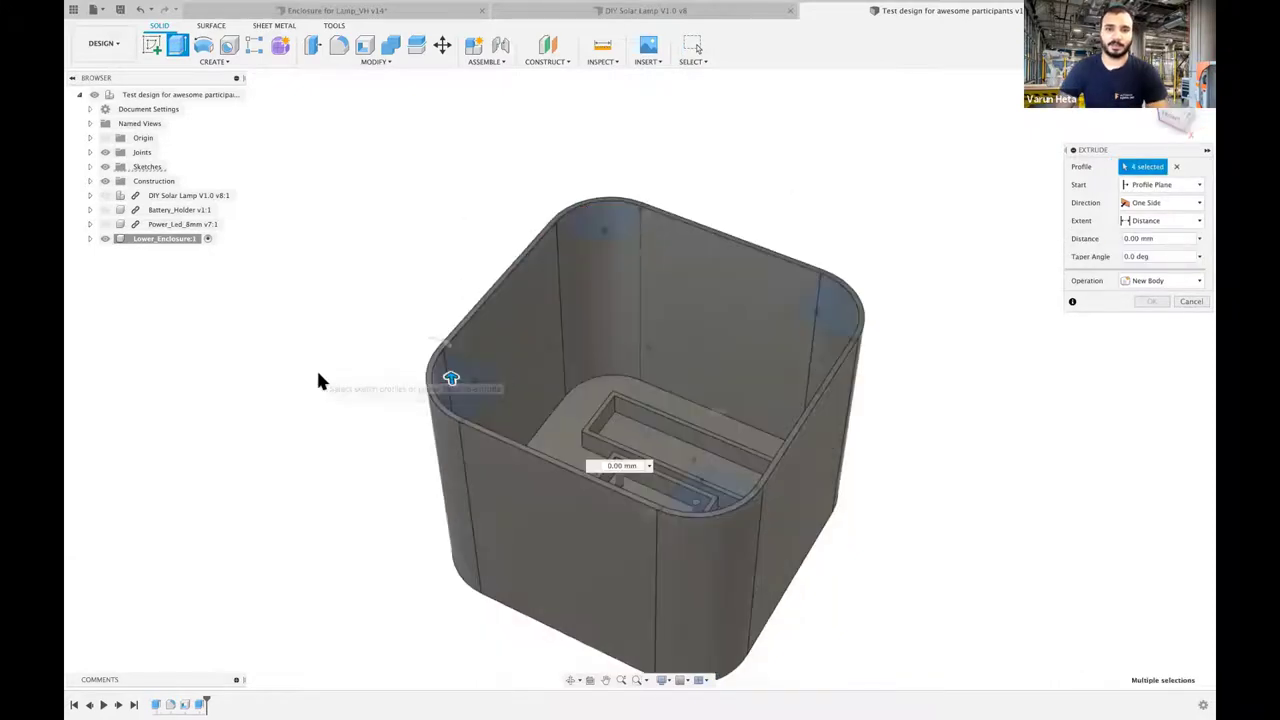
shift+scroll(353, 349, down, 3)
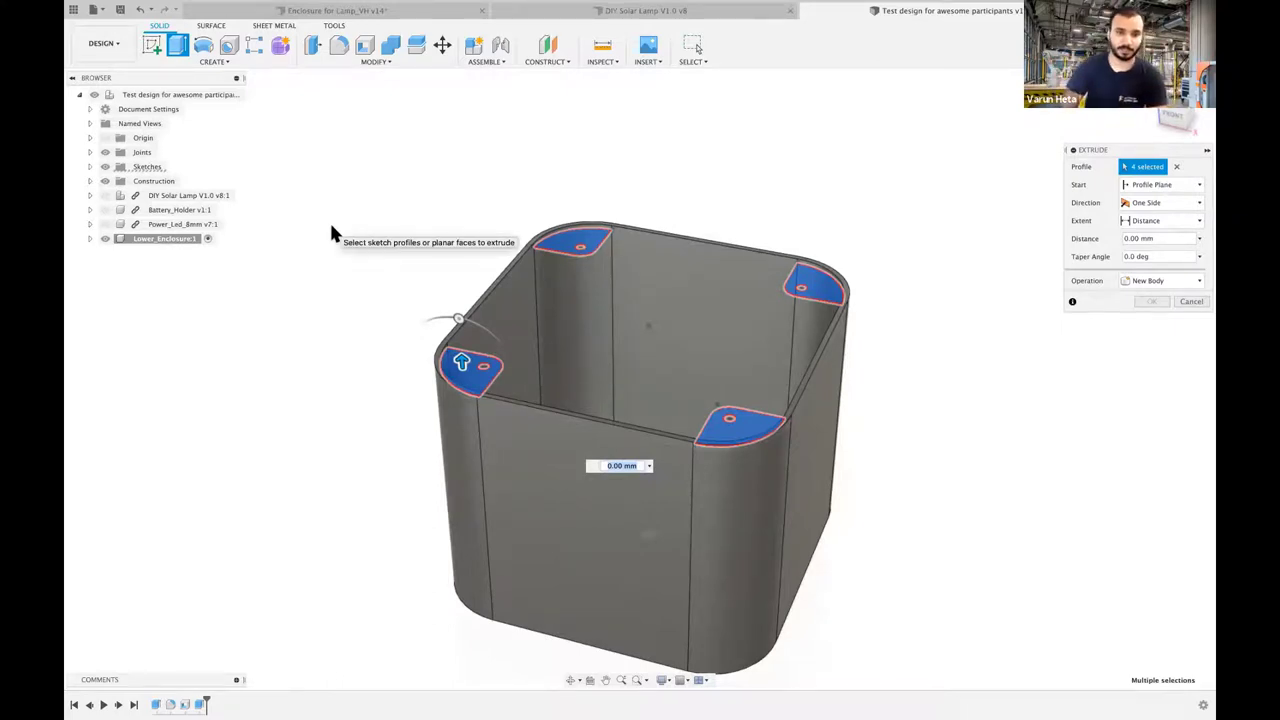
text(-10)
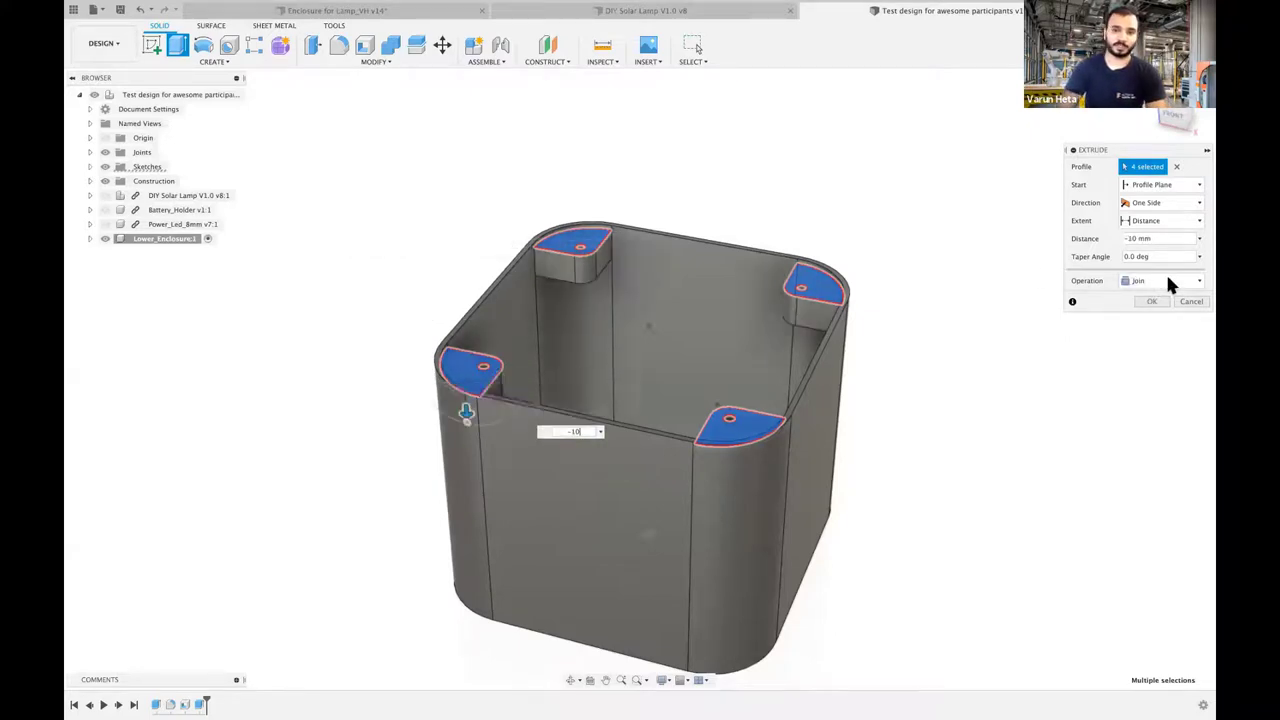
click(1152, 301)
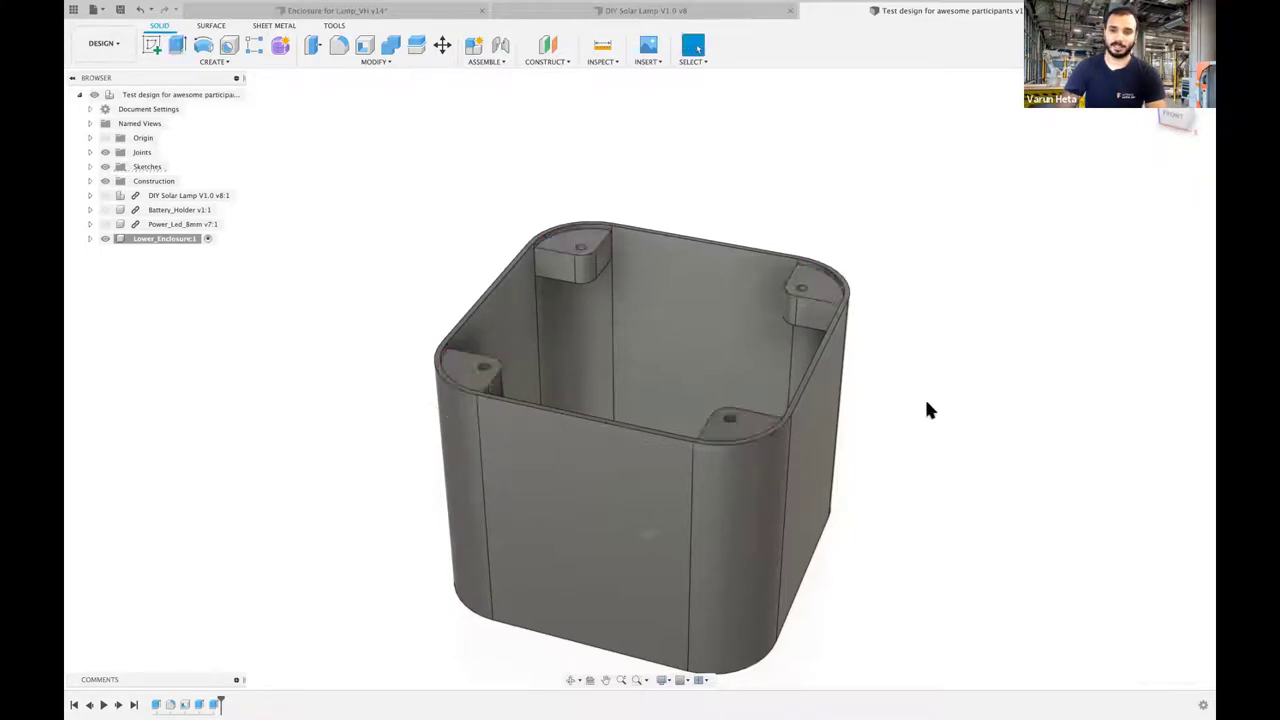
- Examine the four corner screw bosses, their holes and the enclosure's interior from several angles
shift+scroll(926, 404, up, 5)
shift+scroll(926, 404, down, 4)
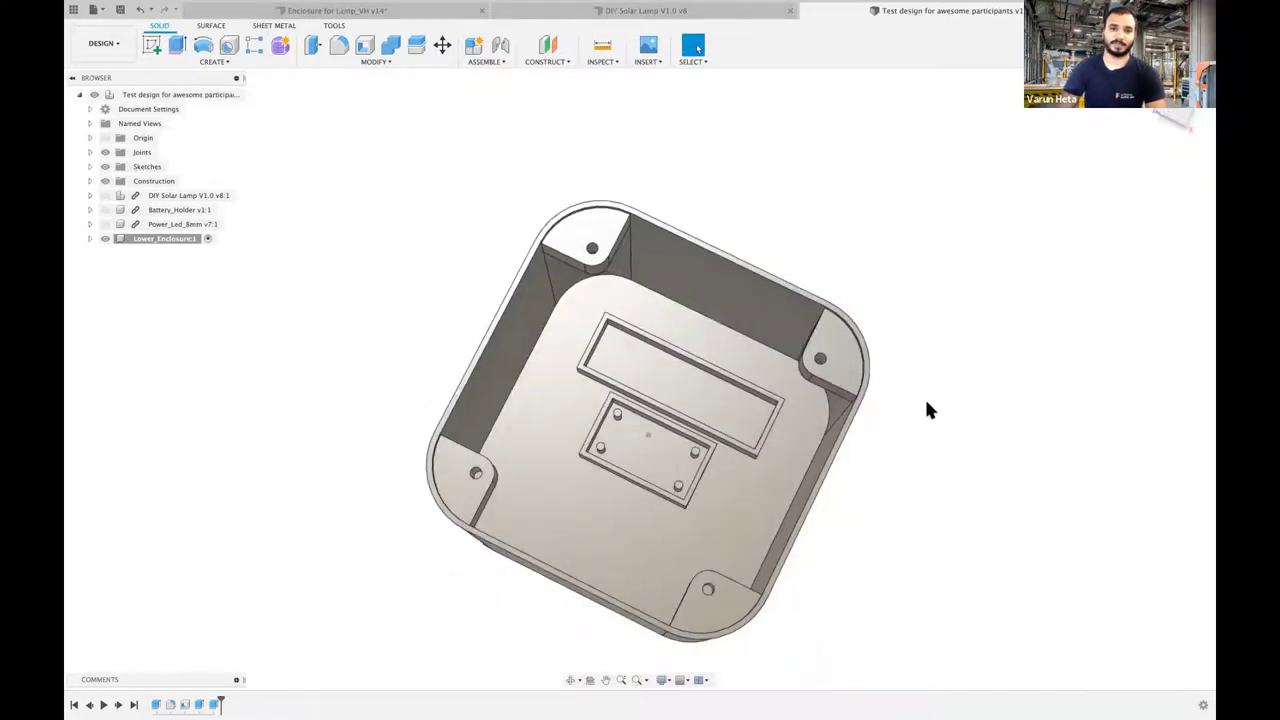
shift+scroll(926, 403, down, 4)
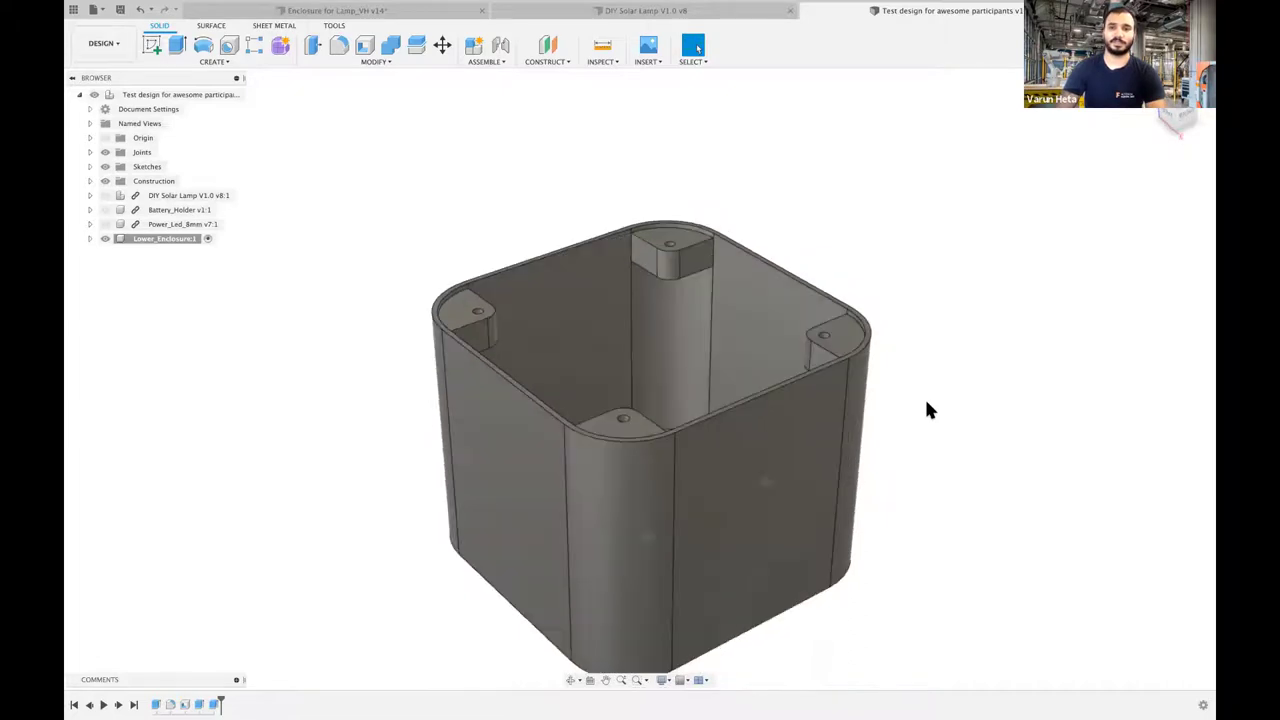
shift+scroll(926, 403, up, 5)
shift+scroll(926, 402, down, 5)
scroll(434, 178, up, 3)
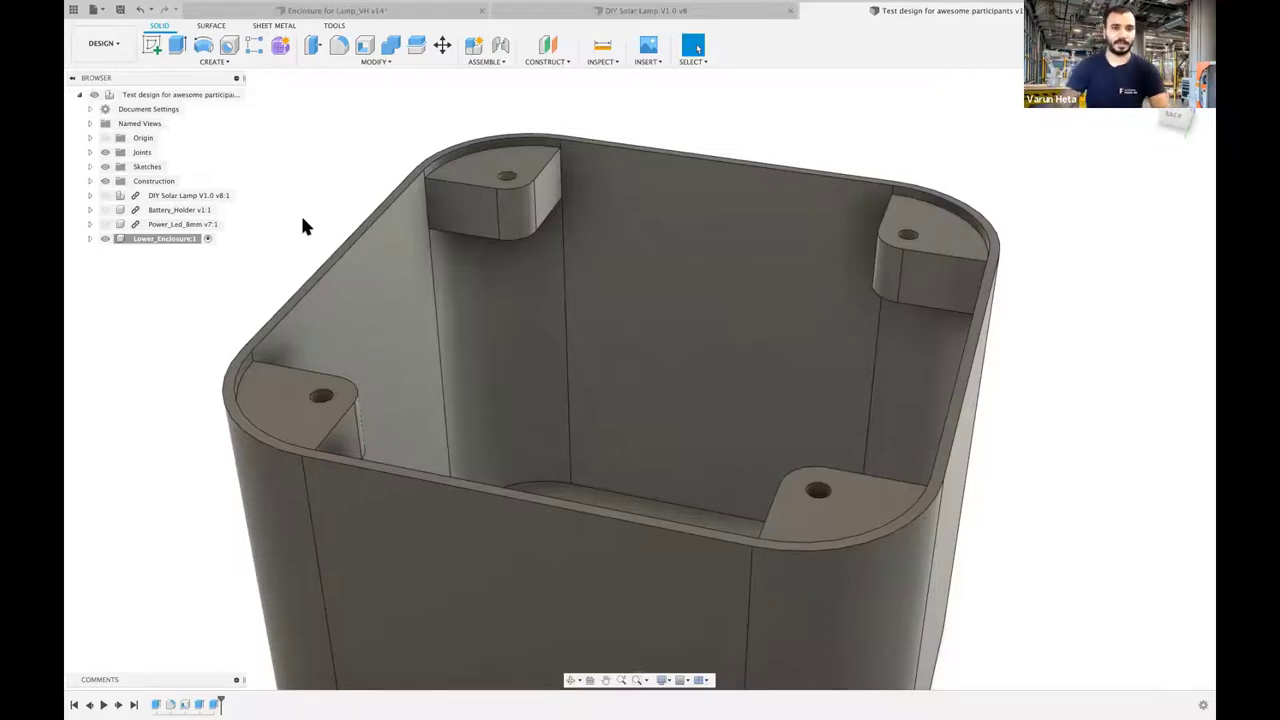
shift+scroll(303, 219, up, 5)
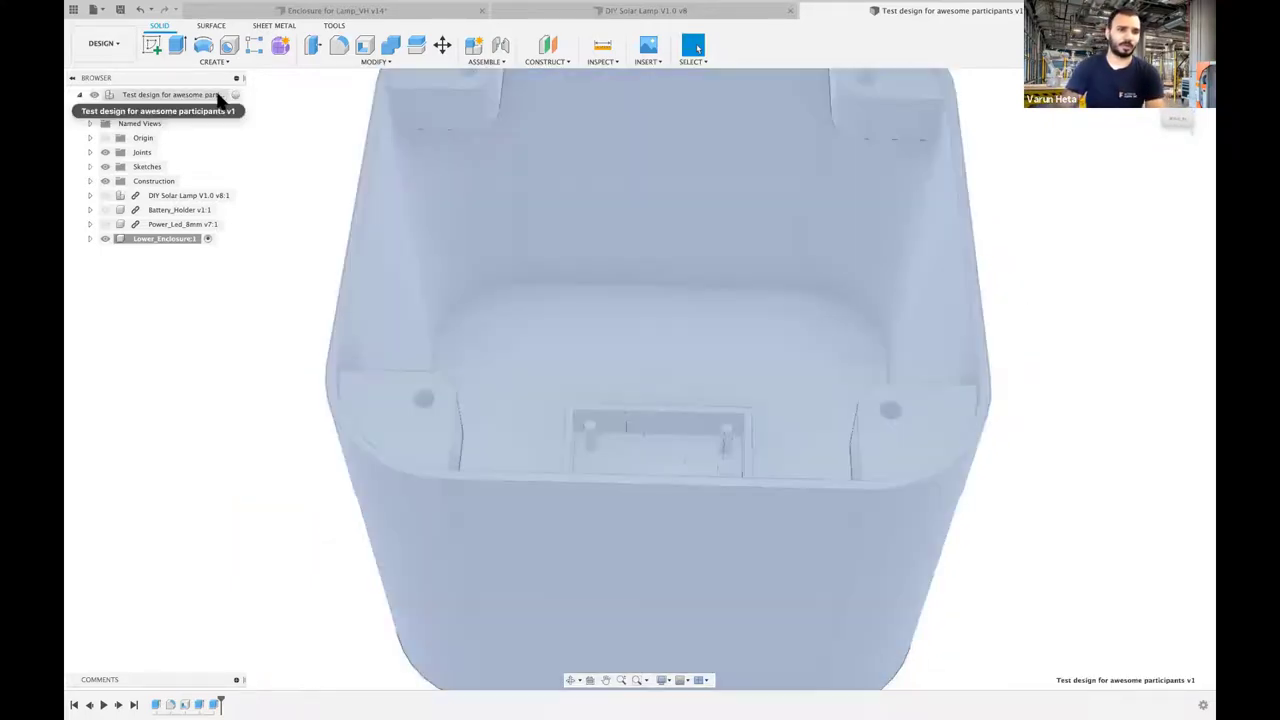
- Create a new component in the top-level design and start a sketch on the top face of a corner boss
right_click(218, 97)
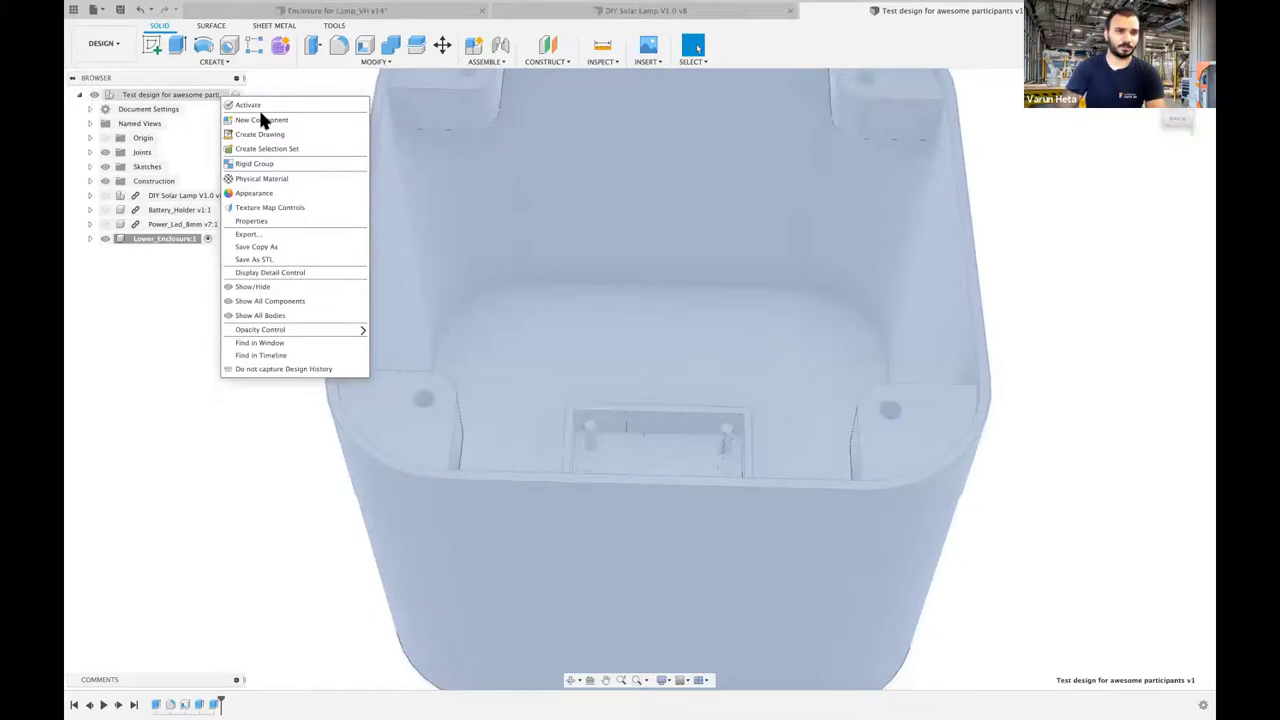
click(275, 466)
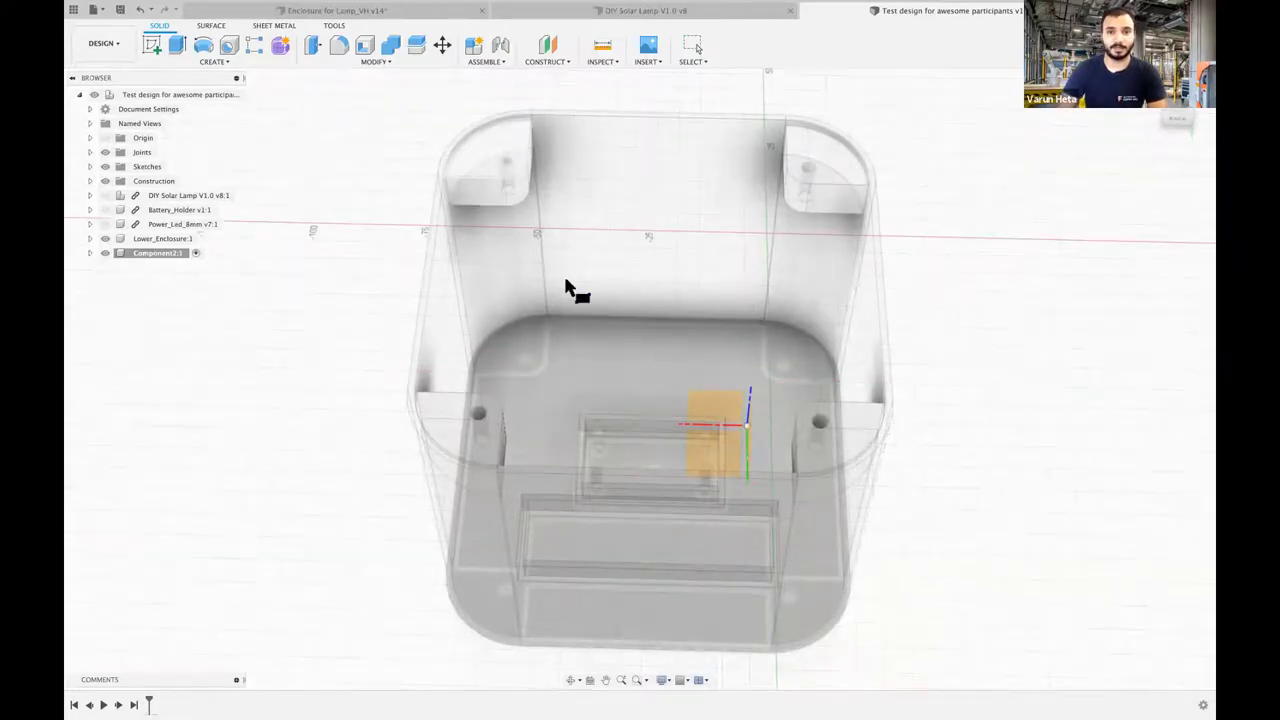
key(Escape)
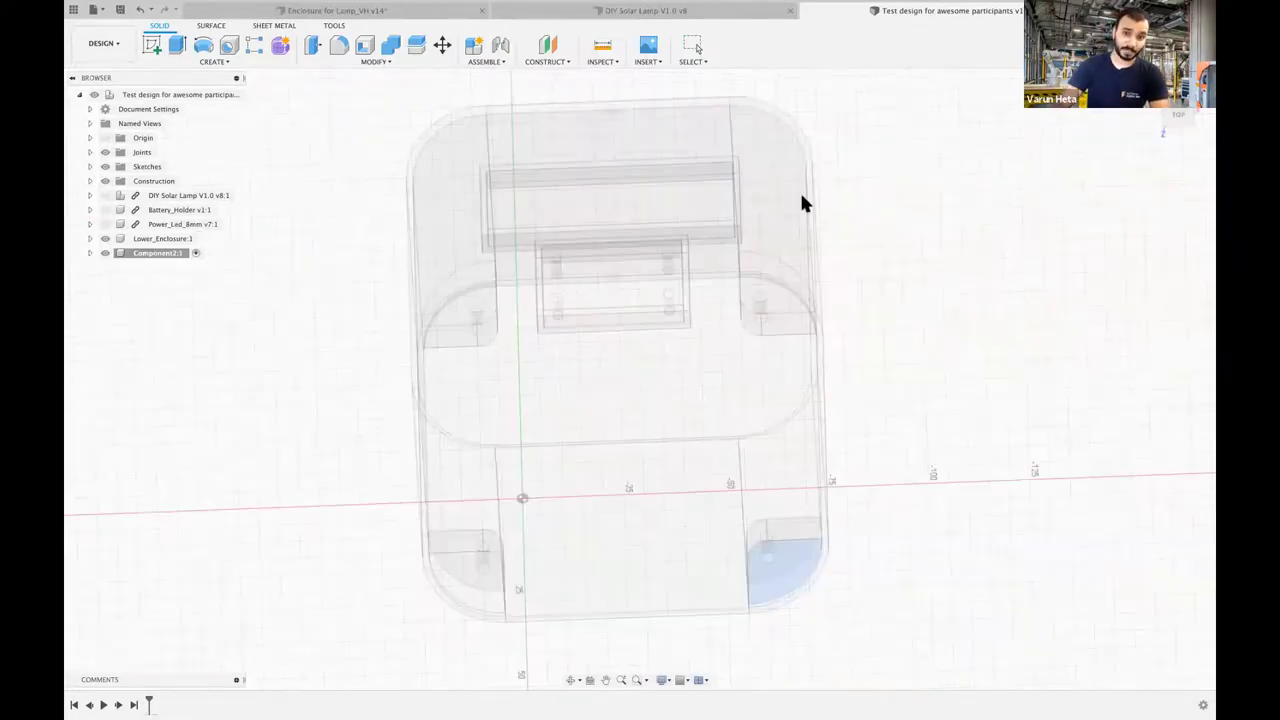
key(r)
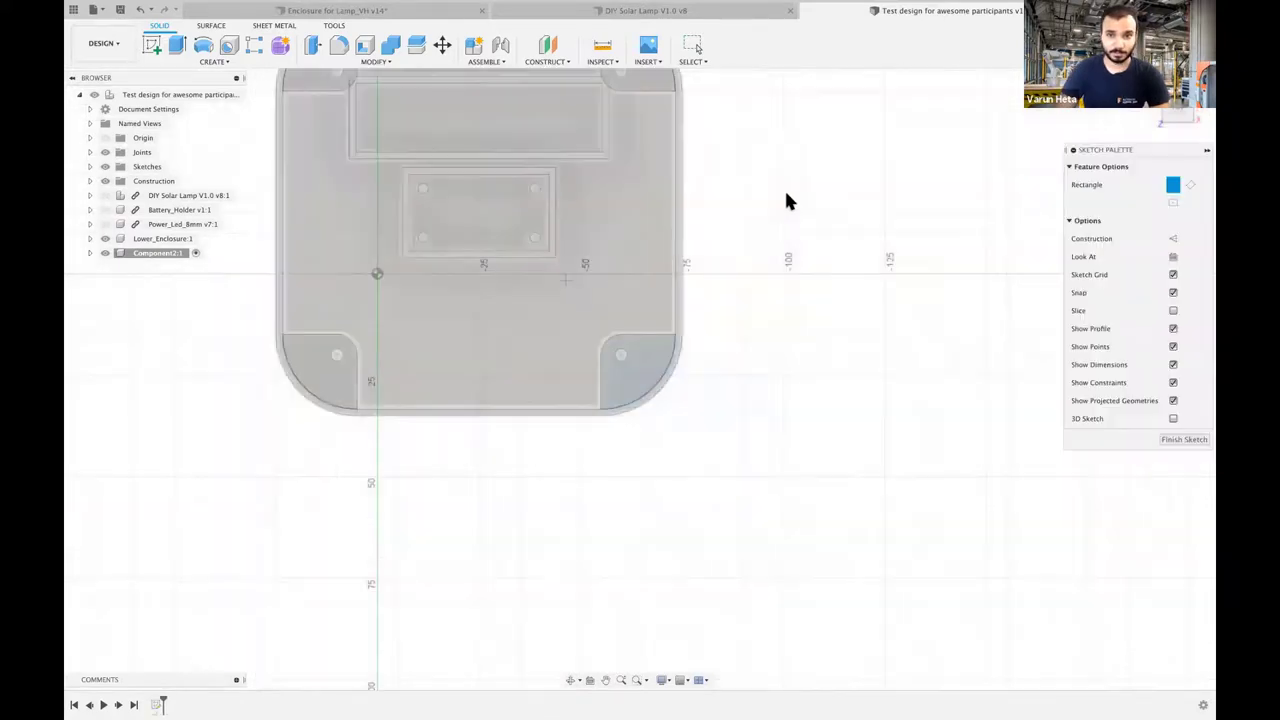
- Project the enclosure's inner and outer rim outlines into the sketch and offset the inner outline inward by -0.5 mm
key(p)
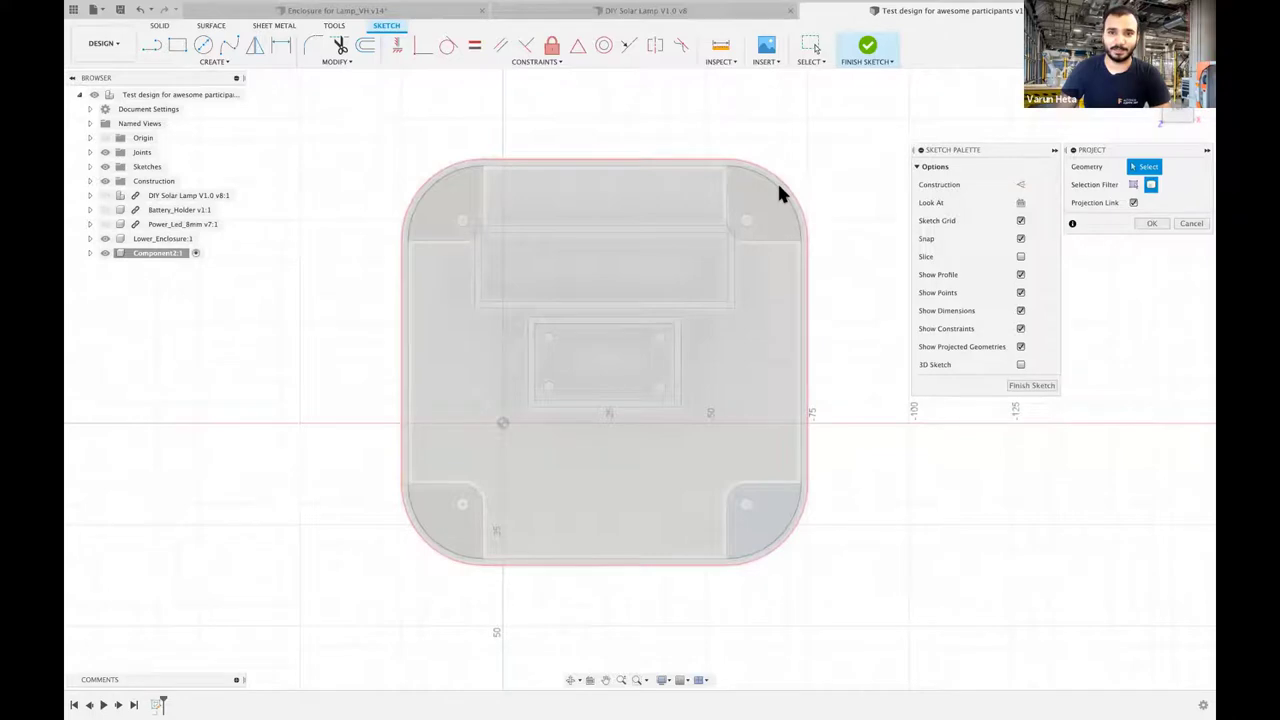
click(1153, 223)
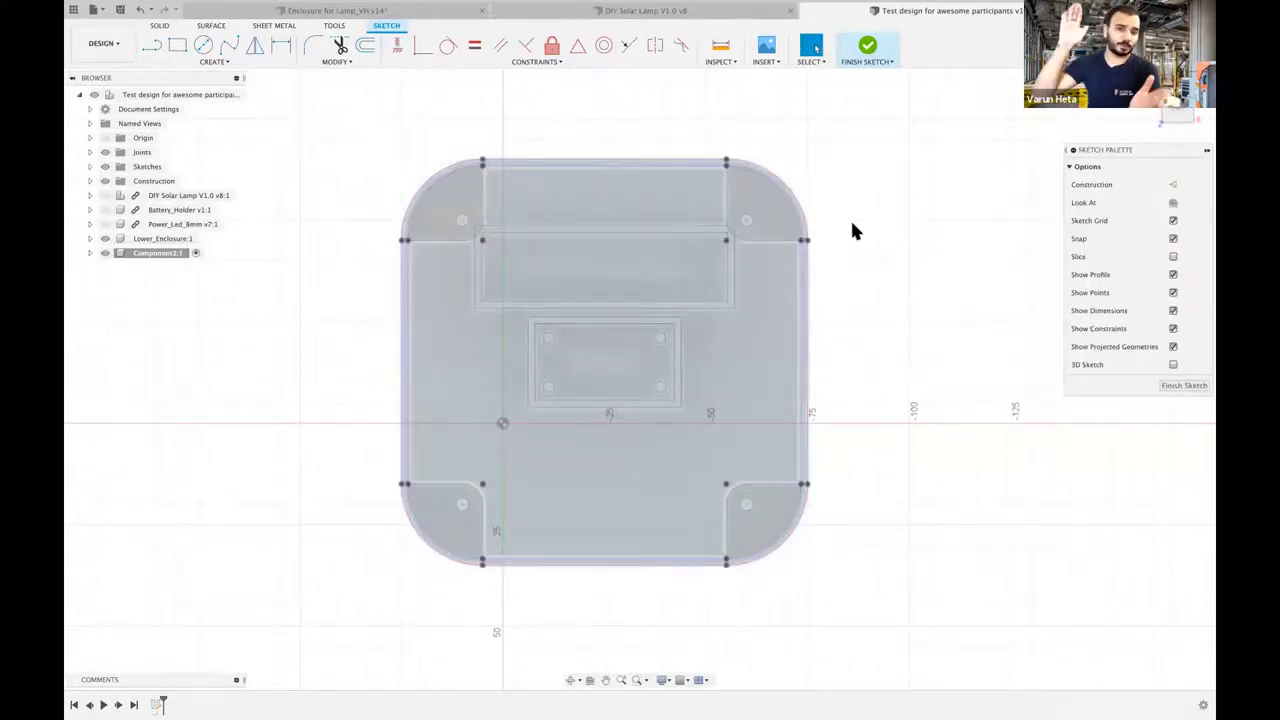
key(F6)
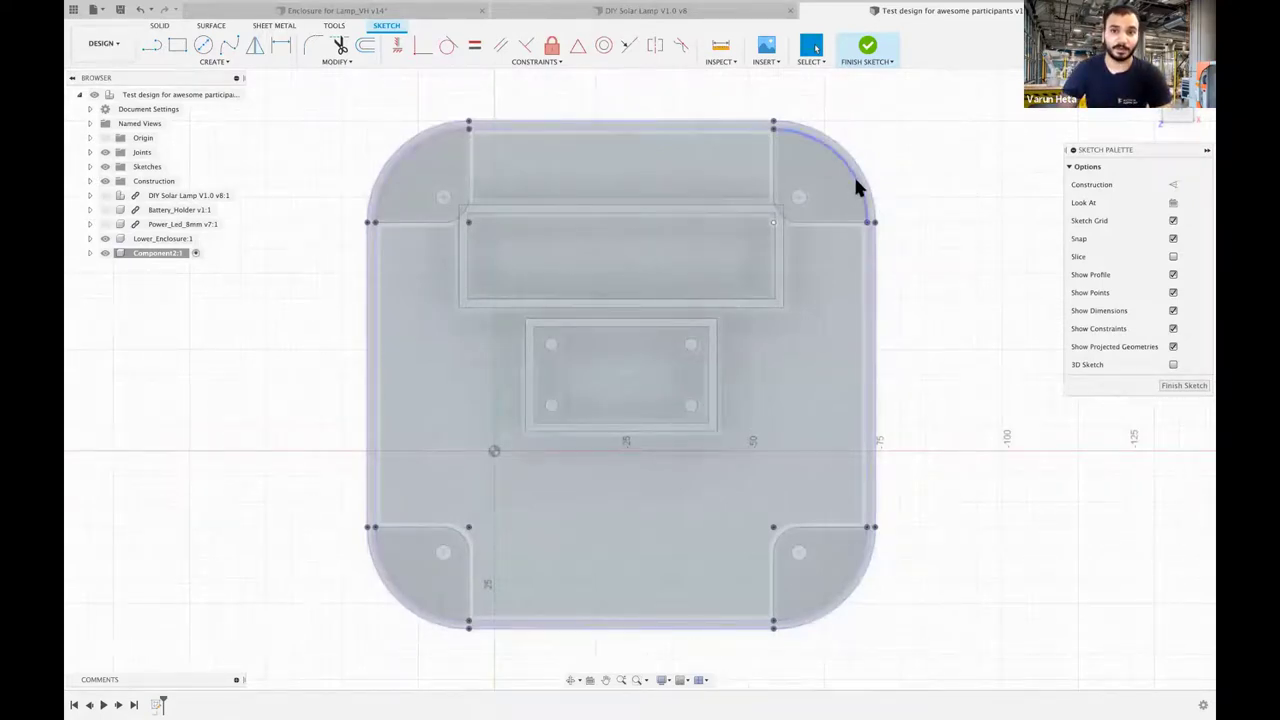
click(855, 180)
double_click(855, 185)
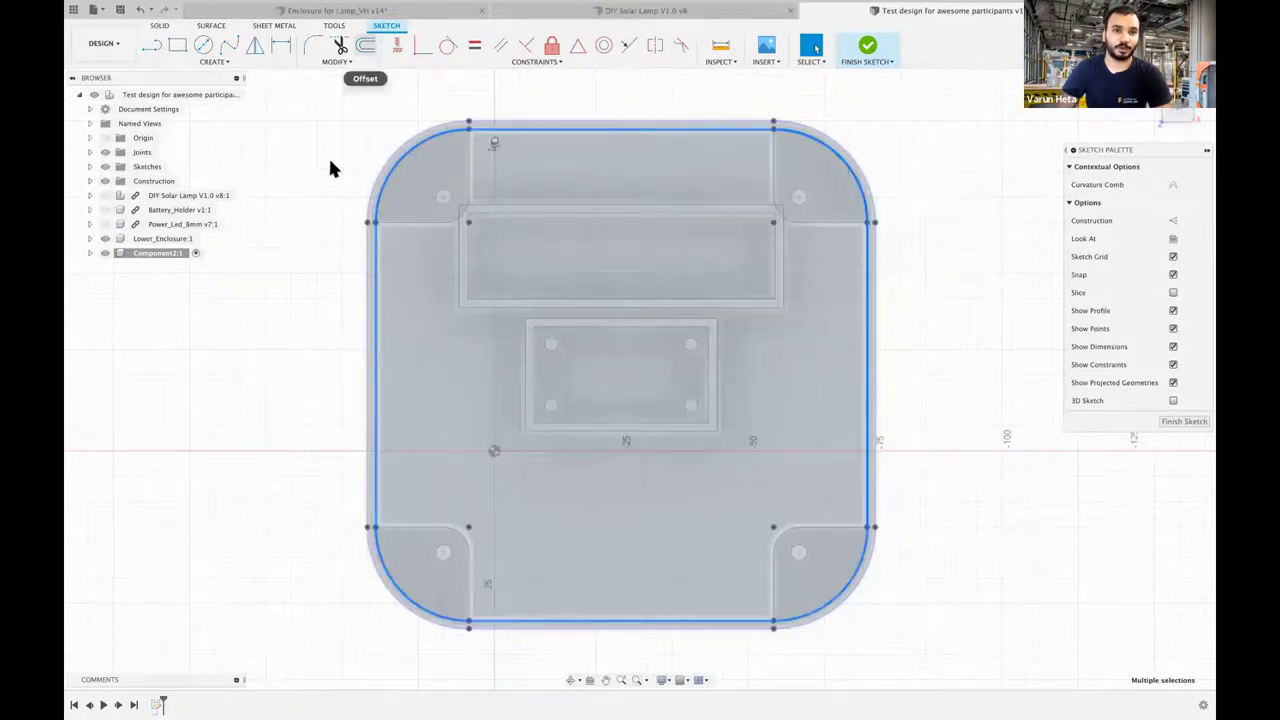
key(o)
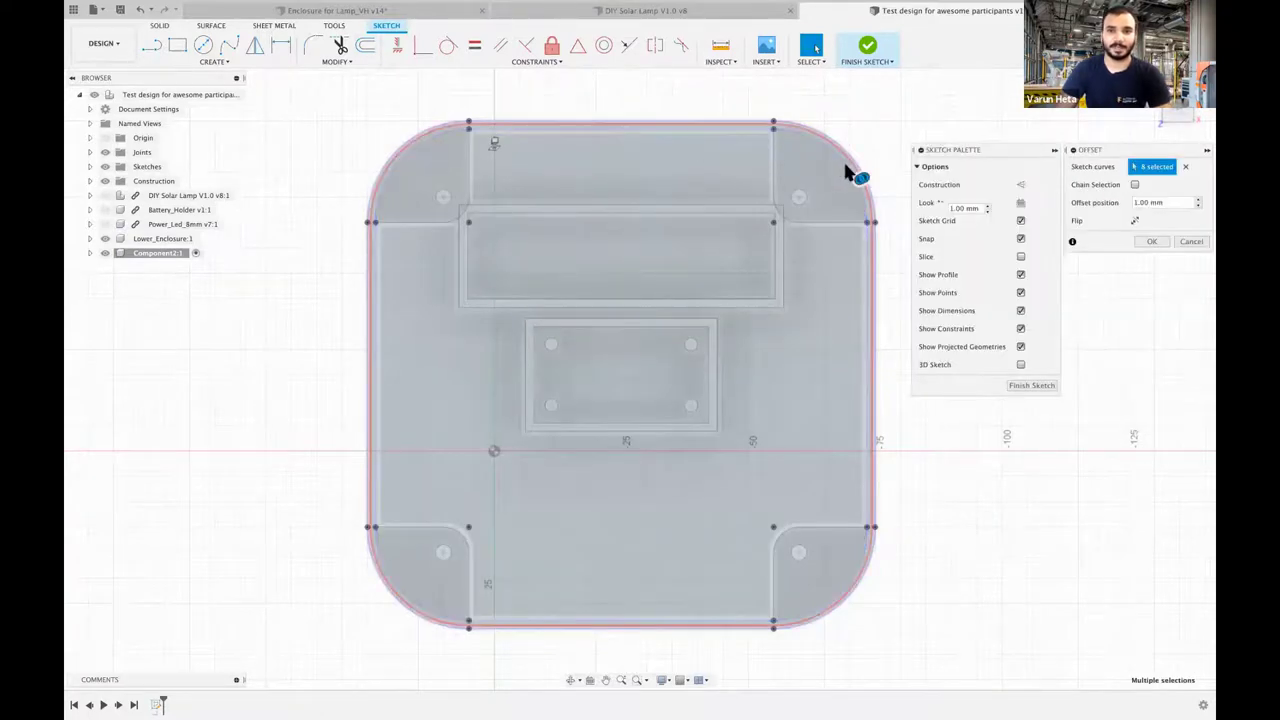
drag(858, 183, 853, 182)
text(-0)
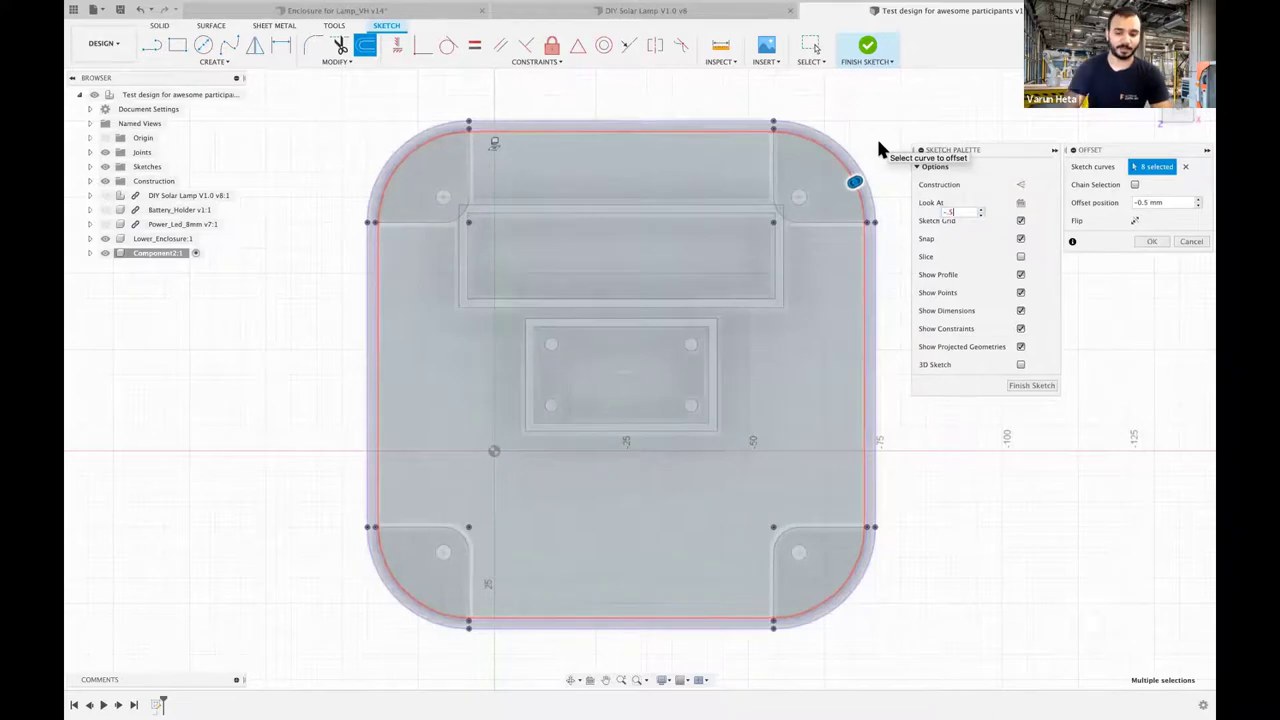
key(Return)
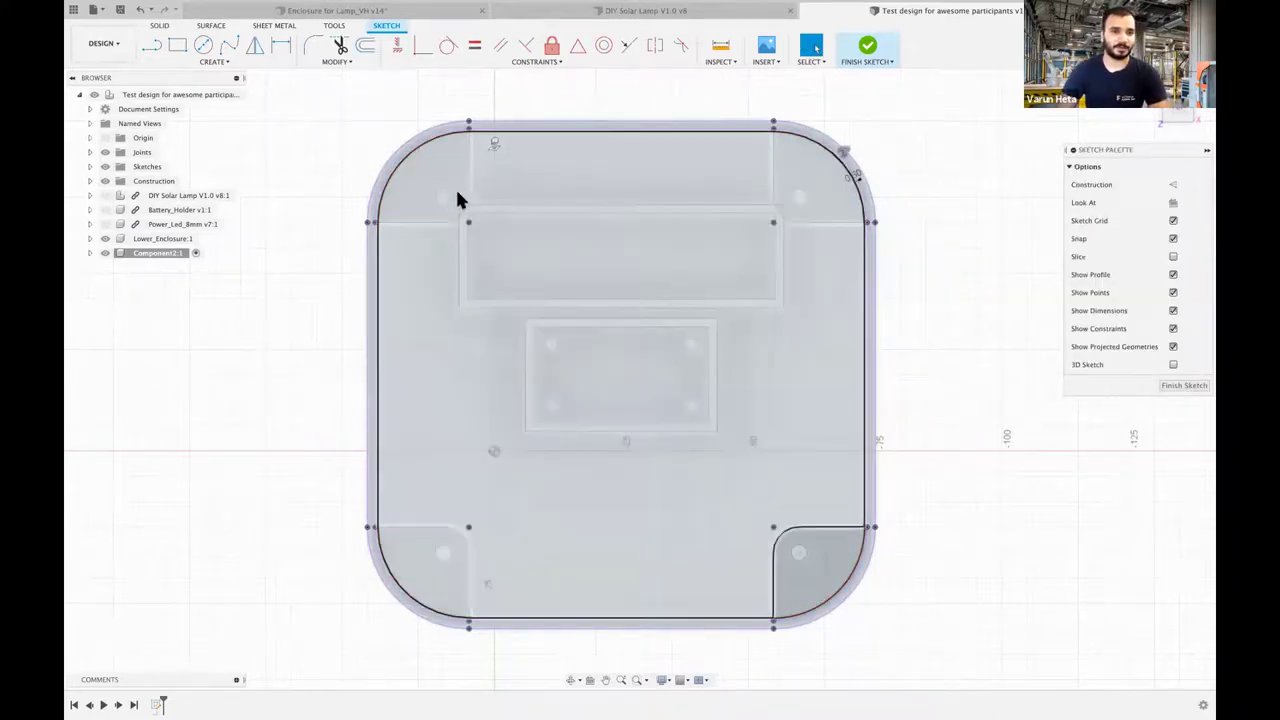
- Project the screw-hole edges of all four corner bosses into the sketch
key(p)
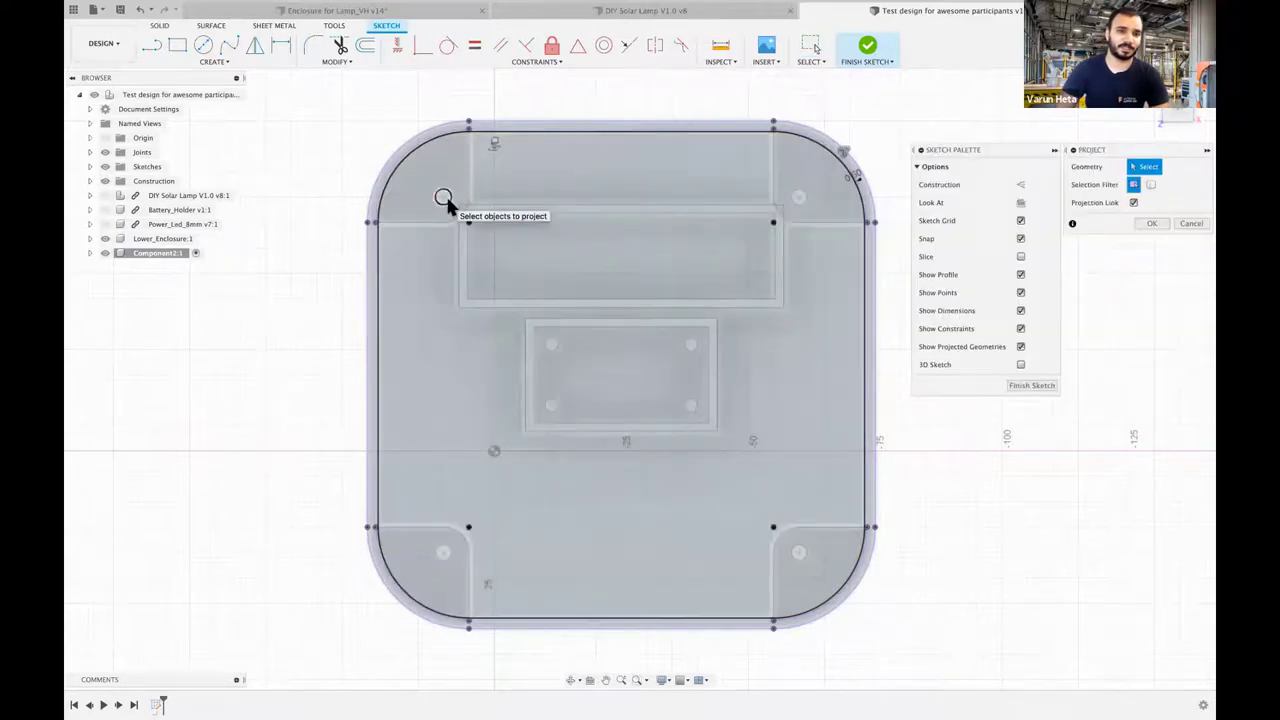
click(797, 198)
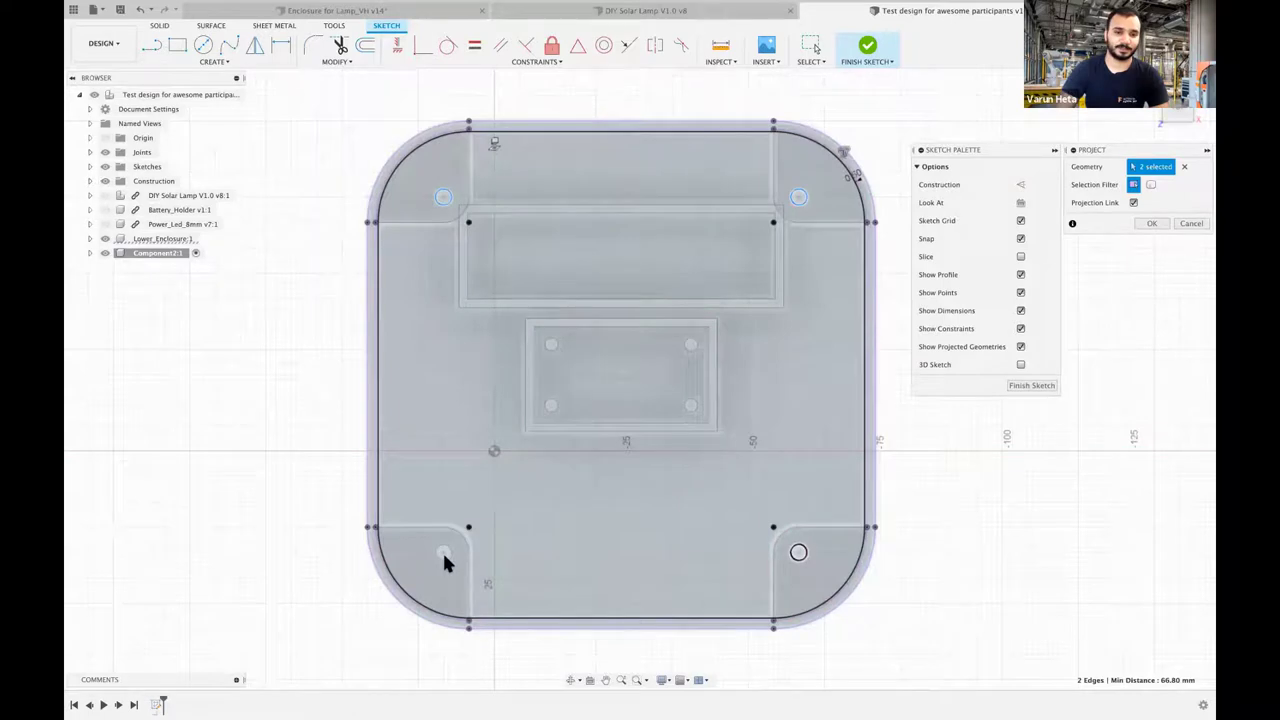
key(Return)
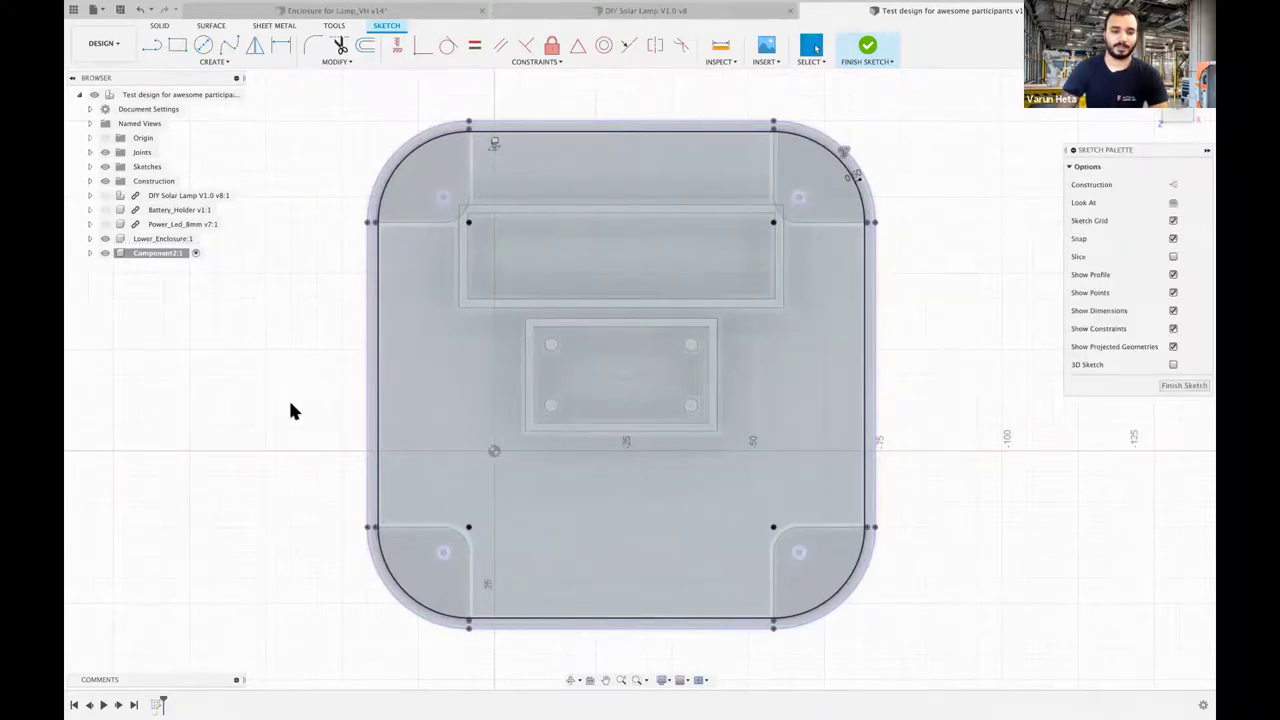
- Extrude the lid profiles 1.6 mm upward as a new body, leaving the four screw holes open
key(e)
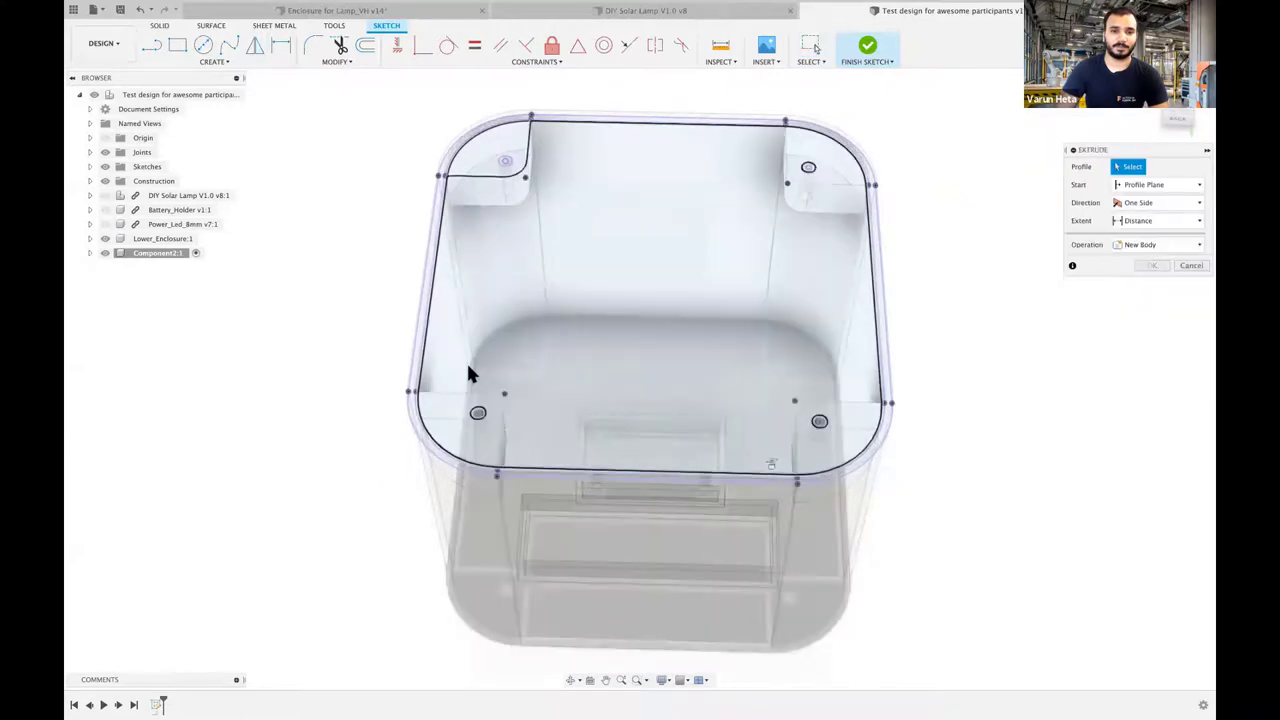
click(492, 163)
click(603, 146)
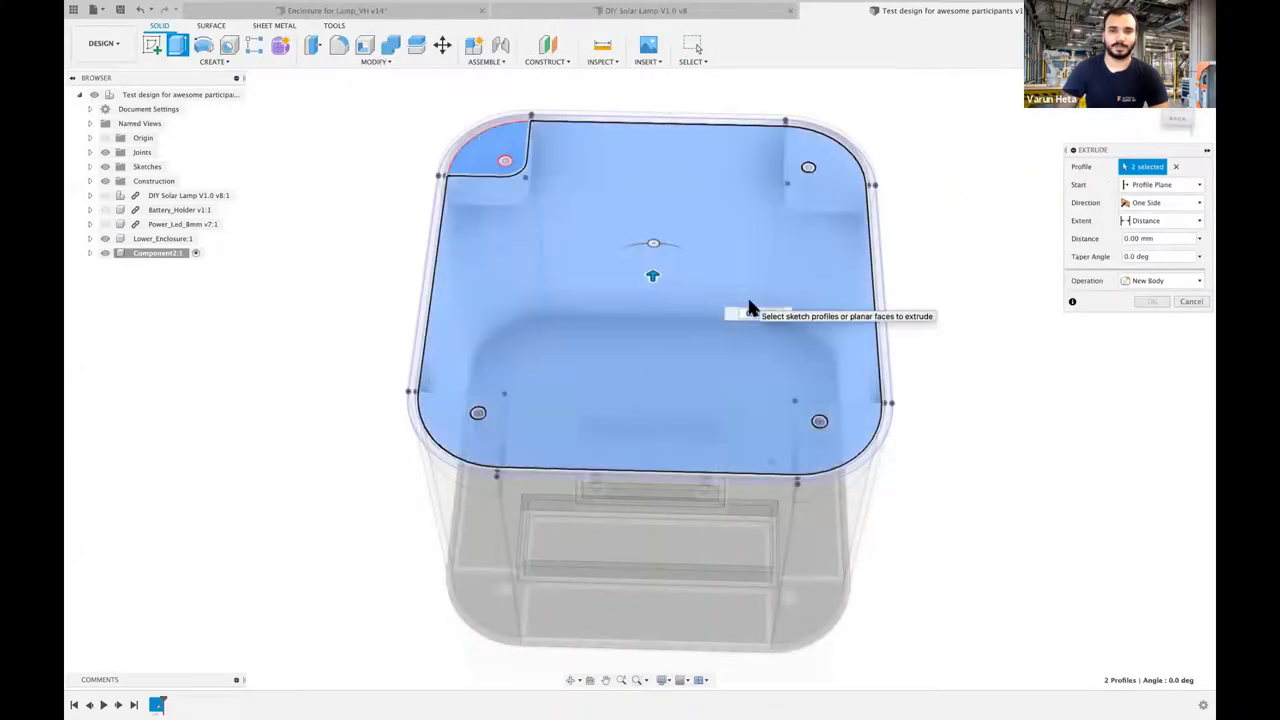
shift+scroll(750, 305, down, 3)
scroll(863, 390, up, 3)
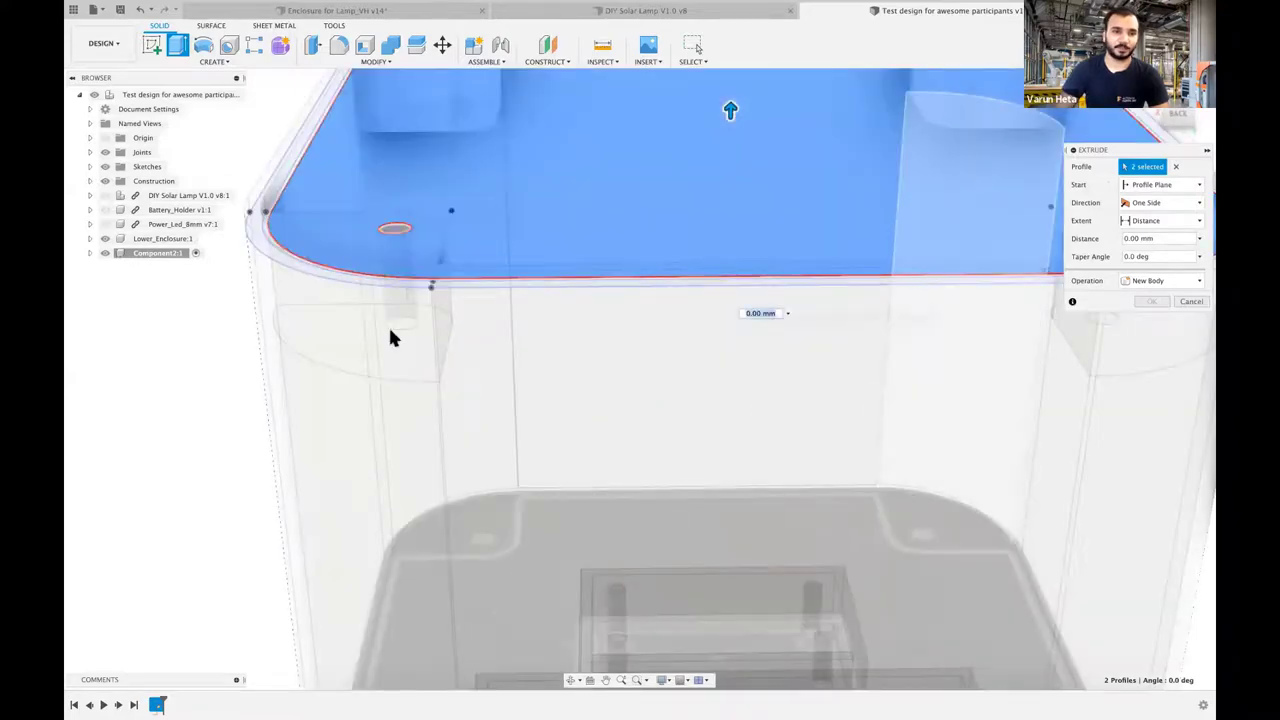
scroll(390, 338, down, 3)
scroll(278, 300, up, 2)
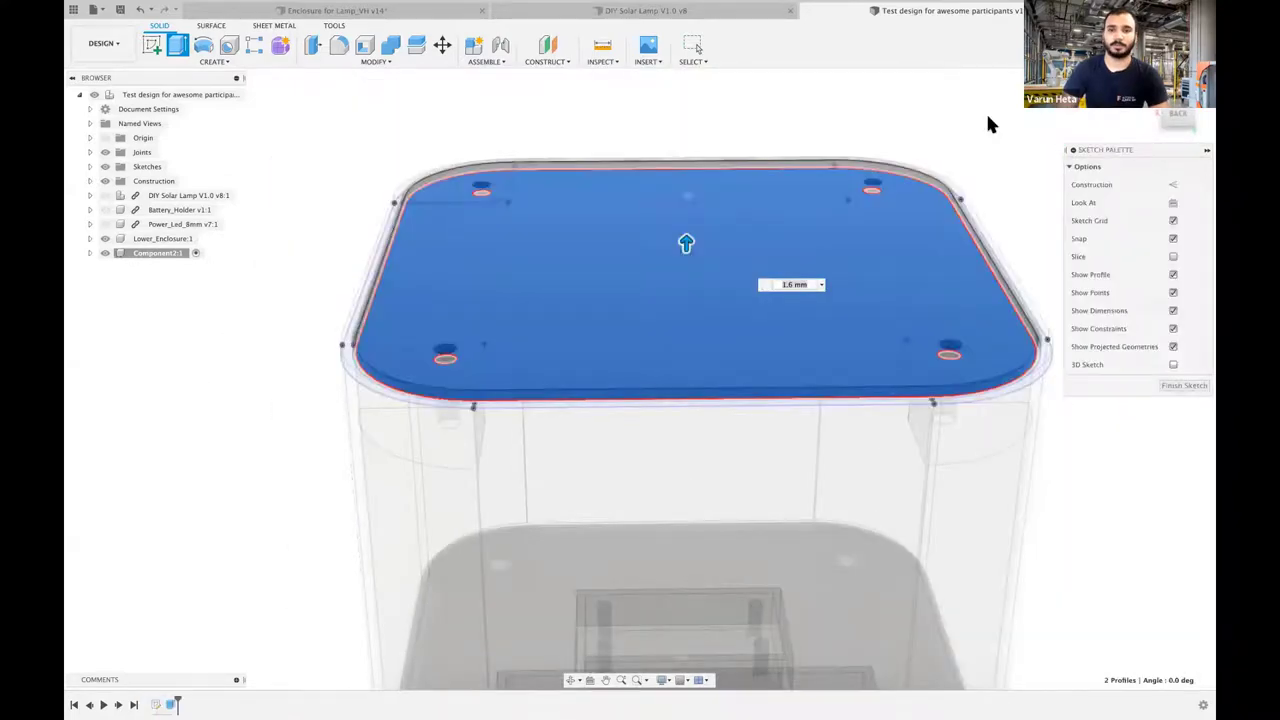
key(Return)
scroll(609, 167, down, 4)
shift+scroll(609, 167, up, 3)
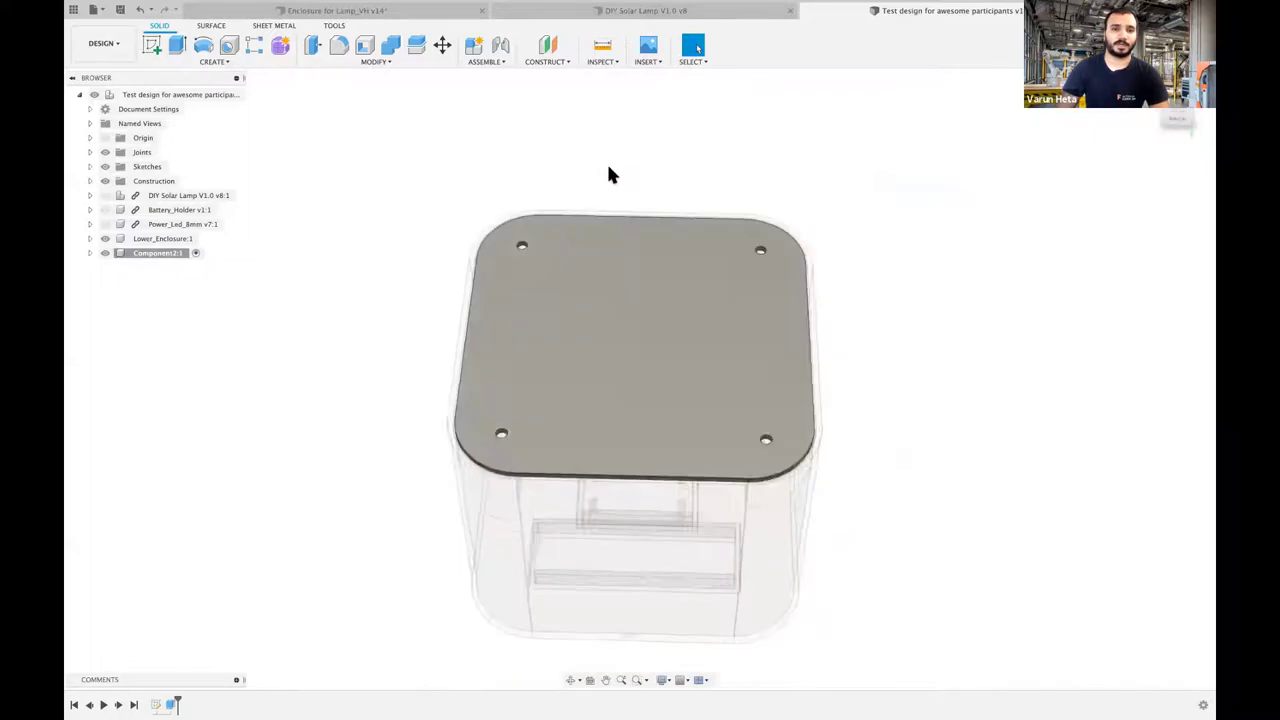
- Rename the new lid component as Top Cover and check how it sits on the enclosure
click(106, 239)
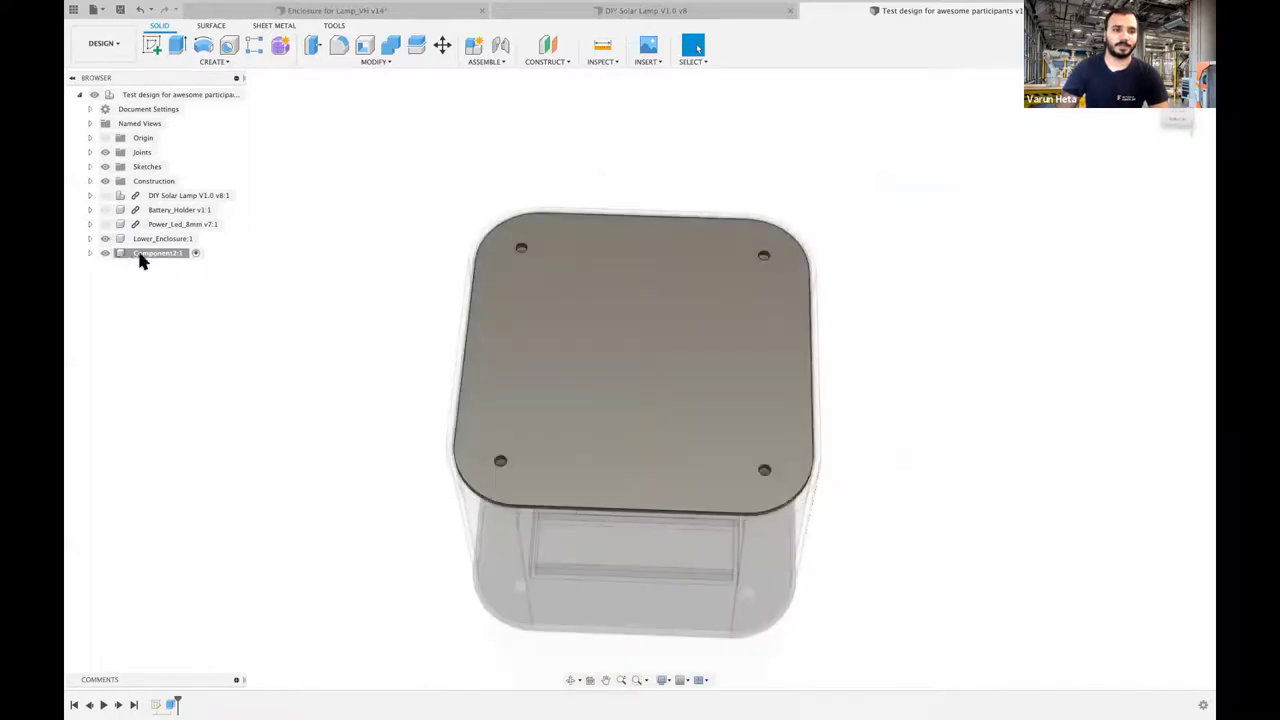
double_click(154, 254)
text(Top Cover)
key(Return)
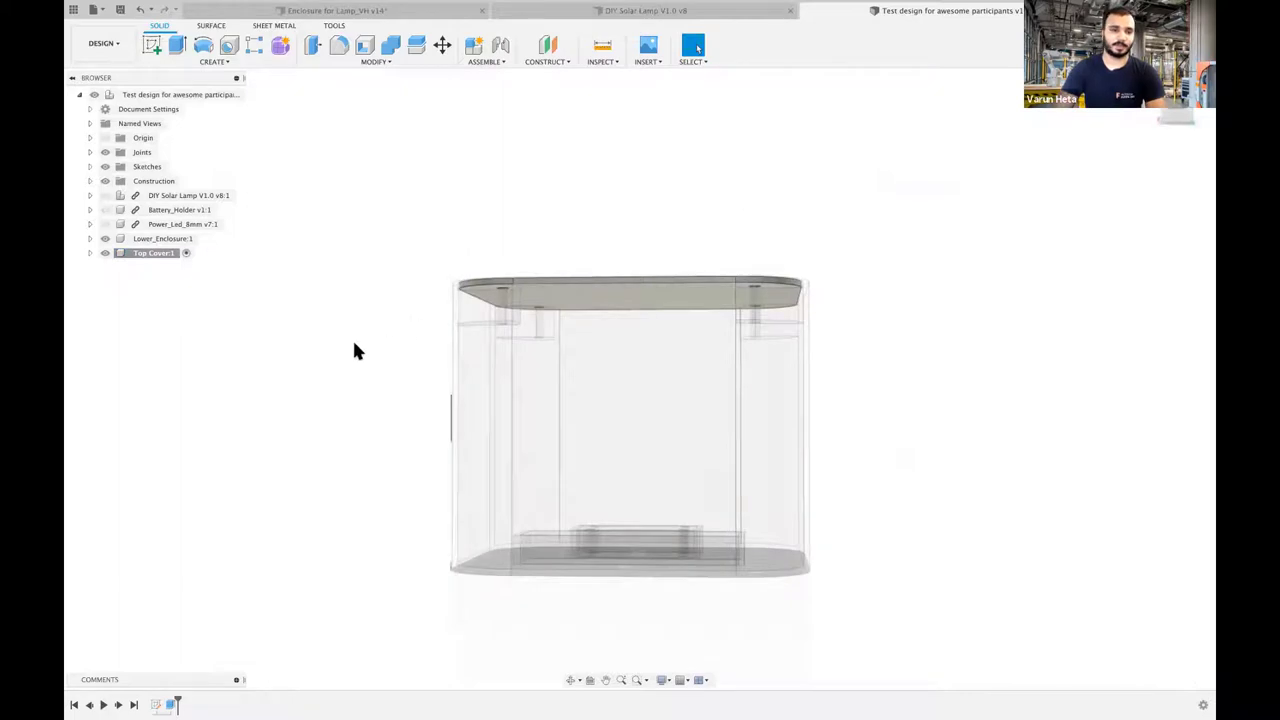
shift+scroll(354, 344, up, 5)
shift+scroll(354, 344, down, 7)
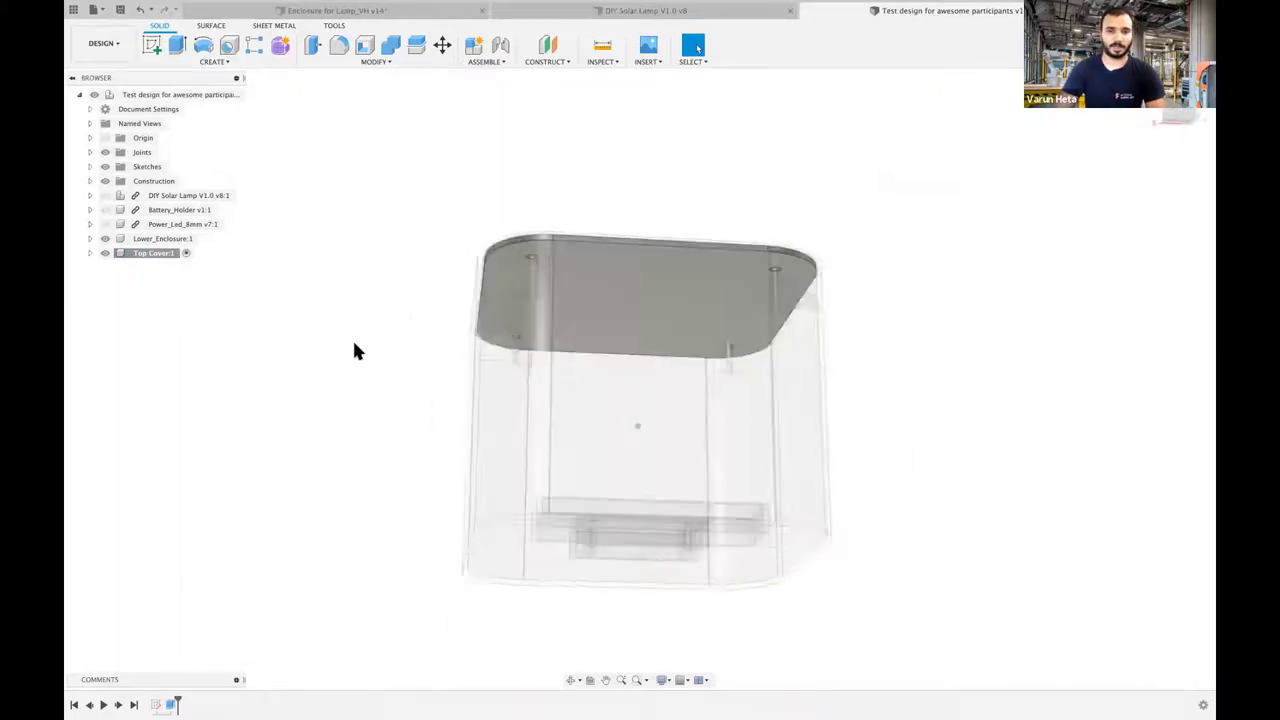
shift+scroll(354, 343, up, 6)
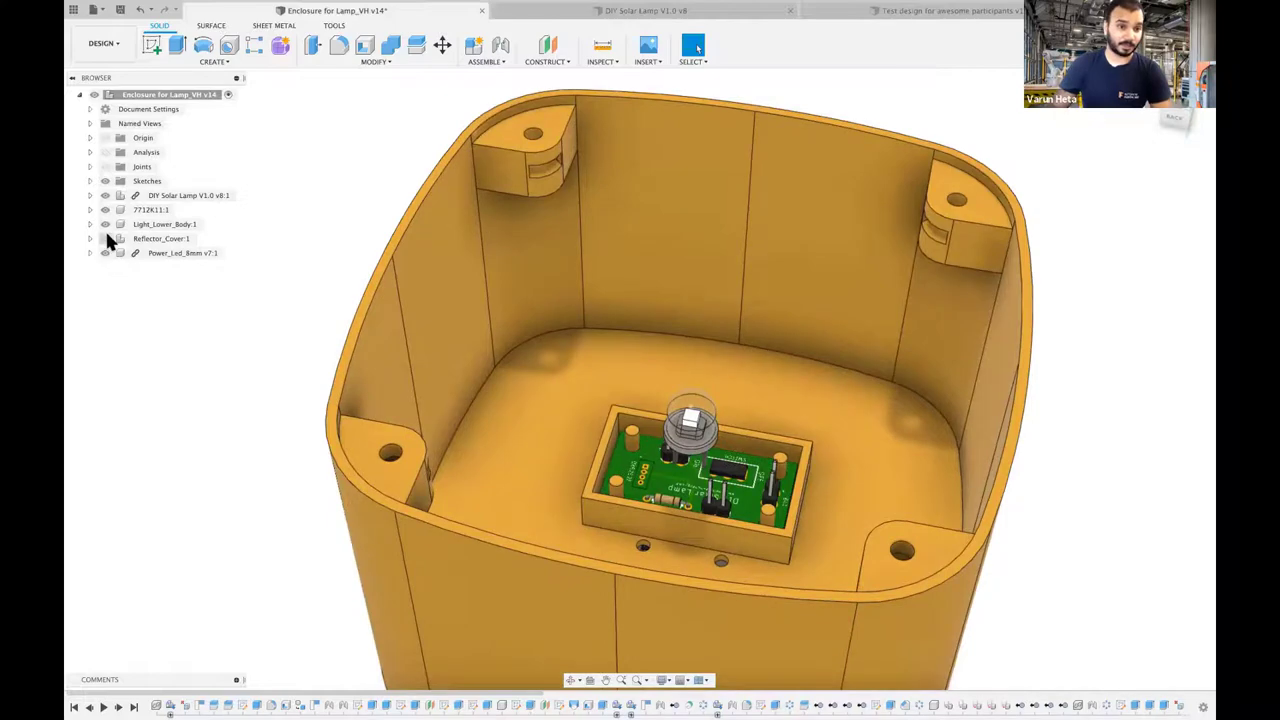
- In the Enclosure for Lamp_VH reference design, activate Reflector_Cover and roll its timeline back to the flat plate with the square opening
click(158, 238)
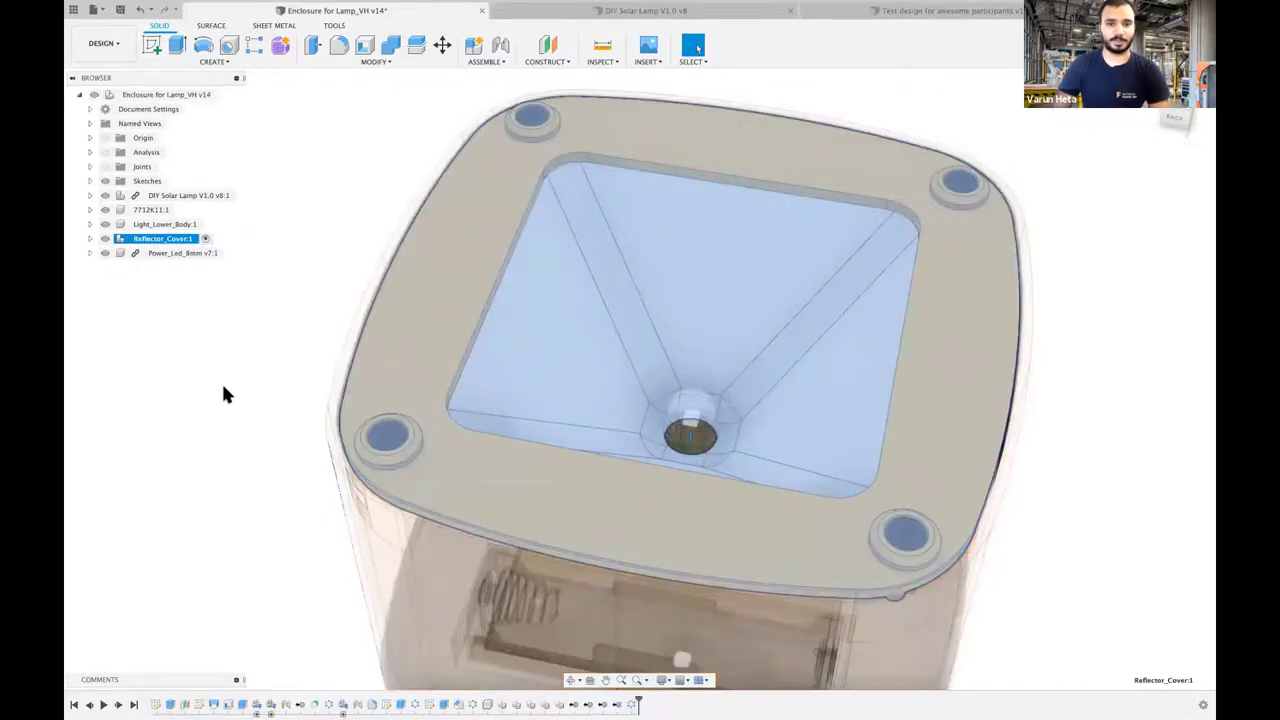
key(Escape)
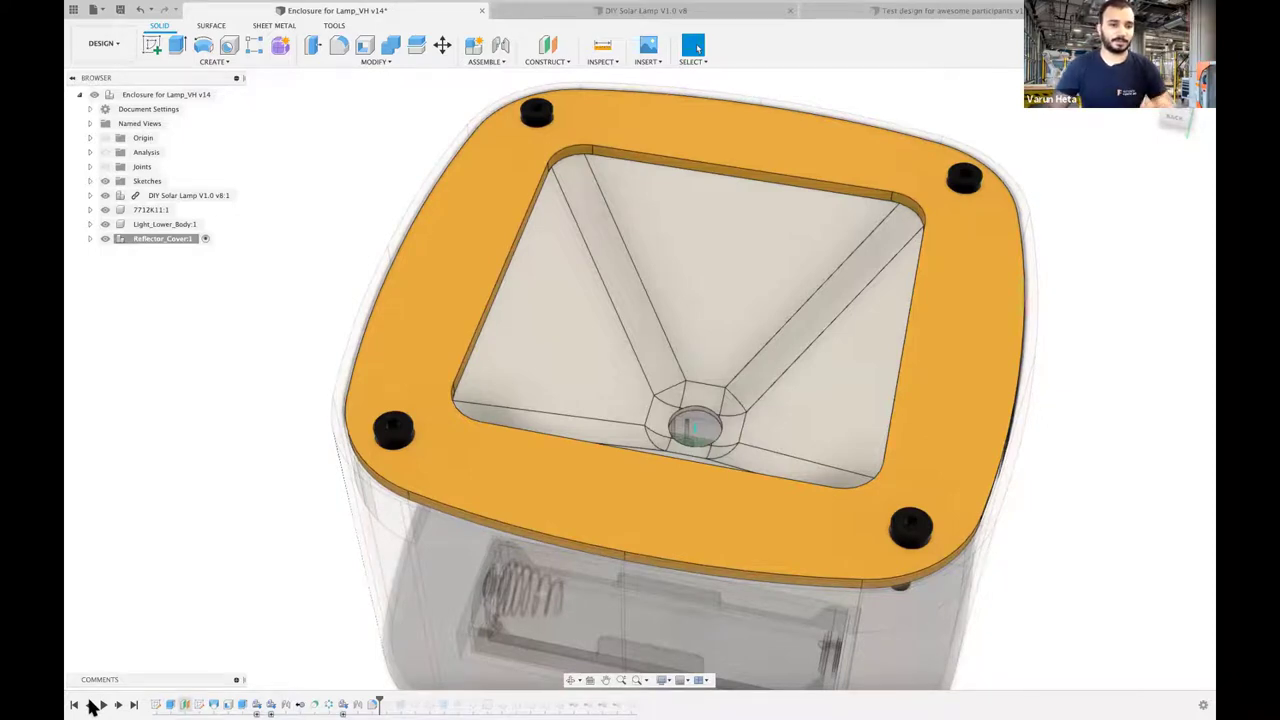
click(90, 705)
click(91, 705)
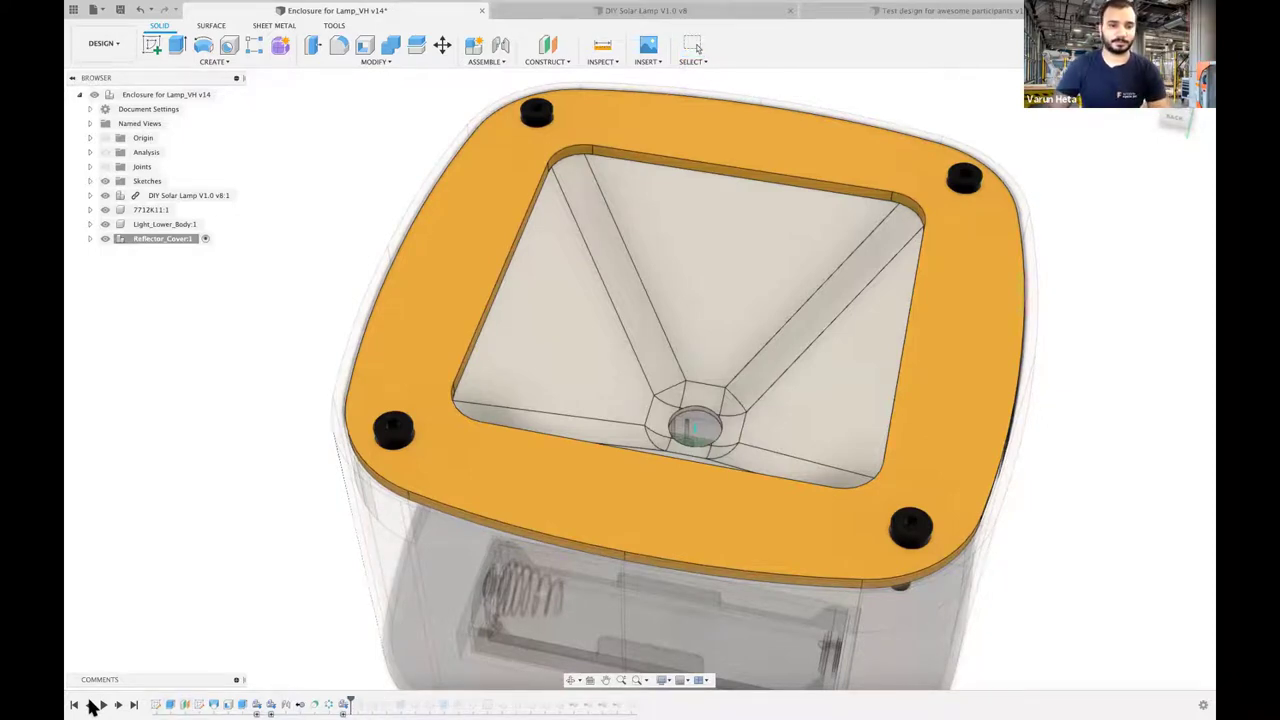
click(91, 705)
click(91, 705)
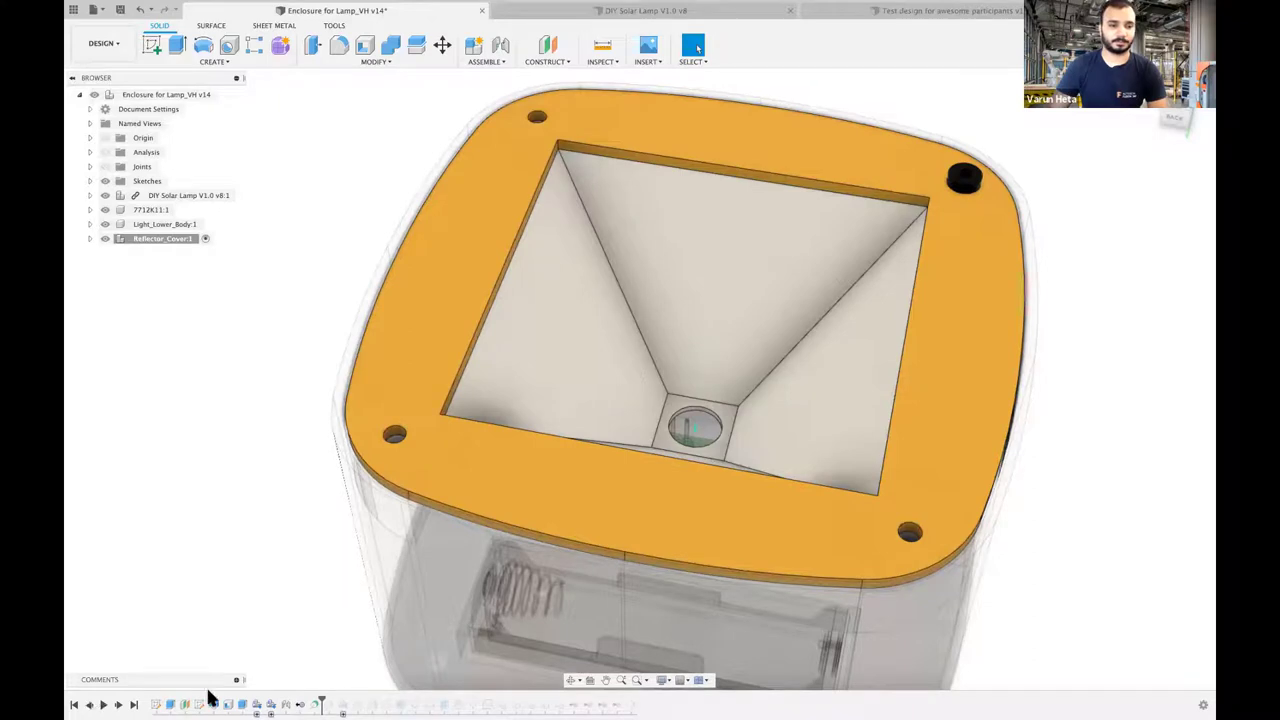
click(91, 705)
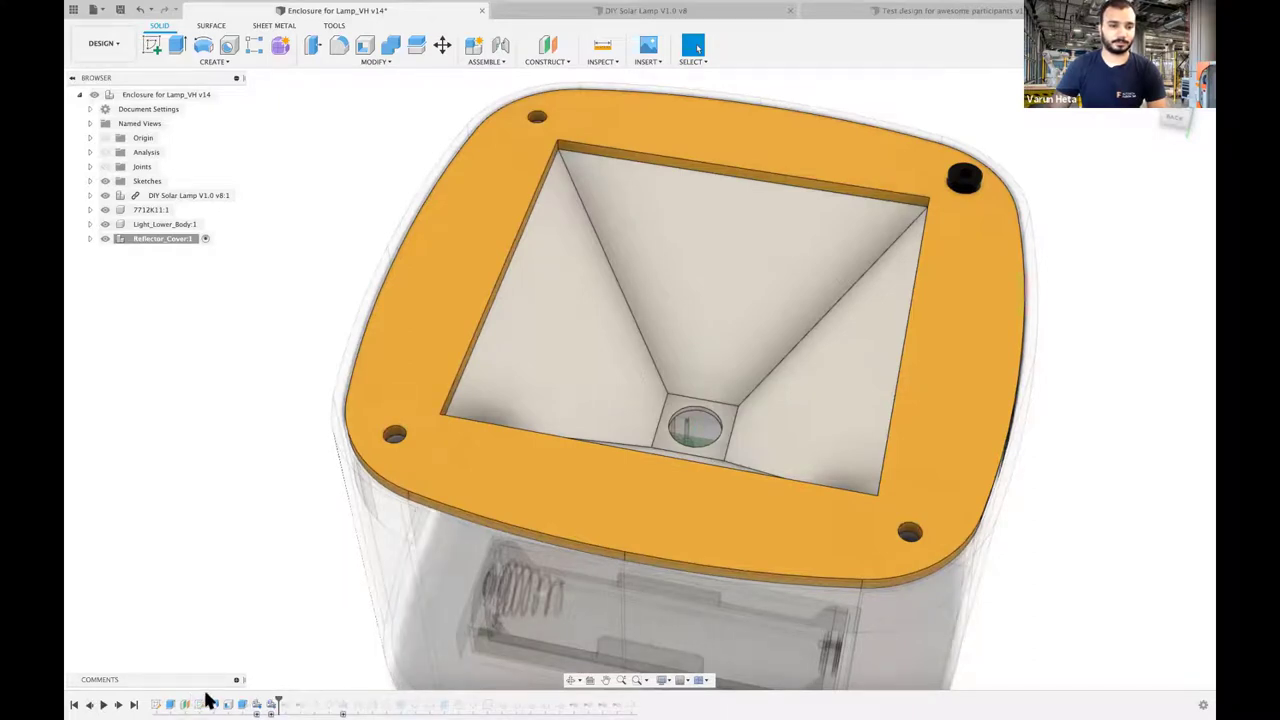
drag(278, 704, 264, 700)
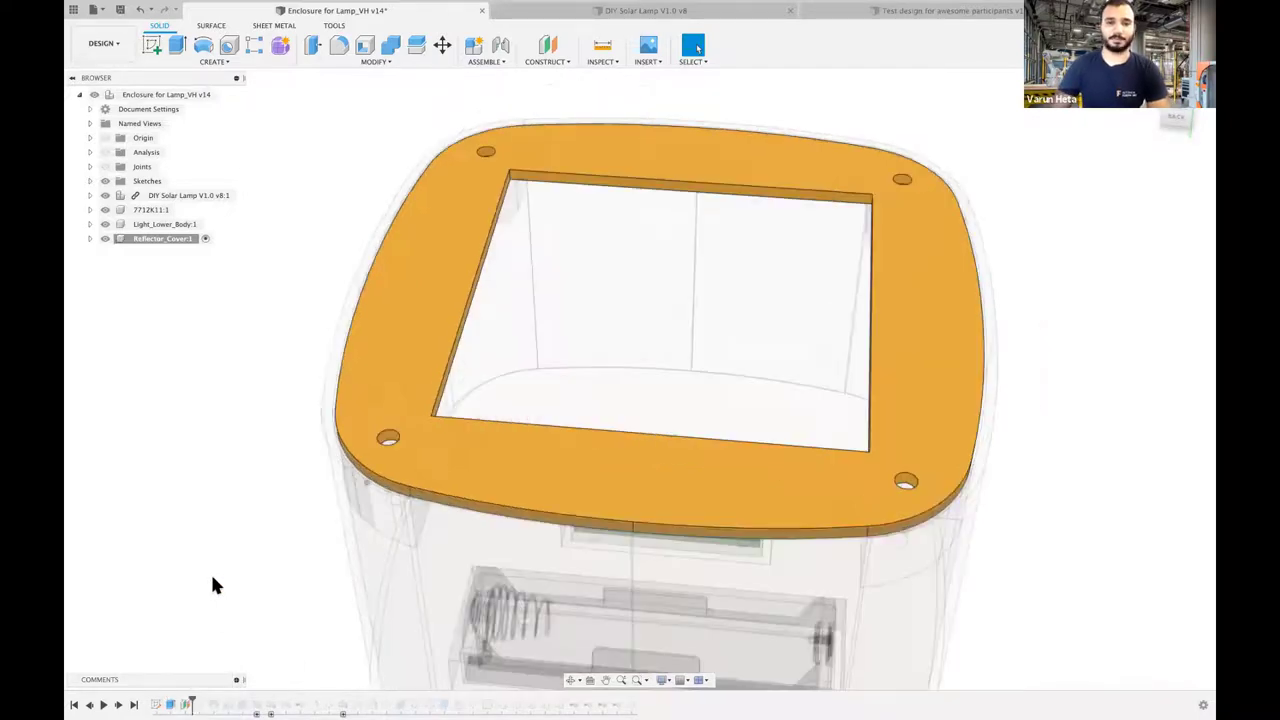
shift+middle_drag(440, 248, 751, 163)
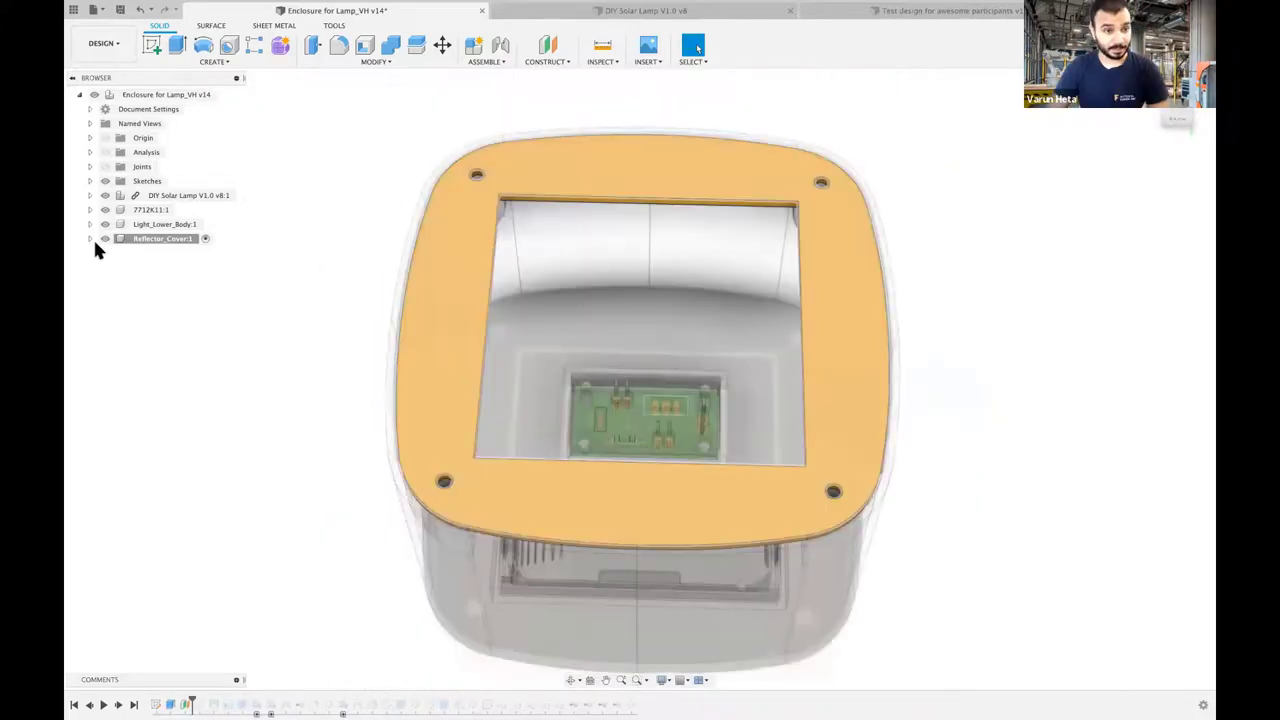
- Show the reflector cover's Sketch1, advance the timeline to include Sketch2, and examine both sketches from several angles
click(126, 296)
key(Escape)
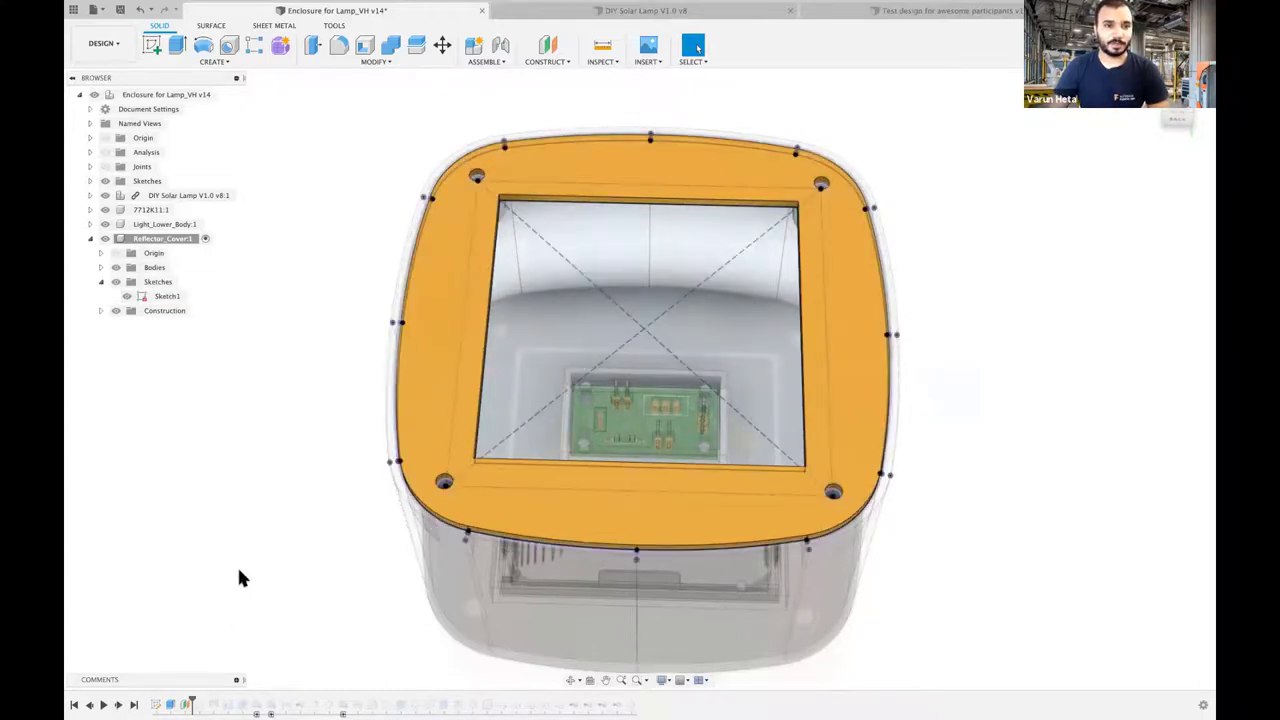
shift+middle_drag(224, 496, 221, 467)
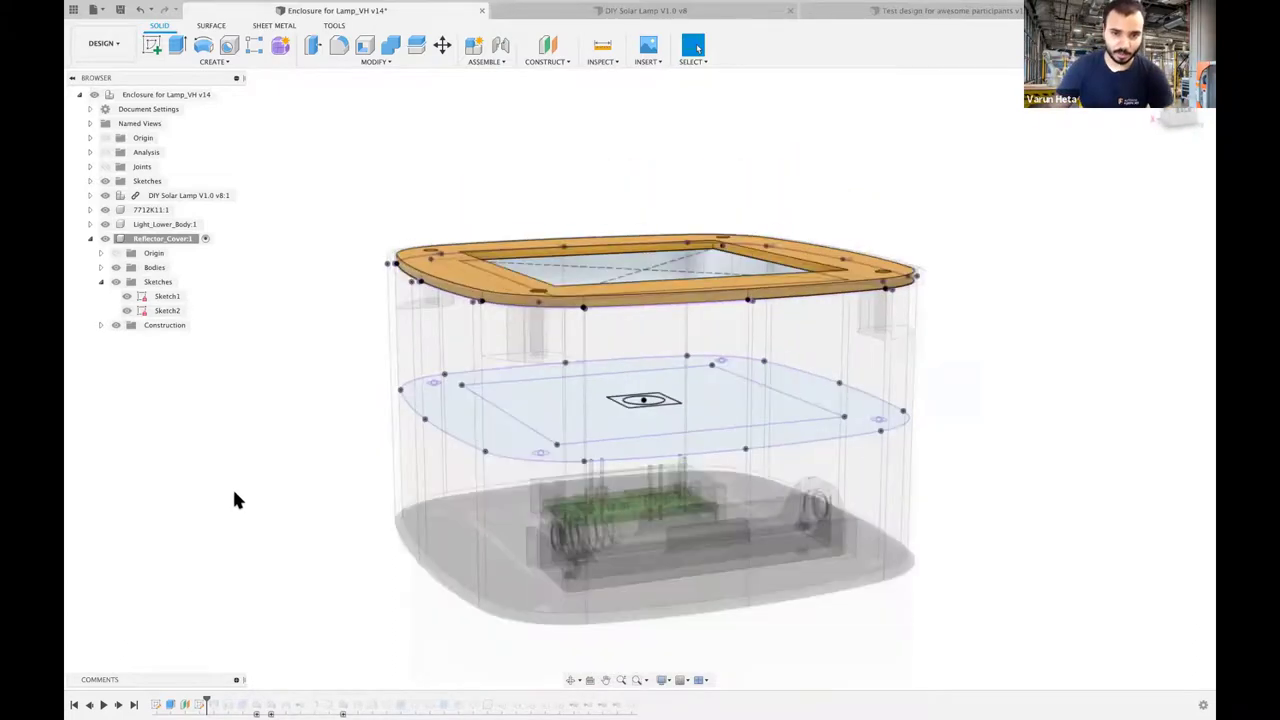
shift+middle_drag(707, 382, 665, 387)
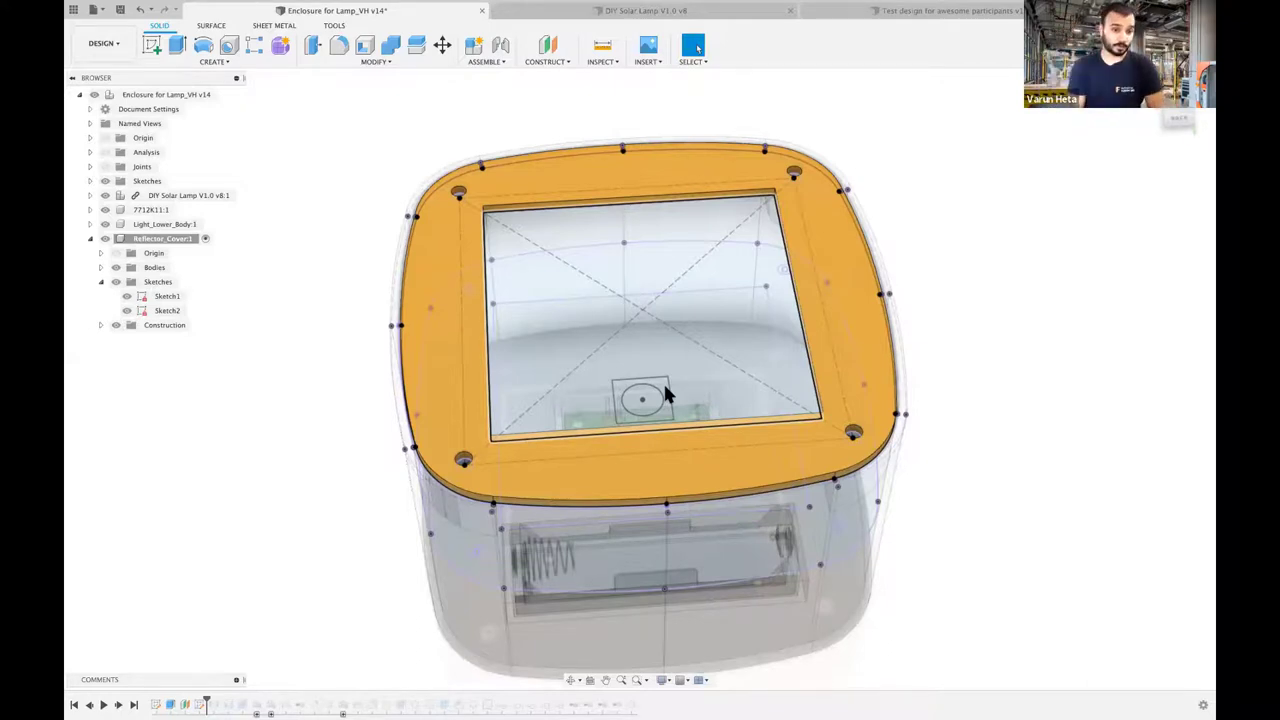
- Advance the timeline through the features forming the hollow reflector funnel, and hide Sketch1 and Sketch2
click(119, 705)
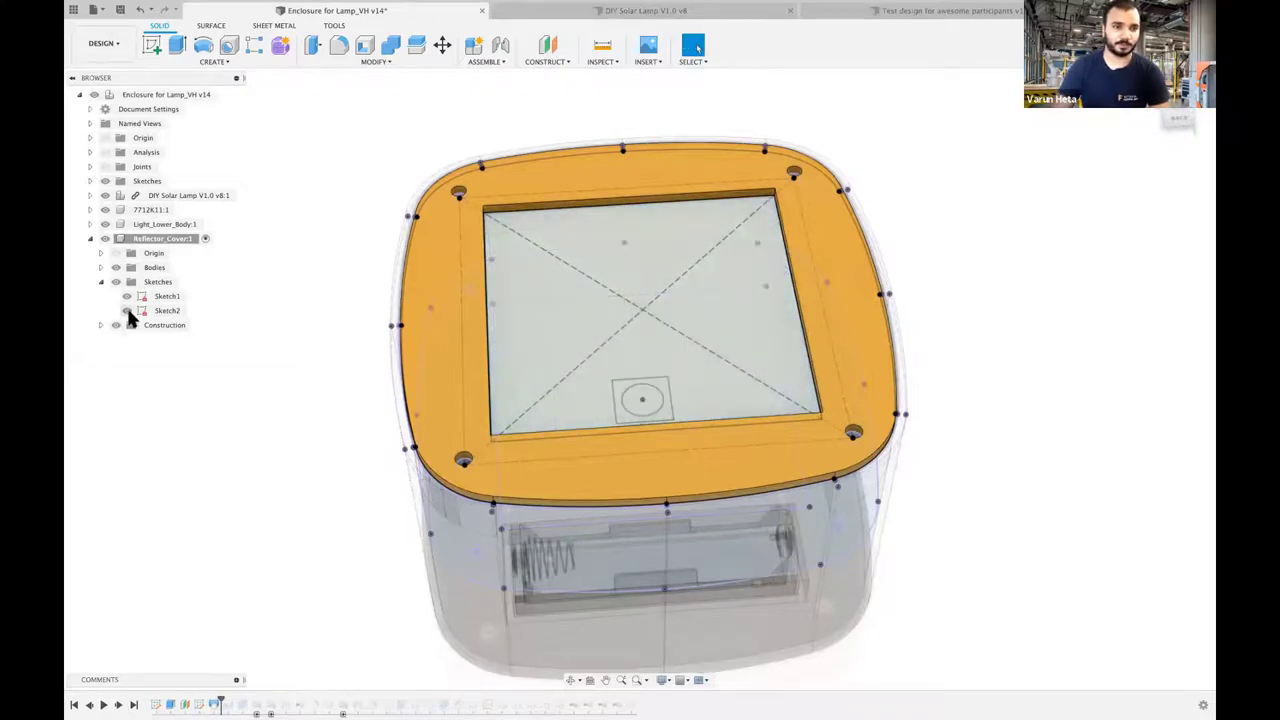
click(130, 313)
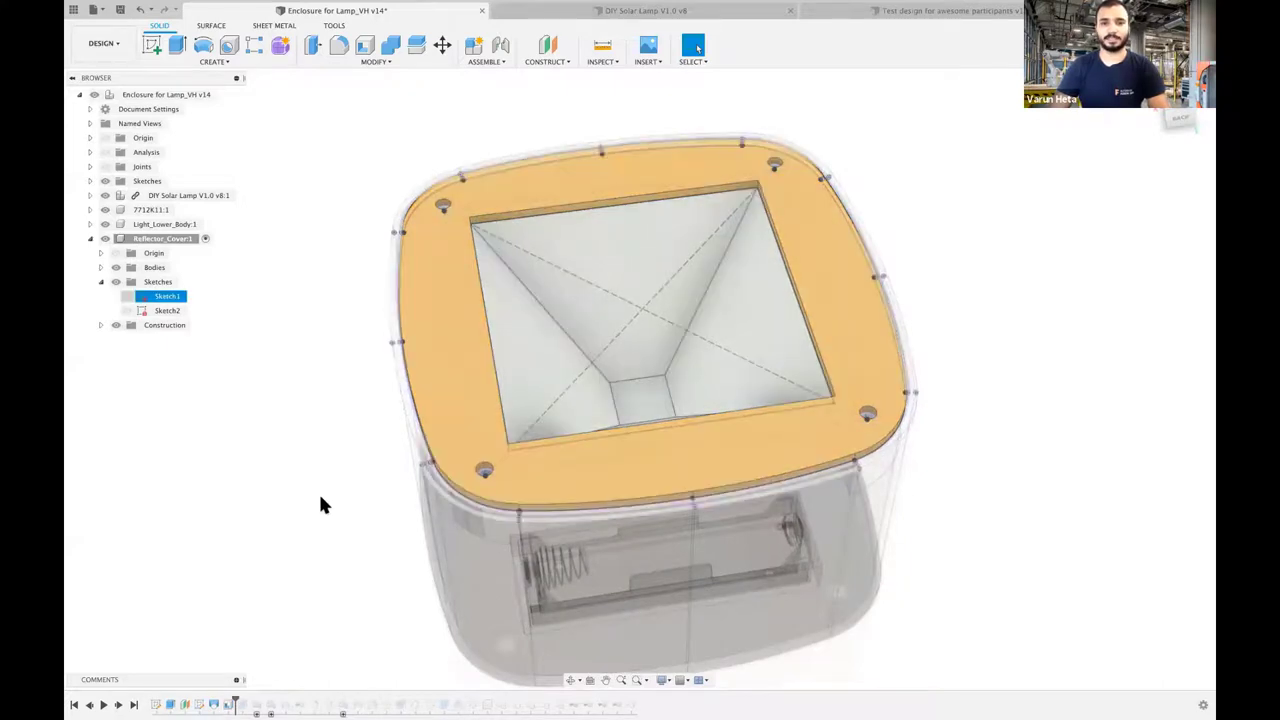
click(321, 497)
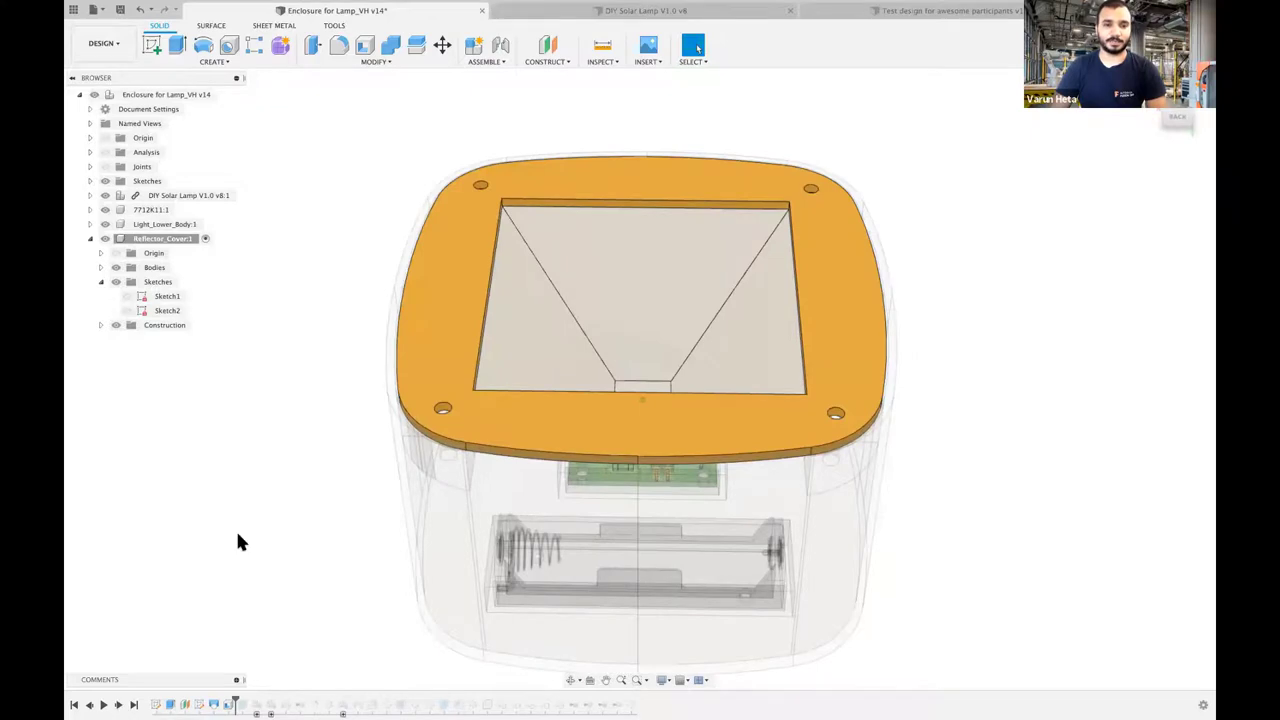
- Advance the timeline through the screw insertion and joint, reviewing the Insert McMaster-Carr Component command along the way
click(118, 704)
shift+scroll(215, 563, down, 3)
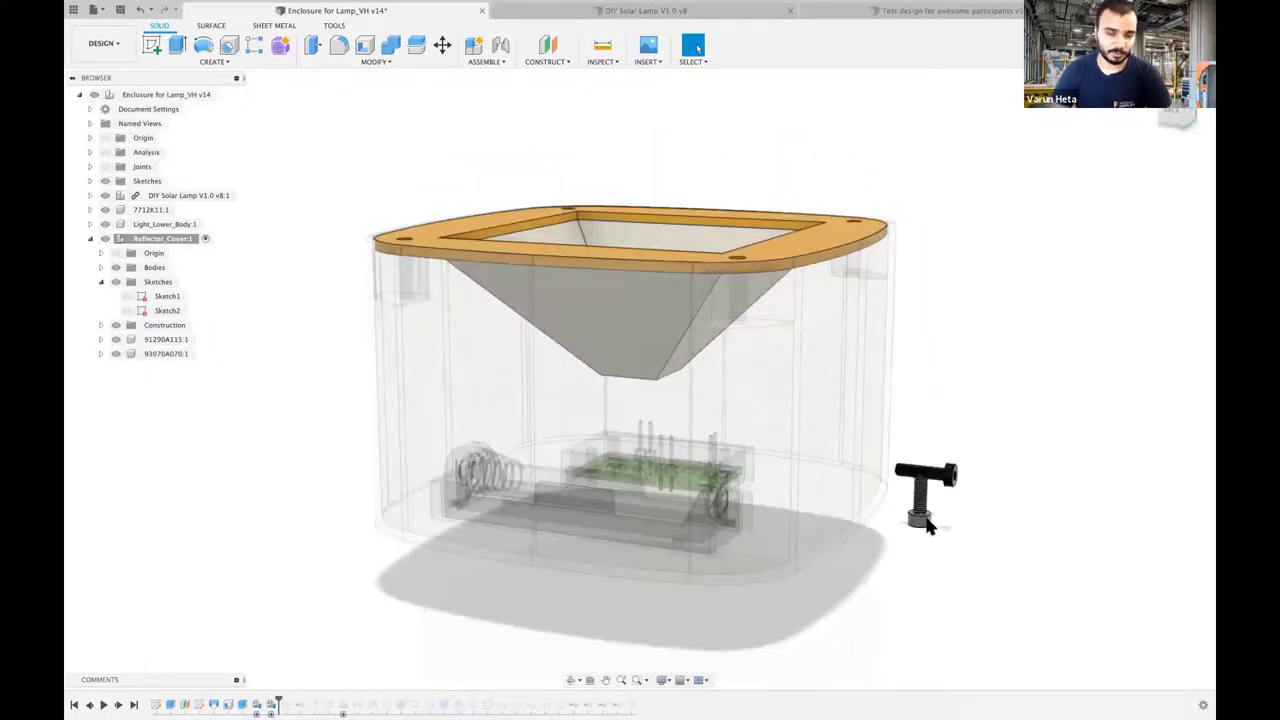
click(650, 58)
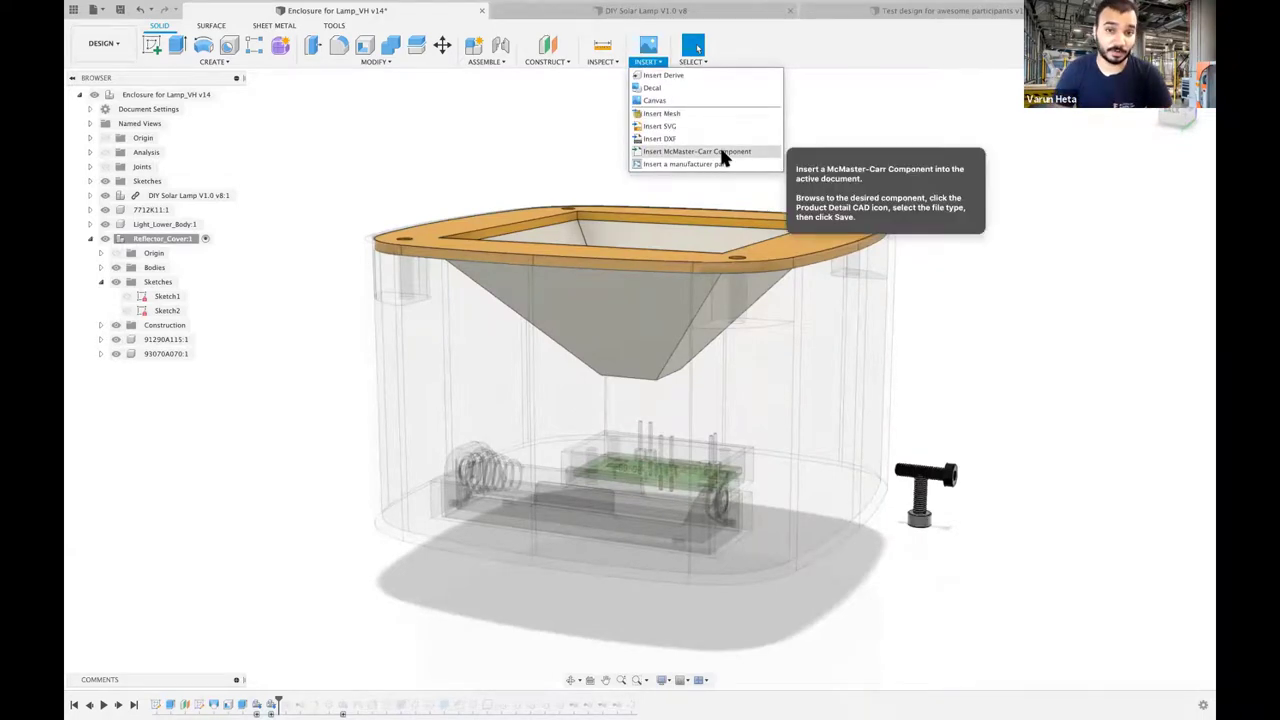
click(118, 705)
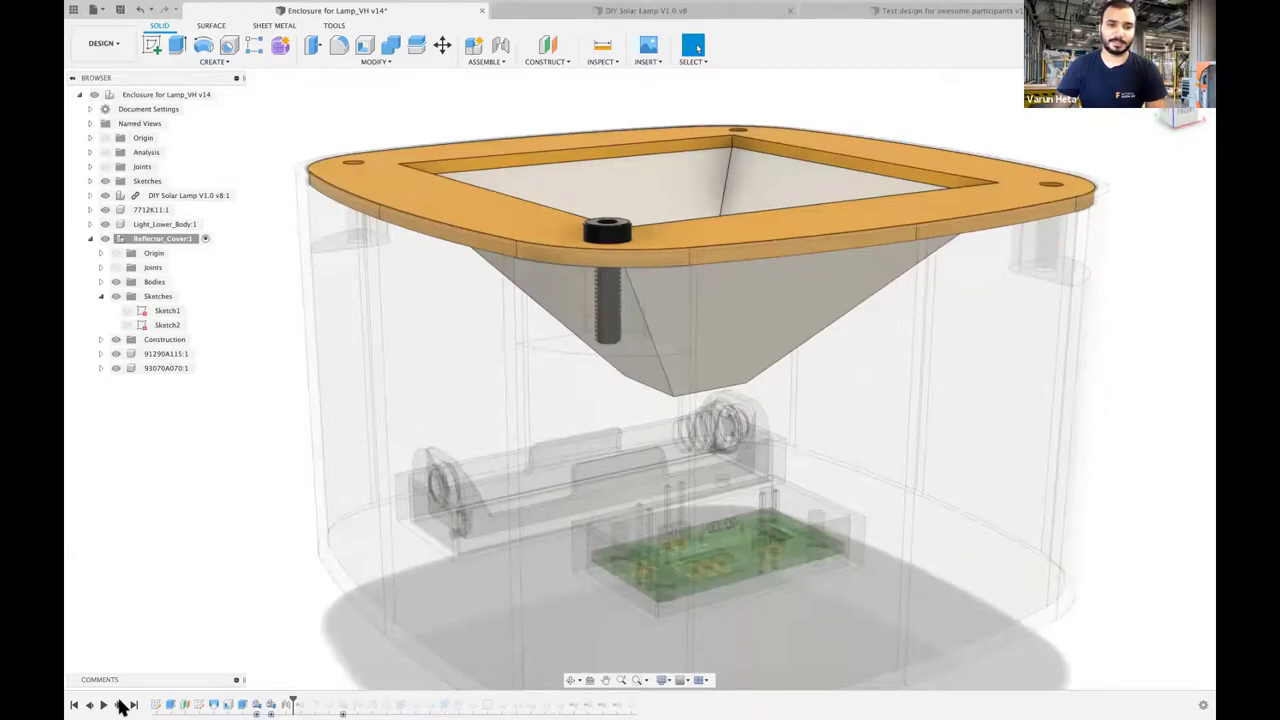
click(118, 705)
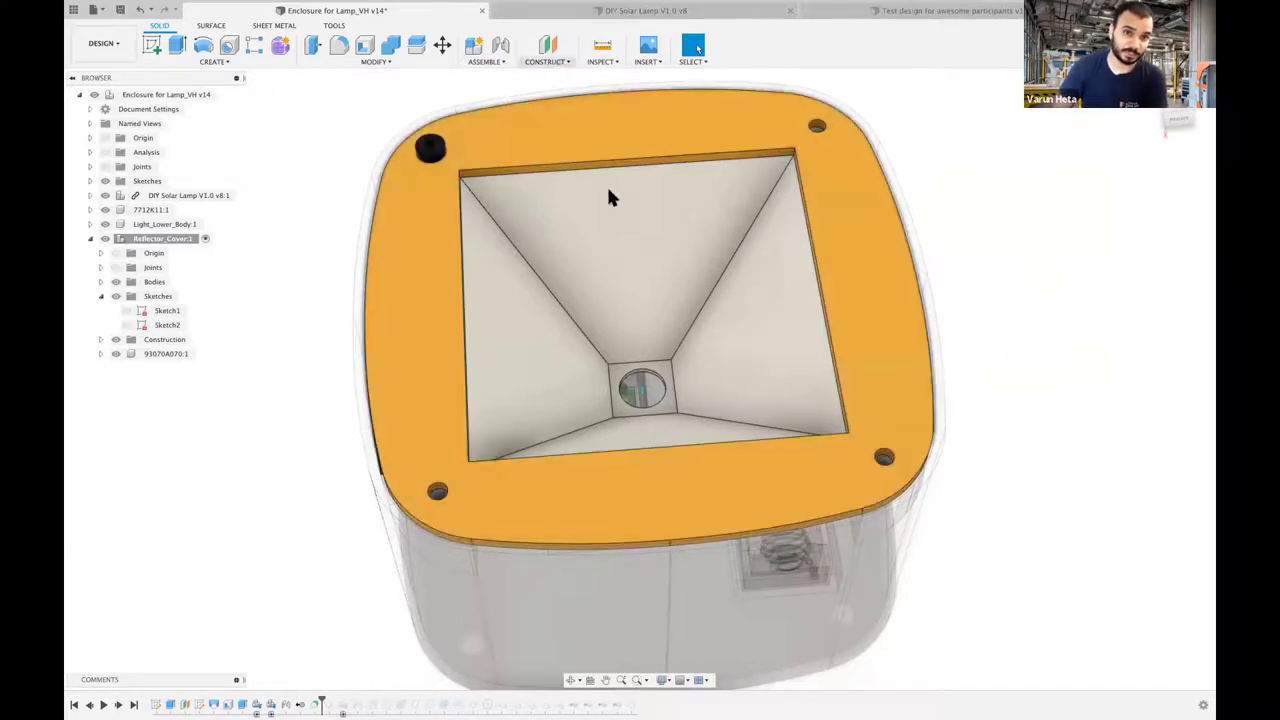
- Review the axis construction commands and examine the construction axis through the round hole at the reflector's base
click(547, 61)
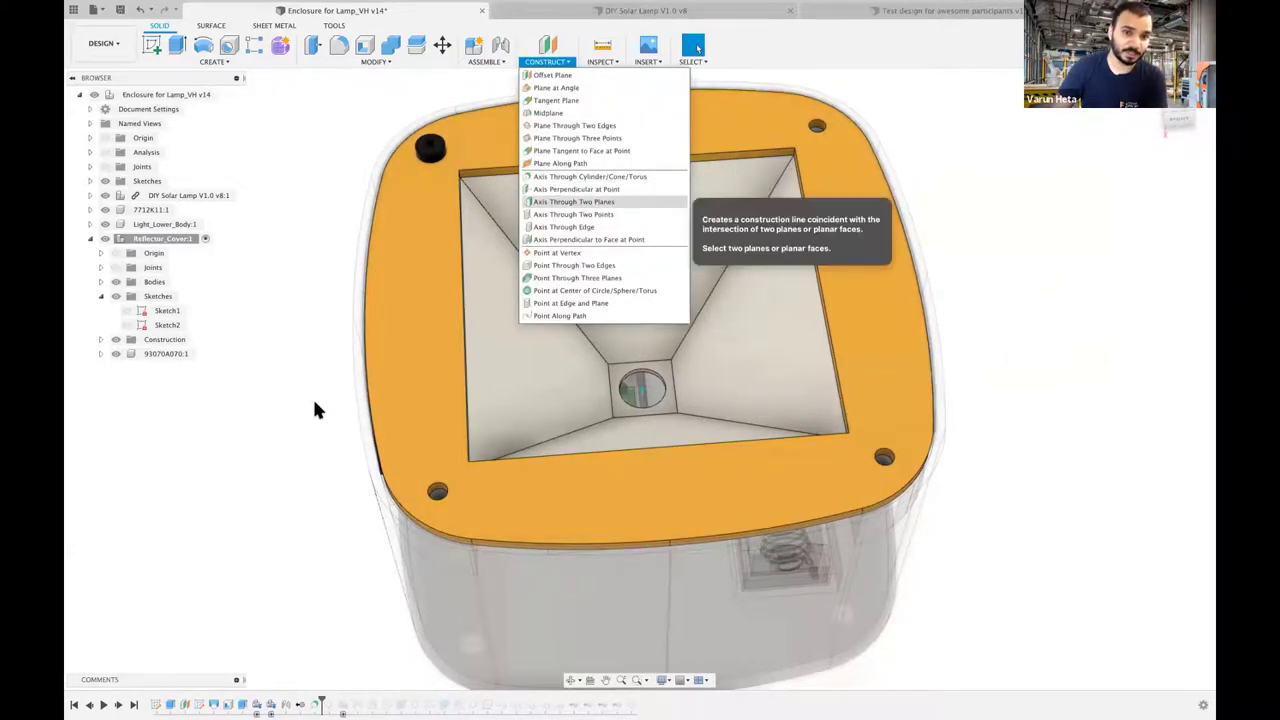
click(659, 395)
scroll(659, 395, up, 4)
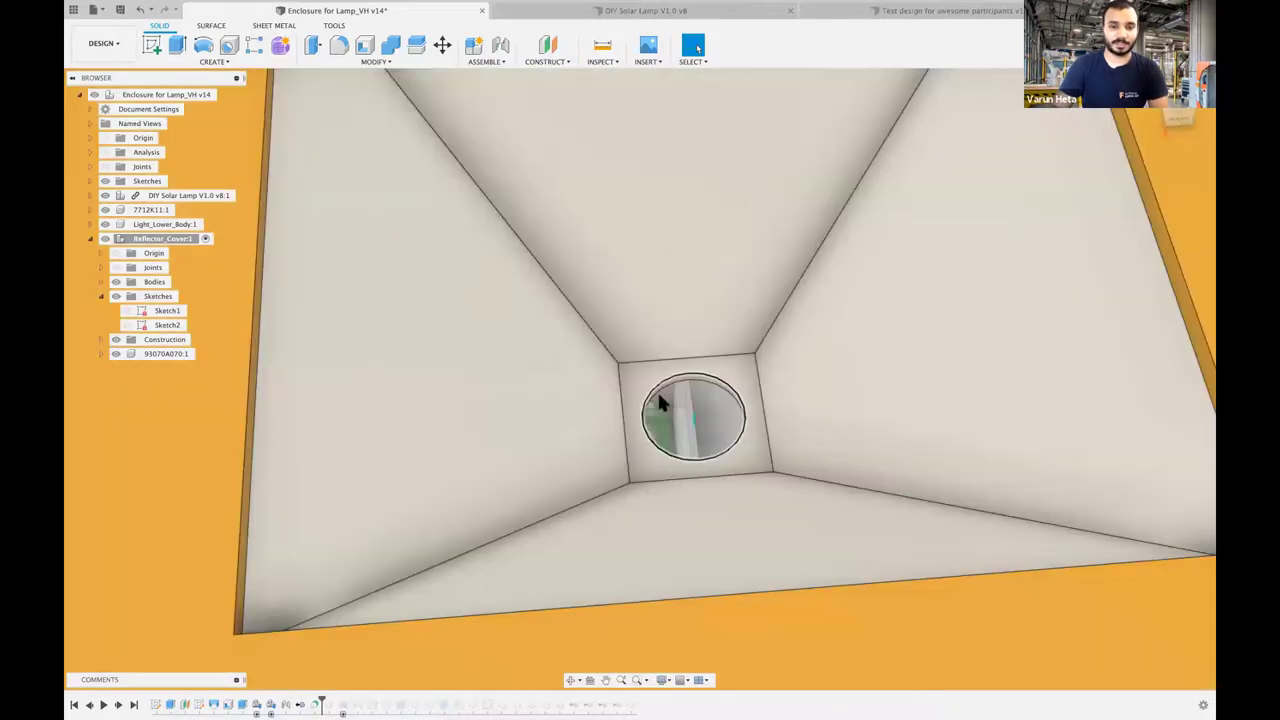
scroll(659, 396, up, 2)
scroll(696, 450, up, 2)
shift+middle_drag(698, 441, 700, 381)
click(700, 366)
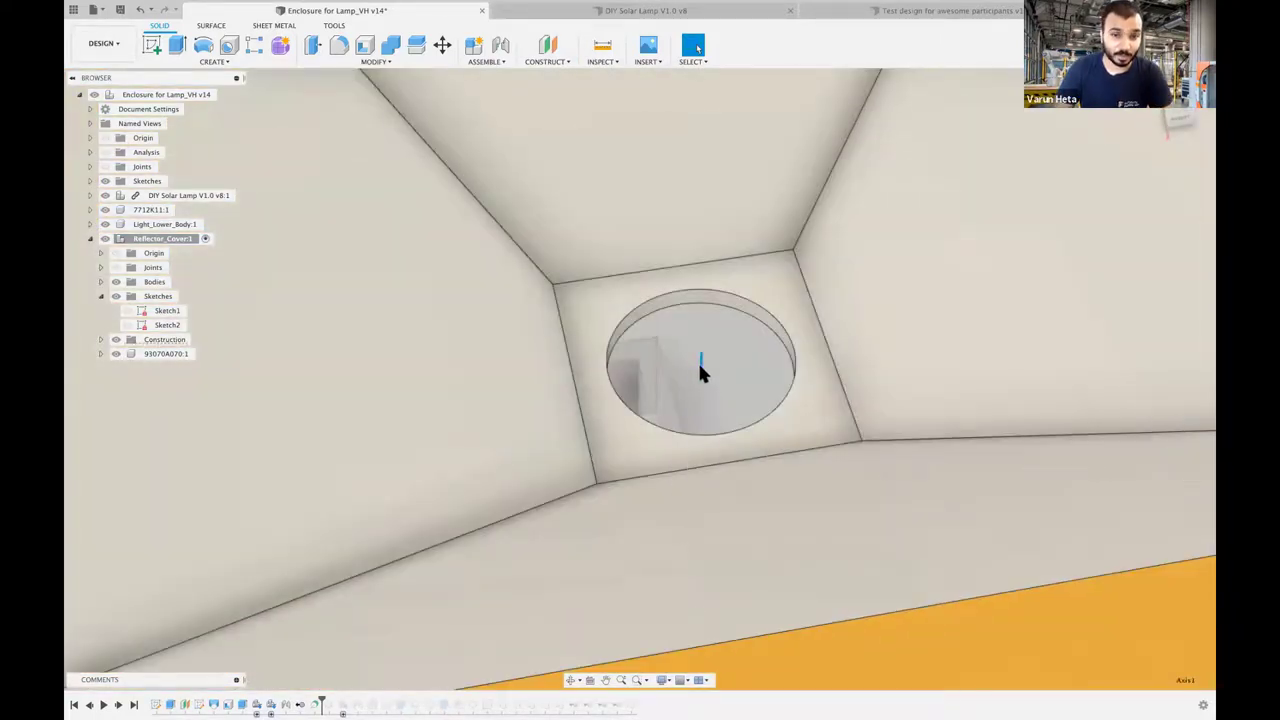
scroll(699, 368, down, 3)
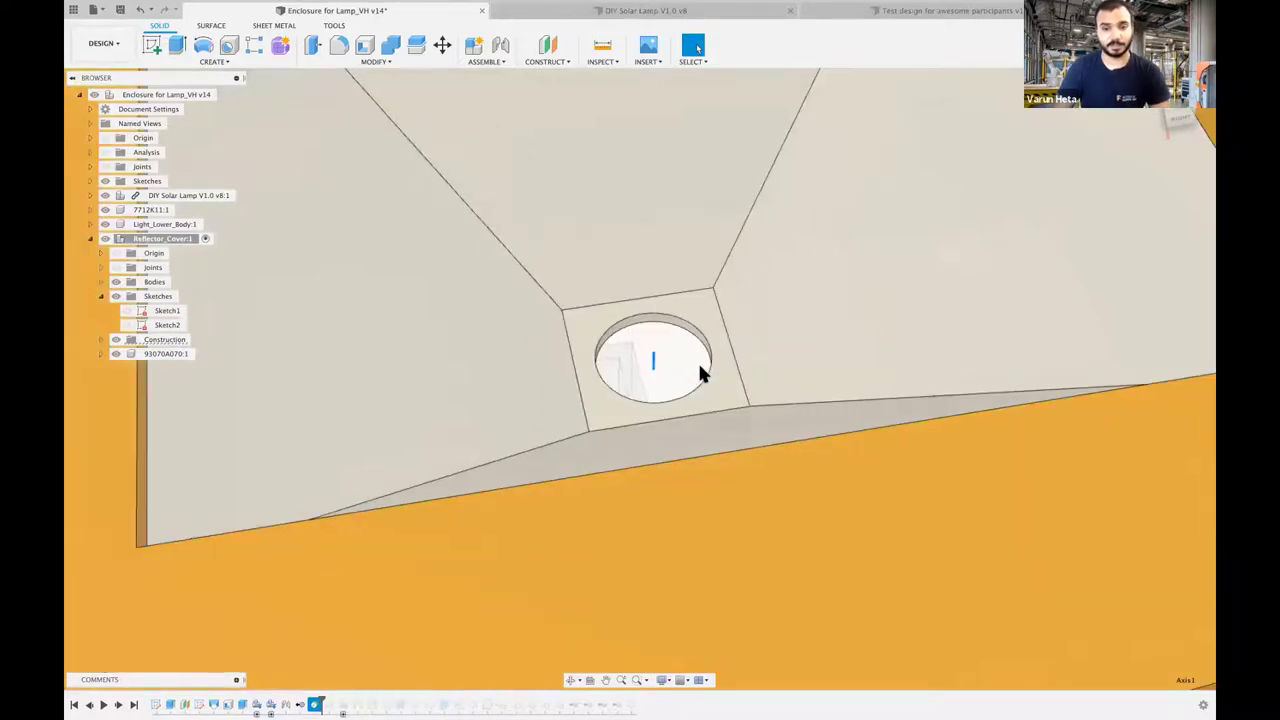
scroll(989, 402, down, 5)
click(176, 413)
middle_drag(176, 413, 198, 434)
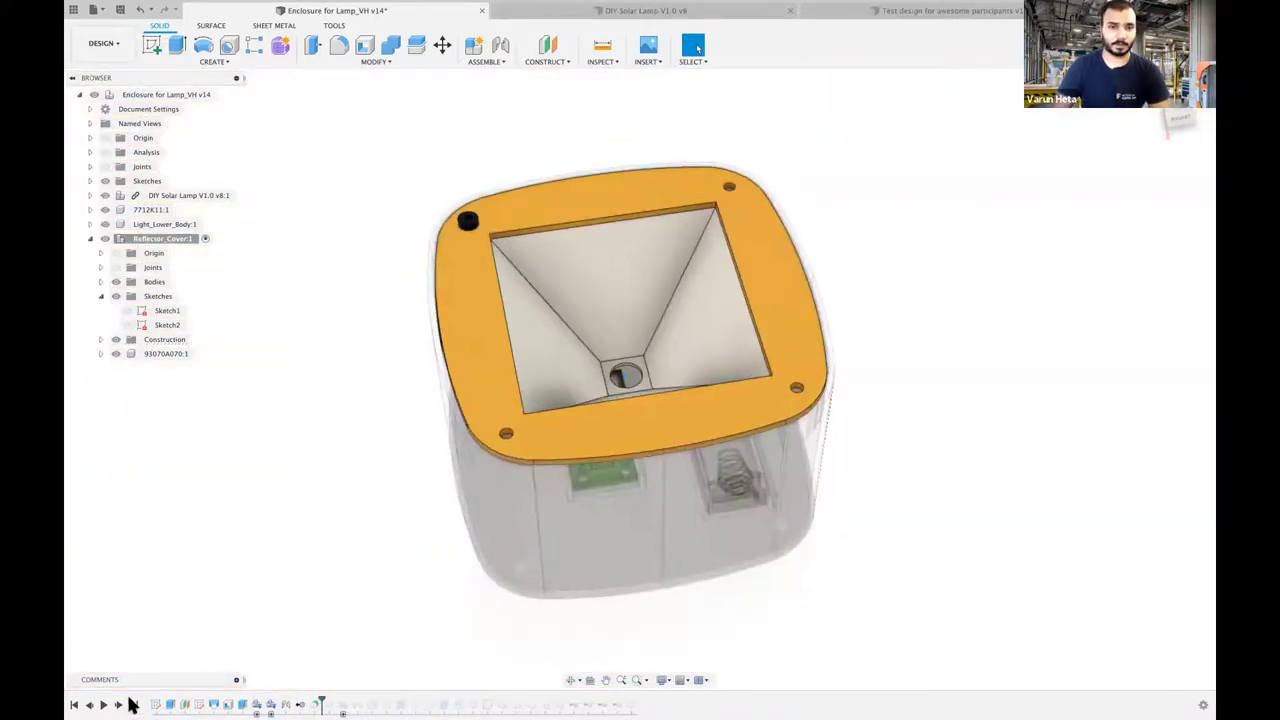
- Step the timeline through the screw pattern around the four corners and the insertion and joint of the nut
click(120, 705)
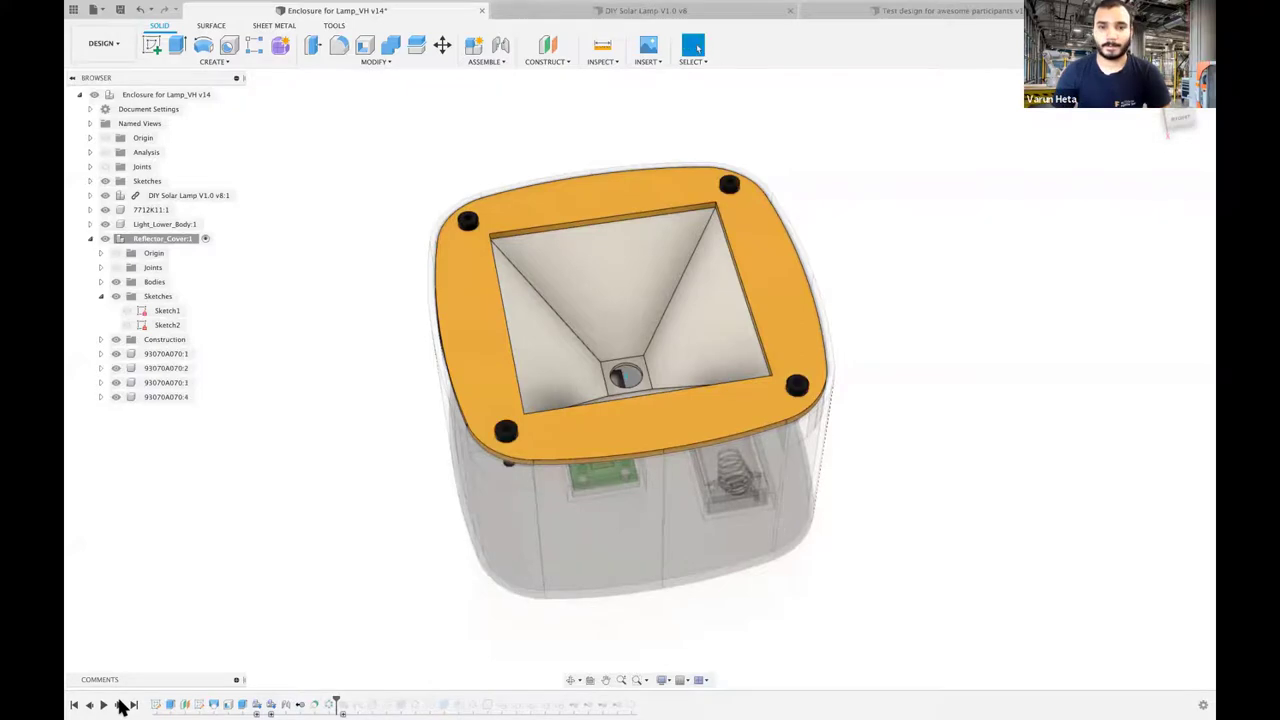
click(103, 705)
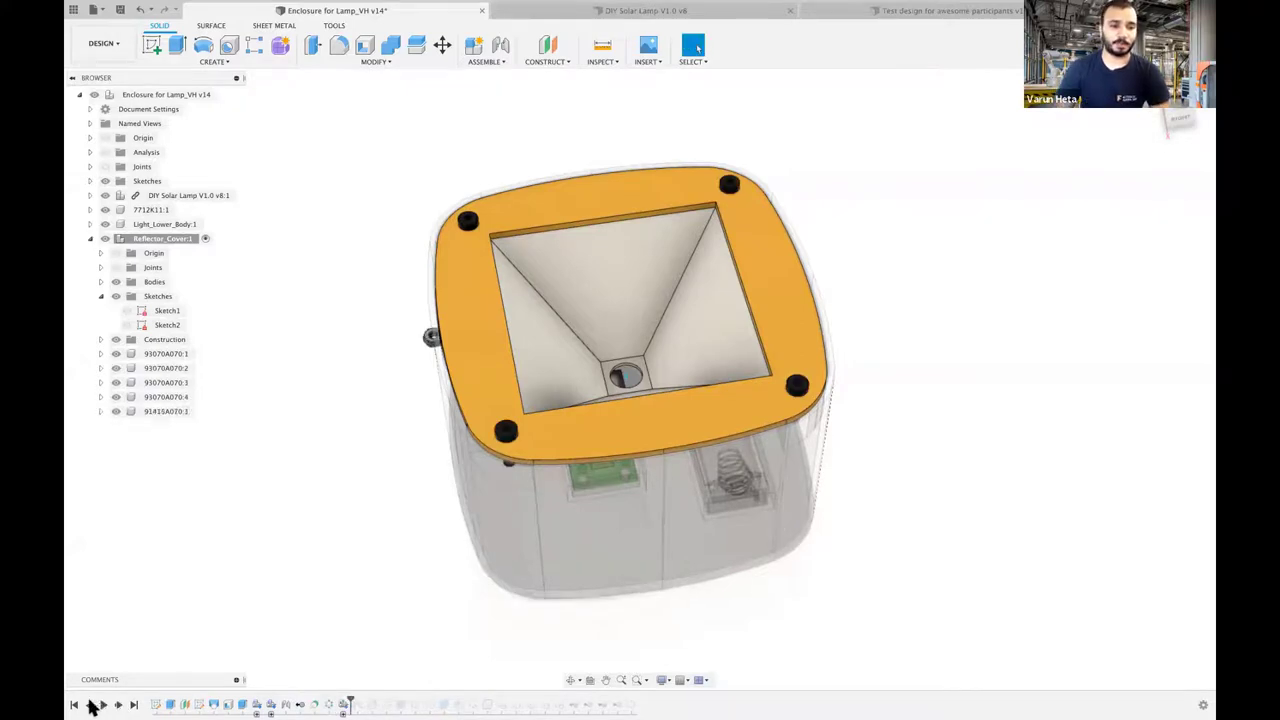
drag(349, 702, 329, 702)
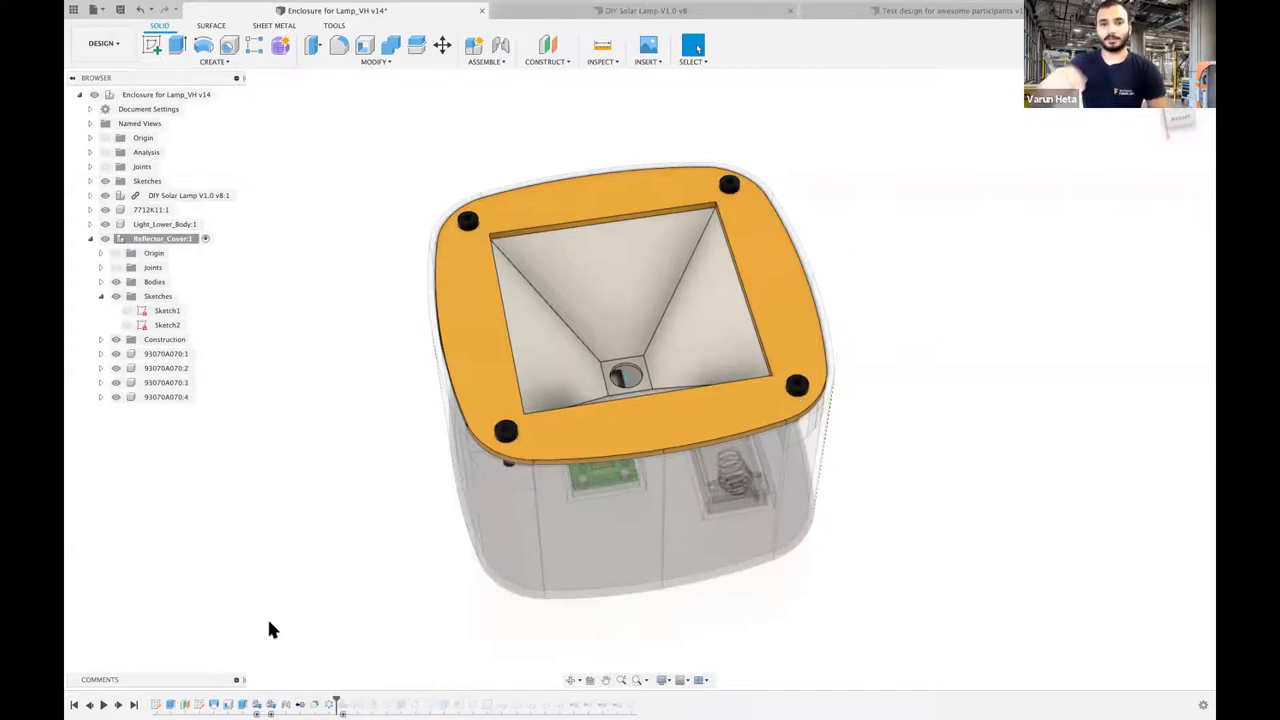
click(118, 705)
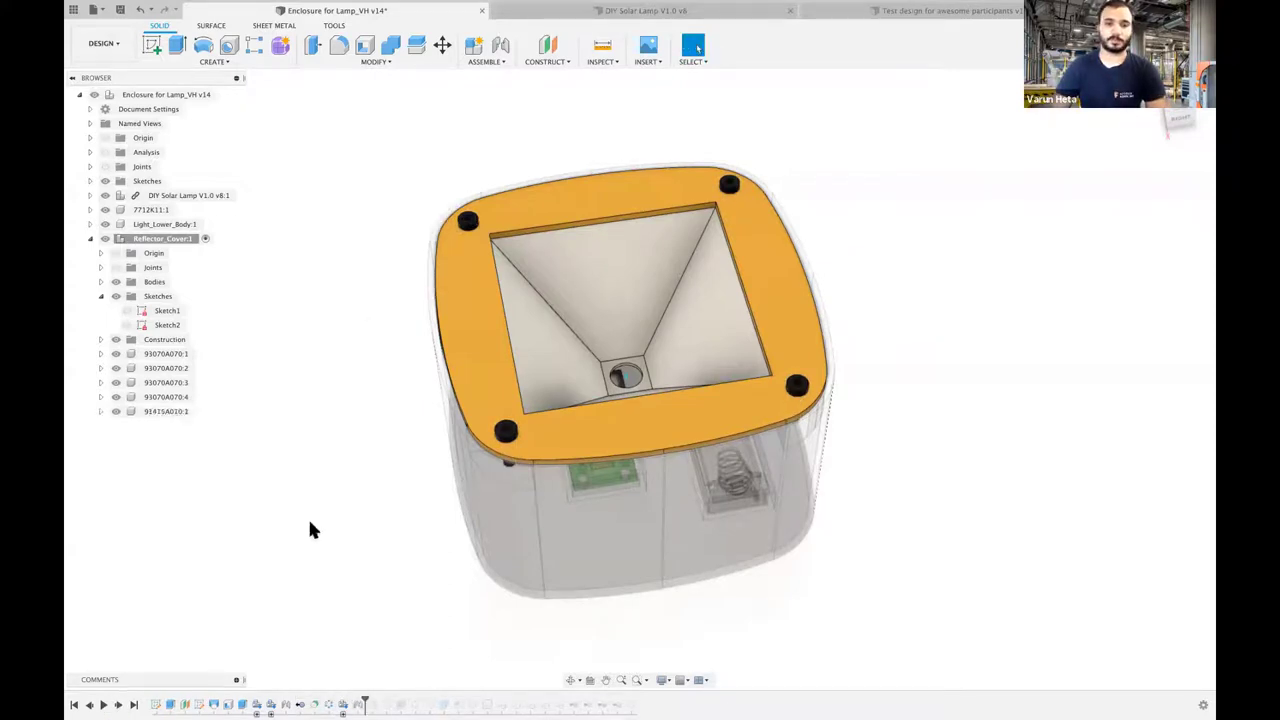
- Inspect the nut on the corner screw and advance the timeline through the funnel's rounded edges to the finished reflector cover
shift+middle_drag(310, 522, 211, 603)
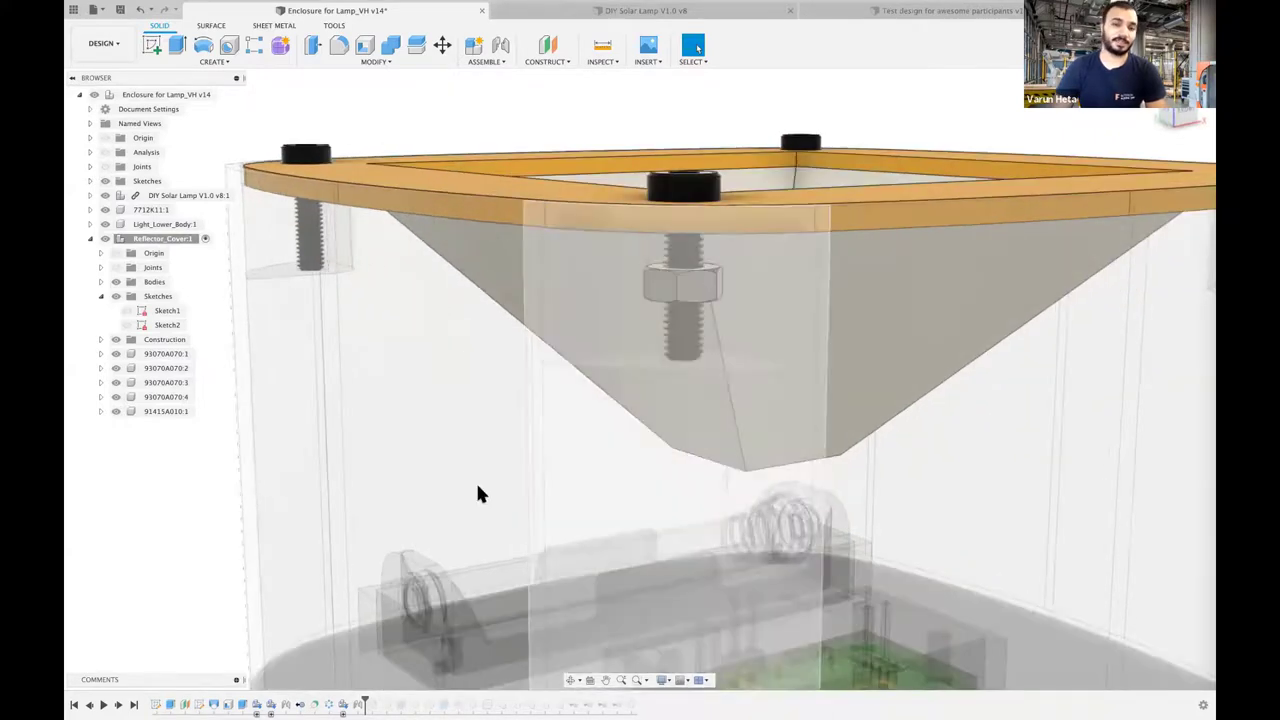
scroll(551, 103, down, 3)
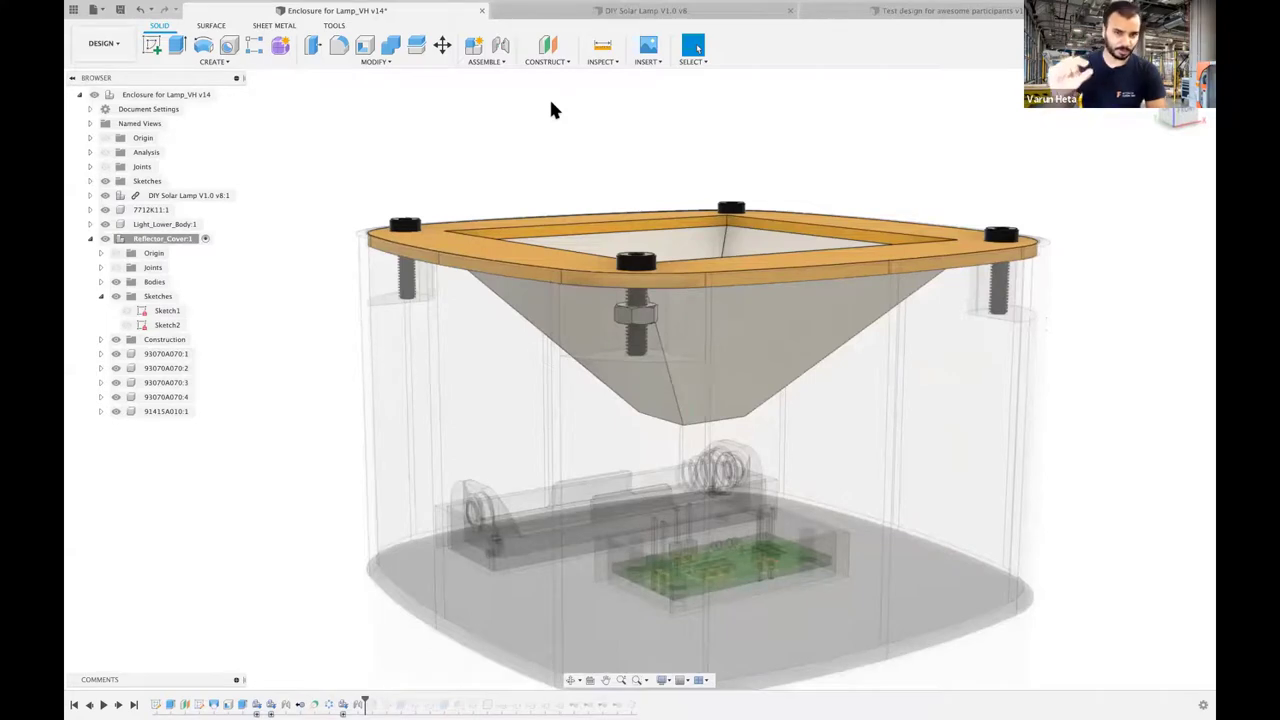
click(119, 705)
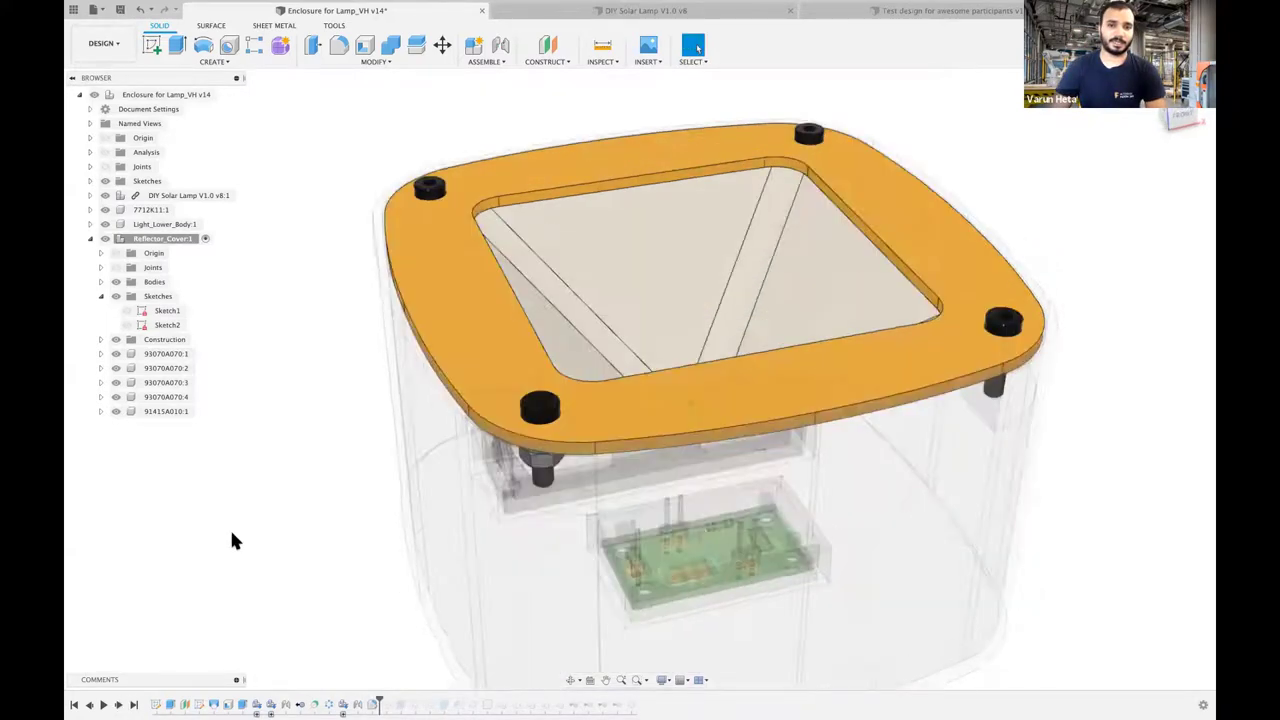
click(119, 705)
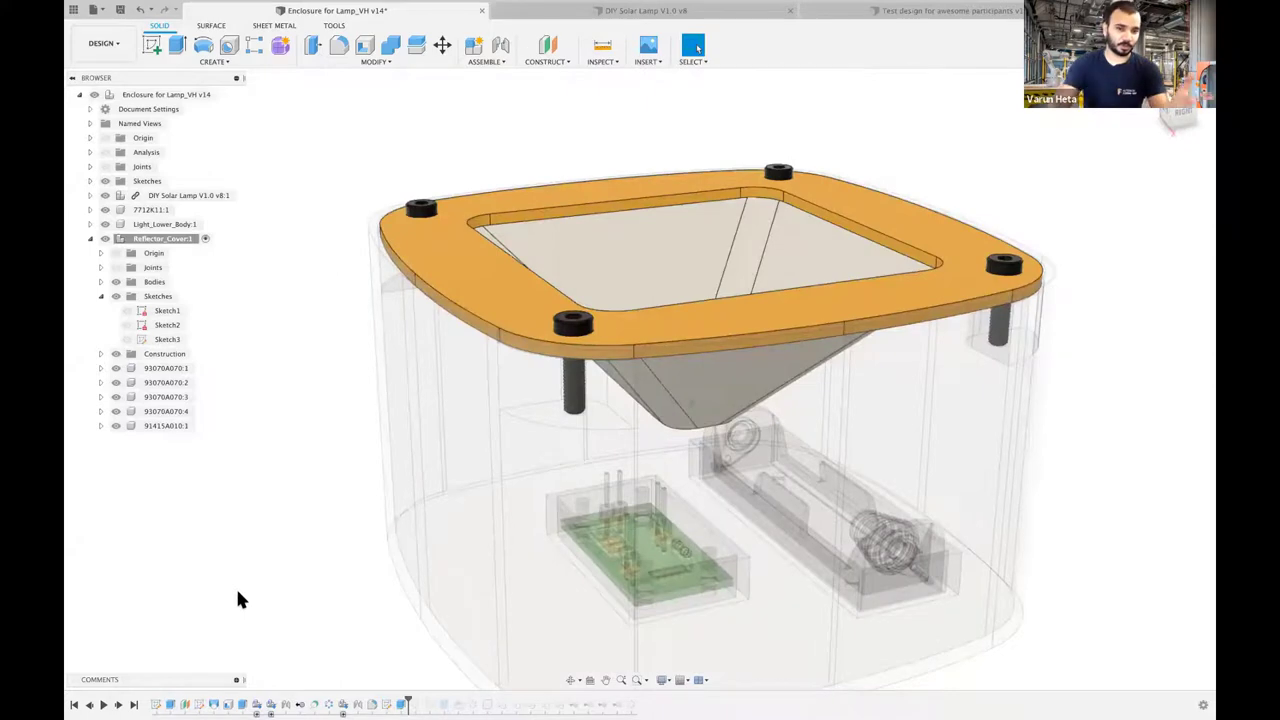
click(133, 705)
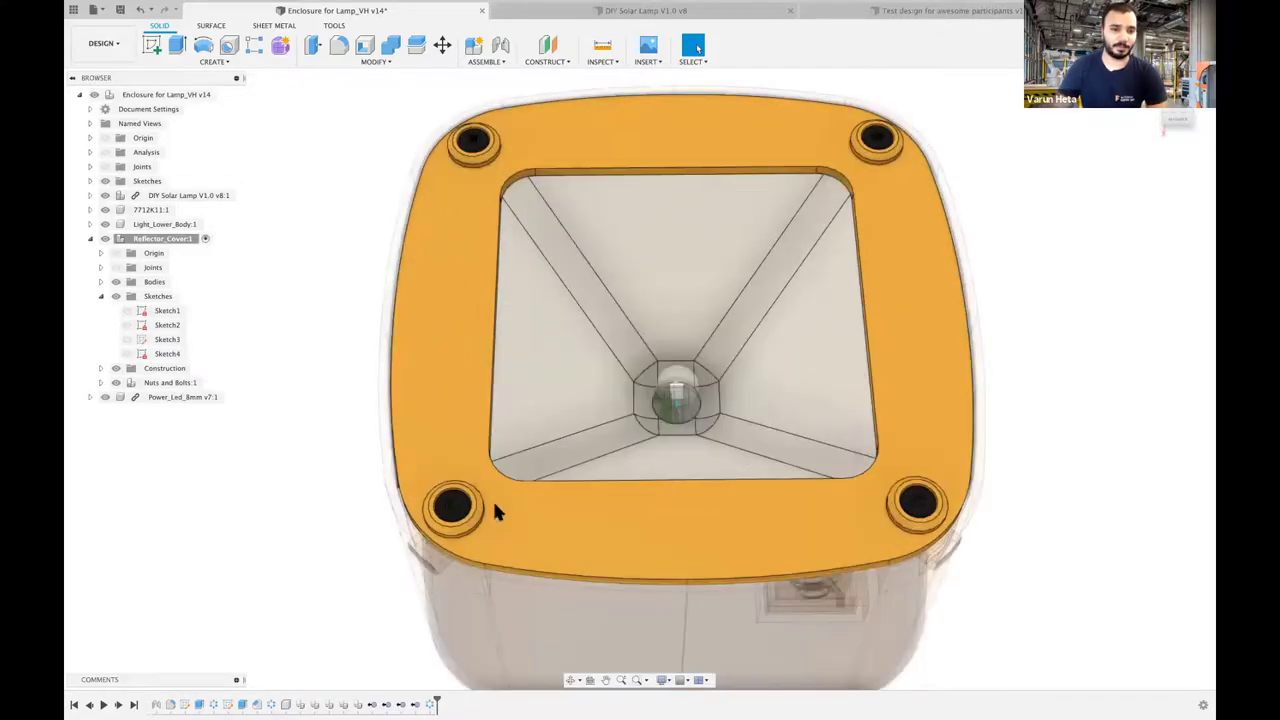
- Roll the timeline back to the raised ring around a single corner screw and examine its shape
click(89, 705)
click(89, 705)
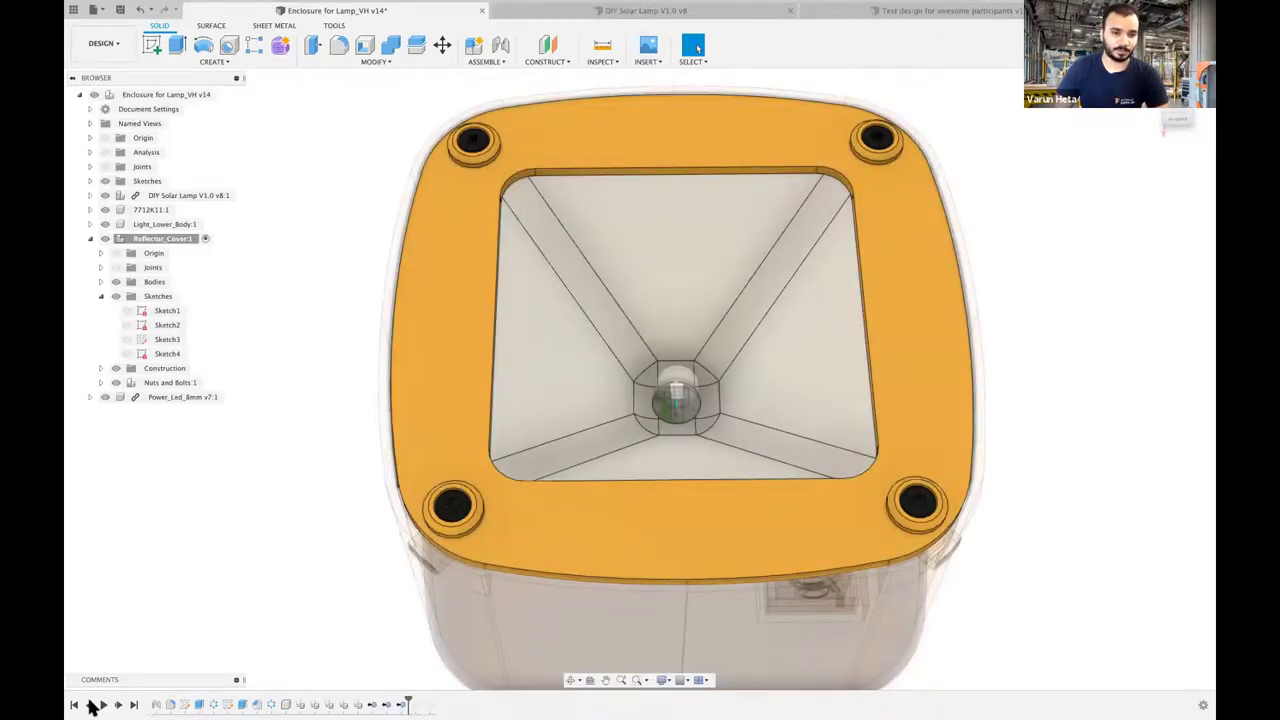
click(89, 705)
click(89, 705)
click(90, 705)
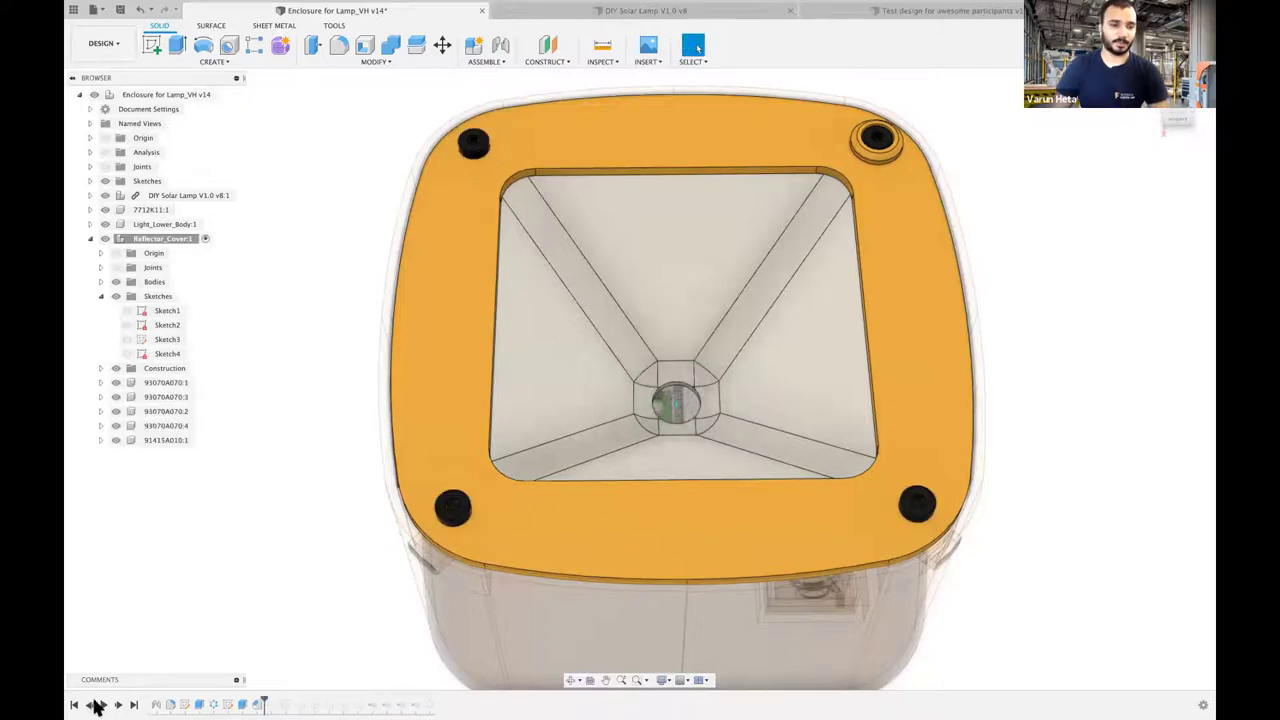
shift+scroll(264, 564, left, 5)
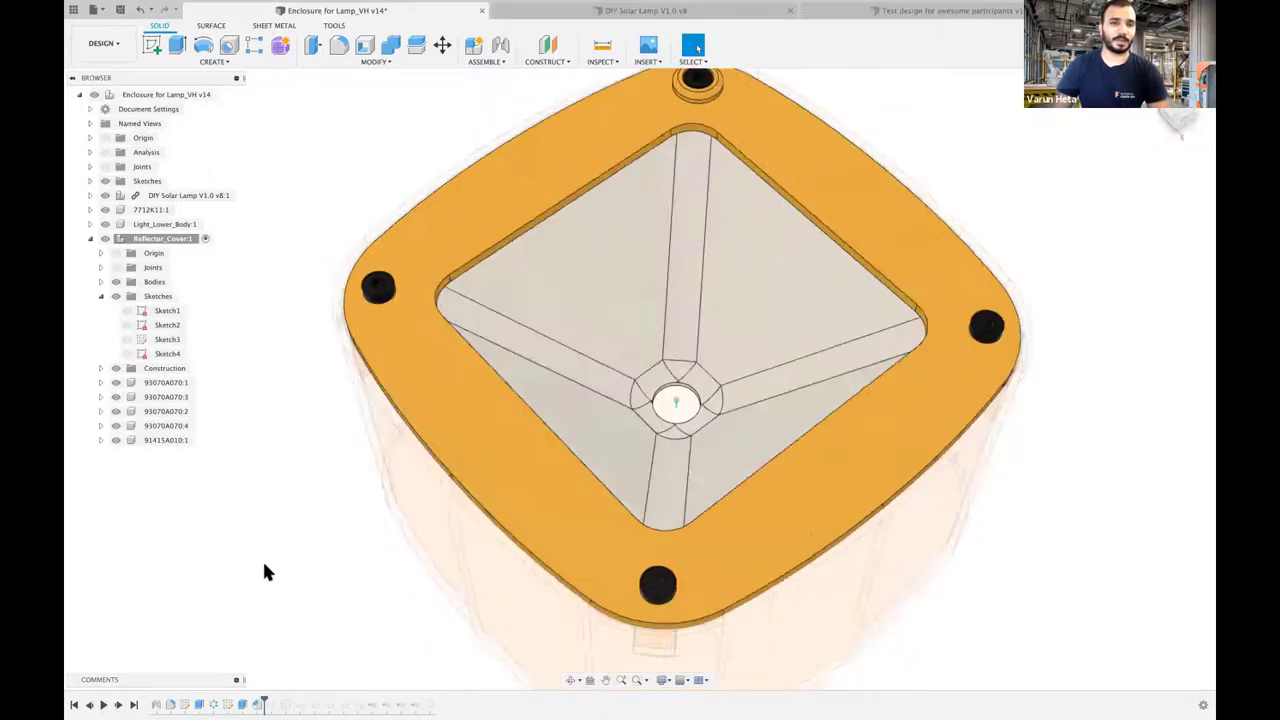
click(90, 705)
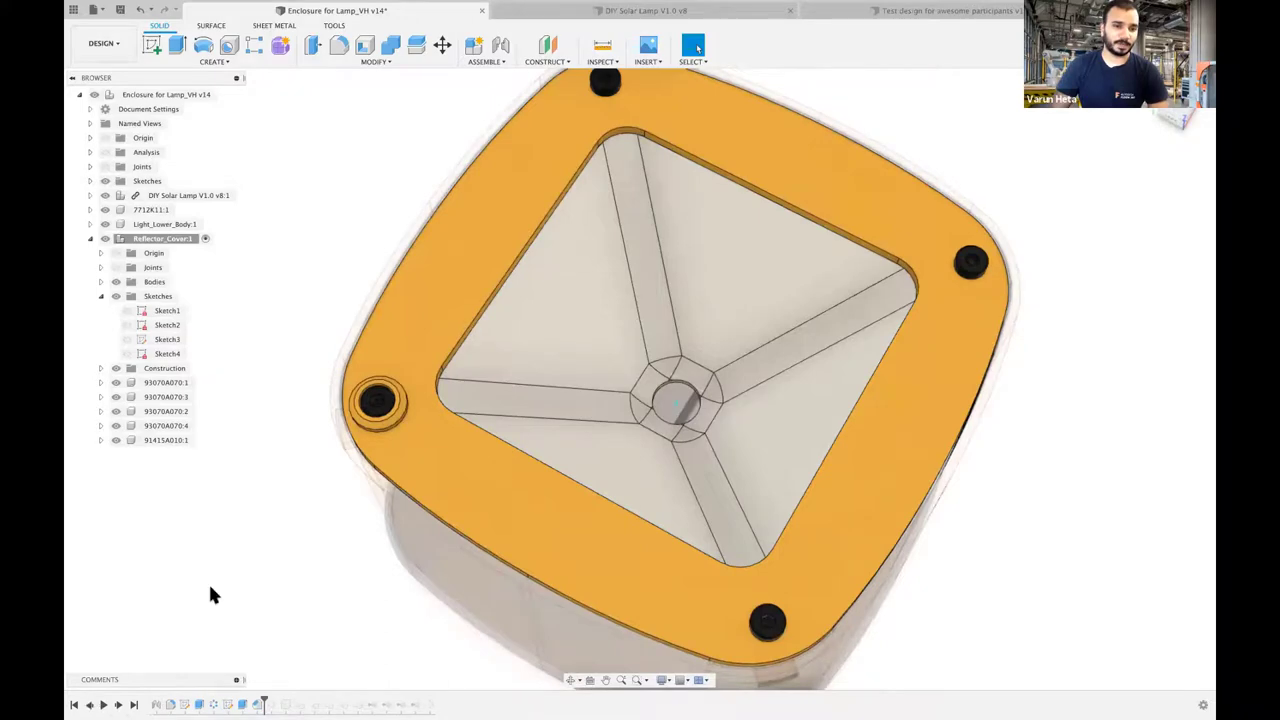
scroll(210, 594, up, 4)
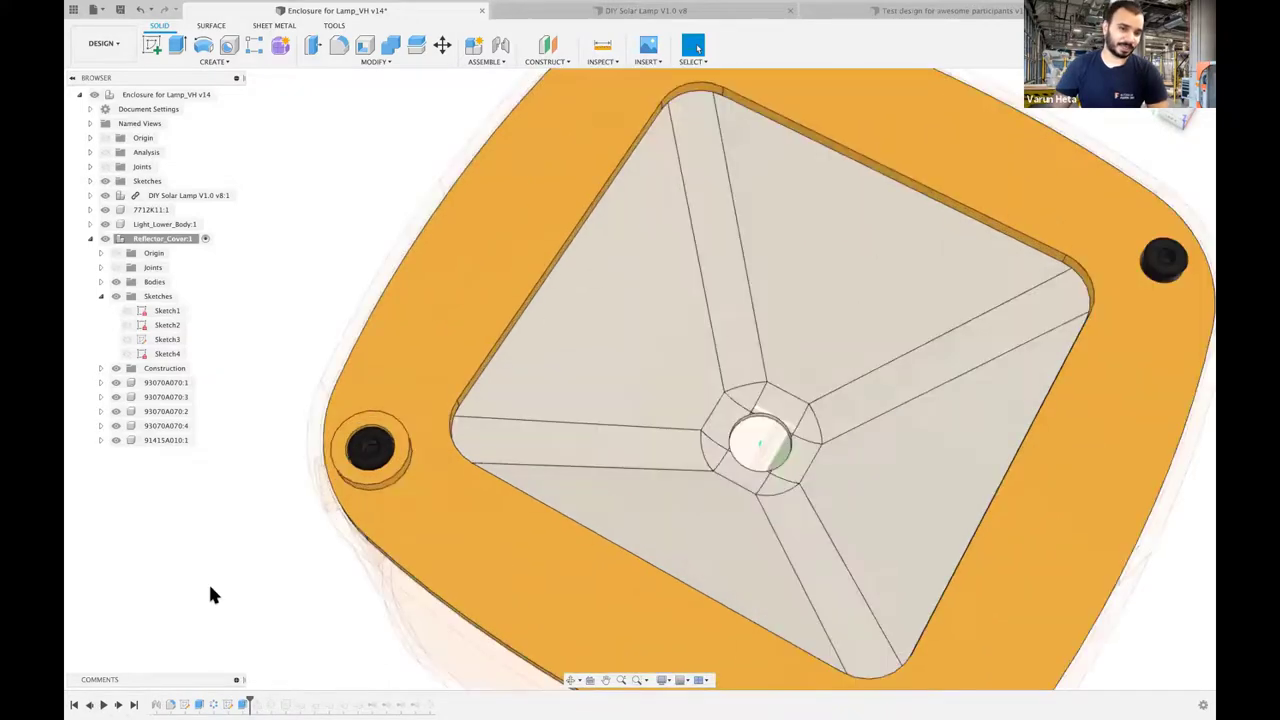
shift+scroll(354, 537, up, 3)
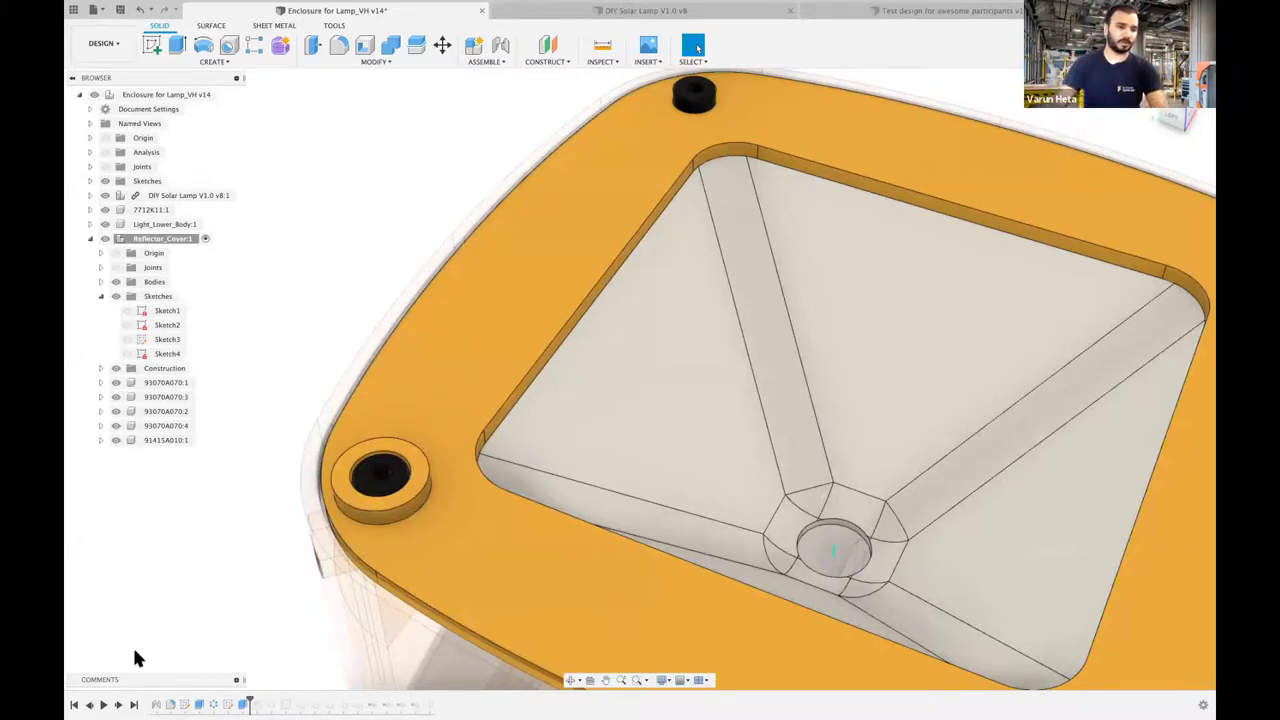
- Replay the creation of the ring and its beveled edge, and advance the timeline to the end
click(104, 704)
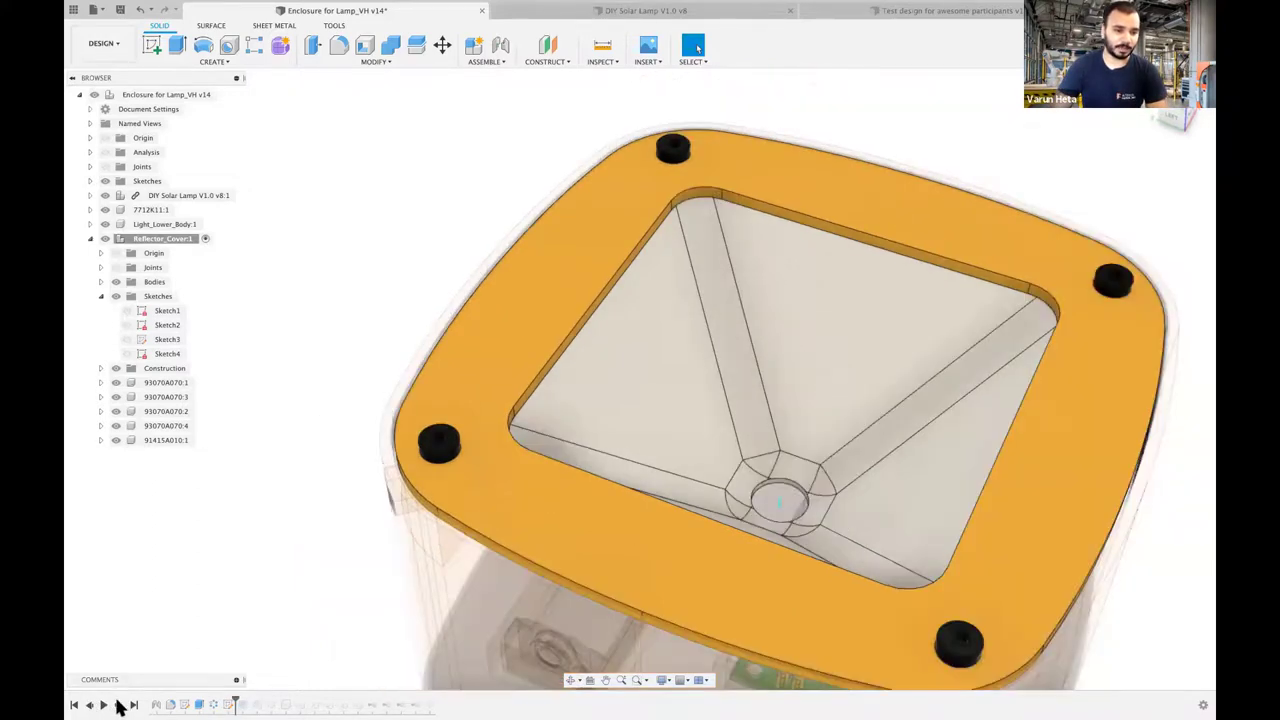
click(118, 705)
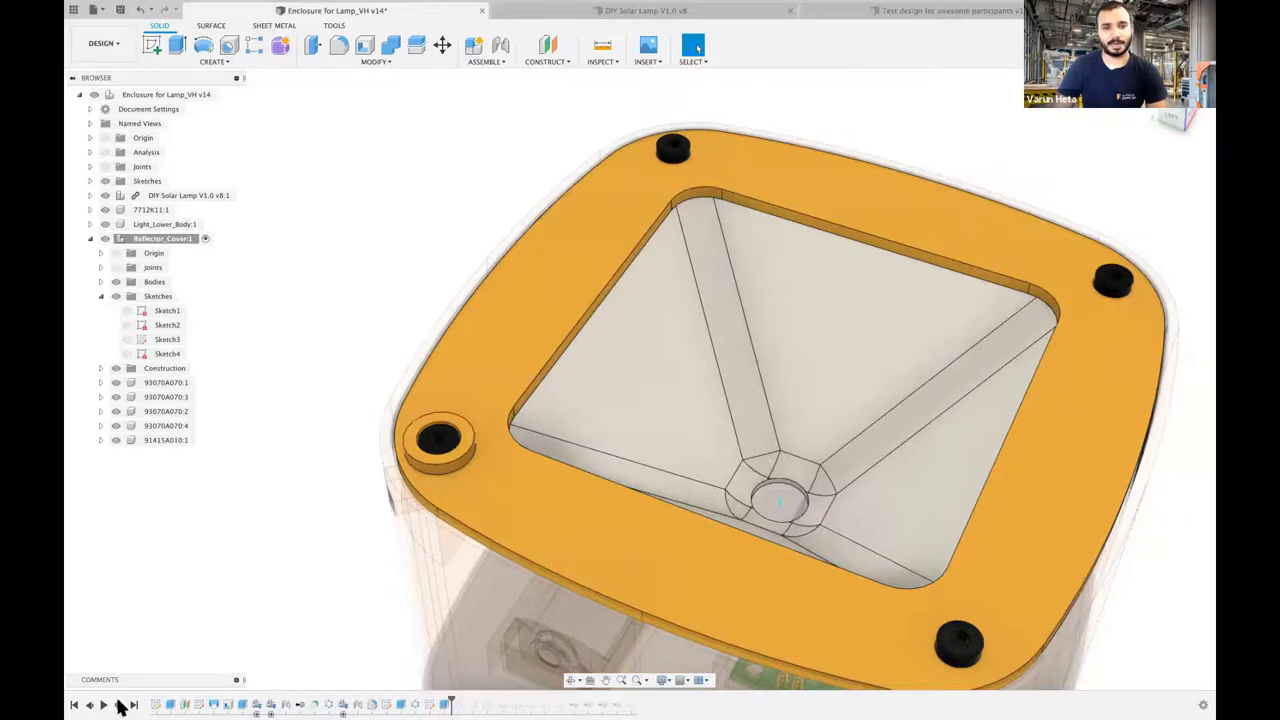
click(118, 705)
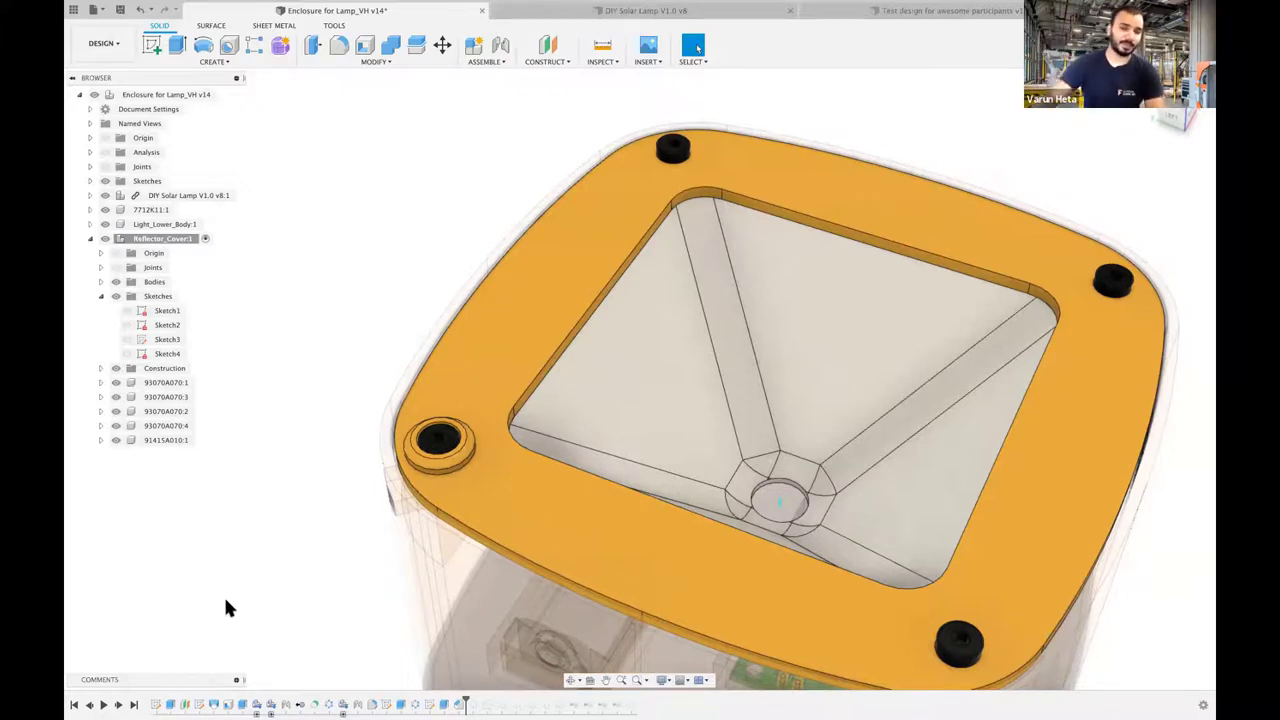
click(662, 566)
click(118, 705)
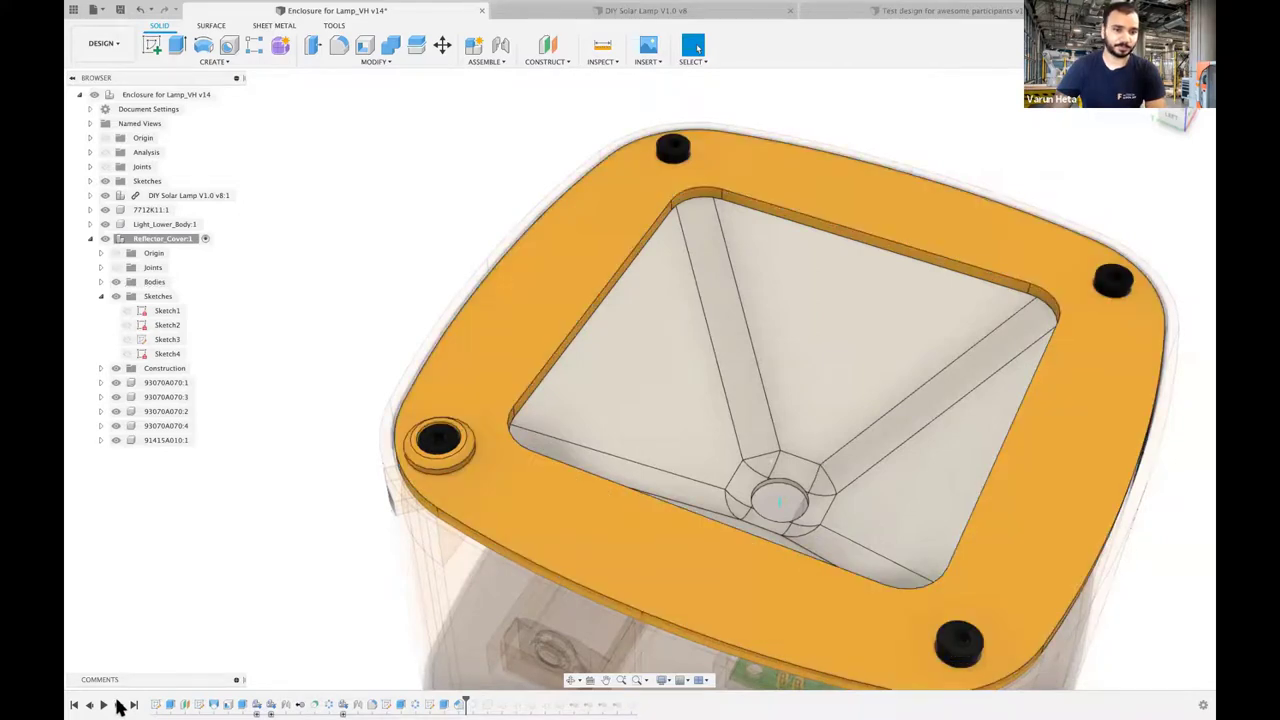
click(118, 705)
click(134, 705)
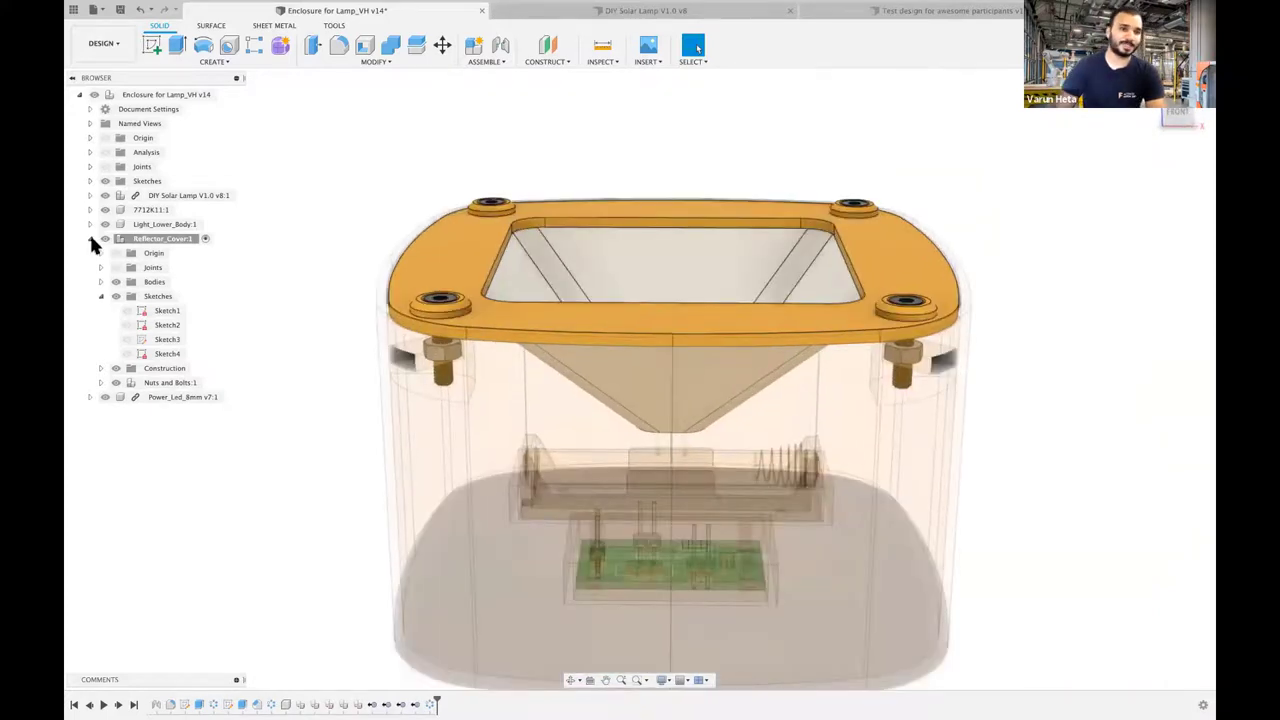
- Activate the top-level assembly and hide Light_Lower_Body to examine the nuts beneath the reflector cover
click(228, 94)
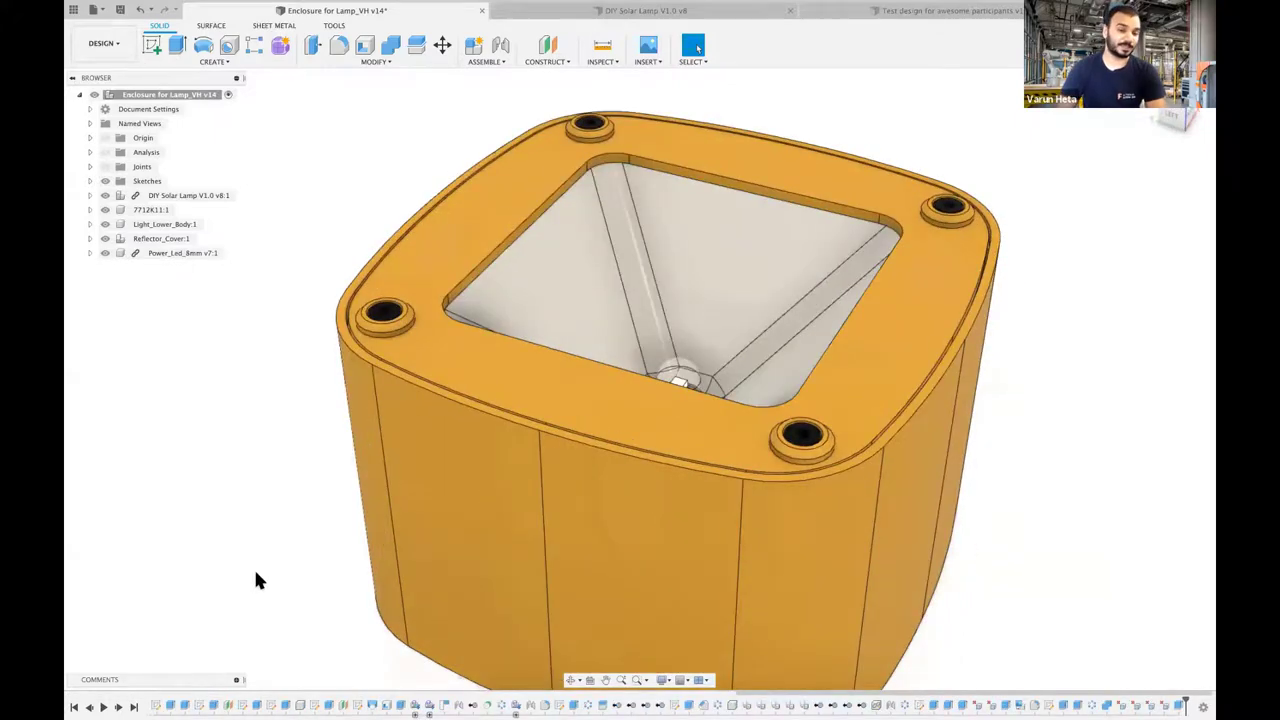
shift+scroll(256, 580, up, 5)
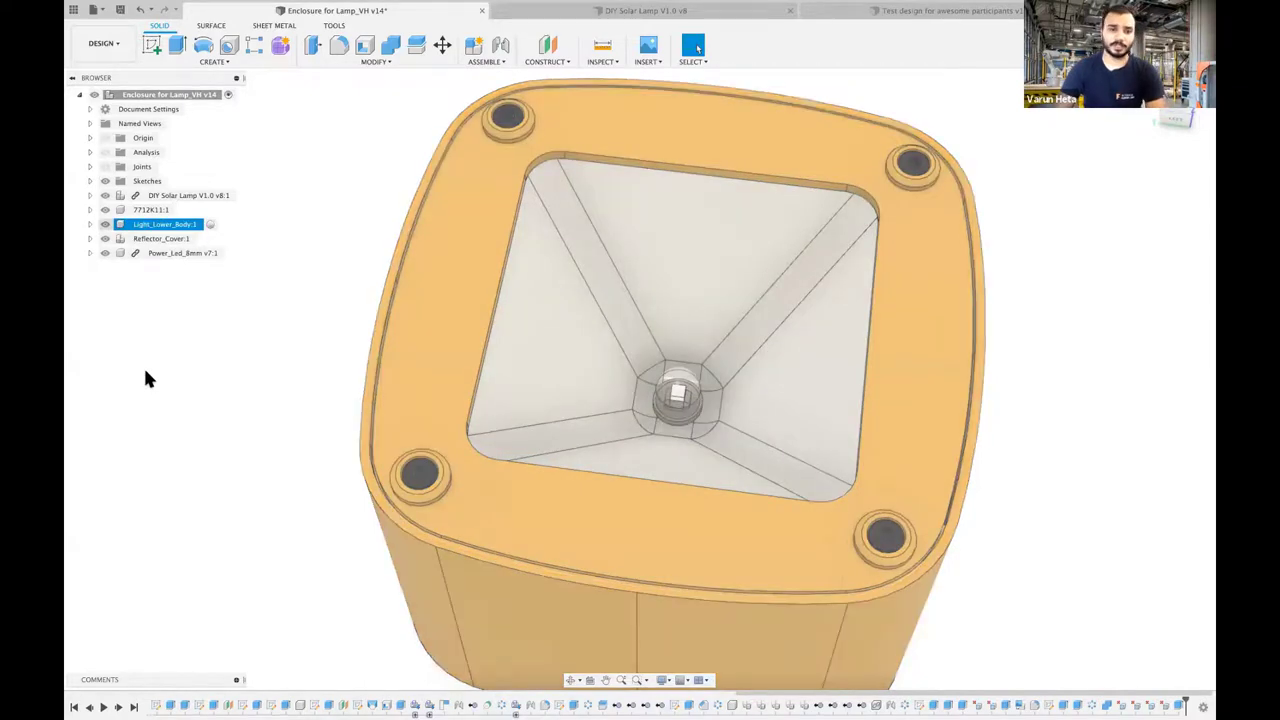
key(v)
shift+scroll(309, 513, down, 5)
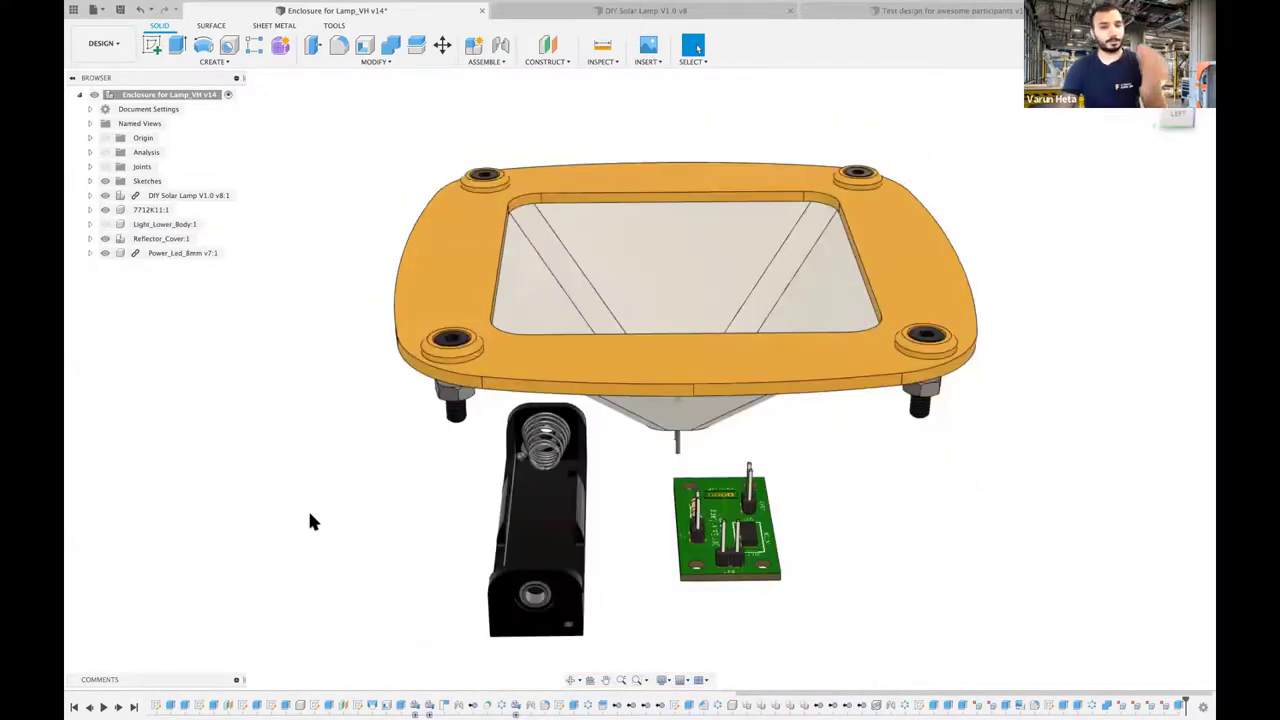
scroll(309, 513, up, 2)
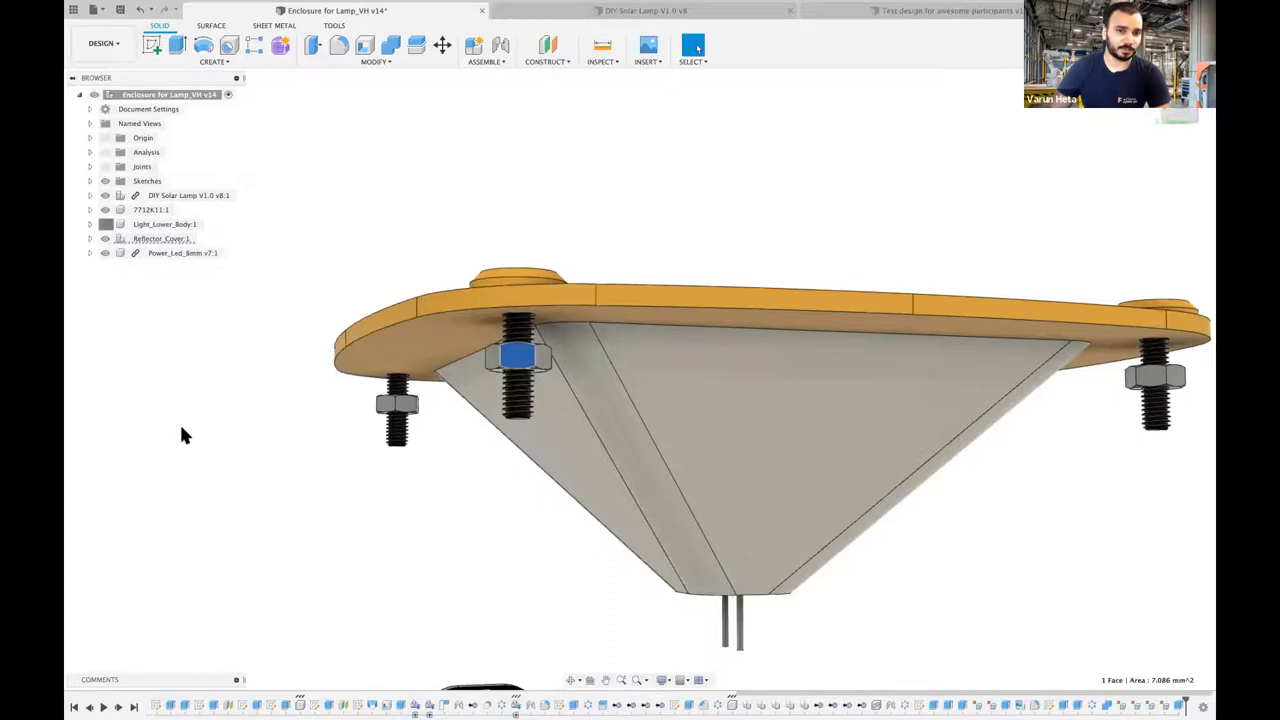
- Examine the nut pockets in the section analysis and move the Section1 plane to a Y distance of 18.701 mm
shift+scroll(181, 427, up, 4)
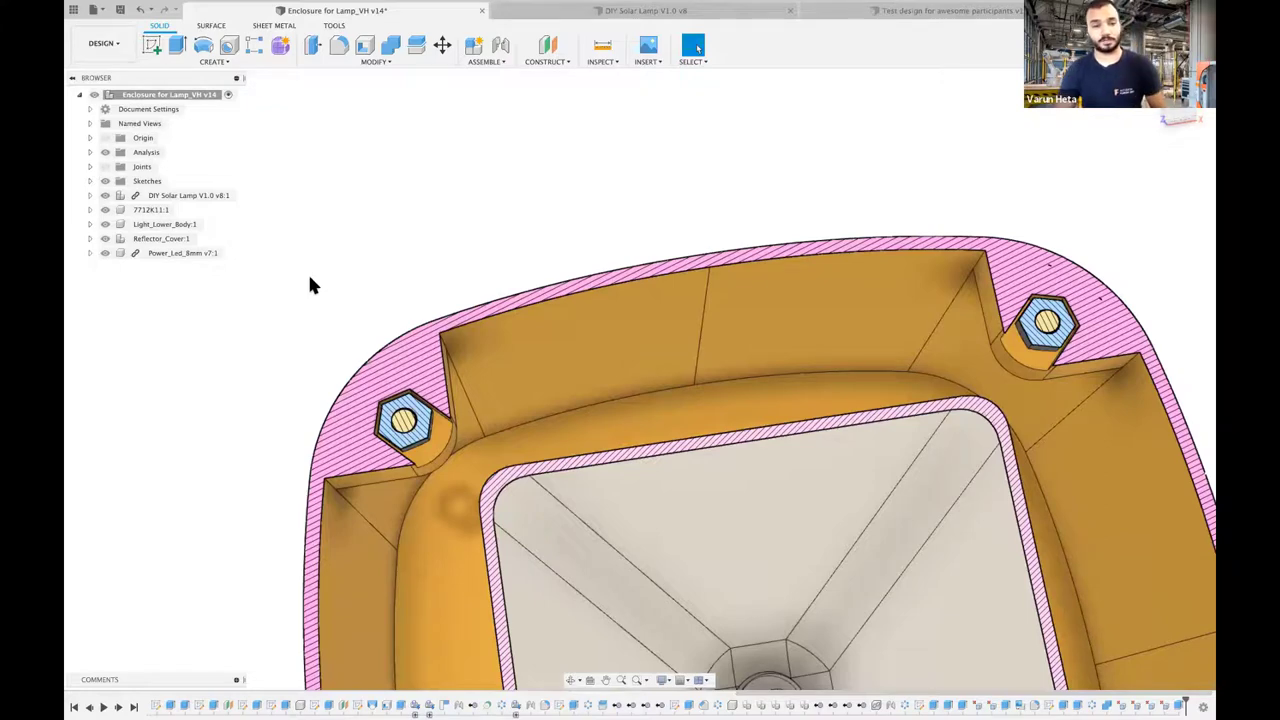
scroll(309, 277, right, 2)
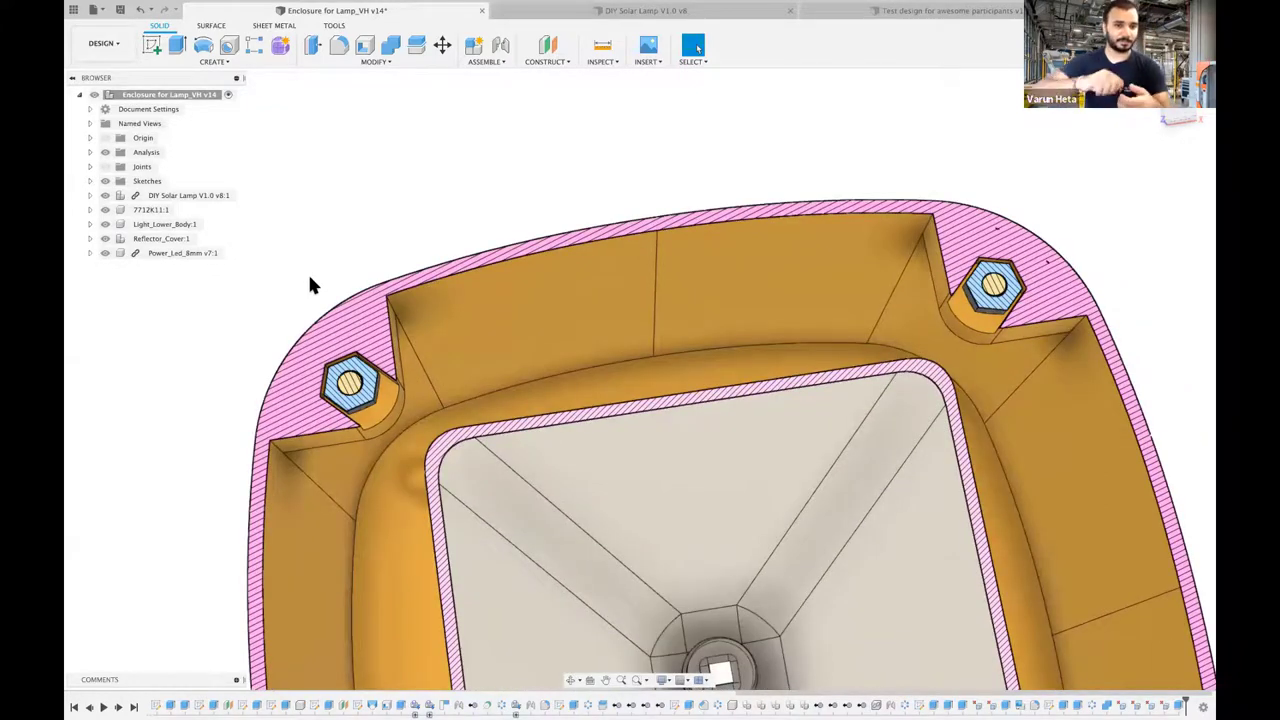
click(90, 152)
click(157, 166)
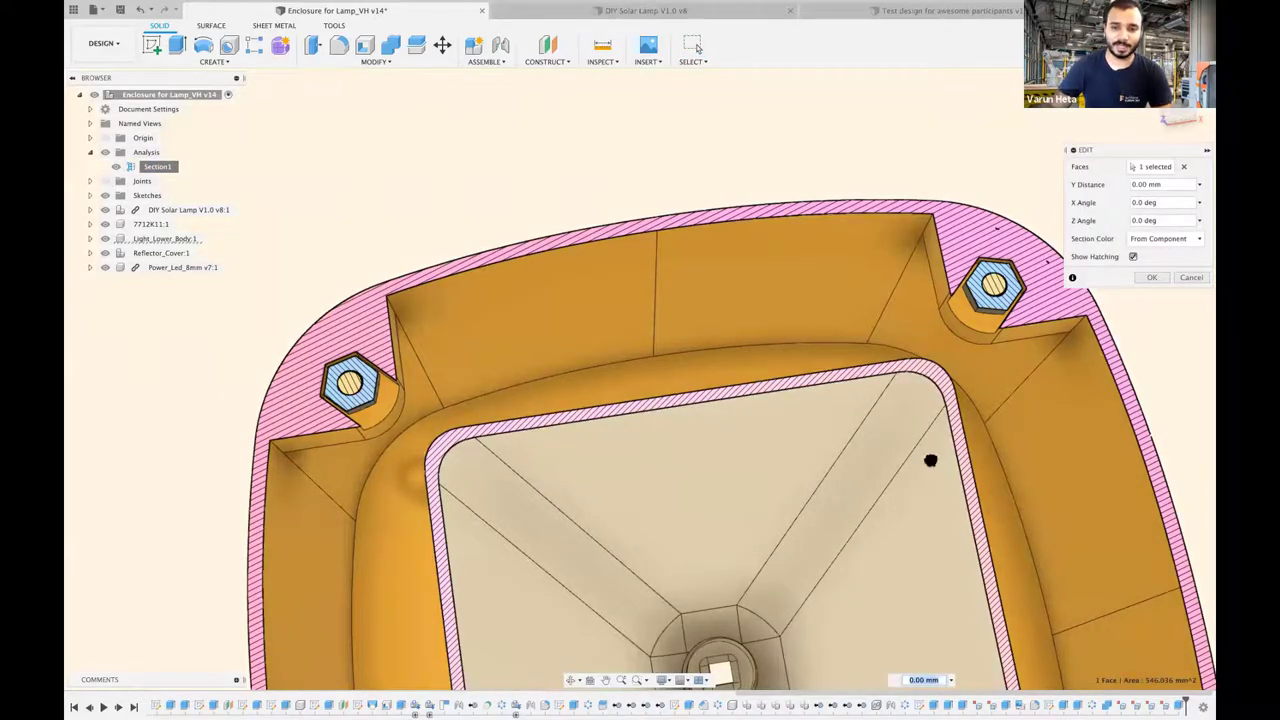
shift+middle_drag(928, 460, 928, 451)
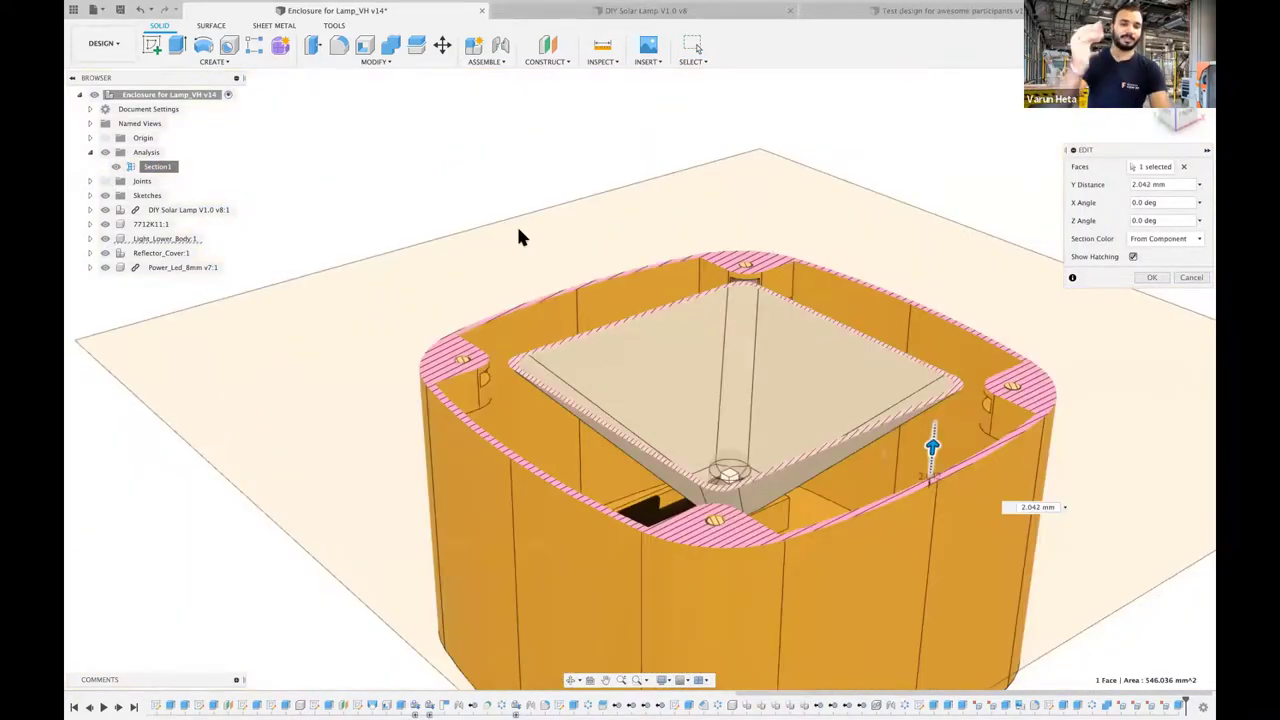
shift+scroll(518, 237, down, 3)
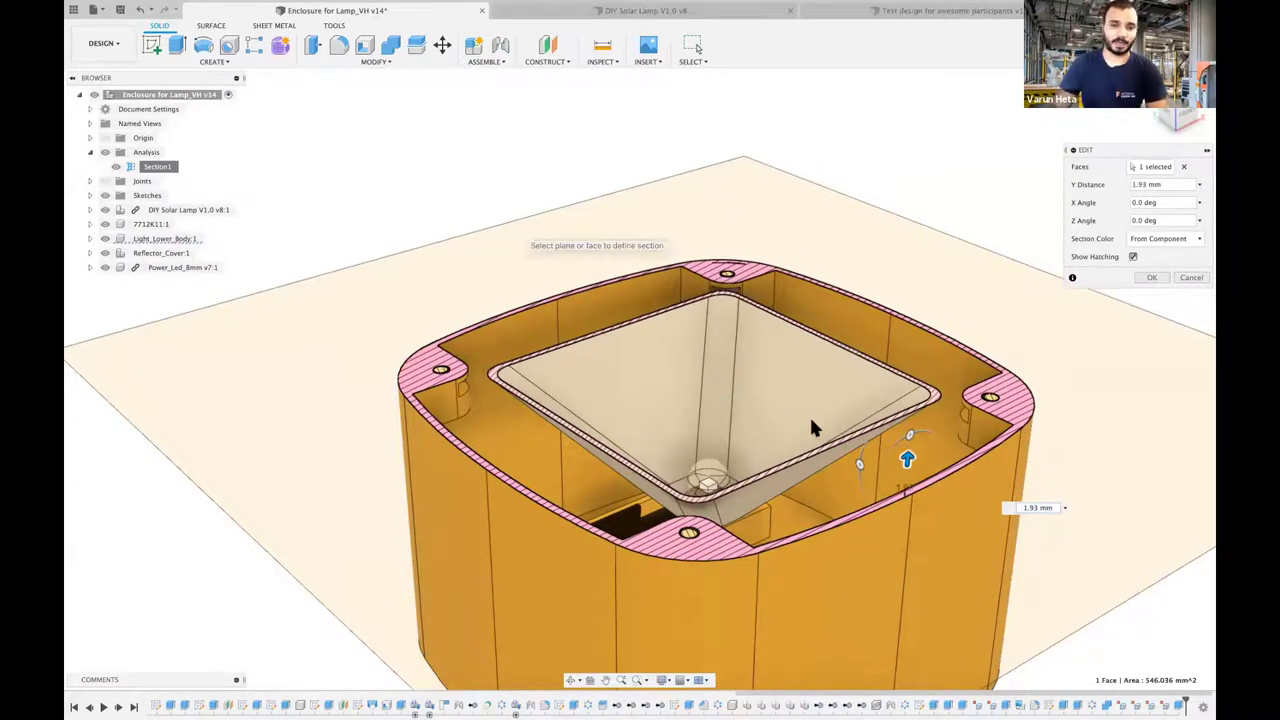
shift+middle_drag(809, 414, 808, 438)
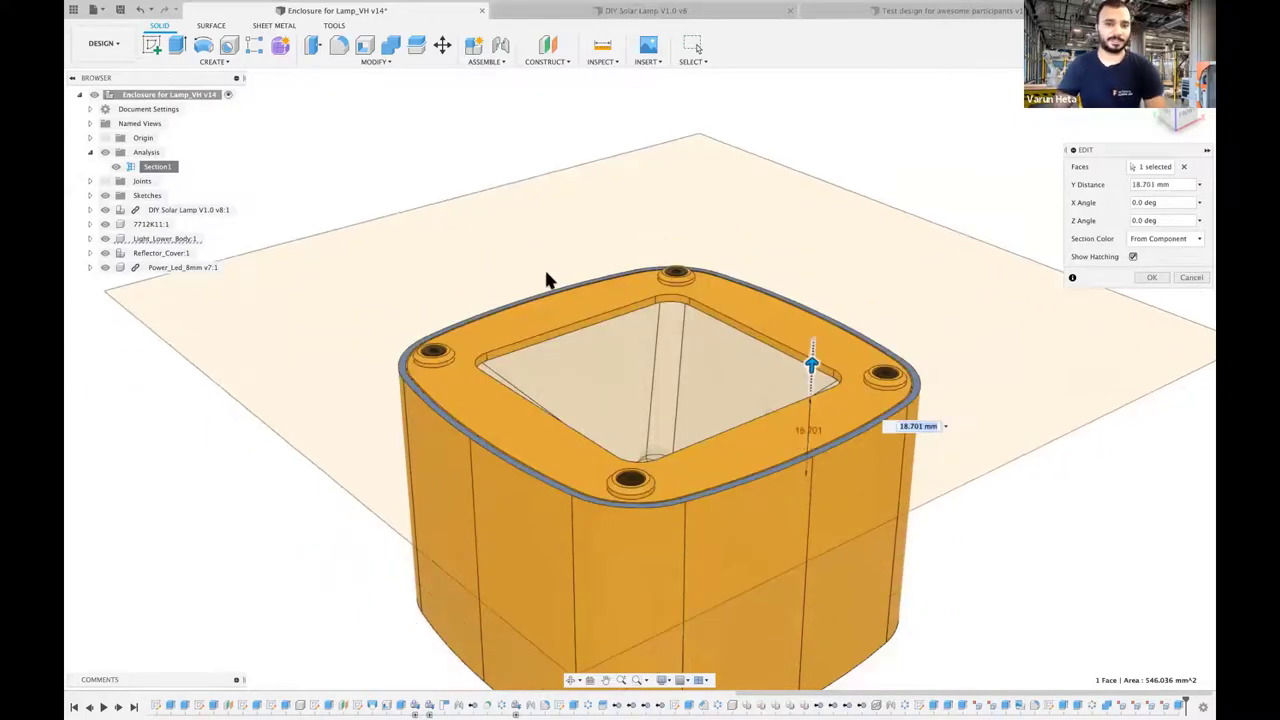
key(Return)
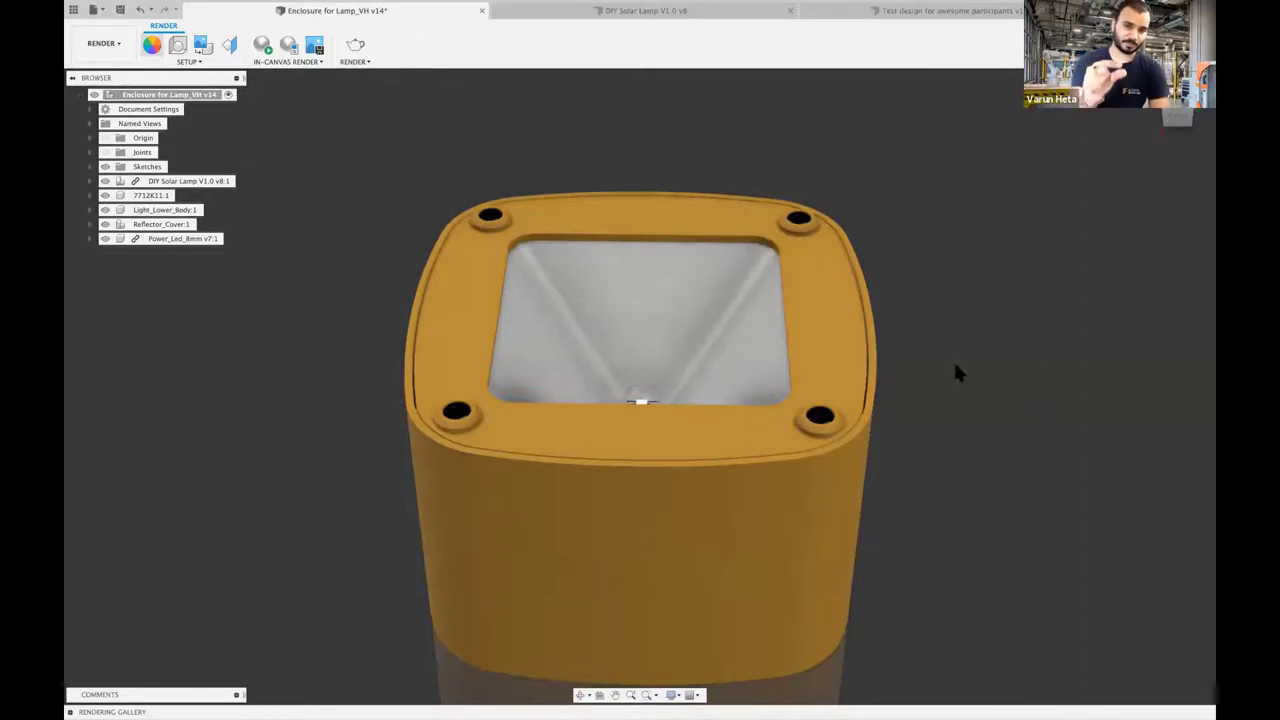
- In the Render workspace, search the appearance library for "bulb" and review the light-emitting materials
key(a)
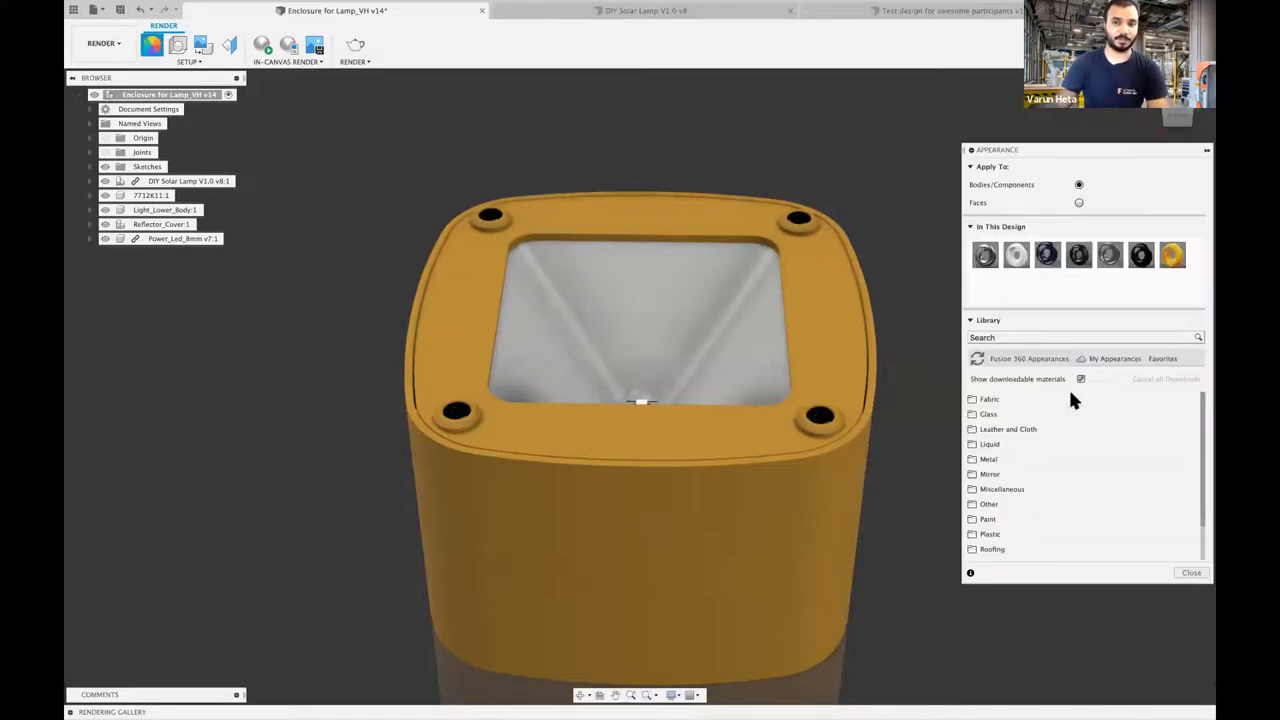
click(1037, 336)
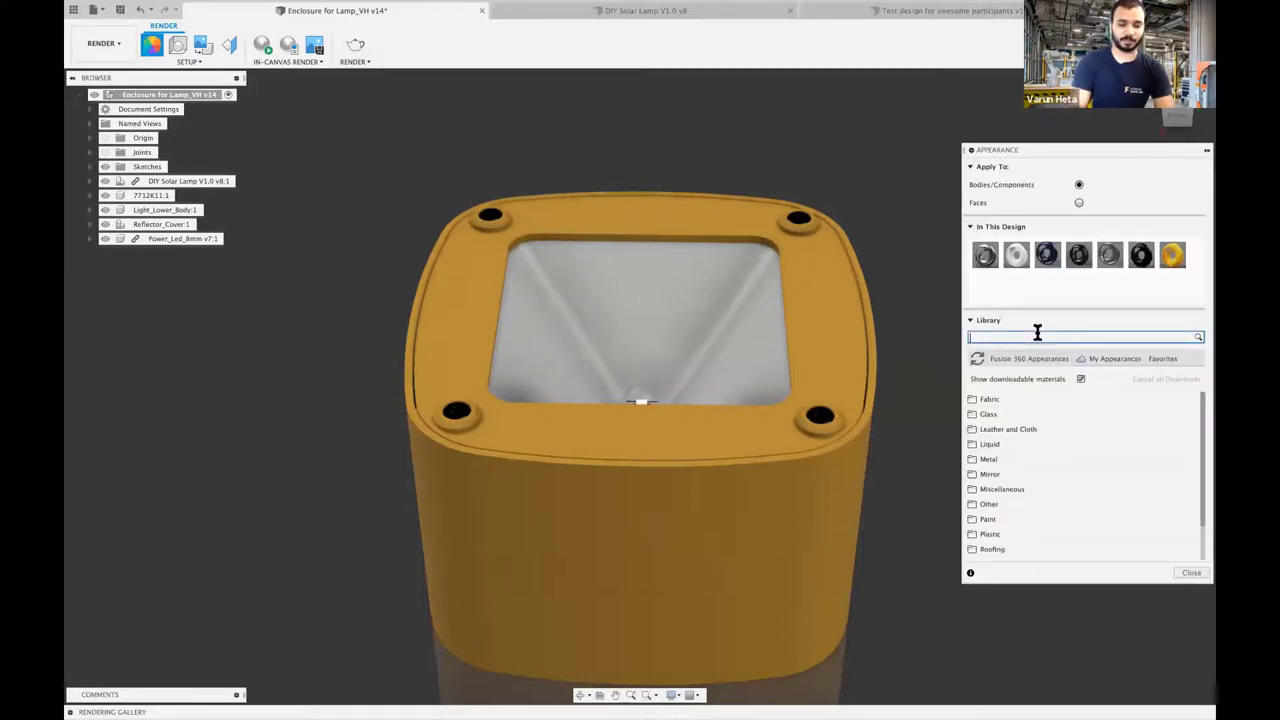
text(bulb)
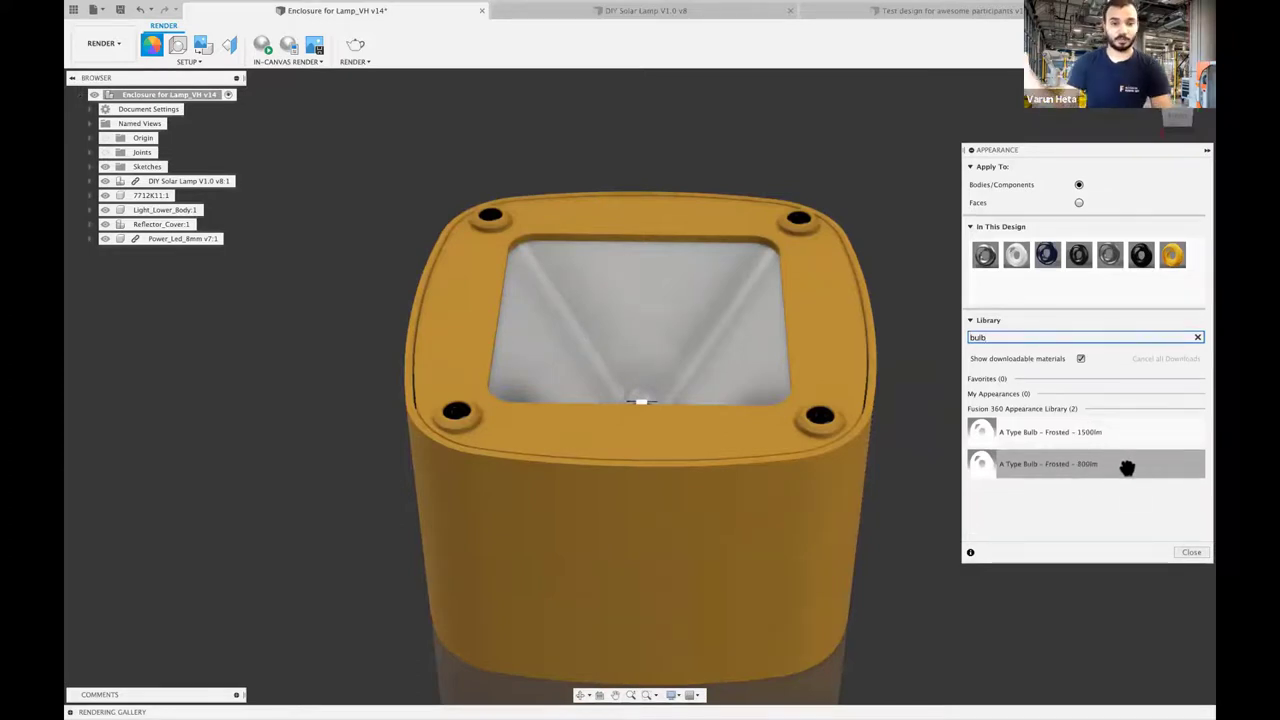
click(1191, 553)
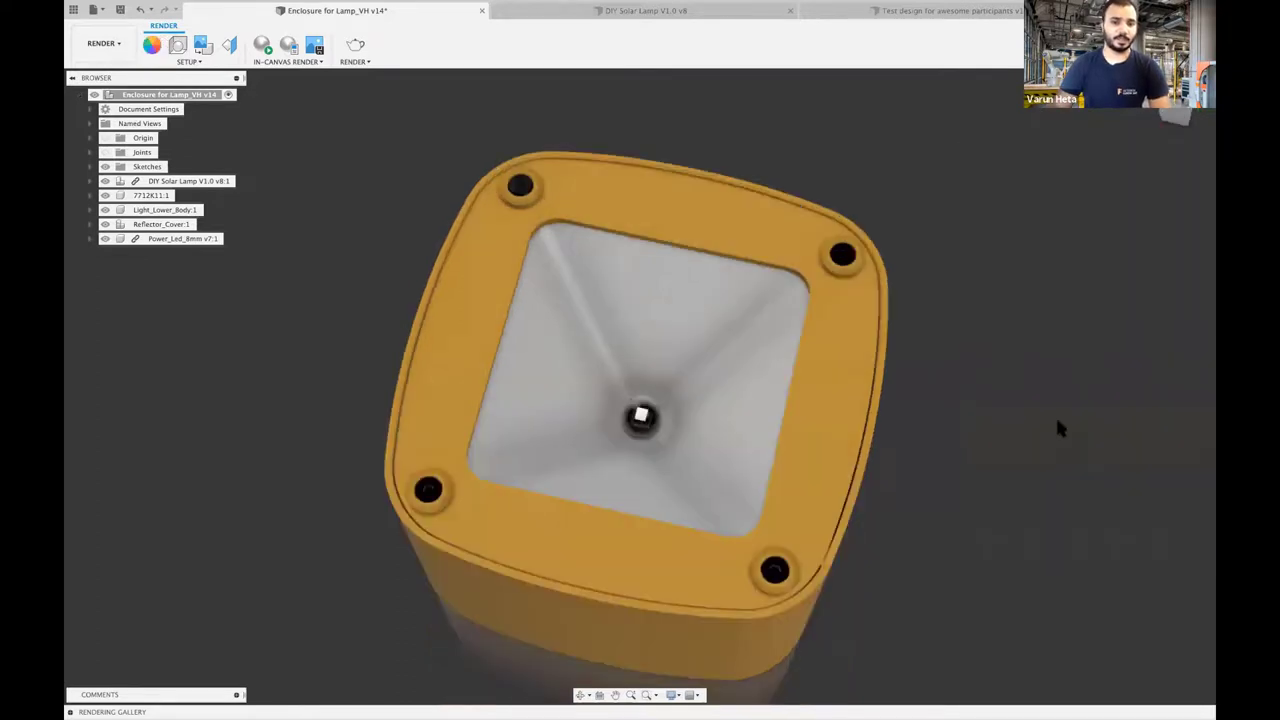
- Inspect the LED in the reflector, start an in-canvas render of the whole lamp, and review the Capture Image command
mouse_move(720, 429)
shift+middle_down()
mouse_move(655, 445)
mouse_move(598, 365)
shift+middle_up()
scroll(610, 390, up, 5)
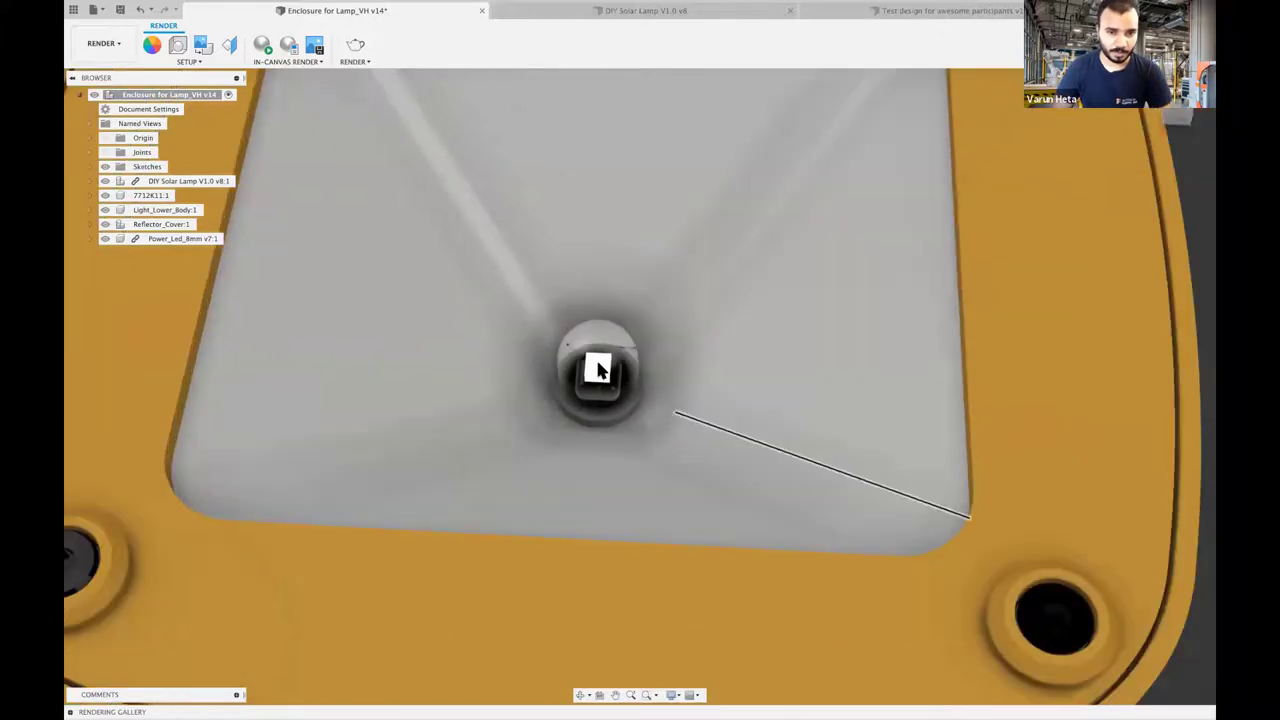
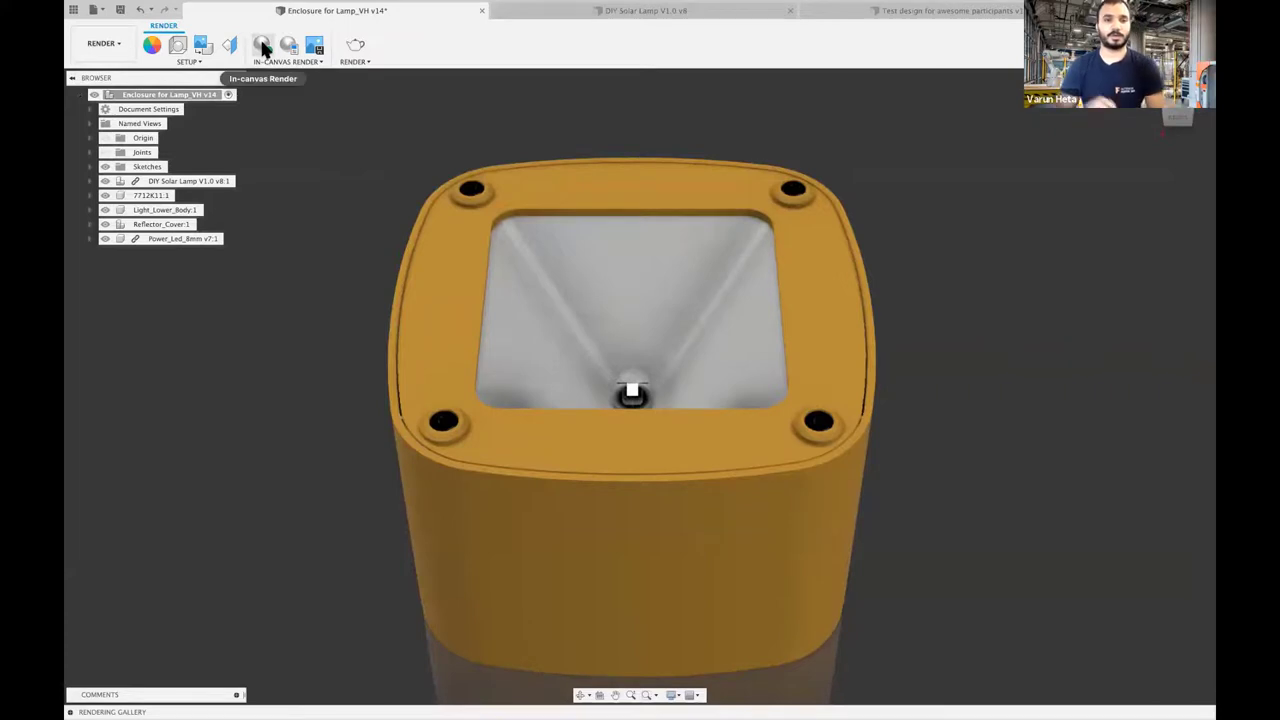
click(263, 46)
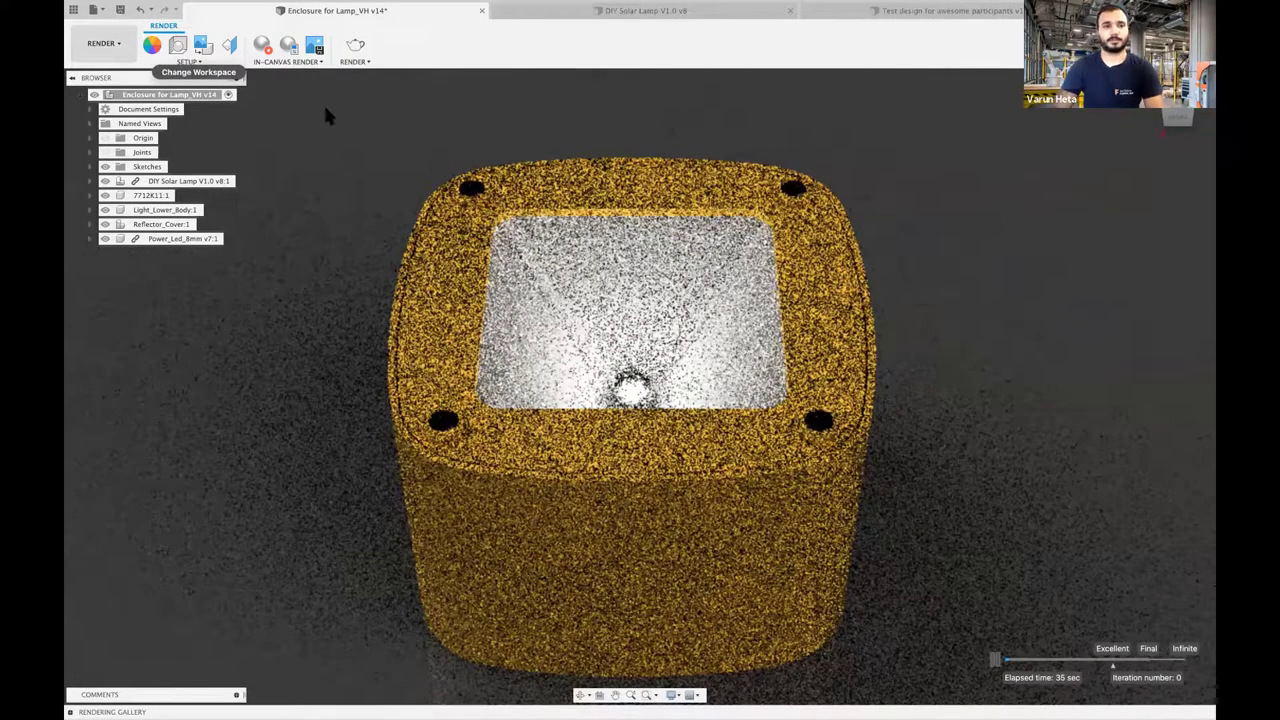
click(290, 62)
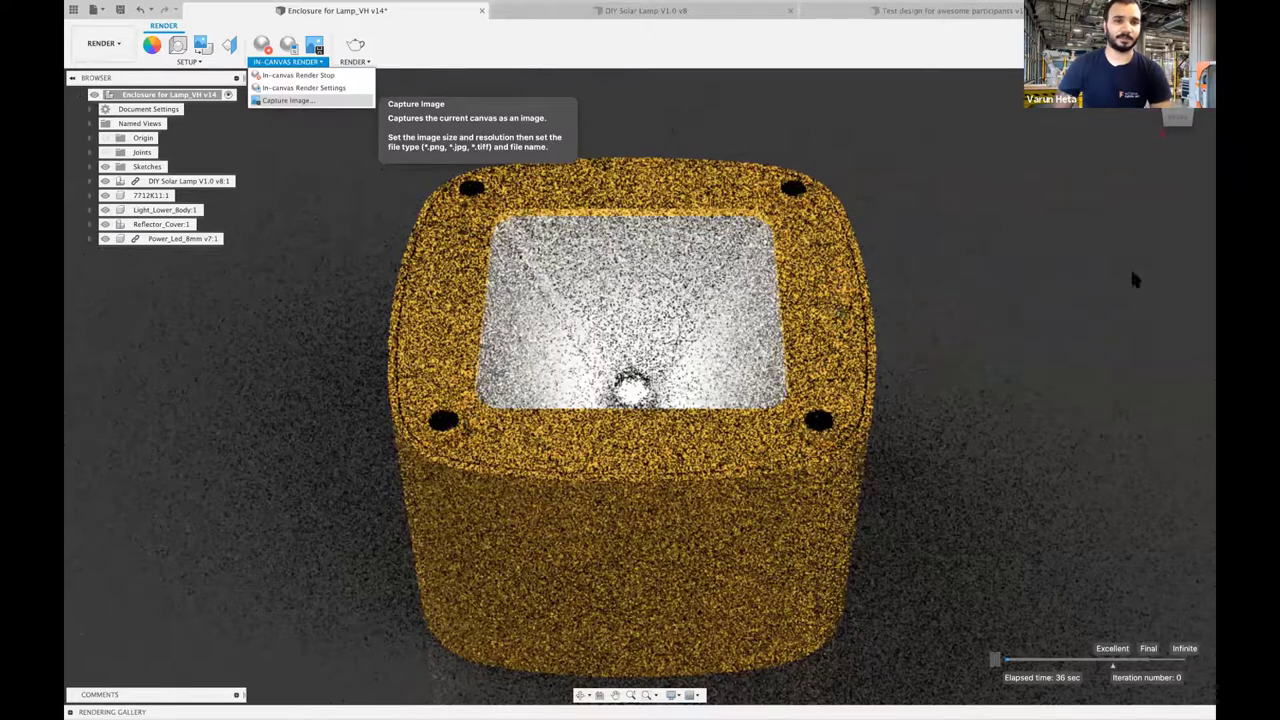
- Inspect the in-canvas render of the lamp from above and return to the Design workspace
shift+middle_drag(1047, 215, 1015, 427)
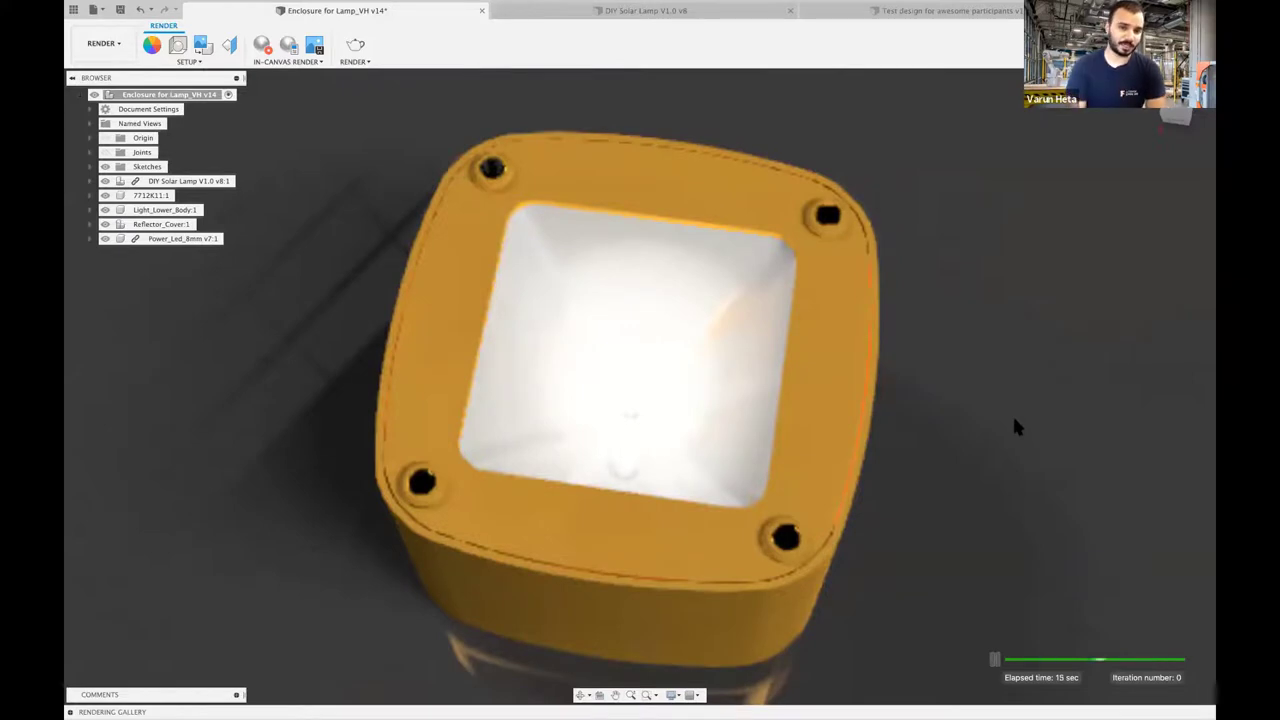
click(101, 40)
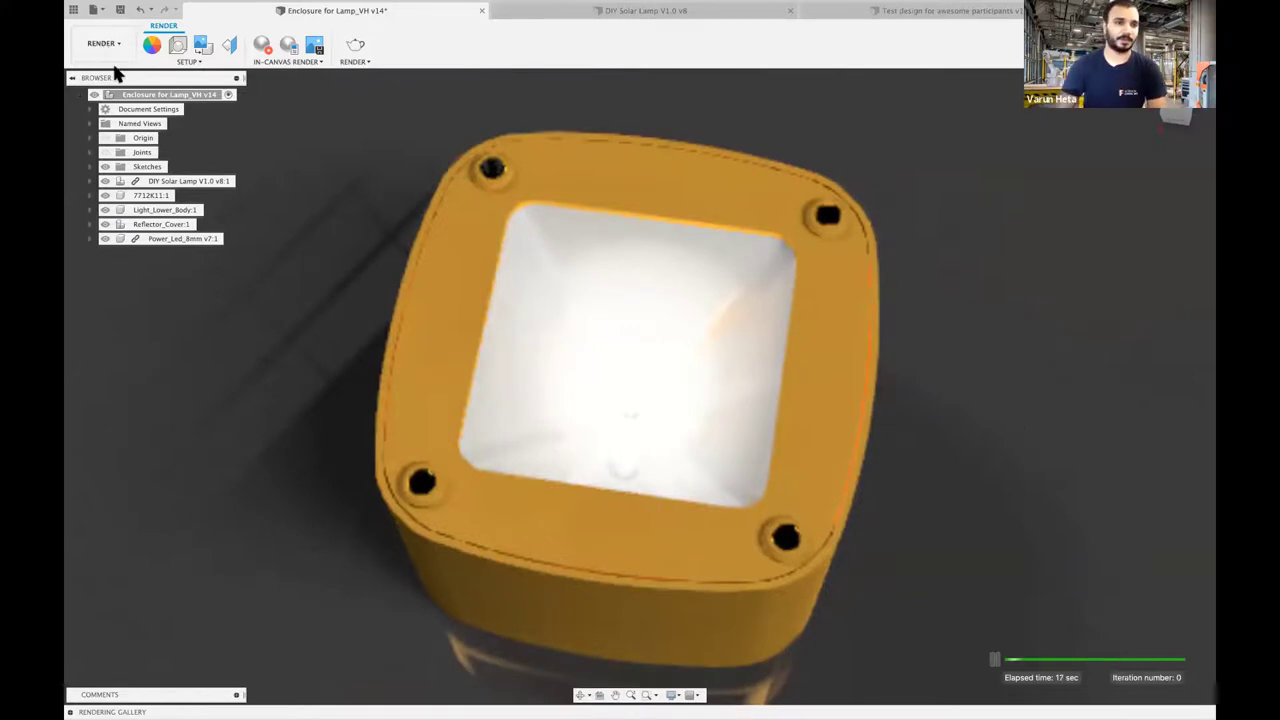
click(295, 340)
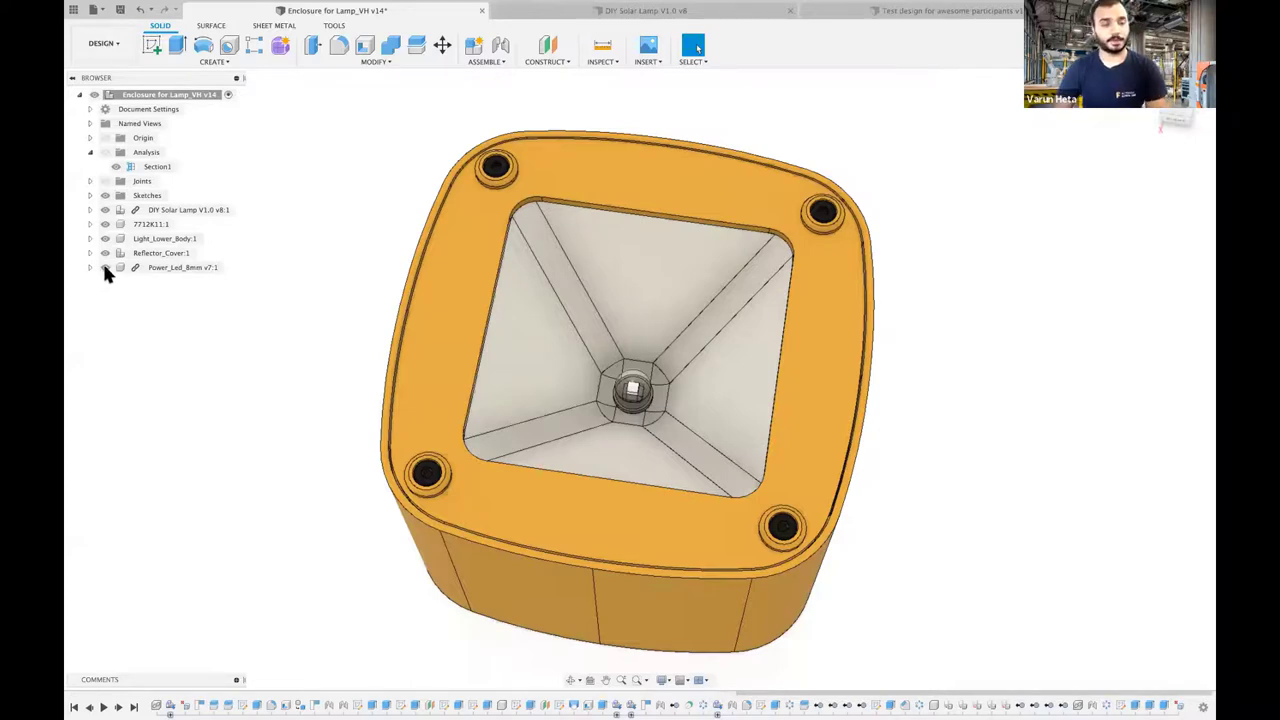
- Hide the LED, 7712K11, Reflector_Cover and DIY Solar Lamp components so only Light_Lower_Body is shown
click(105, 268)
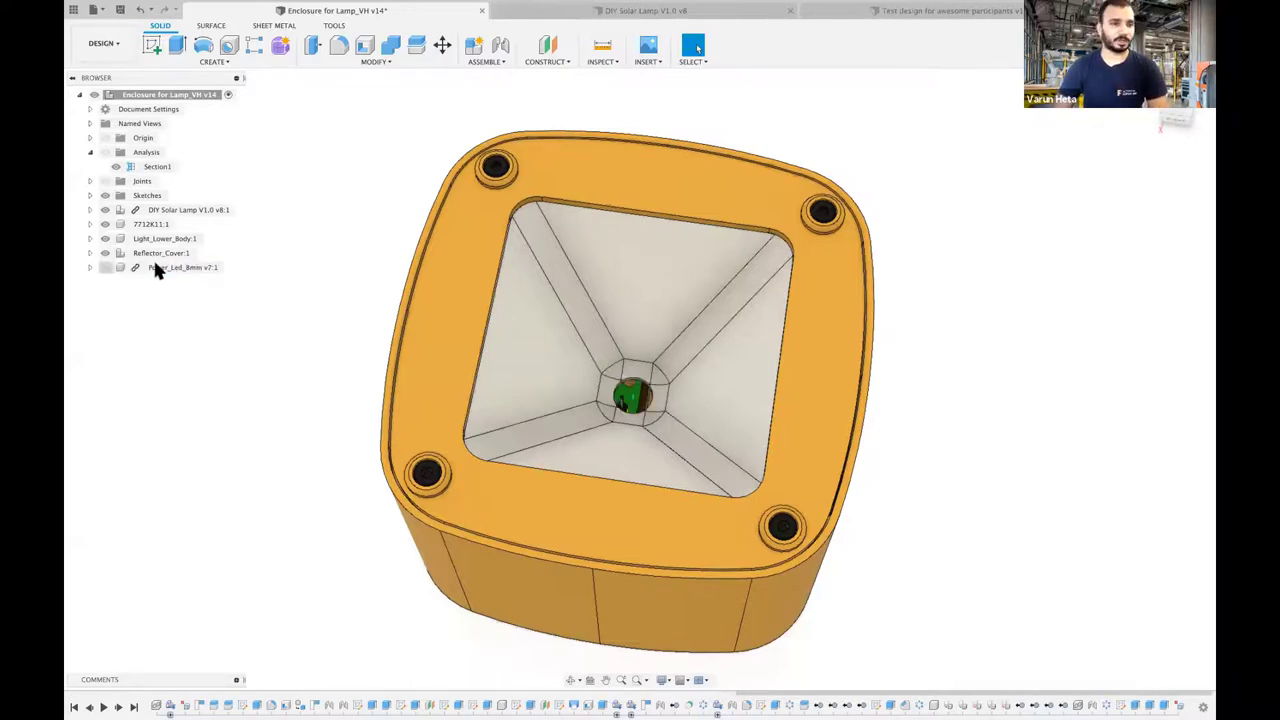
click(105, 224)
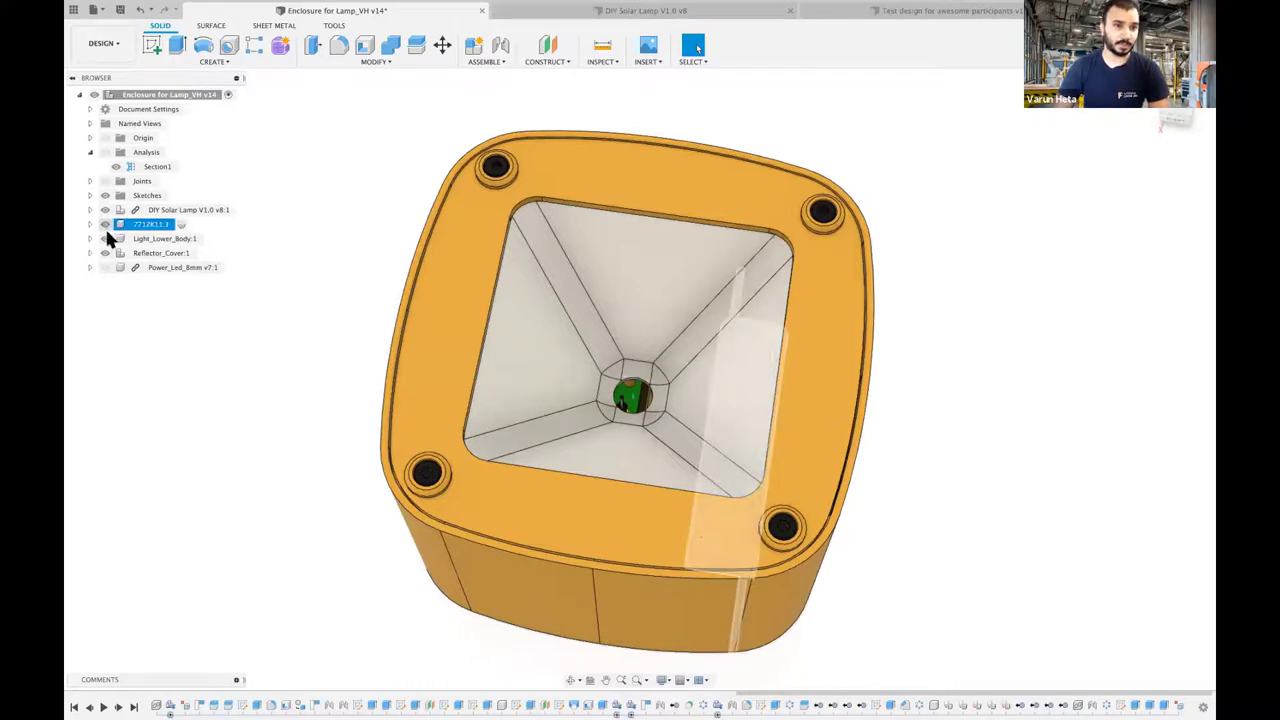
click(105, 253)
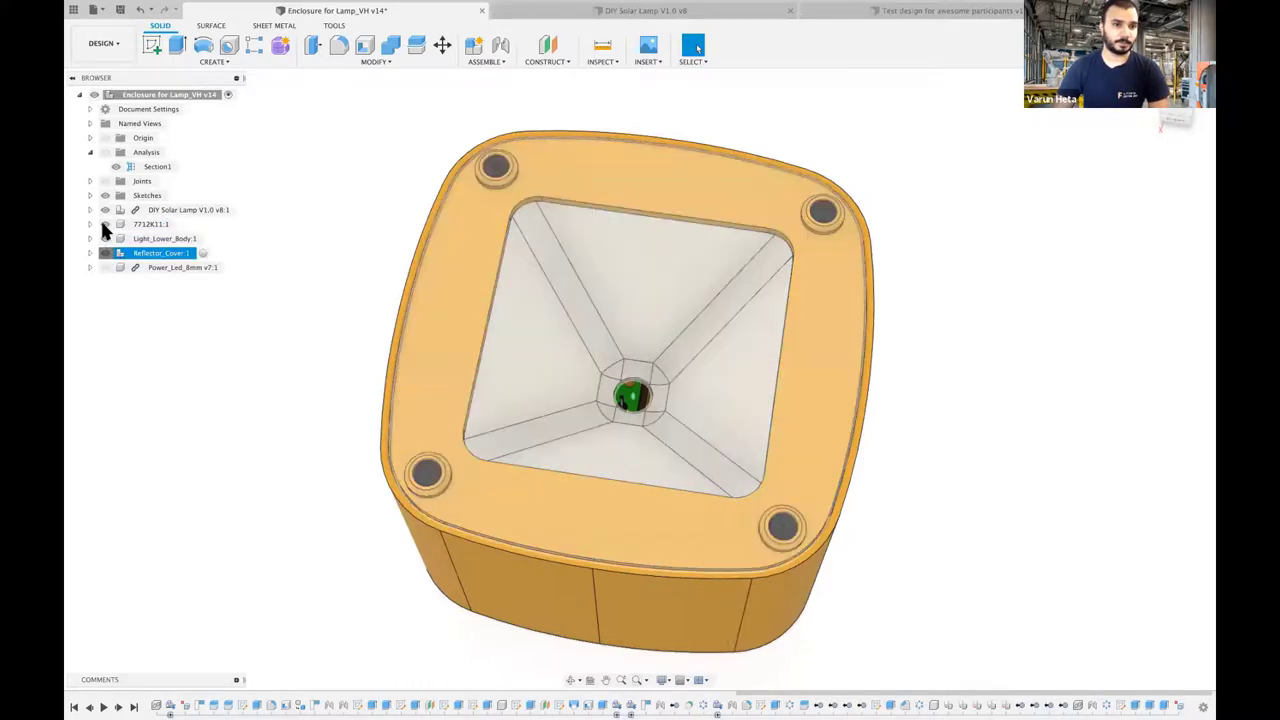
click(105, 224)
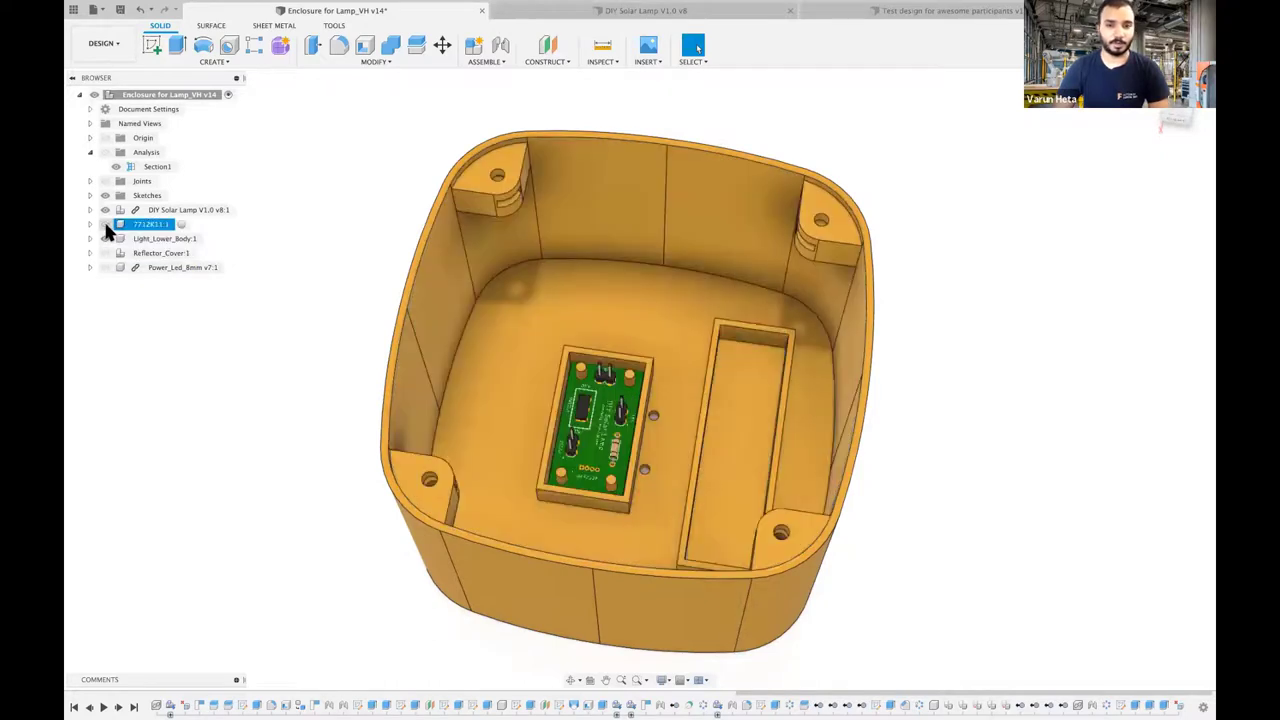
click(105, 211)
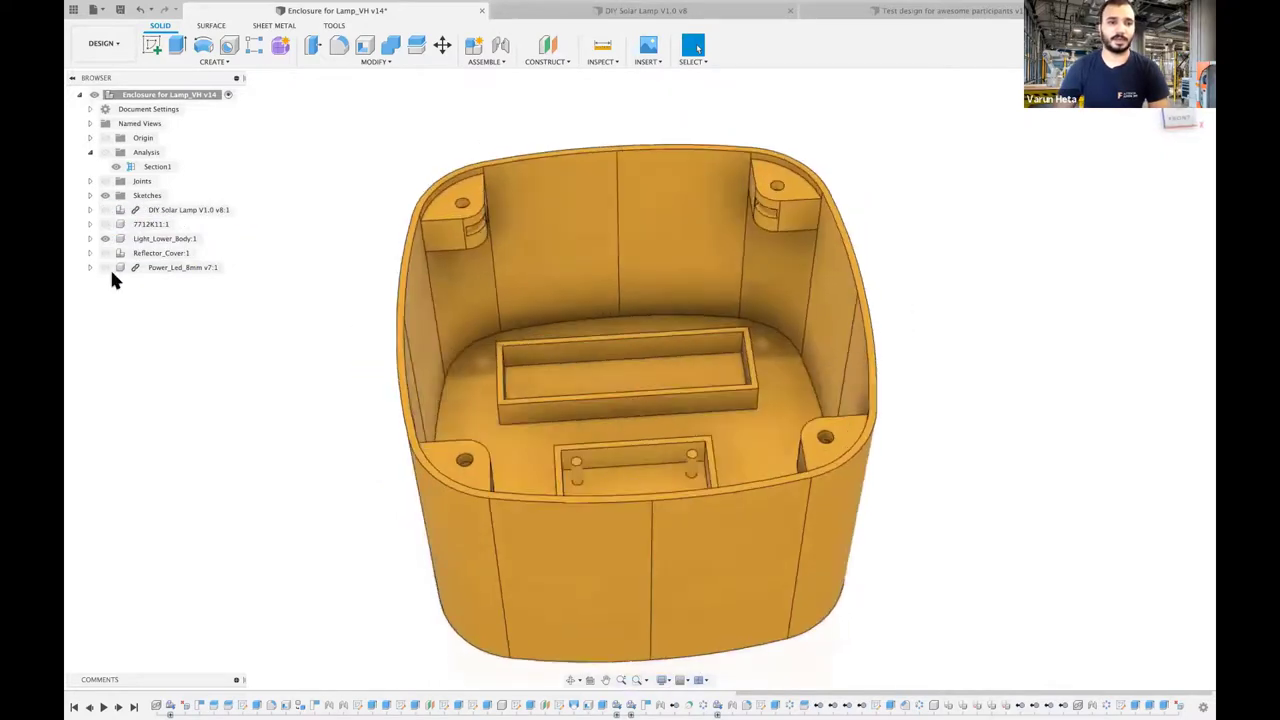
click(106, 253)
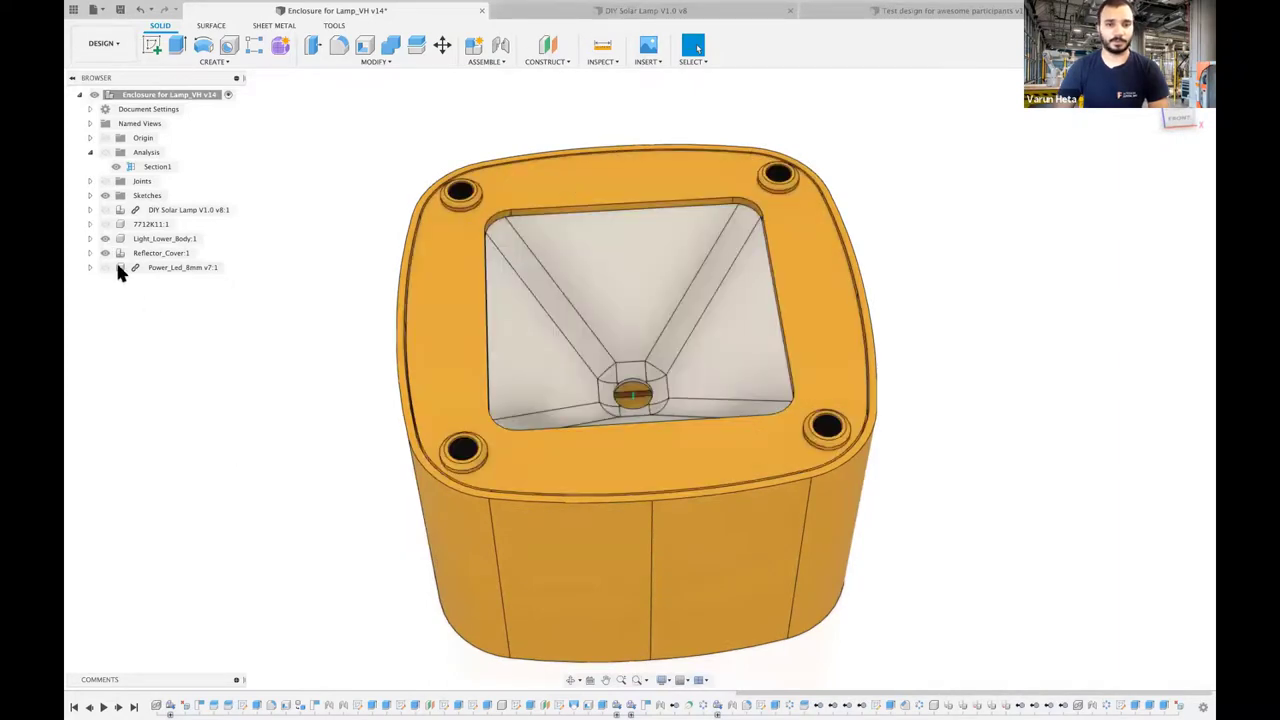
click(106, 253)
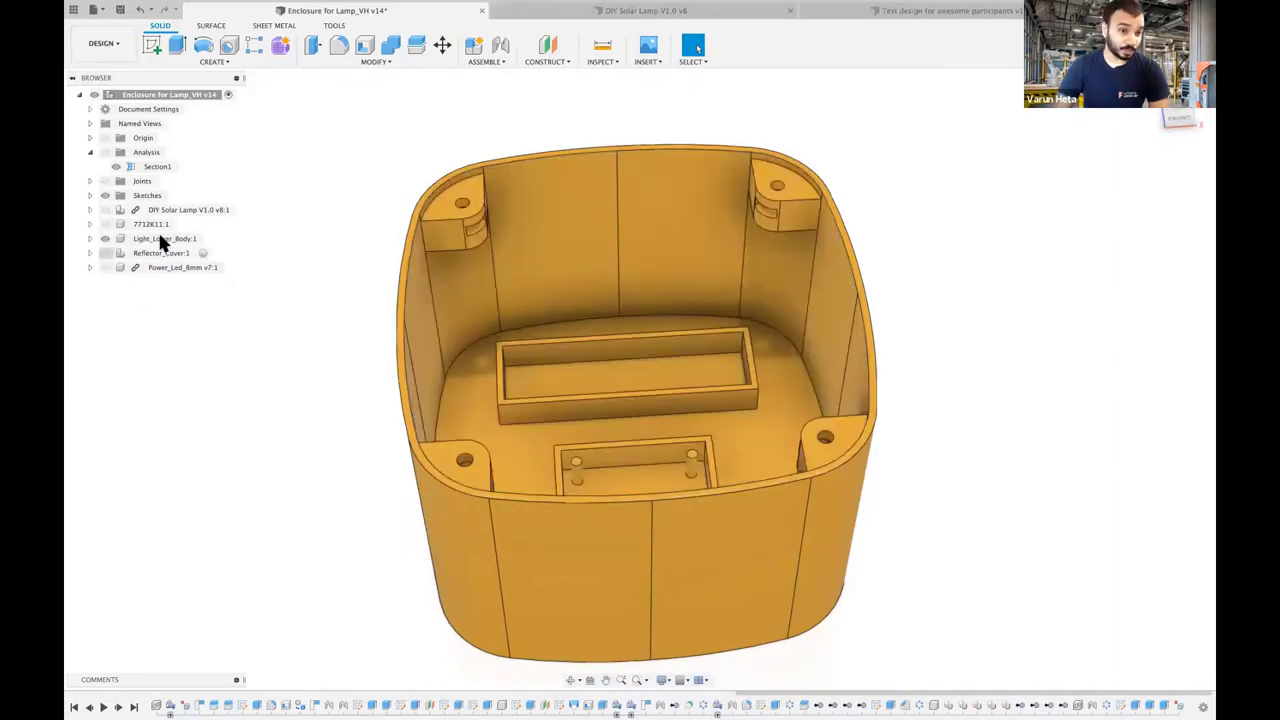
- Send Light_Lower_Body to Simplify3D for 3D printing with mesh preview on, High refinement and the Custom print utility
click(162, 240)
right_click(162, 244)
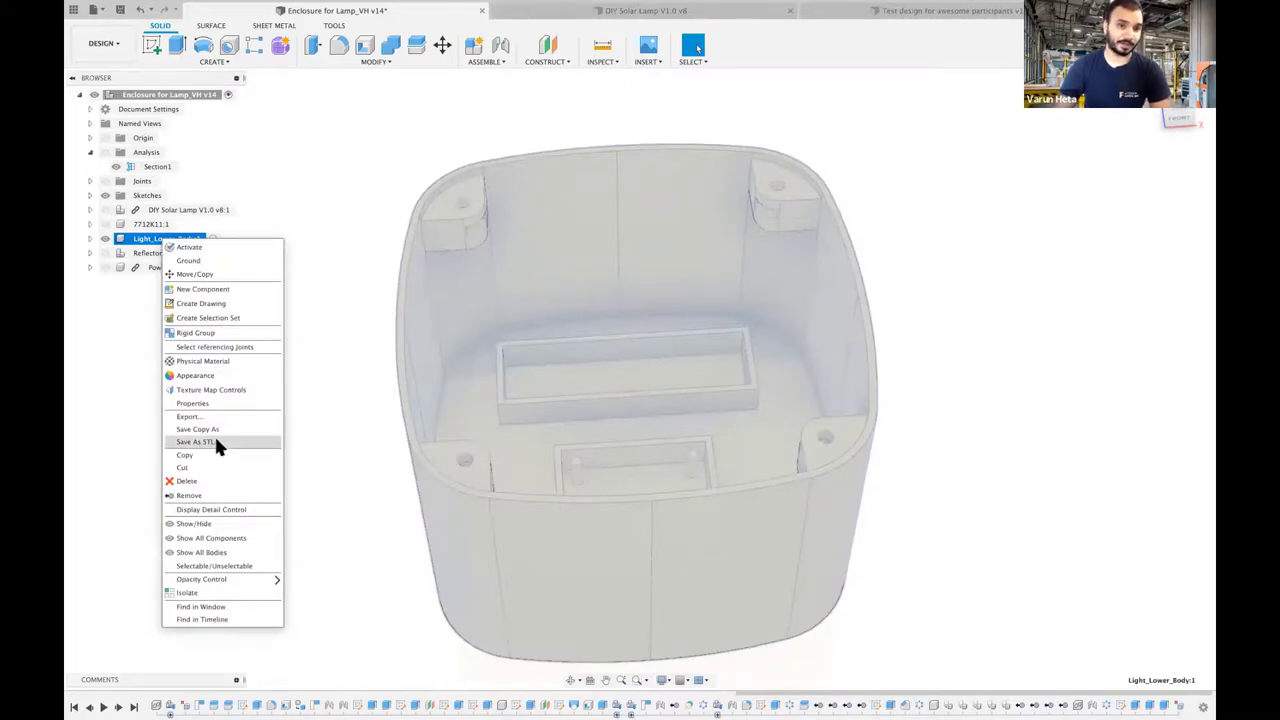
click(335, 189)
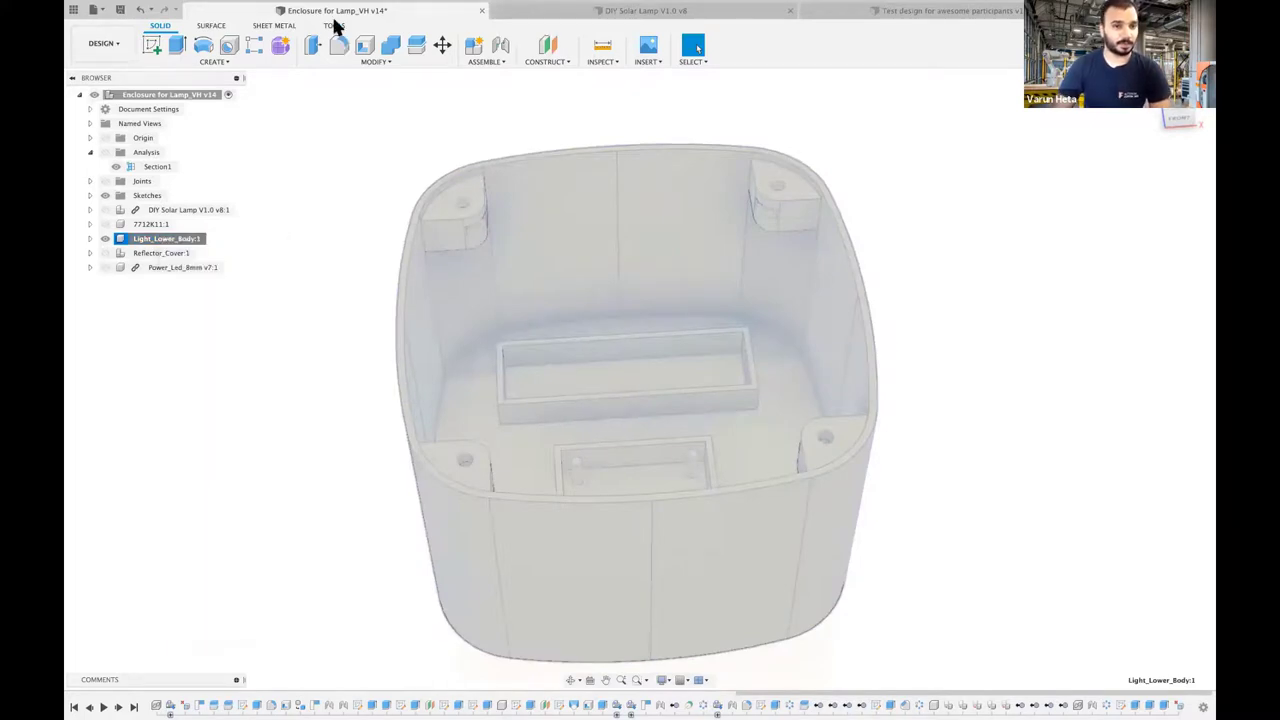
click(335, 25)
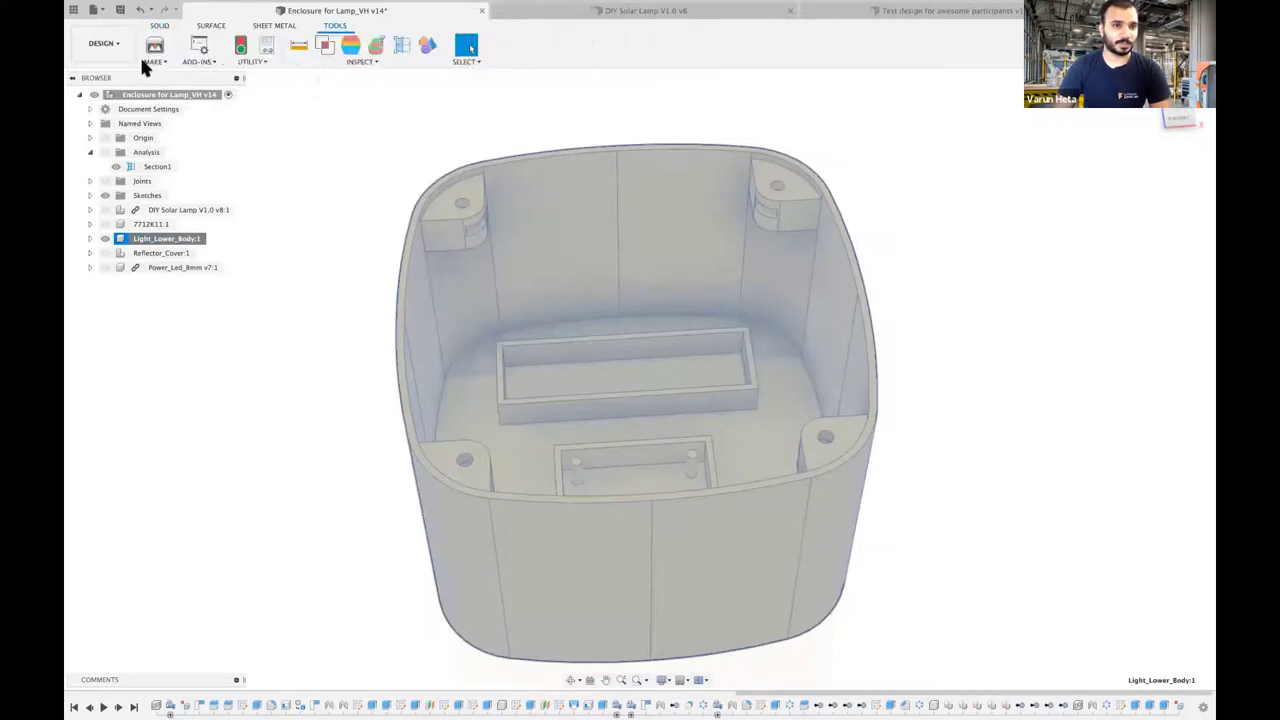
click(156, 46)
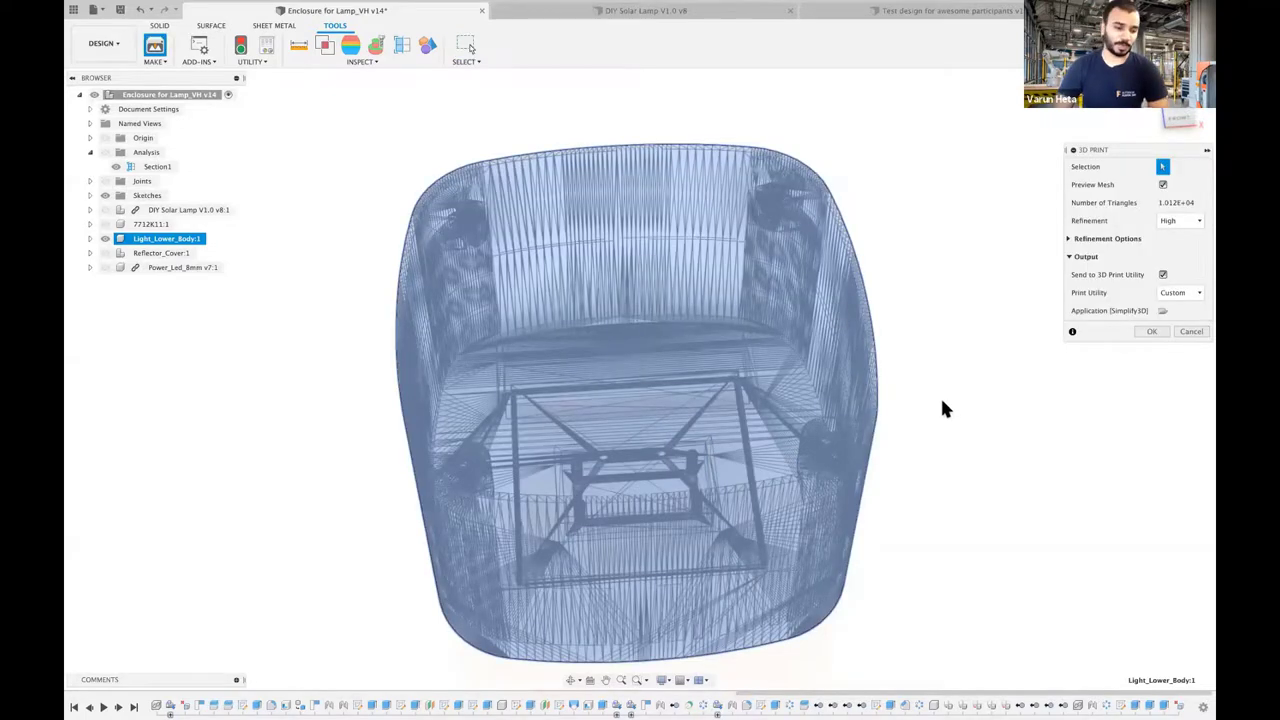
shift+middle_drag(949, 393, 949, 393)
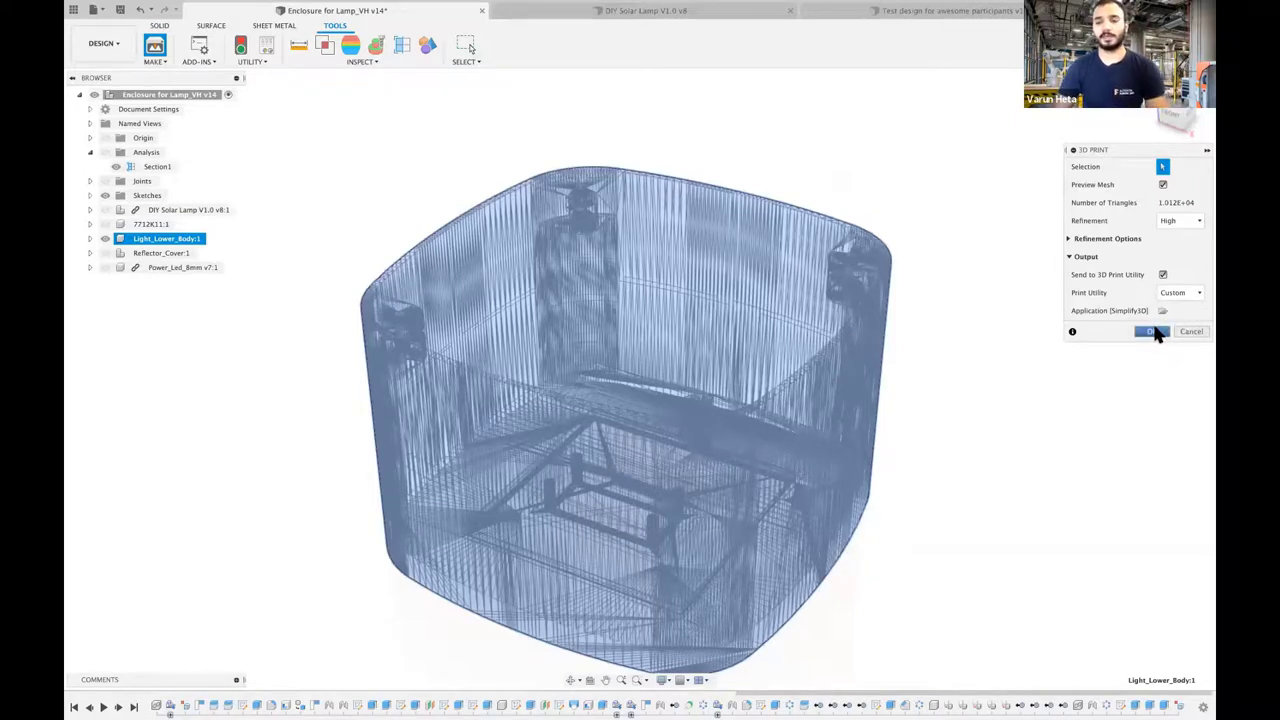
click(1160, 334)
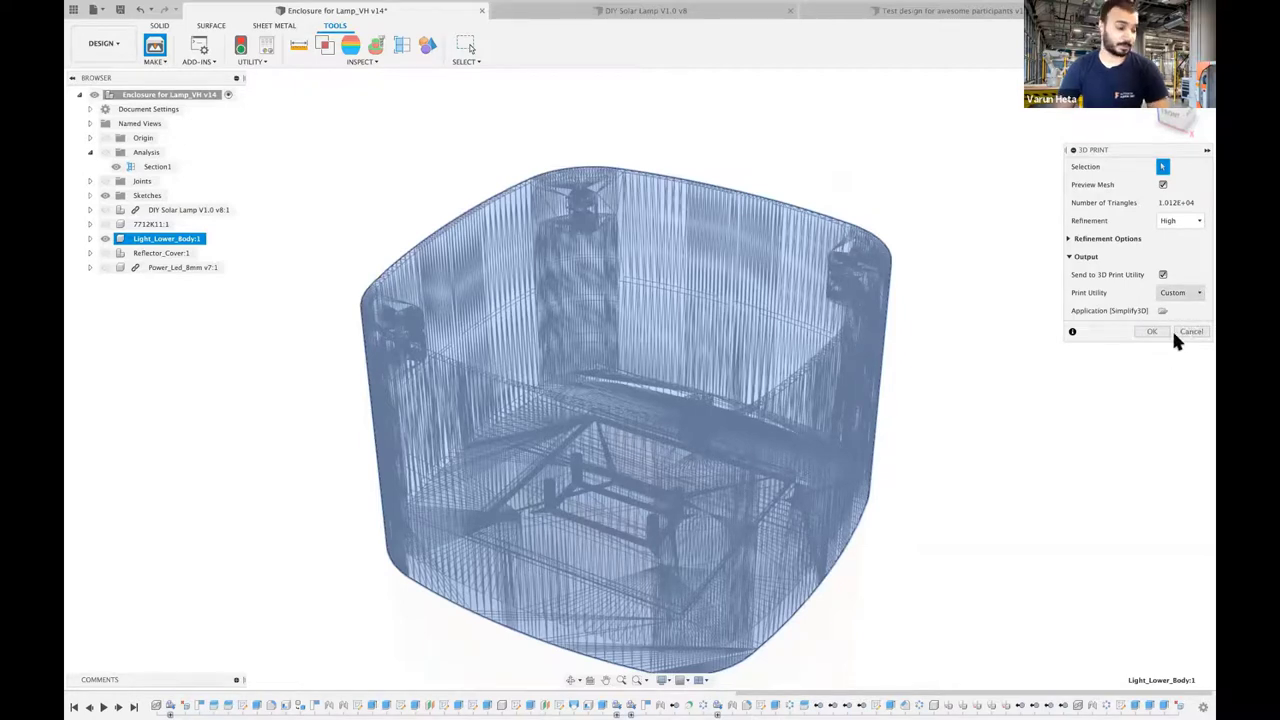
click(1100, 239)
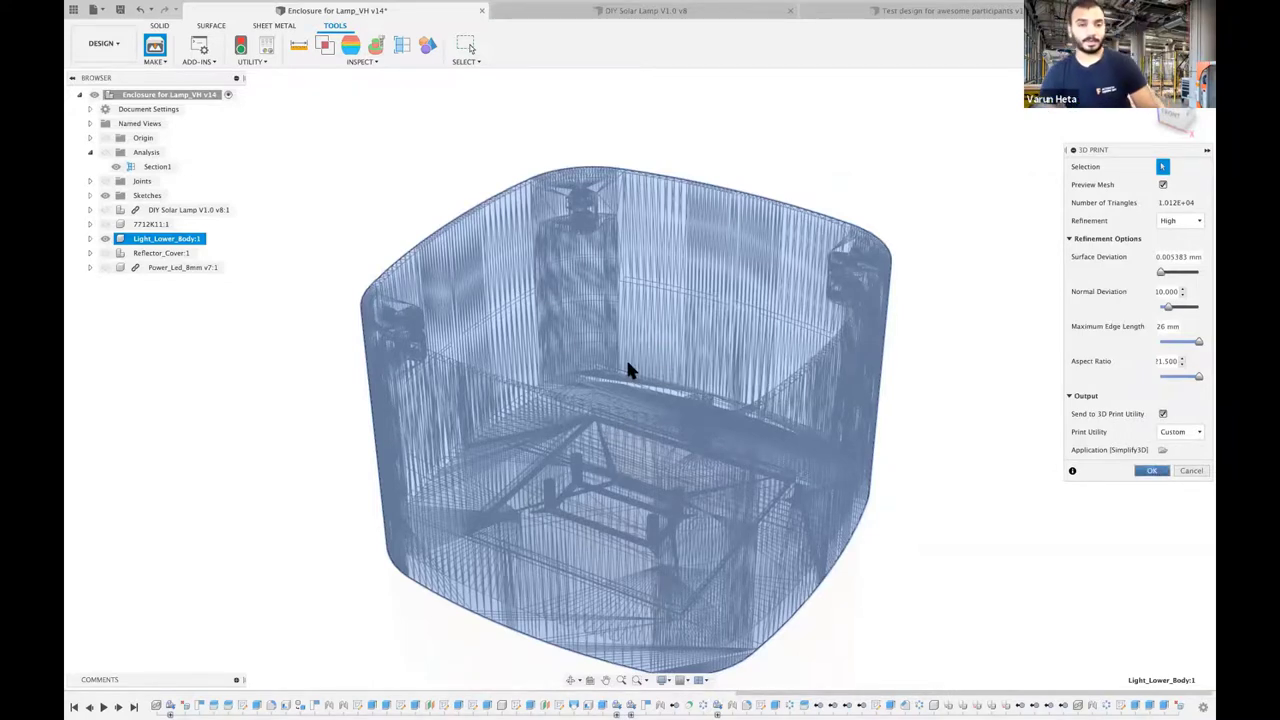
key(Return)
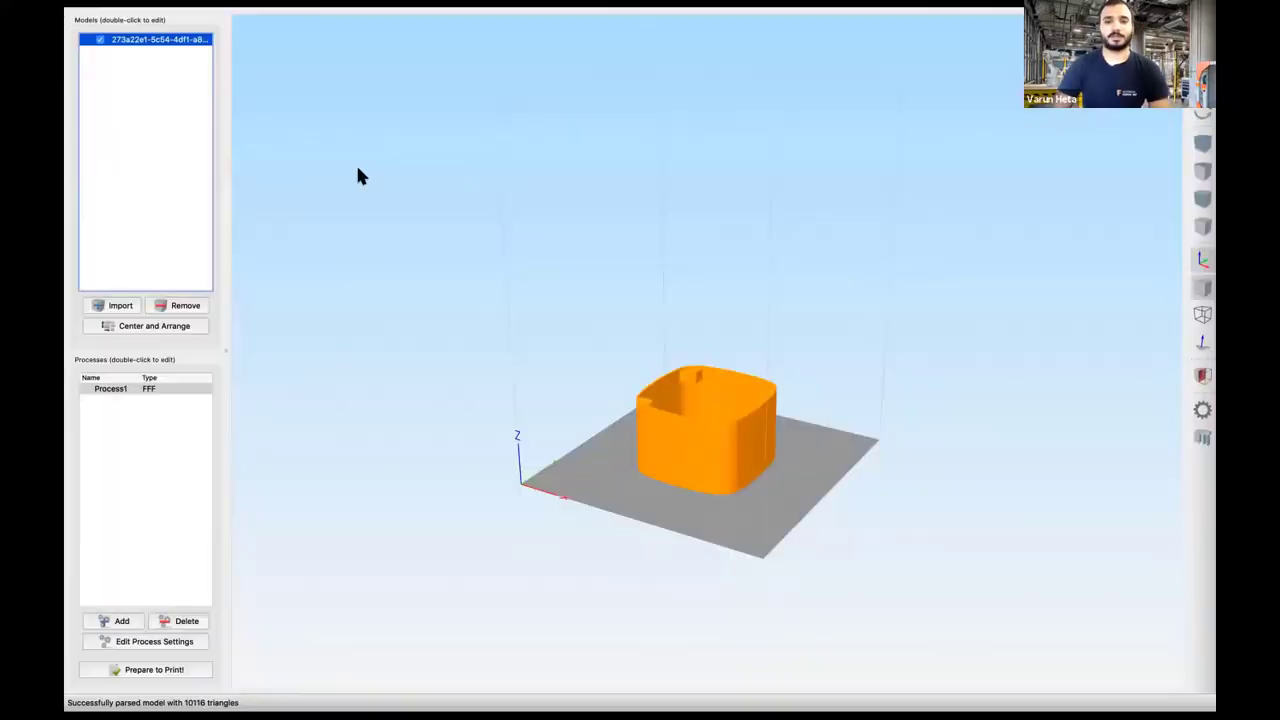
- Examine the imported lower body on the Simplify3D print bed, including its corner bosses and inner pockets
scroll(395, 219, up, 3)
scroll(395, 219, down, 3)
scroll(395, 219, up, 3)
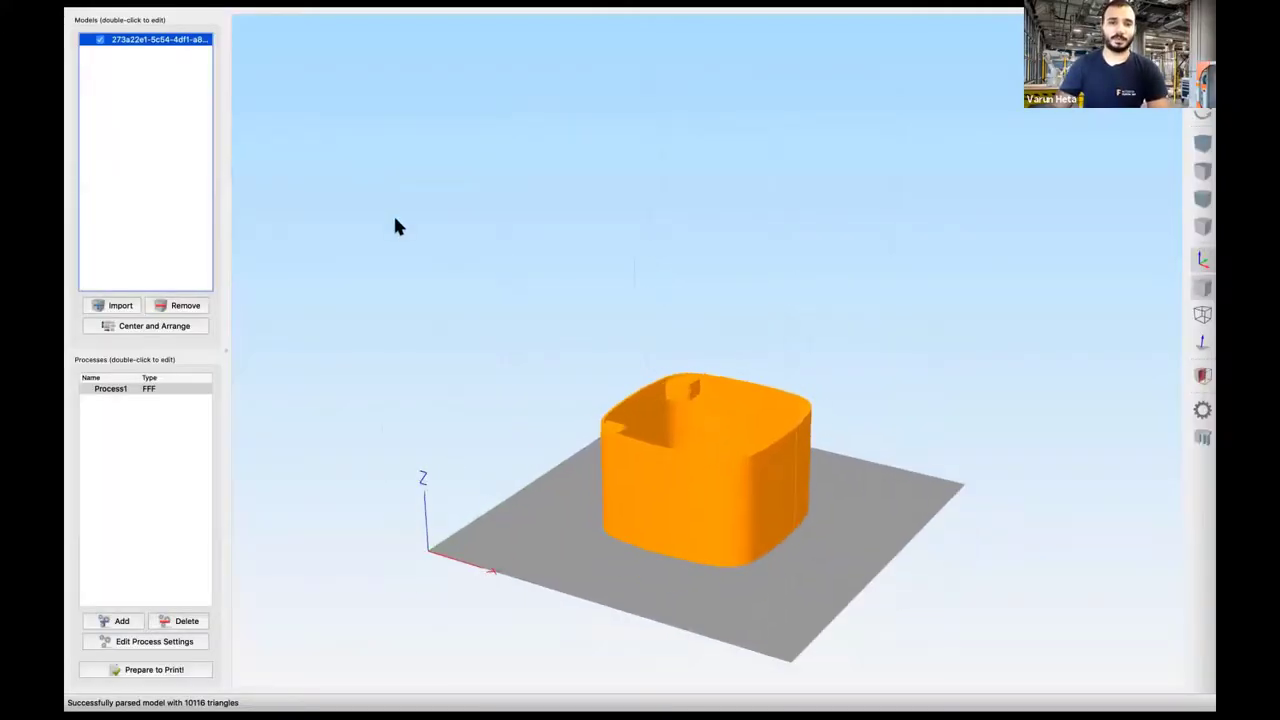
scroll(395, 219, down, 2)
middle_drag(529, 204, 506, 282)
right_drag(505, 290, 621, 313)
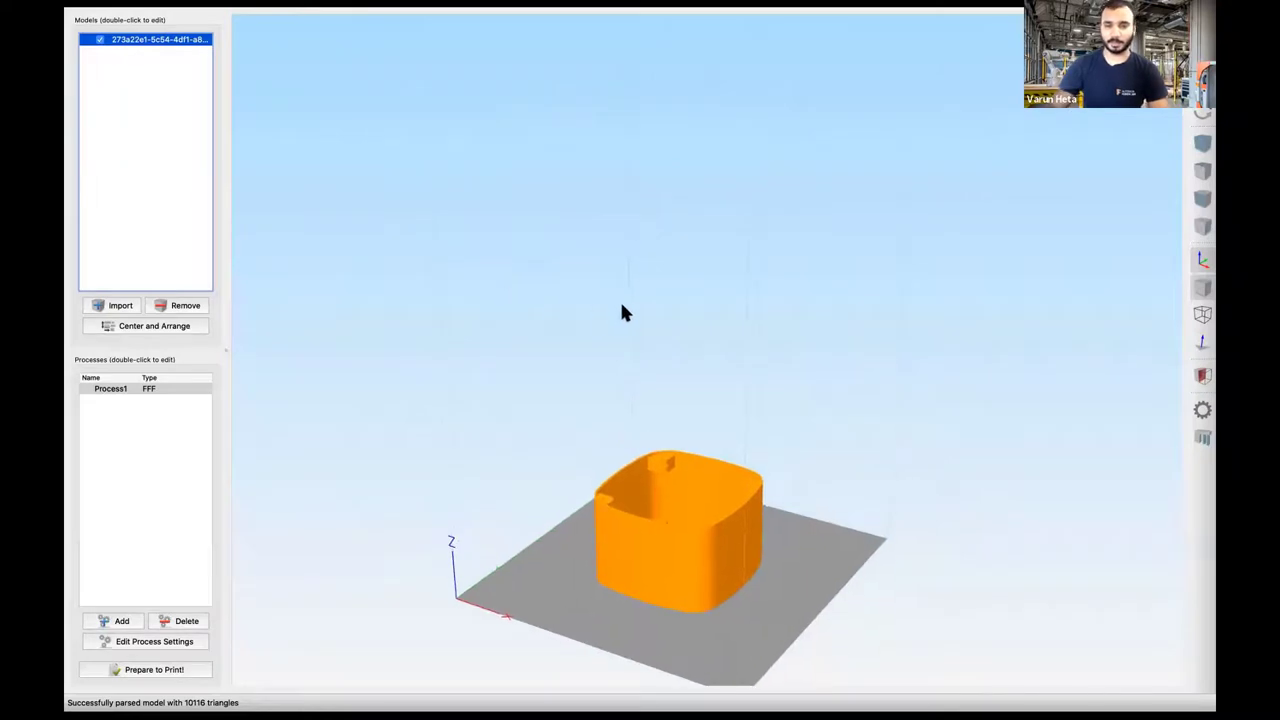
drag(588, 385, 619, 331)
scroll(618, 323, up, 3)
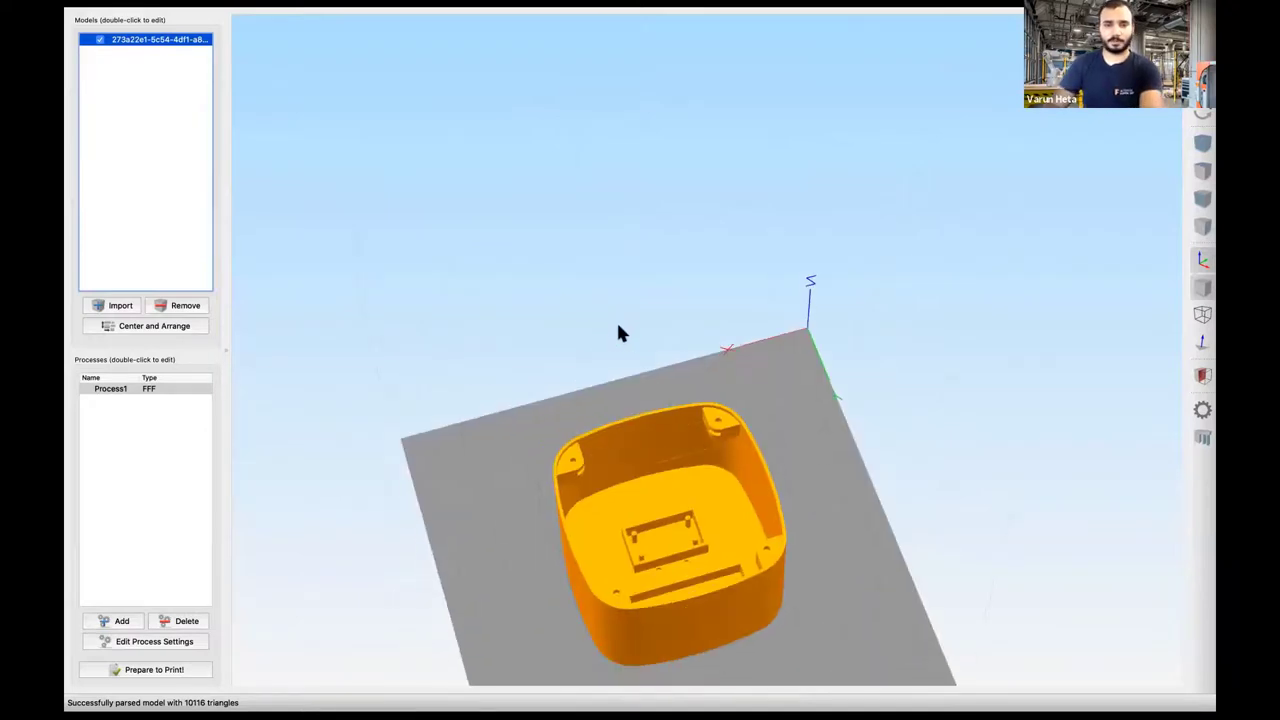
scroll(891, 425, up, 5)
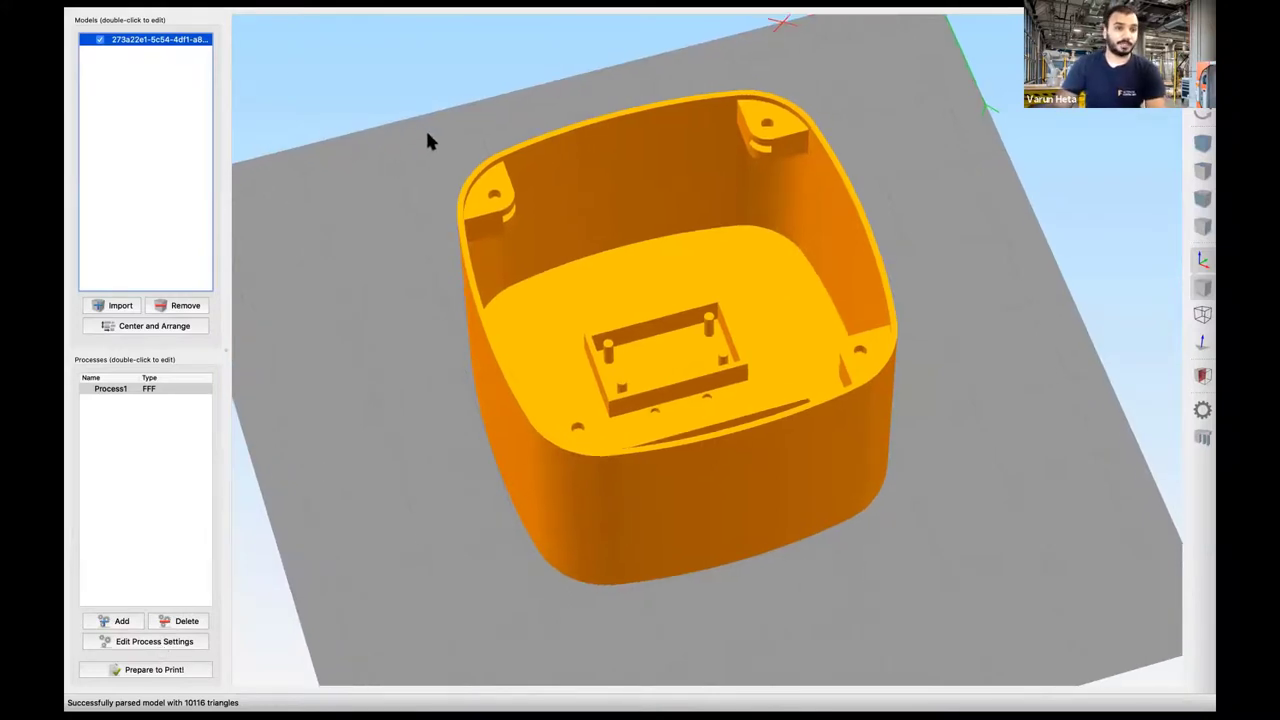
drag(427, 134, 409, 133)
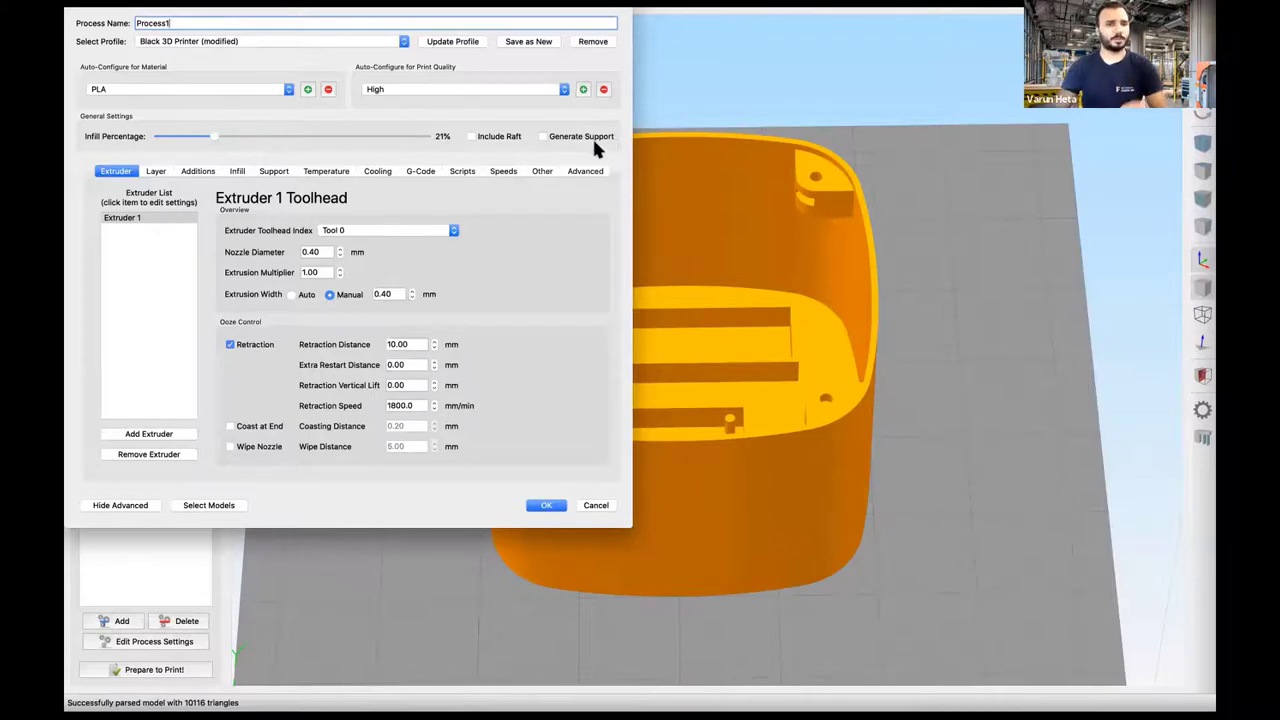
- Configure Process1 with Medium print quality and 20% infill, and prepare the lower body for printing
drag(211, 137, 212, 143)
click(381, 89)
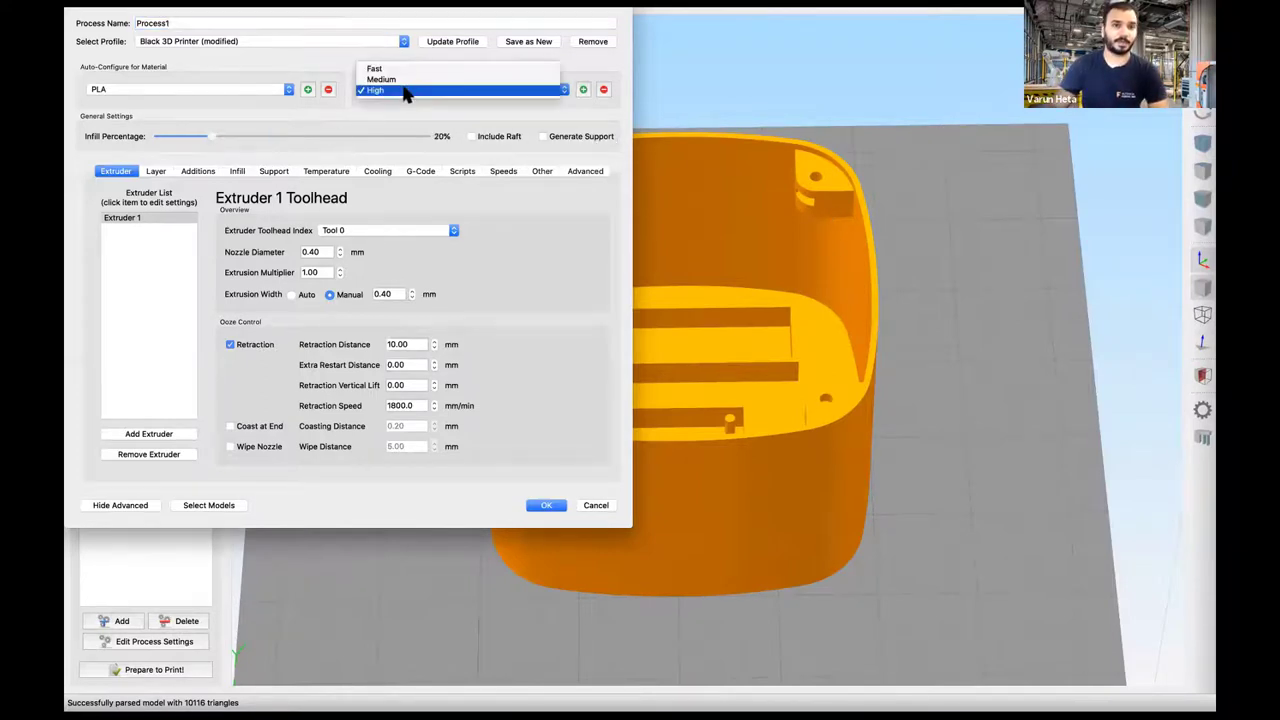
click(378, 74)
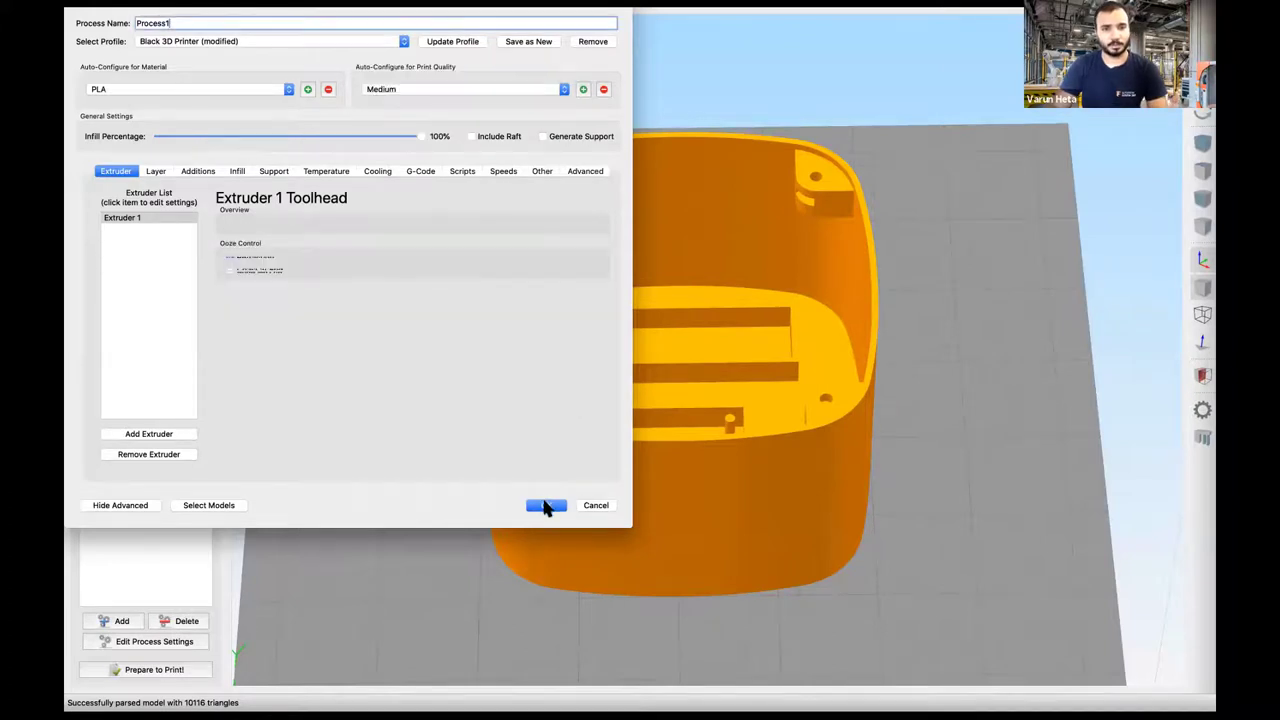
click(208, 137)
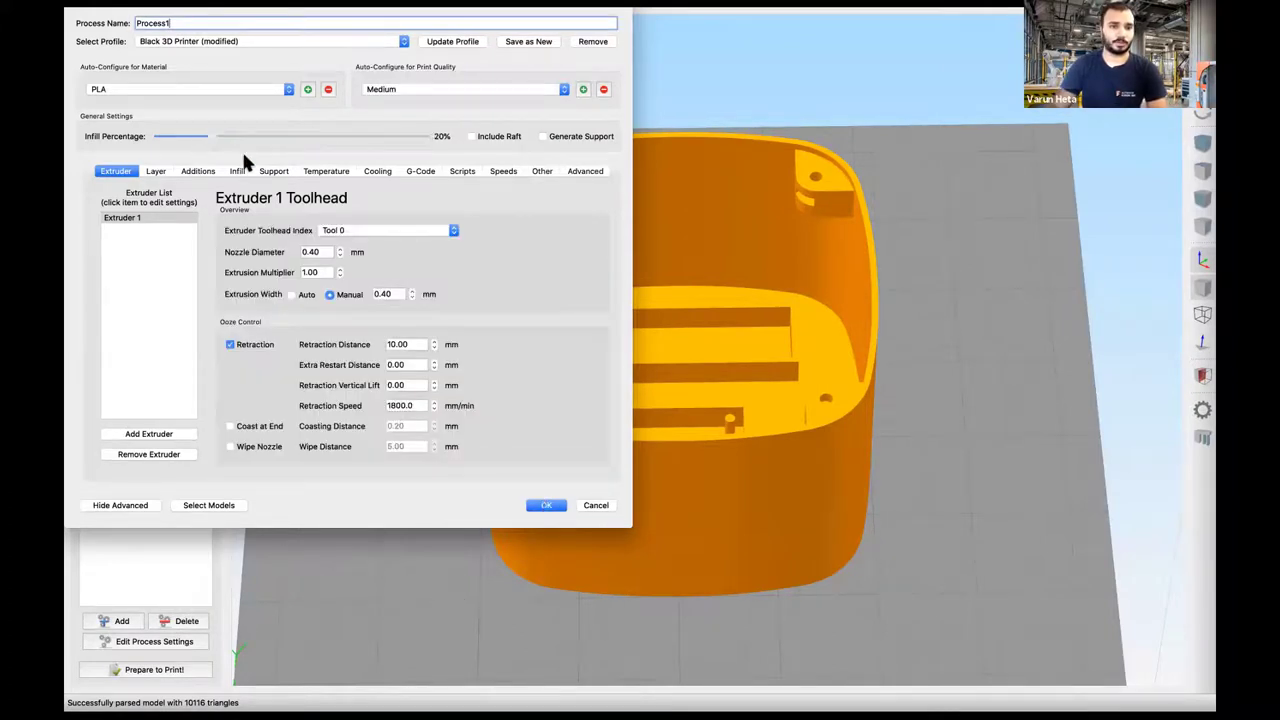
click(548, 506)
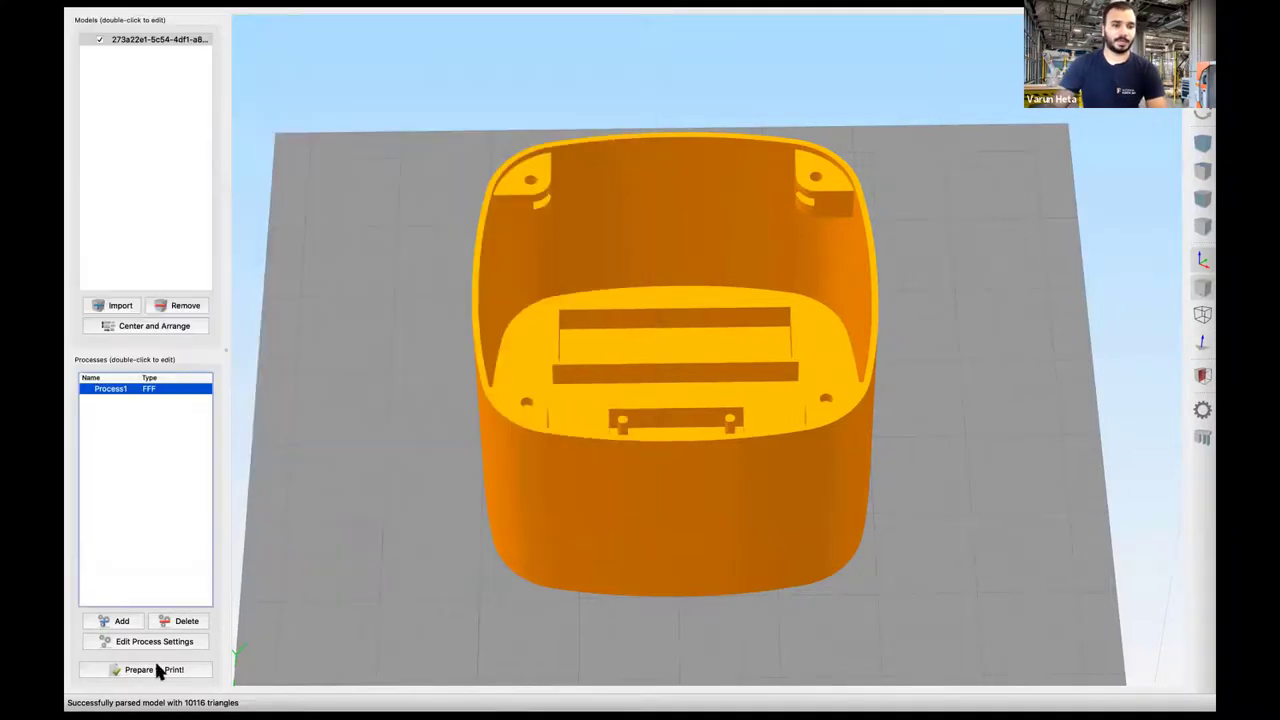
click(158, 670)
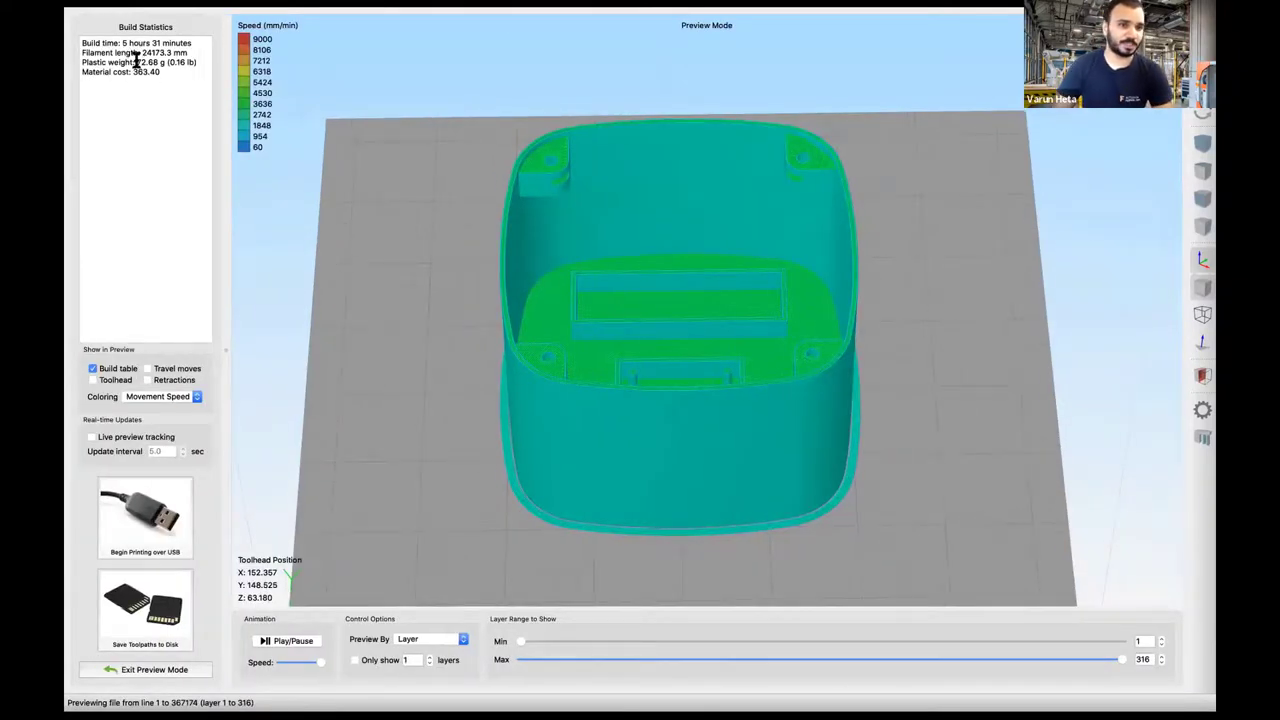
- Check the plastic weight in the build statistics and examine the toolpaths around the circuit-board pocket up to layer 55
double_click(150, 62)
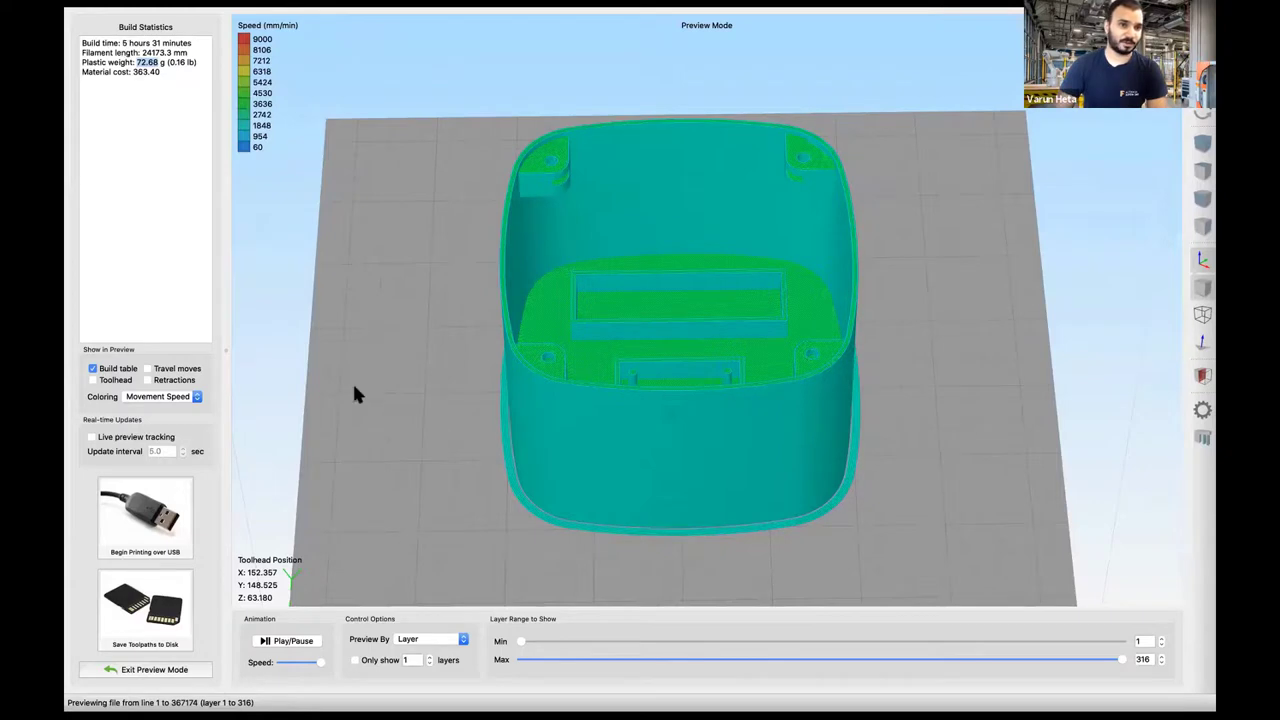
drag(532, 659, 652, 660)
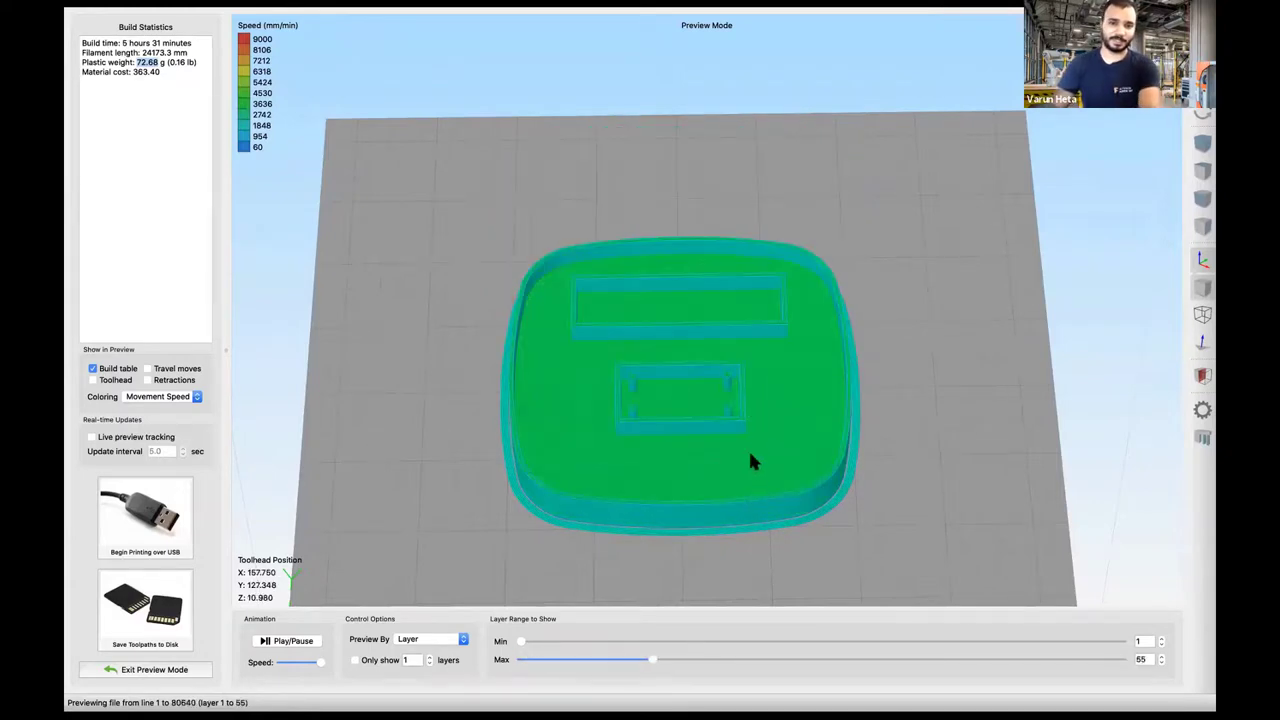
drag(725, 291, 729, 274)
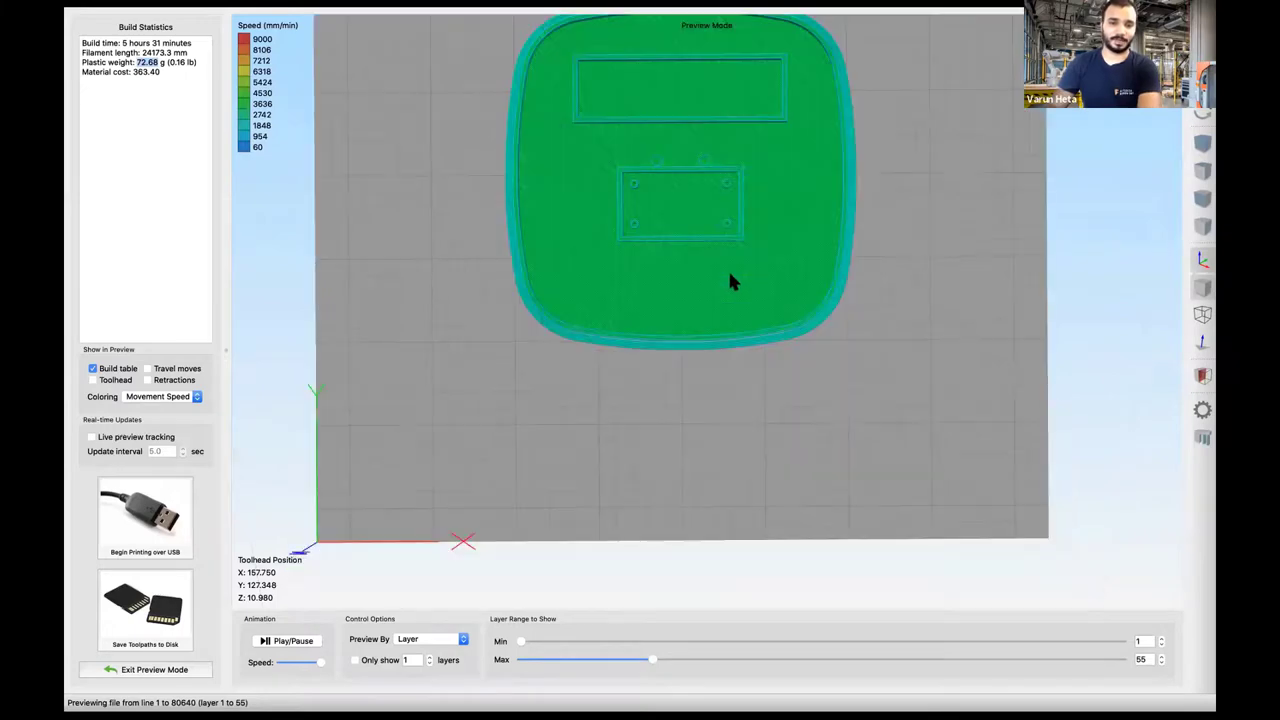
scroll(729, 282, up, 3)
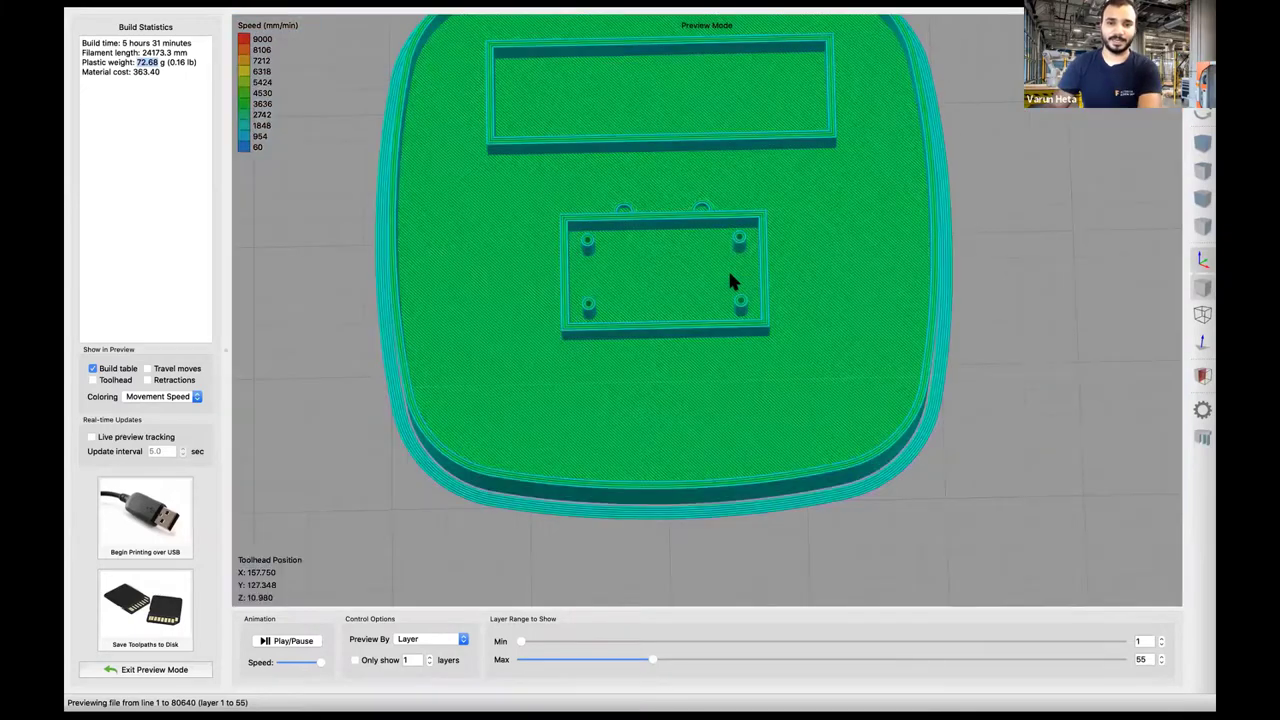
scroll(730, 282, up, 5)
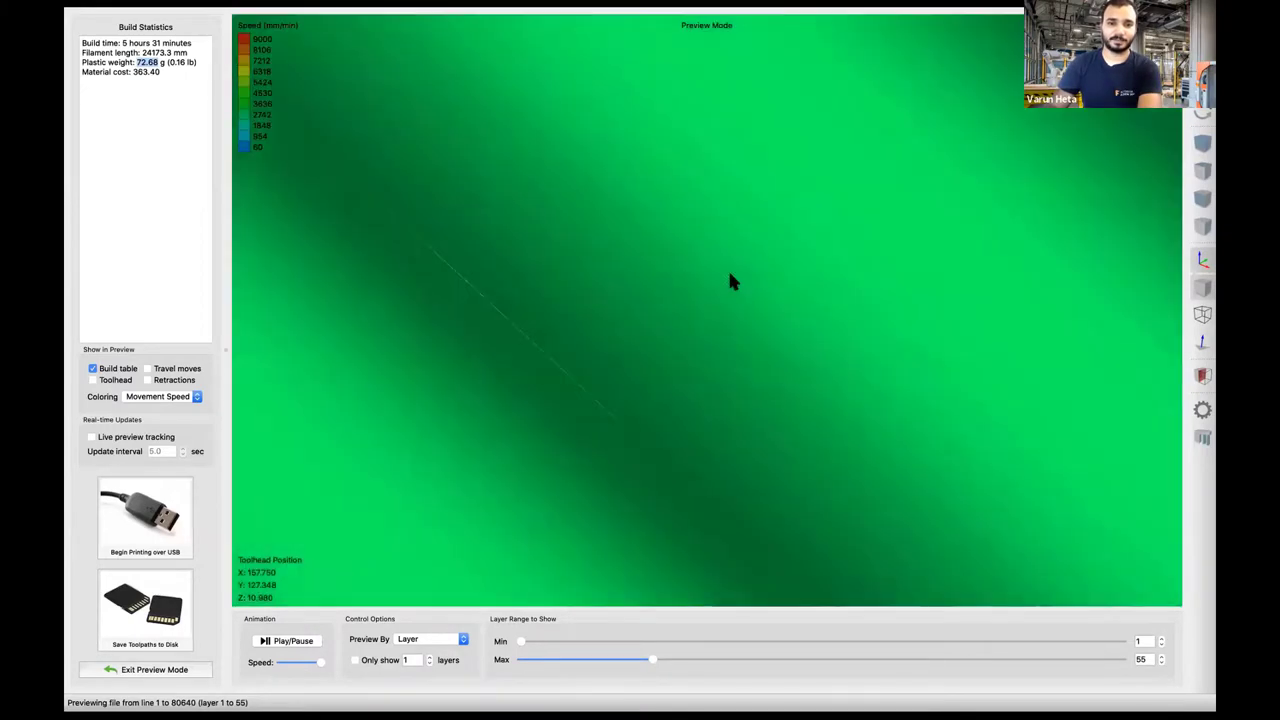
scroll(730, 281, down, 2)
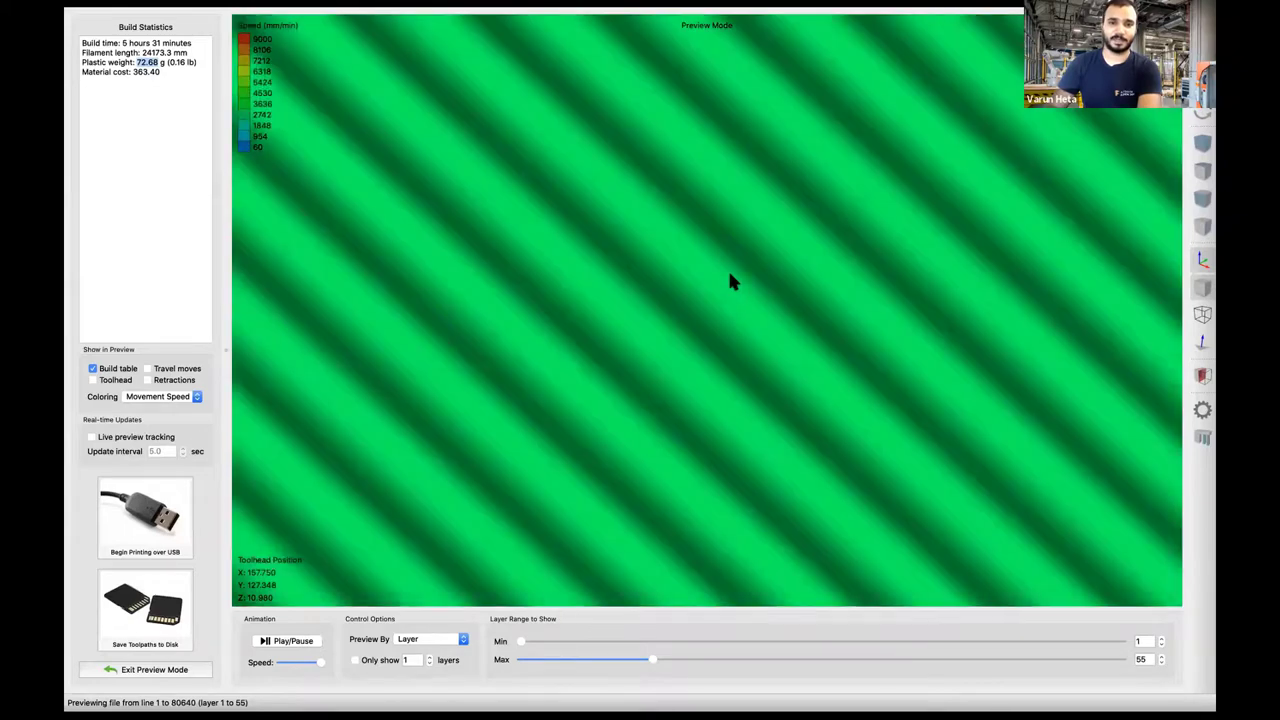
scroll(730, 282, down, 4)
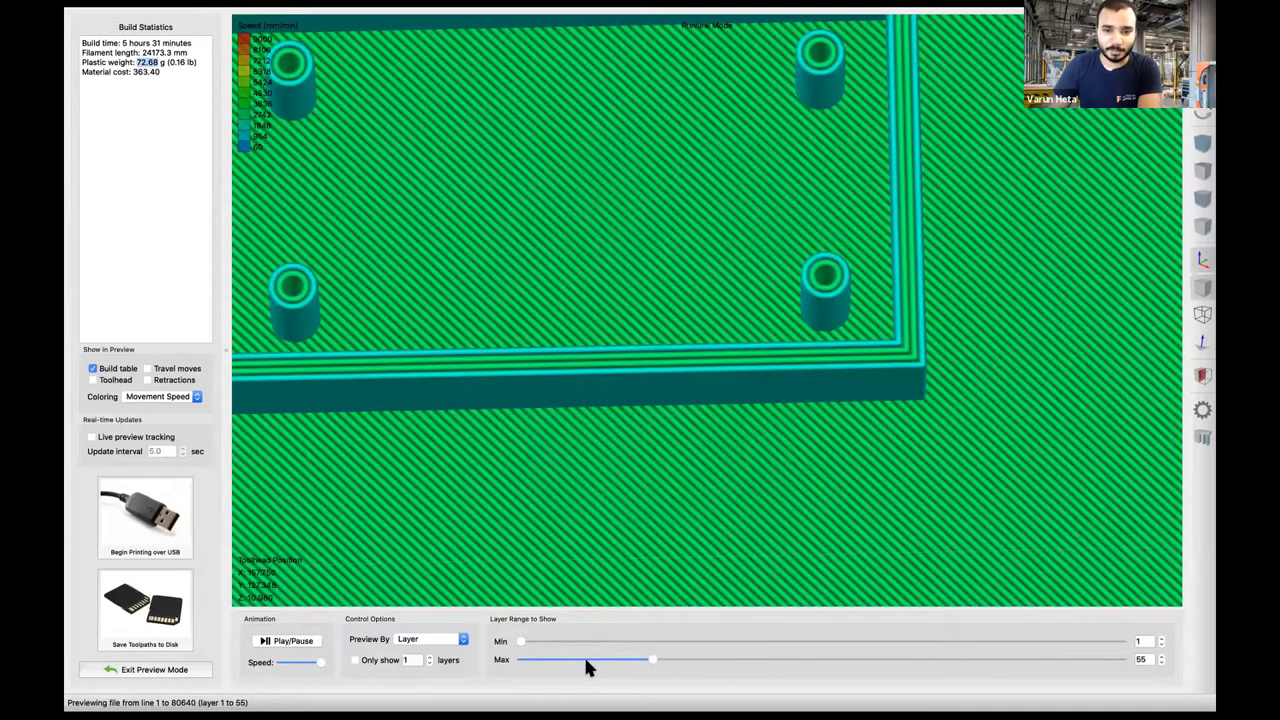
- Preview the print only up to layer 18 to examine the infill grid, and step the range up to layer 27
drag(653, 659, 562, 659)
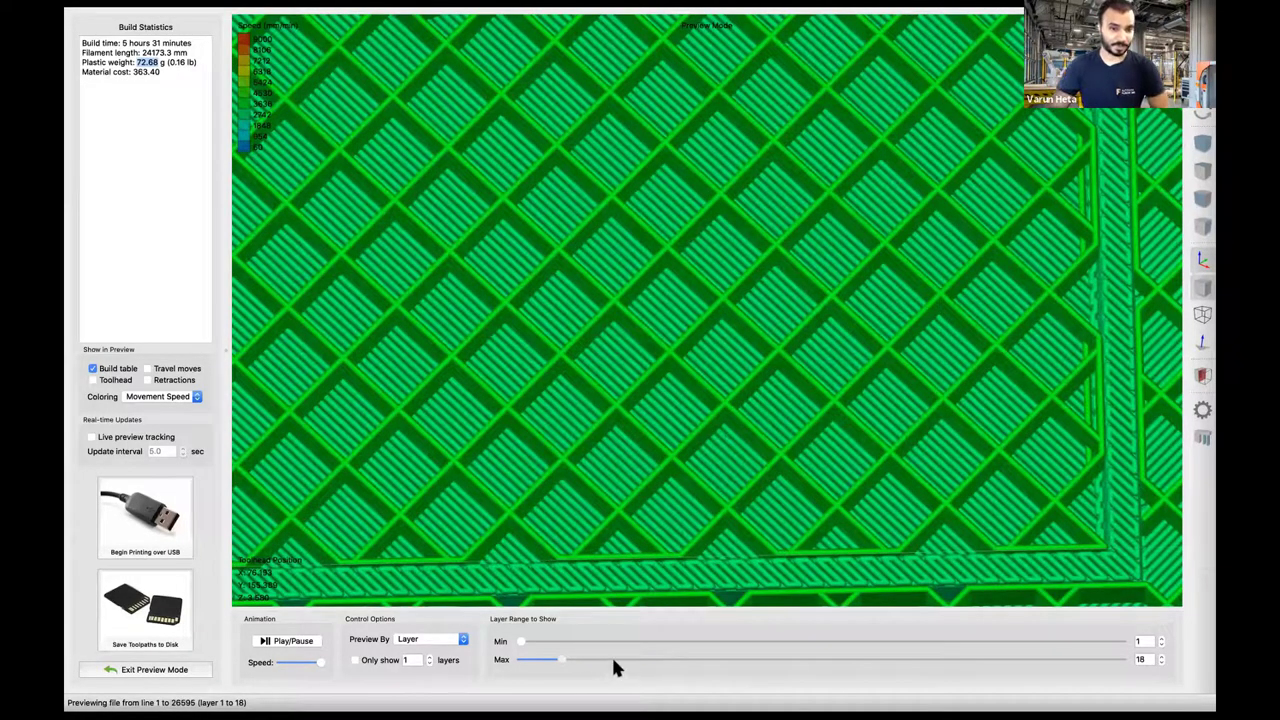
scroll(607, 659, up, 5)
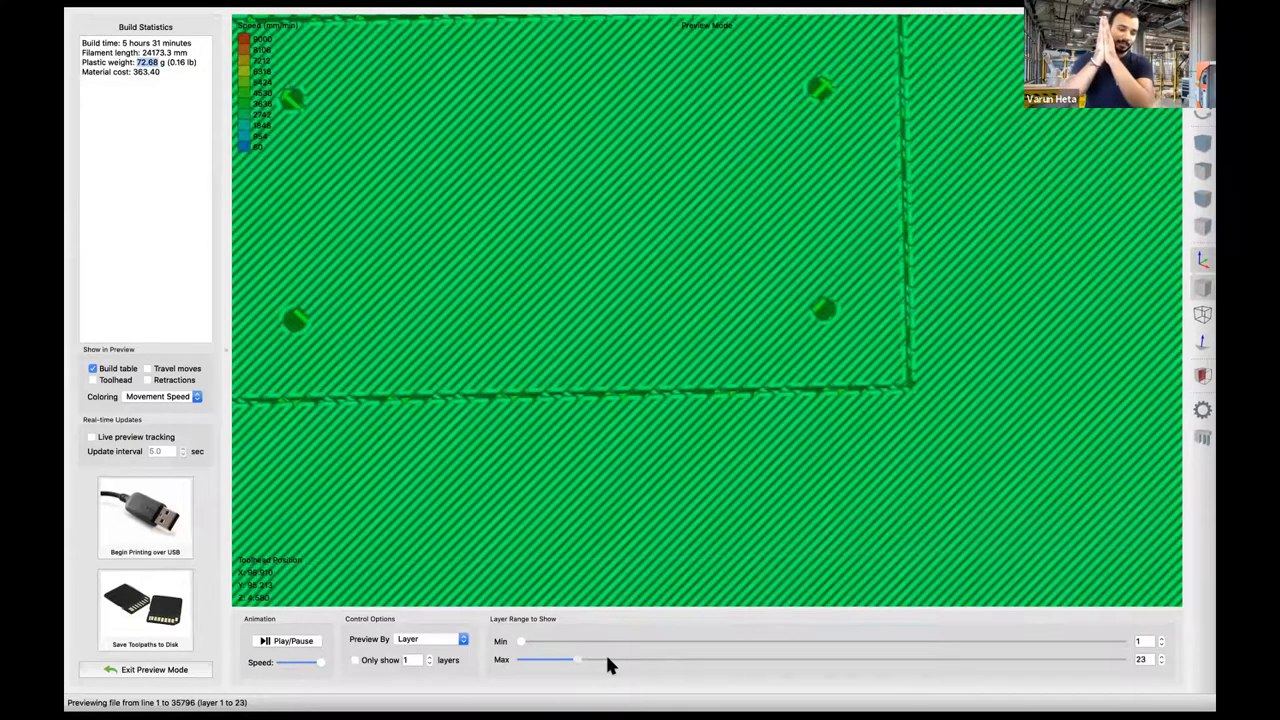
scroll(607, 659, up, 4)
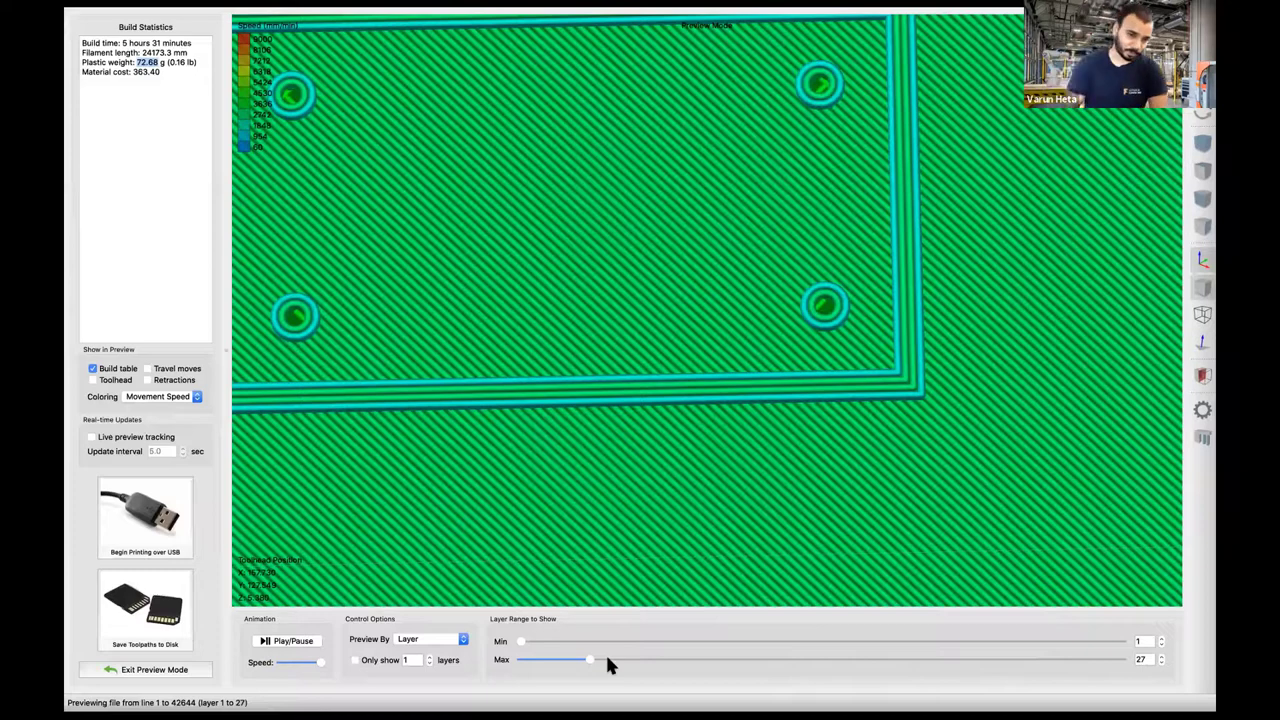